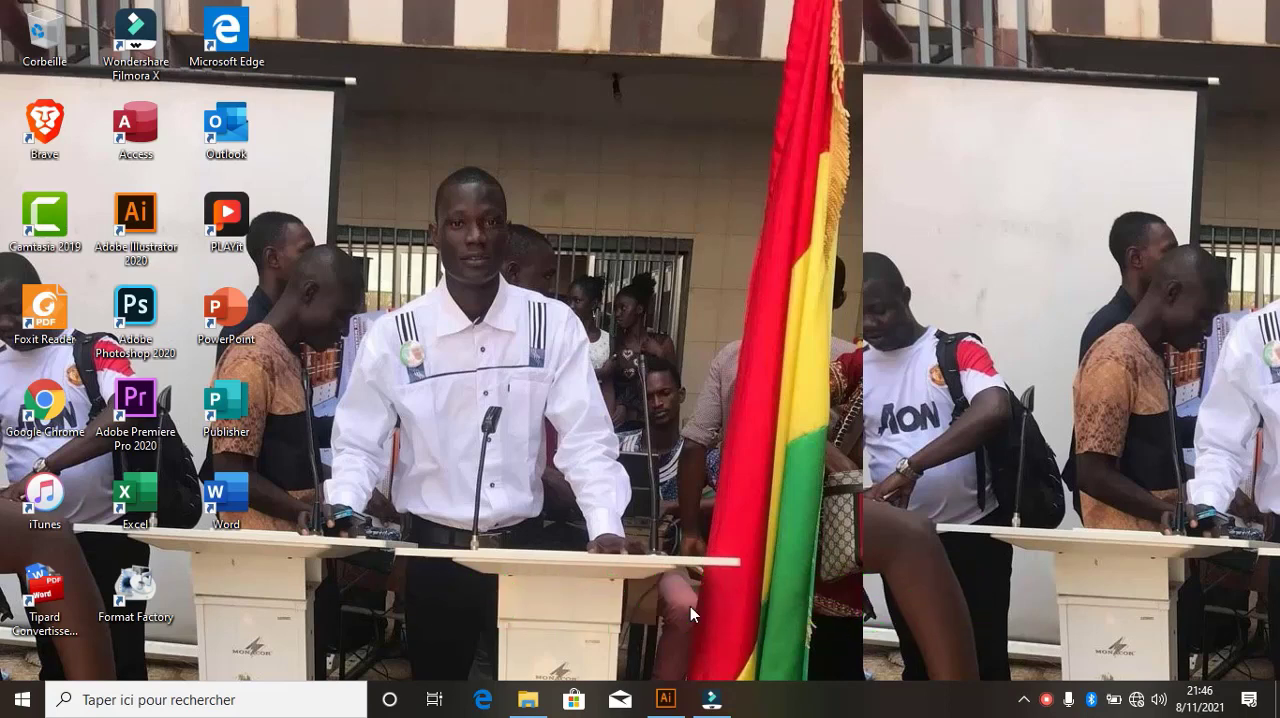
Open Adobe Illustrator and start a new document
{"action": "left_click", "coordinate": [664, 702]}
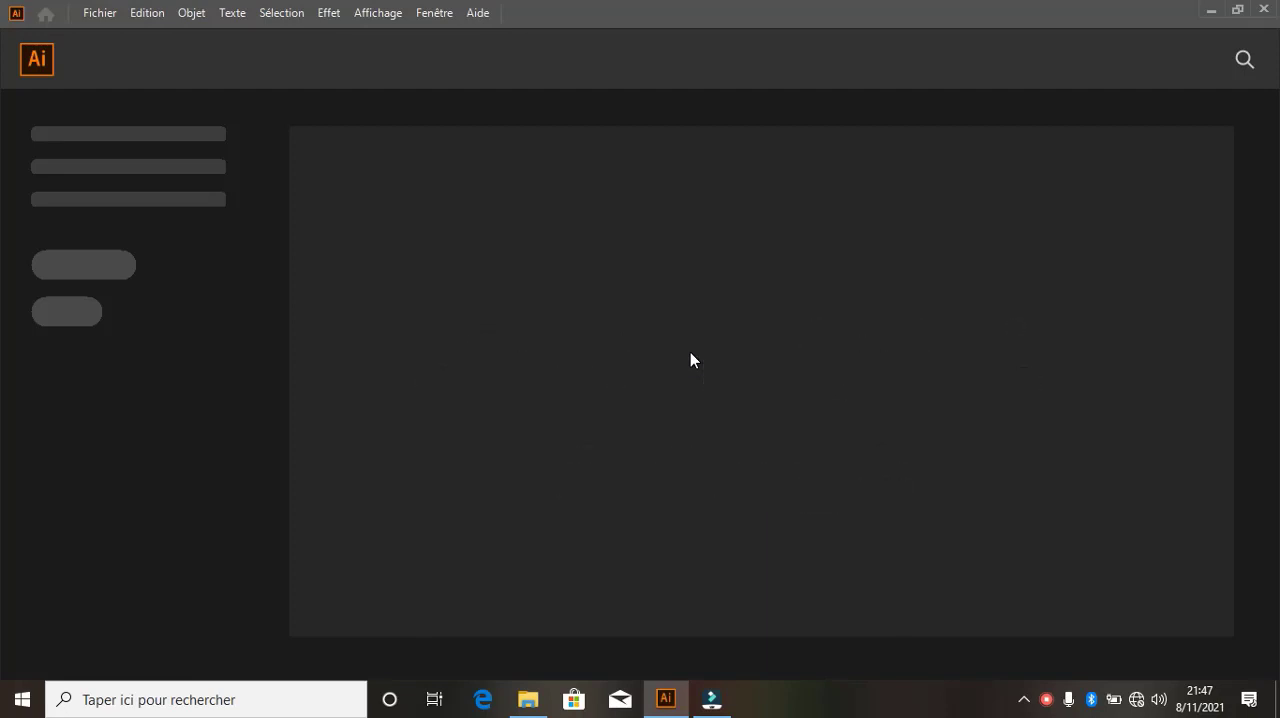
{"action": "left_click", "coordinate": [104, 13]}
{"action": "left_click", "coordinate": [134, 35]}
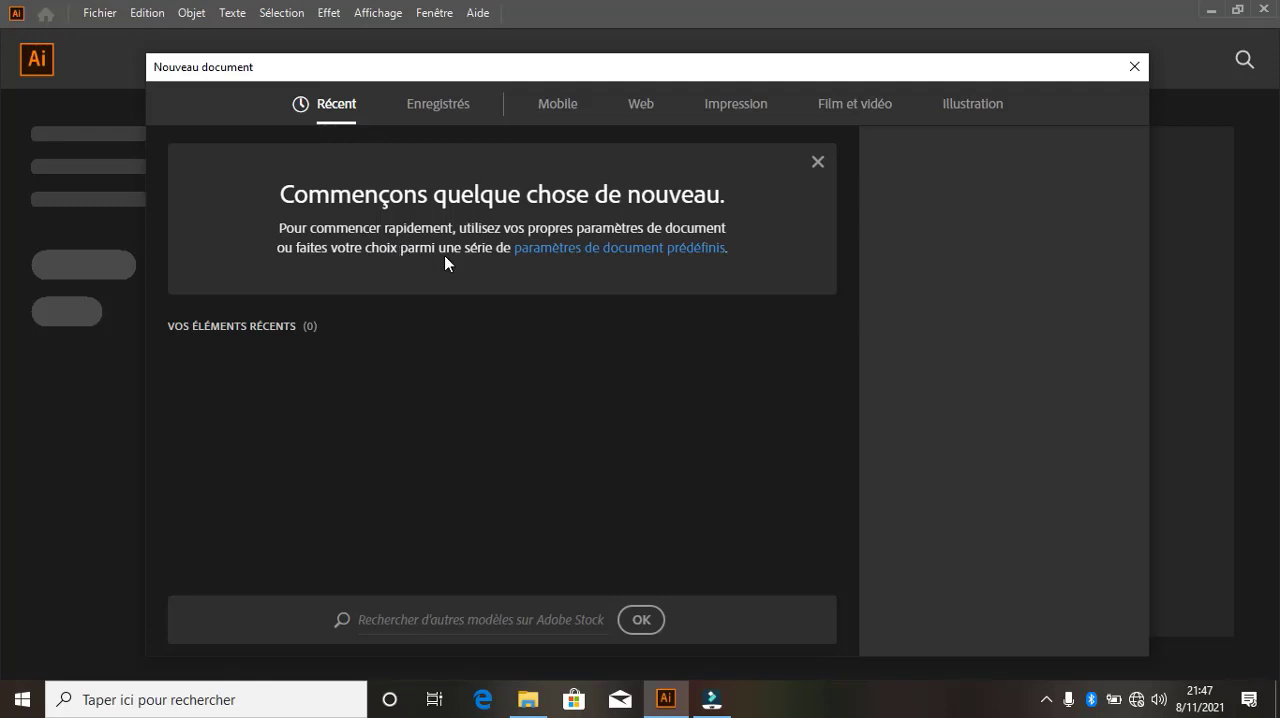
Review the new-document presets for the saved, mobile, web, print, film and video, and illustration categories
{"action": "left_click", "coordinate": [446, 108]}
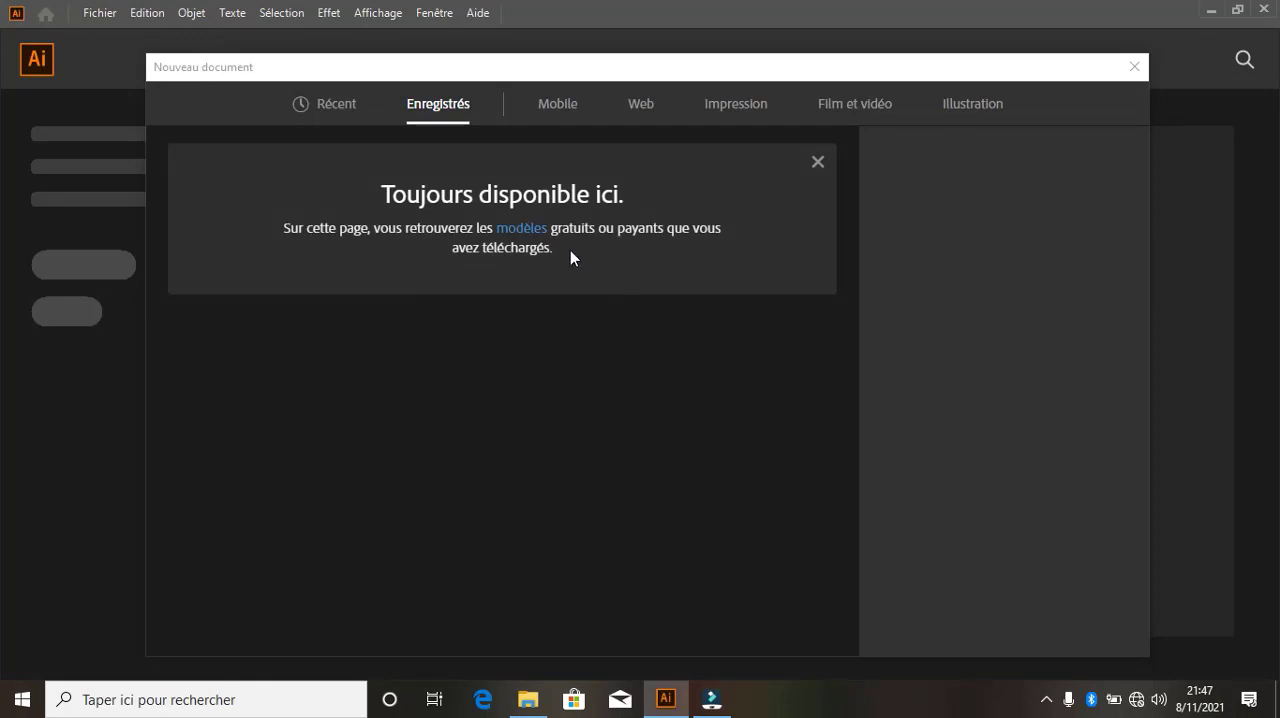
{"action": "left_click", "coordinate": [560, 106]}
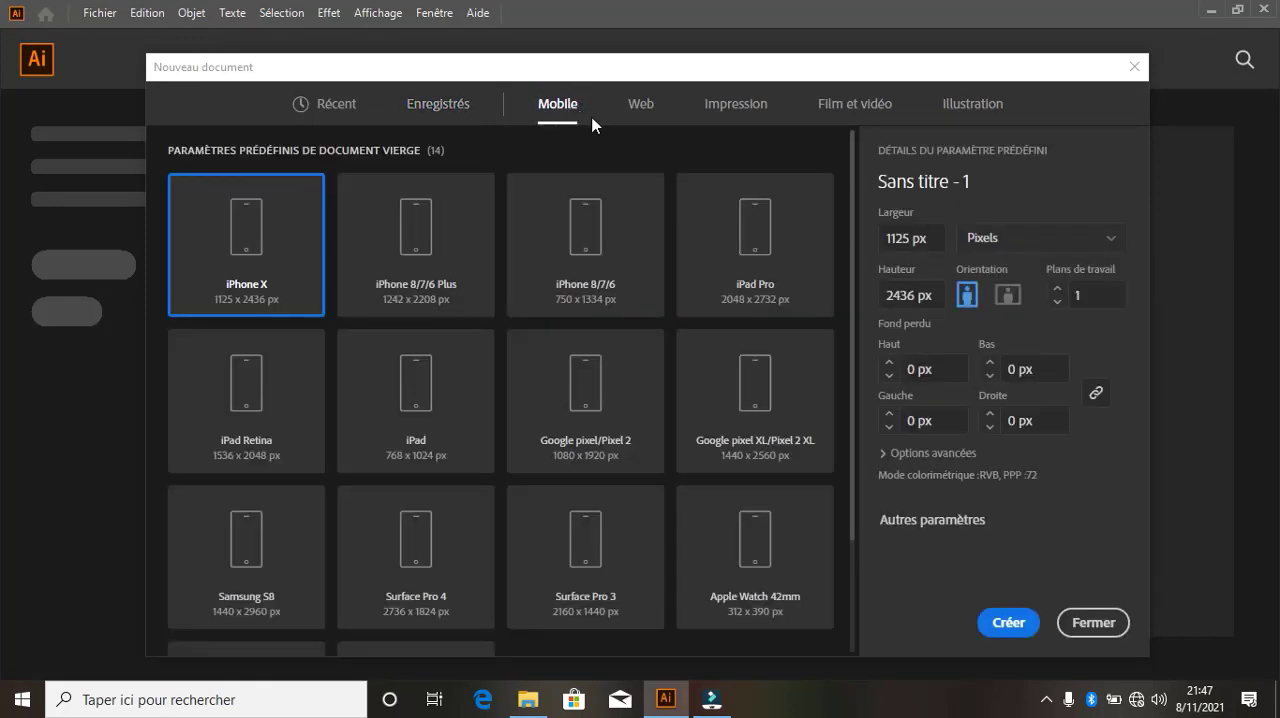
{"action": "scroll", "coordinate": [550, 450], "scroll_direction": "down", "scroll_amount": 1}
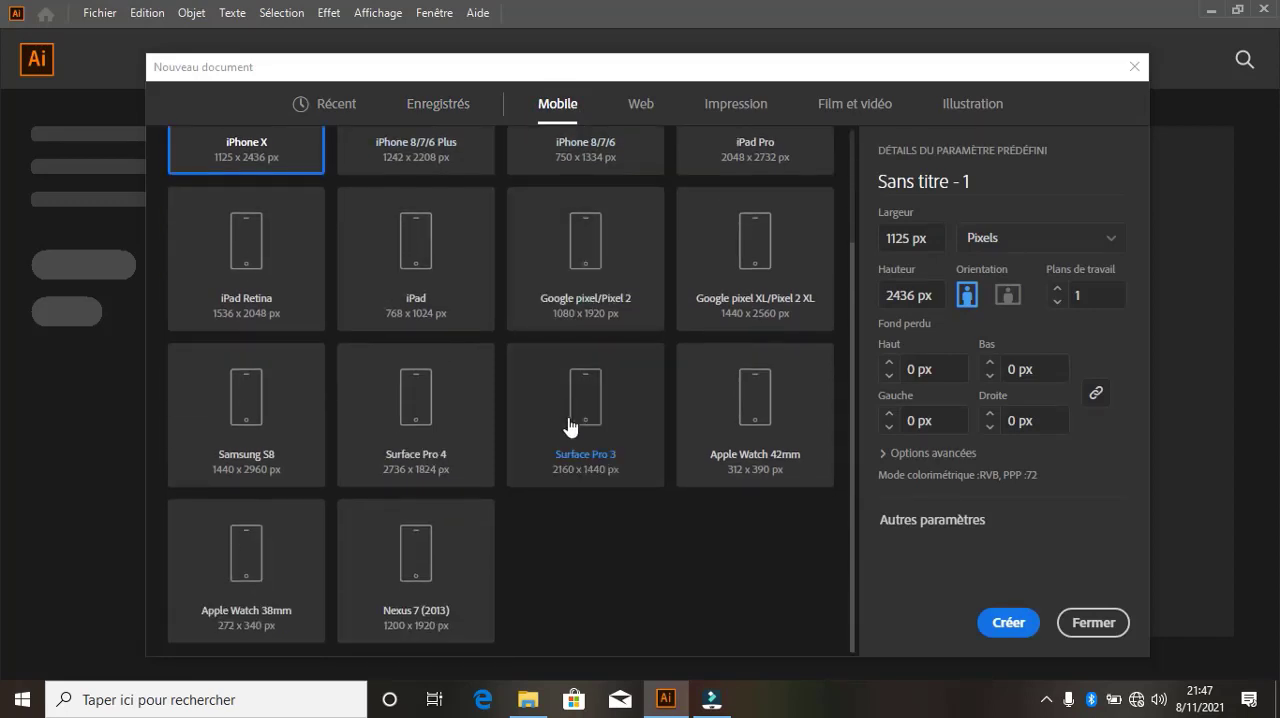
{"action": "scroll", "coordinate": [577, 425], "scroll_direction": "up", "scroll_amount": 1}
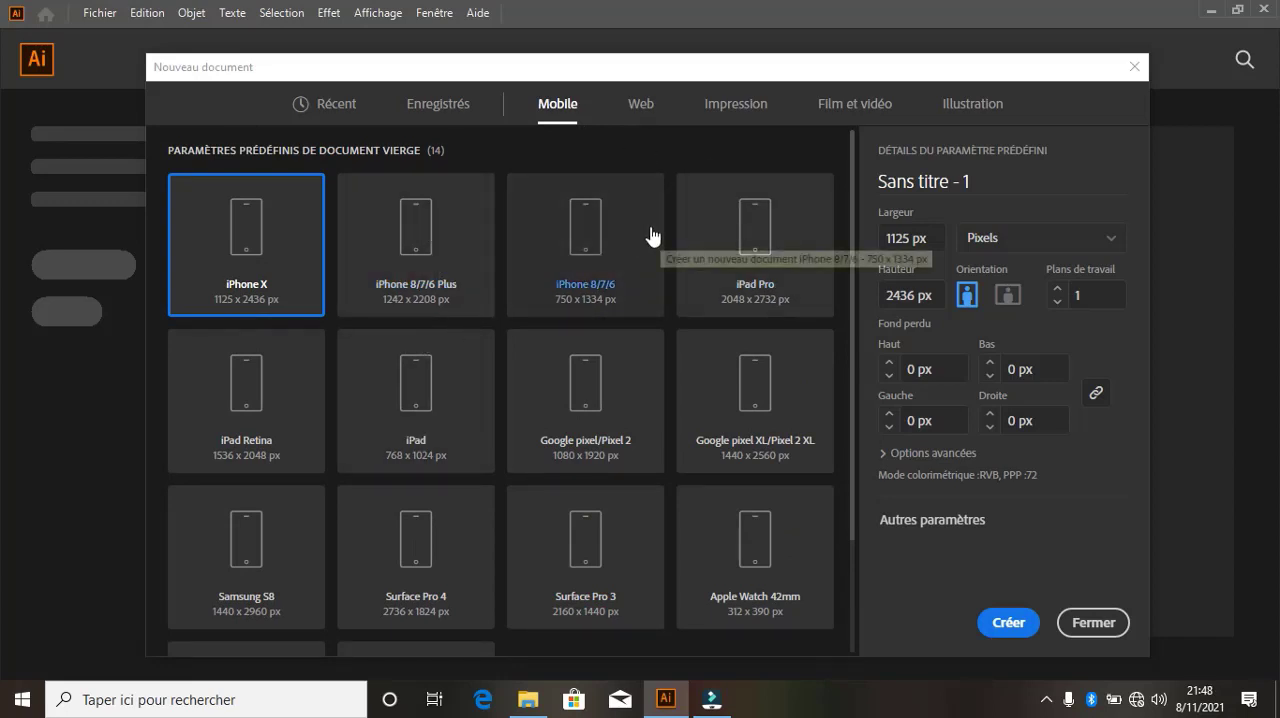
{"action": "left_click", "coordinate": [638, 106]}
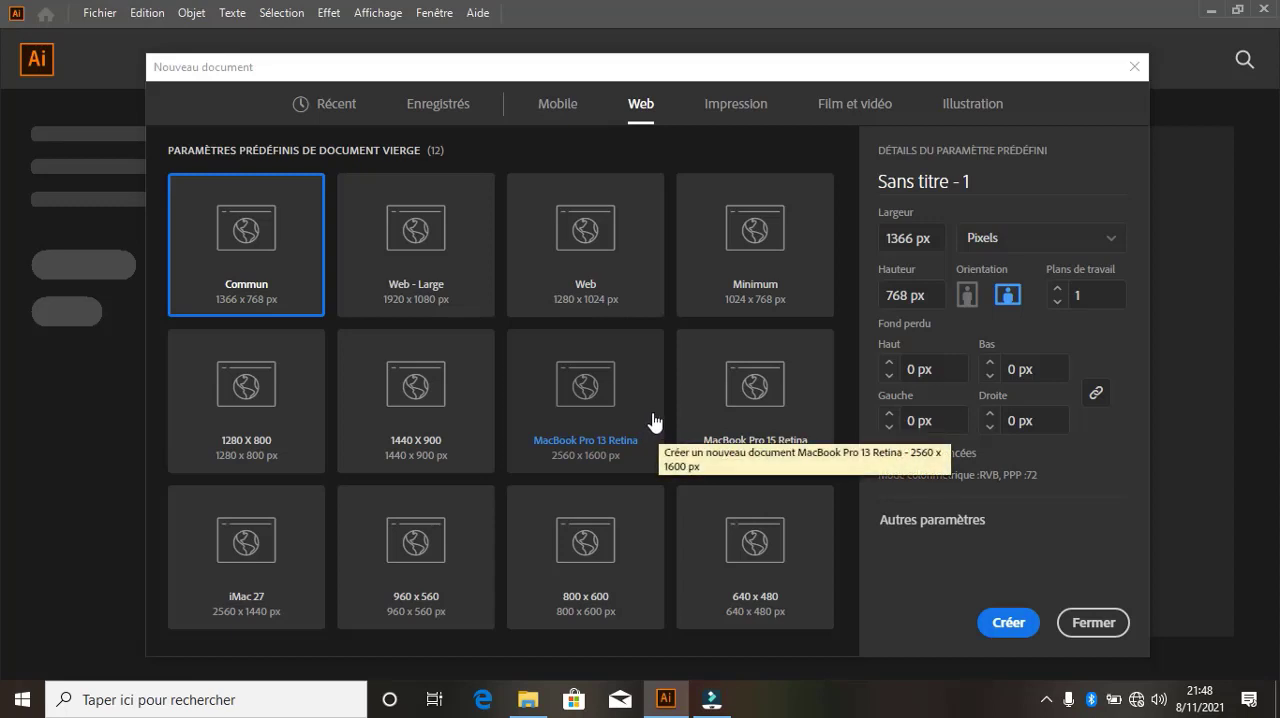
{"action": "left_click", "coordinate": [736, 106]}
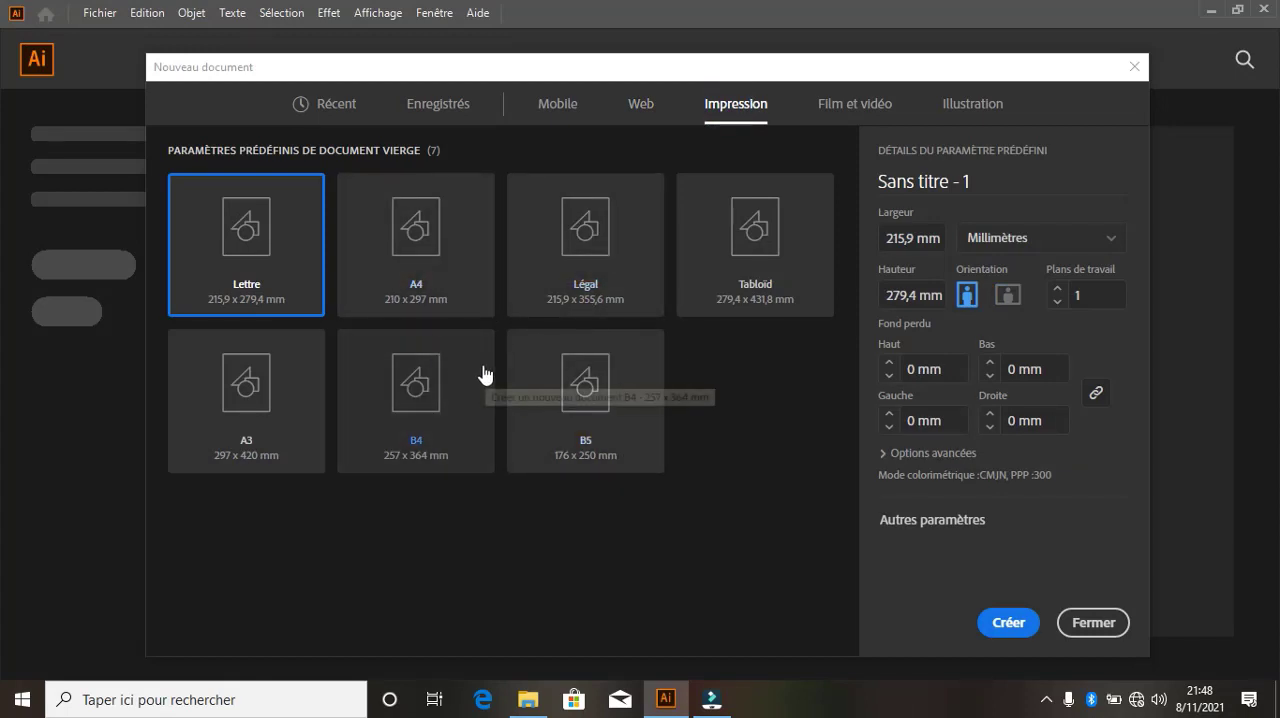
{"action": "left_click", "coordinate": [877, 108]}
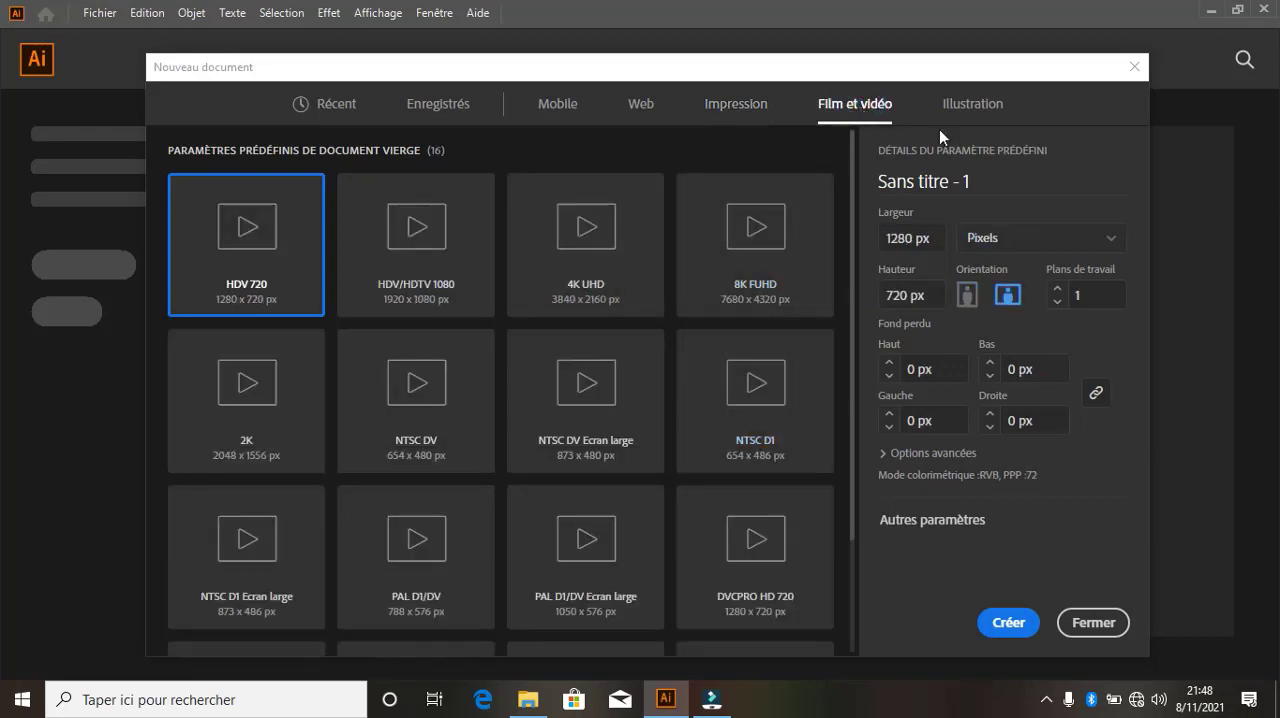
{"action": "scroll", "coordinate": [745, 315], "scroll_direction": "down", "scroll_amount": 2}
{"action": "scroll", "coordinate": [758, 280], "scroll_direction": "up", "scroll_amount": 2}
{"action": "left_click", "coordinate": [950, 103]}
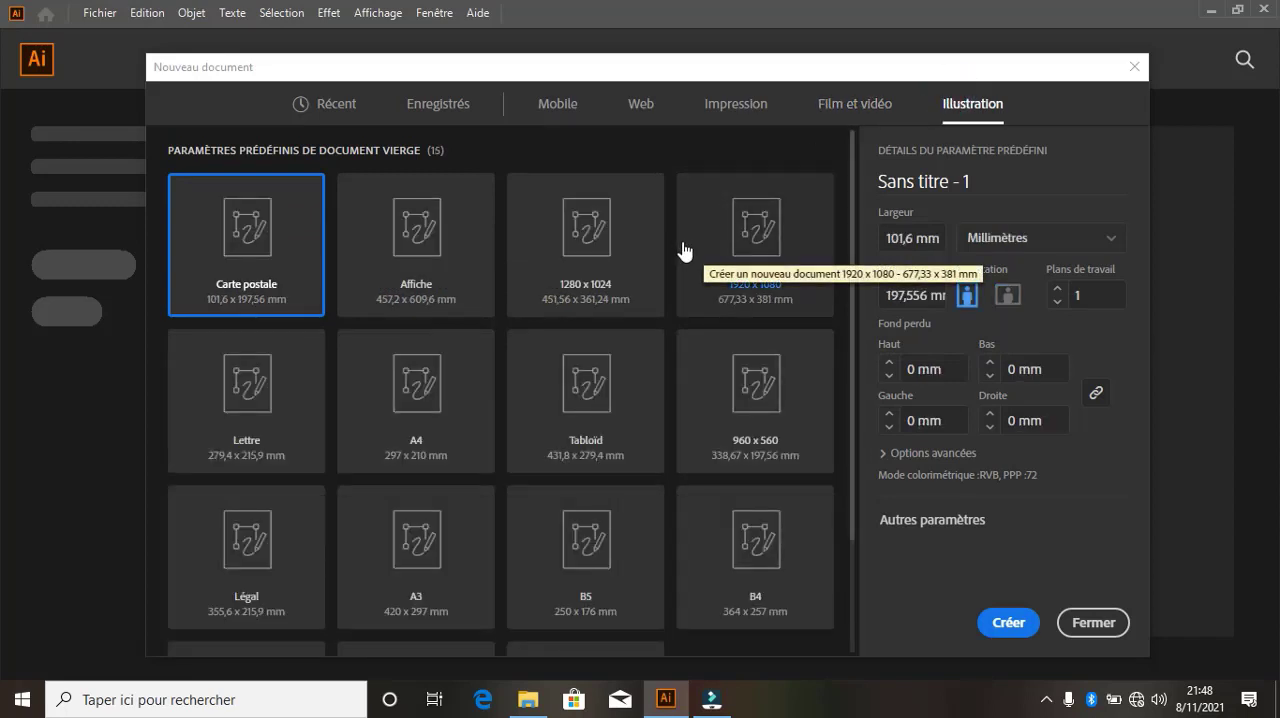
Choose the A4 print preset and name the new document ESSAIE
{"action": "left_click", "coordinate": [748, 112]}
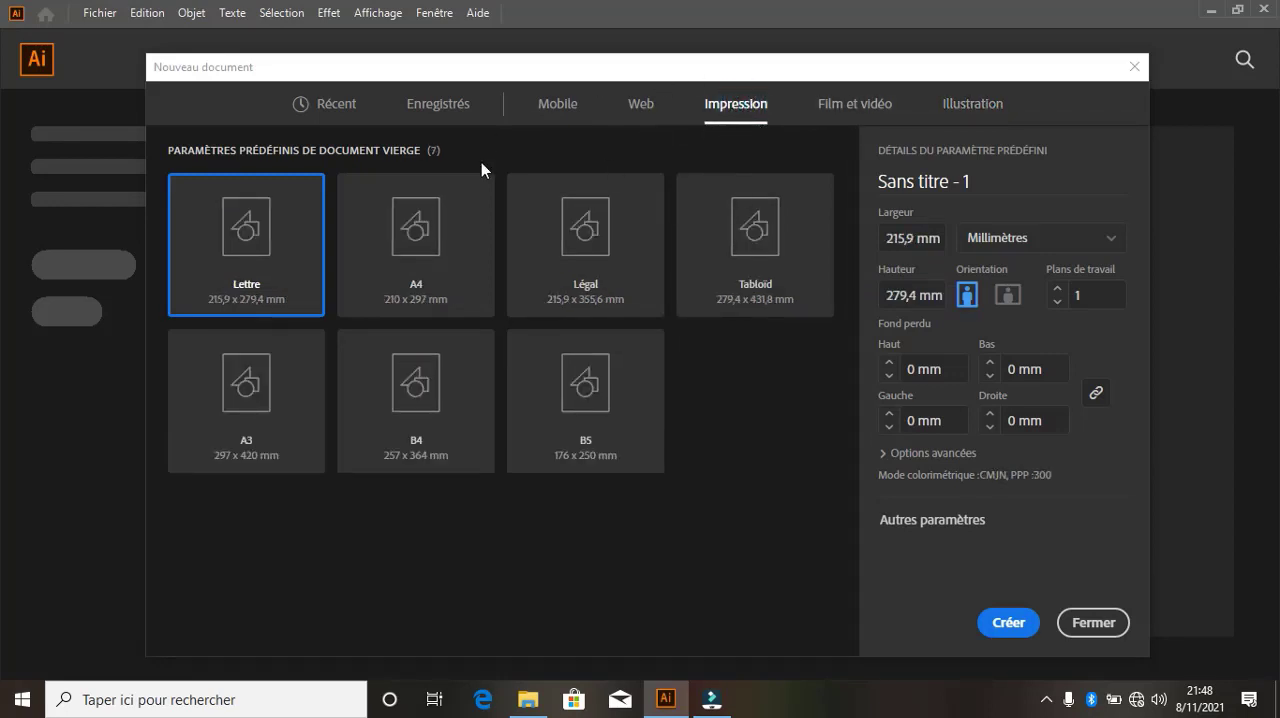
{"action": "left_click", "coordinate": [417, 250]}
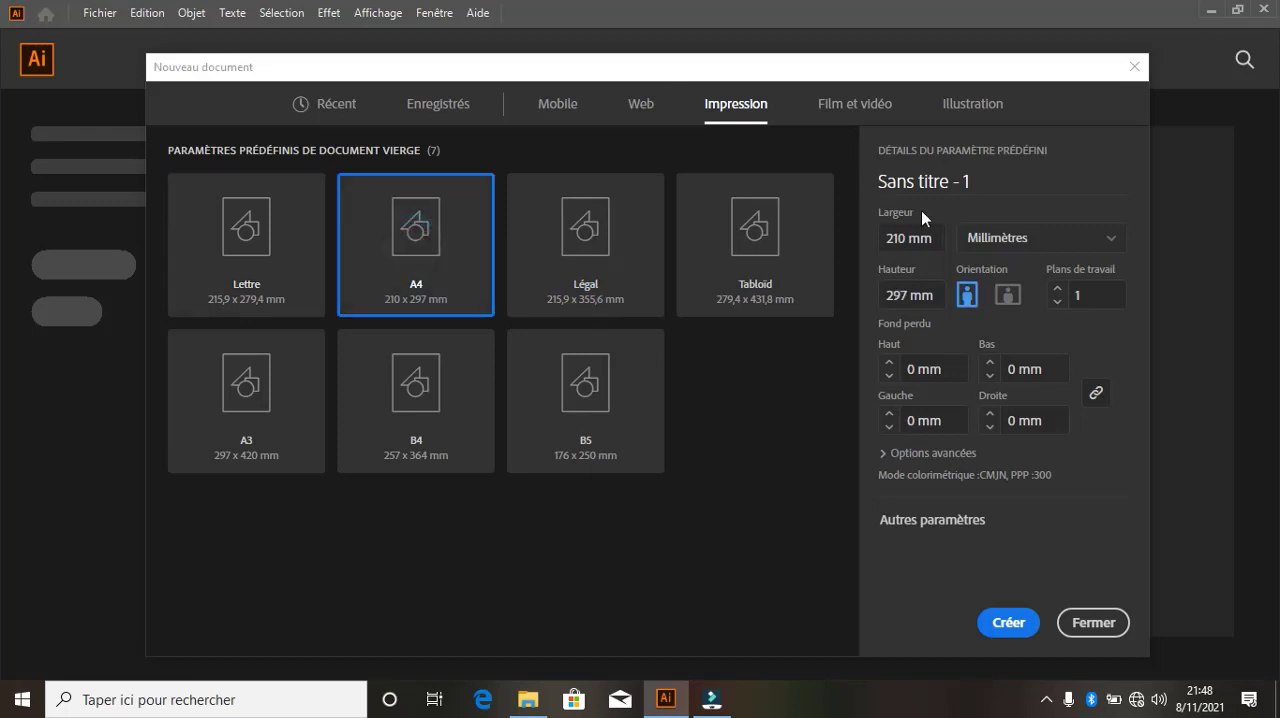
{"action": "left_click", "coordinate": [994, 183]}
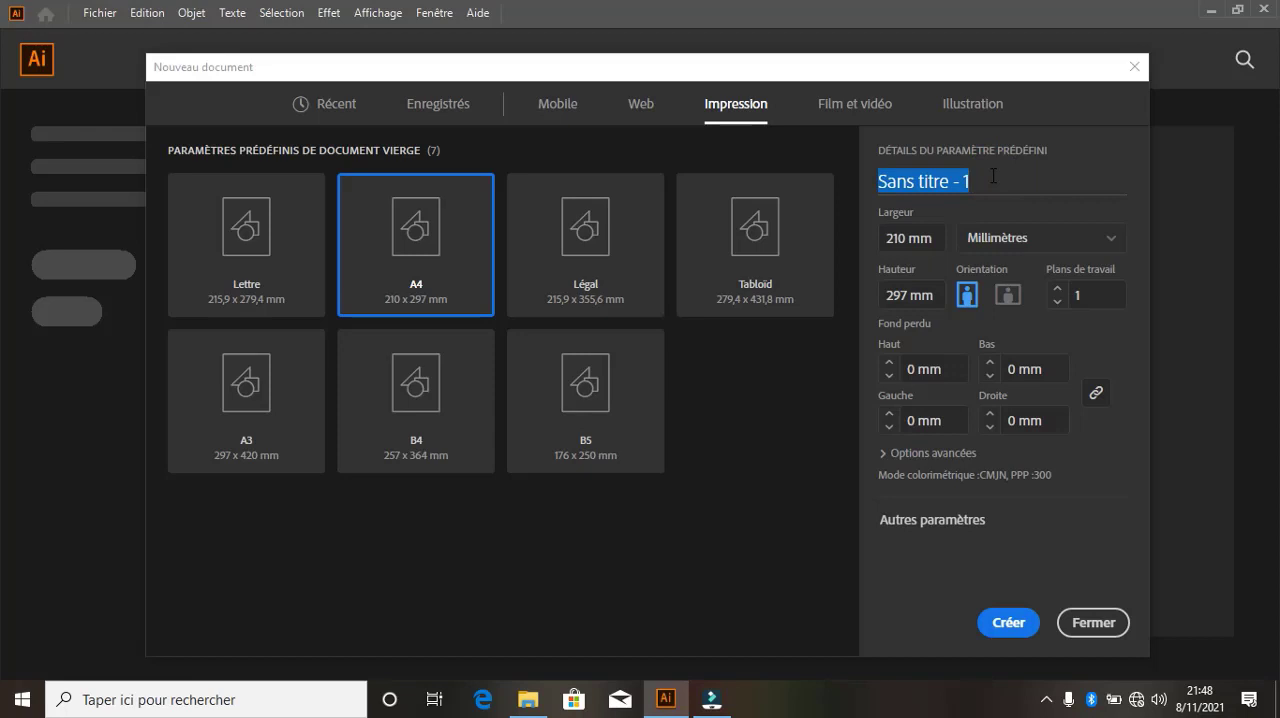
{"action": "type", "text": "ESSAIE"}
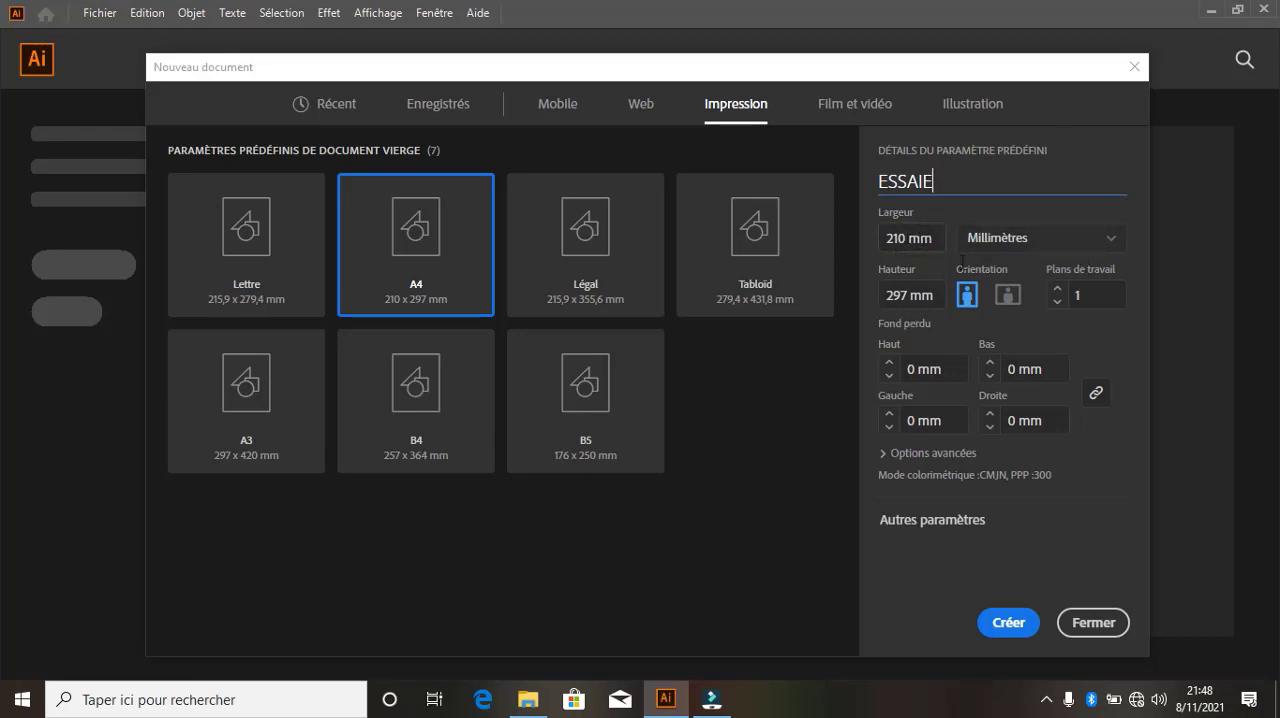
Keep the document units in millimetres and set the bleed to 1 mm on all four sides
{"action": "left_click", "coordinate": [1118, 238]}
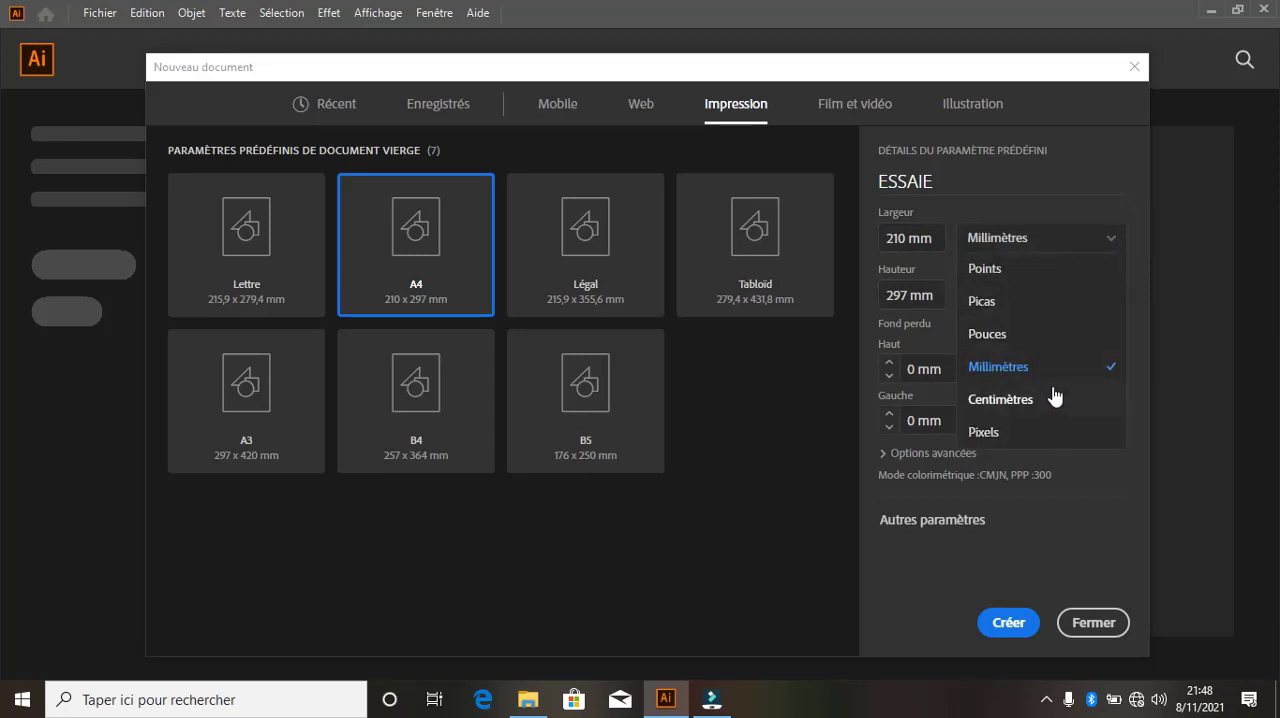
{"action": "left_click", "coordinate": [1117, 237]}
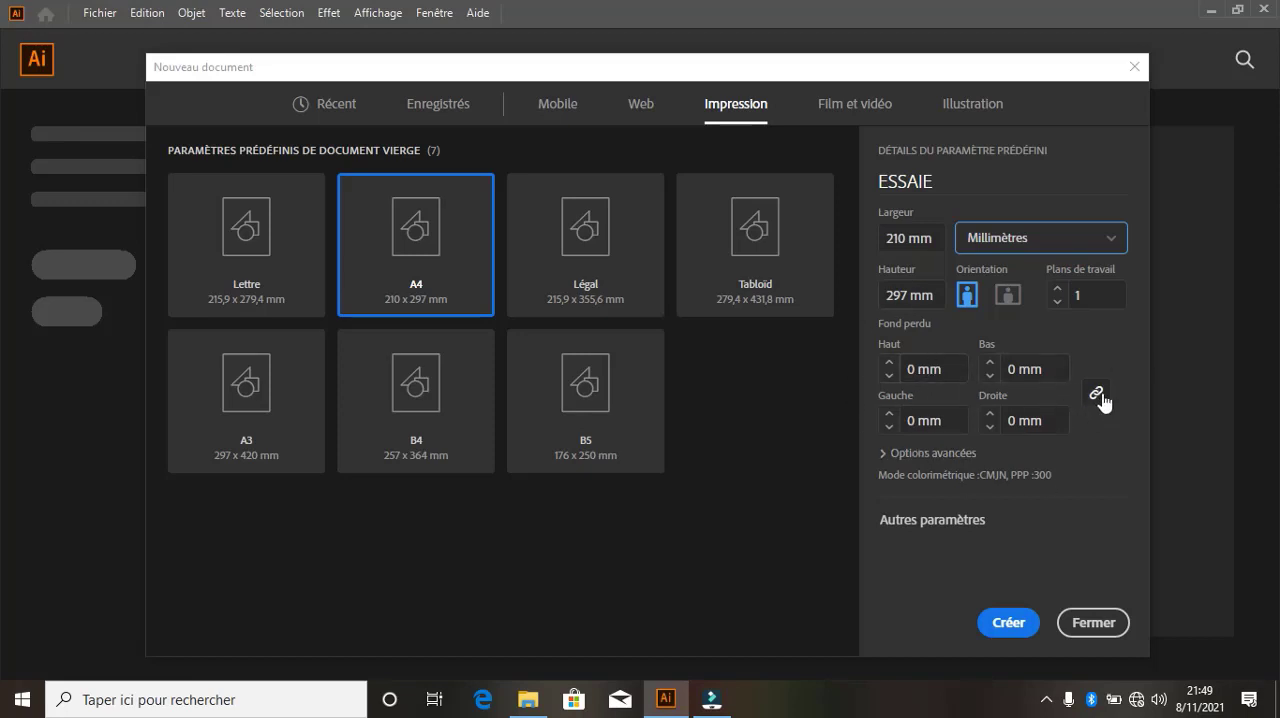
{"action": "left_click", "coordinate": [888, 363]}
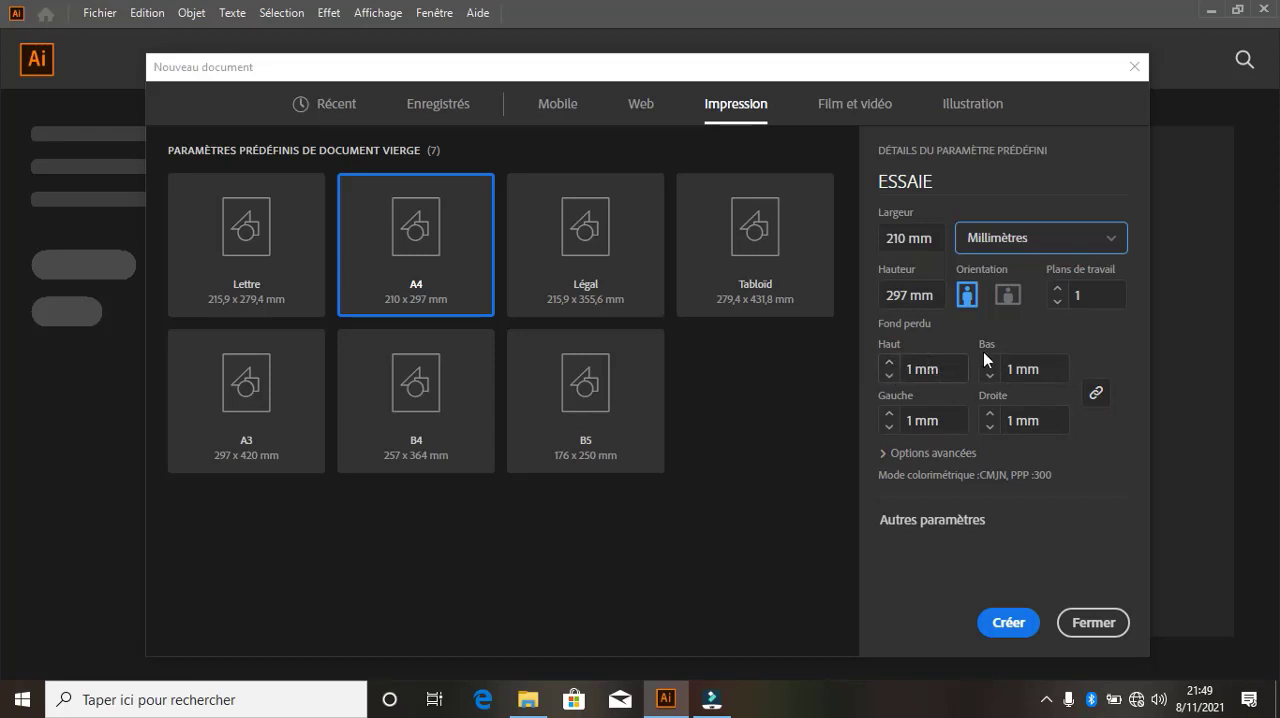
Expand the advanced options, try the Couleur RVB colour mode and return it to Couleur CMJN
{"action": "left_click", "coordinate": [882, 455]}
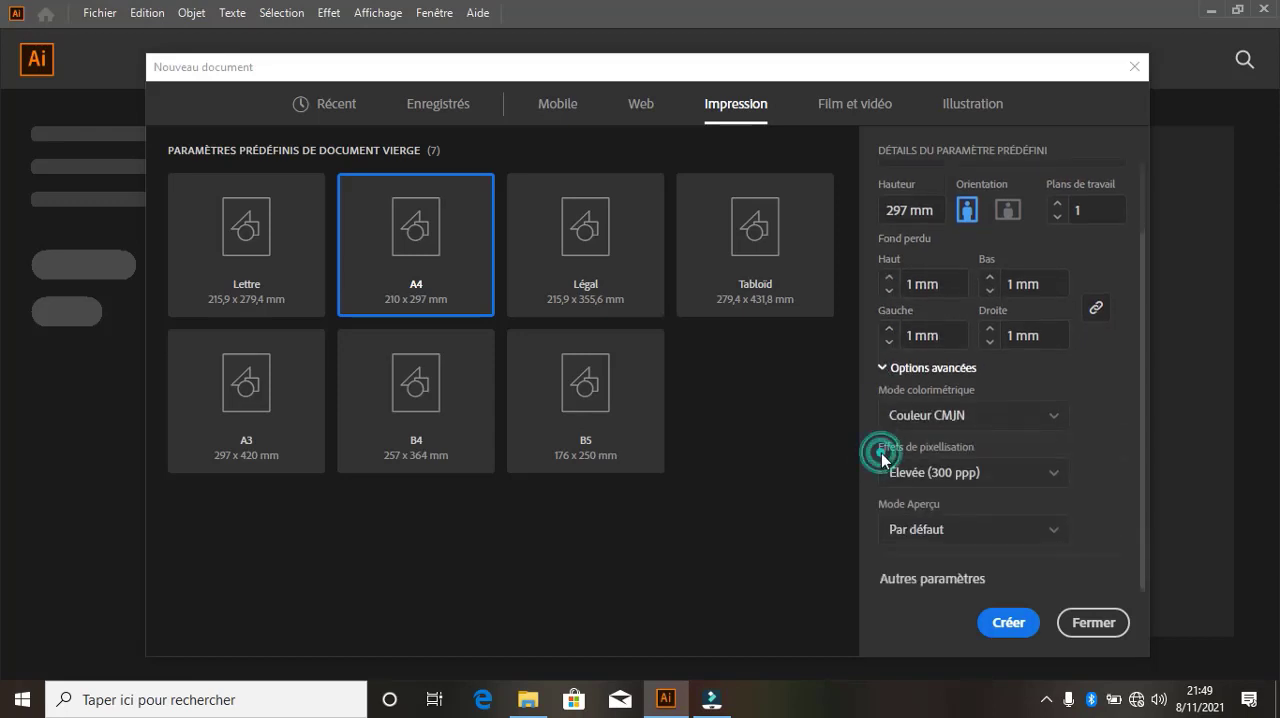
{"action": "left_click", "coordinate": [1062, 421]}
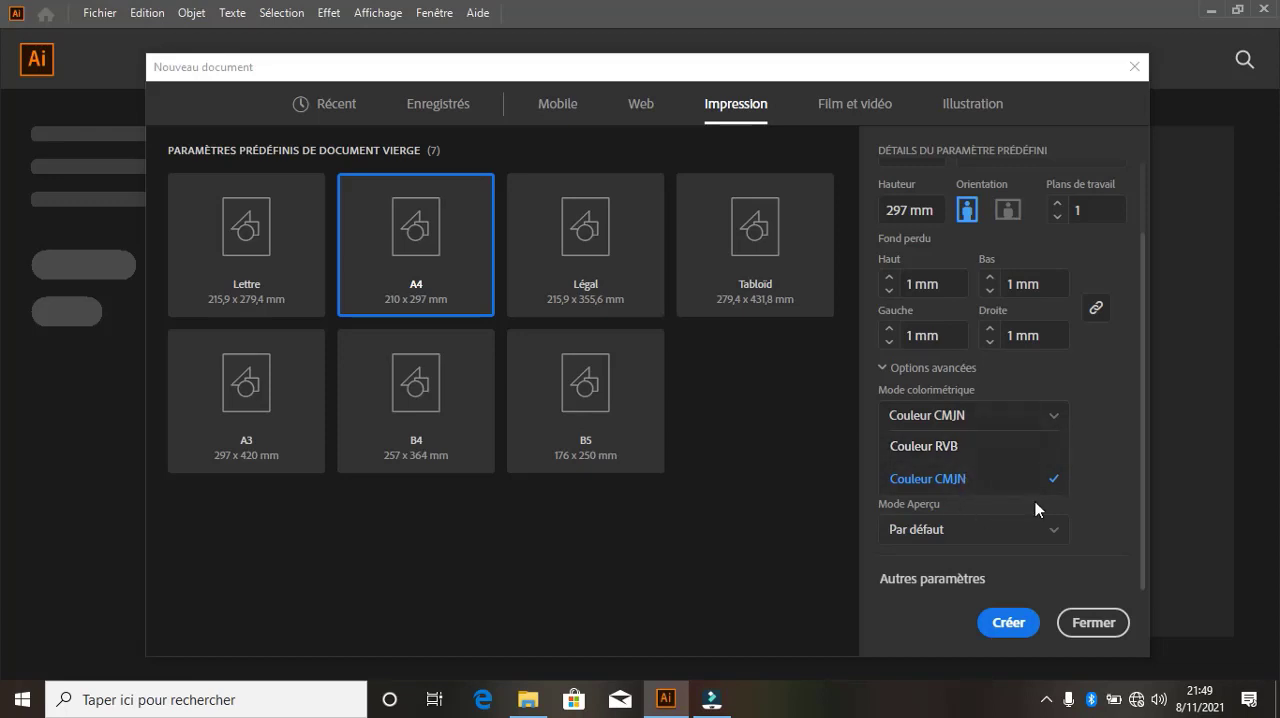
{"action": "left_click", "coordinate": [1107, 409]}
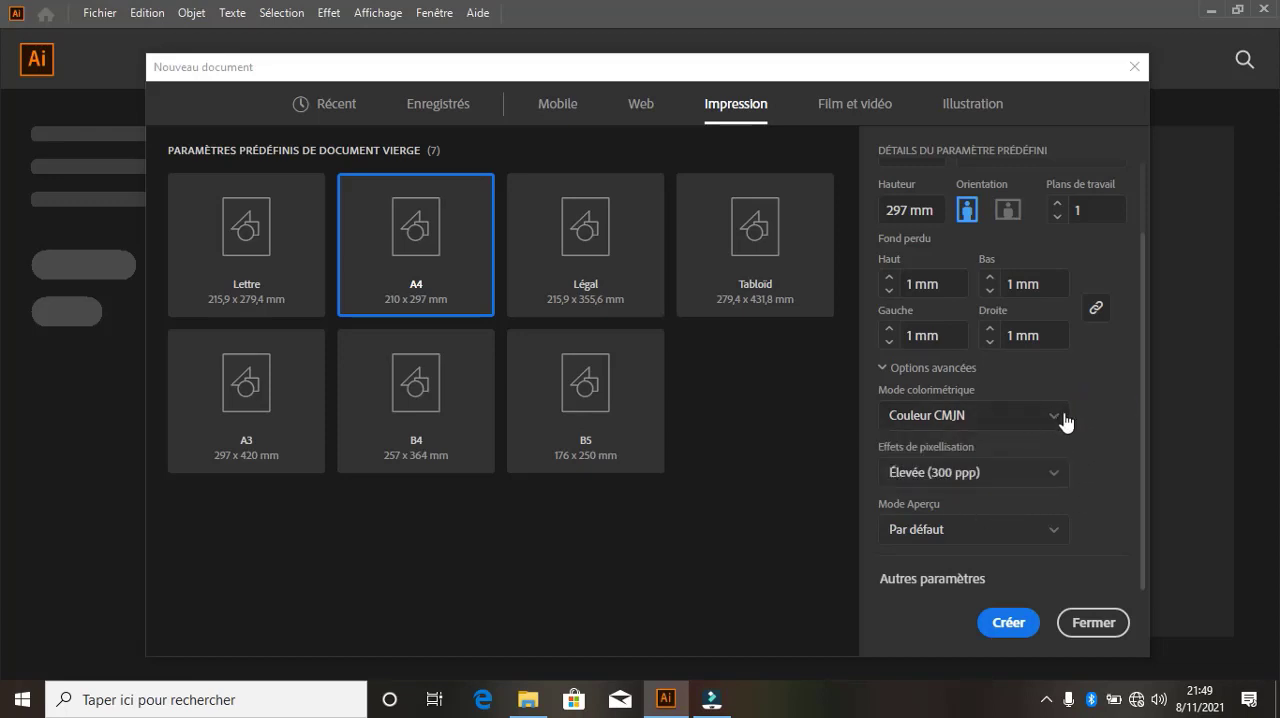
{"action": "left_click", "coordinate": [1062, 414]}
{"action": "left_click", "coordinate": [983, 446]}
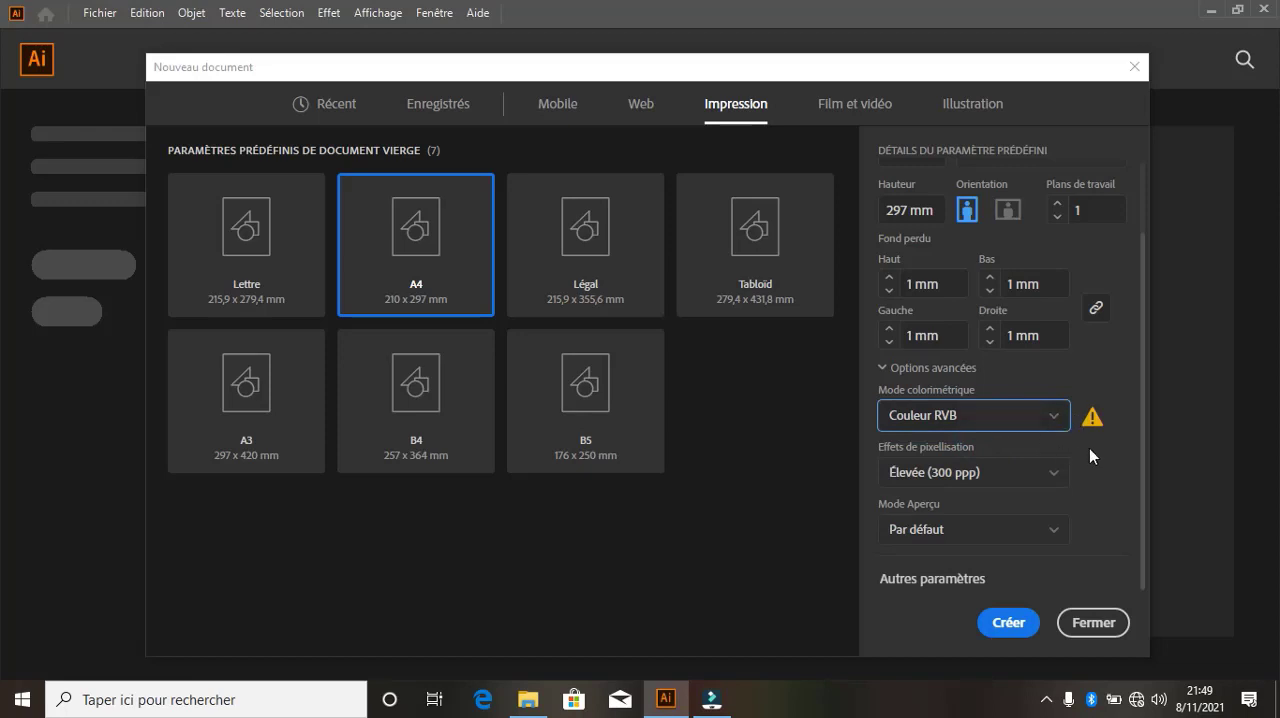
{"action": "left_click", "coordinate": [1095, 449]}
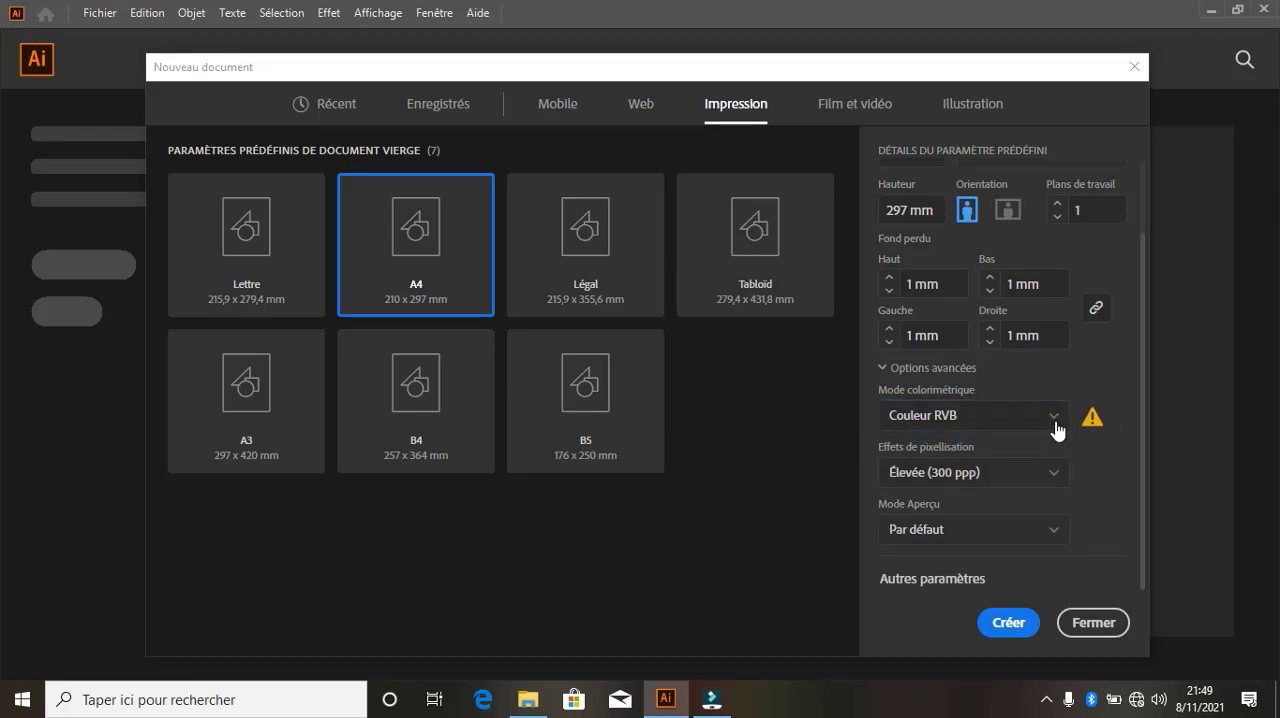
{"action": "left_click", "coordinate": [1058, 428]}
{"action": "left_click", "coordinate": [998, 477]}
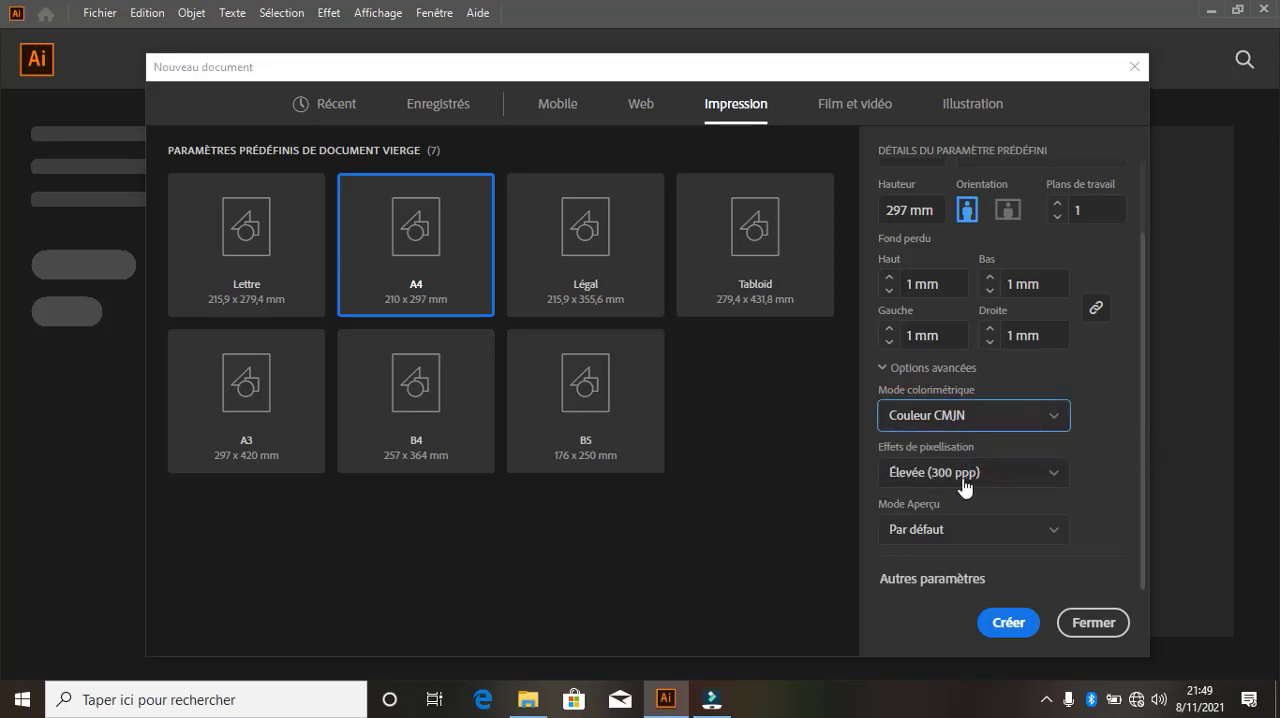
Keep the raster effects at Élevée (300 ppp) and create the ESSAIE document in portrait orientation
{"action": "left_click", "coordinate": [1053, 474]}
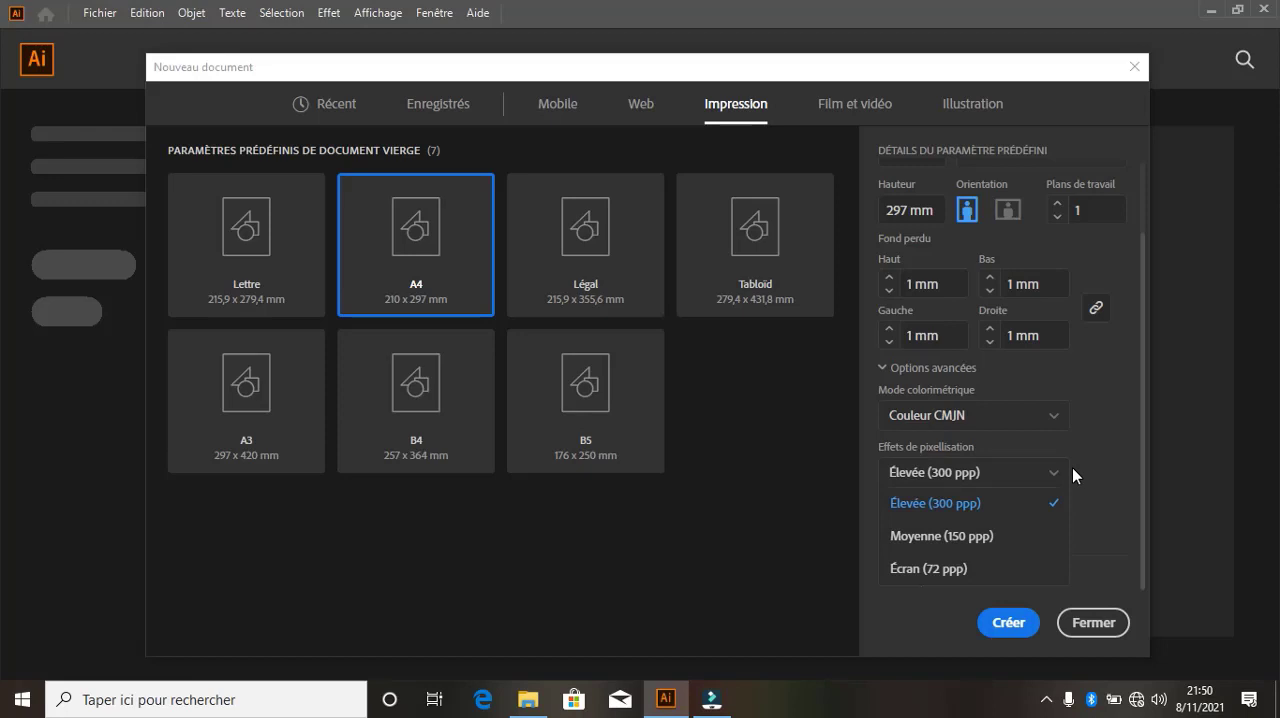
{"action": "left_click", "coordinate": [1100, 450]}
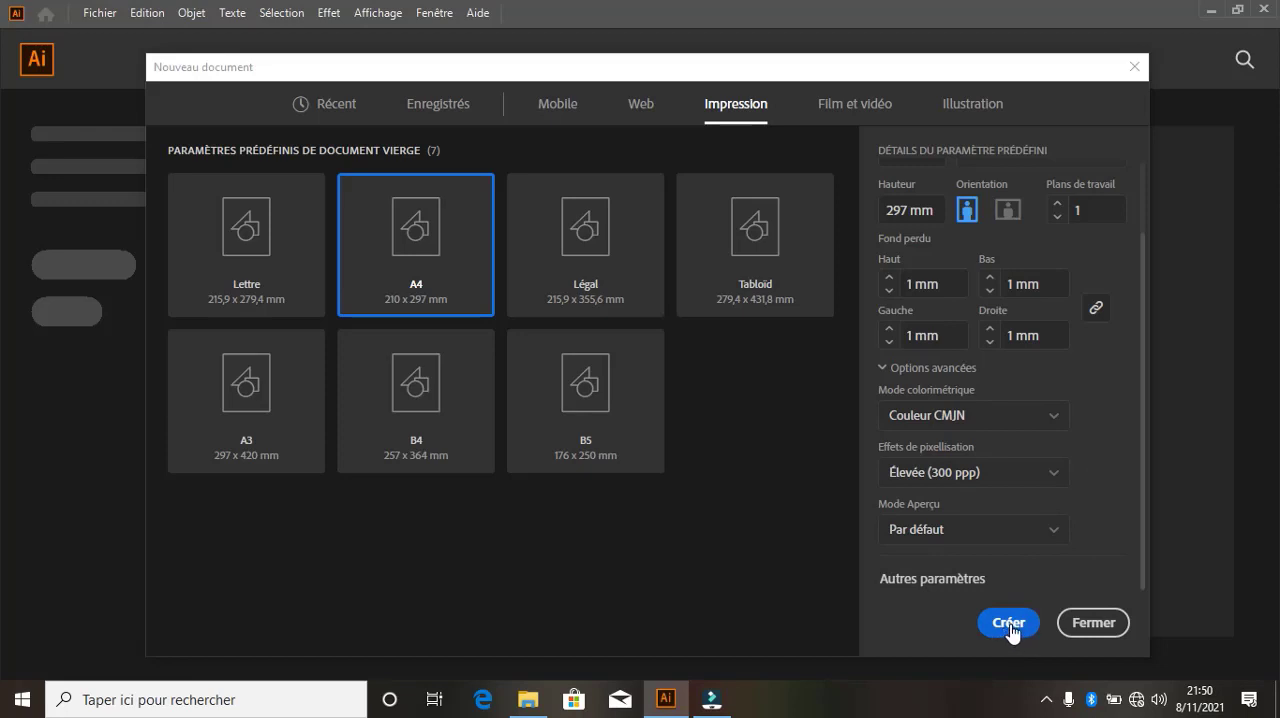
{"action": "scroll", "coordinate": [980, 222], "scroll_direction": "up", "scroll_amount": 2}
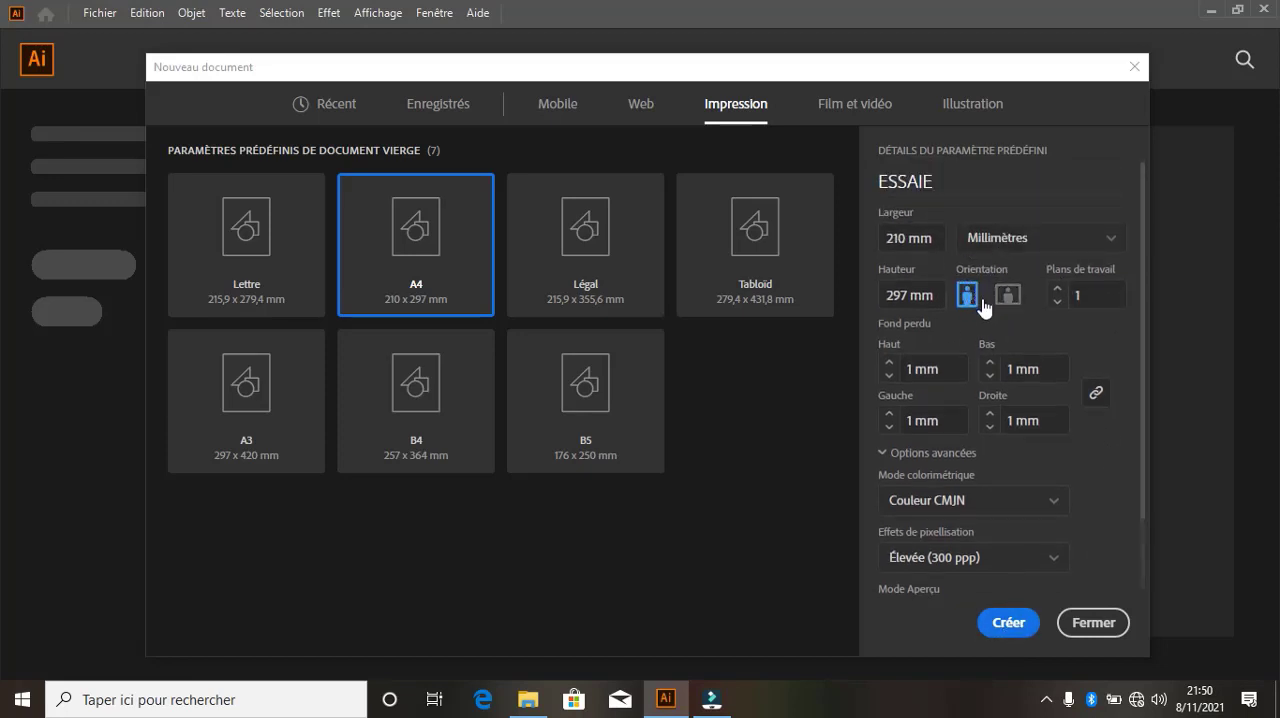
{"action": "left_click", "coordinate": [1008, 619]}
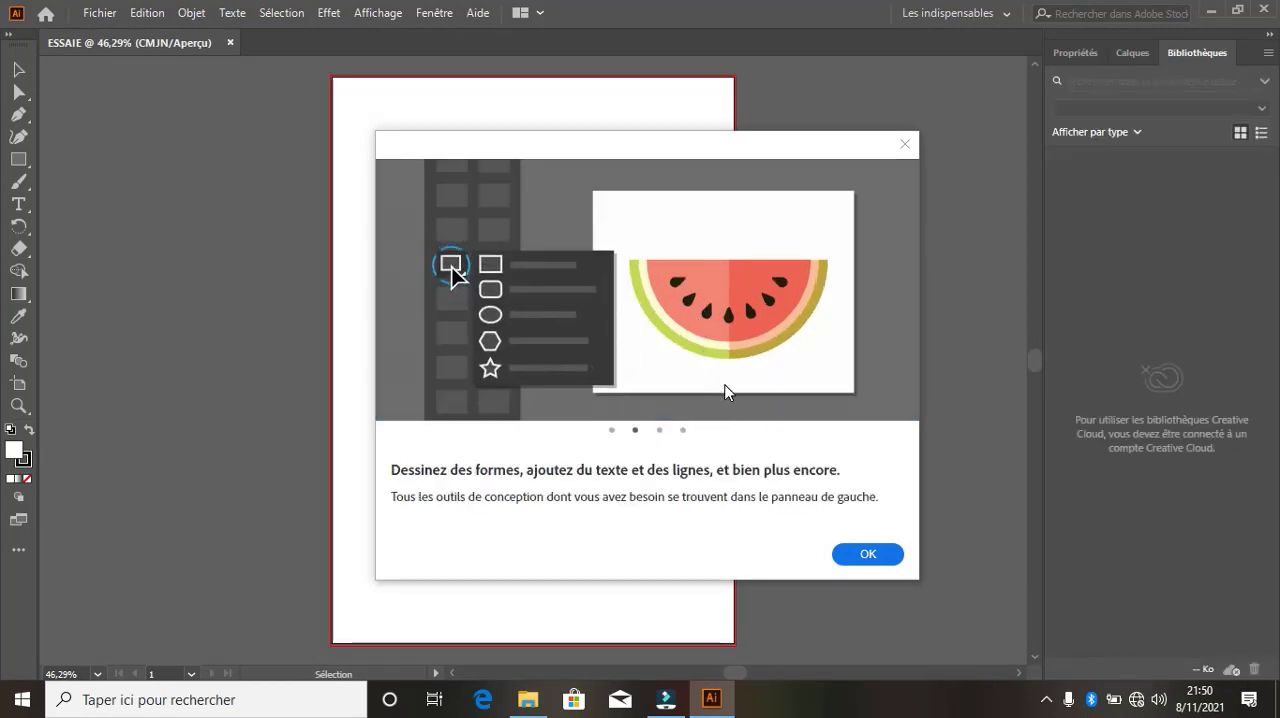
Dismiss the introductory tips and switch the workspace to Les indispensables classiques
{"action": "left_click", "coordinate": [874, 558]}
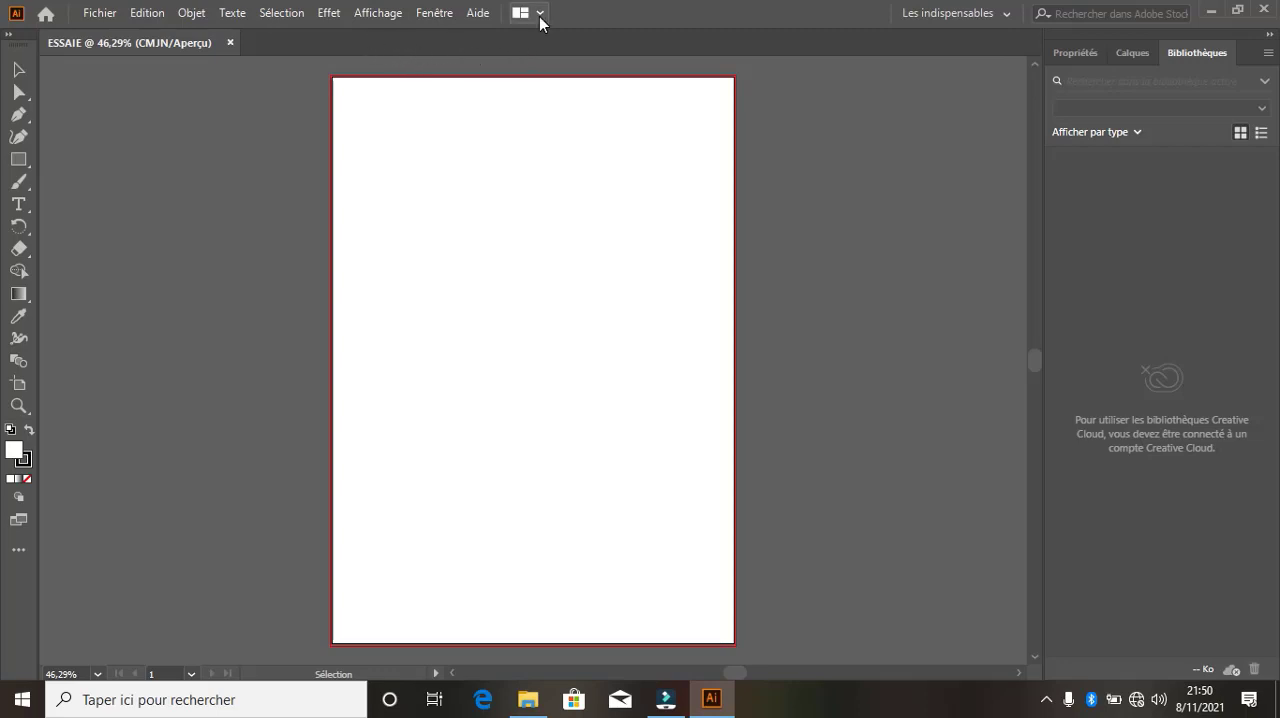
{"action": "left_click", "coordinate": [1007, 14]}
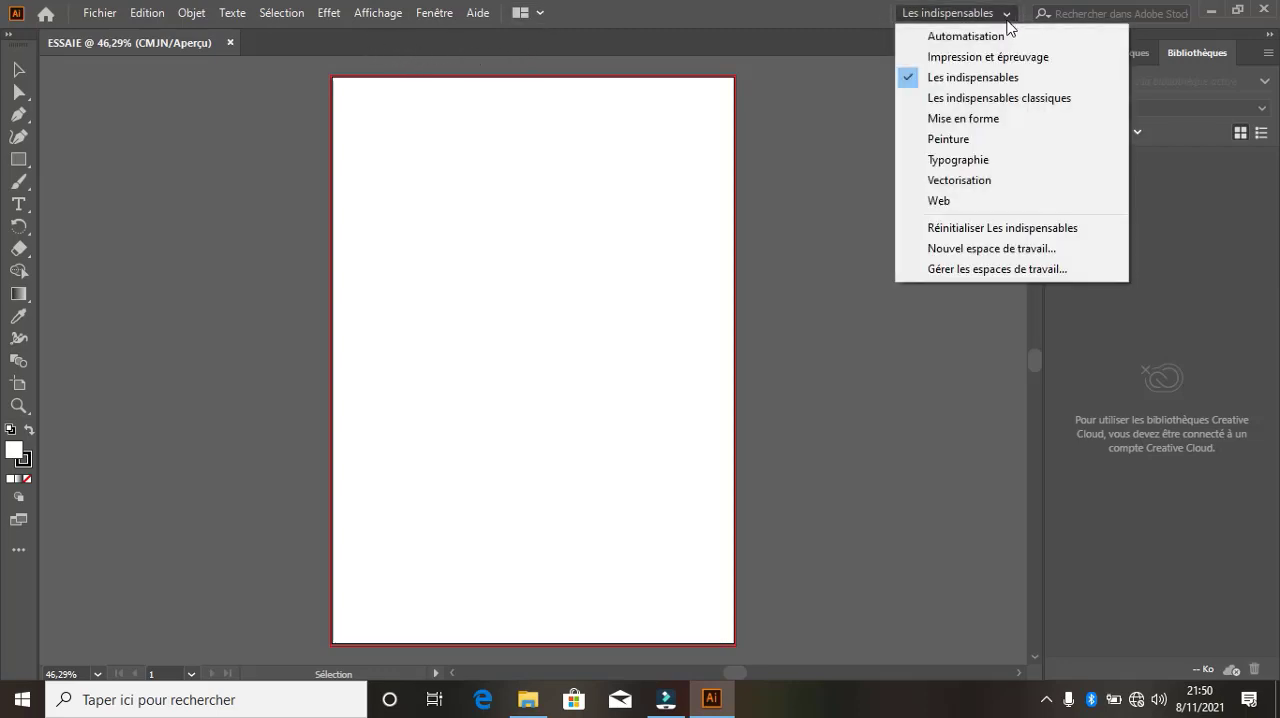
{"action": "left_click", "coordinate": [1033, 101]}
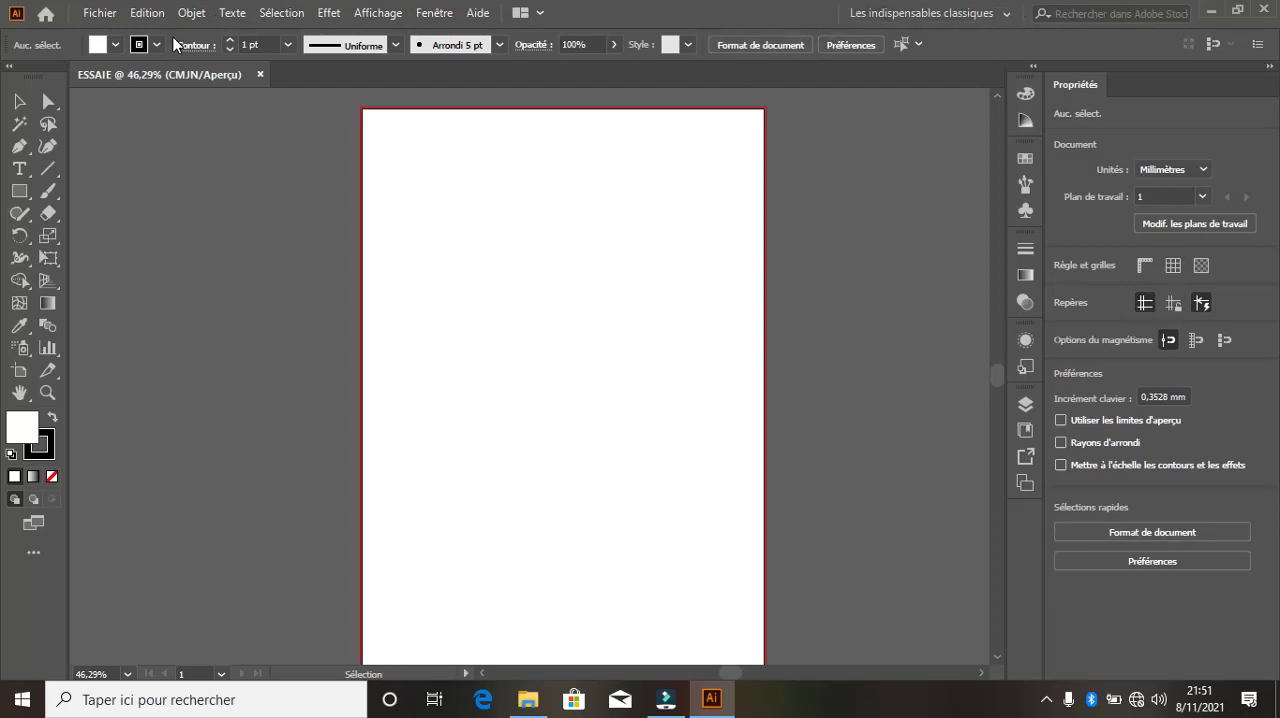
{"action": "left_click", "coordinate": [118, 16]}
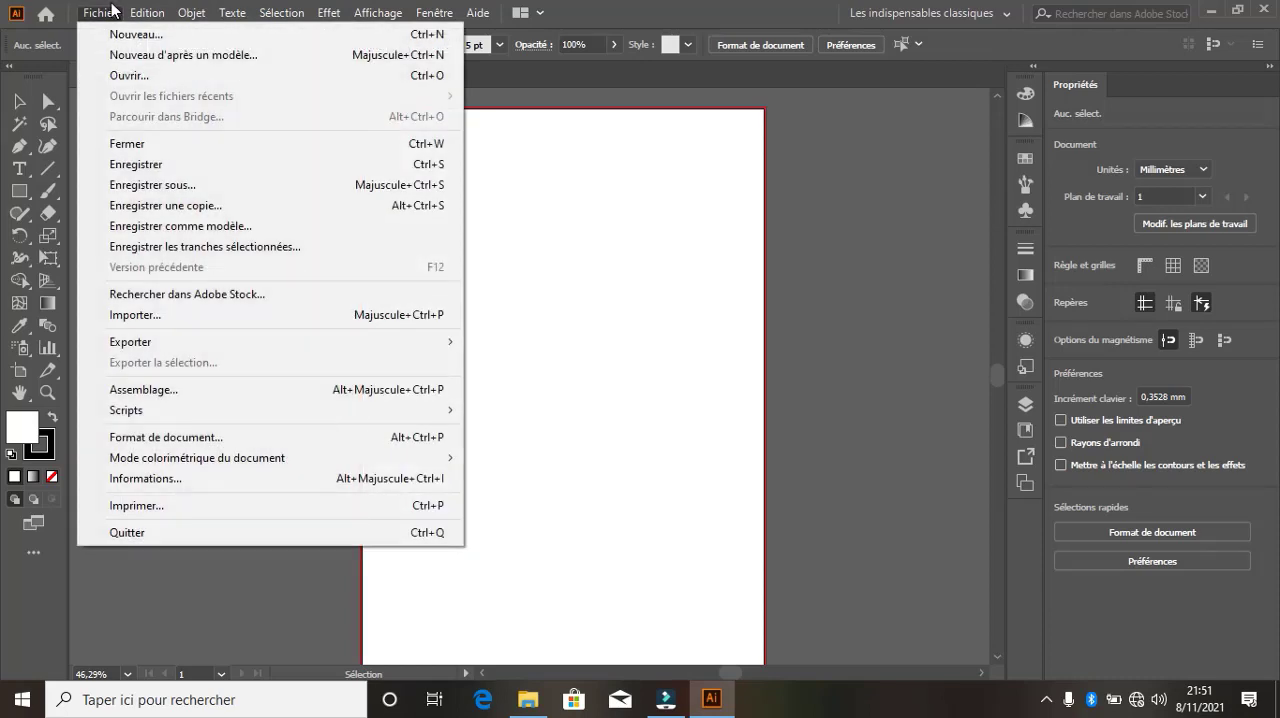
{"action": "left_click", "coordinate": [114, 13]}
{"action": "left_click", "coordinate": [114, 15]}
{"action": "mouse_move", "coordinate": [143, 12]}
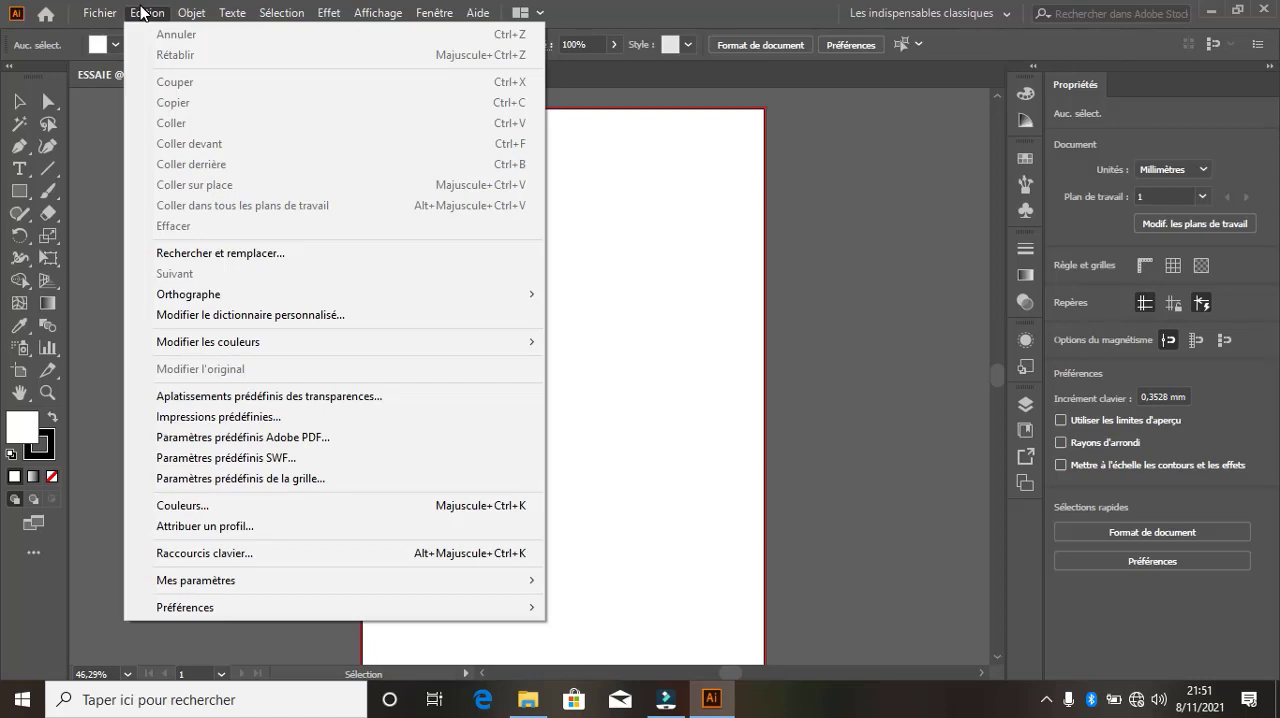
{"action": "mouse_move", "coordinate": [193, 14]}
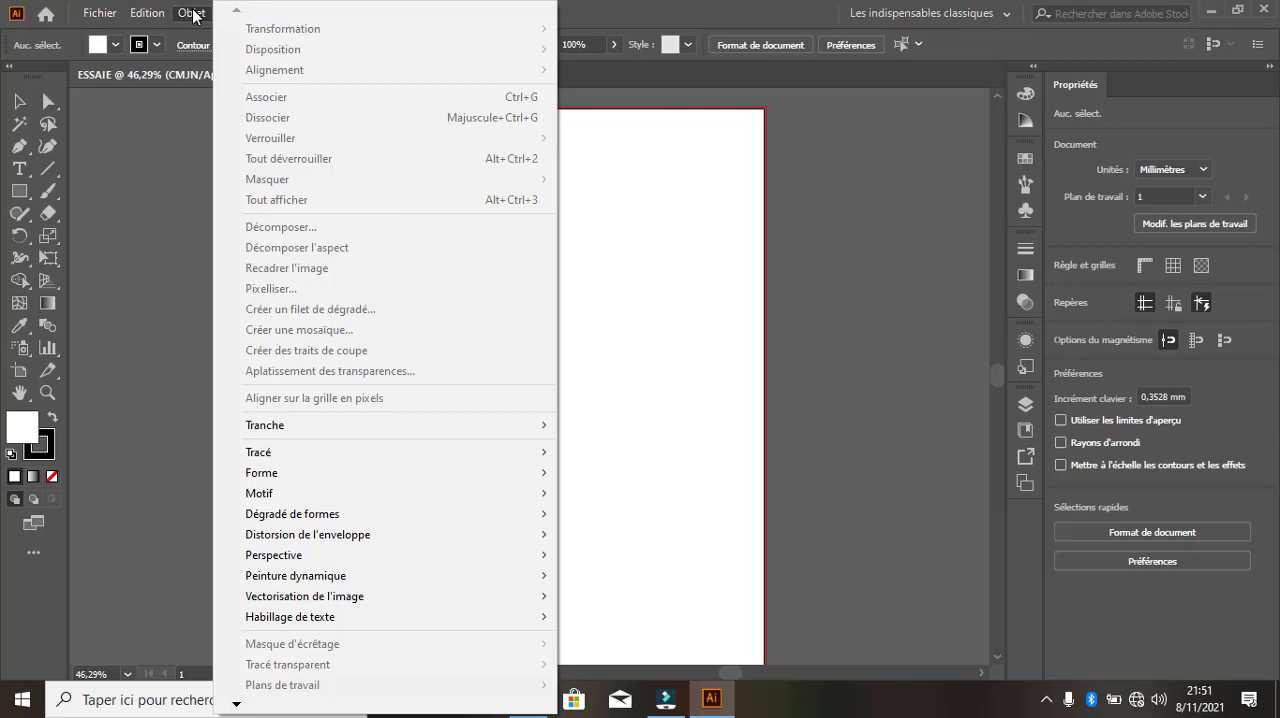
{"action": "left_click", "coordinate": [193, 13]}
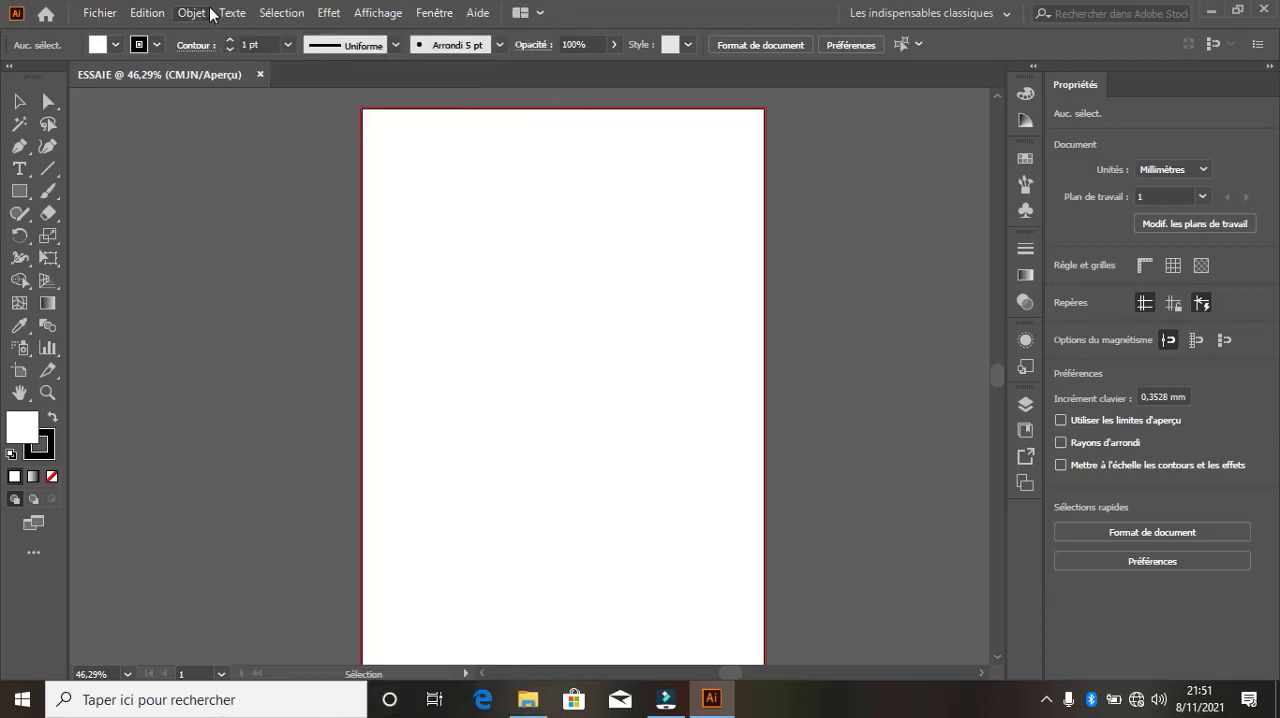
{"action": "left_click", "coordinate": [195, 14]}
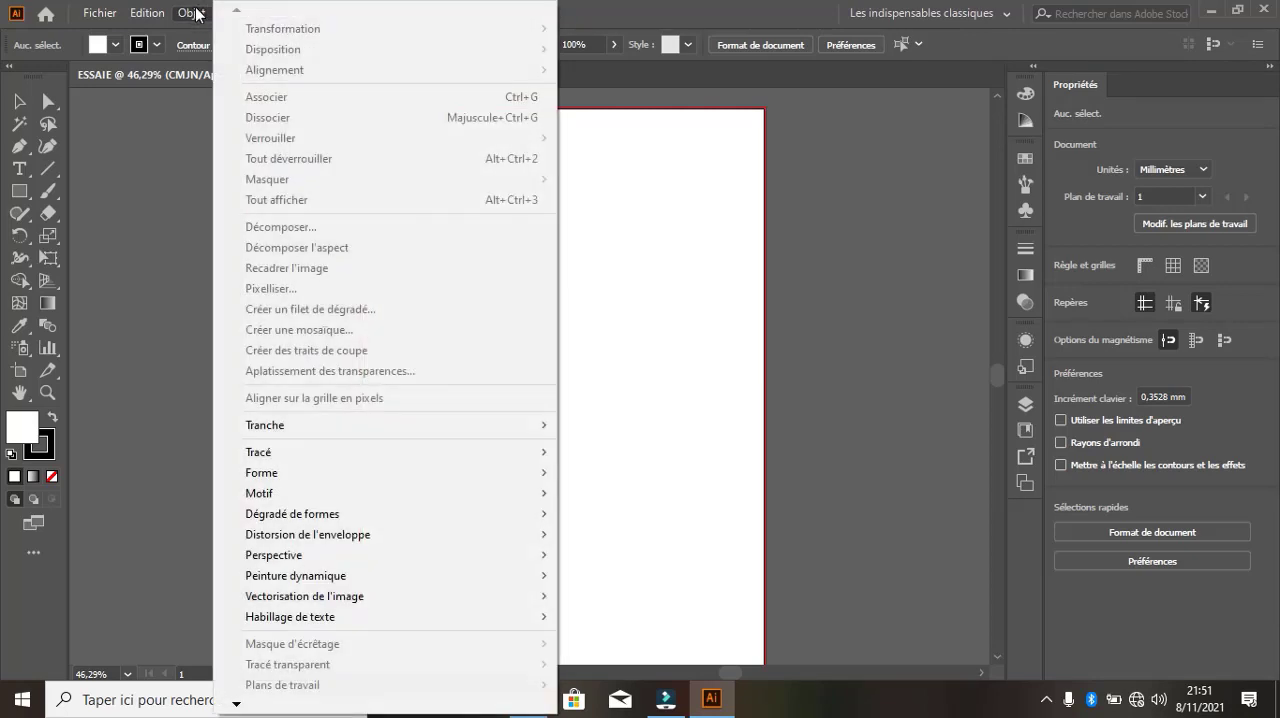
Examine the available object, text, selection, effect and view commands
{"action": "left_click", "coordinate": [195, 13]}
{"action": "left_click", "coordinate": [238, 13]}
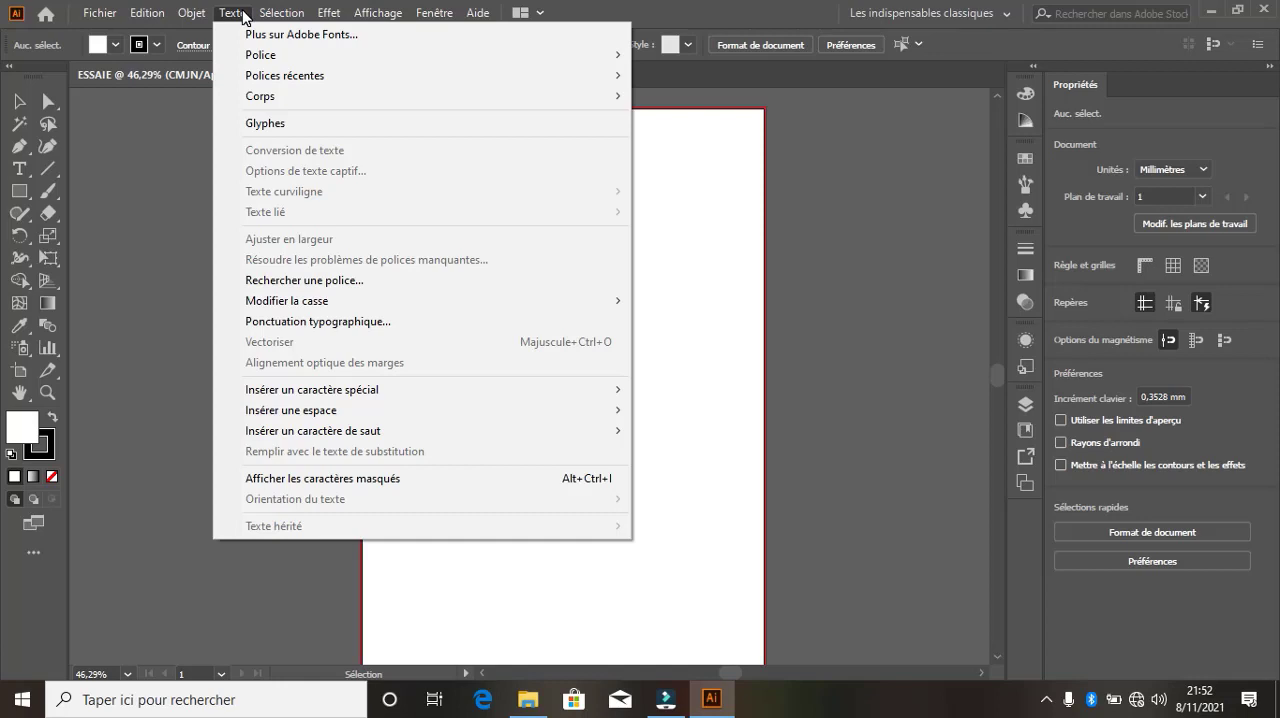
{"action": "mouse_move", "coordinate": [287, 12]}
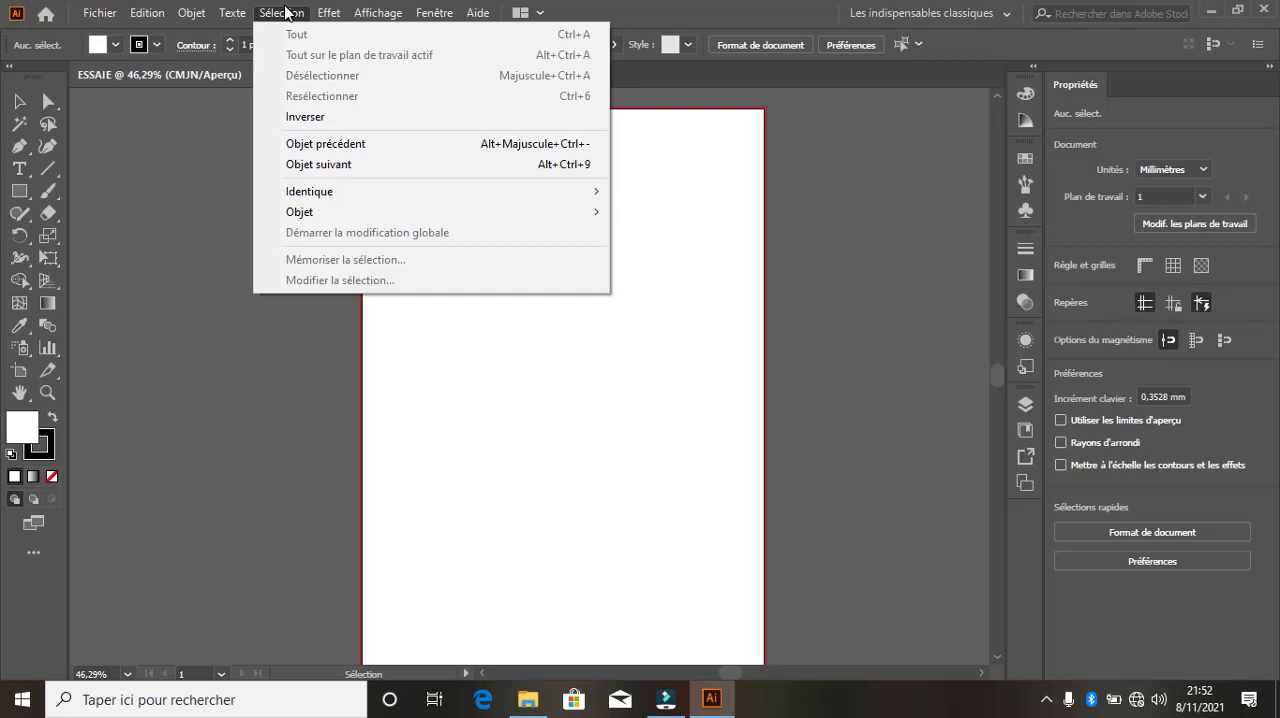
{"action": "left_click", "coordinate": [287, 12]}
{"action": "left_click", "coordinate": [331, 12]}
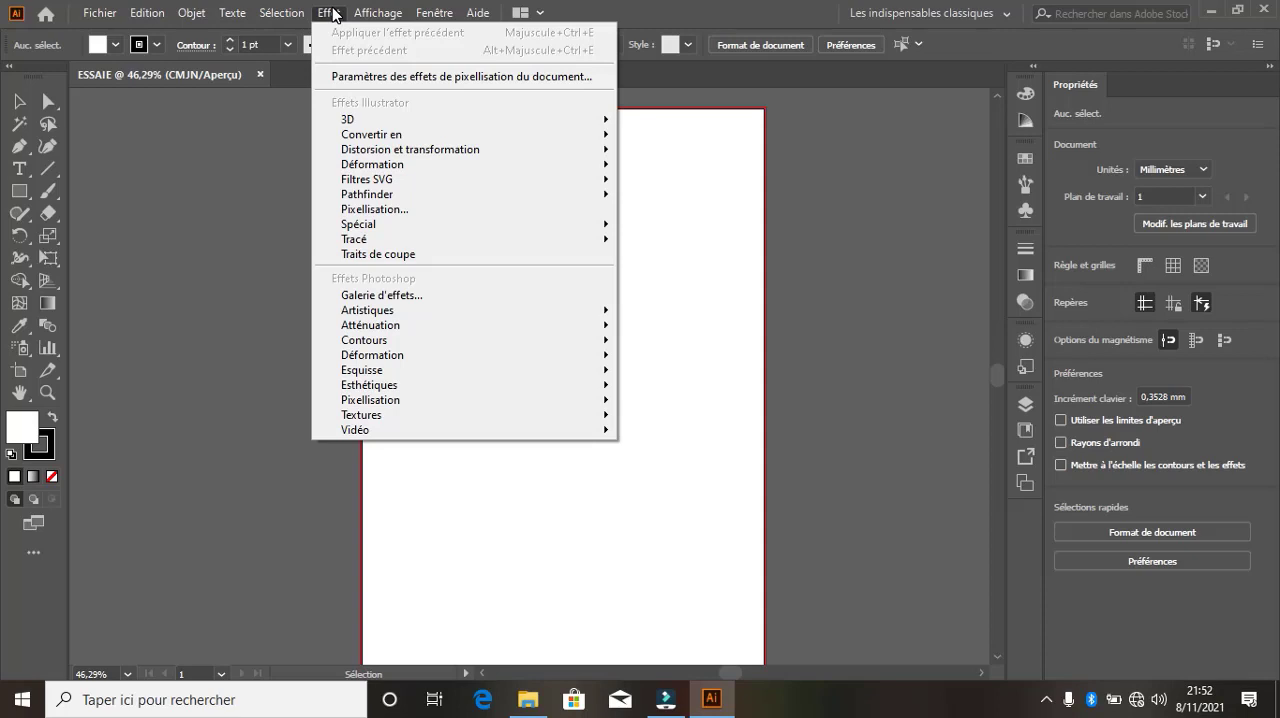
{"action": "left_click", "coordinate": [347, 8]}
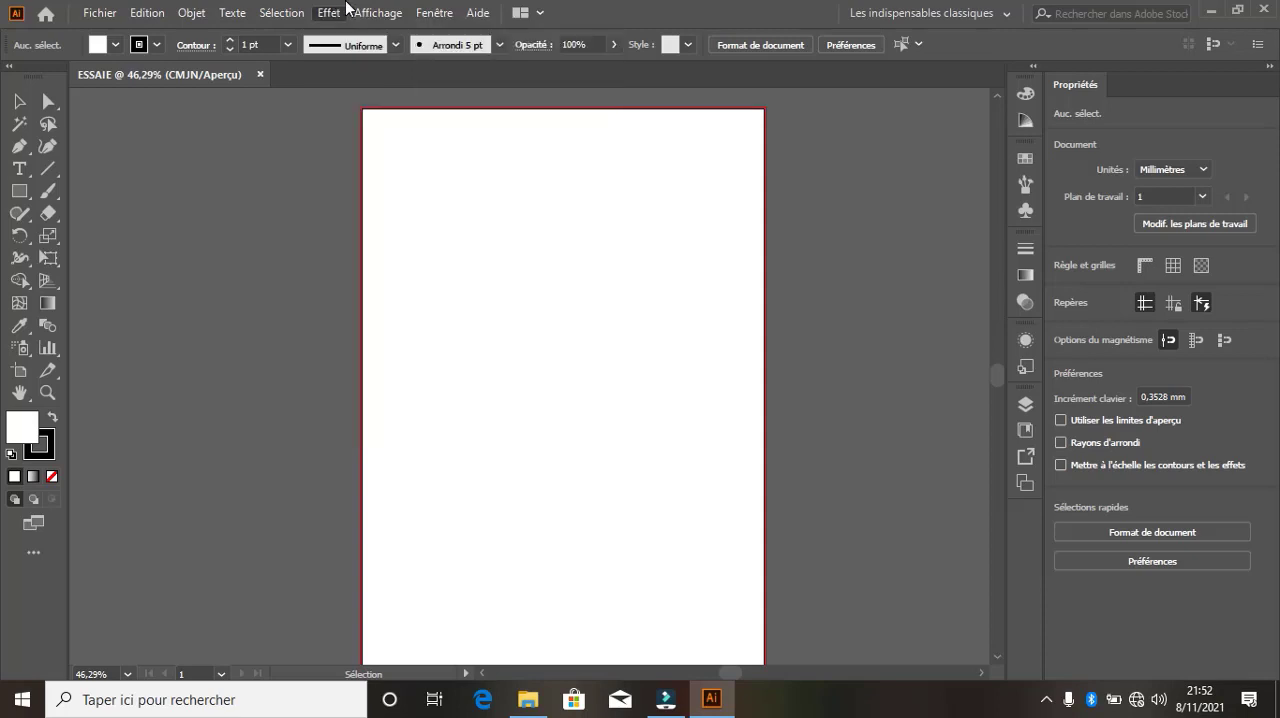
{"action": "left_click", "coordinate": [366, 10]}
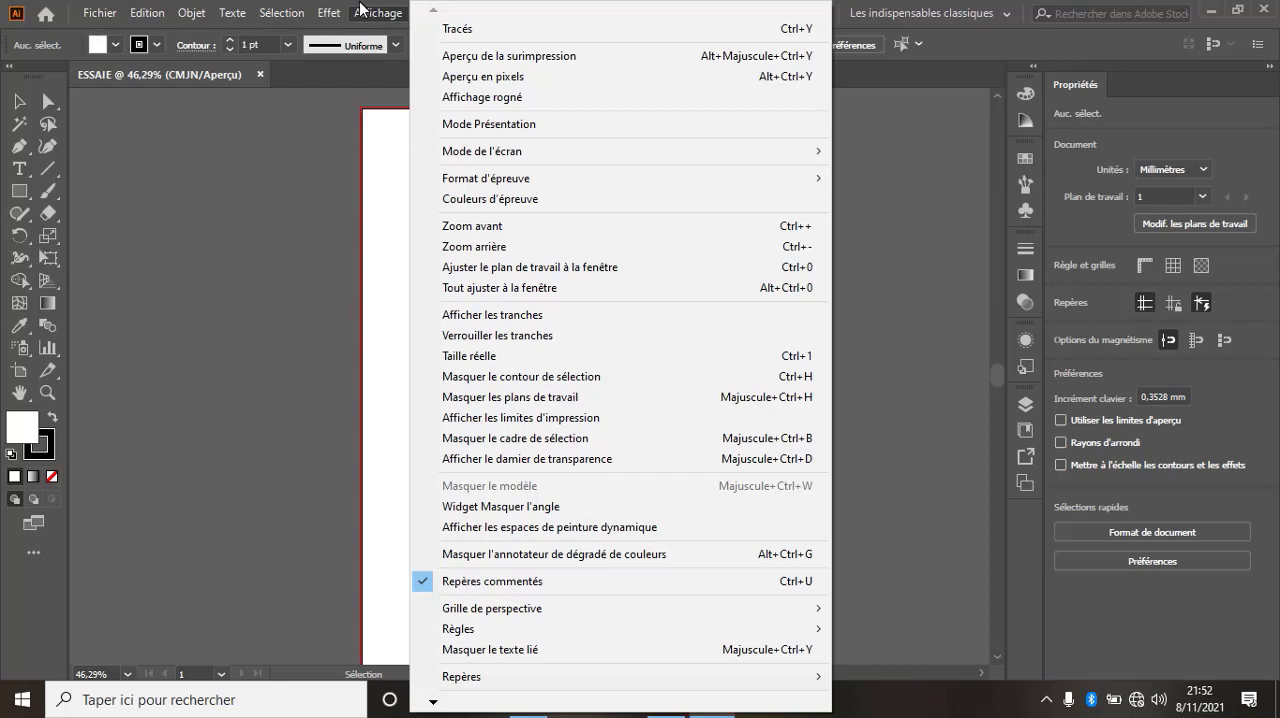
{"action": "left_click", "coordinate": [368, 10]}
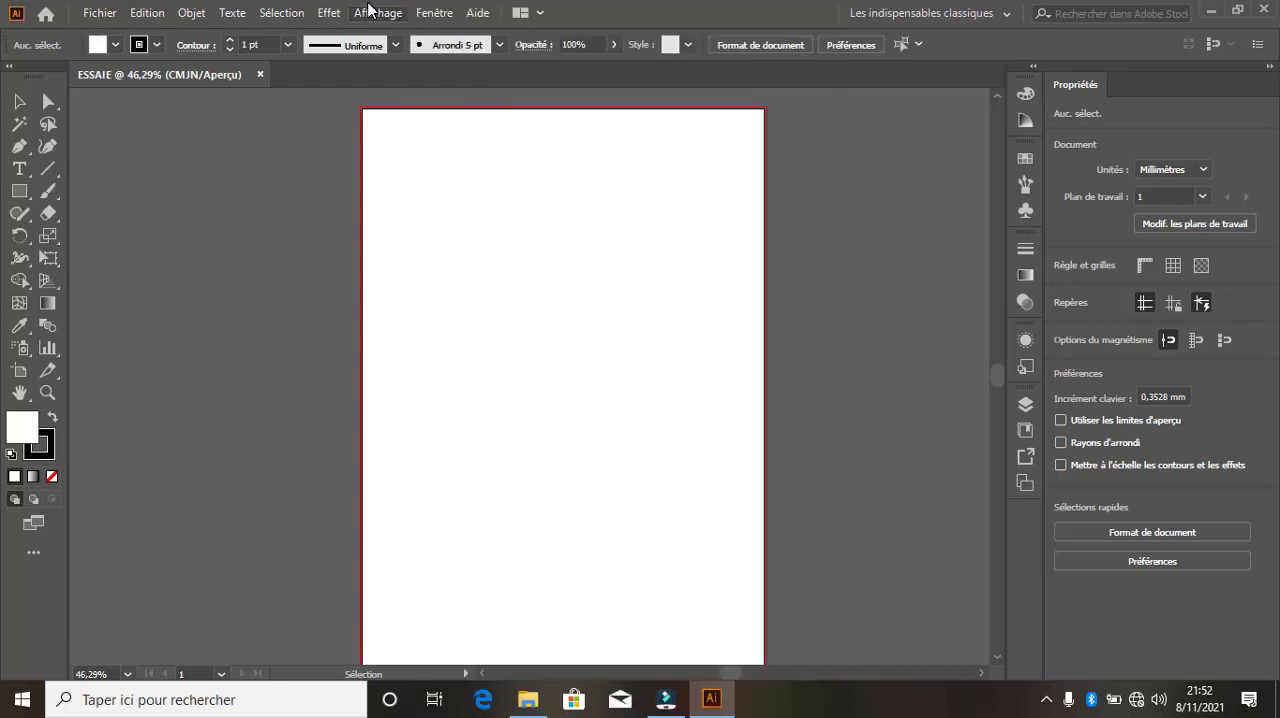
Examine the full list of available panels, the help commands and the document arrangement layouts
{"action": "left_click", "coordinate": [441, 12]}
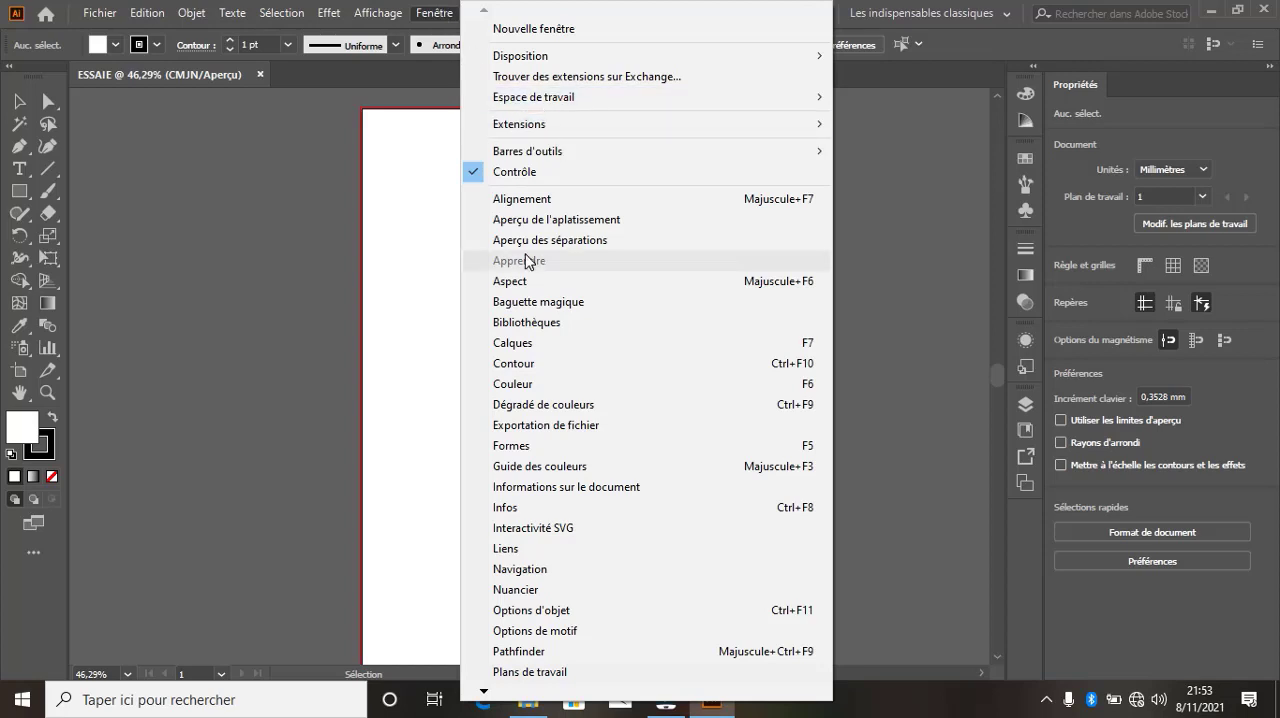
{"action": "mouse_move", "coordinate": [487, 690]}
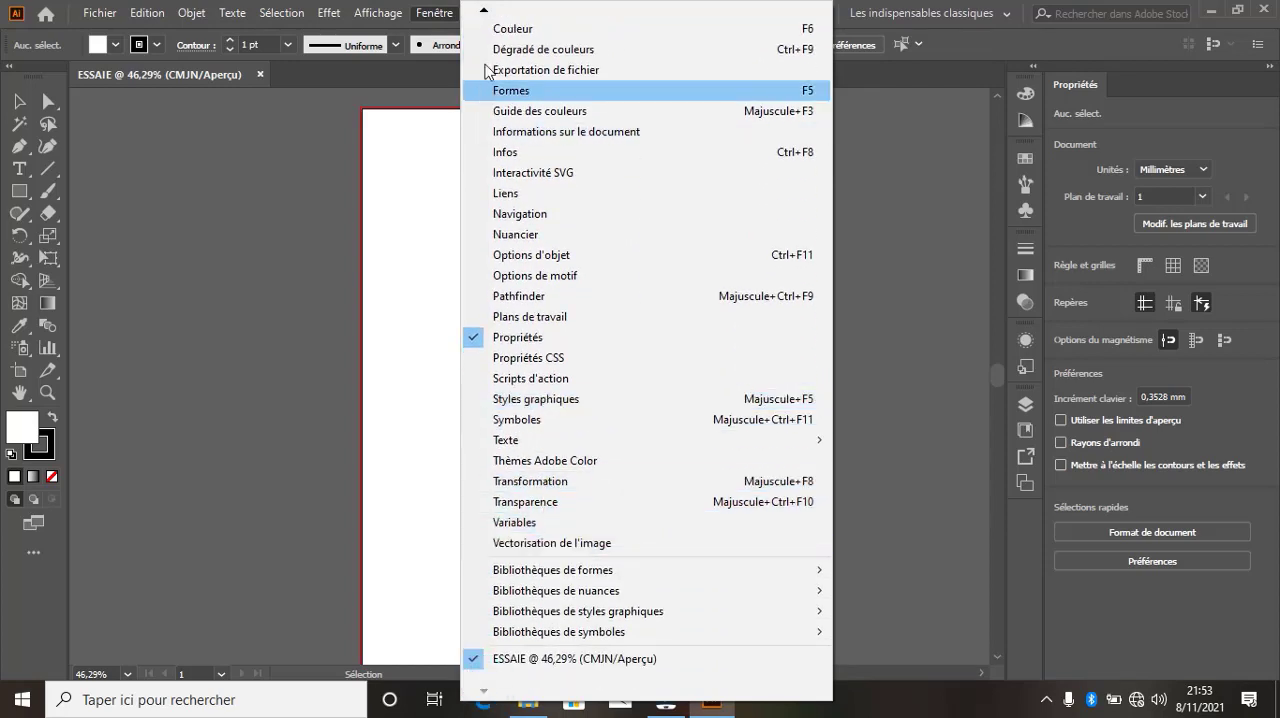
{"action": "mouse_move", "coordinate": [483, 14]}
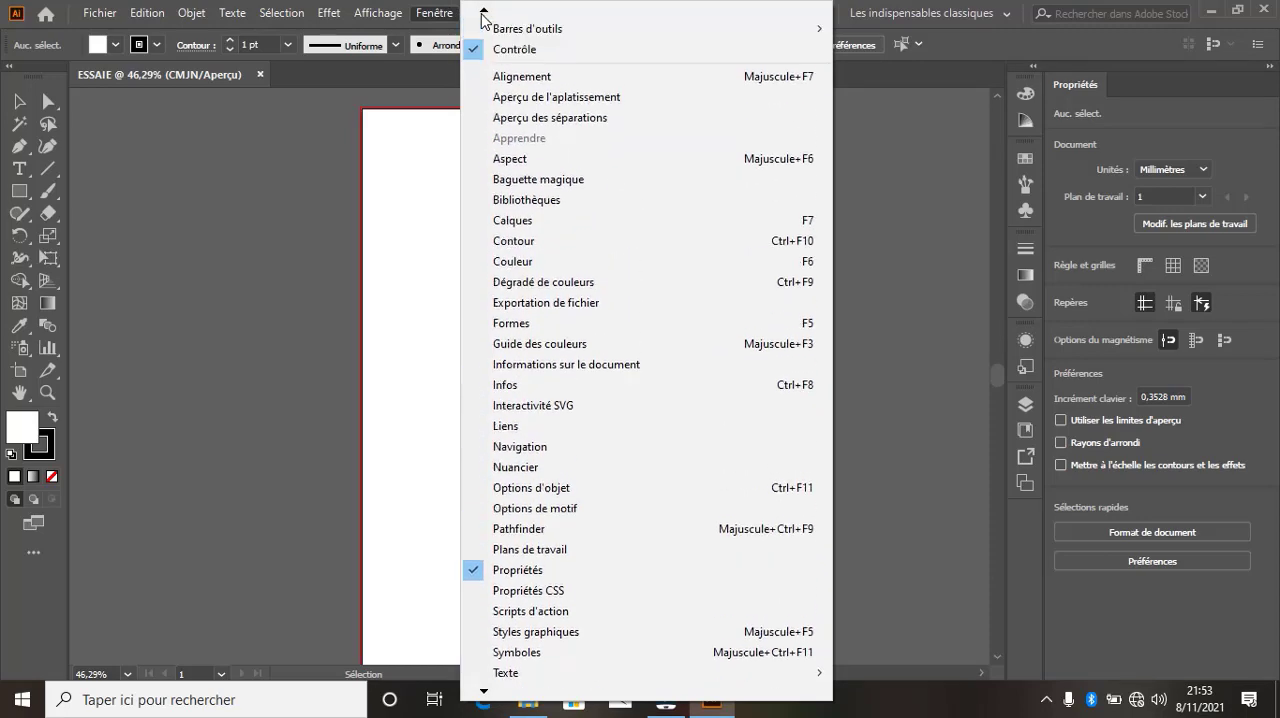
{"action": "left_click", "coordinate": [428, 13]}
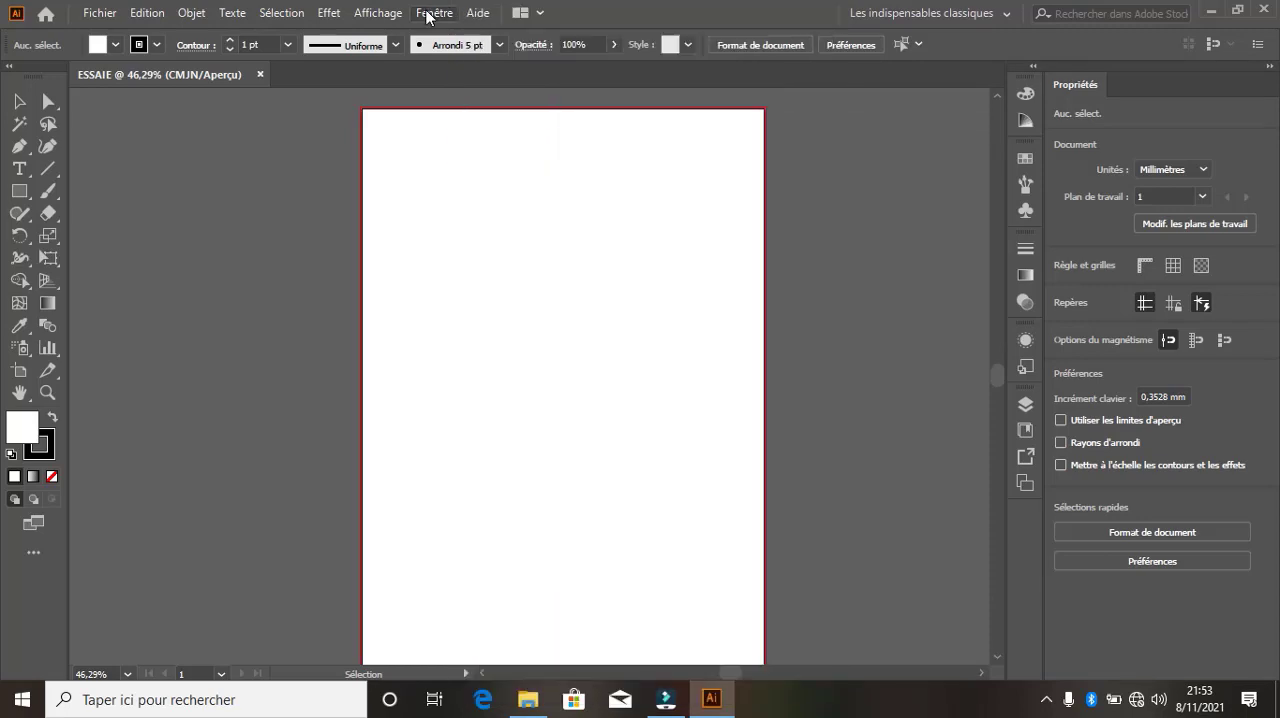
{"action": "left_click", "coordinate": [484, 13]}
{"action": "left_click", "coordinate": [480, 13]}
{"action": "left_click", "coordinate": [452, 13]}
{"action": "left_click", "coordinate": [440, 12]}
{"action": "left_click", "coordinate": [478, 14]}
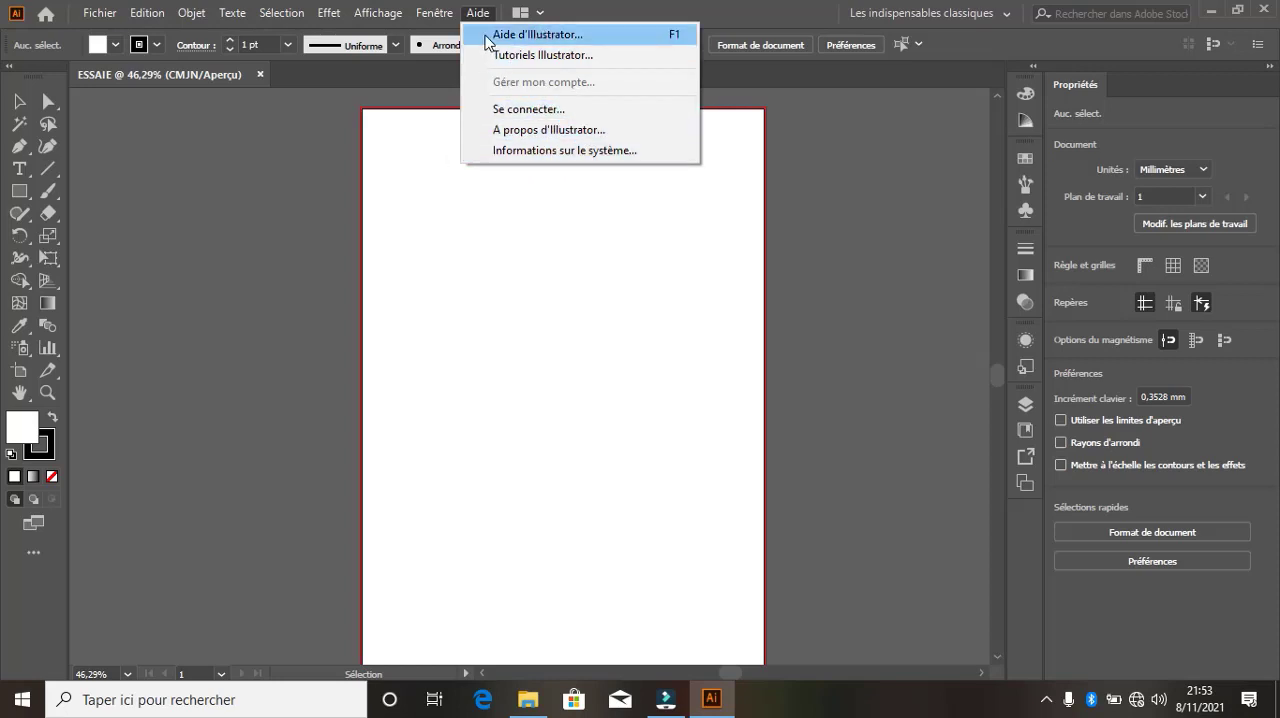
{"action": "left_click", "coordinate": [538, 12]}
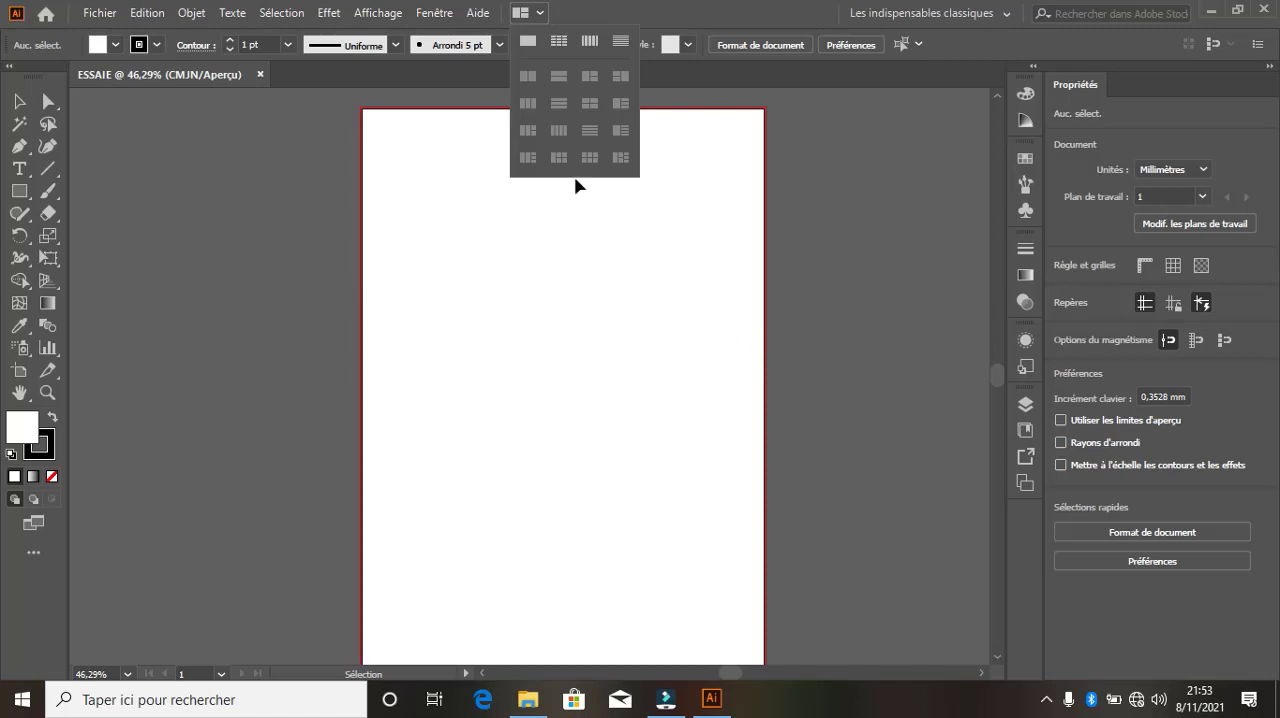
{"action": "left_click", "coordinate": [541, 10]}
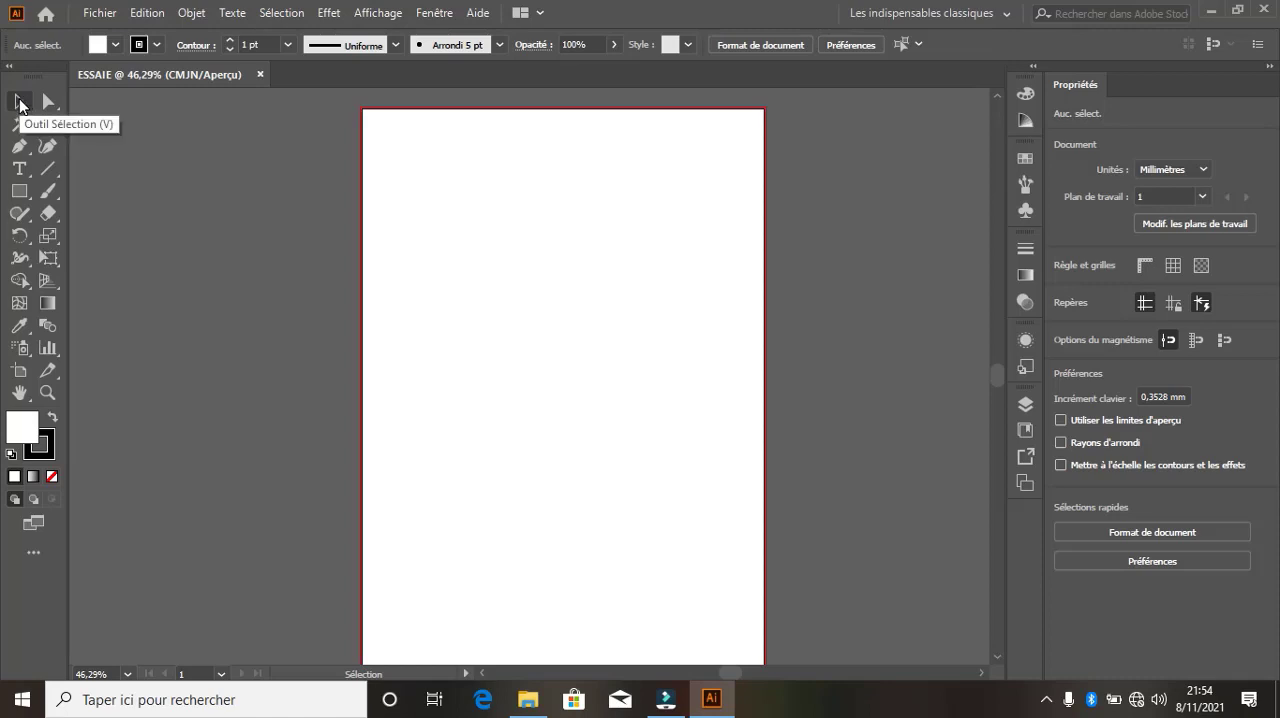
Draw a rectangle about 122 by 102 mm against the page's left edge and fill it with red
{"action": "left_click", "coordinate": [19, 190]}
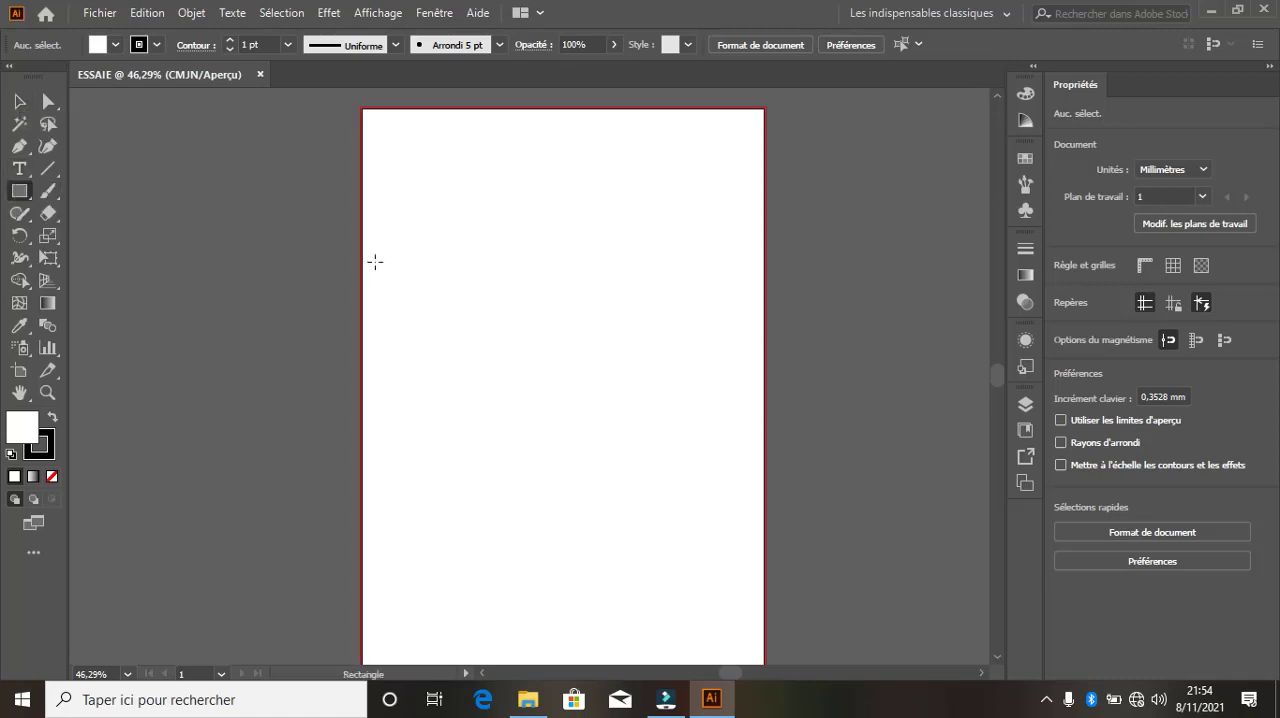
{"action": "left_click_drag", "start_coordinate": [365, 218], "coordinate": [595, 414]}
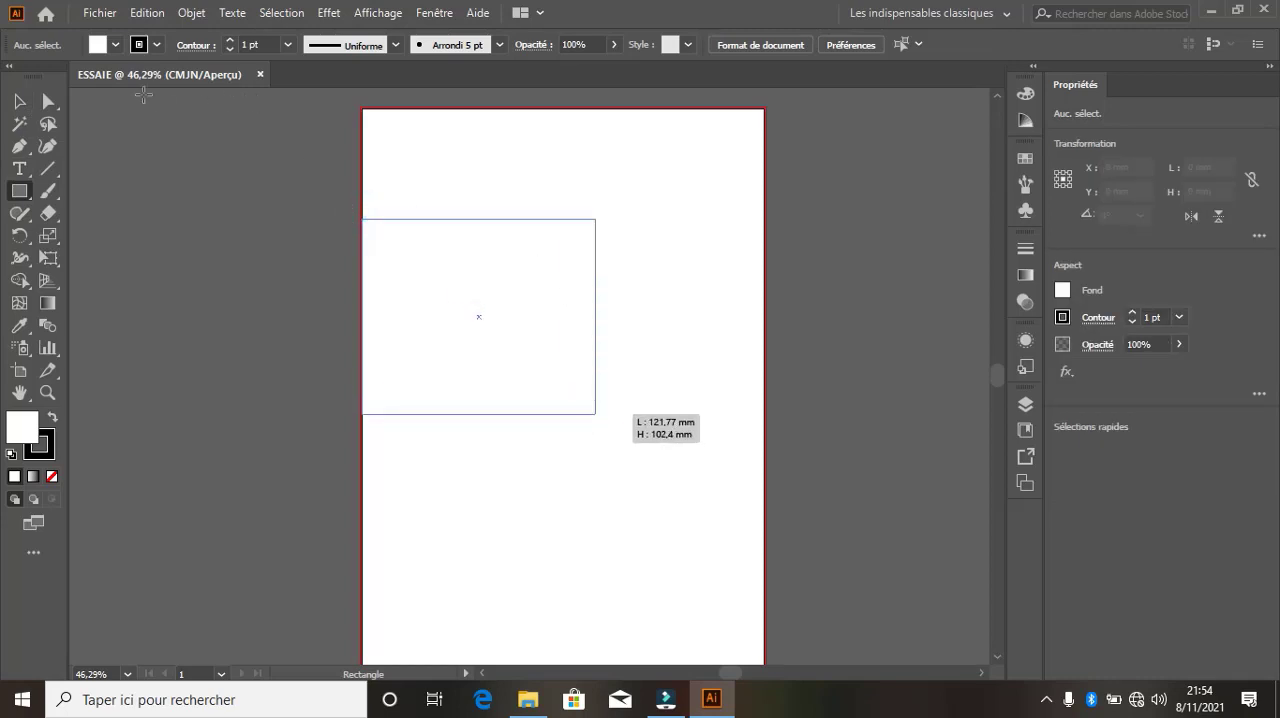
{"action": "left_click", "coordinate": [116, 45]}
{"action": "left_click", "coordinate": [78, 75]}
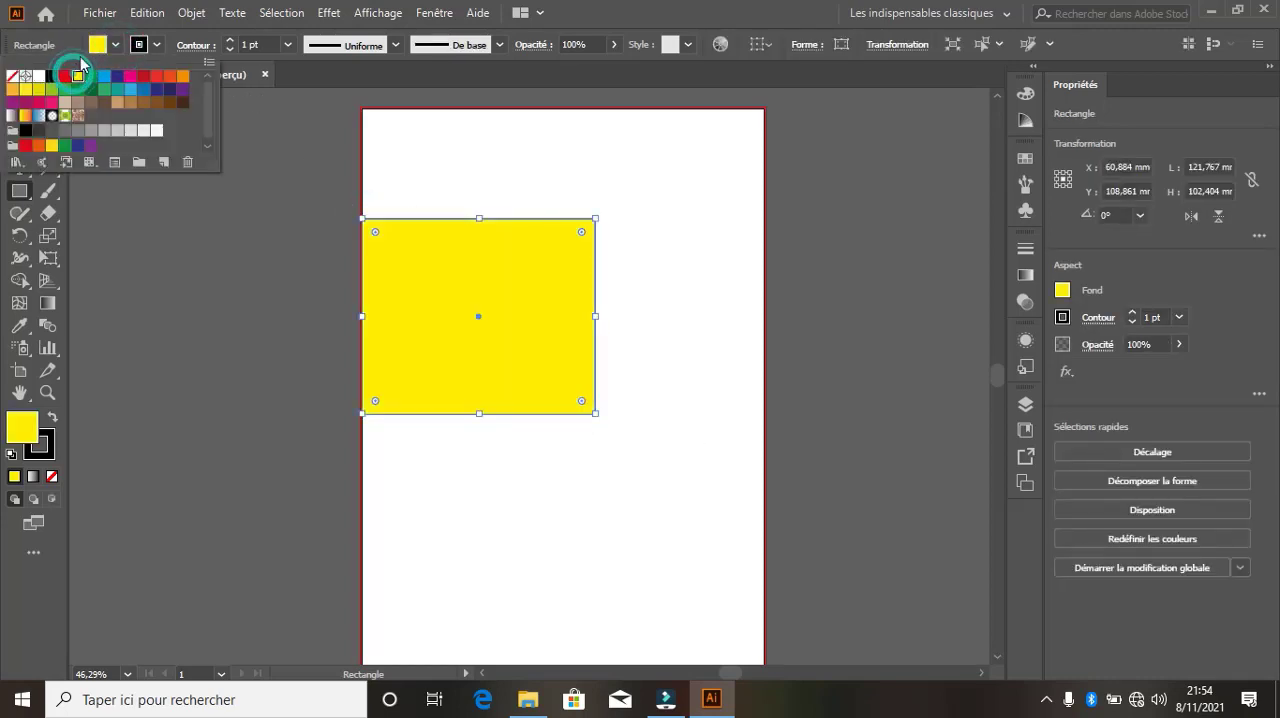
{"action": "left_click", "coordinate": [65, 76]}
{"action": "left_click", "coordinate": [97, 44]}
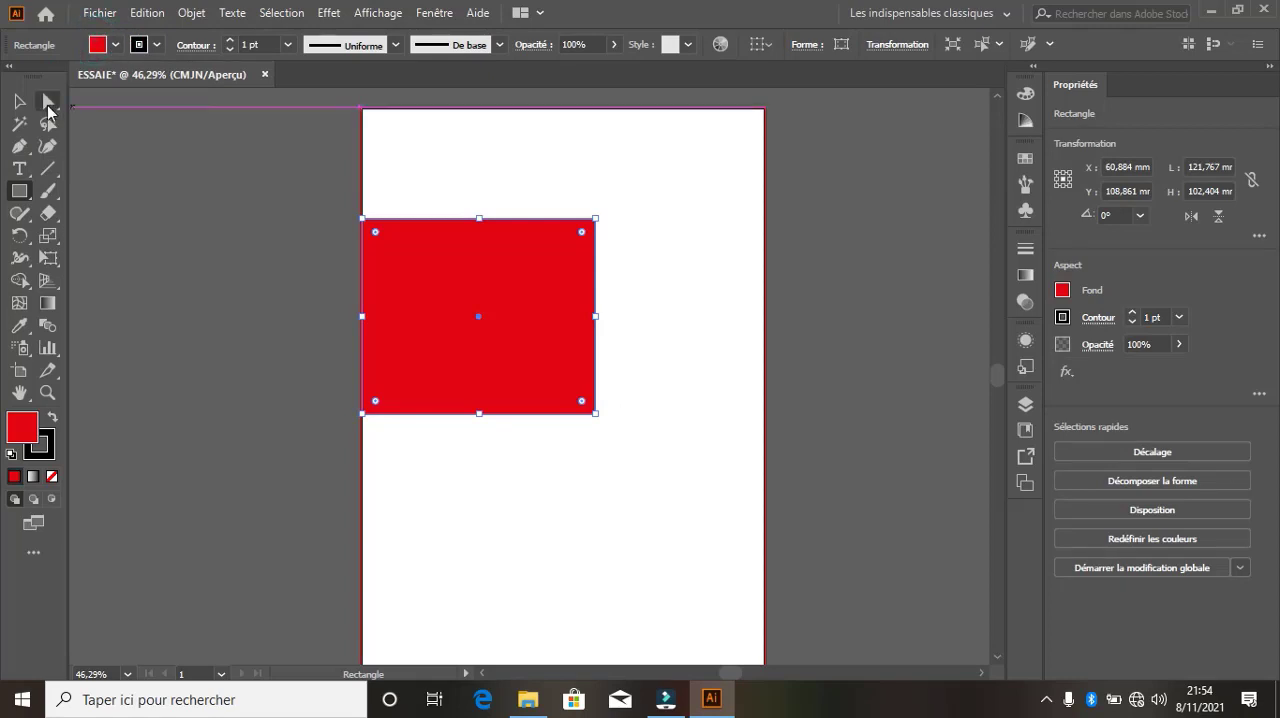
Move the red rectangle toward the page's upper right to about X 115 mm, Y 74 mm, using the Selection and Direct Selection tools
{"action": "left_click", "coordinate": [19, 101]}
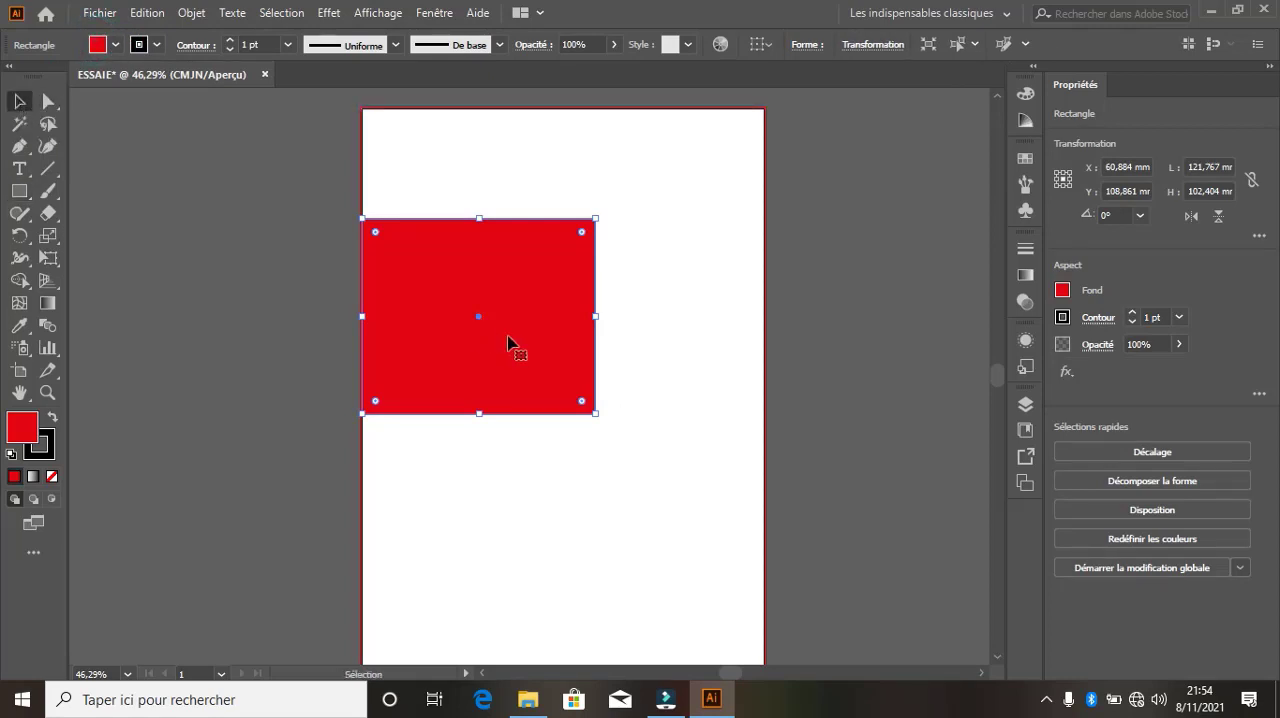
{"action": "left_click_drag", "start_coordinate": [530, 305], "coordinate": [591, 230]}
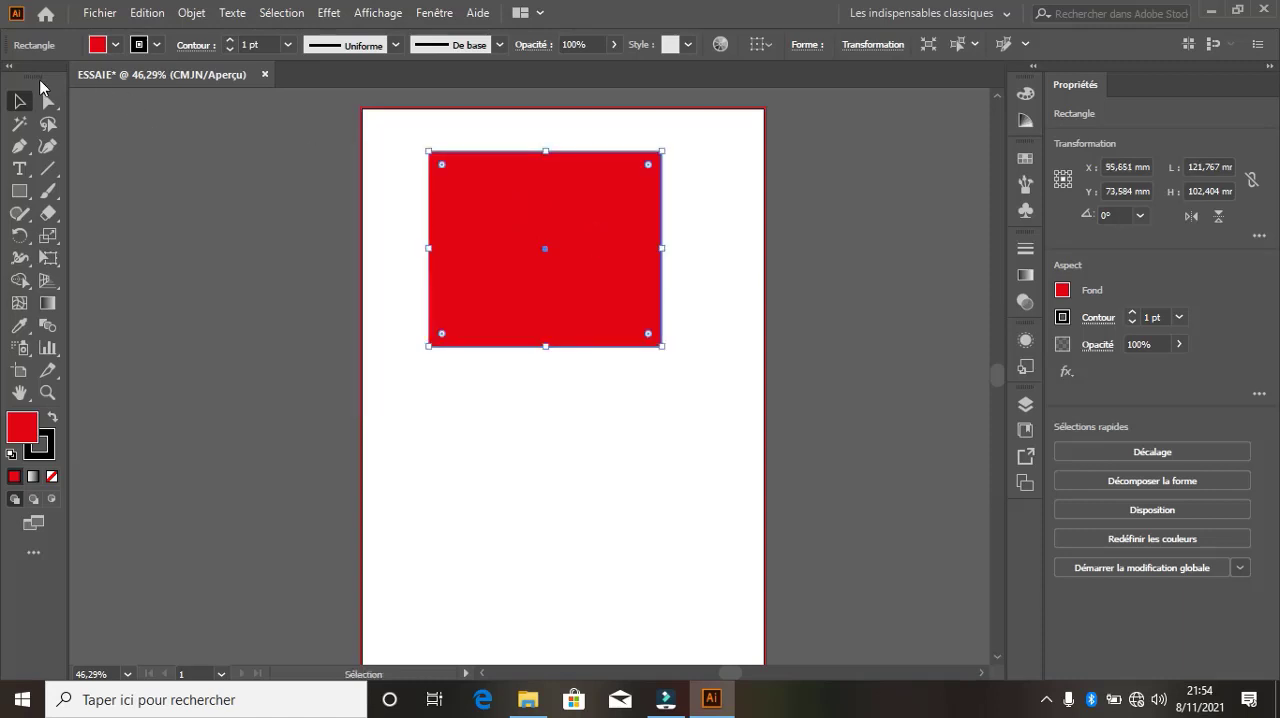
{"action": "left_click", "coordinate": [47, 104]}
{"action": "left_click_drag", "start_coordinate": [533, 201], "coordinate": [610, 212]}
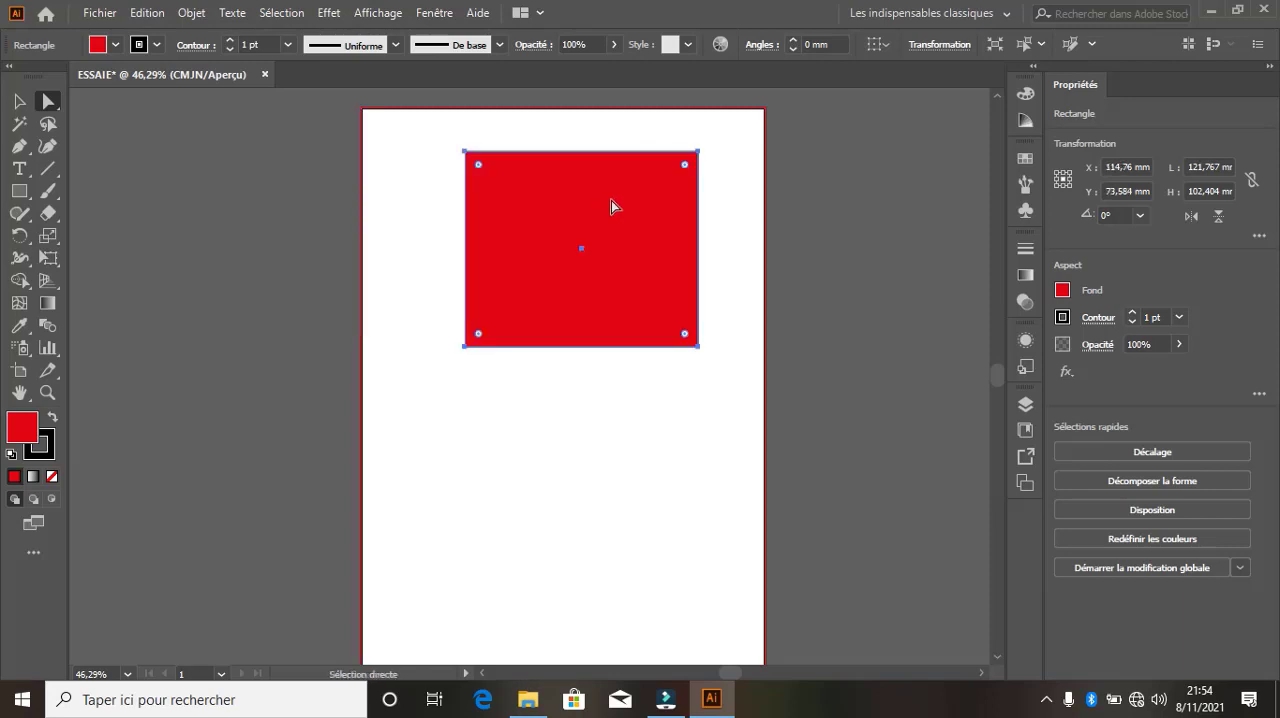
Move the red rectangle down to about X 68 mm, Y 166 mm with the Selection tool, and check the document's layers
{"action": "left_click", "coordinate": [19, 101]}
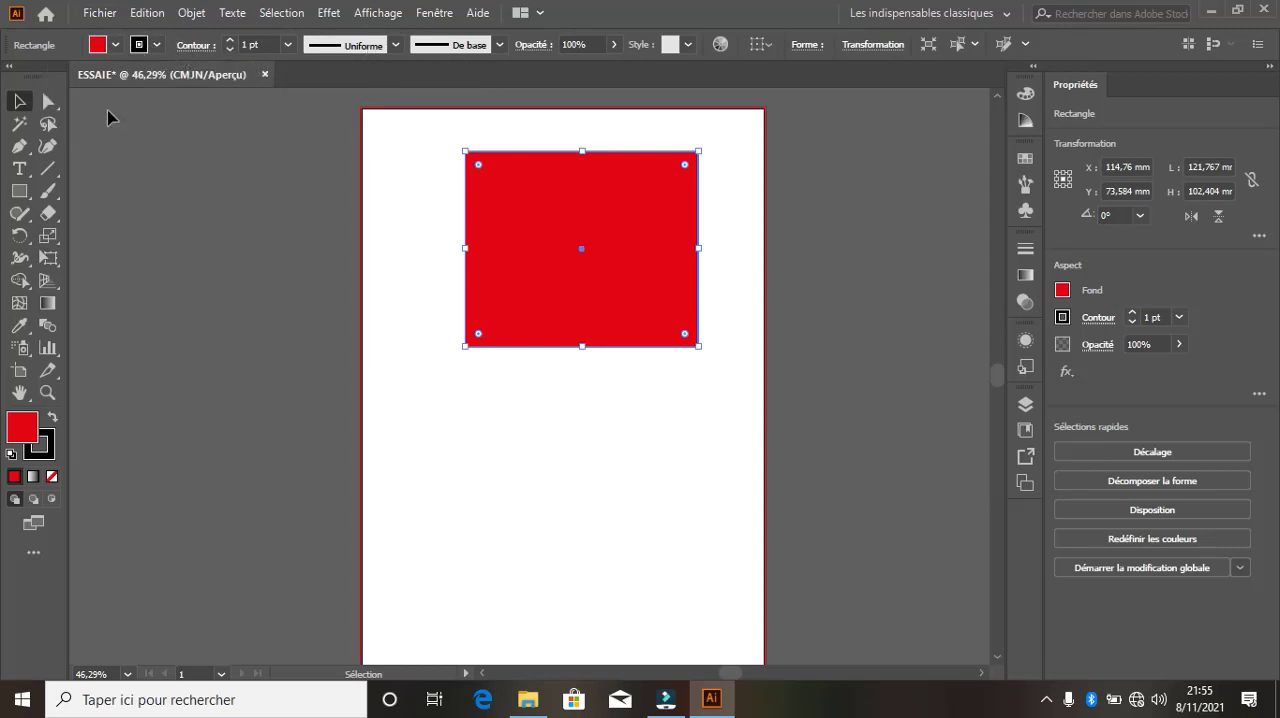
{"action": "left_click", "coordinate": [20, 99]}
{"action": "left_click_drag", "start_coordinate": [591, 206], "coordinate": [522, 314]}
{"action": "left_click_drag", "start_coordinate": [565, 360], "coordinate": [544, 429]}
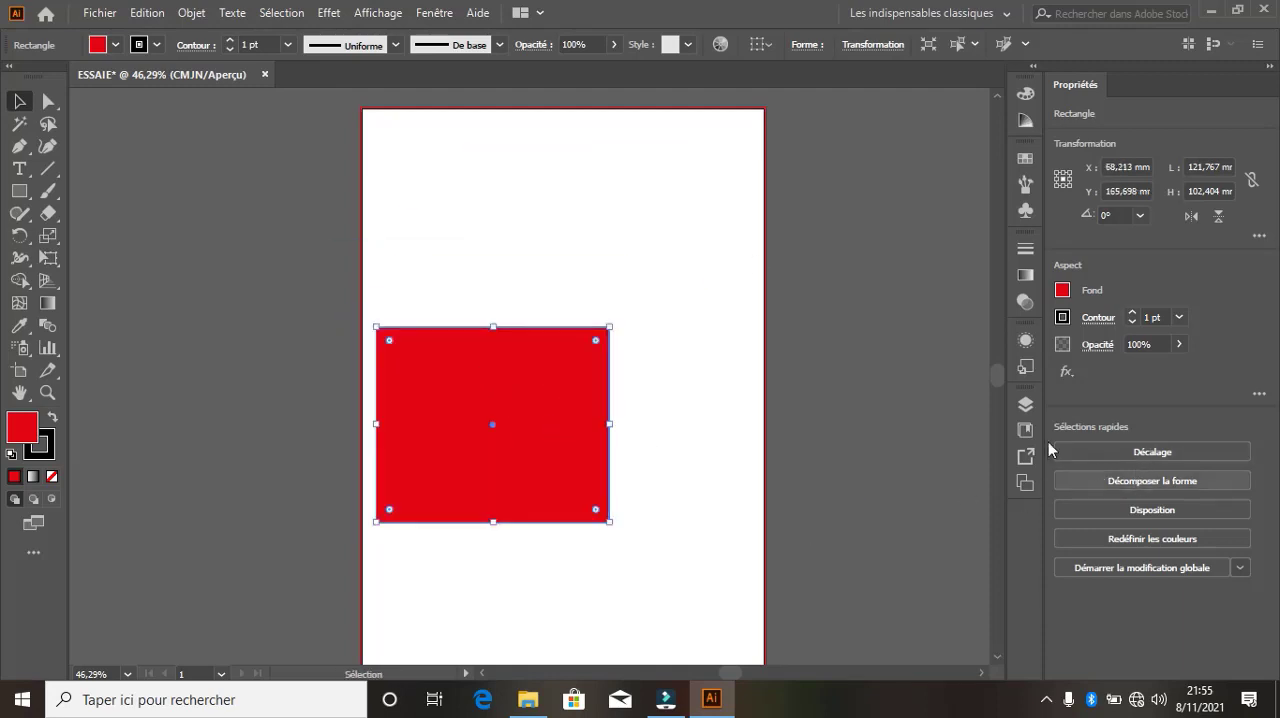
{"action": "left_click", "coordinate": [1025, 406]}
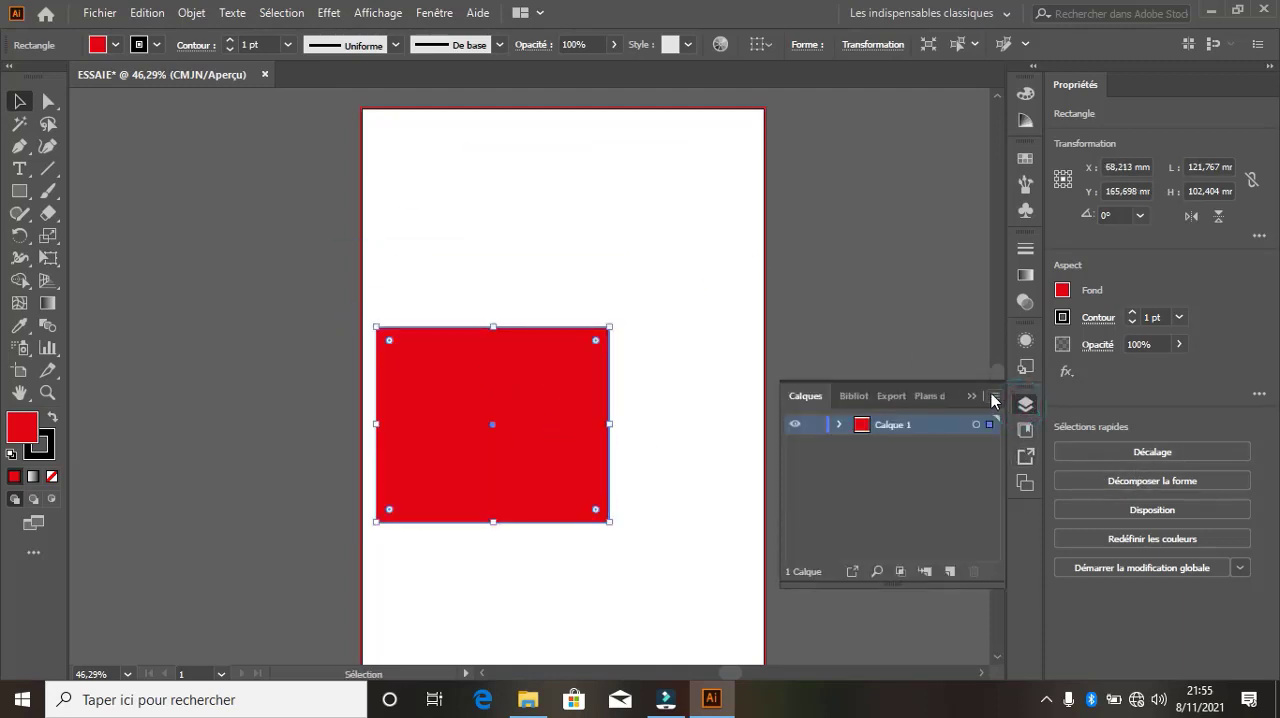
{"action": "left_click", "coordinate": [1025, 406]}
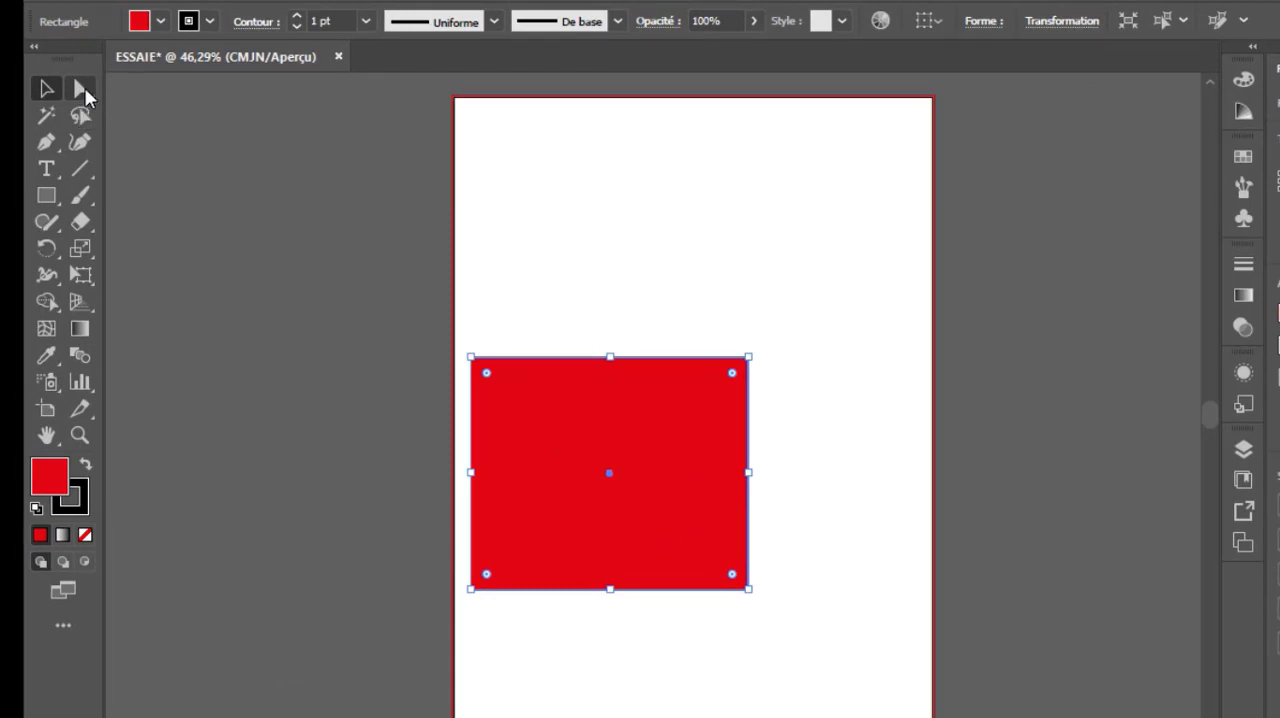
Round all four corners of the rectangle to about 36 mm with the Direct Selection tool, and return them to square
{"action": "left_click", "coordinate": [82, 91]}
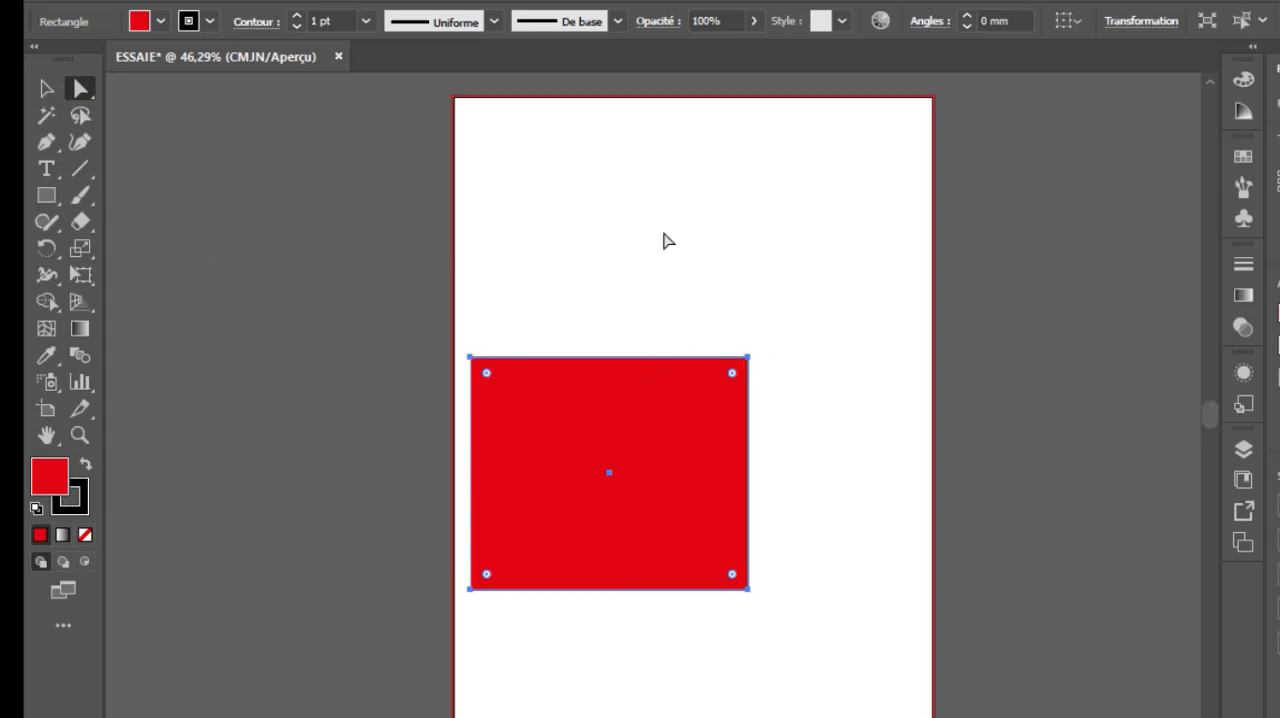
{"action": "left_click", "coordinate": [81, 89]}
{"action": "left_click", "coordinate": [81, 89]}
{"action": "left_click", "coordinate": [492, 578]}
{"action": "left_click_drag", "start_coordinate": [733, 375], "coordinate": [708, 490]}
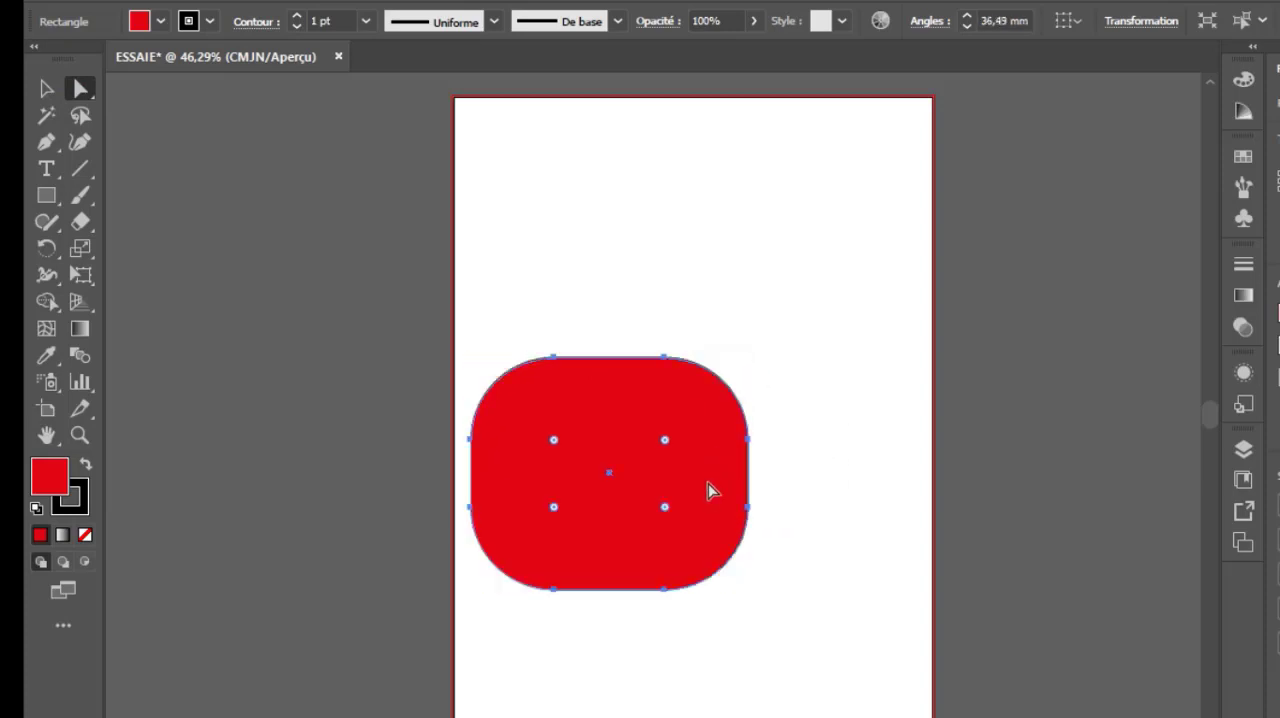
{"action": "left_click_drag", "start_coordinate": [676, 441], "coordinate": [870, 335]}
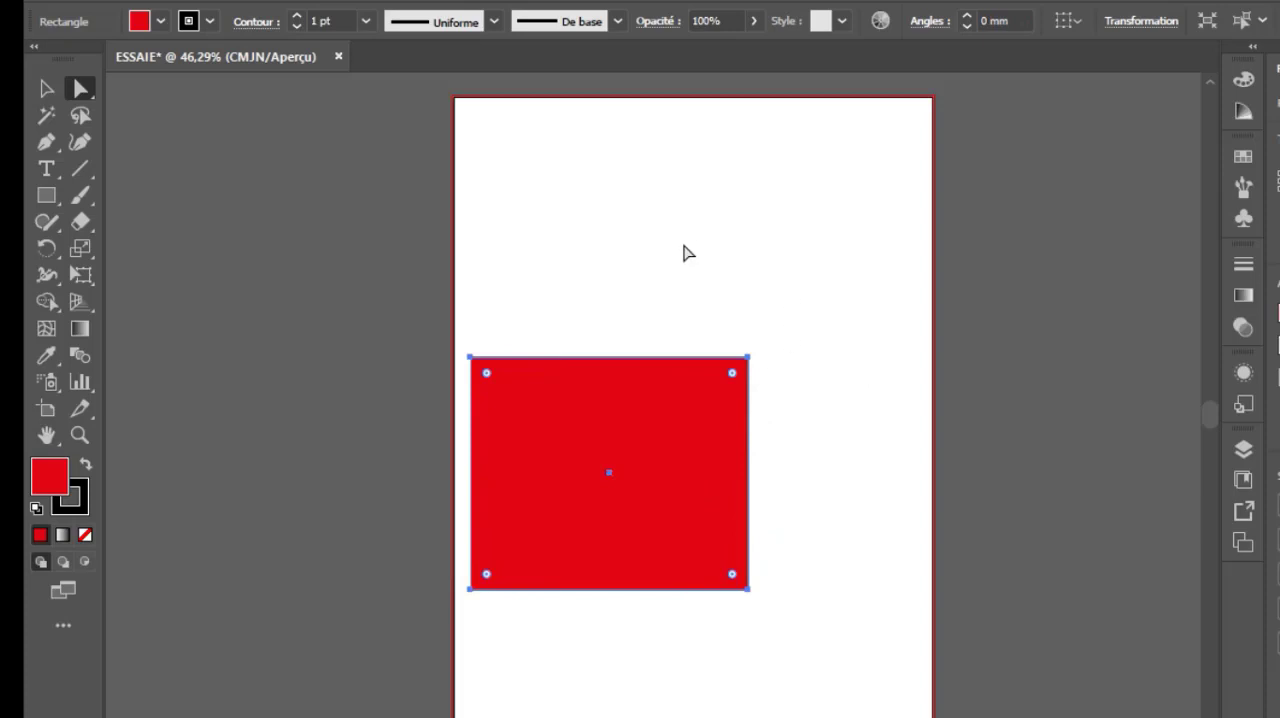
Round only the rectangle's upper-right corner to about 52 mm and its lower-left corner to about 61 mm
{"action": "left_click", "coordinate": [732, 375]}
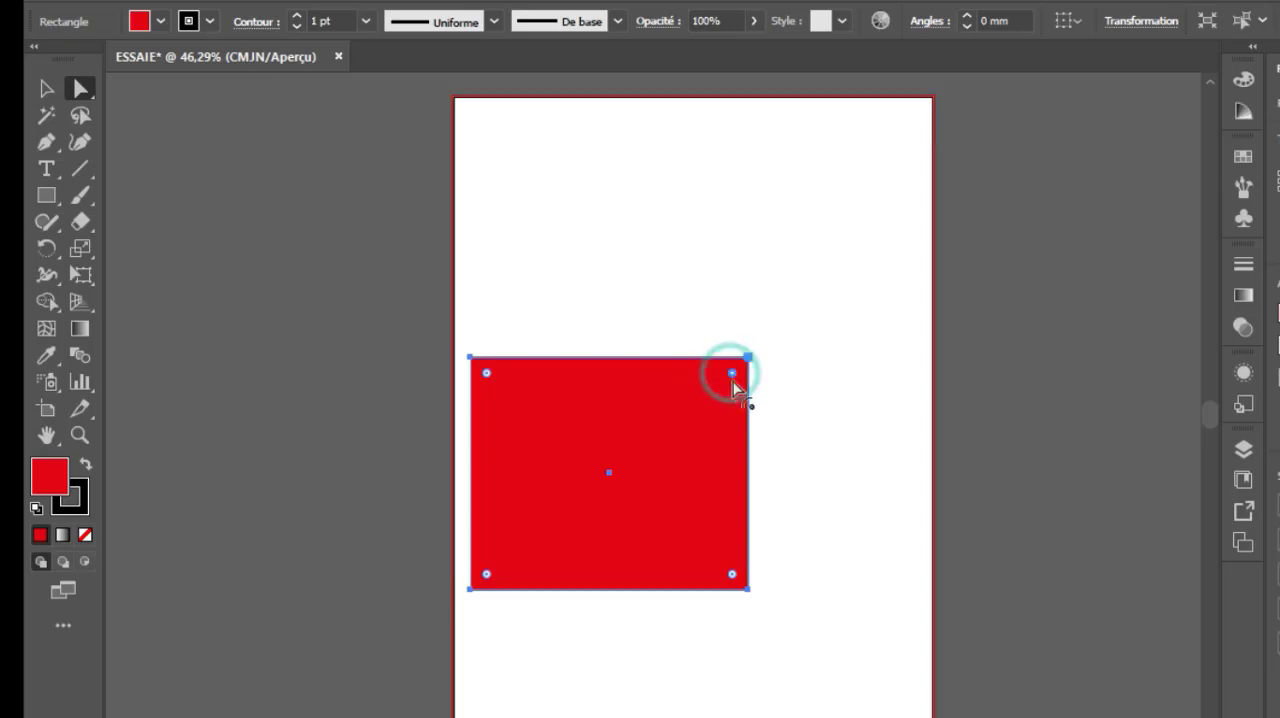
{"action": "left_click_drag", "start_coordinate": [731, 385], "coordinate": [625, 478]}
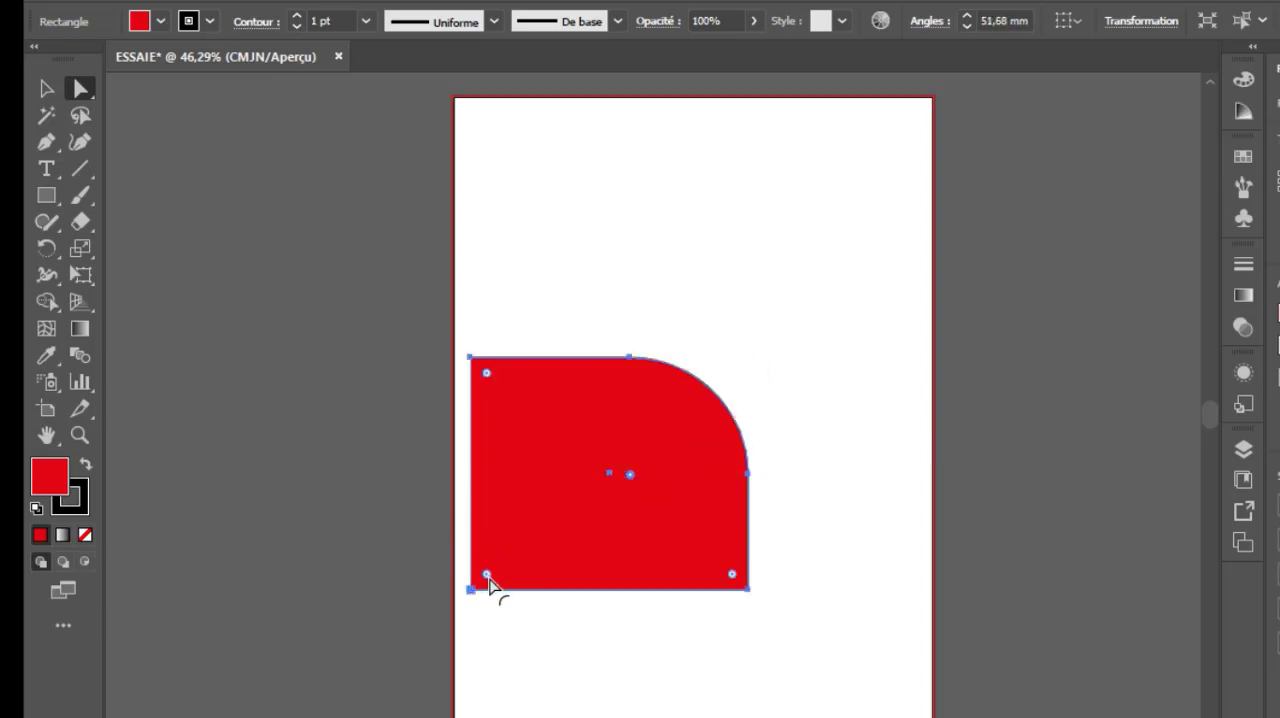
{"action": "left_click_drag", "start_coordinate": [486, 577], "coordinate": [640, 487]}
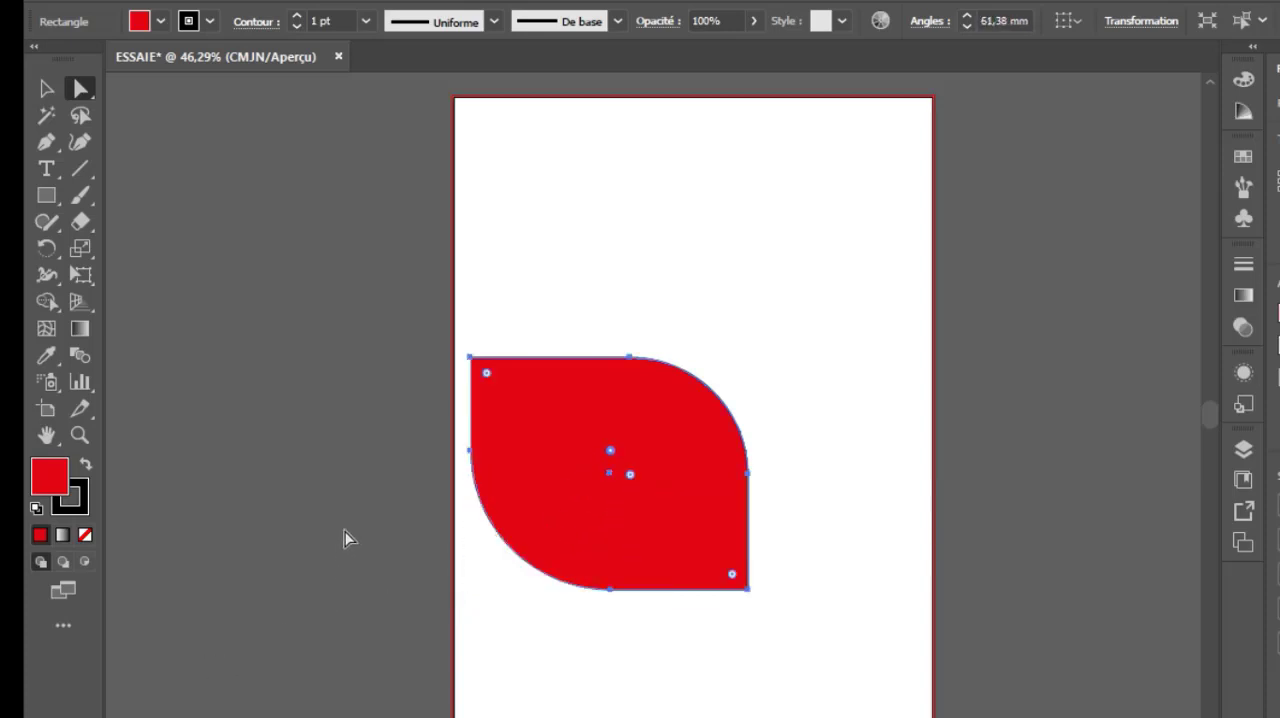
{"action": "left_click_drag", "start_coordinate": [488, 378], "coordinate": [634, 357]}
{"action": "key", "text": "ctrl+z"}
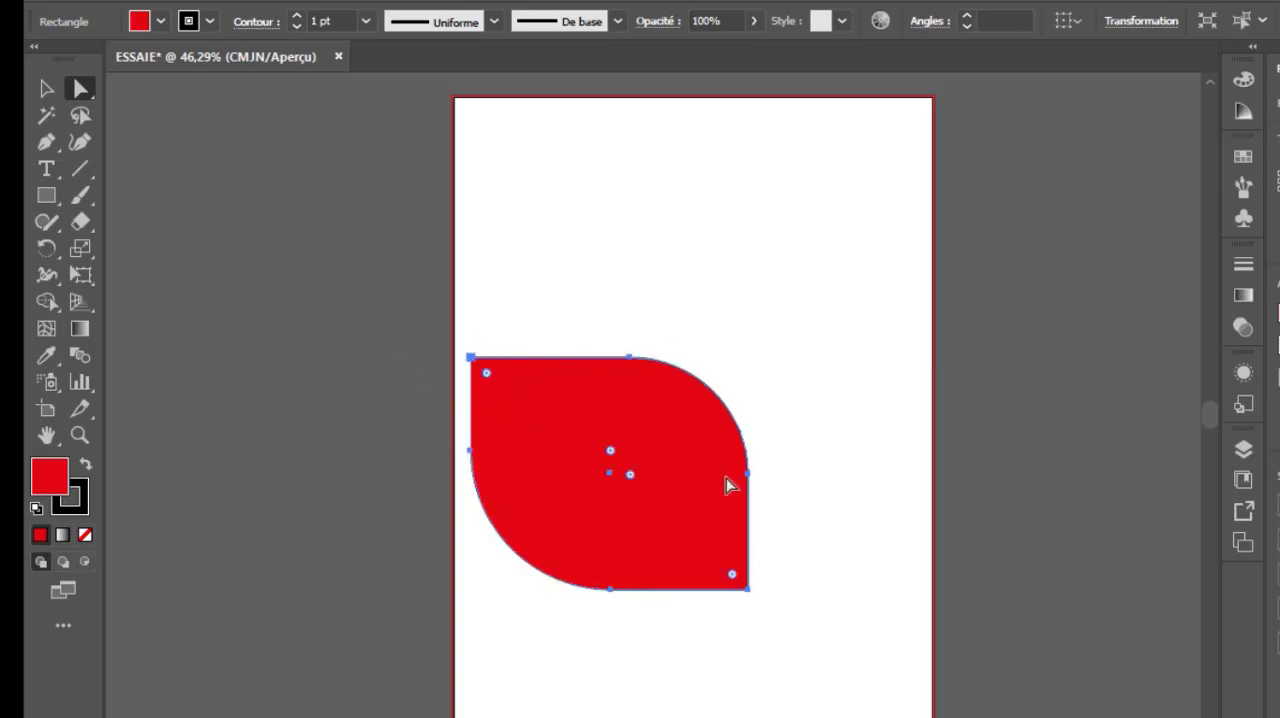
Increase the rounding on all four corners to form a leaf shape, and move it to the upper part of the page
{"action": "left_click_drag", "start_coordinate": [611, 452], "coordinate": [705, 402]}
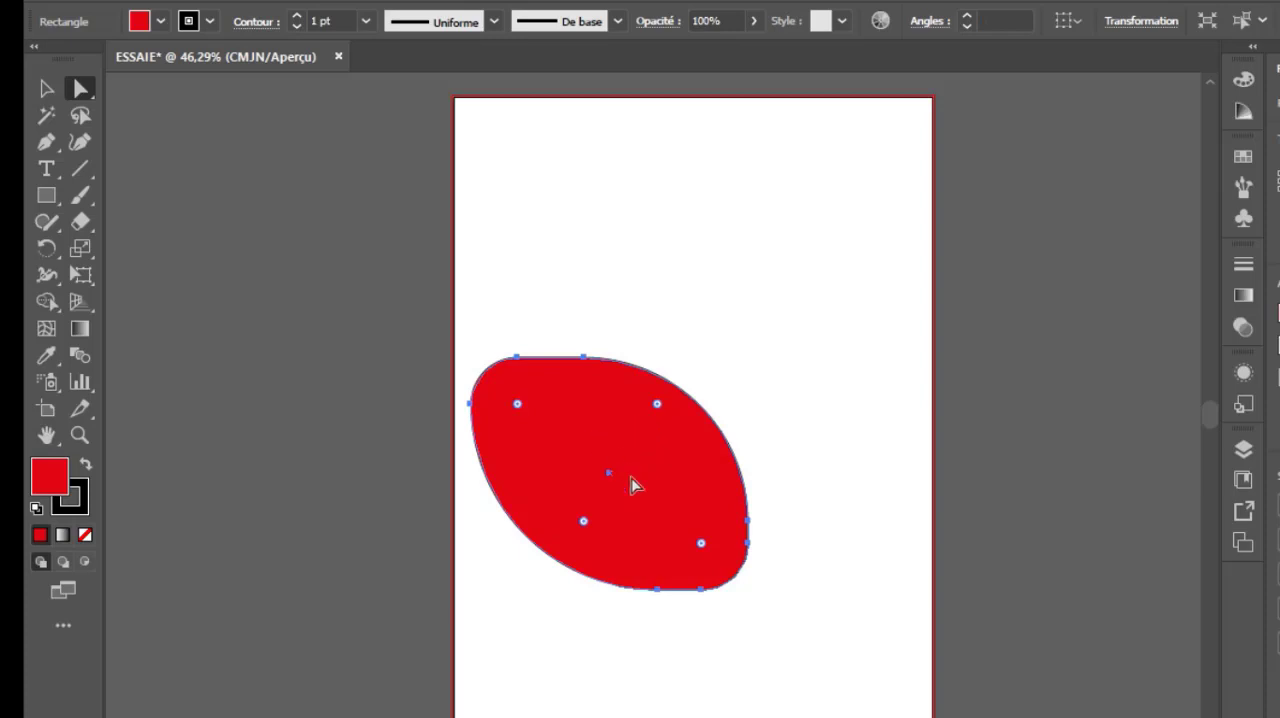
{"action": "left_click_drag", "start_coordinate": [631, 487], "coordinate": [680, 258]}
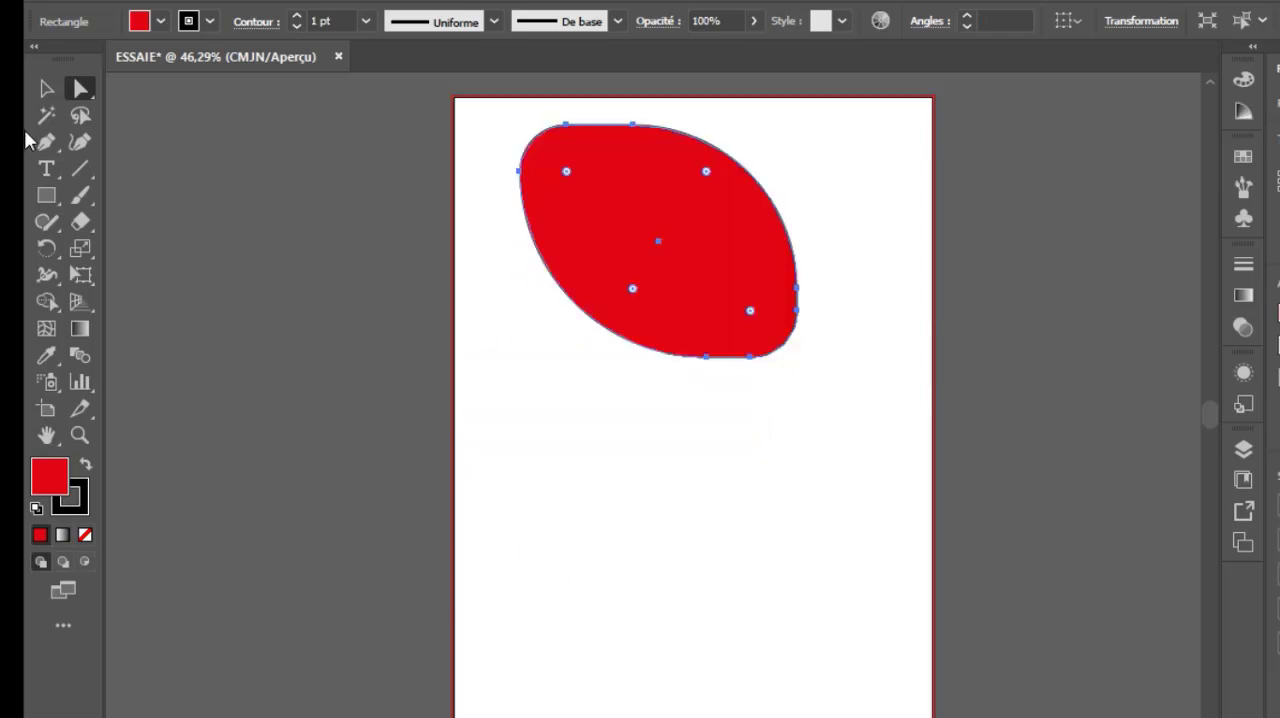
Move the red leaf around the upper page with the Group Selection tool, and place a copy of it across the page's left edge below
{"action": "left_click", "coordinate": [87, 94]}
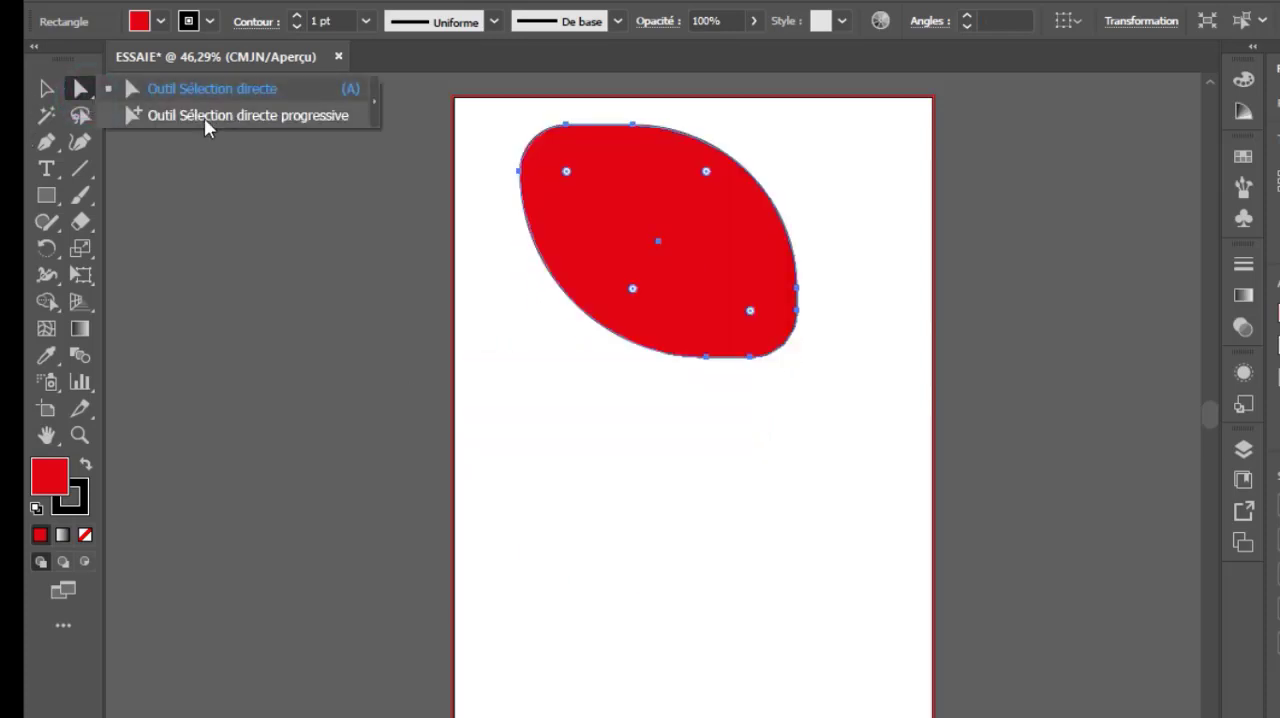
{"action": "left_click", "coordinate": [278, 115]}
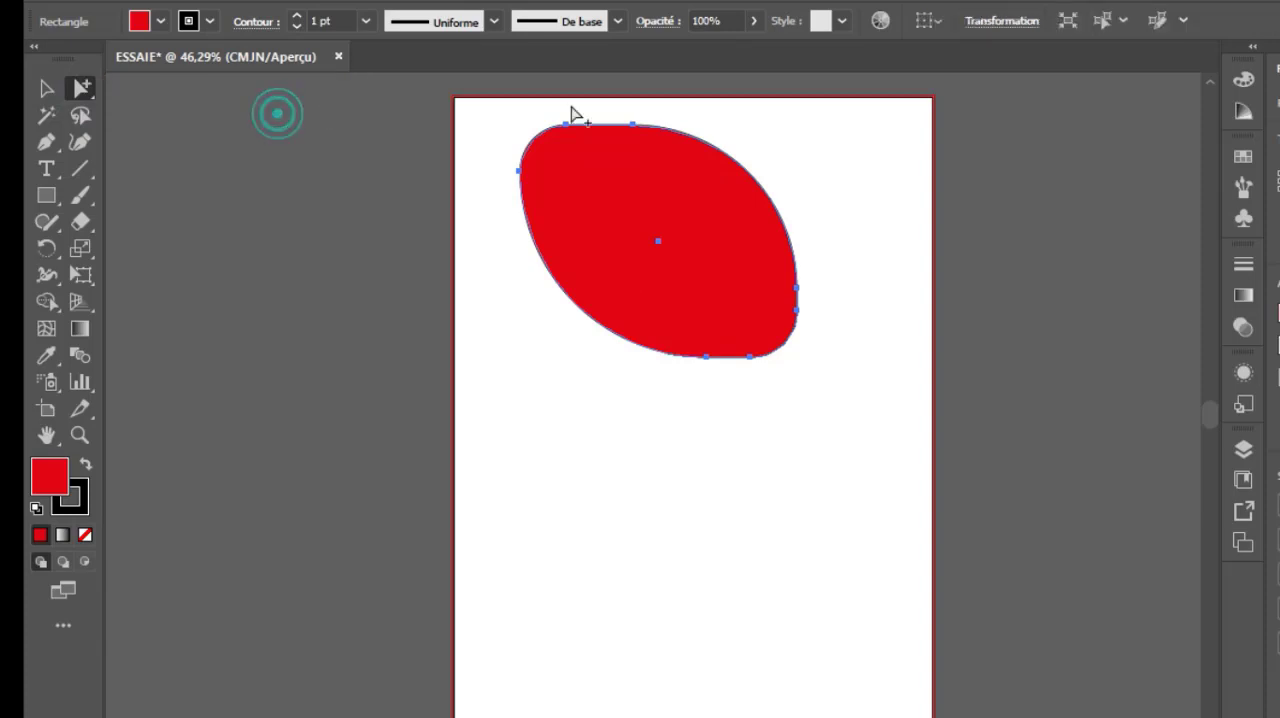
{"action": "left_click_drag", "start_coordinate": [631, 125], "coordinate": [653, 248]}
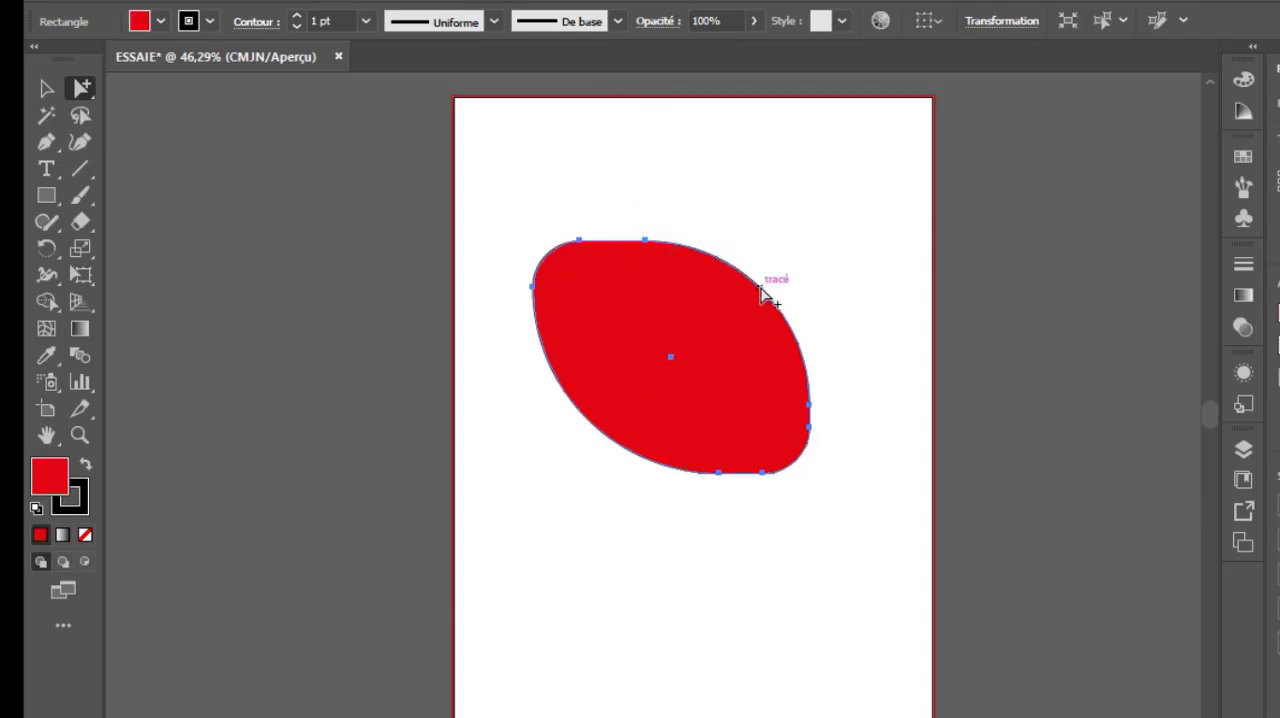
{"action": "left_click_drag", "start_coordinate": [748, 345], "coordinate": [777, 266]}
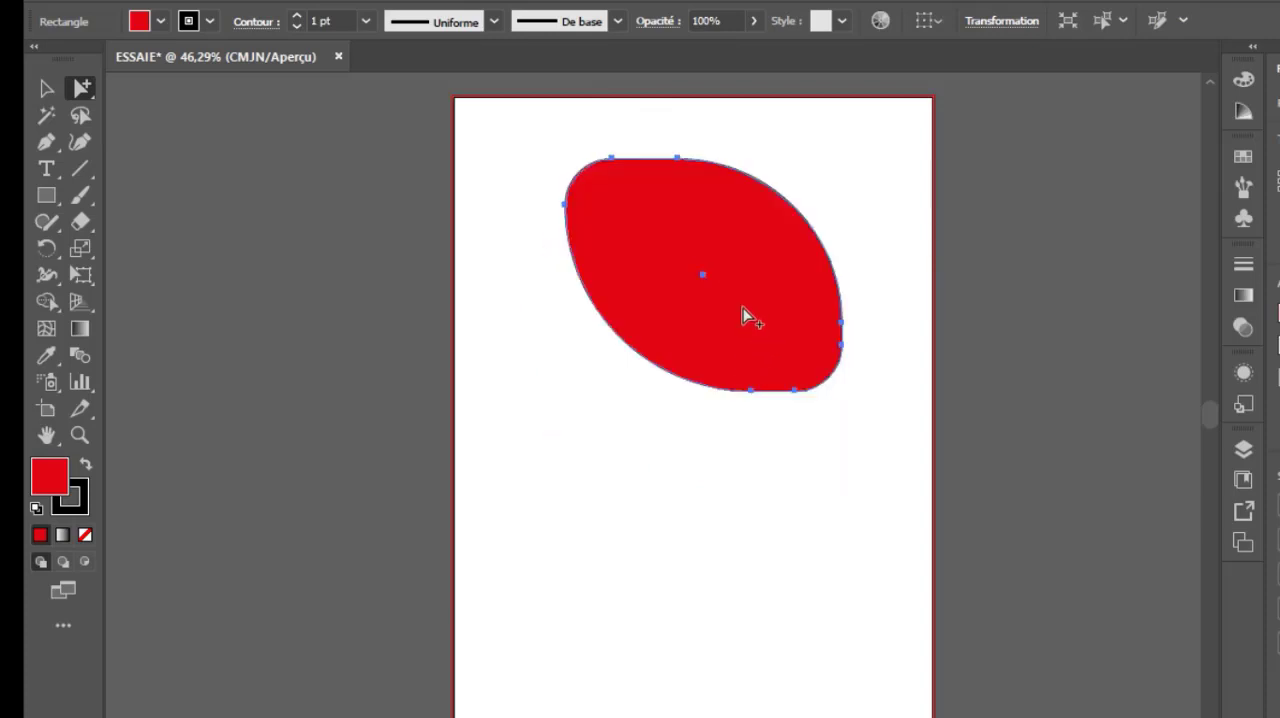
{"action": "left_click", "coordinate": [46, 88]}
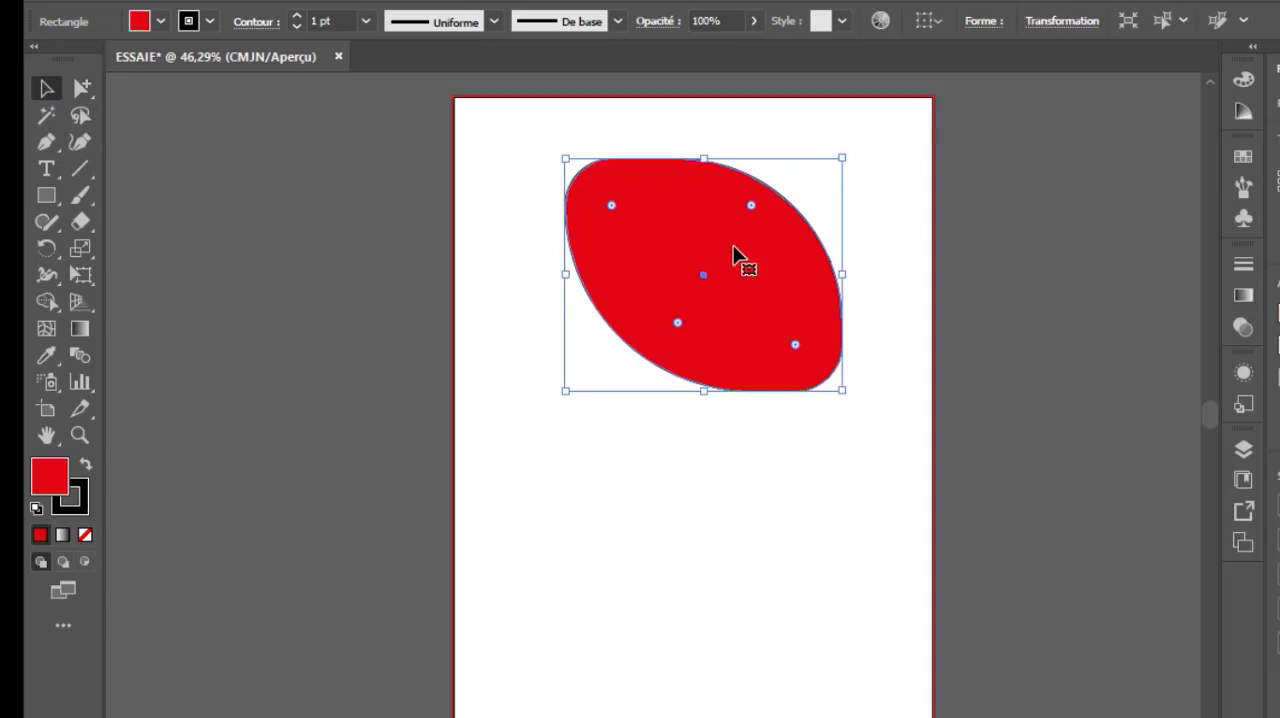
{"action": "left_click_drag", "start_coordinate": [763, 259], "coordinate": [613, 565]}
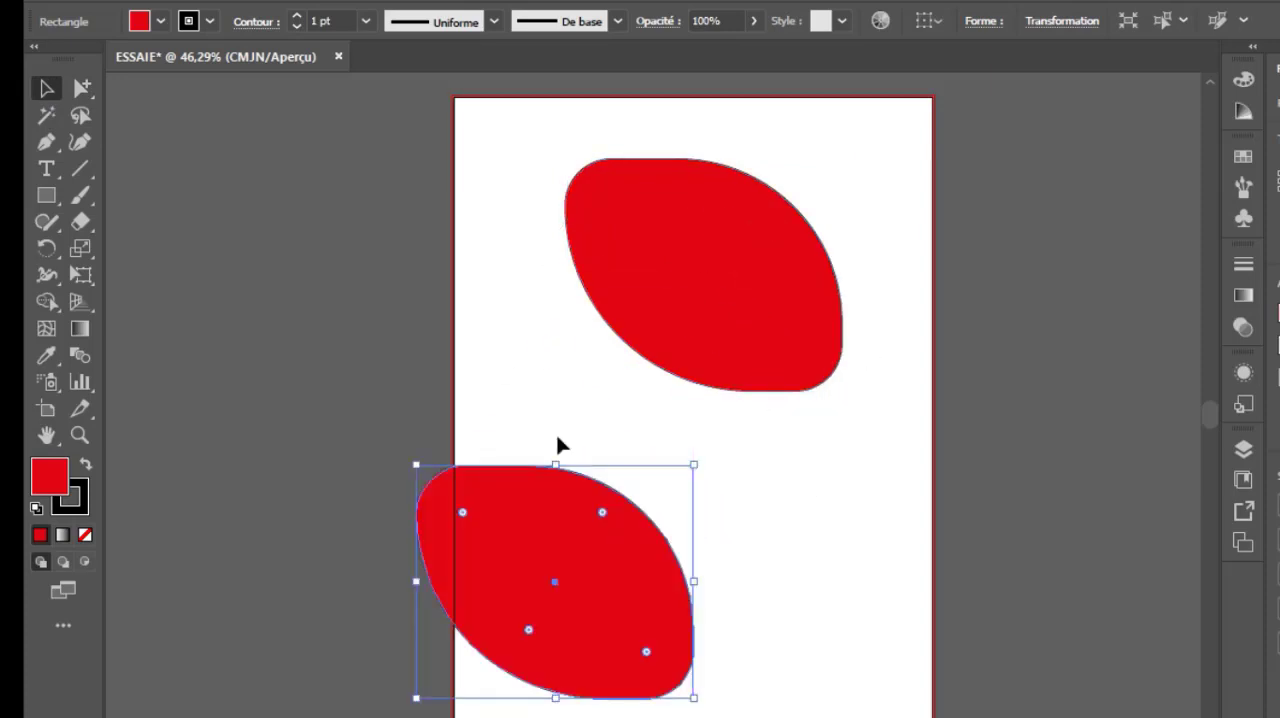
Select both red leaves with the Group Selection tool and move them together until both lie within the page, and deselect them
{"action": "left_click_drag", "start_coordinate": [82, 88], "coordinate": [180, 120]}
{"action": "left_click", "coordinate": [711, 246]}
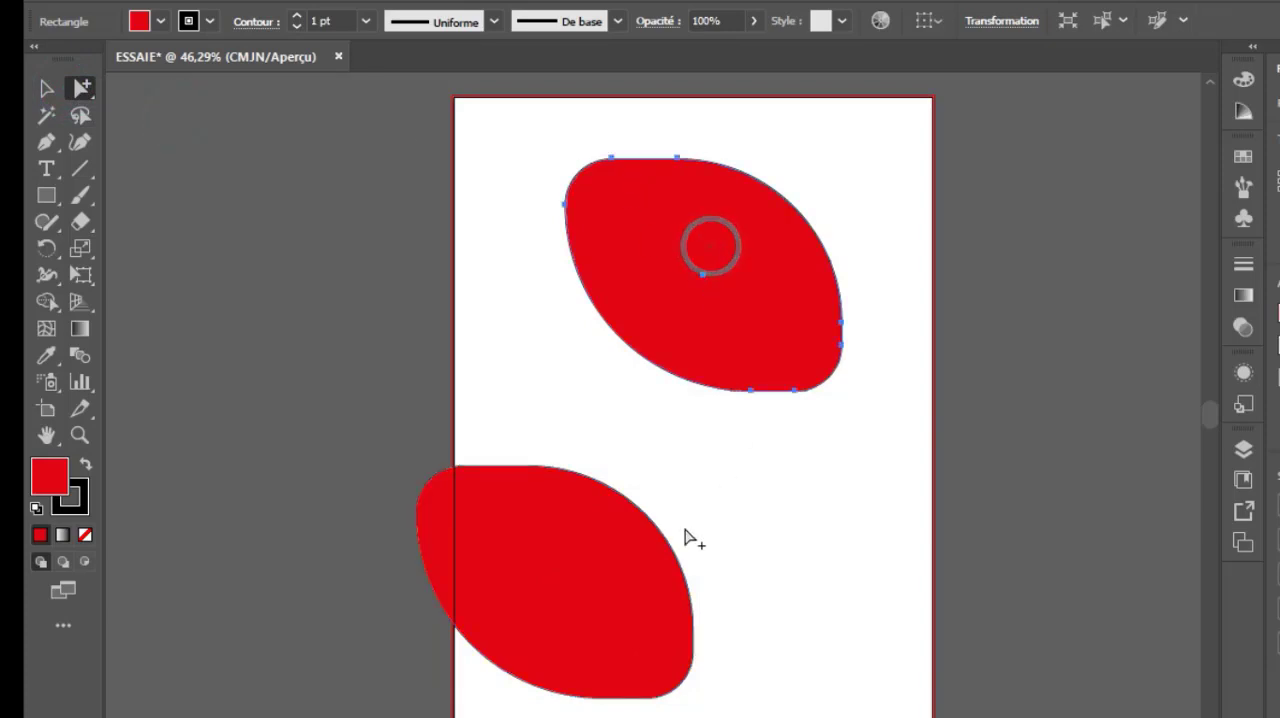
{"action": "left_click", "coordinate": [583, 586]}
{"action": "left_click_drag", "start_coordinate": [604, 589], "coordinate": [615, 469]}
{"action": "left_click_drag", "start_coordinate": [458, 355], "coordinate": [484, 262]}
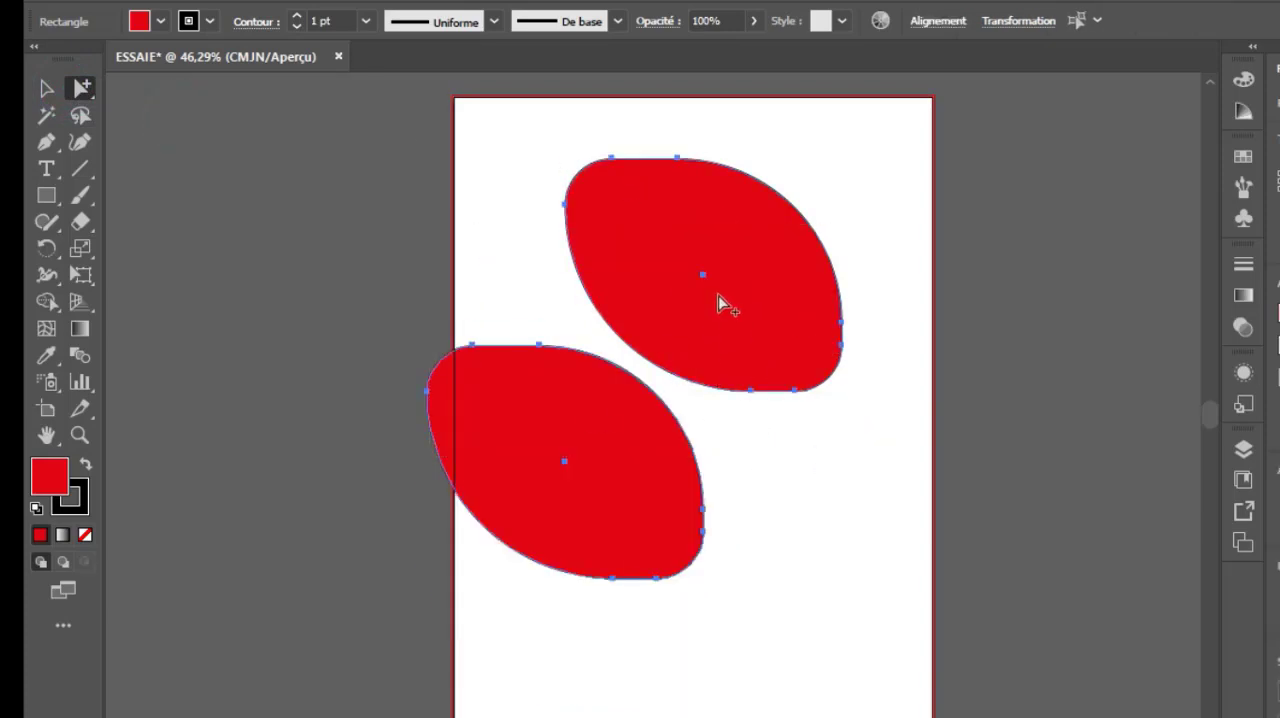
{"action": "left_click_drag", "start_coordinate": [718, 294], "coordinate": [786, 311]}
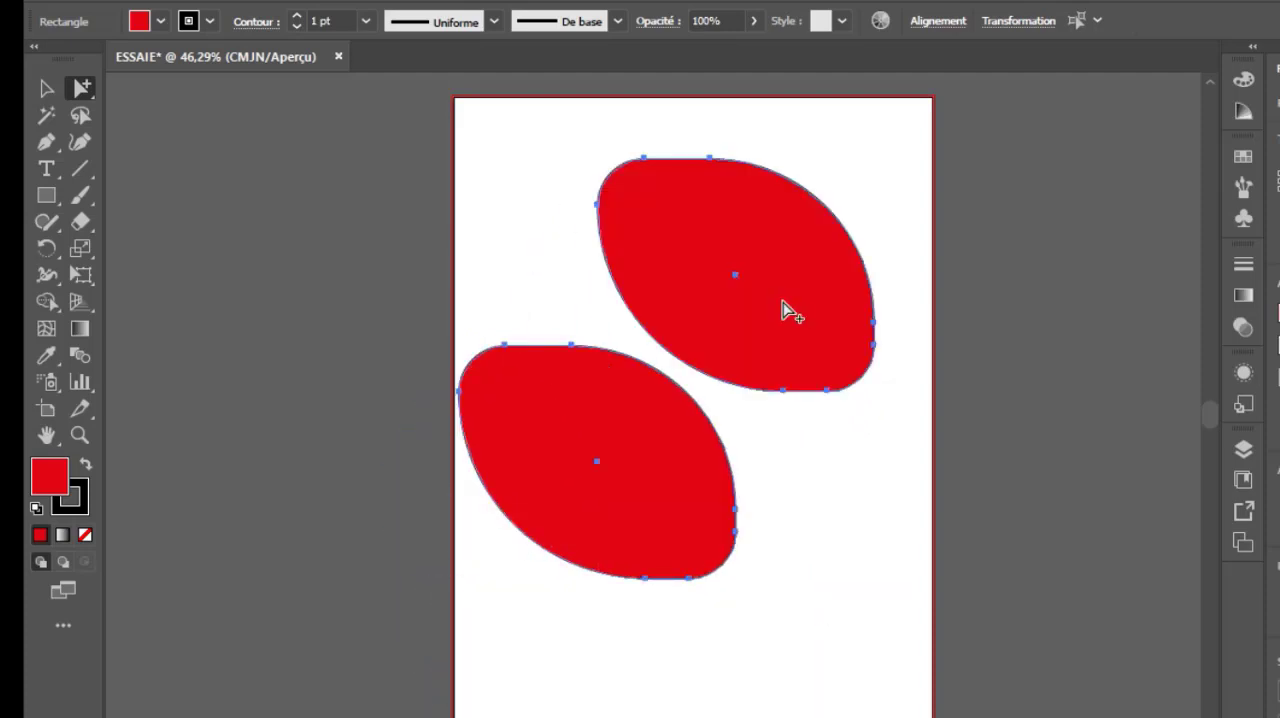
{"action": "left_click_drag", "start_coordinate": [797, 313], "coordinate": [768, 316]}
{"action": "left_click_drag", "start_coordinate": [803, 386], "coordinate": [845, 393]}
{"action": "left_click_drag", "start_coordinate": [82, 88], "coordinate": [118, 86]}
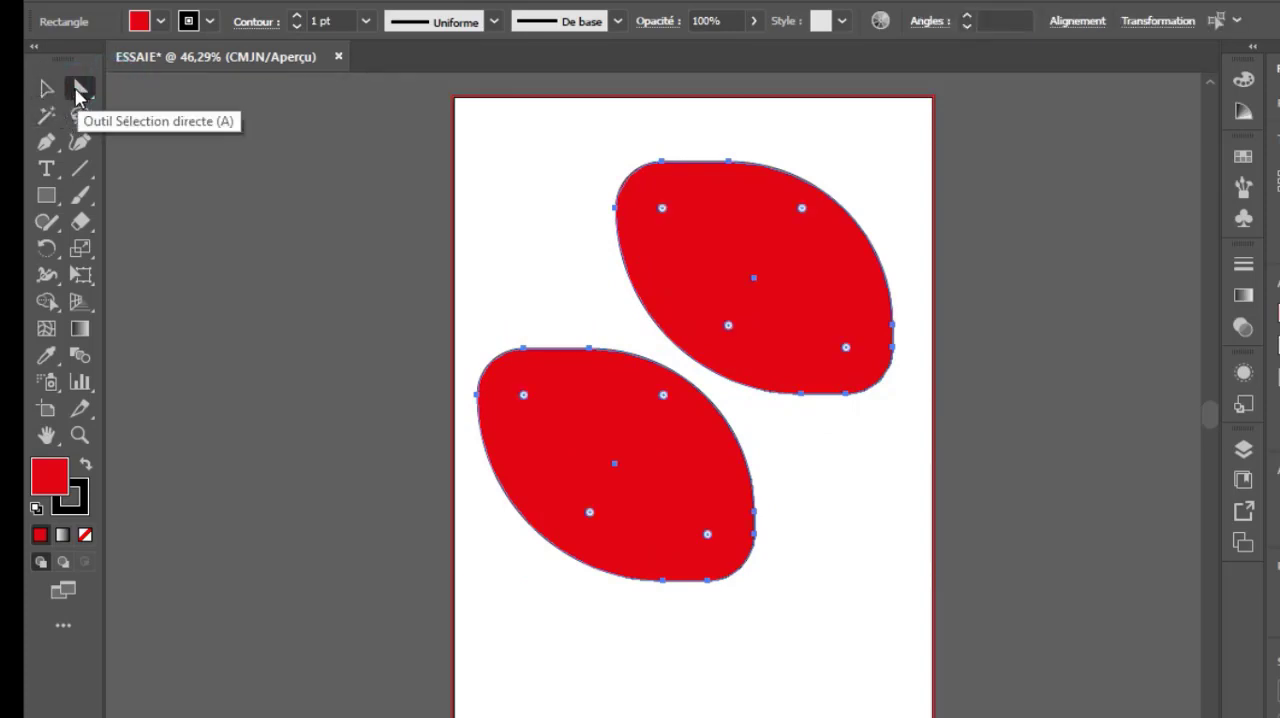
{"action": "left_click", "coordinate": [45, 97]}
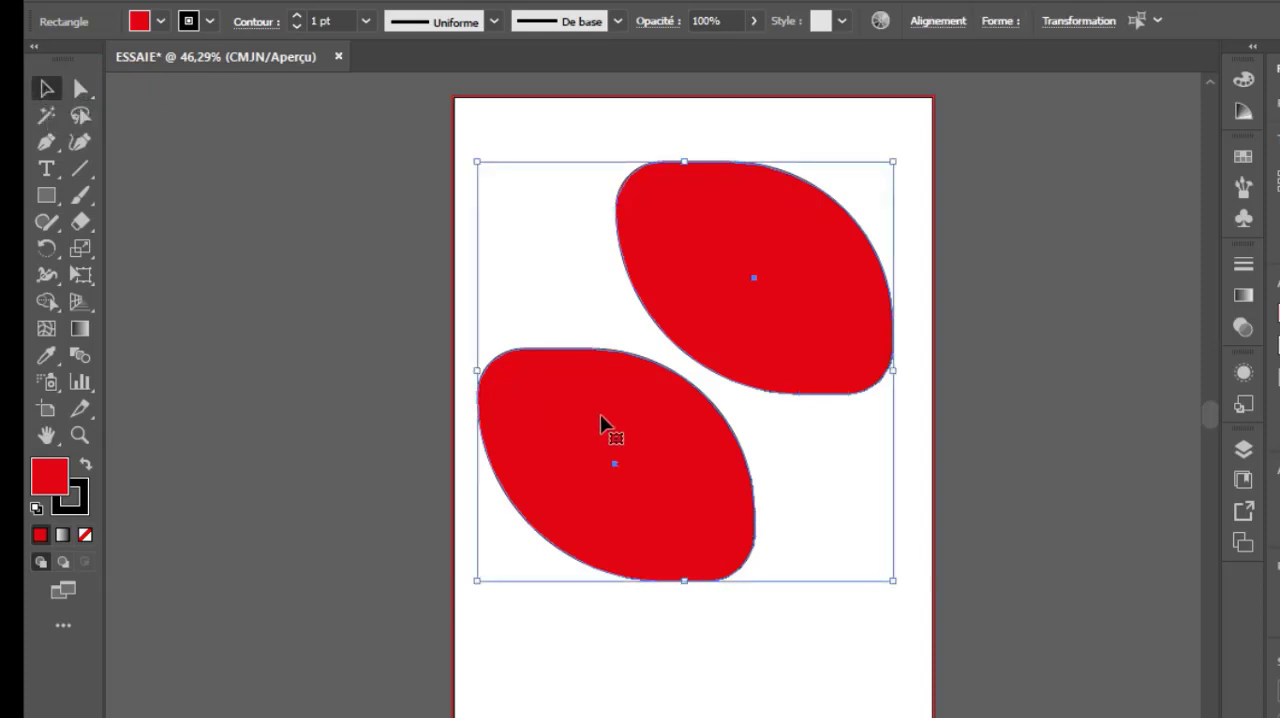
{"action": "left_click", "coordinate": [745, 625]}
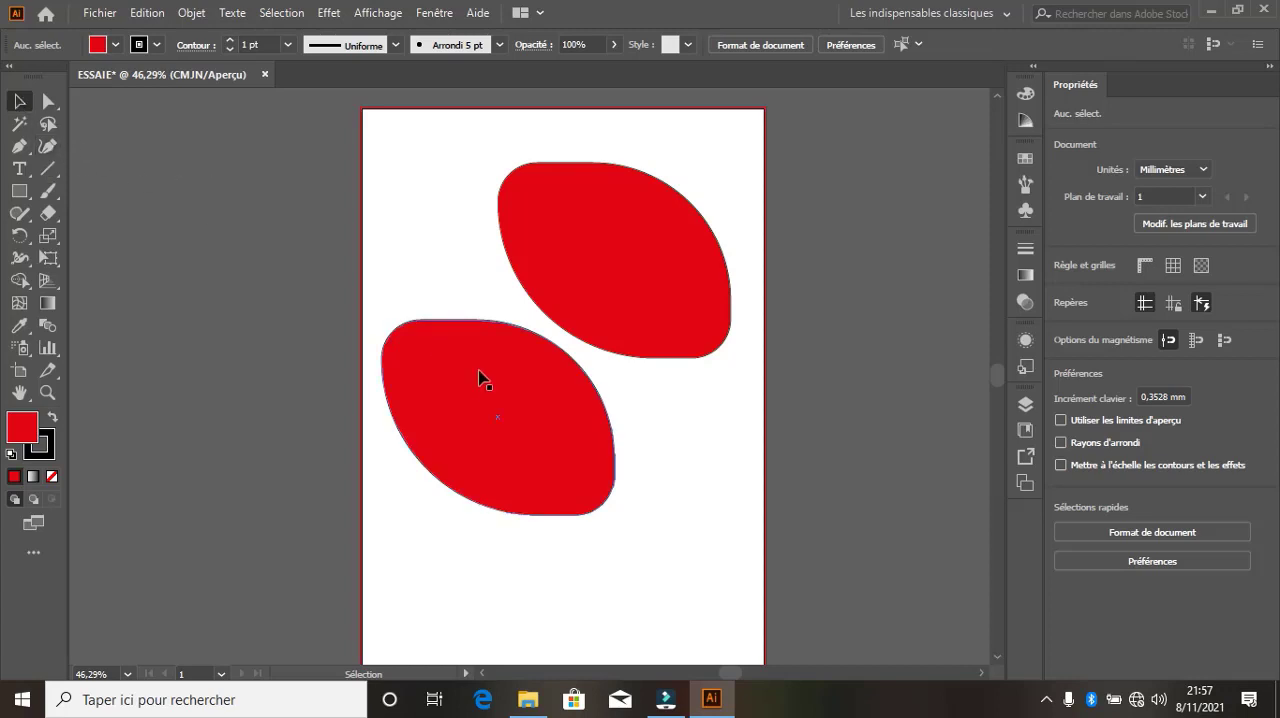
Move the lower red leaf down to about X 71 mm, Y 192 mm, and fill it with green
{"action": "left_click_drag", "start_coordinate": [482, 386], "coordinate": [478, 447]}
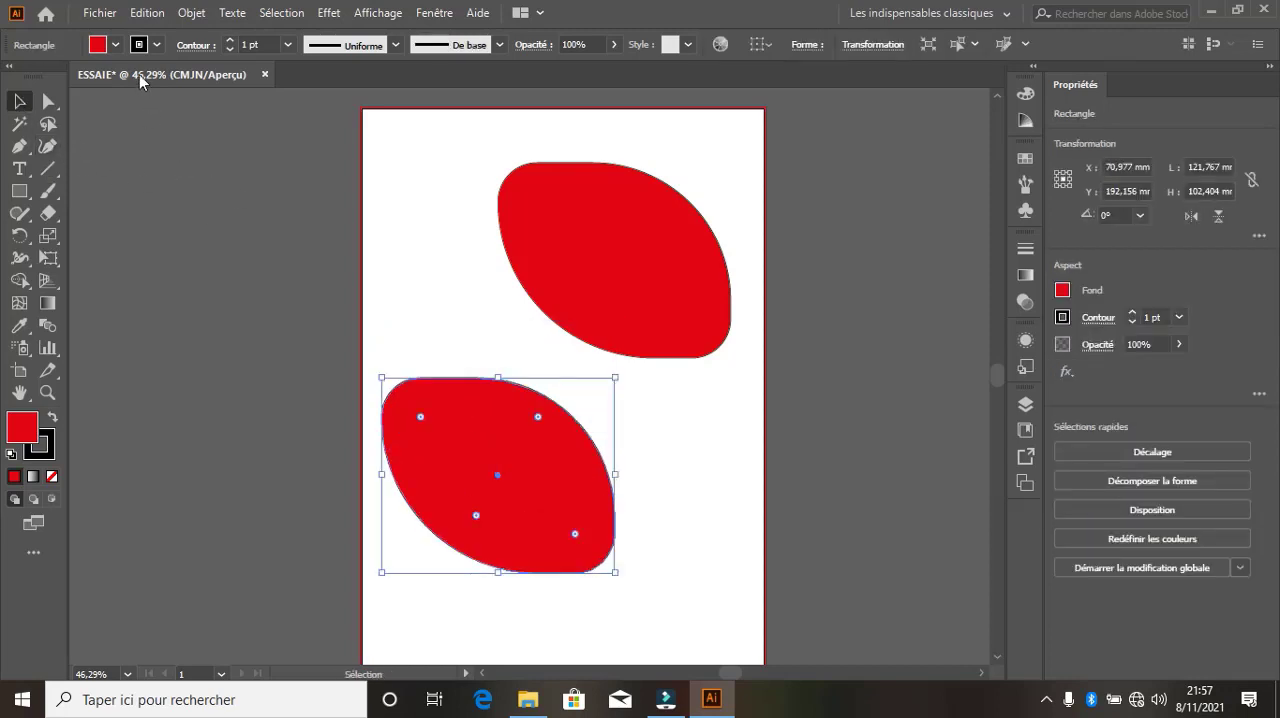
{"action": "left_click", "coordinate": [116, 45]}
{"action": "left_click", "coordinate": [91, 75]}
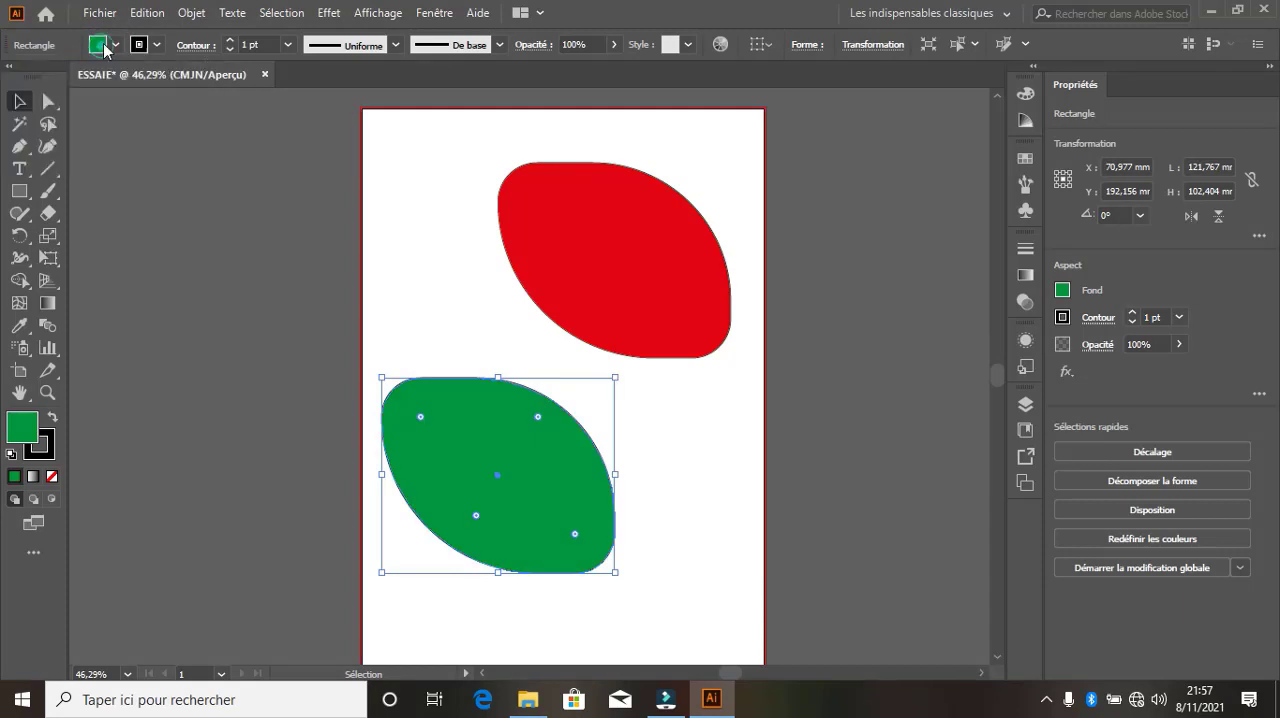
{"action": "left_click", "coordinate": [450, 302]}
Place a copy of the green leaf, narrowed to about 102 mm, on the page's lower right at about X 166 mm, Y 224 mm
{"action": "left_click", "coordinate": [537, 495]}
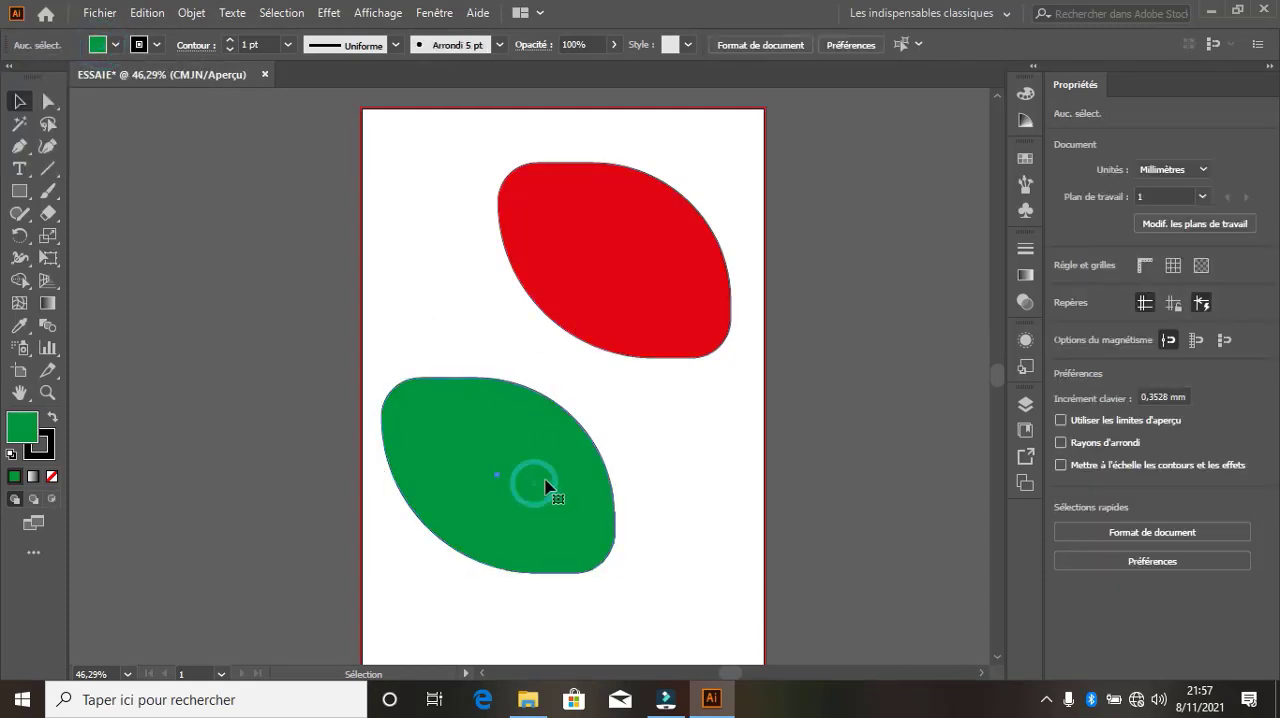
{"action": "left_click_drag", "start_coordinate": [530, 472], "coordinate": [742, 452]}
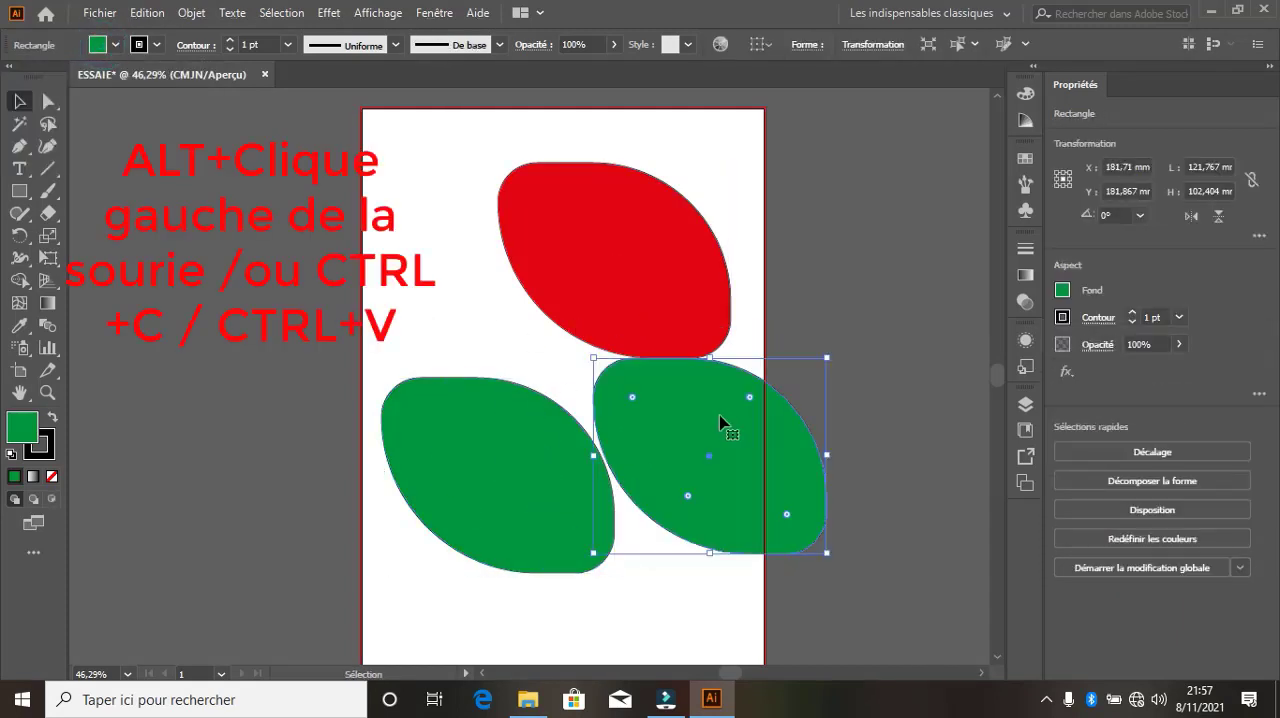
{"action": "mouse_move", "coordinate": [826, 357]}
{"action": "left_mouse_down"}
{"action": "mouse_move", "coordinate": [771, 429]}
{"action": "mouse_move", "coordinate": [808, 358]}
{"action": "left_mouse_up"}
{"action": "left_click_drag", "start_coordinate": [719, 441], "coordinate": [677, 544]}
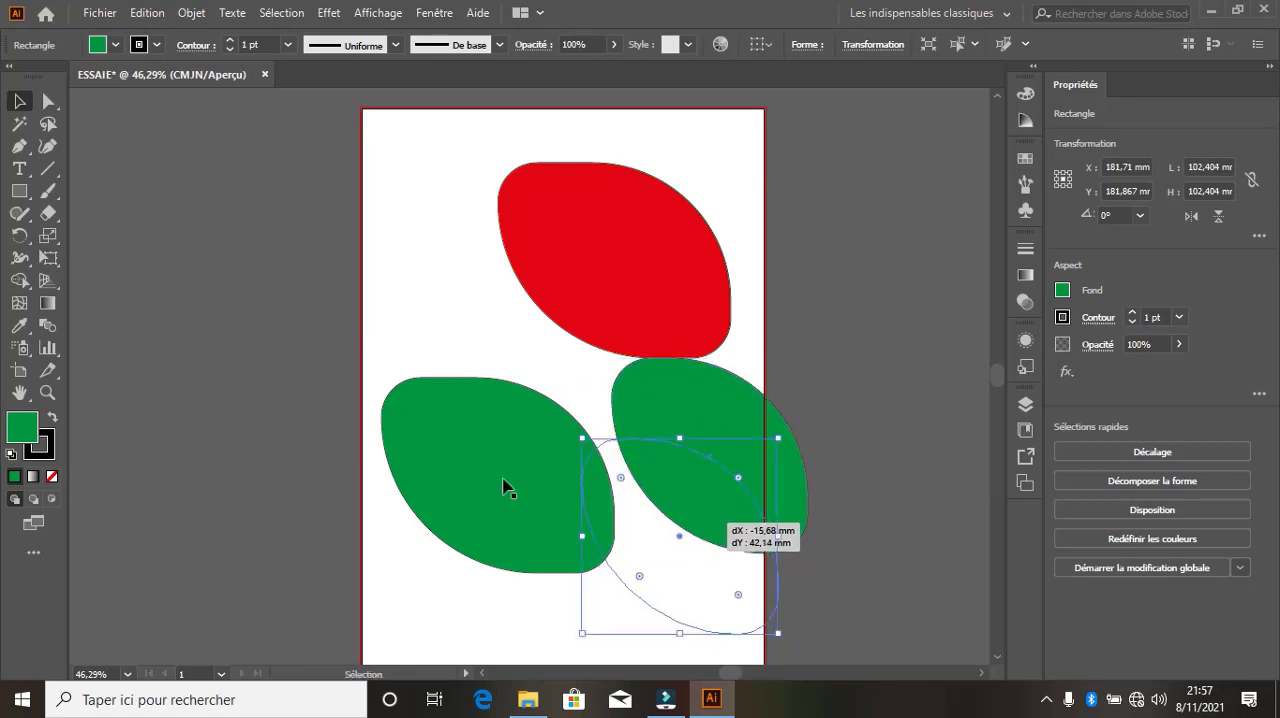
Move the original green leaf up across the page's left edge and resize it to about 102 mm wide and 102 mm high
{"action": "left_click_drag", "start_coordinate": [500, 470], "coordinate": [459, 364]}
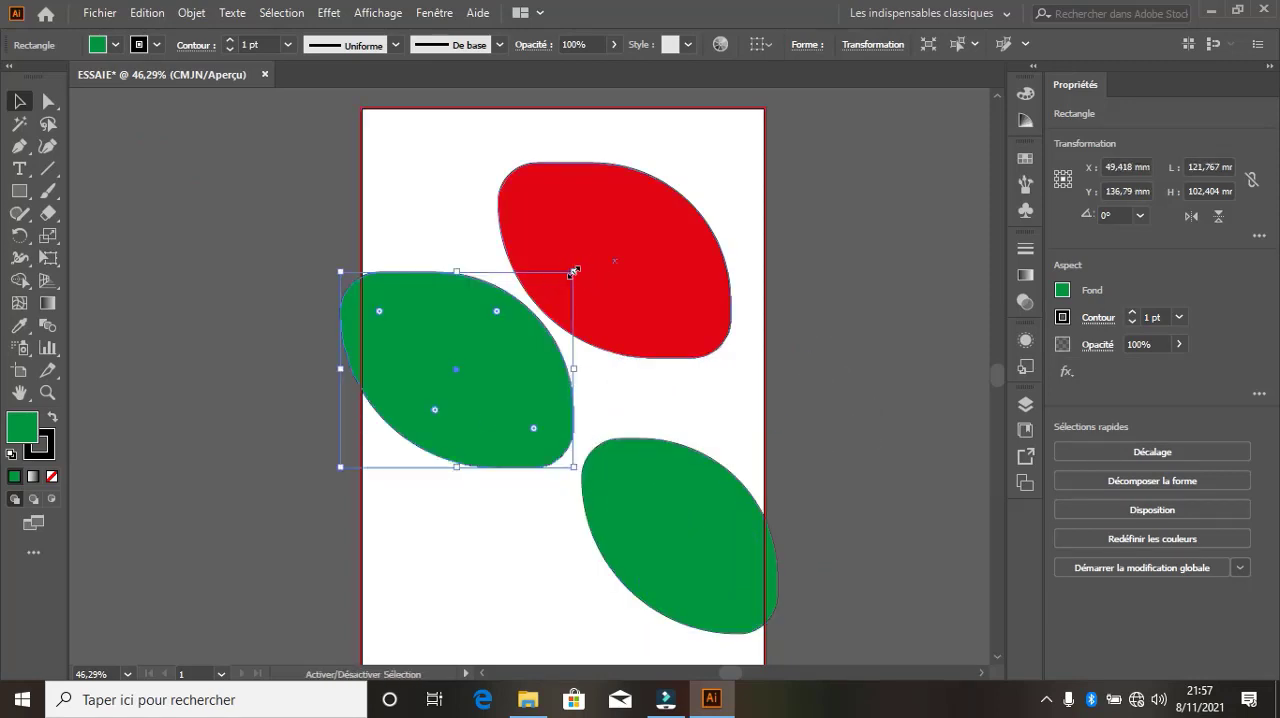
{"action": "left_click_drag", "start_coordinate": [577, 270], "coordinate": [473, 438]}
Select both green leaves at once with the Magic Wand tool and fill them with red
{"action": "left_click", "coordinate": [608, 277]}
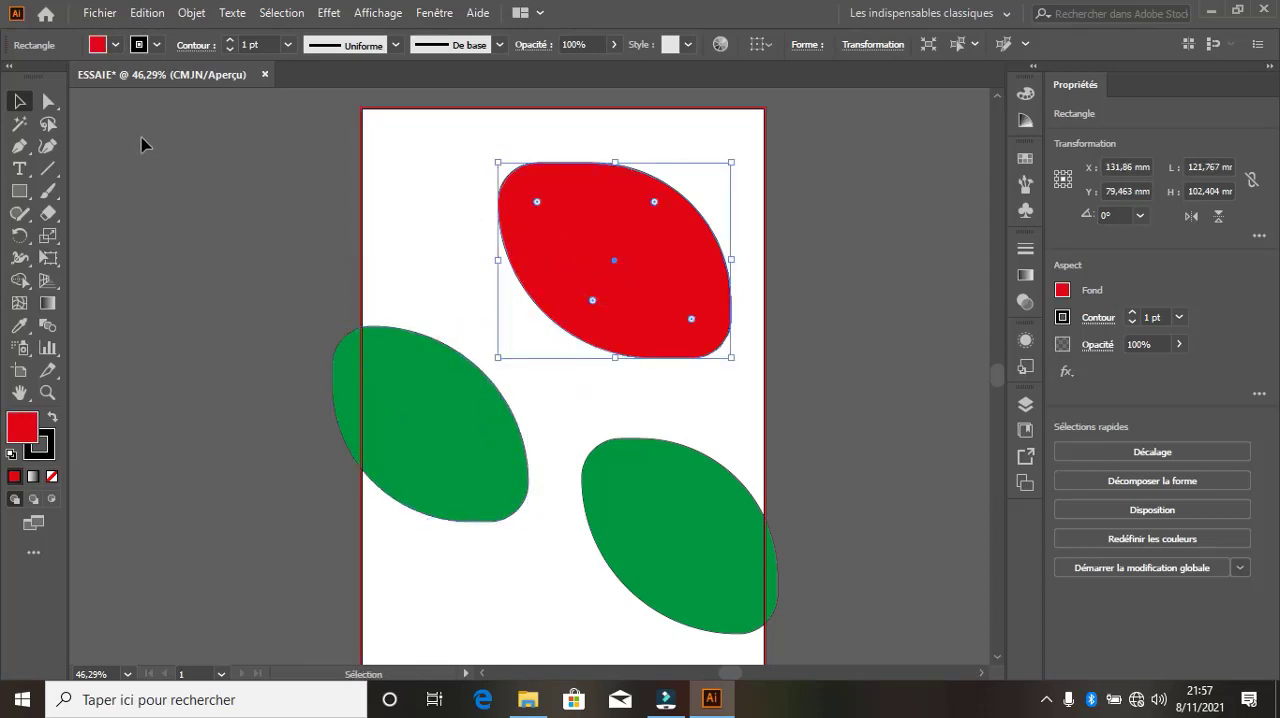
{"action": "left_click", "coordinate": [23, 128]}
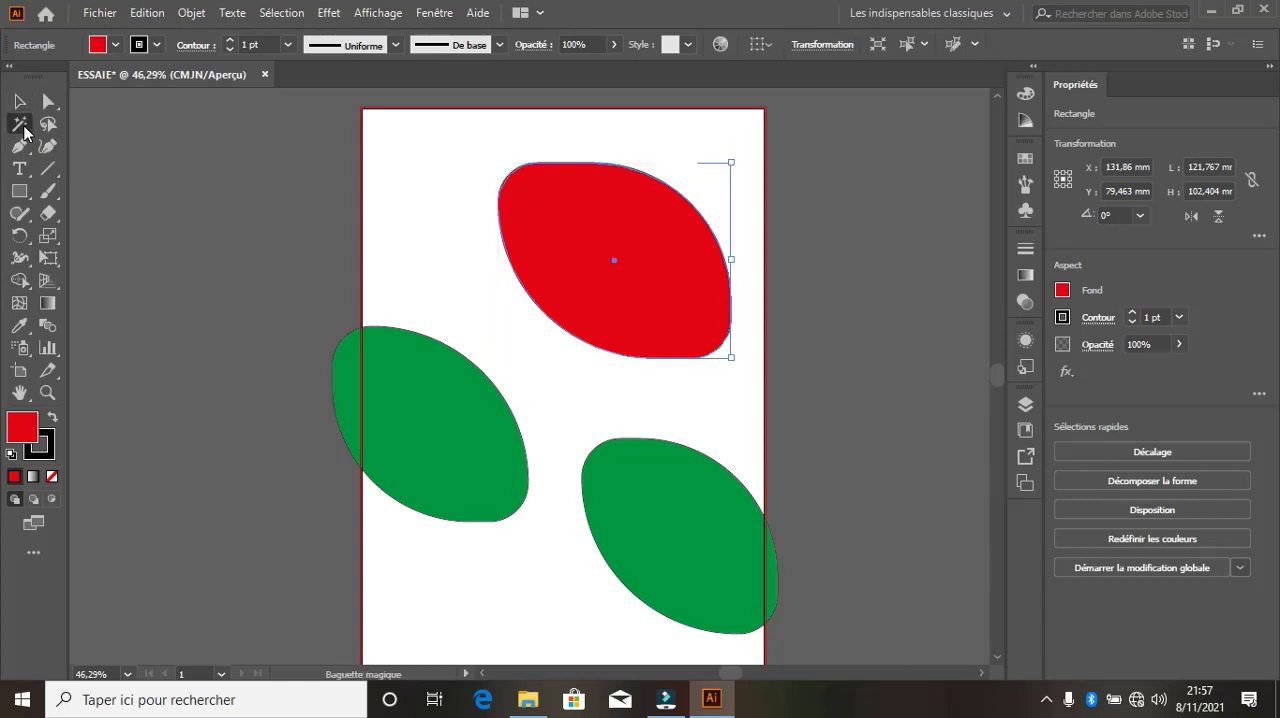
{"action": "left_click", "coordinate": [412, 401]}
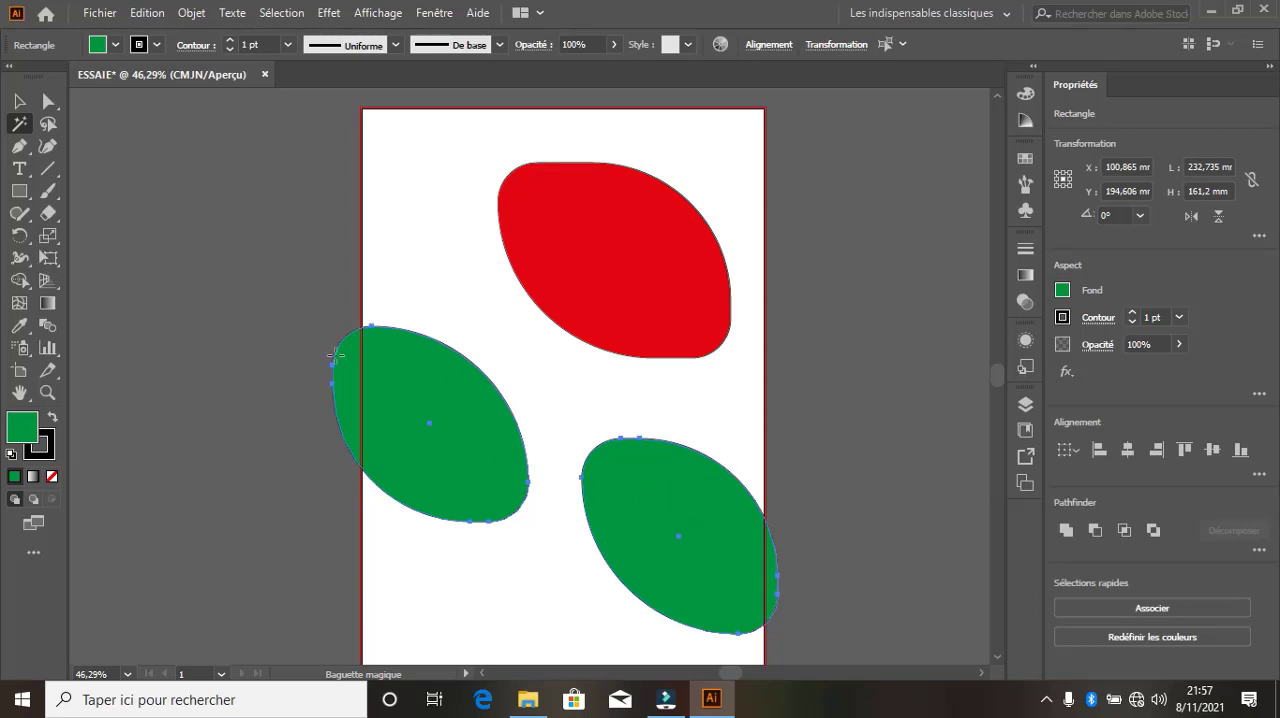
{"action": "left_click", "coordinate": [116, 45]}
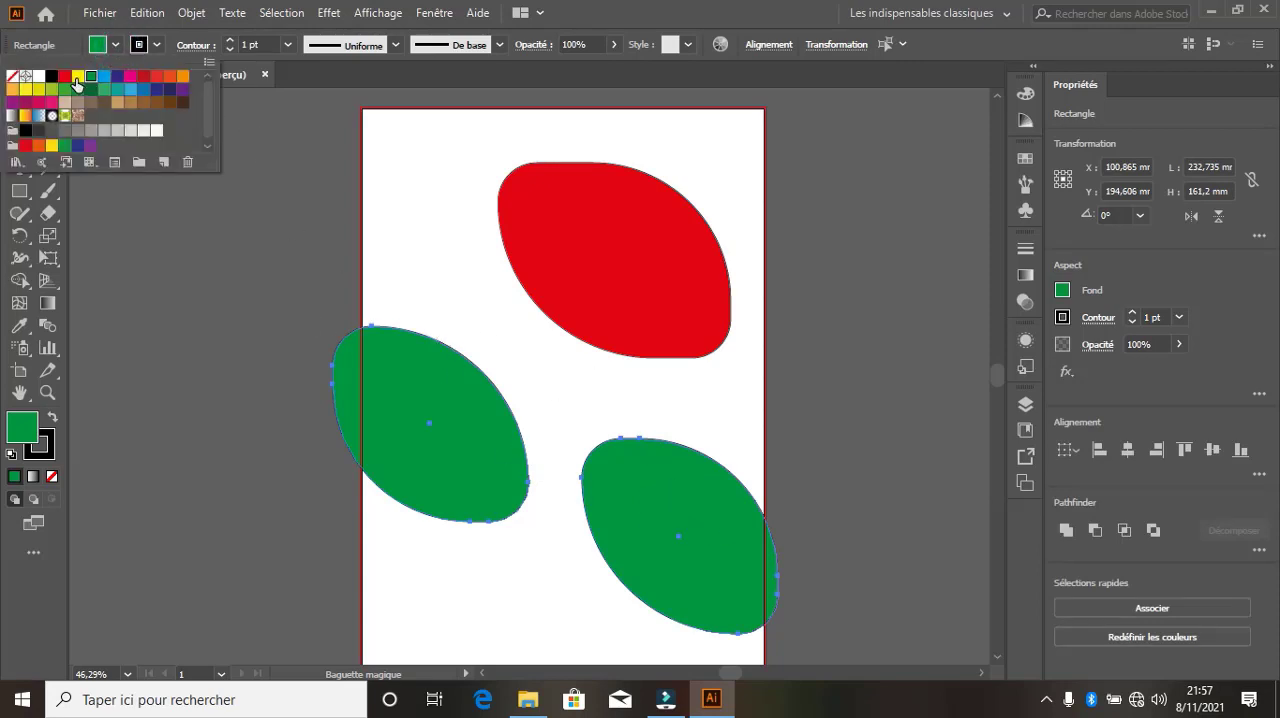
{"action": "left_click", "coordinate": [70, 78]}
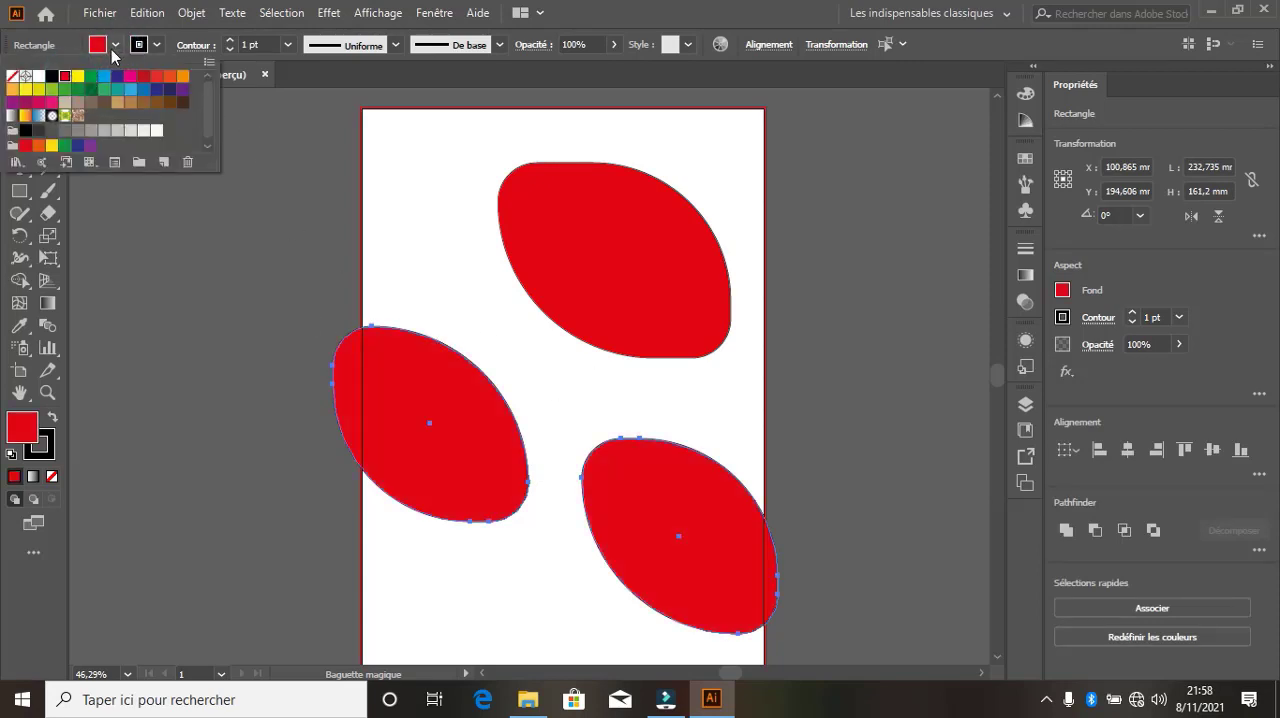
{"action": "left_click", "coordinate": [113, 52]}
Select all three red leaves with the Magic Wand tool, fill them with light blue, and deselect them
{"action": "left_click", "coordinate": [469, 464]}
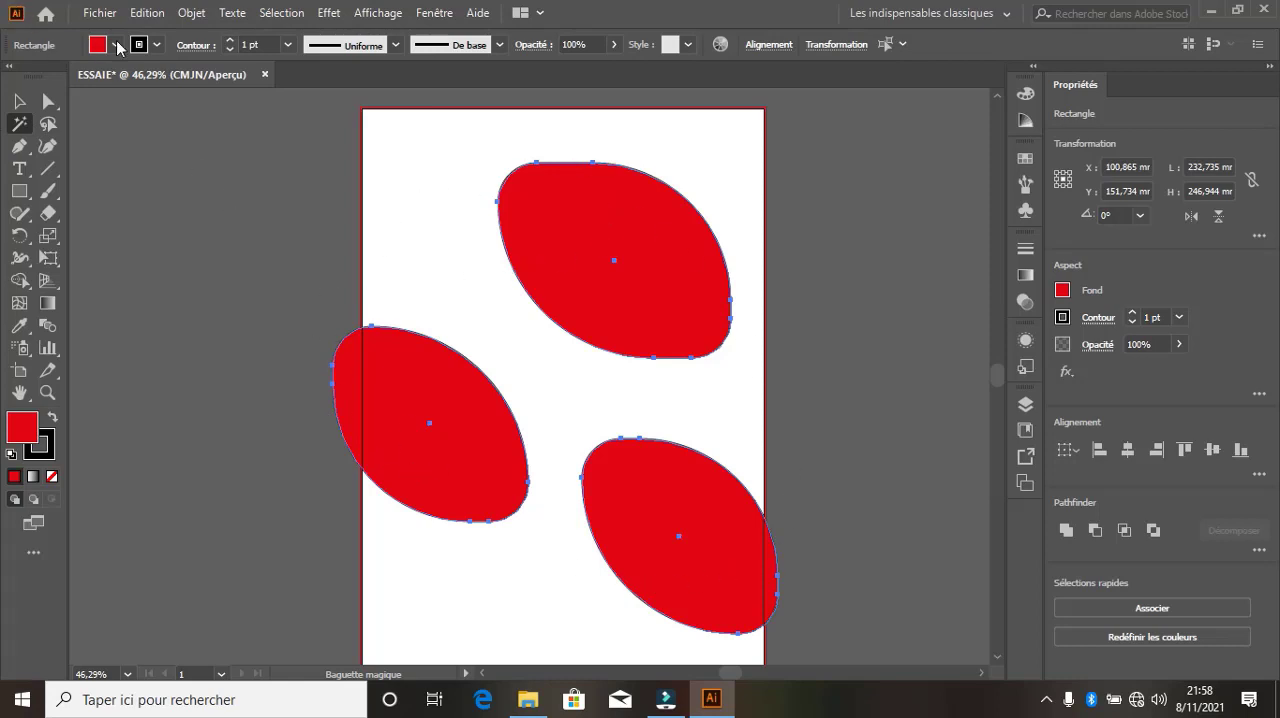
{"action": "left_click", "coordinate": [116, 46]}
{"action": "left_click", "coordinate": [130, 77]}
{"action": "left_click", "coordinate": [106, 76]}
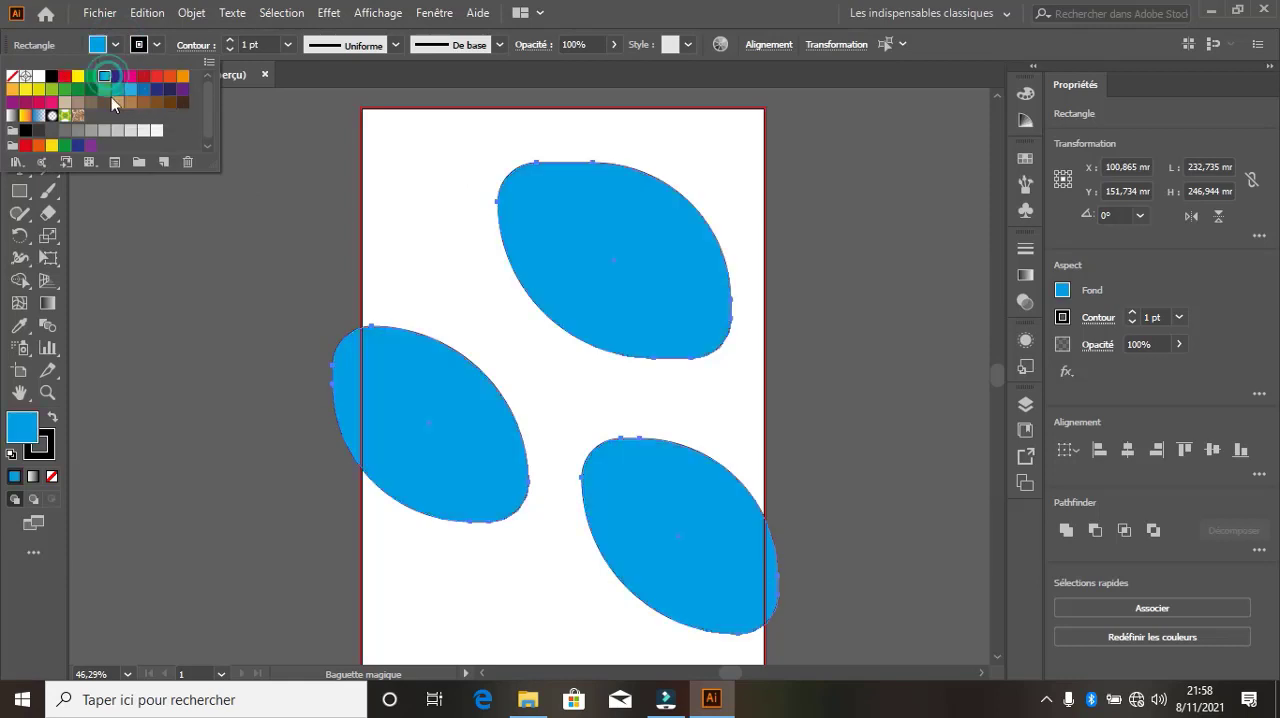
{"action": "left_click", "coordinate": [130, 89]}
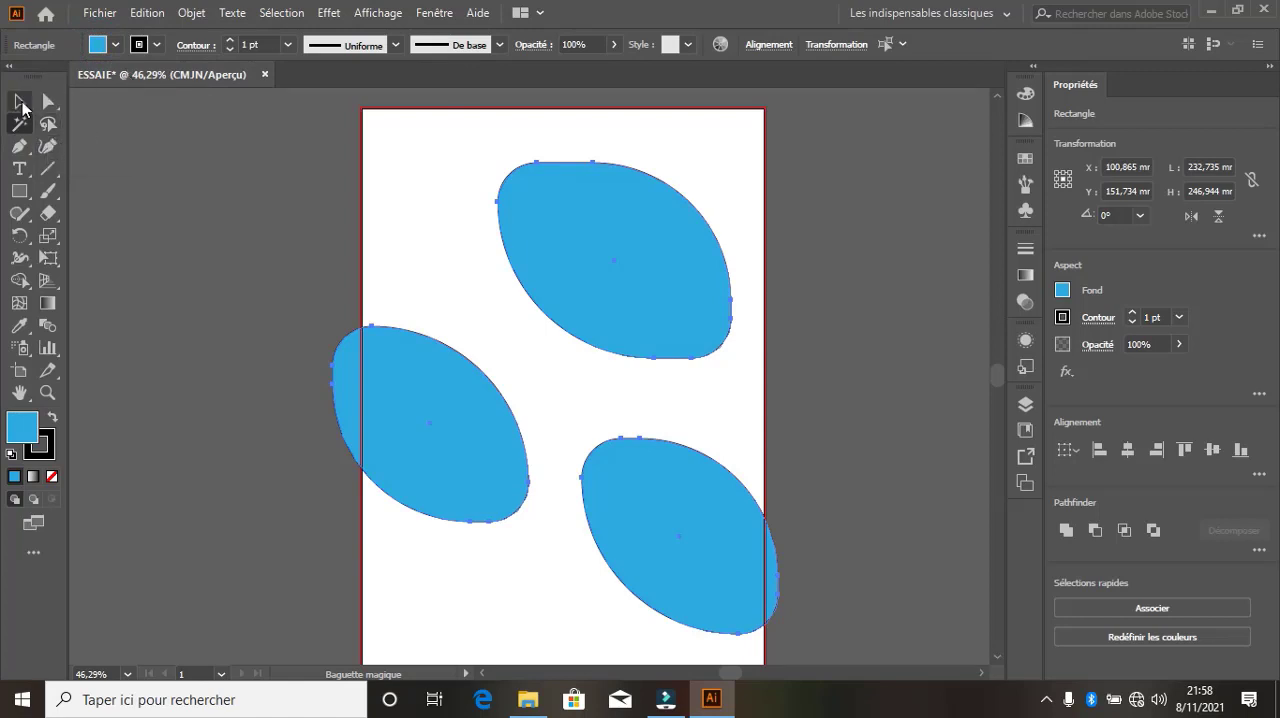
{"action": "left_click", "coordinate": [19, 101]}
{"action": "left_click", "coordinate": [424, 140]}
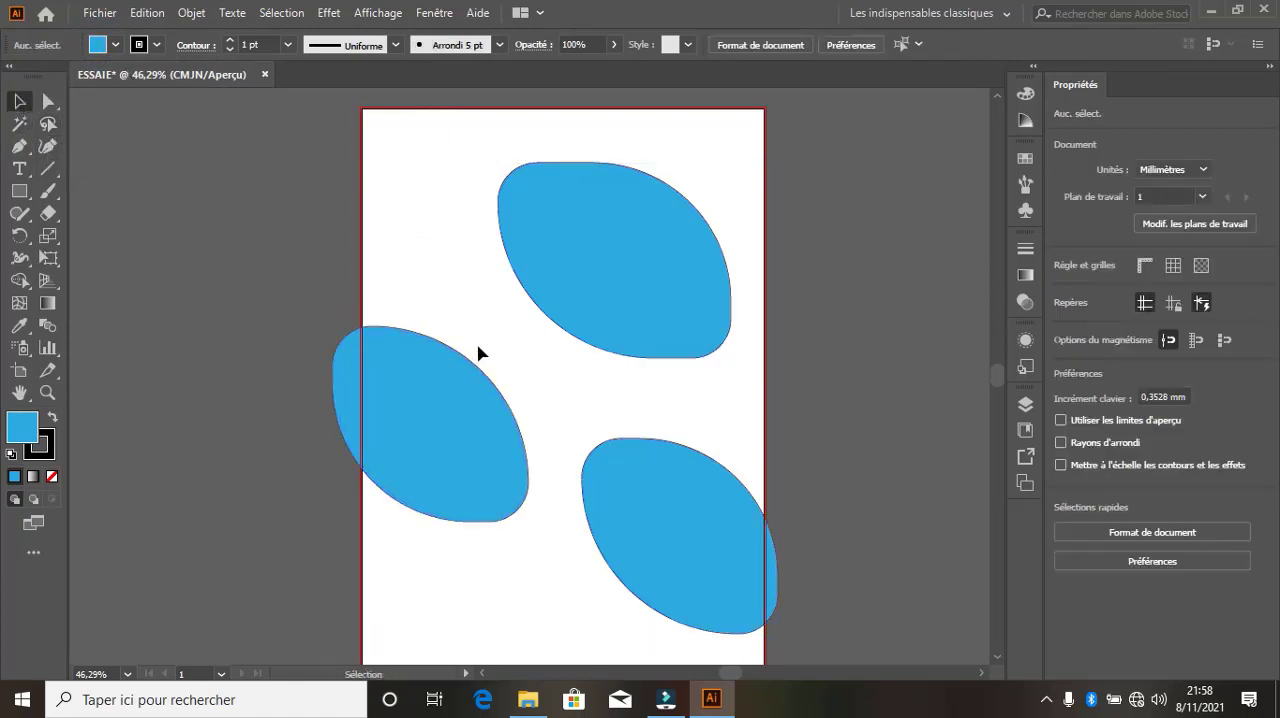
Move the blue leaf on the page's left edge down to about X 15 mm, Y 219 mm, and fill it with yellow
{"action": "left_click_drag", "start_coordinate": [455, 431], "coordinate": [414, 534]}
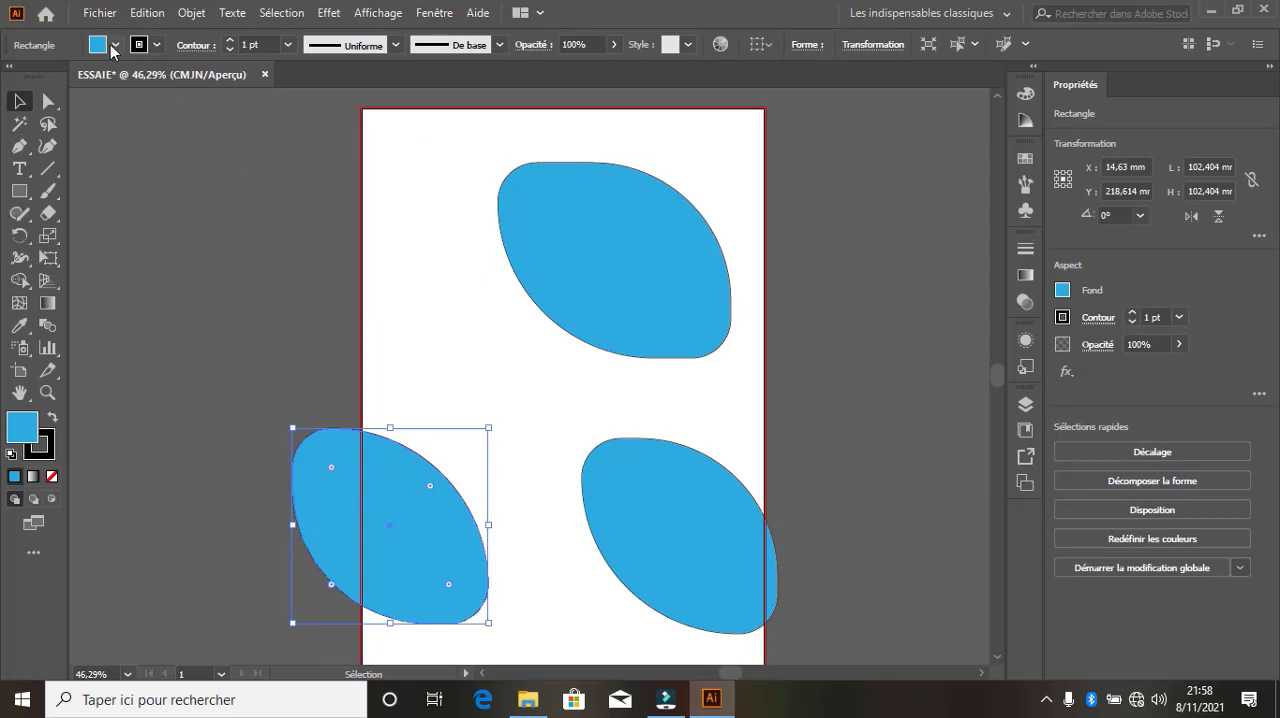
{"action": "left_click", "coordinate": [115, 45]}
{"action": "left_click", "coordinate": [76, 88]}
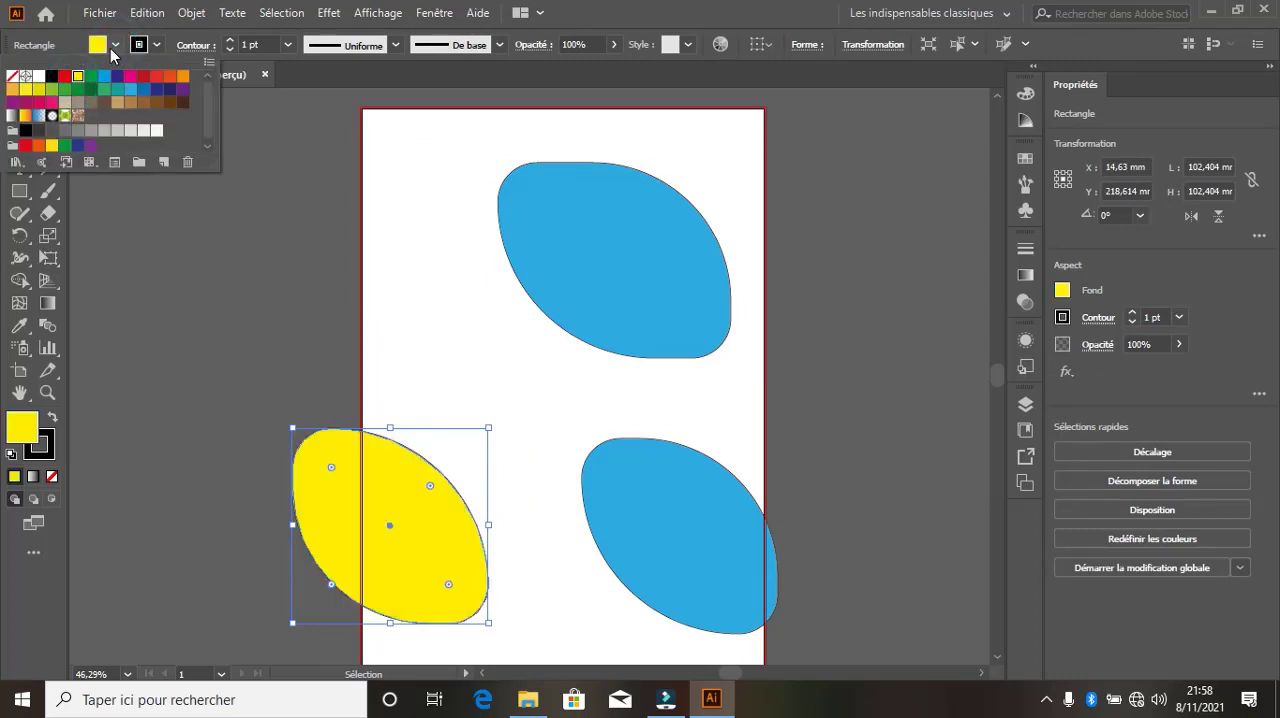
{"action": "left_click", "coordinate": [108, 45]}
Fill the blue leaf on the page's lower right with magenta
{"action": "left_click", "coordinate": [623, 517]}
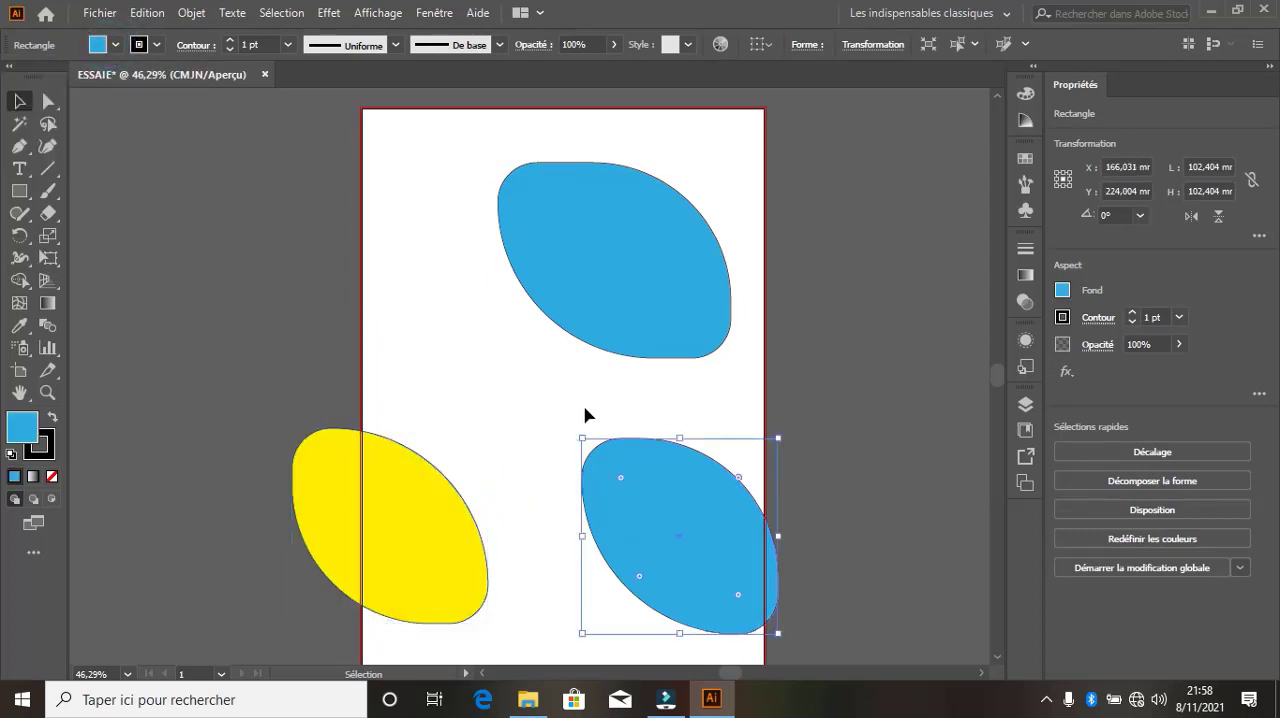
{"action": "left_click", "coordinate": [115, 46]}
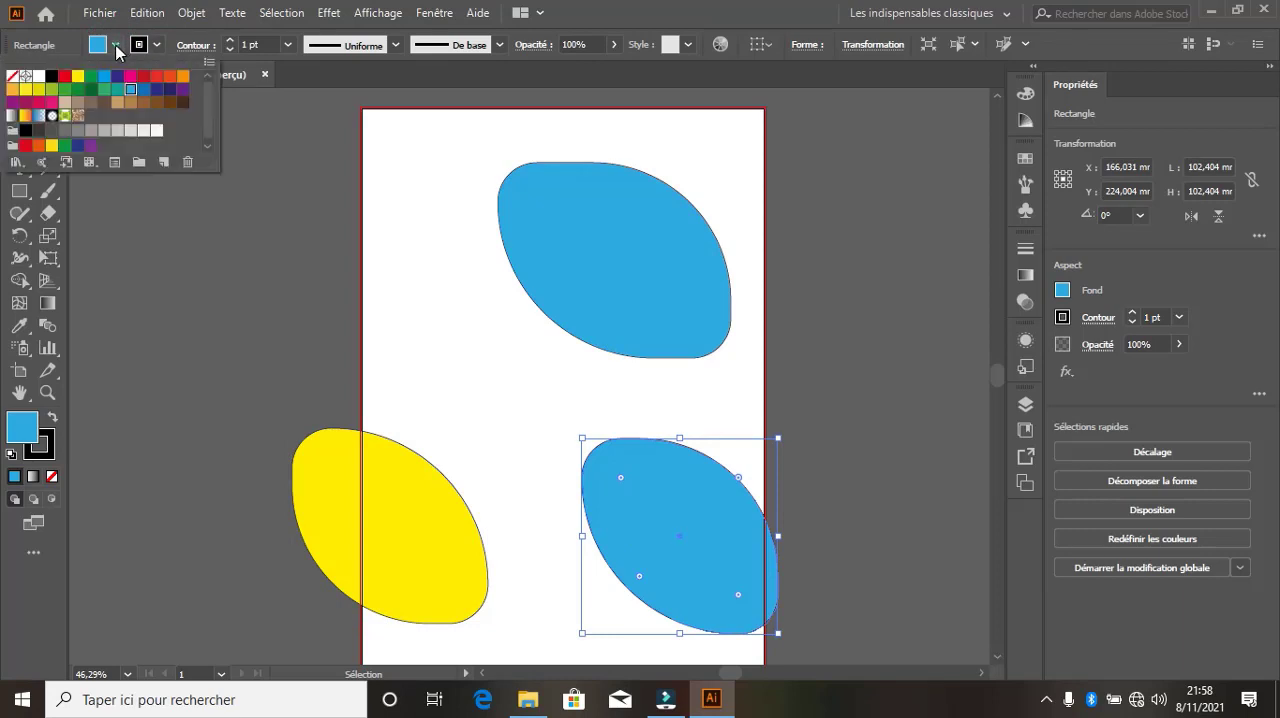
{"action": "left_click", "coordinate": [104, 76]}
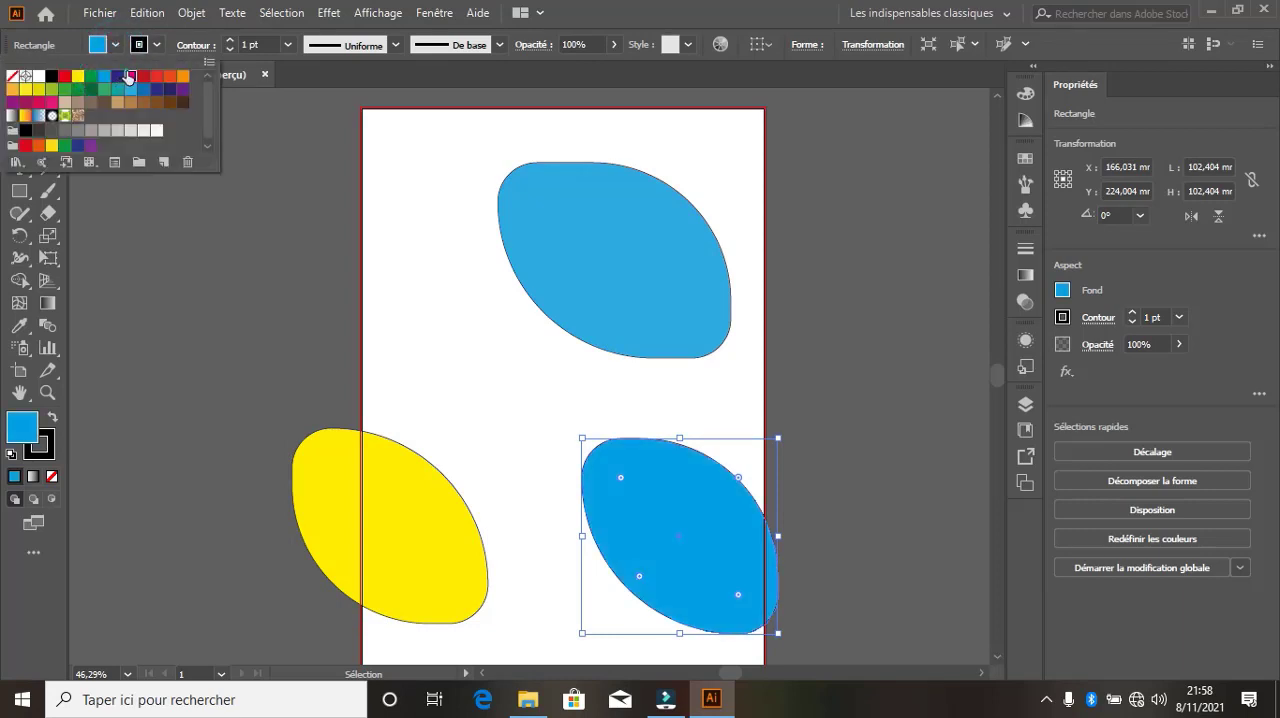
{"action": "left_click", "coordinate": [128, 76]}
{"action": "left_click", "coordinate": [104, 43]}
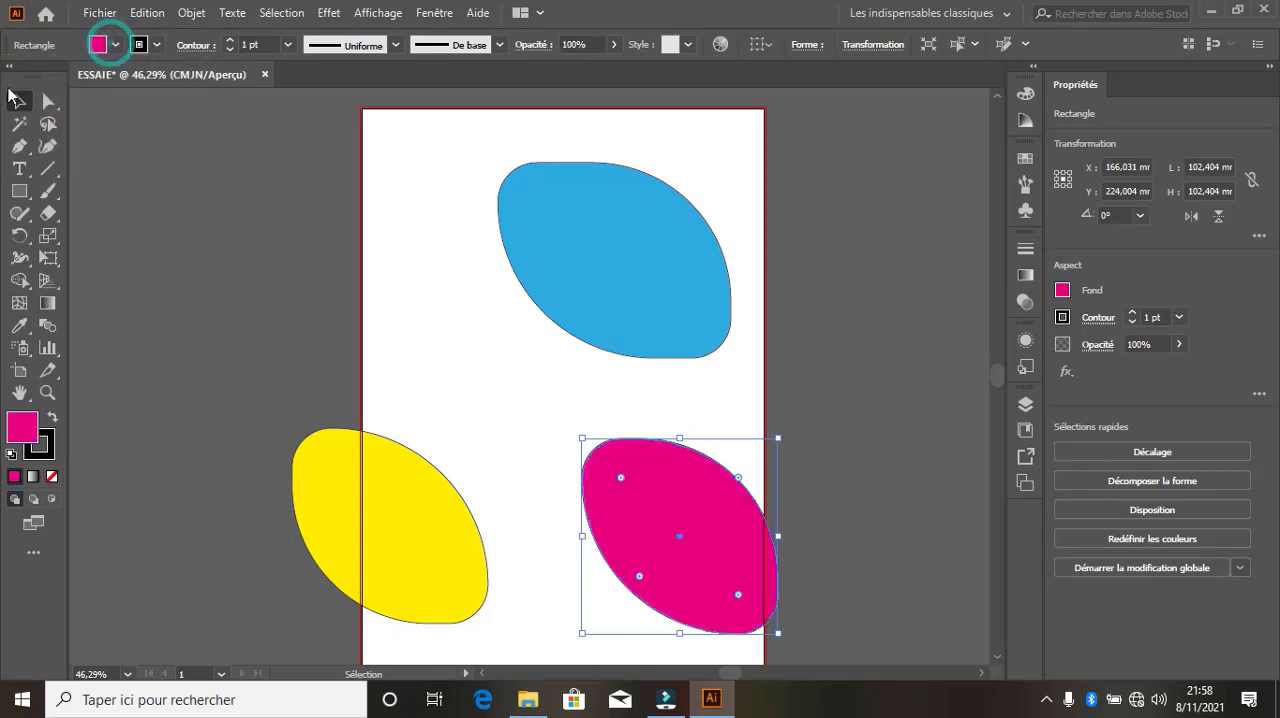
Trace a Lasso selection around the magenta leaf, leaving the others outside, and fill it with green
{"action": "left_click", "coordinate": [48, 125]}
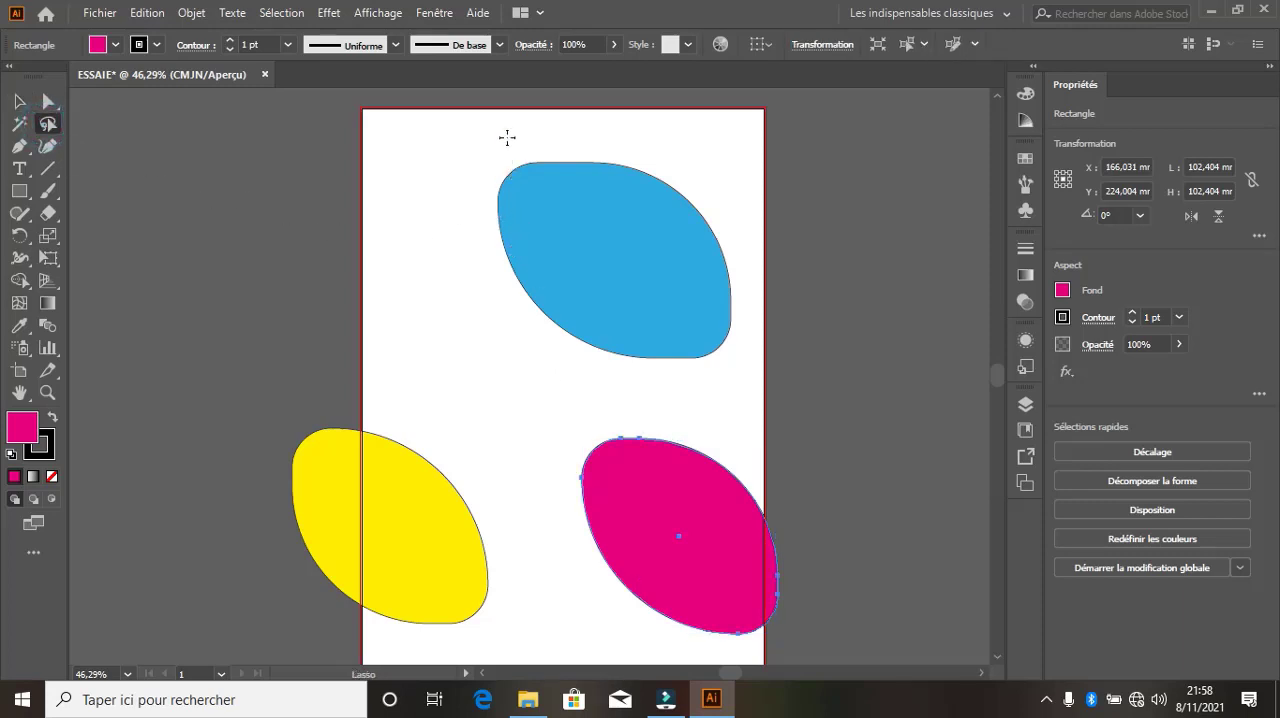
{"action": "mouse_move", "coordinate": [507, 137]}
{"action": "left_mouse_down"}
{"action": "mouse_move", "coordinate": [419, 240]}
{"action": "mouse_move", "coordinate": [542, 394]}
{"action": "mouse_move", "coordinate": [706, 420]}
{"action": "mouse_move", "coordinate": [846, 500]}
{"action": "mouse_move", "coordinate": [896, 560]}
{"action": "mouse_move", "coordinate": [885, 626]}
{"action": "mouse_move", "coordinate": [795, 659]}
{"action": "mouse_move", "coordinate": [707, 656]}
{"action": "mouse_move", "coordinate": [623, 611]}
{"action": "mouse_move", "coordinate": [547, 518]}
{"action": "mouse_move", "coordinate": [498, 418]}
{"action": "mouse_move", "coordinate": [447, 384]}
{"action": "mouse_move", "coordinate": [391, 275]}
{"action": "left_mouse_up"}
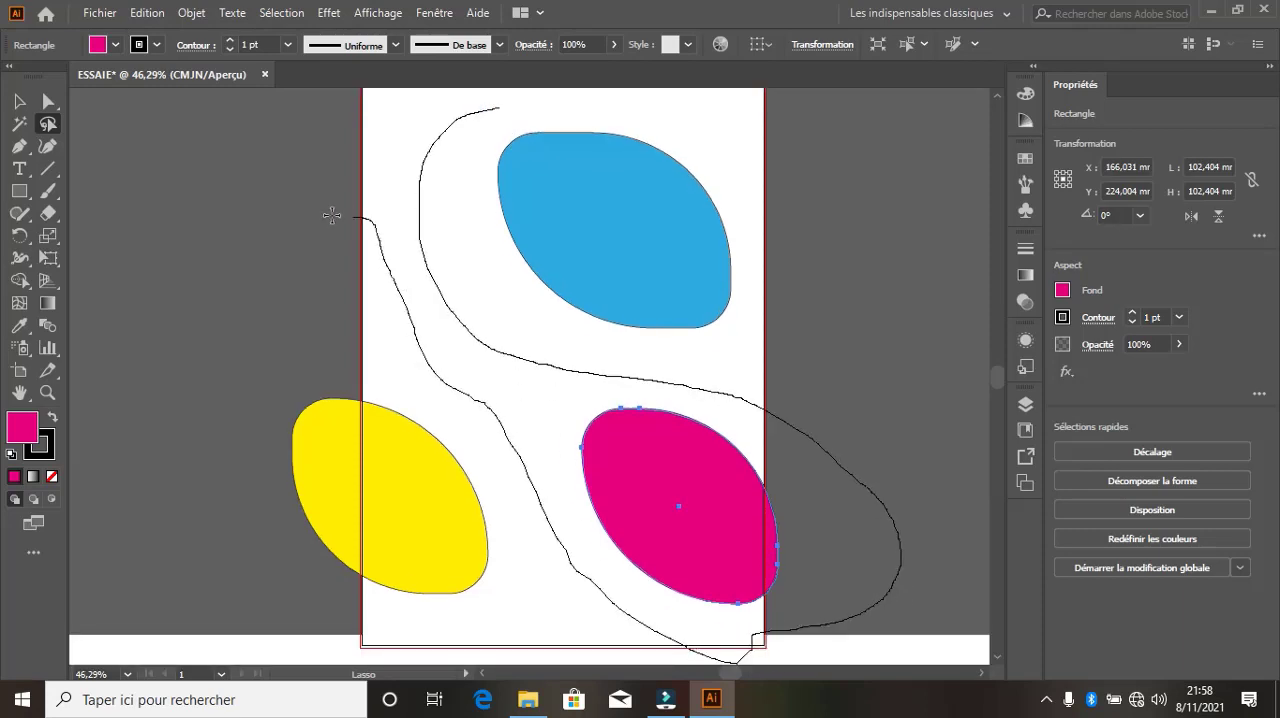
{"action": "mouse_move", "coordinate": [332, 215]}
{"action": "left_mouse_down"}
{"action": "mouse_move", "coordinate": [286, 209]}
{"action": "mouse_move", "coordinate": [314, 165]}
{"action": "mouse_move", "coordinate": [509, 105]}
{"action": "left_mouse_up"}
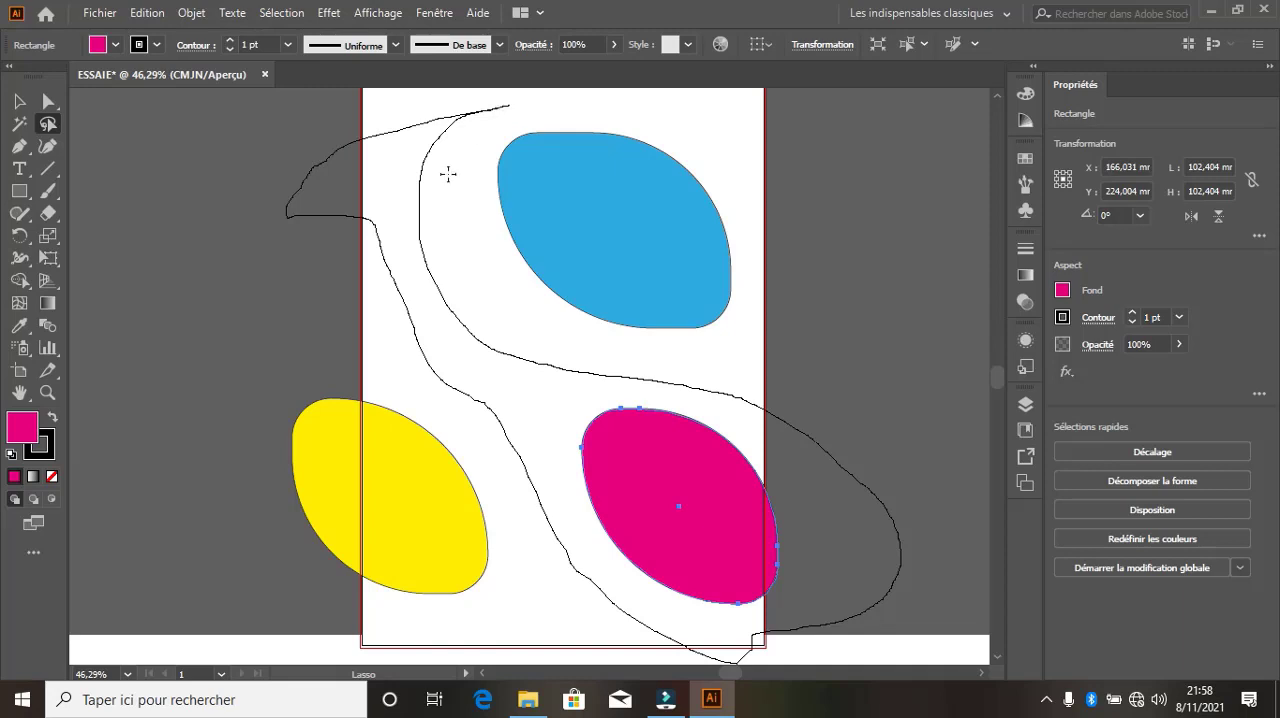
{"action": "left_click_drag", "start_coordinate": [448, 174], "coordinate": [450, 172]}
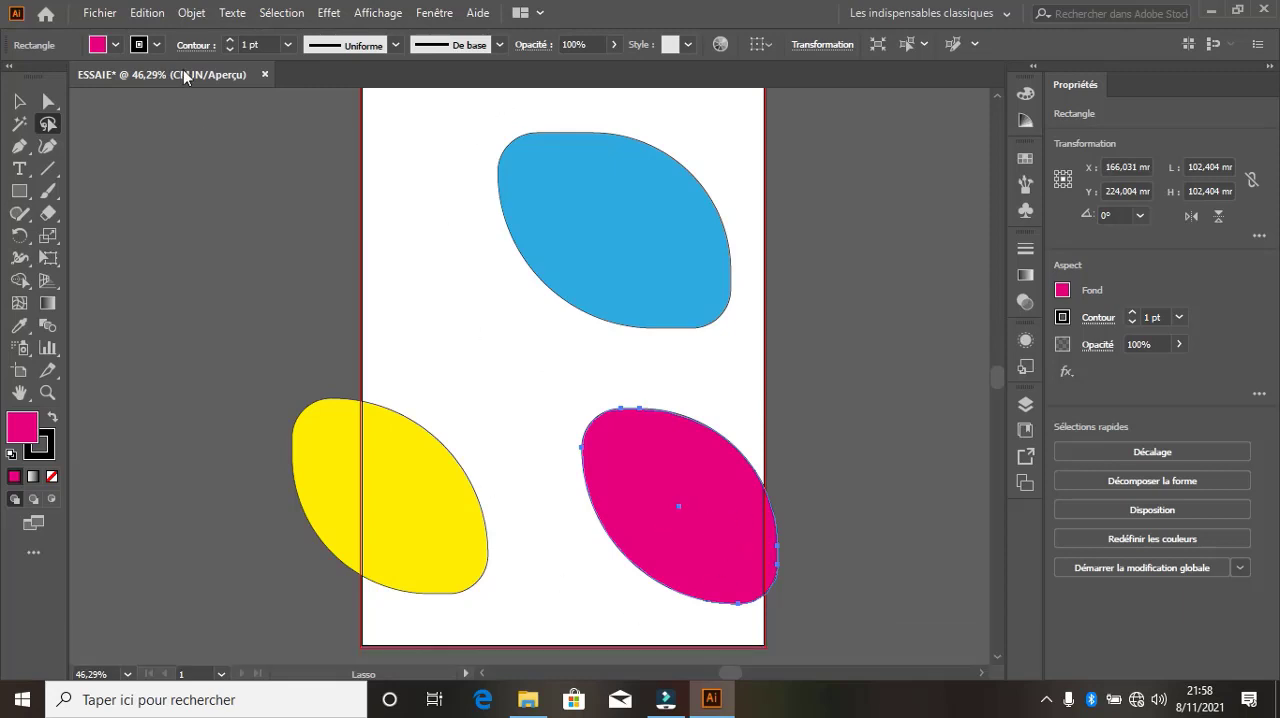
{"action": "left_click", "coordinate": [110, 44]}
{"action": "left_click", "coordinate": [91, 76]}
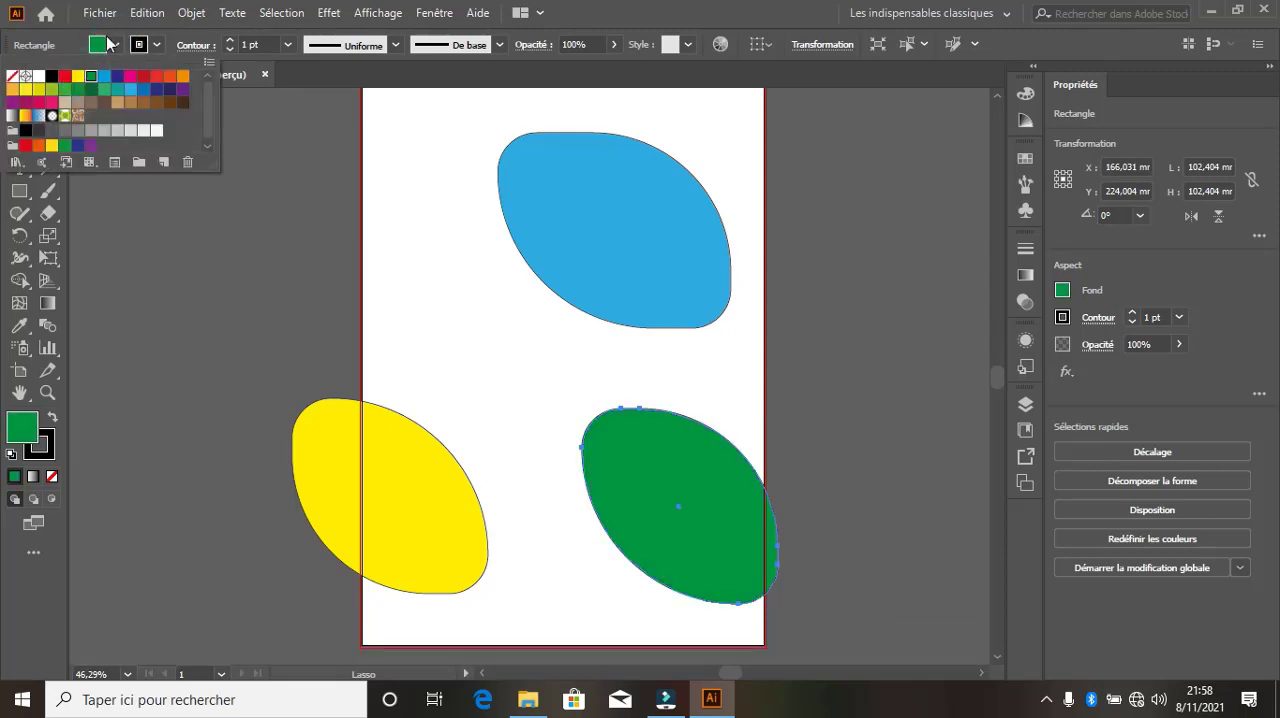
{"action": "left_click", "coordinate": [105, 41]}
{"action": "left_click", "coordinate": [102, 42]}
{"action": "left_click", "coordinate": [94, 40]}
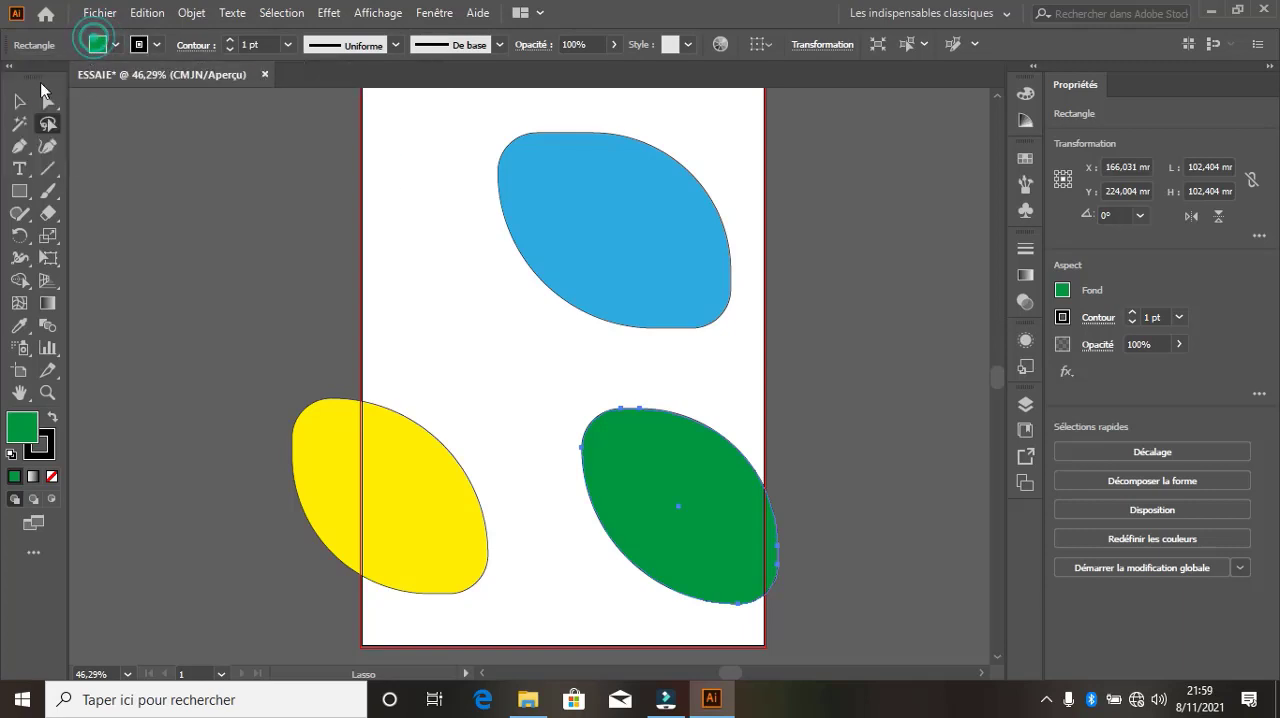
Select the blue and green leaves together with the Lasso tool and fill both with light greyish brown
{"action": "key", "text": "v"}
{"action": "left_click", "coordinate": [48, 124]}
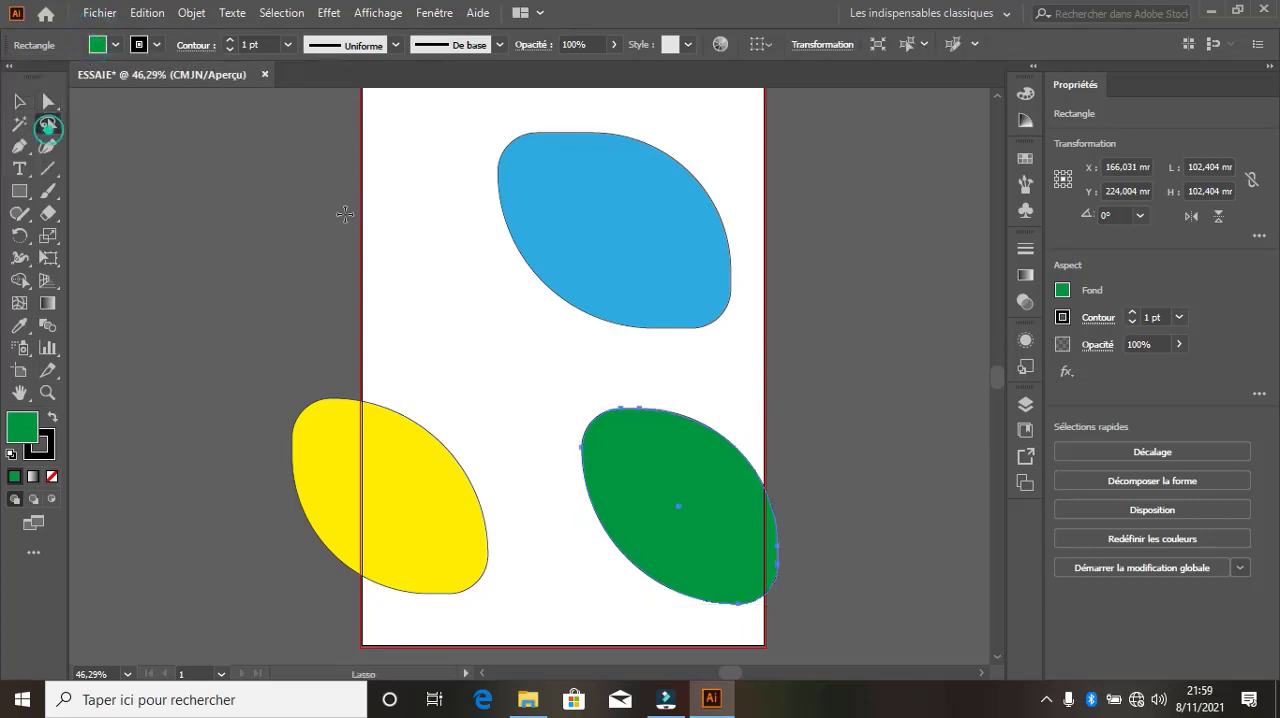
{"action": "mouse_move", "coordinate": [502, 116]}
{"action": "left_mouse_down"}
{"action": "mouse_move", "coordinate": [825, 367]}
{"action": "mouse_move", "coordinate": [772, 508]}
{"action": "mouse_move", "coordinate": [611, 429]}
{"action": "mouse_move", "coordinate": [707, 479]}
{"action": "mouse_move", "coordinate": [833, 622]}
{"action": "mouse_move", "coordinate": [764, 699]}
{"action": "mouse_move", "coordinate": [582, 570]}
{"action": "mouse_move", "coordinate": [482, 202]}
{"action": "left_mouse_up"}
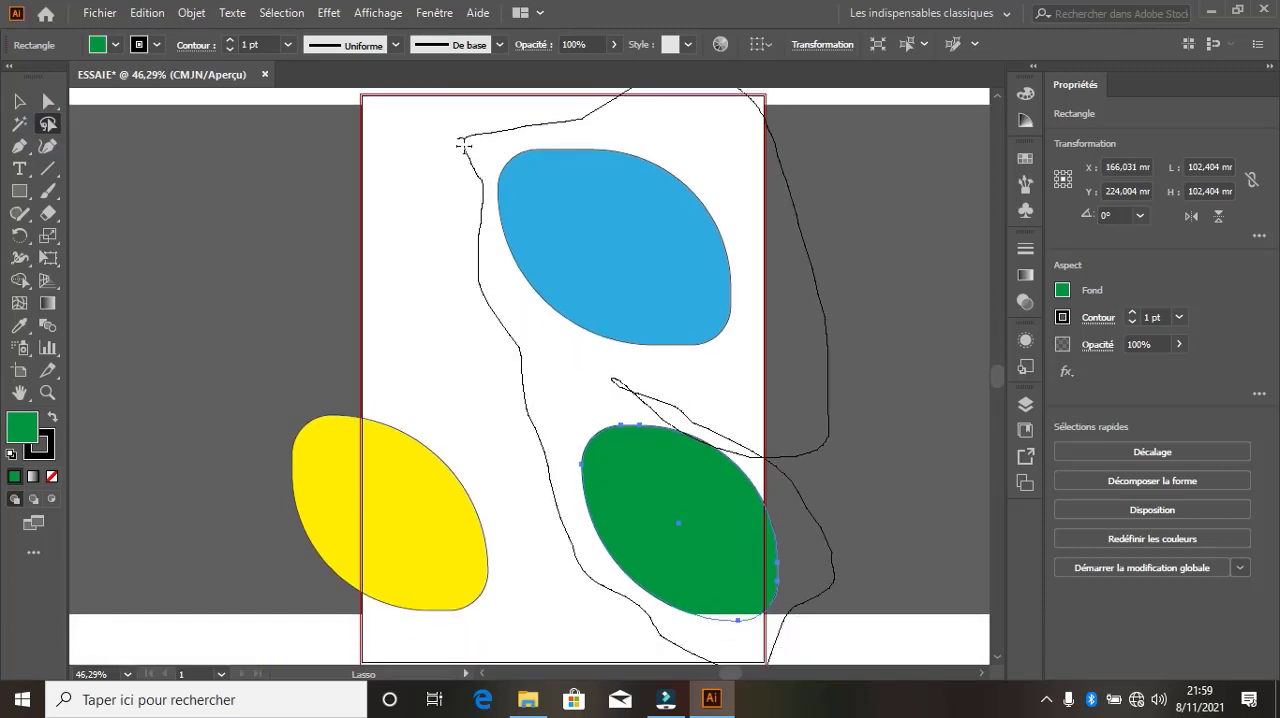
{"action": "left_click_drag", "start_coordinate": [463, 145], "coordinate": [403, 148]}
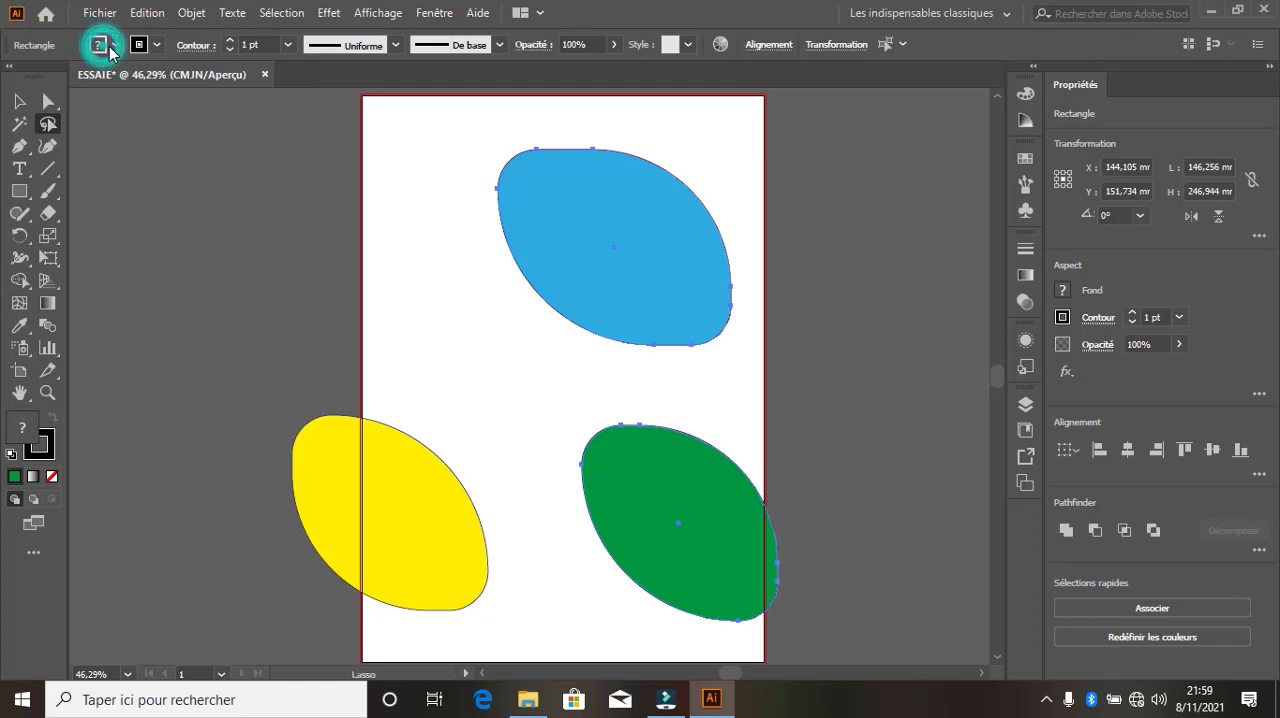
{"action": "left_click", "coordinate": [110, 52]}
{"action": "left_click", "coordinate": [92, 80]}
{"action": "left_click", "coordinate": [66, 104]}
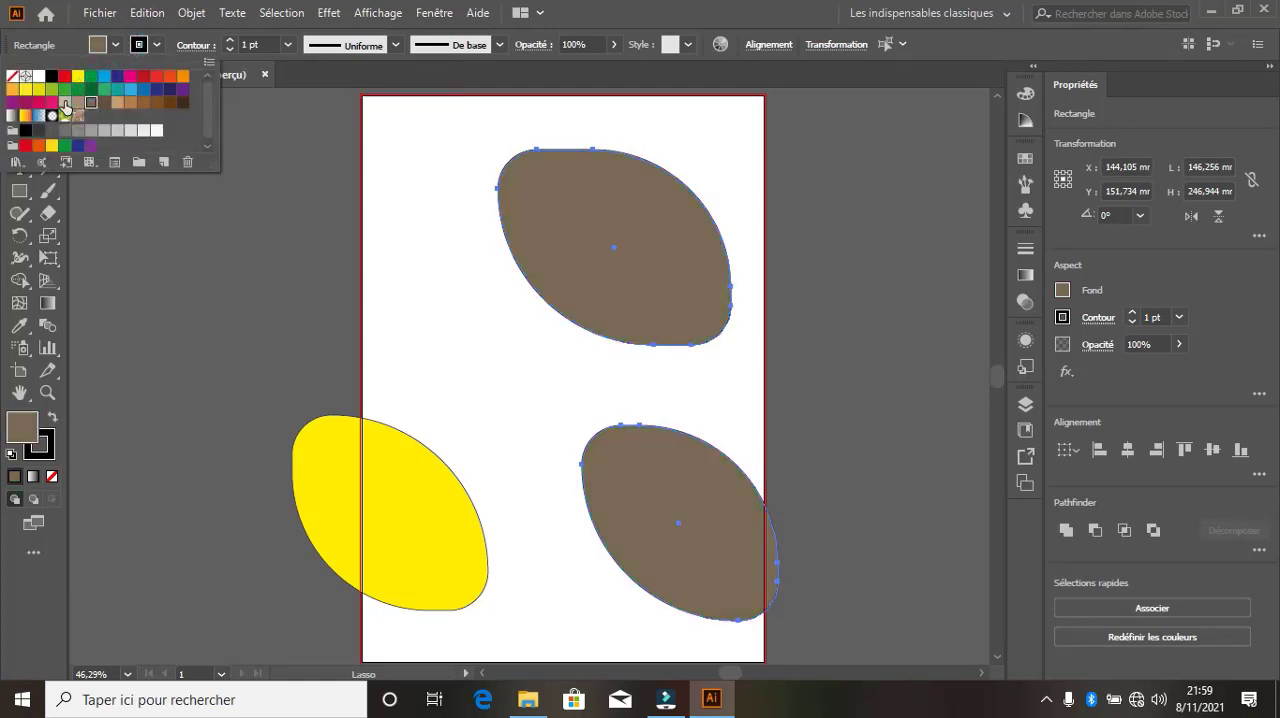
{"action": "left_click", "coordinate": [65, 103]}
{"action": "left_click", "coordinate": [78, 102]}
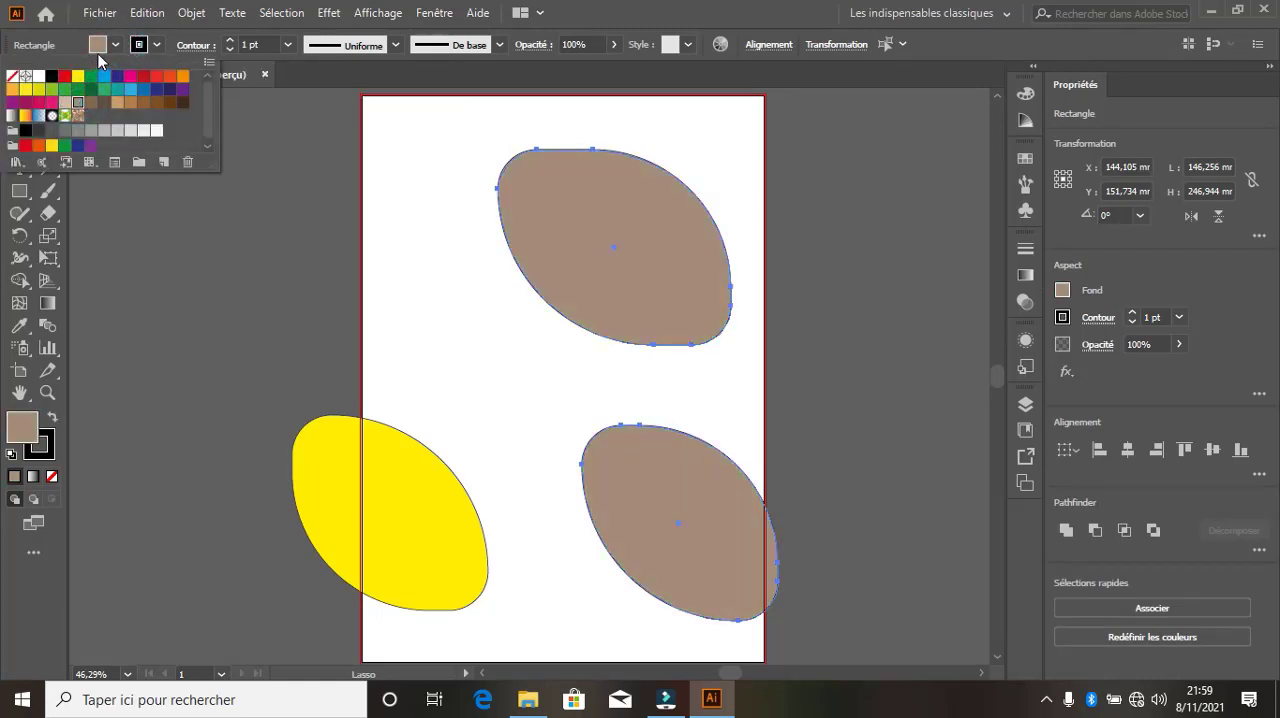
{"action": "left_click", "coordinate": [98, 44]}
Move the larger brown leaf over the page's upper-left corner and the smaller one to about X 151 mm, Y 102 mm
{"action": "key", "text": "v"}
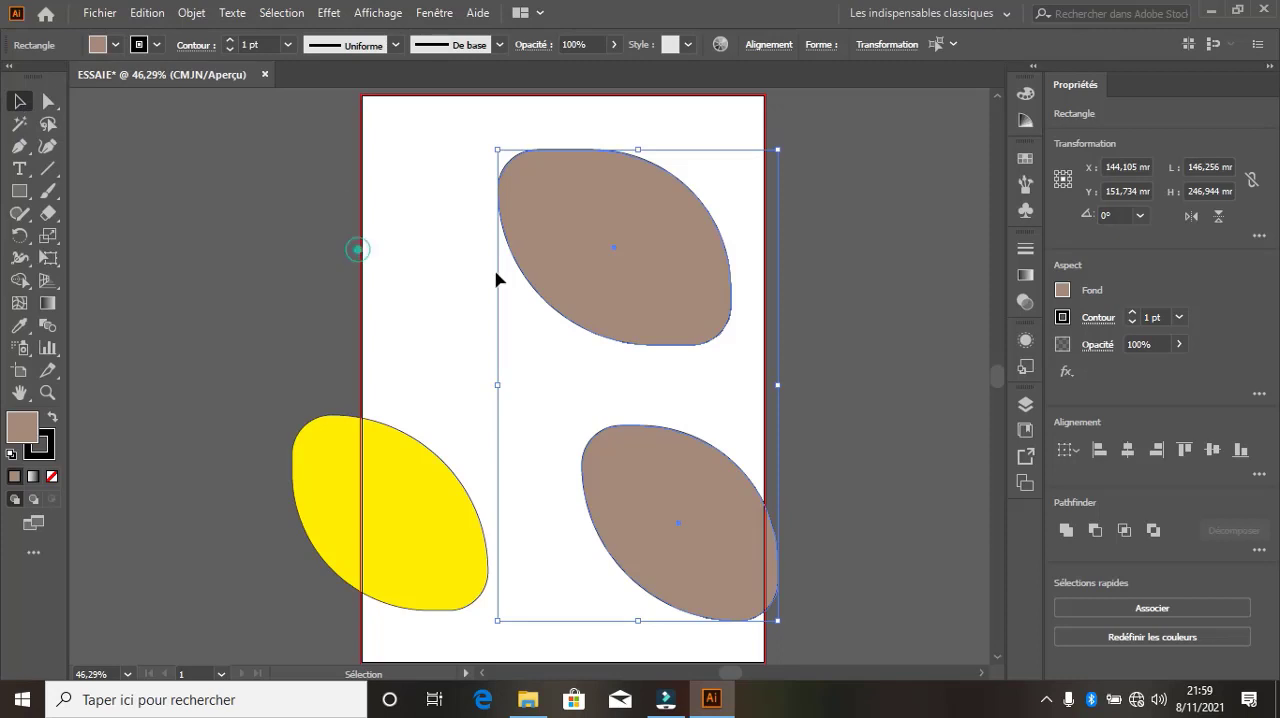
{"action": "left_click", "coordinate": [358, 249]}
{"action": "left_click_drag", "start_coordinate": [577, 258], "coordinate": [273, 198]}
{"action": "left_click_drag", "start_coordinate": [681, 485], "coordinate": [652, 253]}
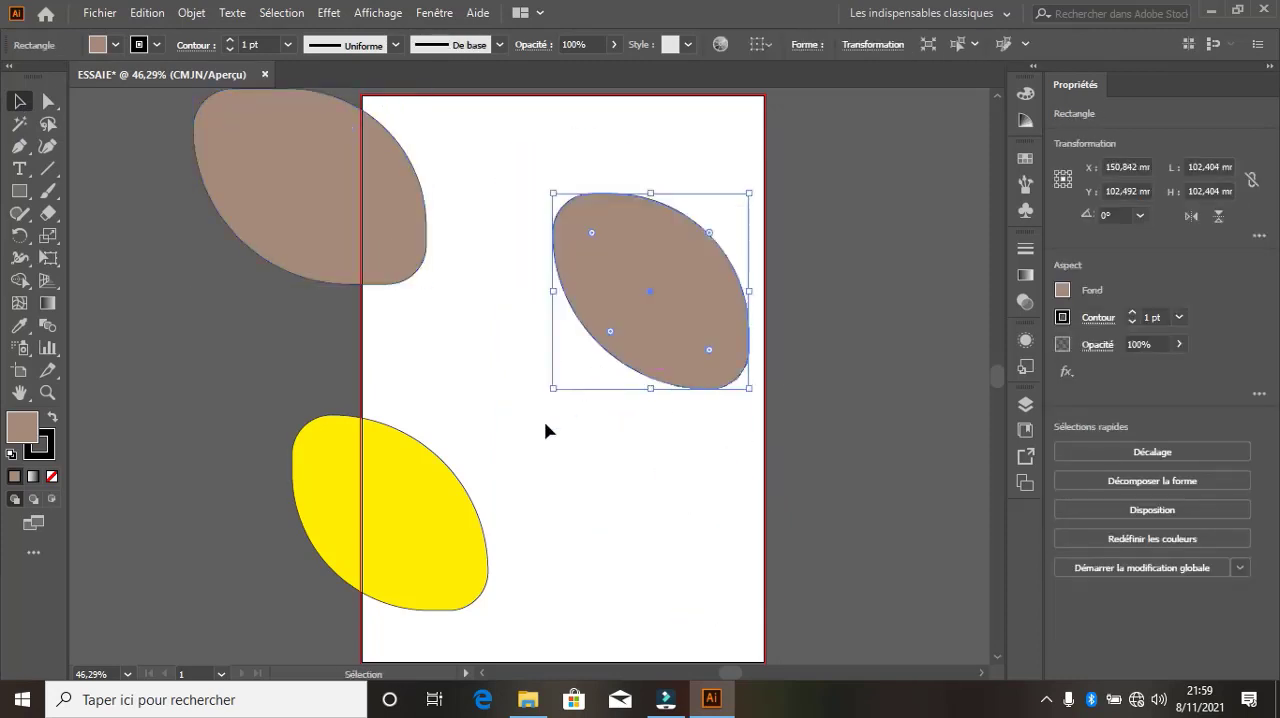
Reduce the corner rounding of the yellow leaf and move it to about X 121 mm, Y 183 mm
{"action": "left_click_drag", "start_coordinate": [414, 504], "coordinate": [731, 444]}
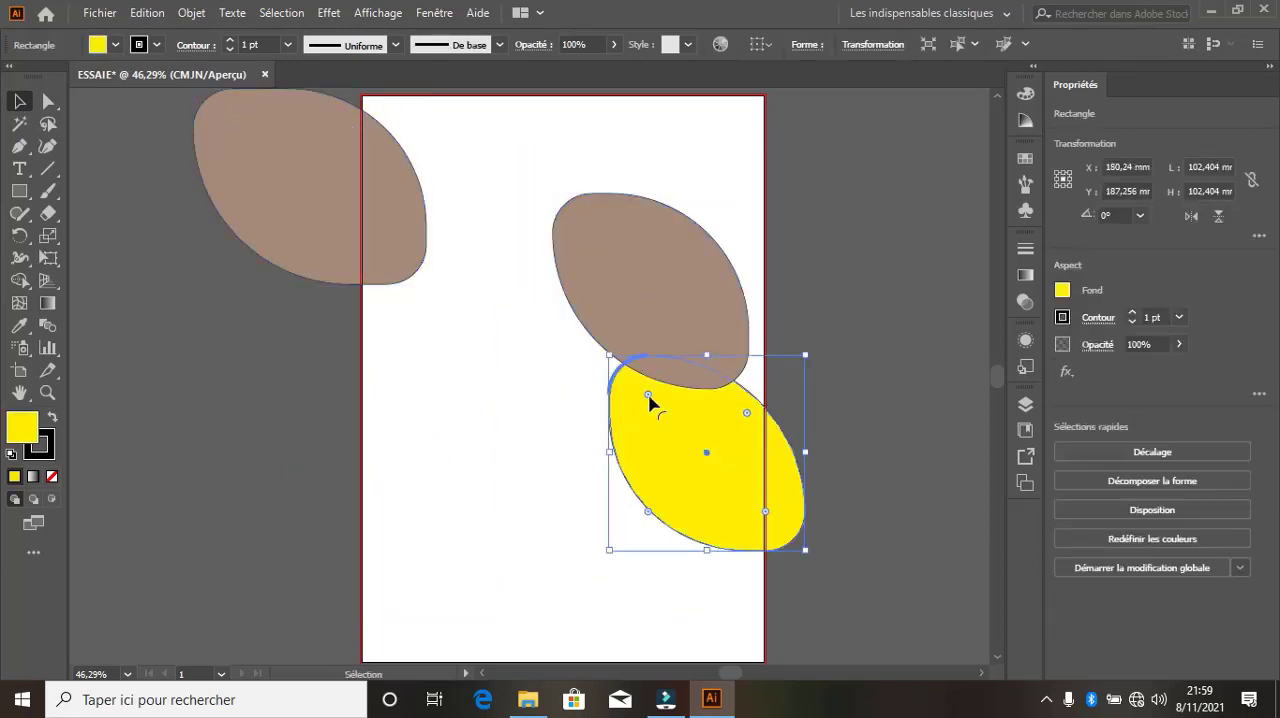
{"action": "left_click_drag", "start_coordinate": [650, 394], "coordinate": [602, 352]}
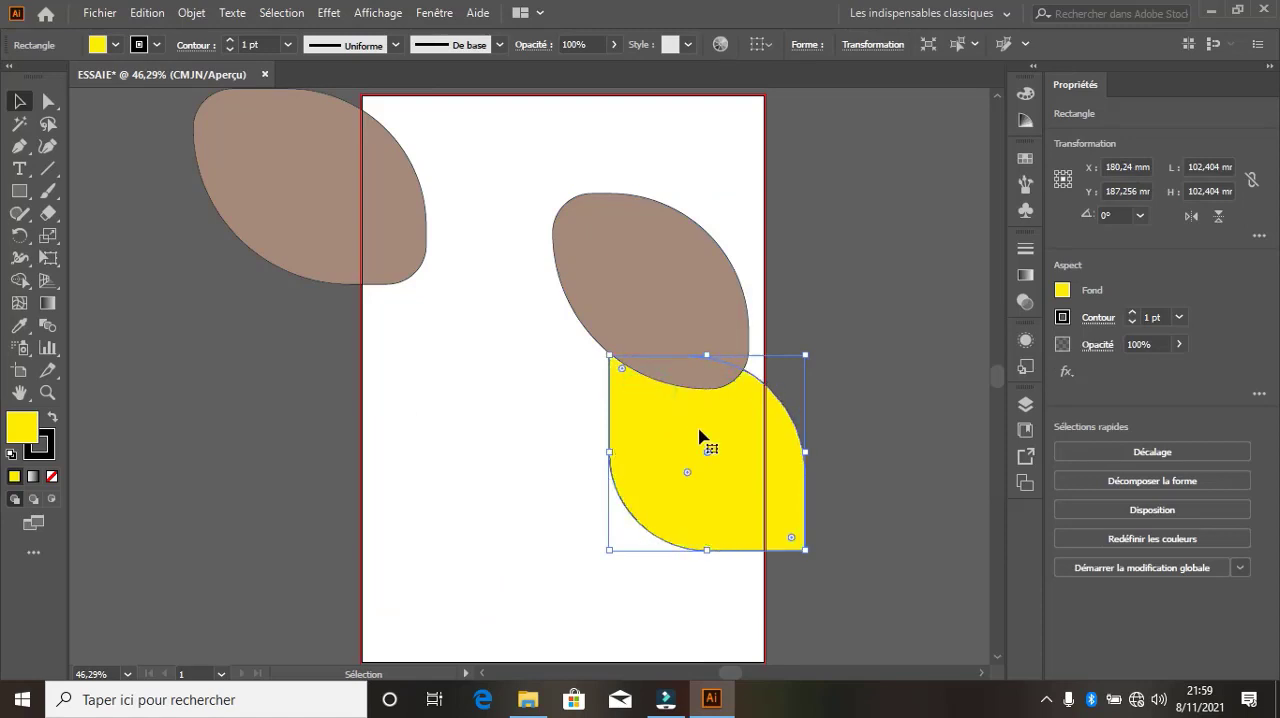
{"action": "left_click_drag", "start_coordinate": [703, 431], "coordinate": [590, 424]}
Pull the yellow shape's upper-left anchor point out to about X 22 mm, Y 113 mm with Direct Selection
{"action": "left_click", "coordinate": [48, 101]}
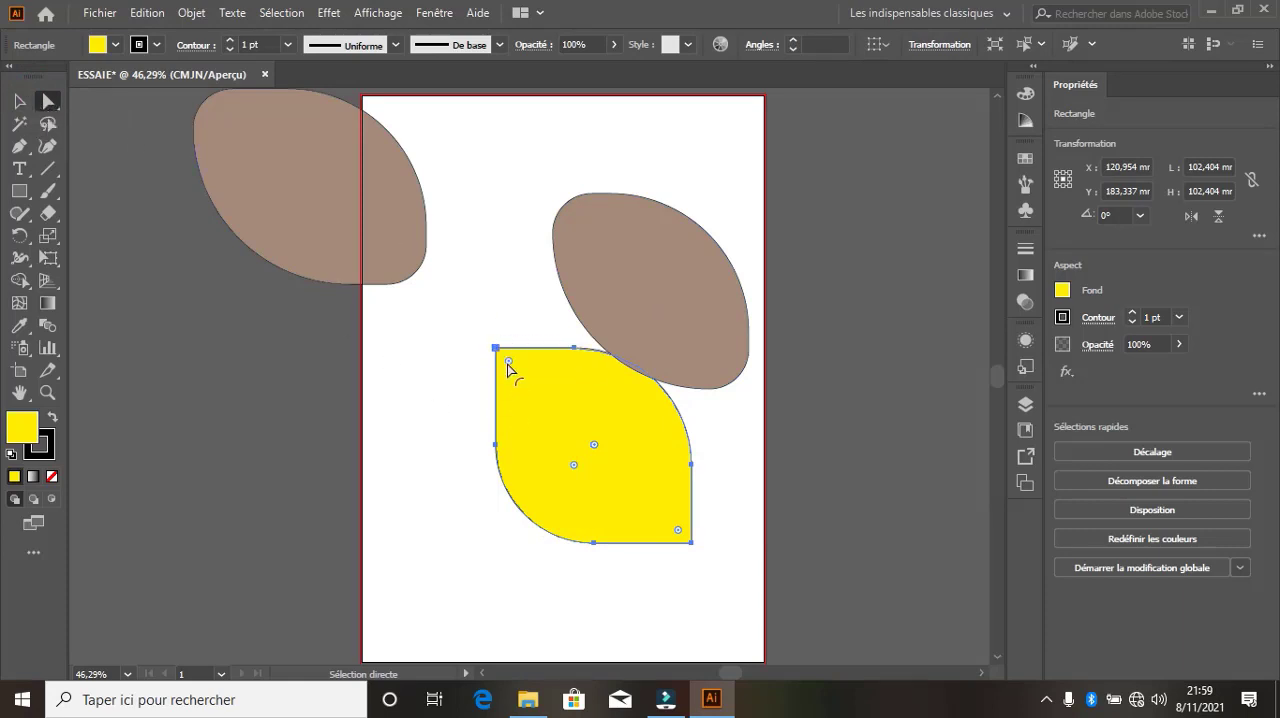
{"action": "left_click_drag", "start_coordinate": [497, 348], "coordinate": [403, 311]}
Stretch the yellow shape to about 162 mm high and move it to about X 53 mm, Y 190 mm
{"action": "left_click", "coordinate": [19, 101]}
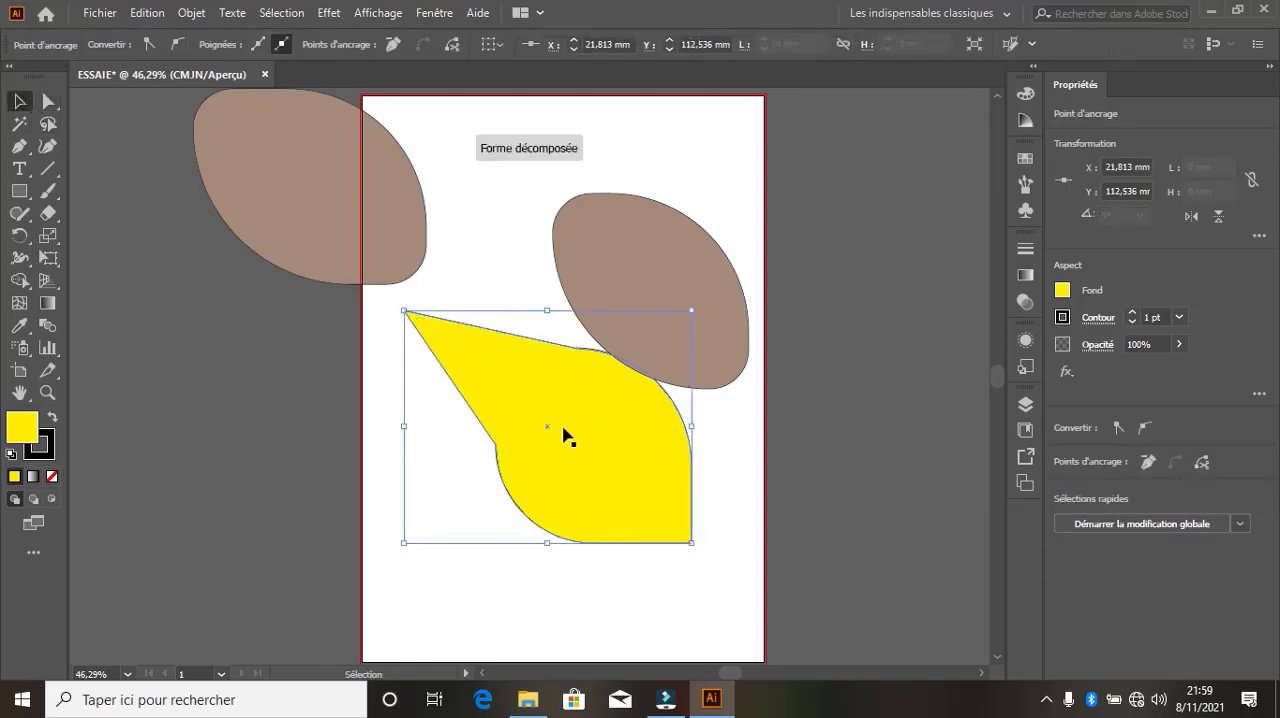
{"action": "left_click_drag", "start_coordinate": [414, 318], "coordinate": [432, 386]}
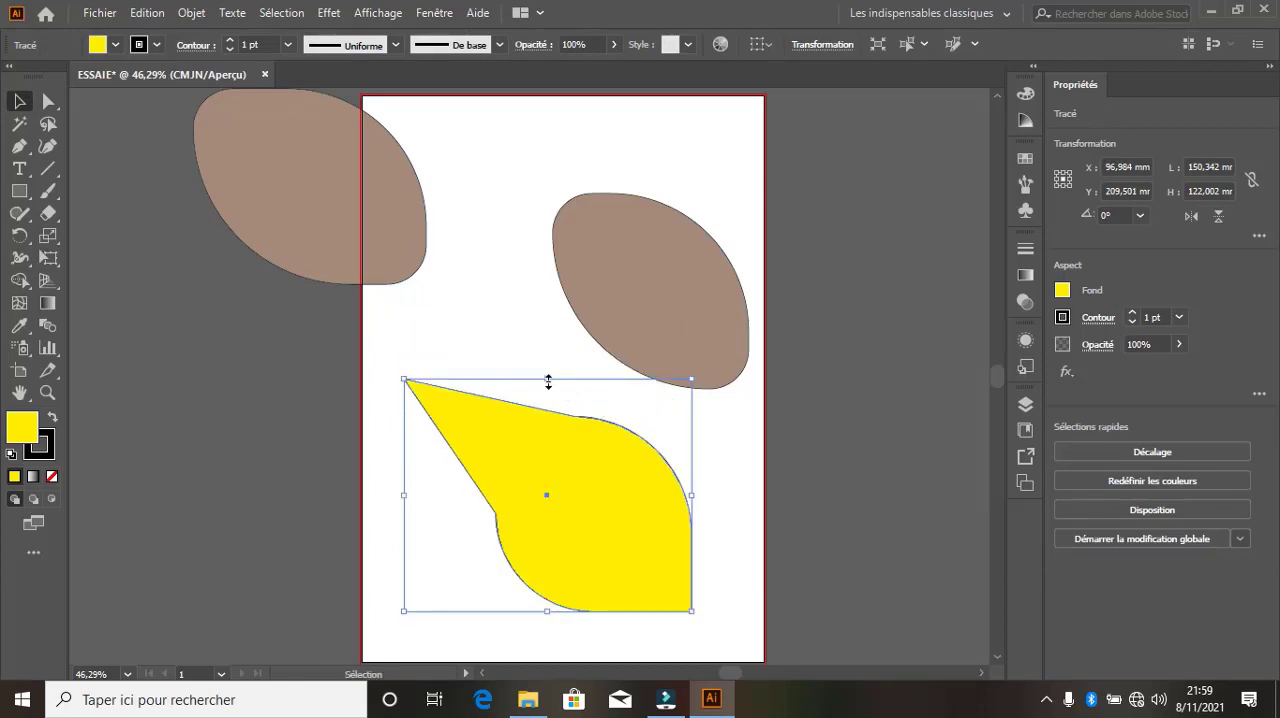
{"action": "left_click_drag", "start_coordinate": [546, 376], "coordinate": [594, 303]}
{"action": "left_click_drag", "start_coordinate": [594, 464], "coordinate": [510, 464]}
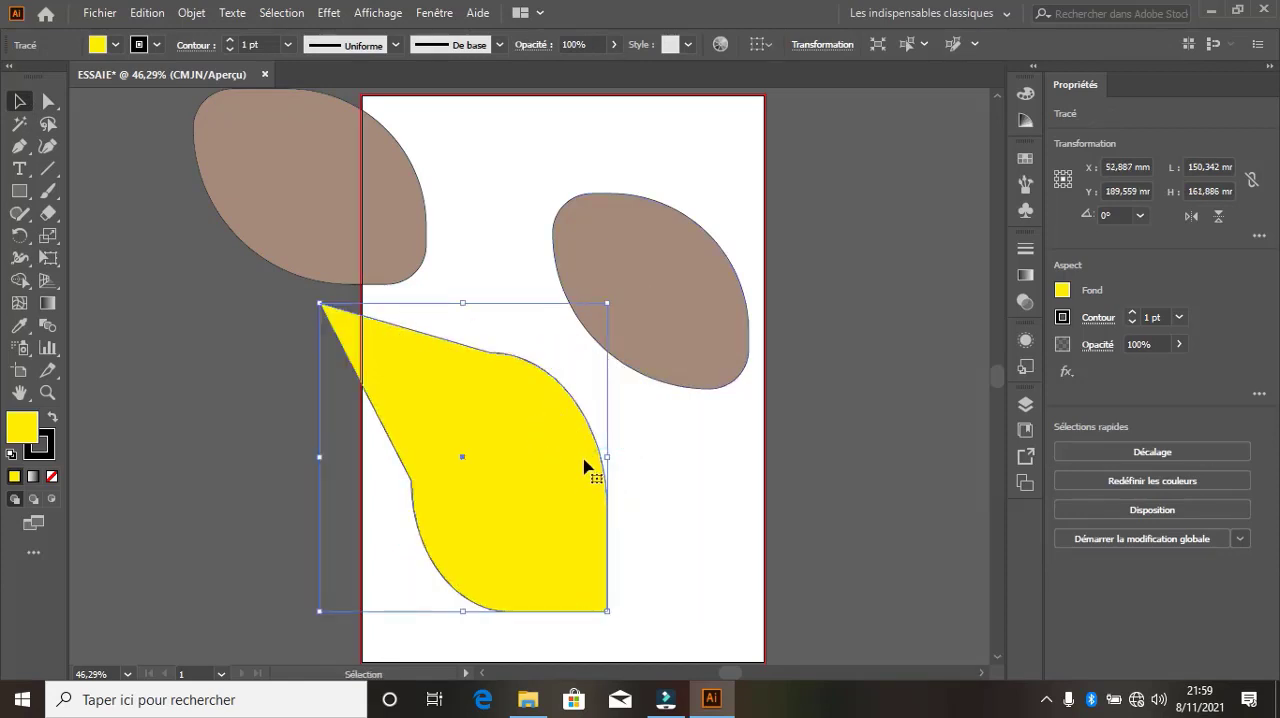
Round the corners of the yellow shape to about 7 mm with Direct Selection
{"action": "left_click", "coordinate": [48, 101]}
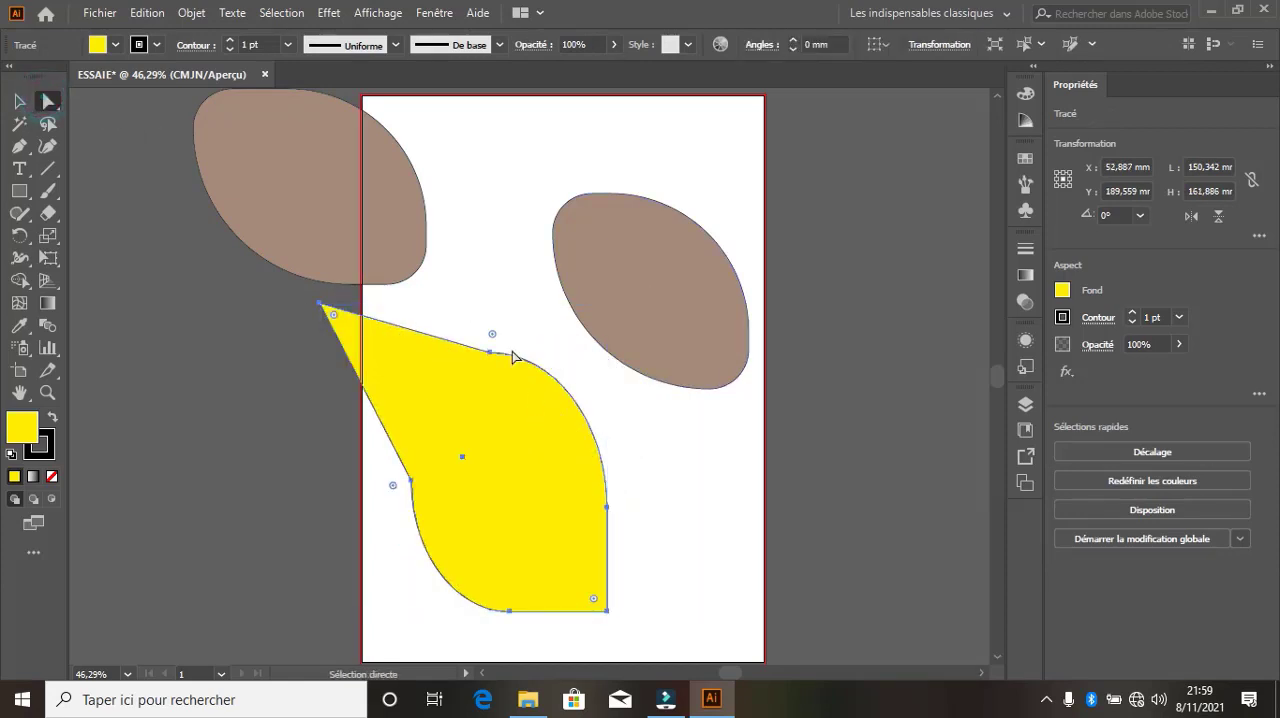
{"action": "left_click_drag", "start_coordinate": [495, 336], "coordinate": [627, 373]}
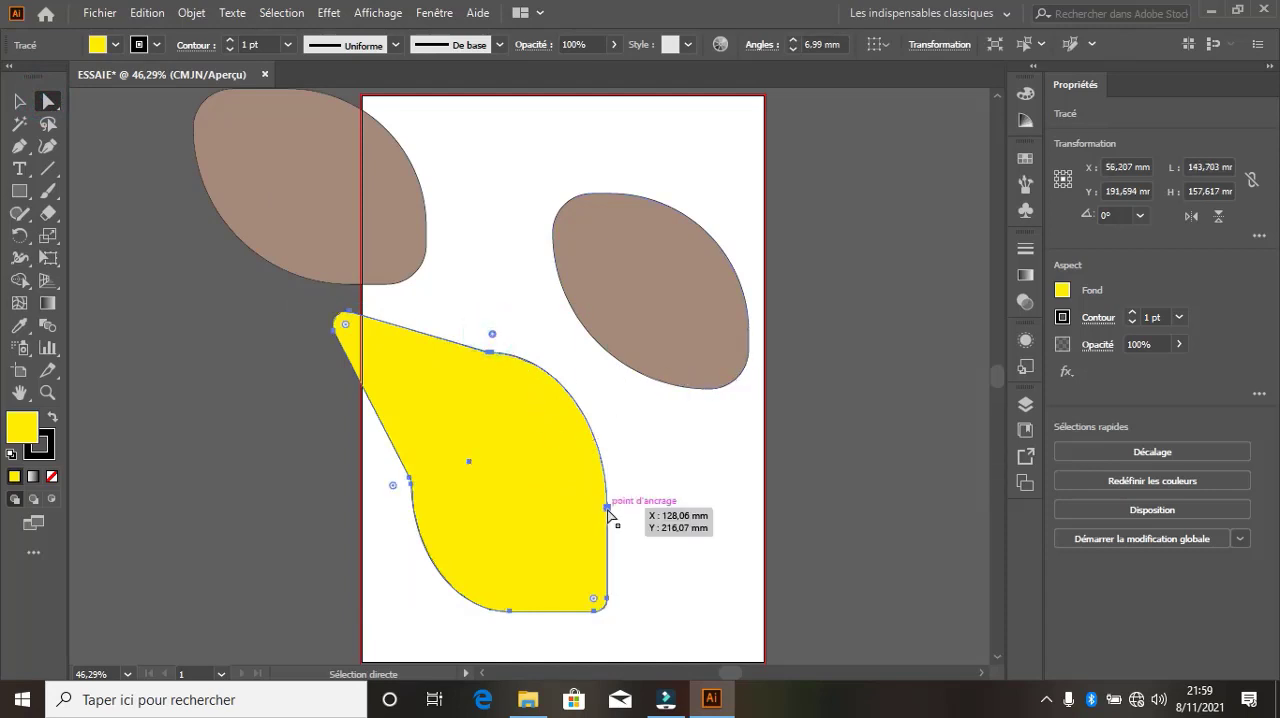
Pull the yellow shape's right-hand anchor point to about X 184 mm, Y 170 mm and bend its upper curve downward
{"action": "left_click_drag", "start_coordinate": [606, 507], "coordinate": [712, 418]}
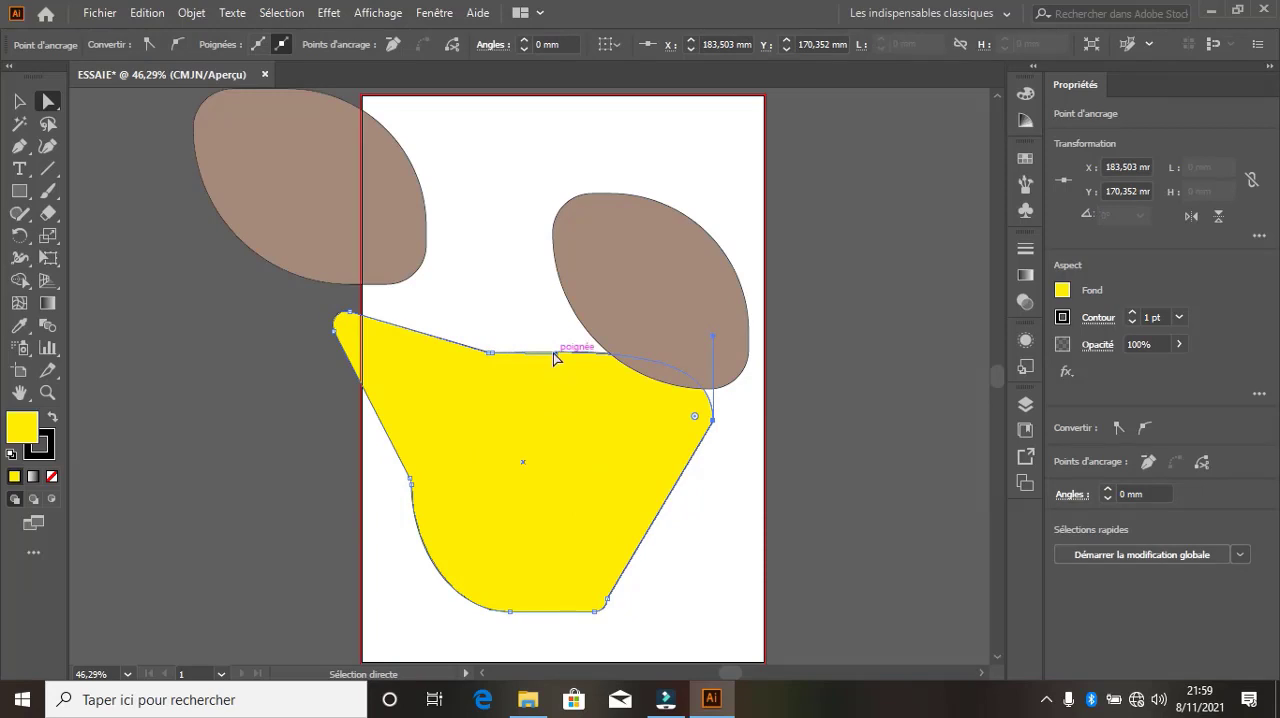
{"action": "left_click_drag", "start_coordinate": [554, 352], "coordinate": [555, 423]}
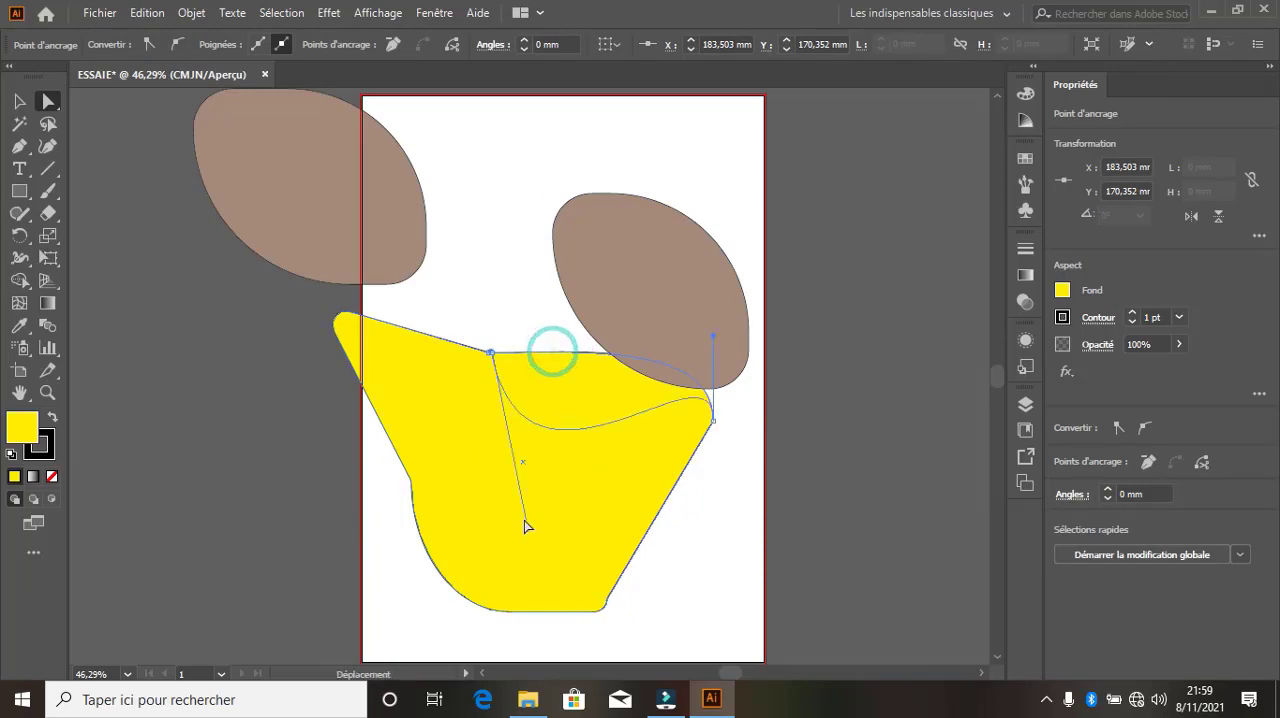
Move the yellow shape up to about X 111 mm, Y 105 mm, and delete all the shapes in the document
{"action": "left_click", "coordinate": [19, 101]}
{"action": "left_click_drag", "start_coordinate": [506, 497], "coordinate": [559, 332]}
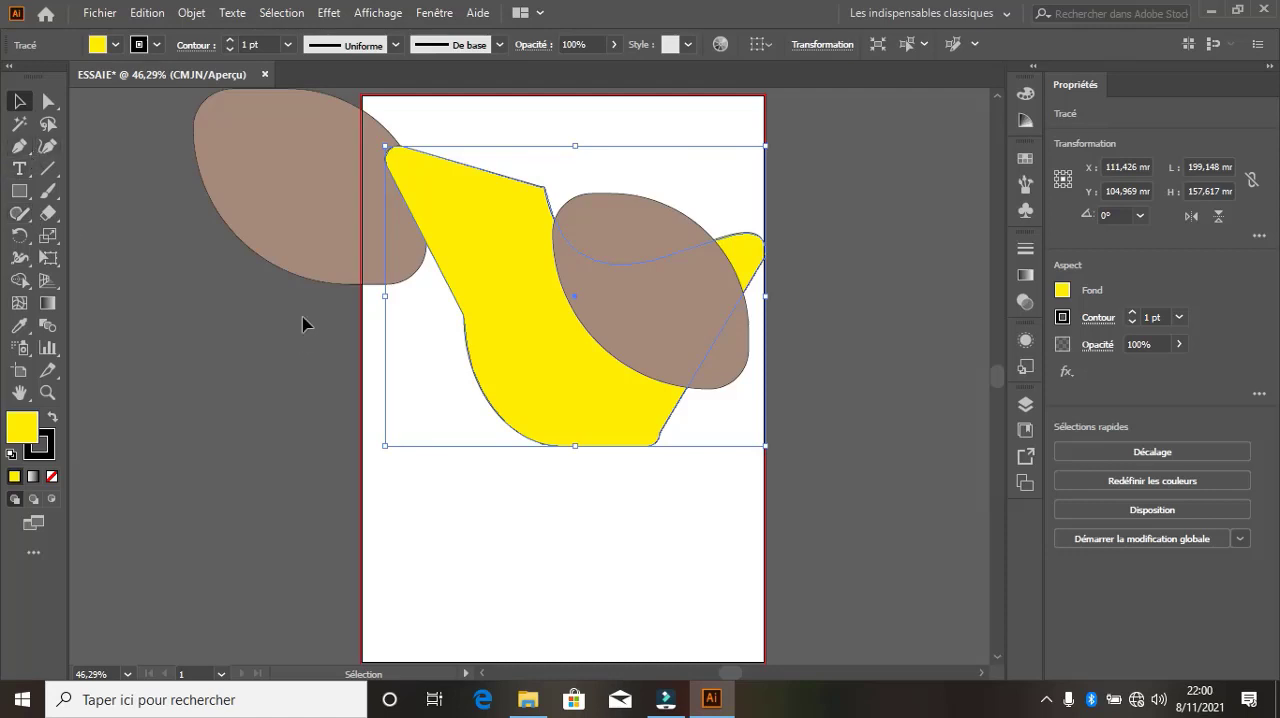
{"action": "left_click", "coordinate": [810, 511]}
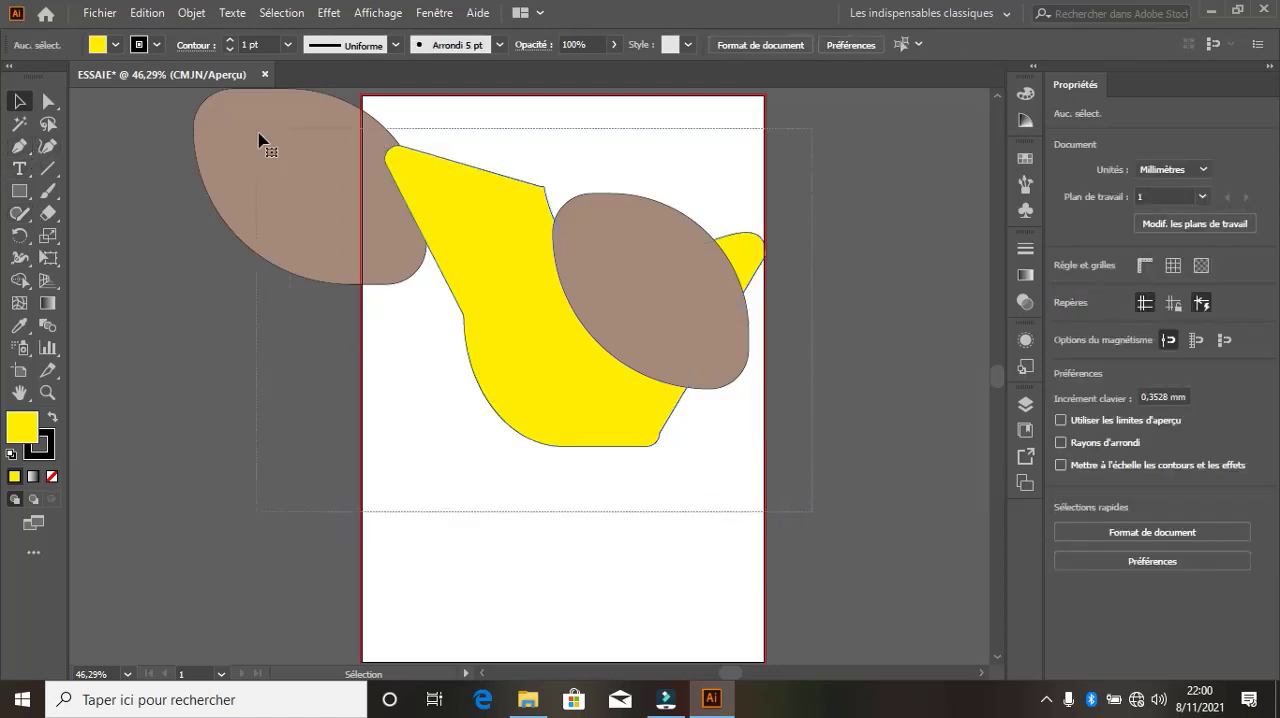
{"action": "key", "text": "ctrl+a"}
{"action": "key", "text": "Delete"}
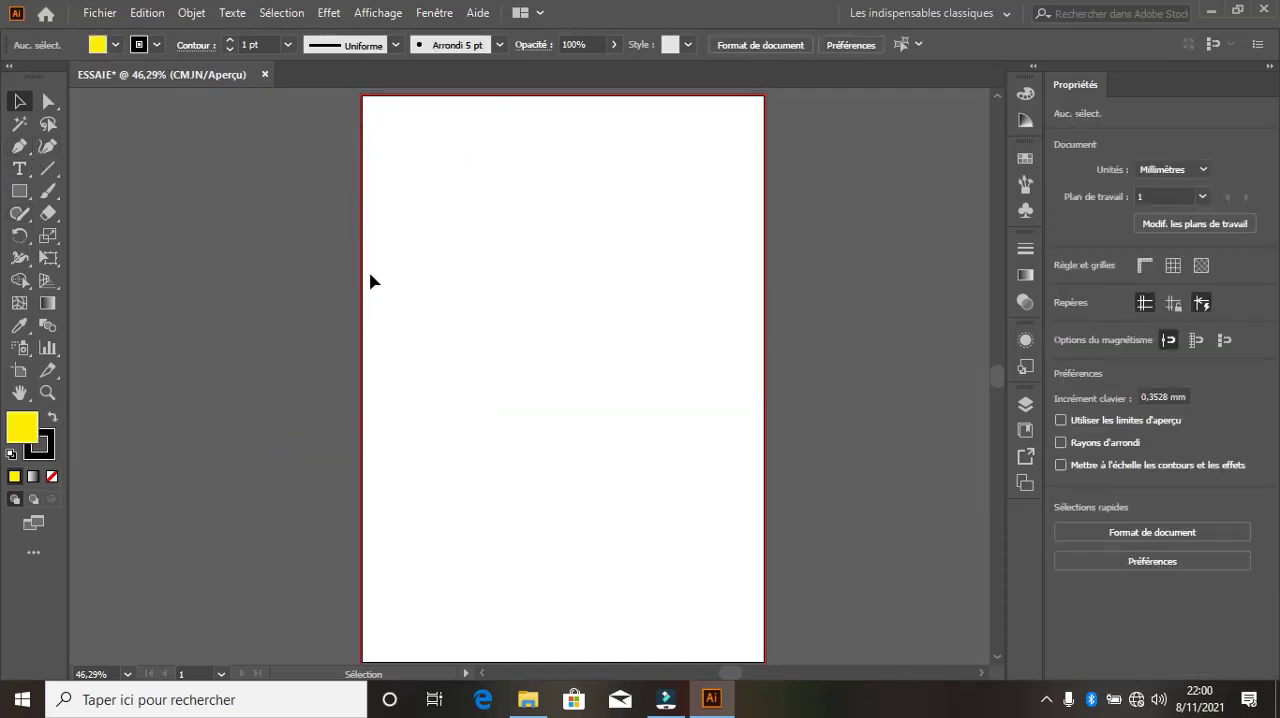
Draw a closed, unfilled Pen path about 142 by 93 mm from the page's left edge, with one arched and one straight side
{"action": "left_click", "coordinate": [421, 270]}
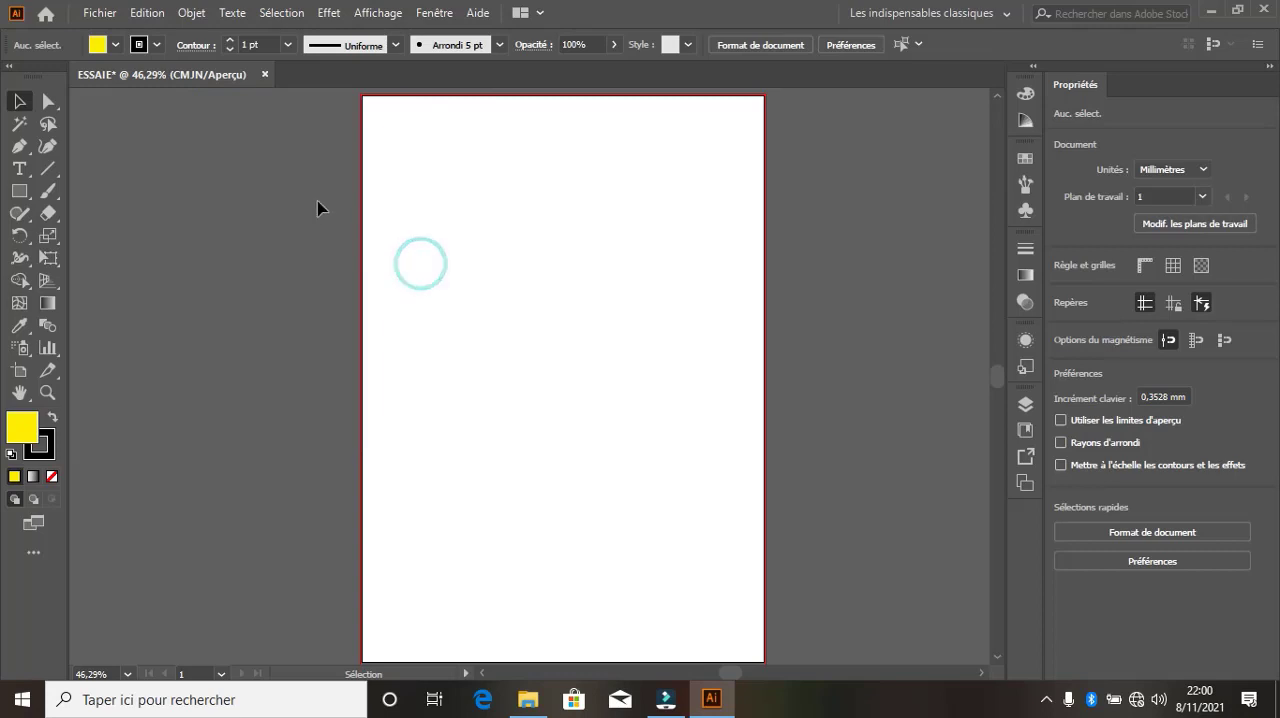
{"action": "left_click", "coordinate": [27, 155]}
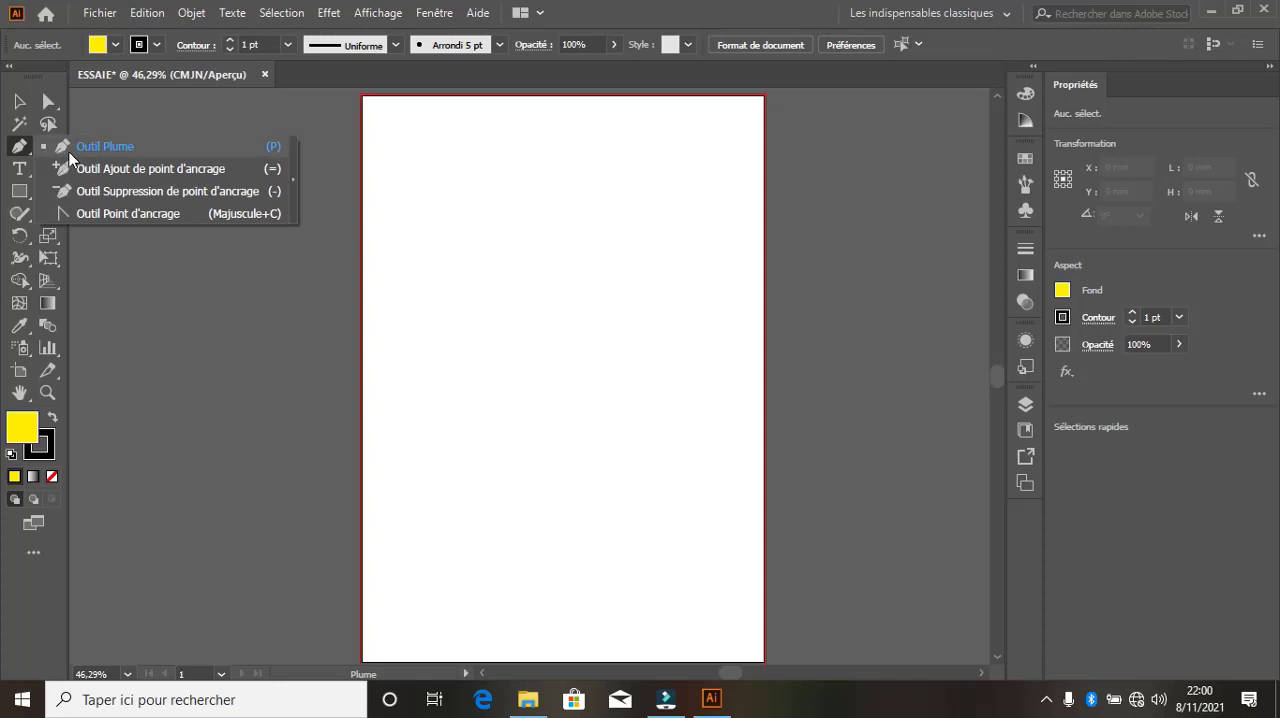
{"action": "left_click", "coordinate": [67, 147]}
{"action": "left_click", "coordinate": [362, 195]}
{"action": "left_click_drag", "start_coordinate": [634, 354], "coordinate": [611, 608]}
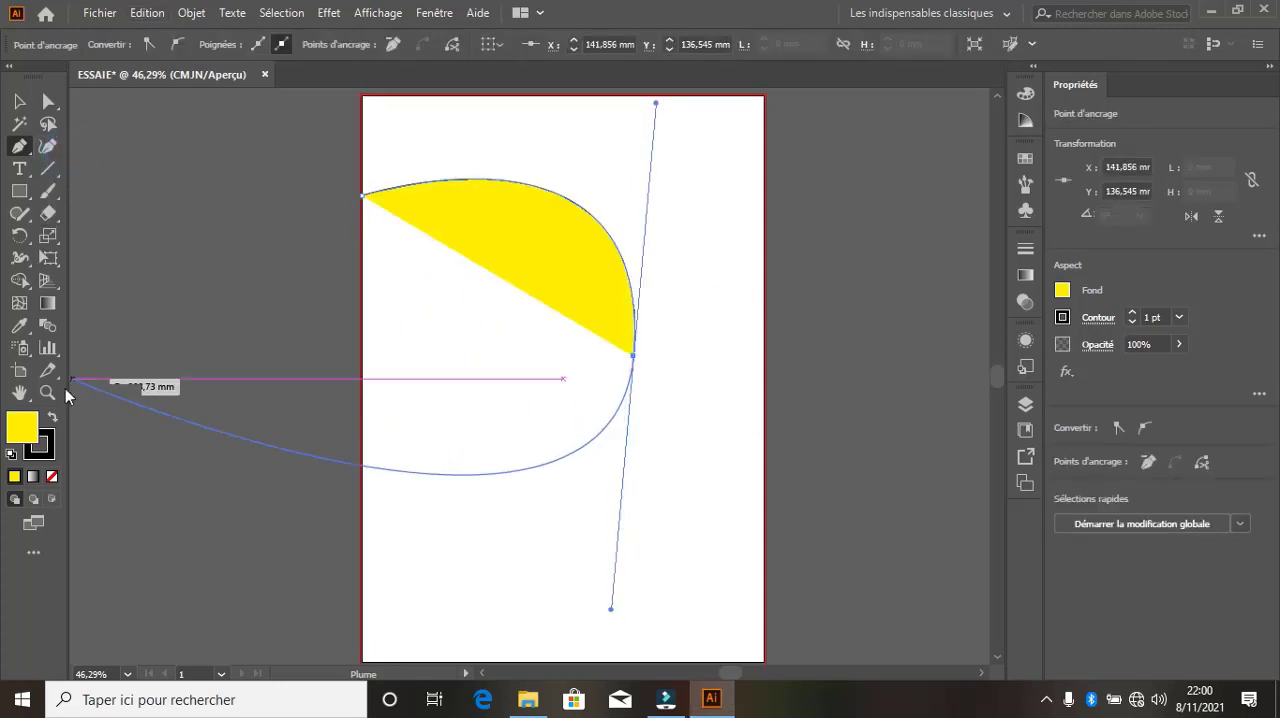
{"action": "left_click", "coordinate": [52, 476]}
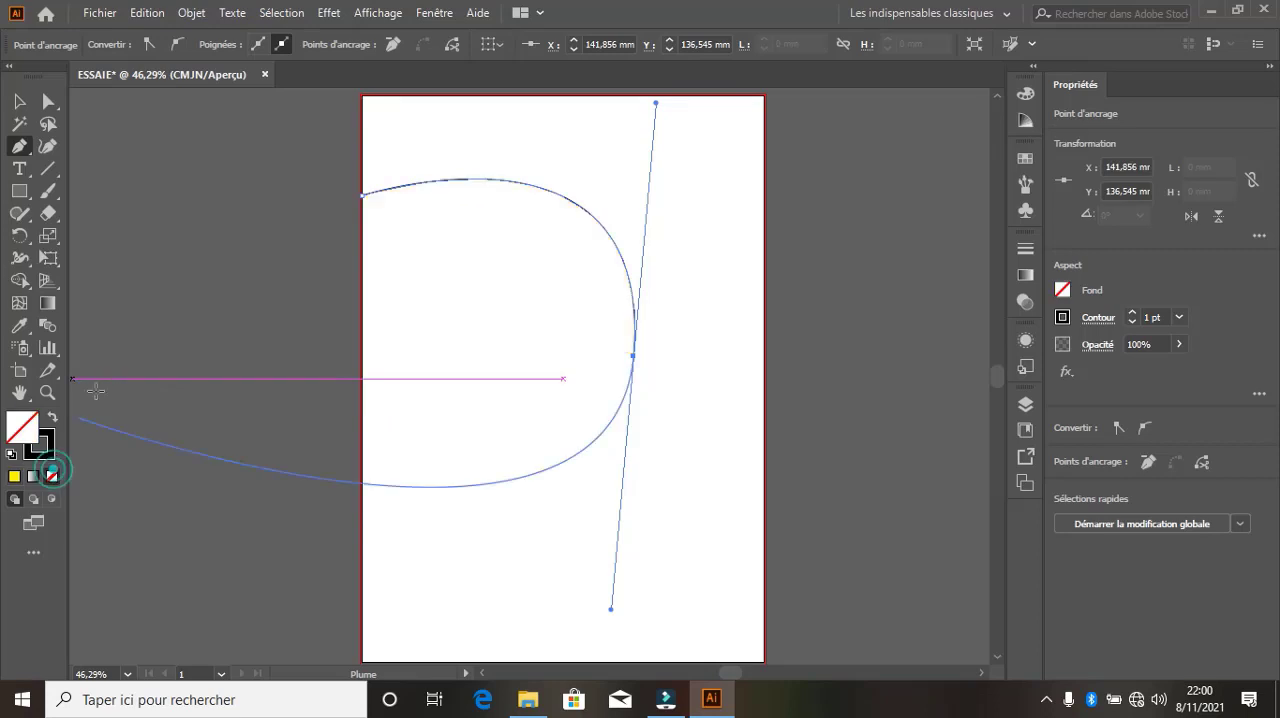
{"action": "left_click", "coordinate": [633, 355]}
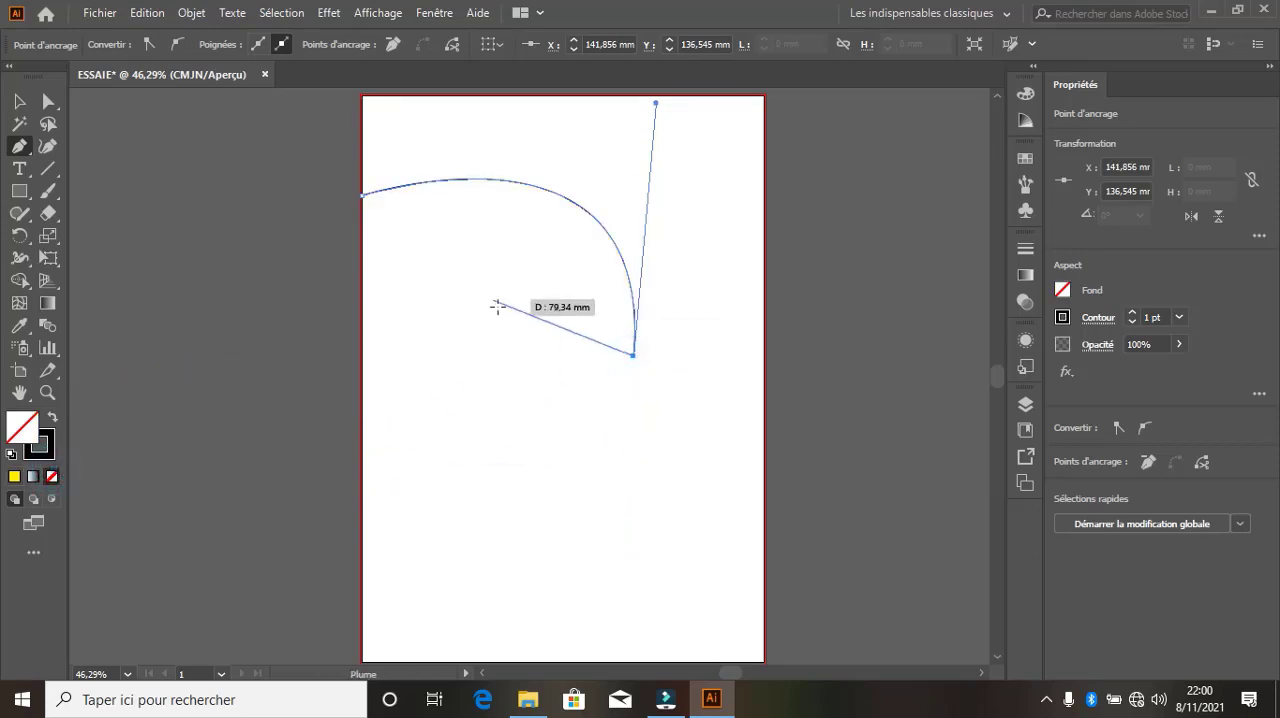
{"action": "left_click", "coordinate": [362, 195]}
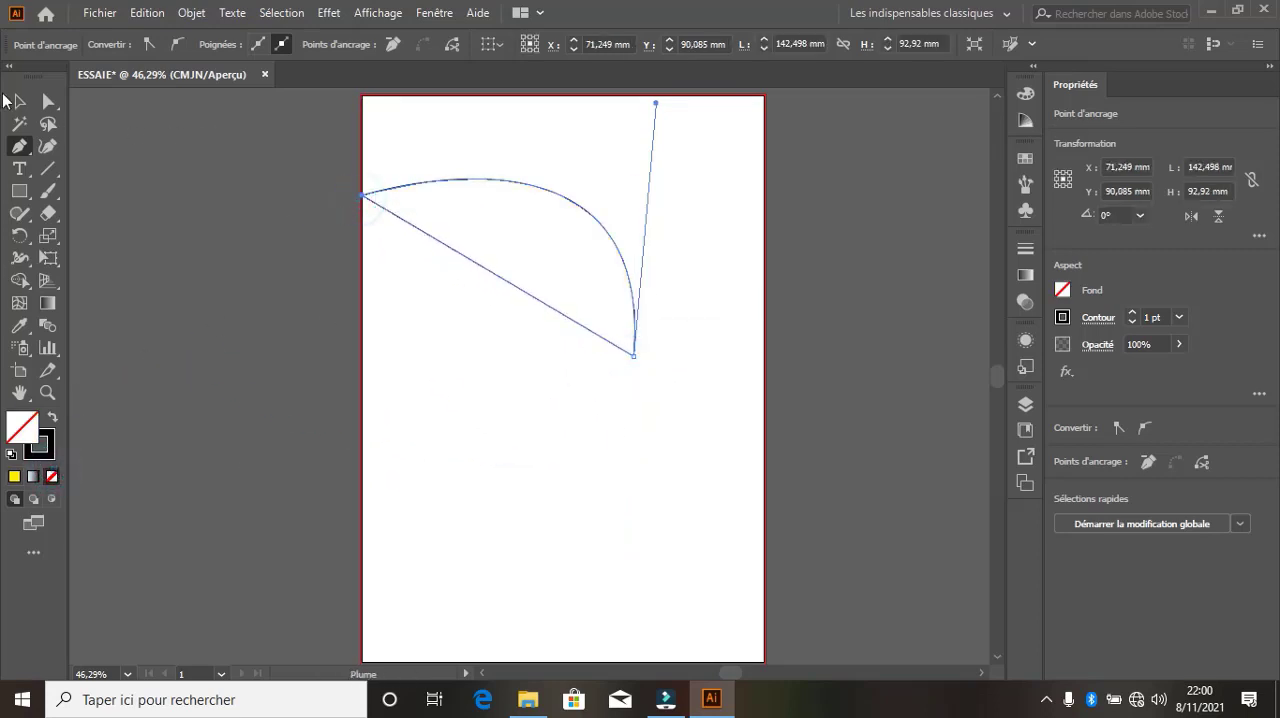
Select the closed Pen shape by its outline and delete it
{"action": "left_click", "coordinate": [21, 101]}
{"action": "left_click", "coordinate": [476, 245]}
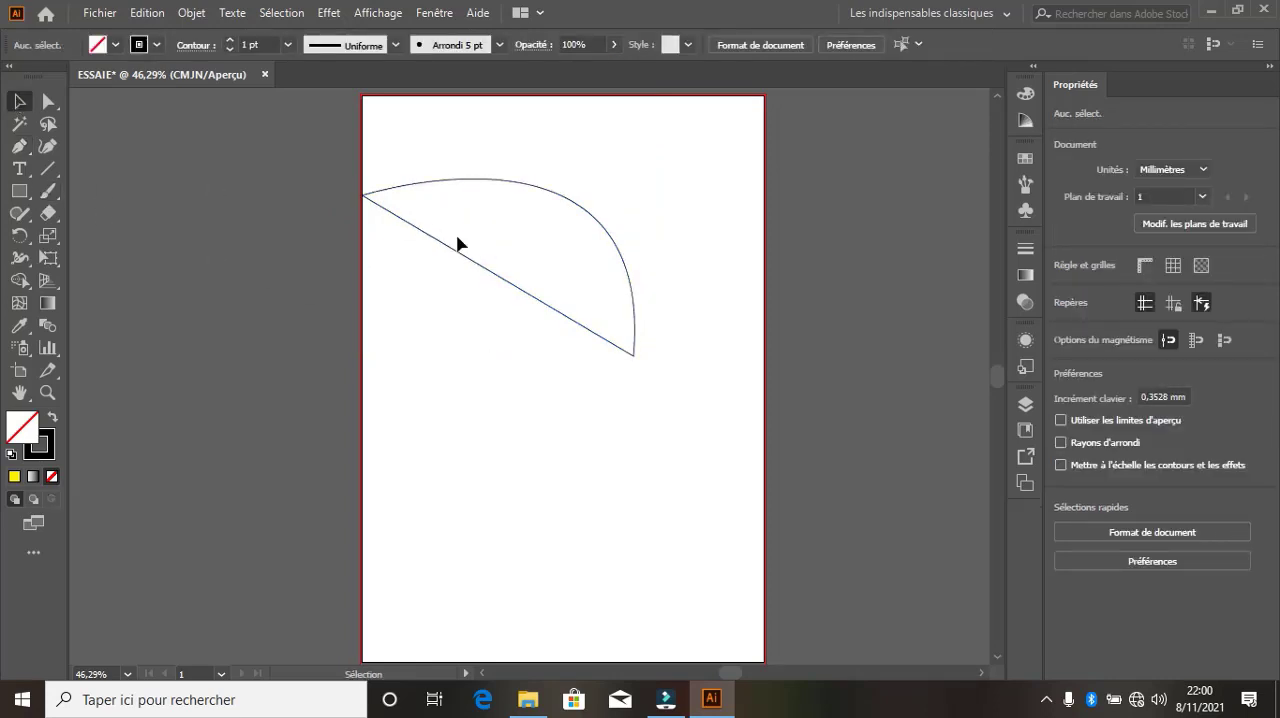
{"action": "left_click", "coordinate": [491, 263]}
{"action": "left_click_drag", "start_coordinate": [500, 286], "coordinate": [578, 242]}
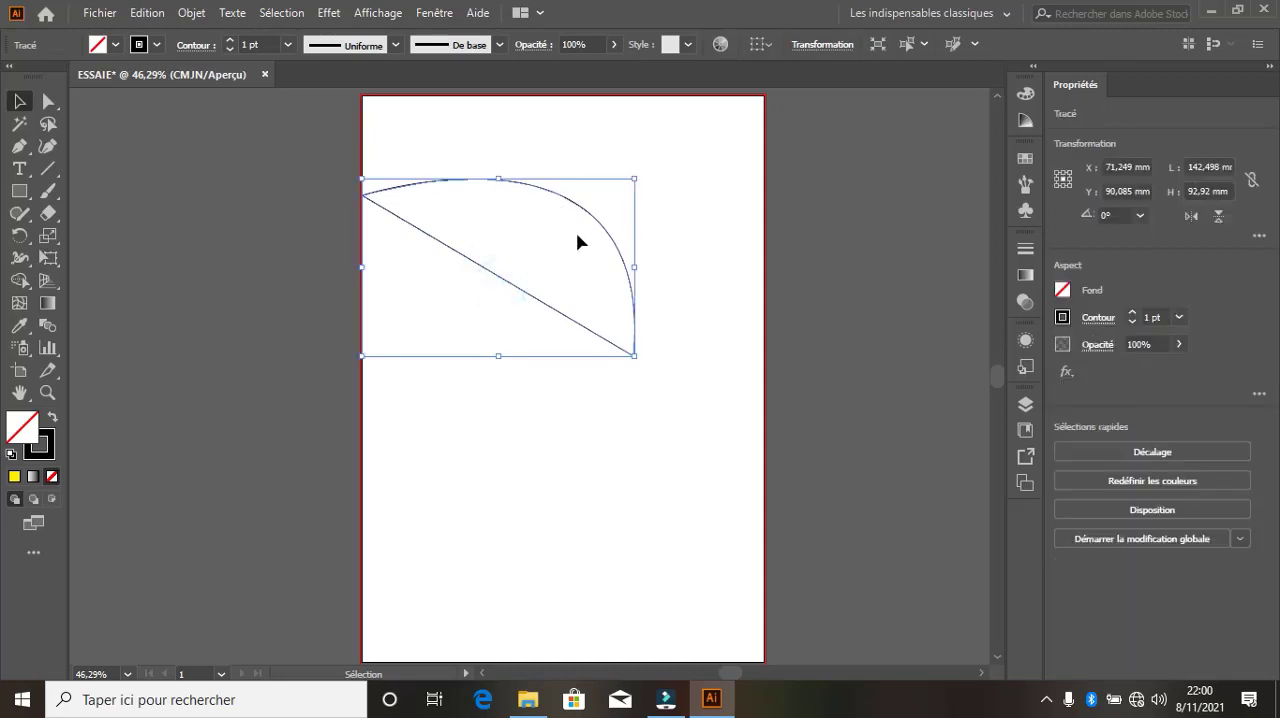
{"action": "key", "text": "Delete"}
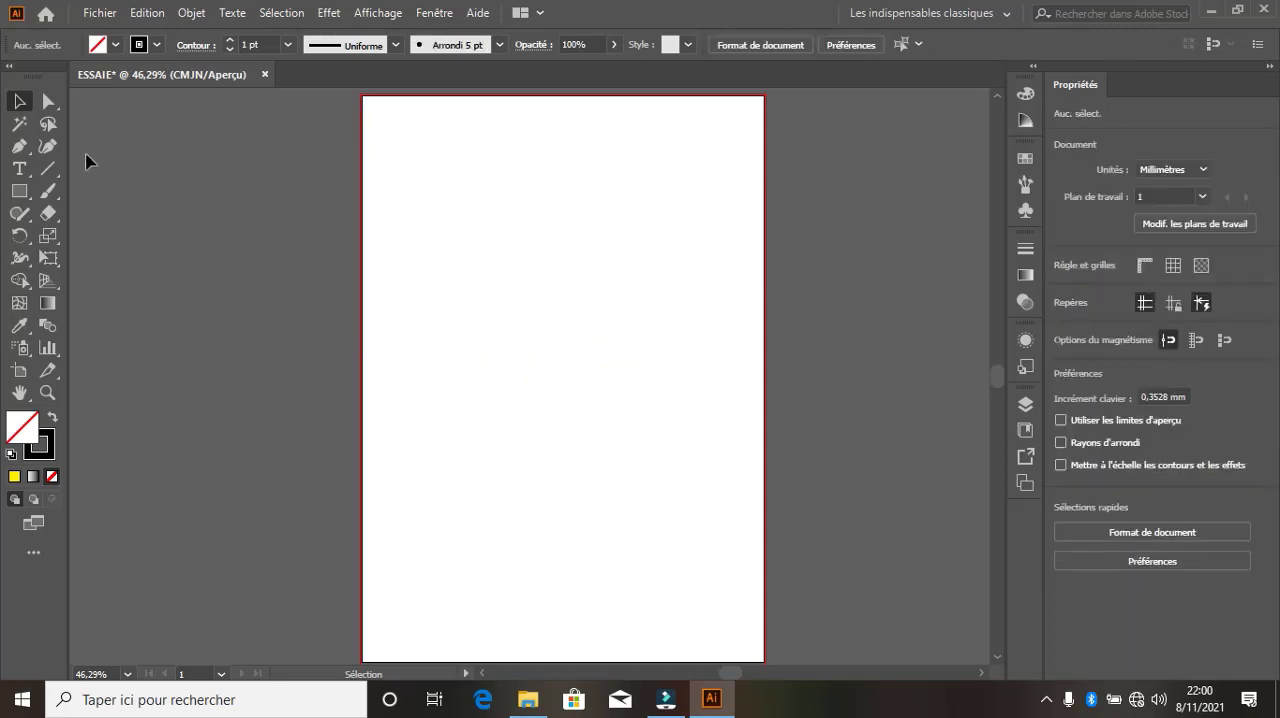
Start an unfilled Pen curve at about X 35, Y 57 mm, with anchors at about X 173, Y 129 mm and X 69, Y 206 mm
{"action": "left_click", "coordinate": [19, 146]}
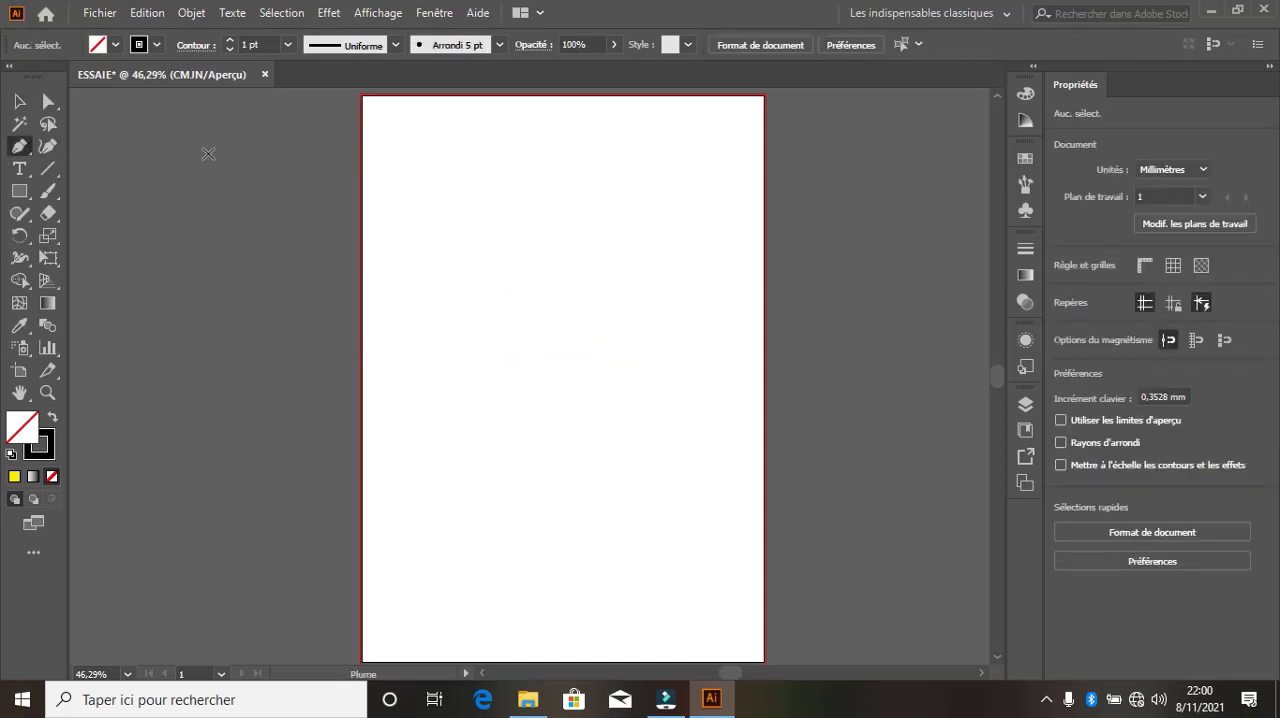
{"action": "left_click", "coordinate": [115, 46]}
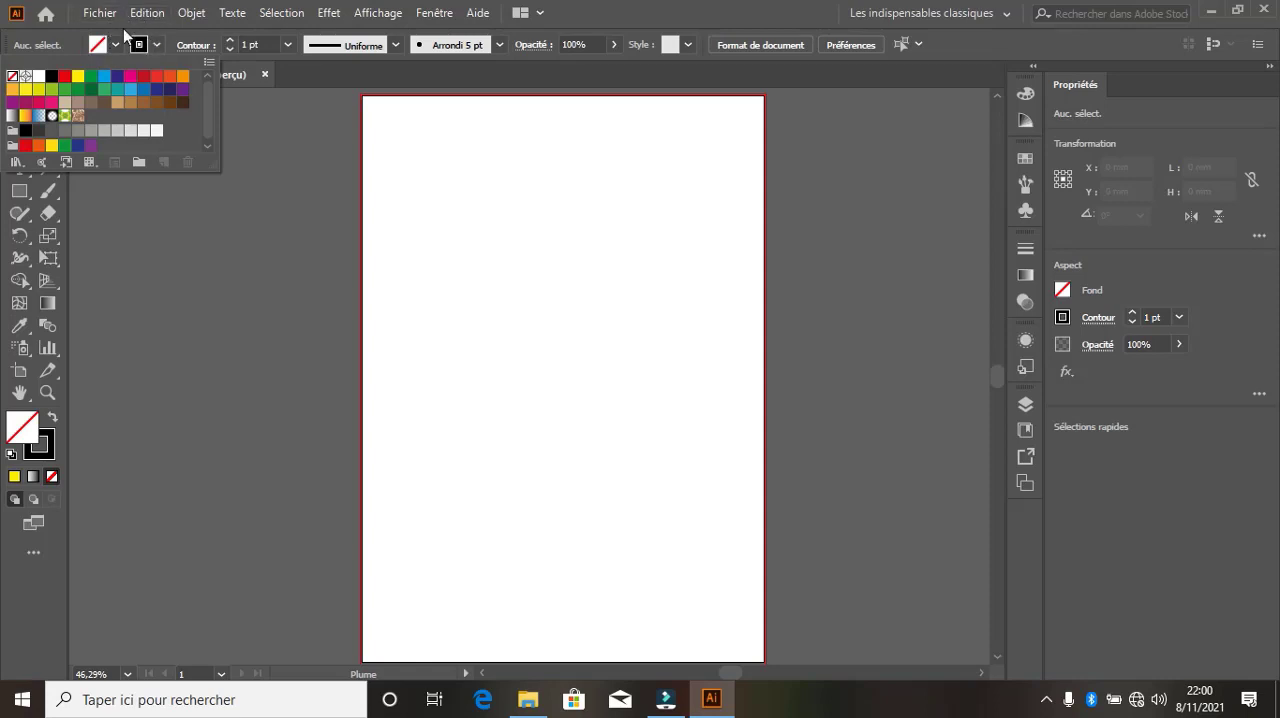
{"action": "left_click", "coordinate": [116, 45]}
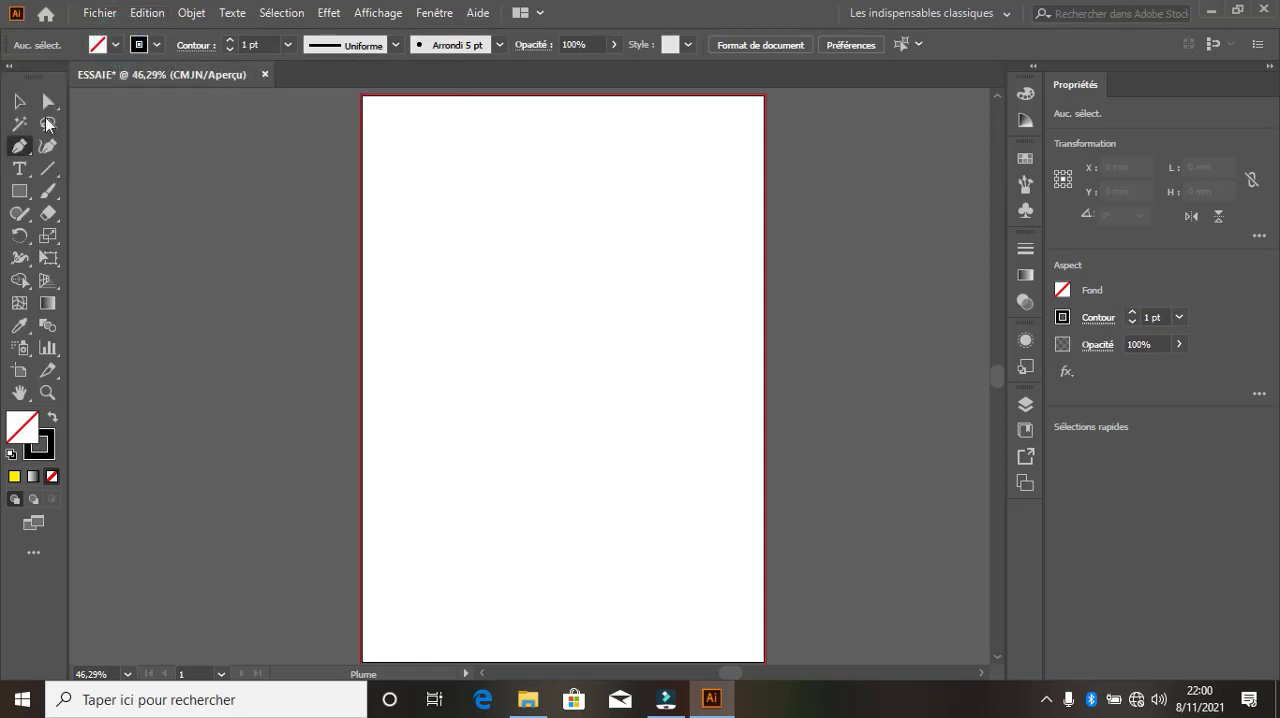
{"action": "left_click", "coordinate": [21, 146]}
{"action": "left_click", "coordinate": [428, 204]}
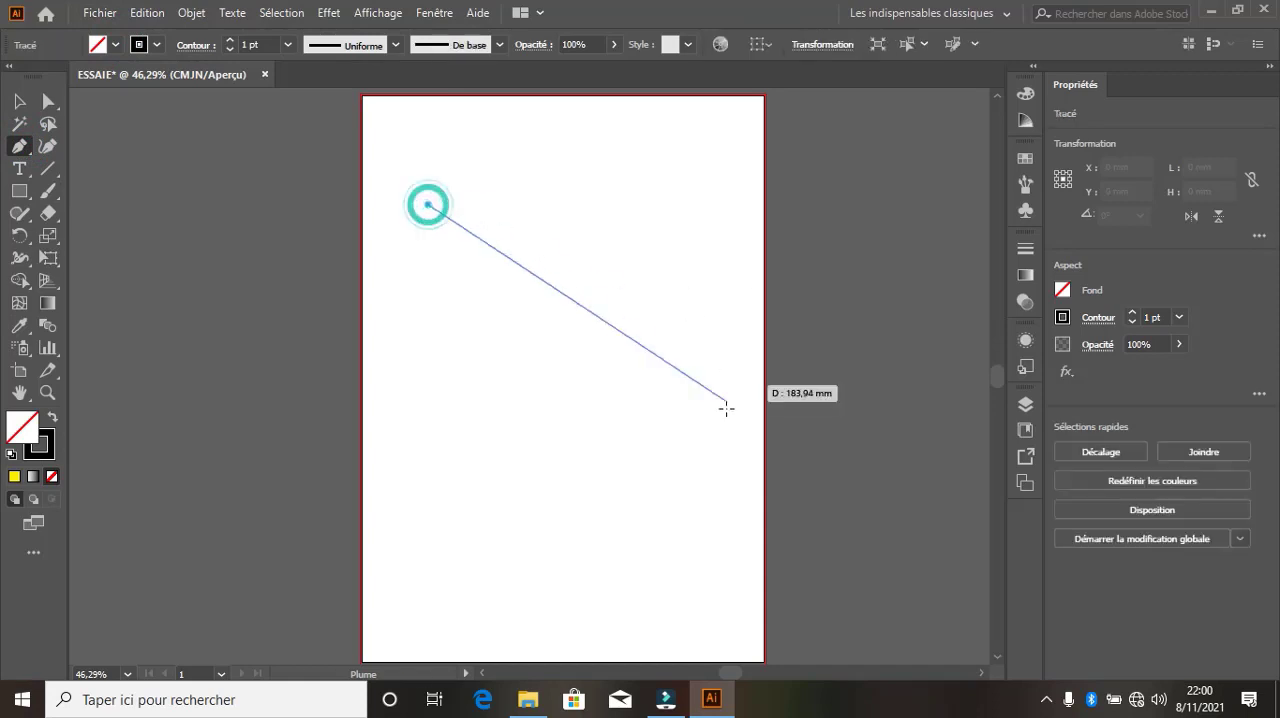
{"action": "left_click_drag", "start_coordinate": [690, 346], "coordinate": [701, 558]}
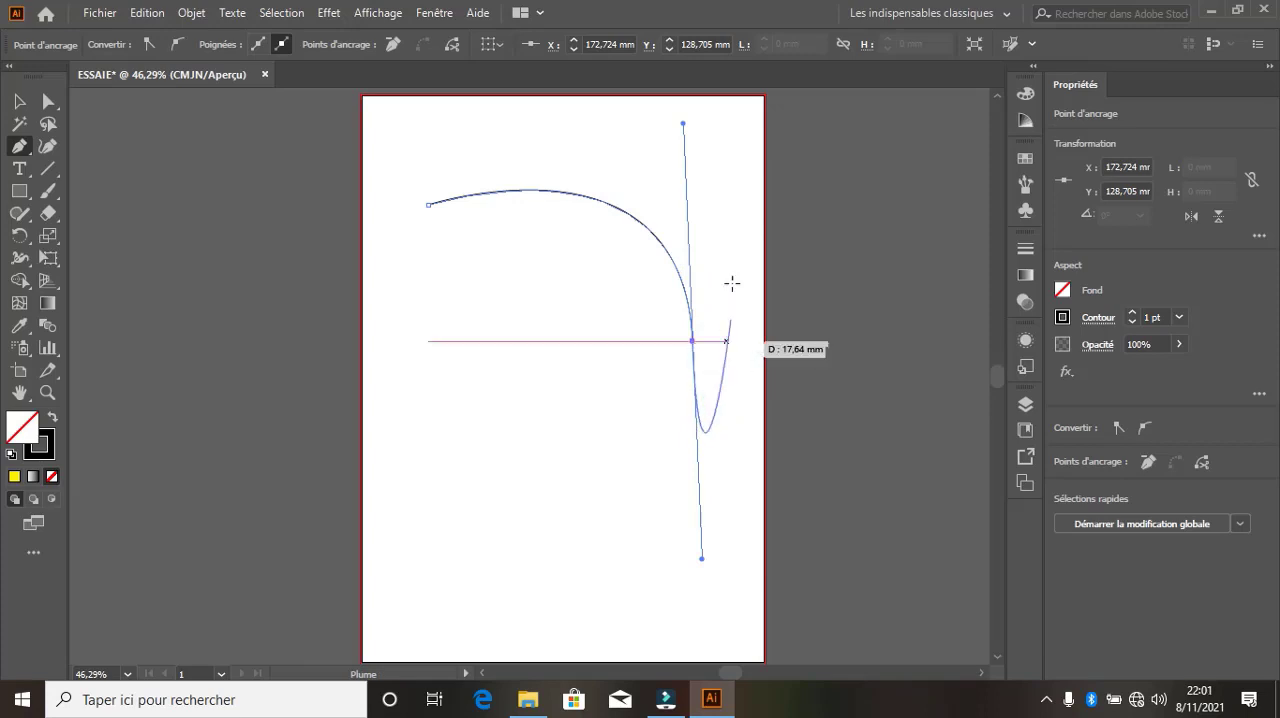
{"action": "left_click", "coordinate": [692, 341]}
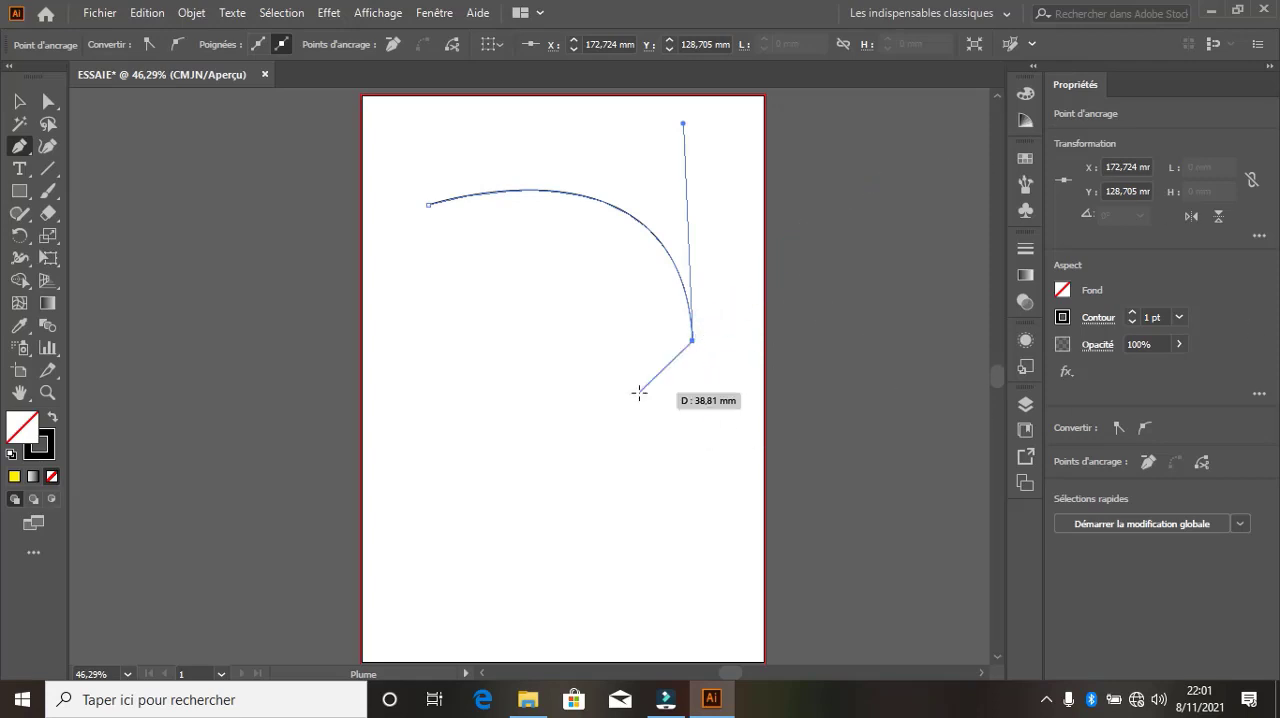
{"action": "left_click_drag", "start_coordinate": [494, 488], "coordinate": [306, 453]}
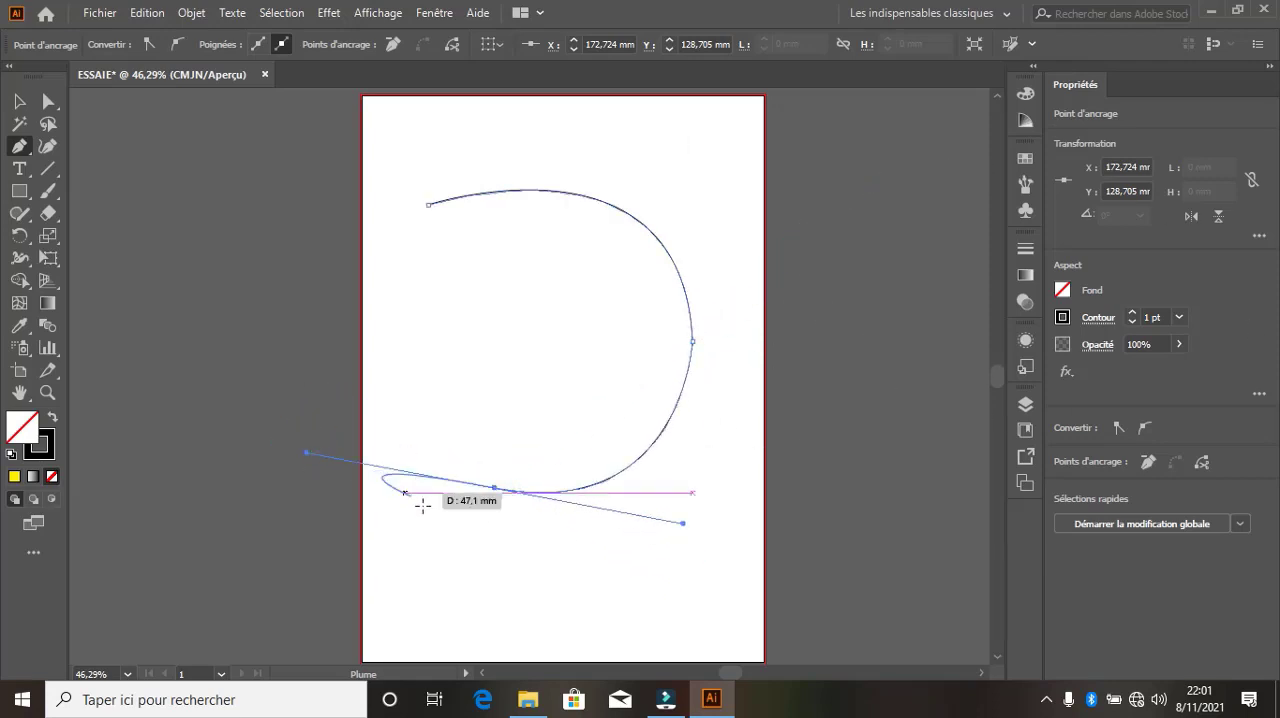
{"action": "left_click", "coordinate": [494, 488]}
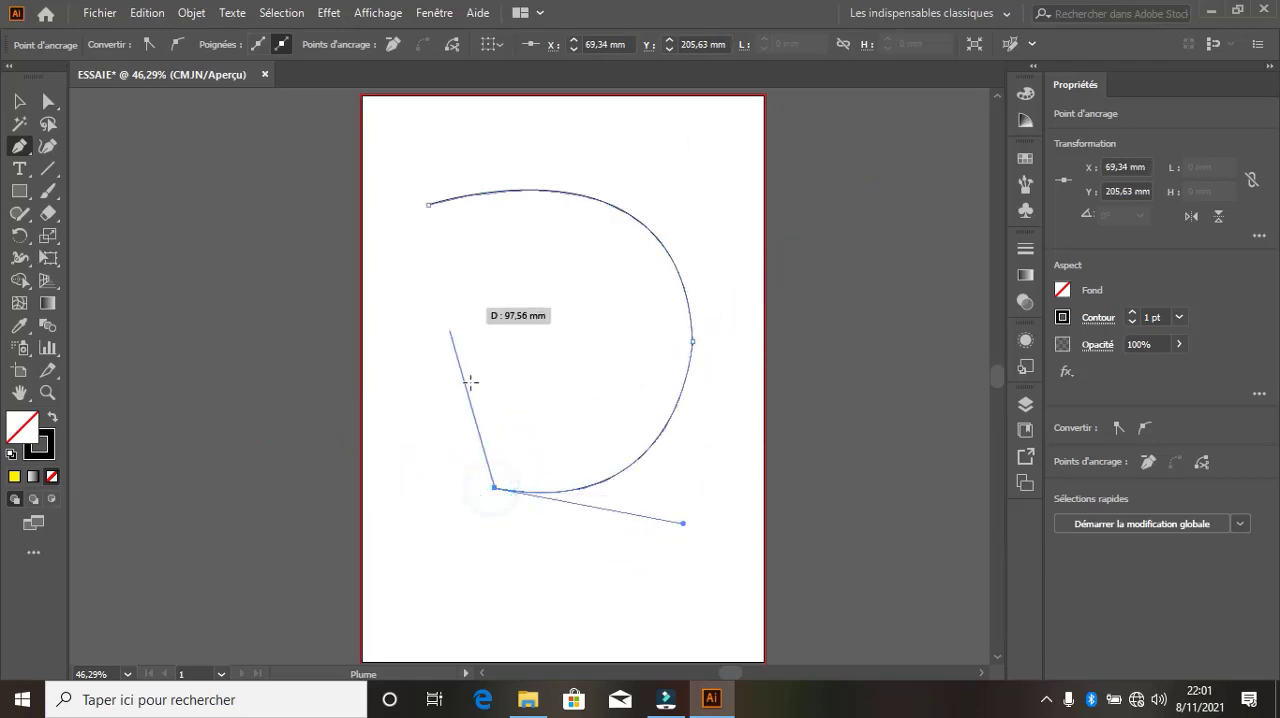
Close the Pen path into a crescent with curved anchors at about X 30, Y 143 mm and X 105, Y 109 mm
{"action": "left_click_drag", "start_coordinate": [420, 369], "coordinate": [417, 268]}
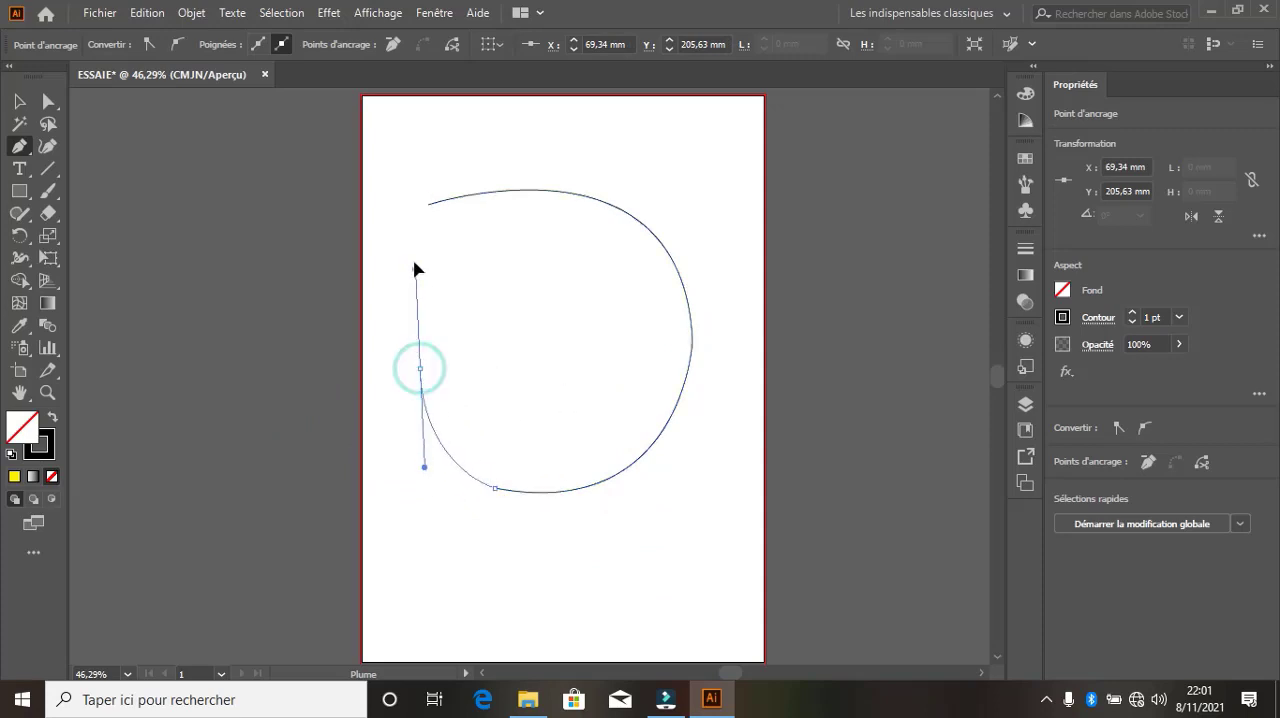
{"action": "left_click", "coordinate": [420, 369]}
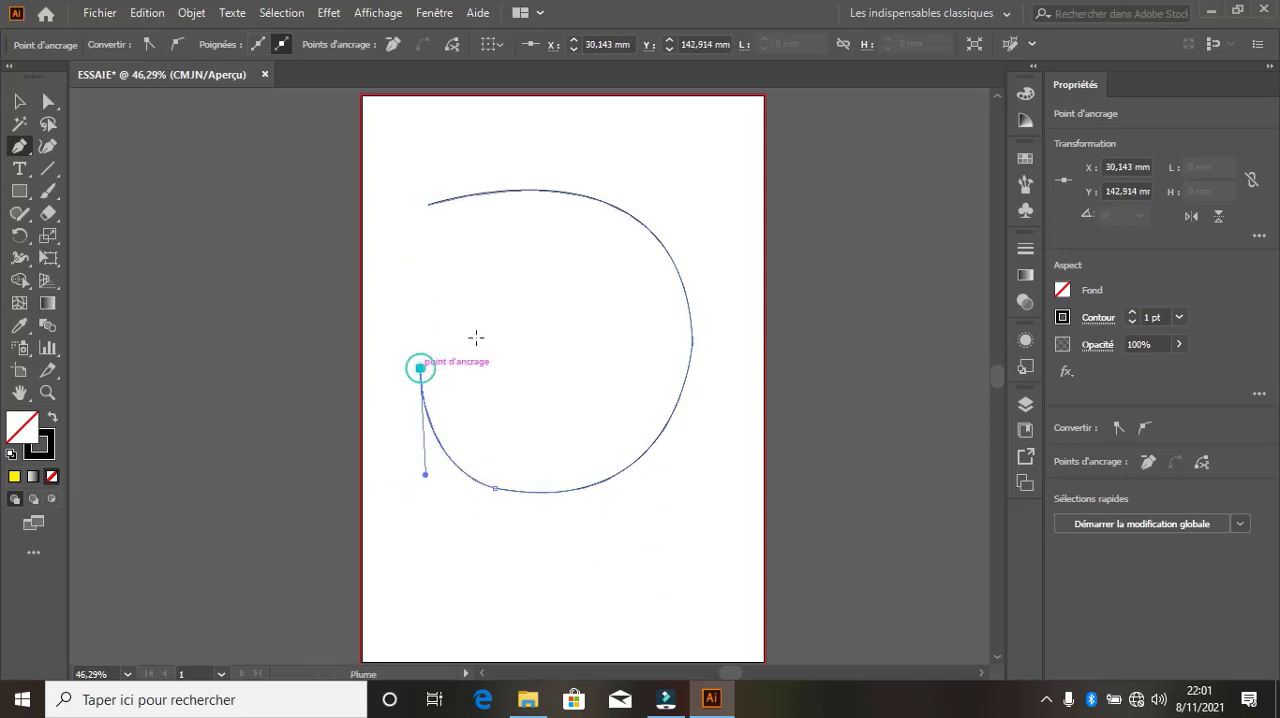
{"action": "left_click_drag", "start_coordinate": [562, 302], "coordinate": [562, 245]}
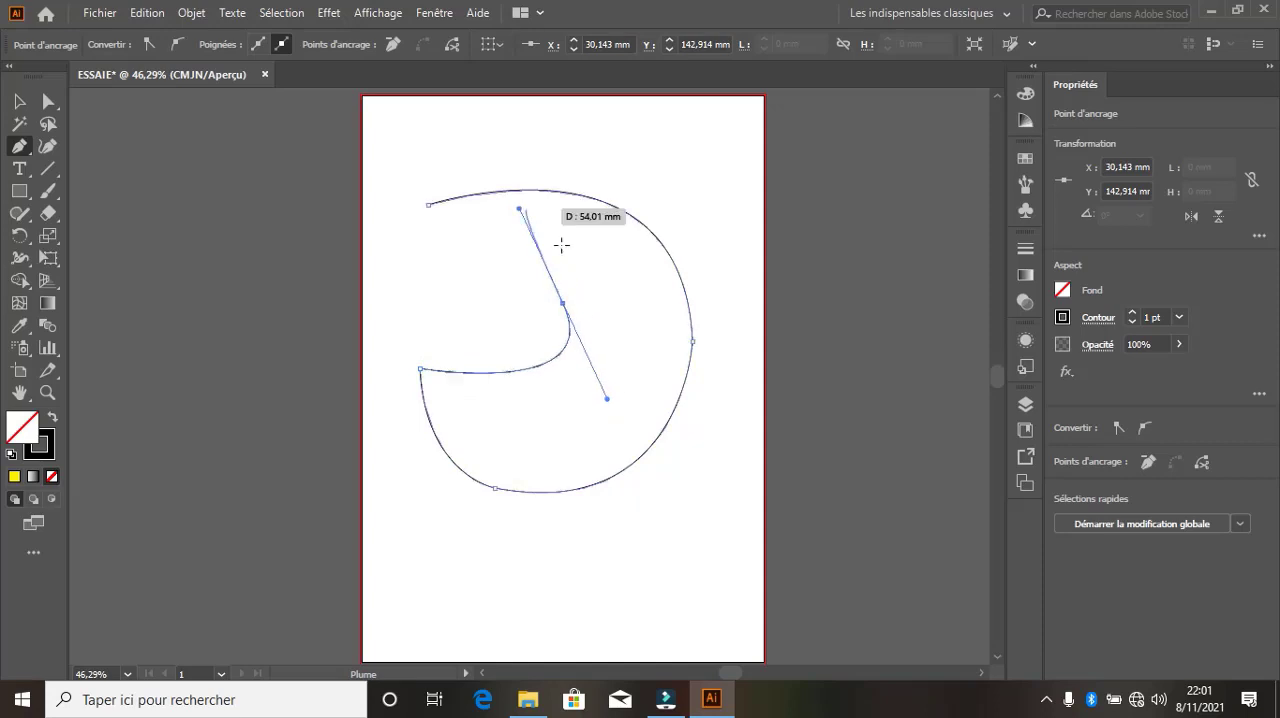
{"action": "left_click", "coordinate": [563, 300]}
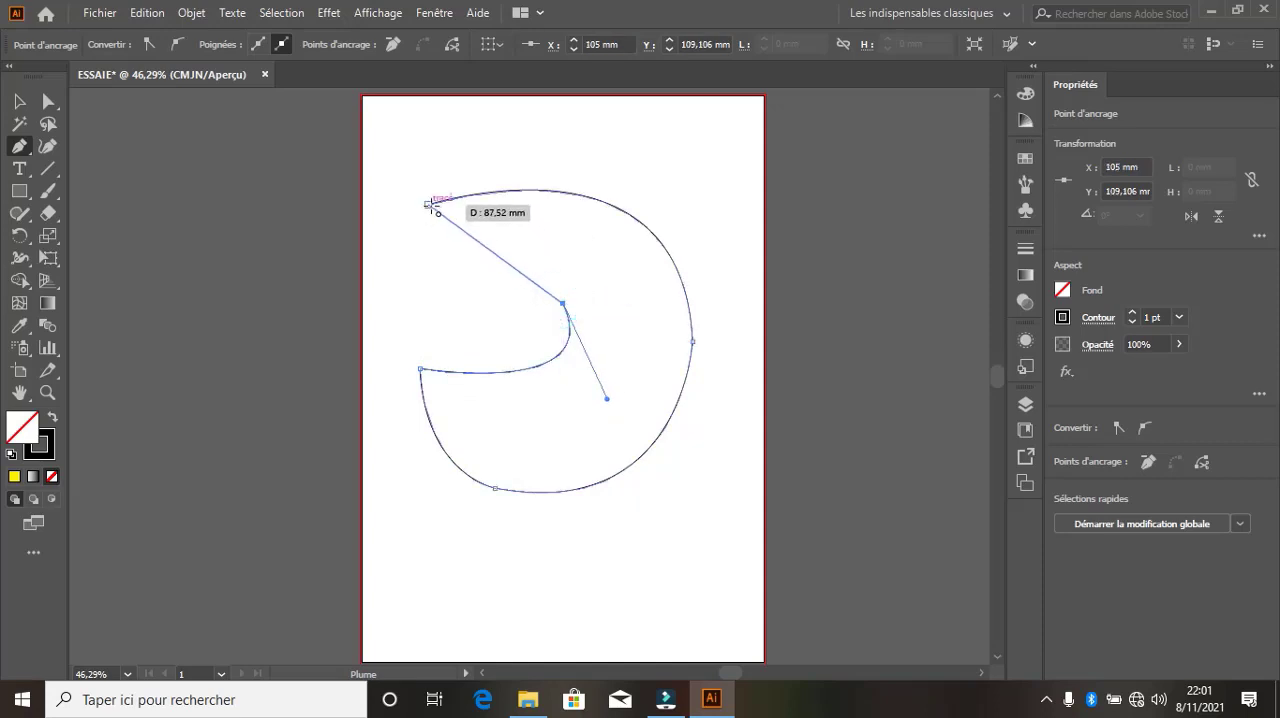
{"action": "left_click_drag", "start_coordinate": [428, 205], "coordinate": [287, 188]}
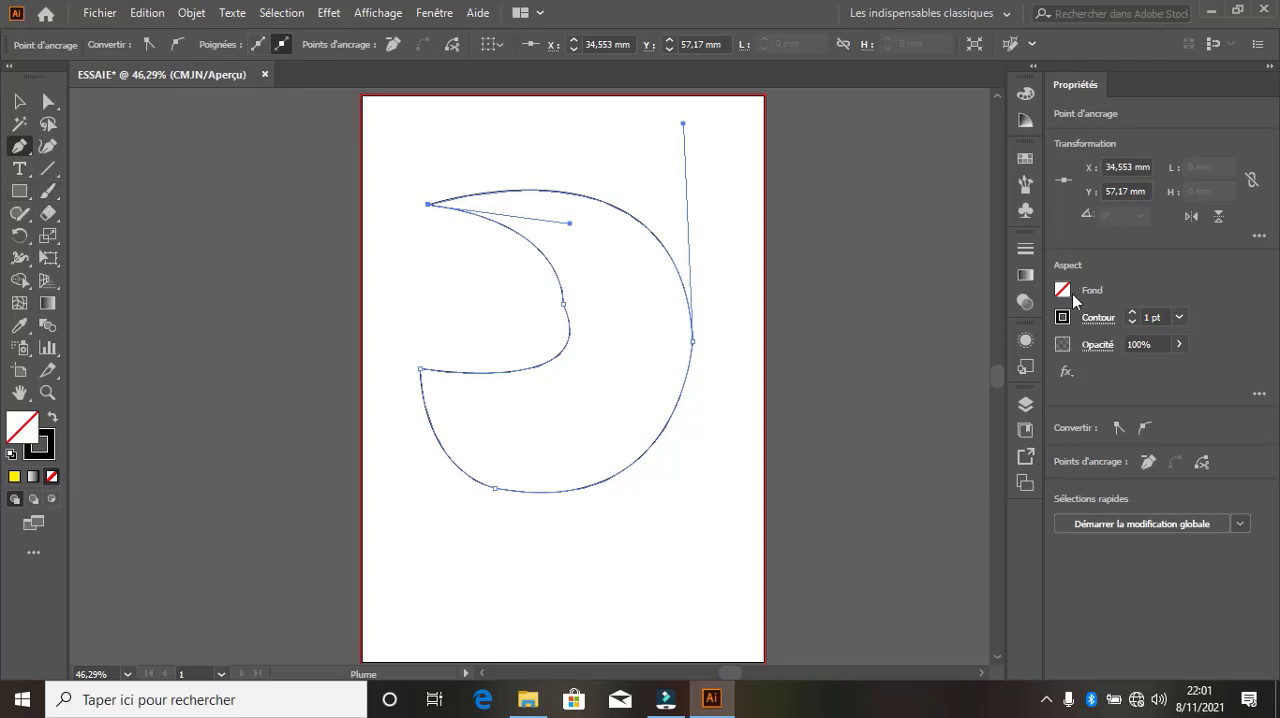
Fill the crescent shape with Rouge CMJN and move it to about X 137 mm, Y 79 mm
{"action": "left_click", "coordinate": [1063, 290]}
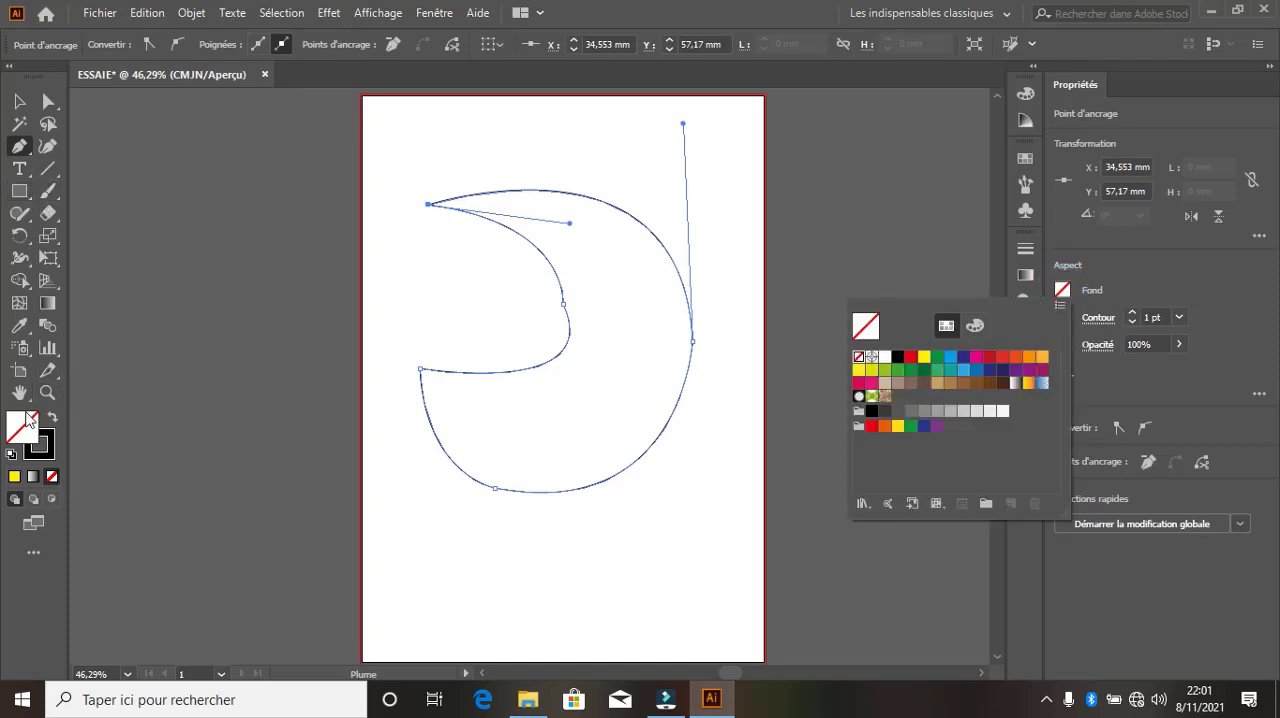
{"action": "left_click", "coordinate": [896, 357]}
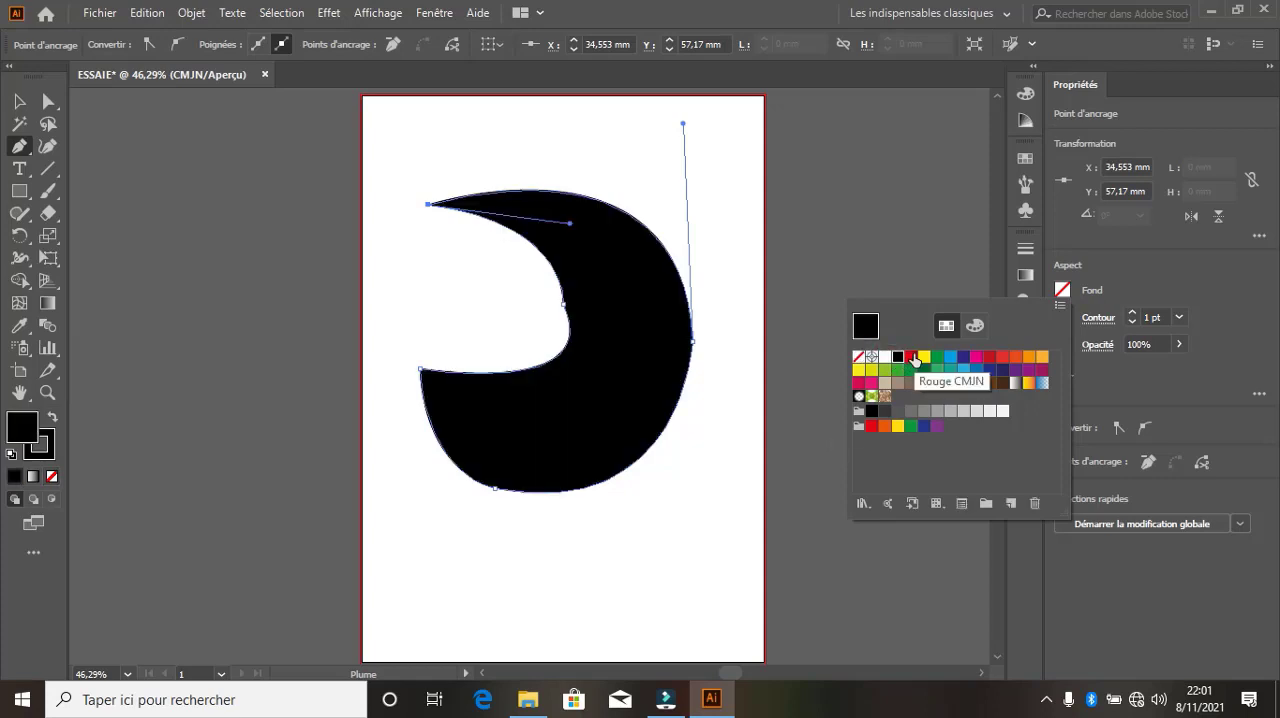
{"action": "left_click", "coordinate": [909, 356]}
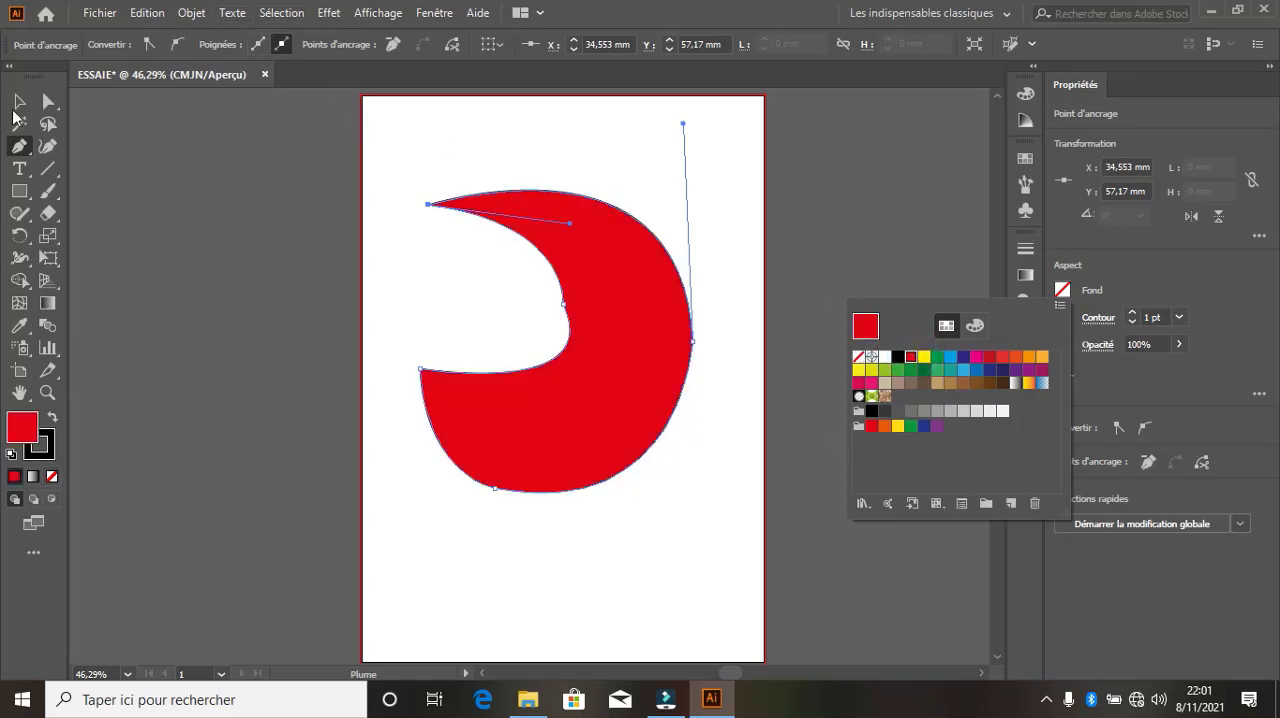
{"action": "left_click", "coordinate": [19, 103]}
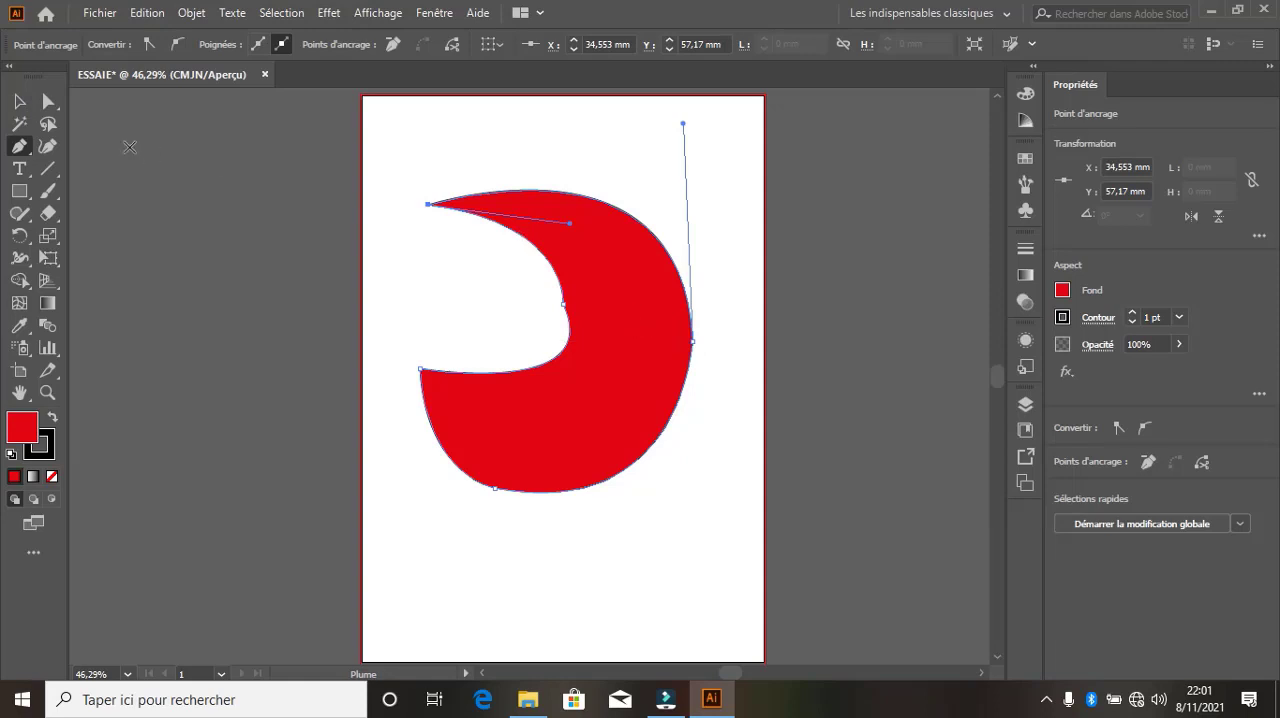
{"action": "left_click", "coordinate": [19, 101]}
{"action": "left_click_drag", "start_coordinate": [588, 298], "coordinate": [658, 212]}
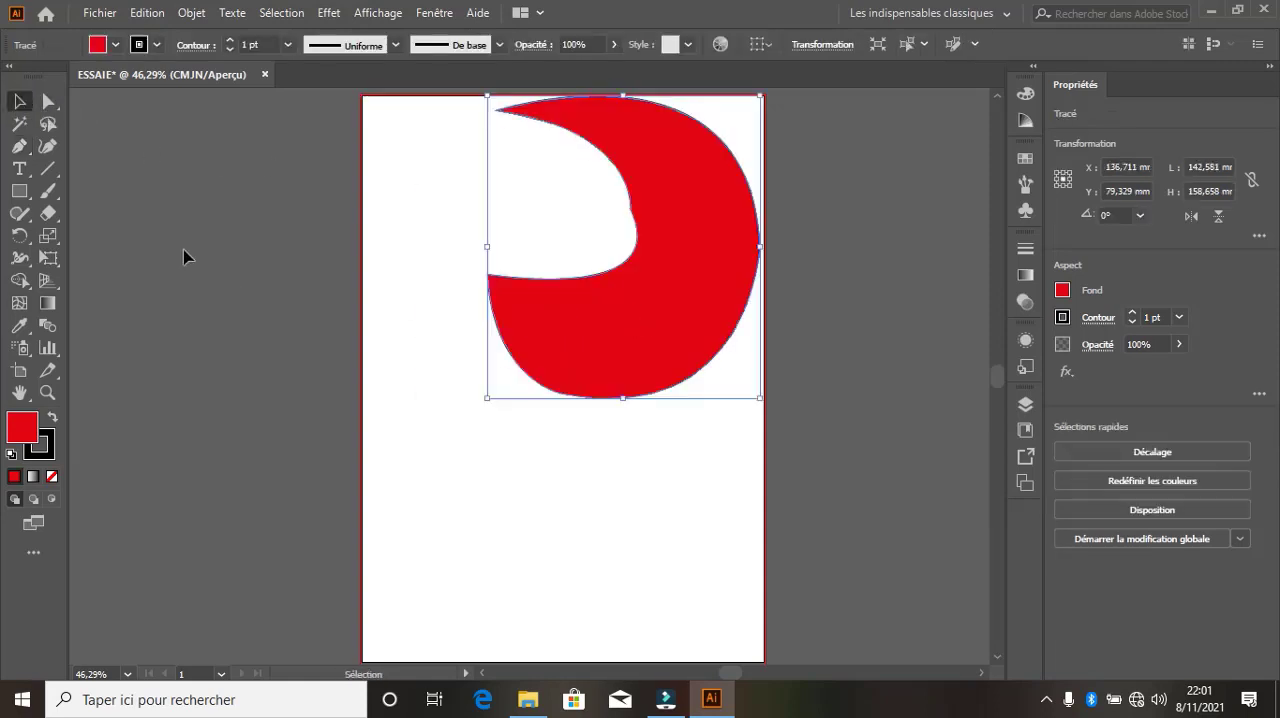
{"action": "left_click", "coordinate": [19, 146]}
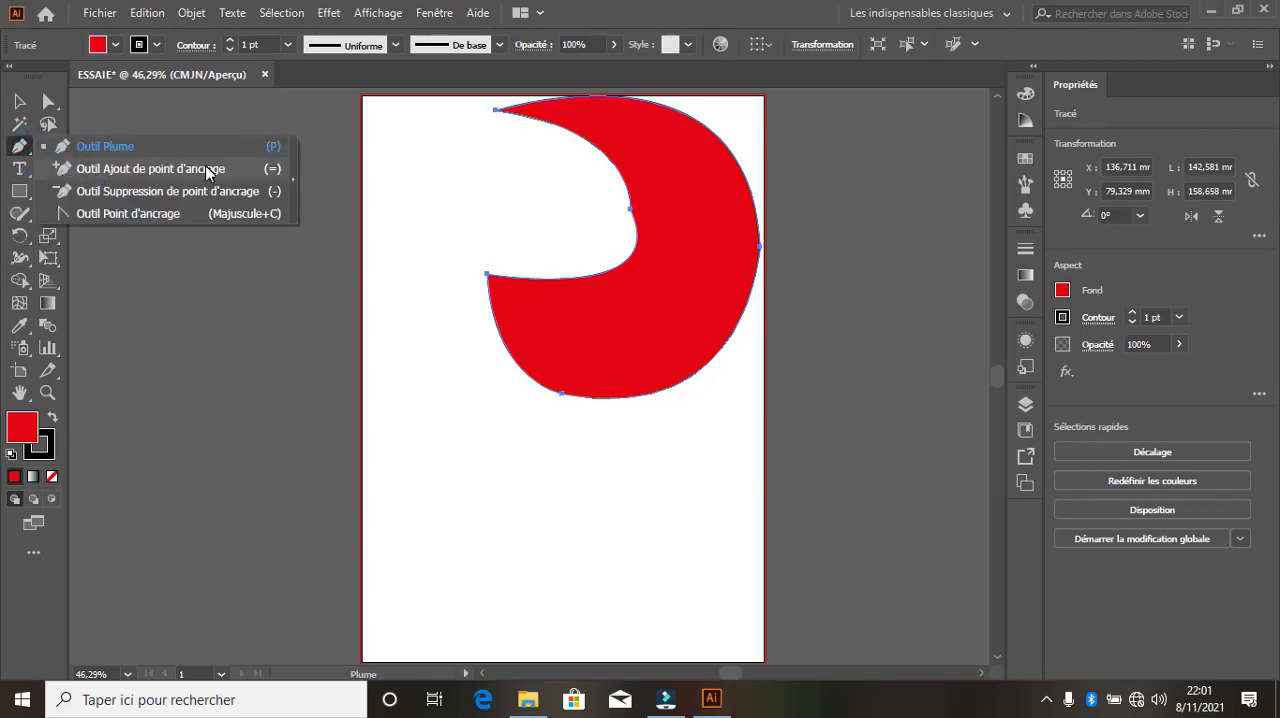
{"action": "left_click", "coordinate": [79, 142]}
{"action": "key", "text": "v"}
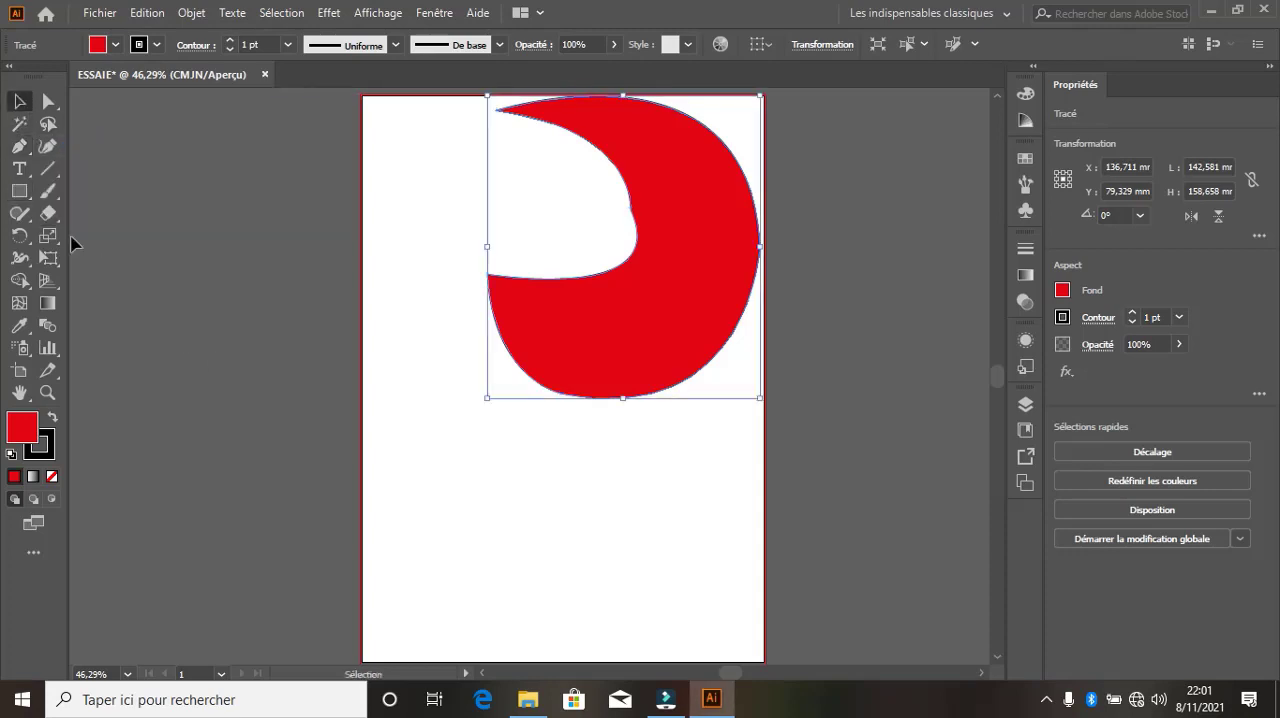
Draw a red rectangle about 151 by 56 mm below the crescent and add an anchor point midway along its upper edge
{"action": "left_click", "coordinate": [20, 195]}
{"action": "mouse_move", "coordinate": [413, 487]}
{"action": "left_mouse_down"}
{"action": "mouse_move", "coordinate": [424, 533]}
{"action": "mouse_move", "coordinate": [709, 589]}
{"action": "left_mouse_up"}
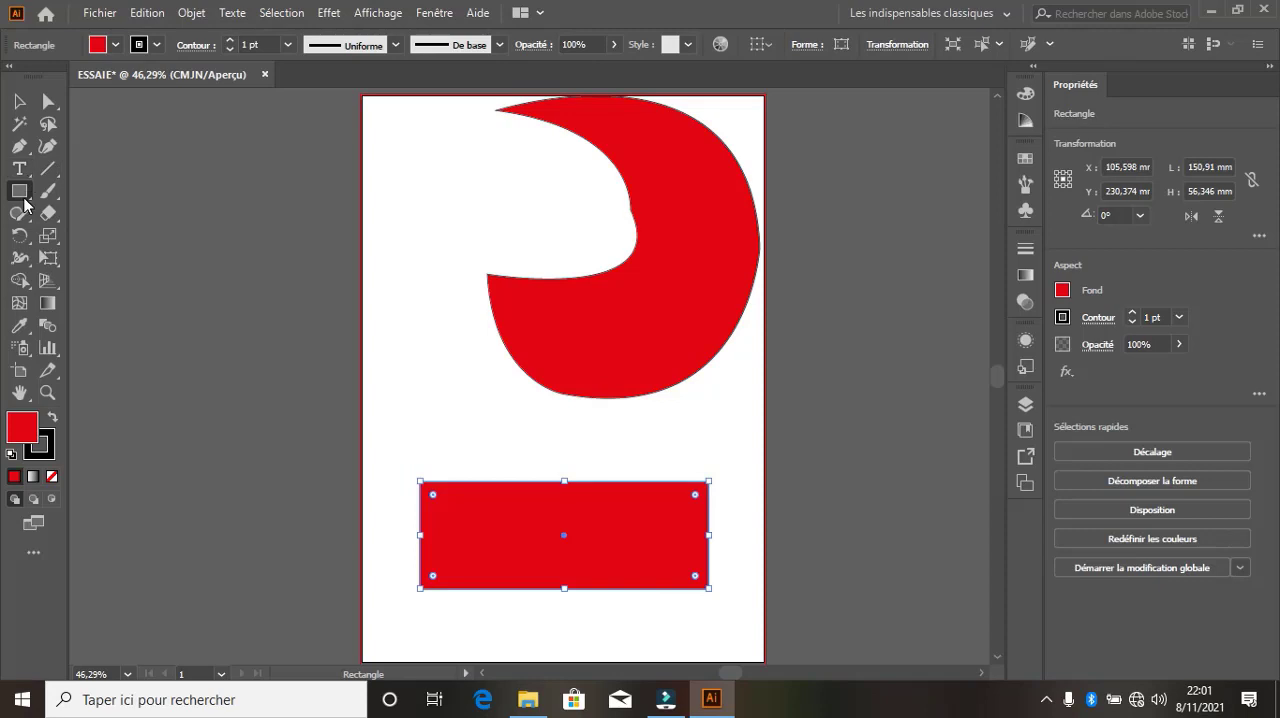
{"action": "left_click", "coordinate": [19, 145]}
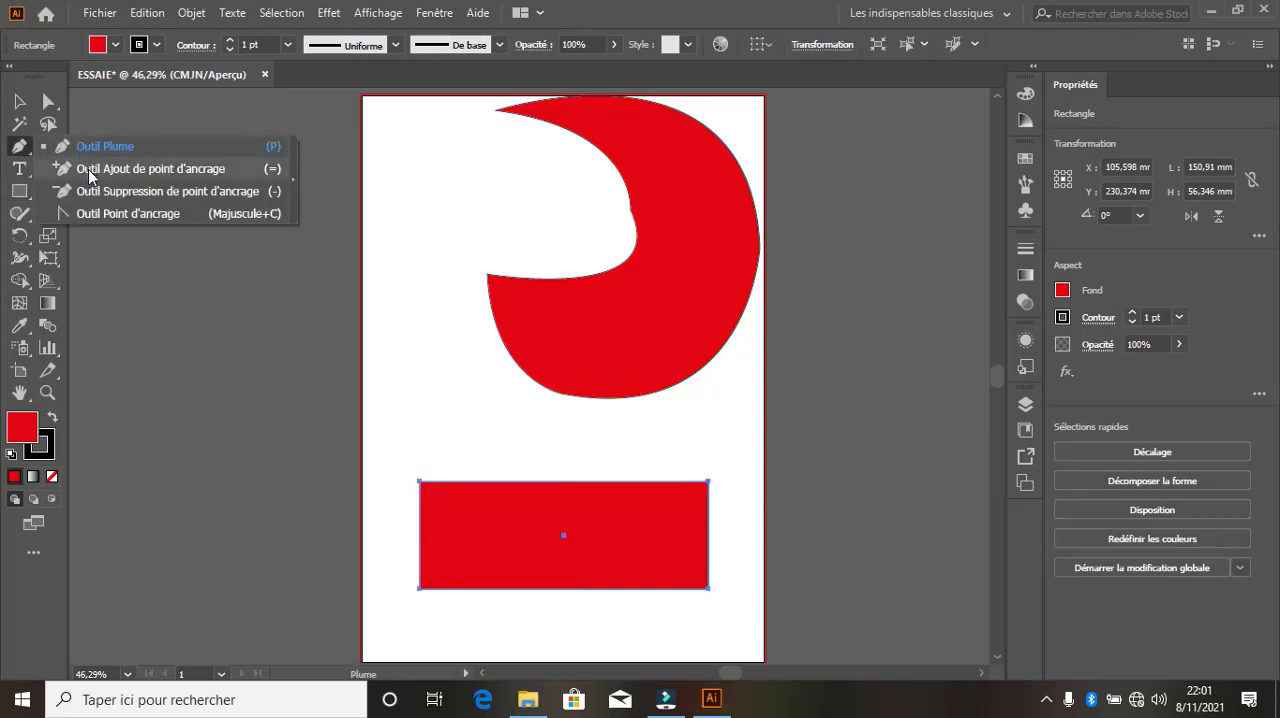
{"action": "left_click", "coordinate": [89, 172]}
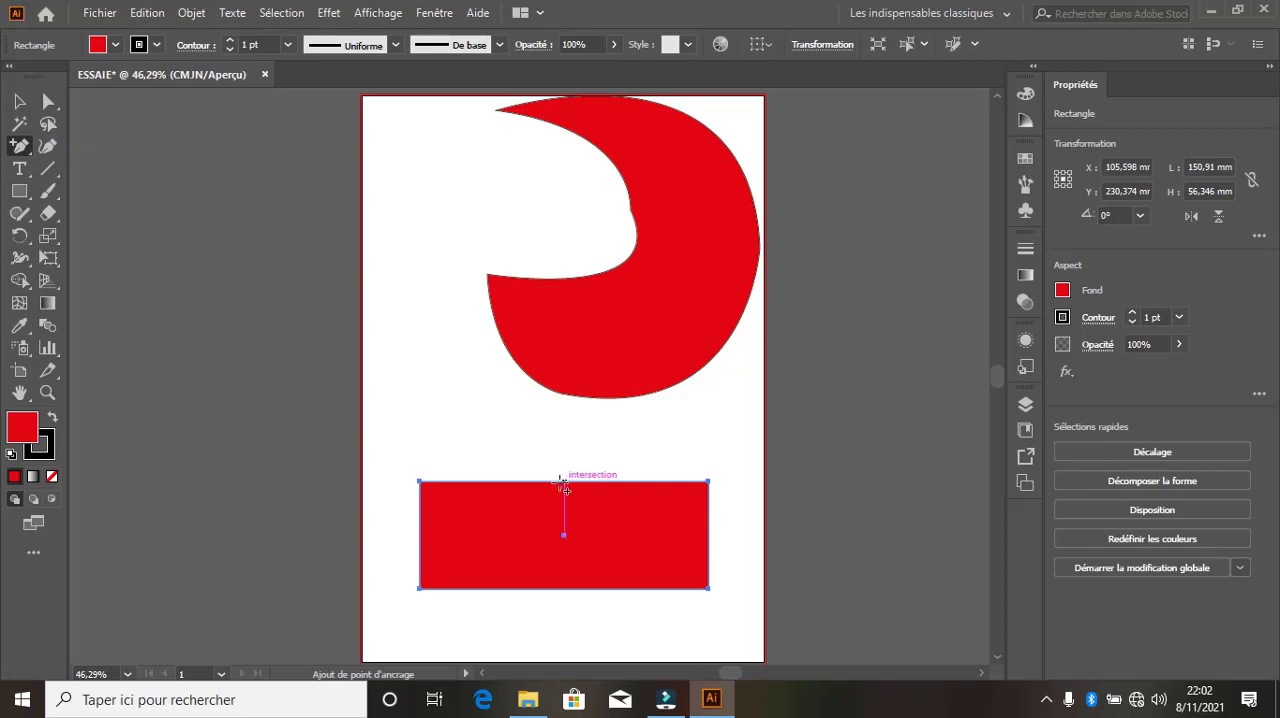
{"action": "left_click", "coordinate": [564, 482]}
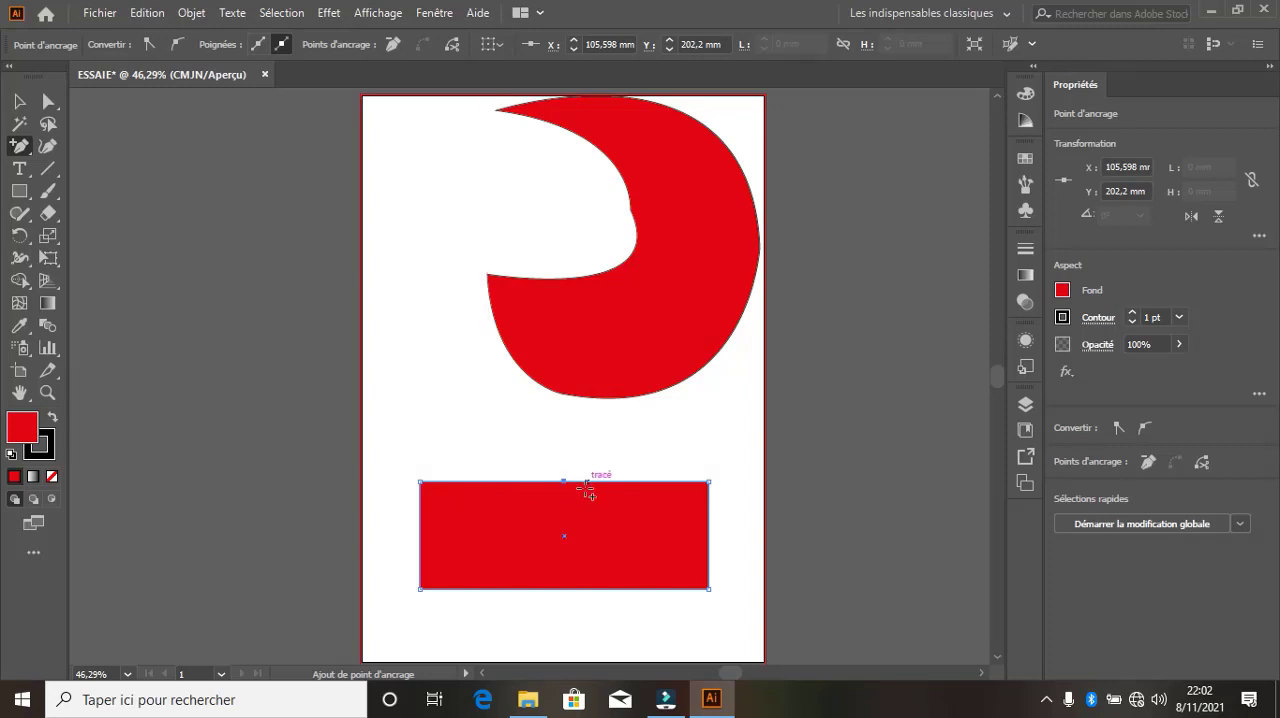
Convert the added anchor point to smooth and bend the rectangle's upper edge into a wave, with the point at about Y 205 mm
{"action": "left_click", "coordinate": [173, 46]}
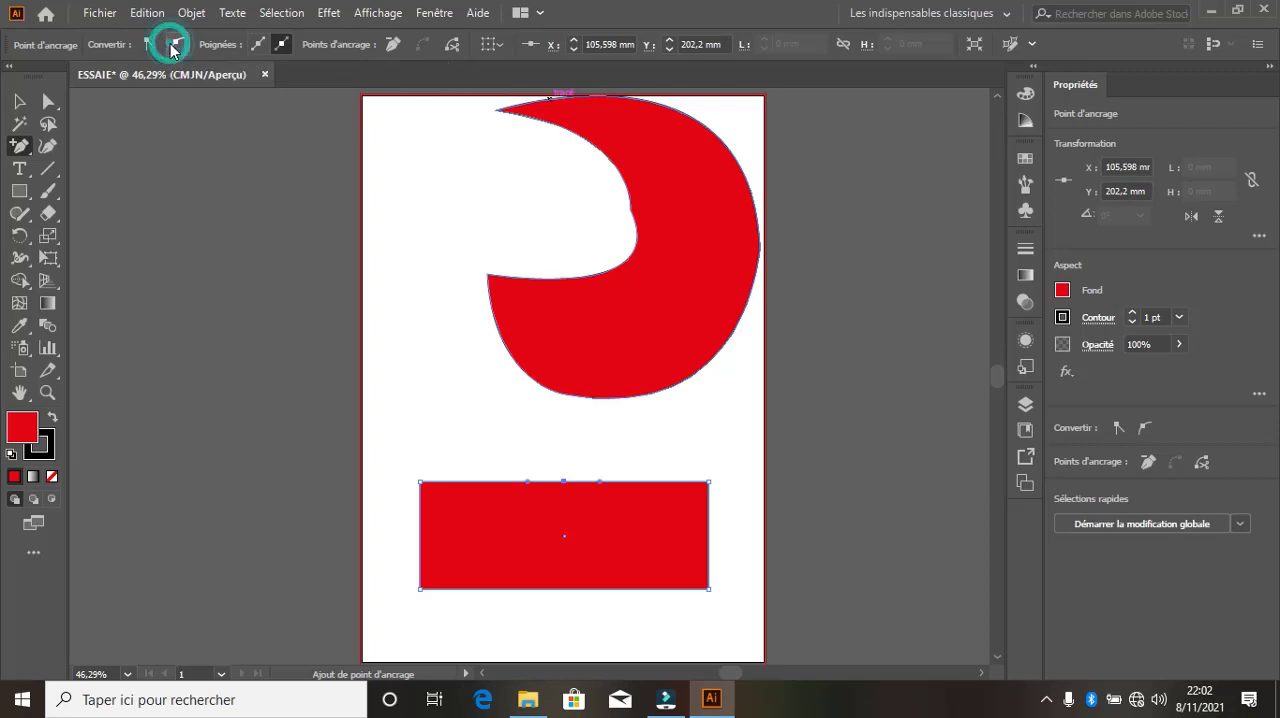
{"action": "left_click", "coordinate": [597, 482]}
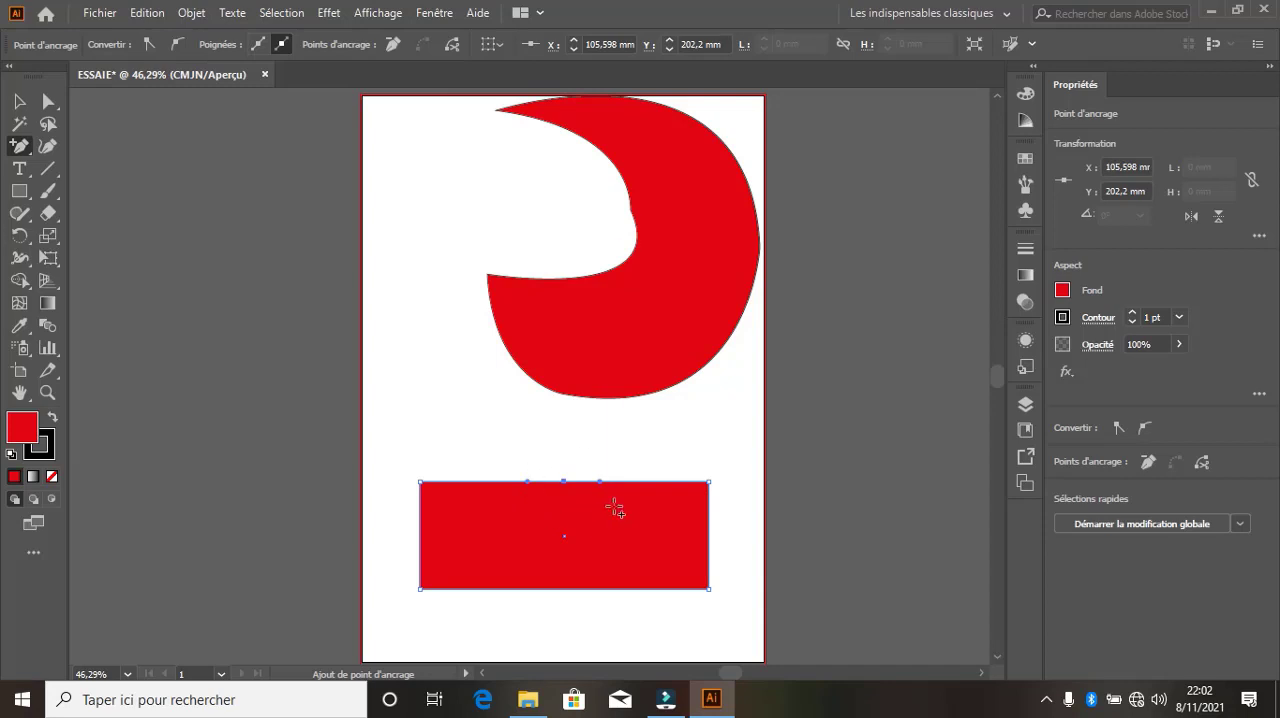
{"action": "left_click", "coordinate": [564, 481]}
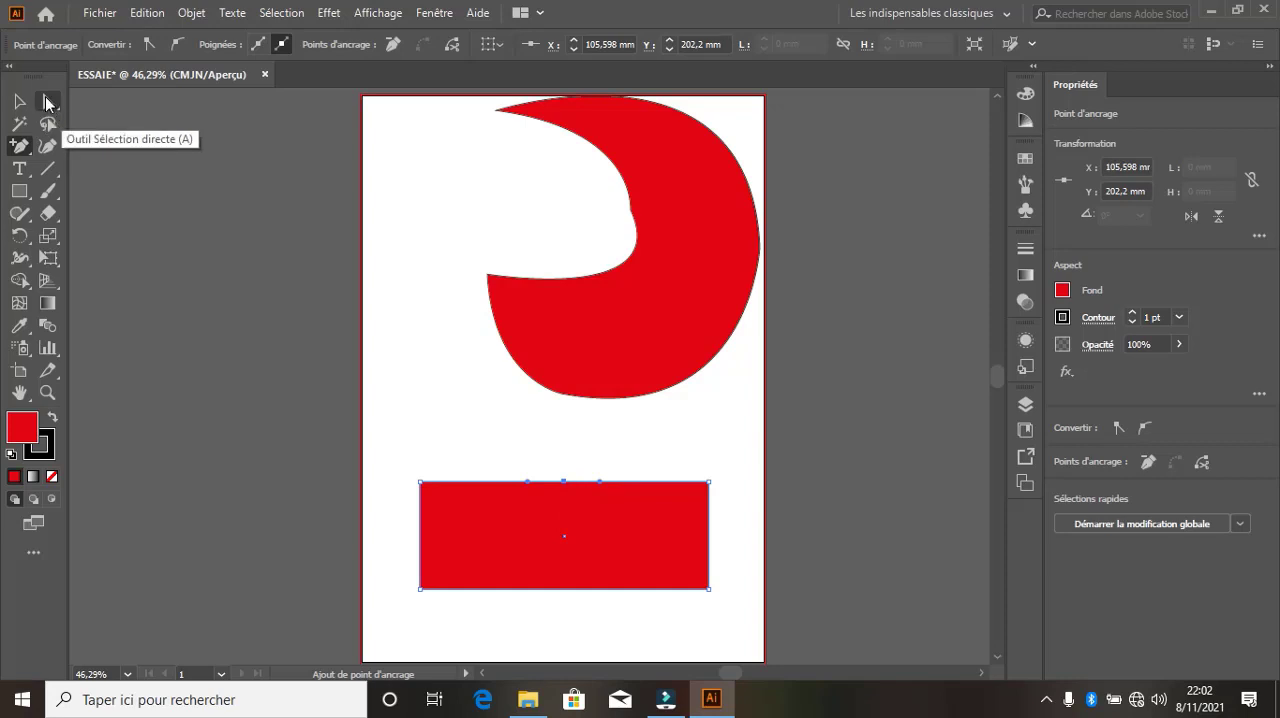
{"action": "left_click", "coordinate": [47, 102]}
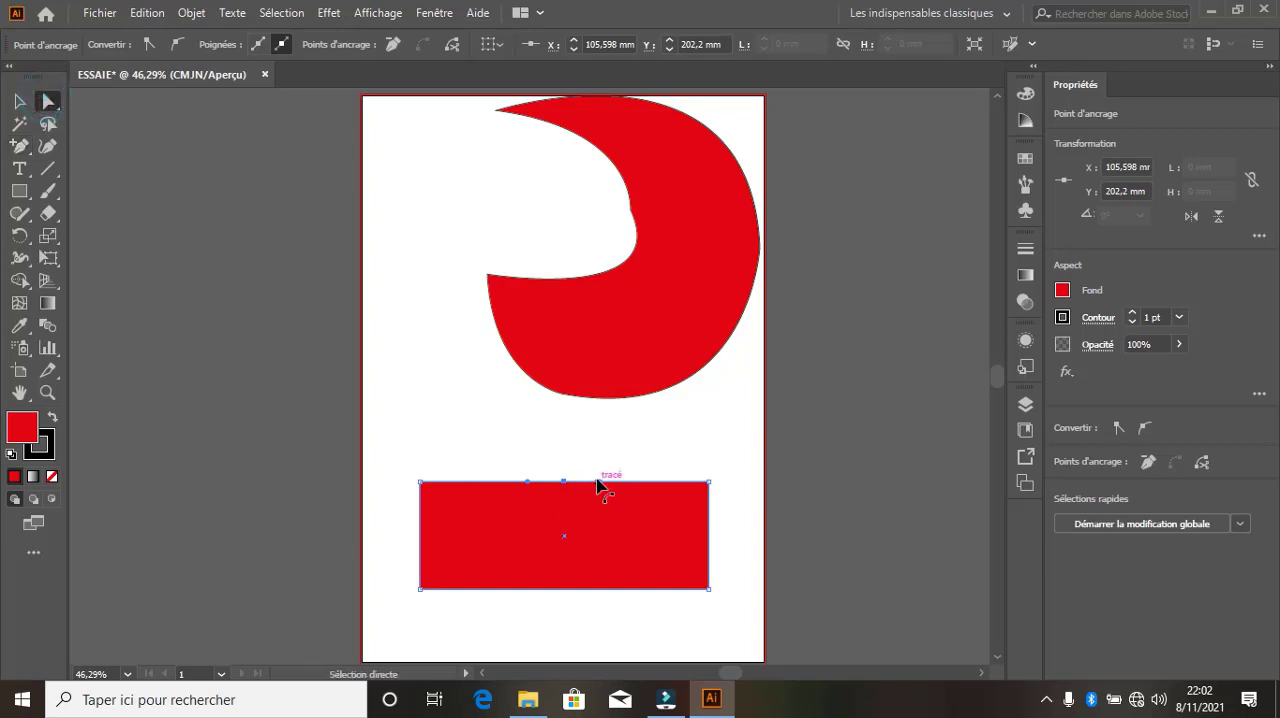
{"action": "mouse_move", "coordinate": [601, 481]}
{"action": "left_mouse_down"}
{"action": "mouse_move", "coordinate": [640, 410]}
{"action": "mouse_move", "coordinate": [600, 603]}
{"action": "mouse_move", "coordinate": [643, 427]}
{"action": "mouse_move", "coordinate": [645, 447]}
{"action": "mouse_move", "coordinate": [566, 486]}
{"action": "mouse_move", "coordinate": [598, 485]}
{"action": "mouse_move", "coordinate": [563, 488]}
{"action": "left_mouse_up"}
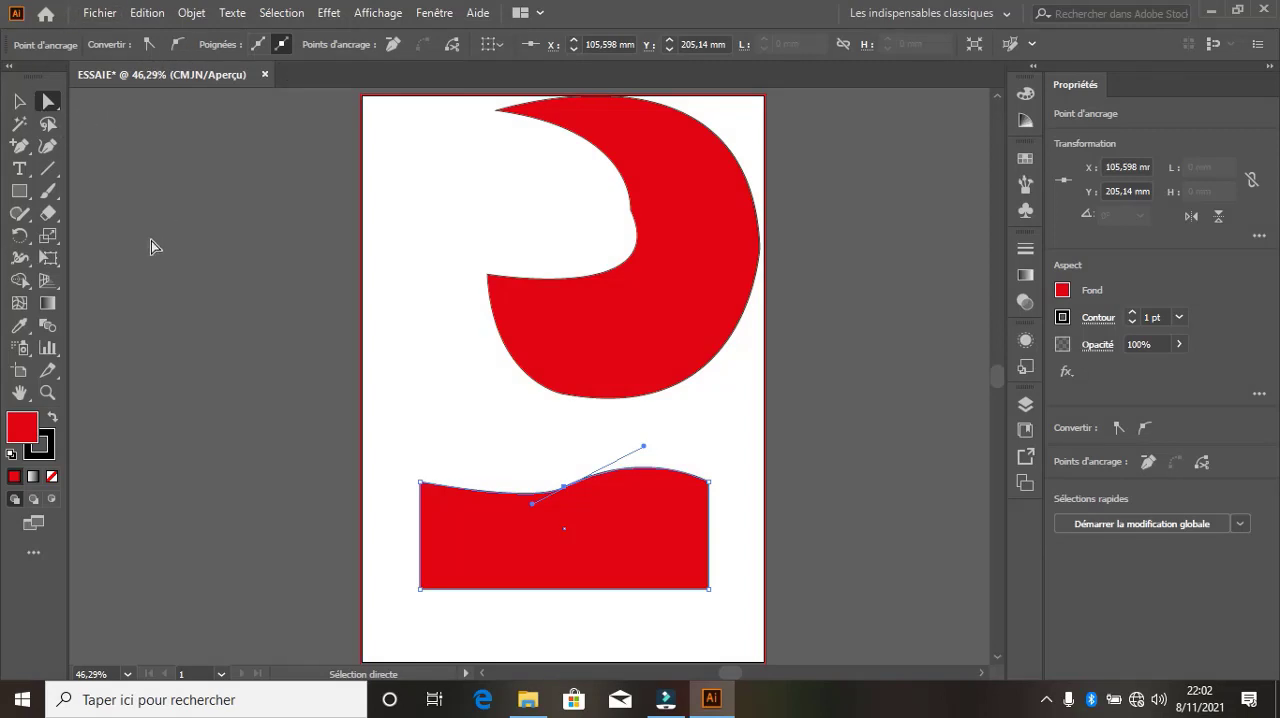
Move the wavy-edged shape up to about X 90 mm, Y 199 mm
{"action": "left_click", "coordinate": [22, 104]}
{"action": "left_click", "coordinate": [29, 178]}
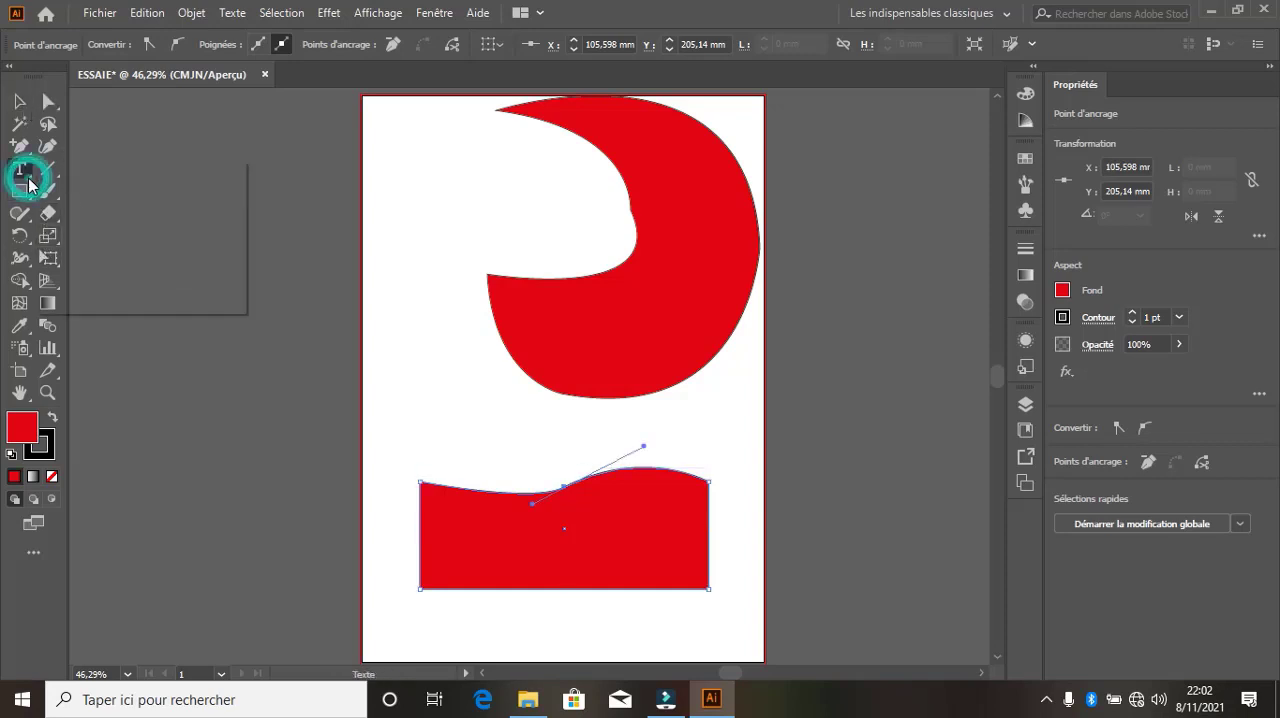
{"action": "left_click", "coordinate": [25, 150]}
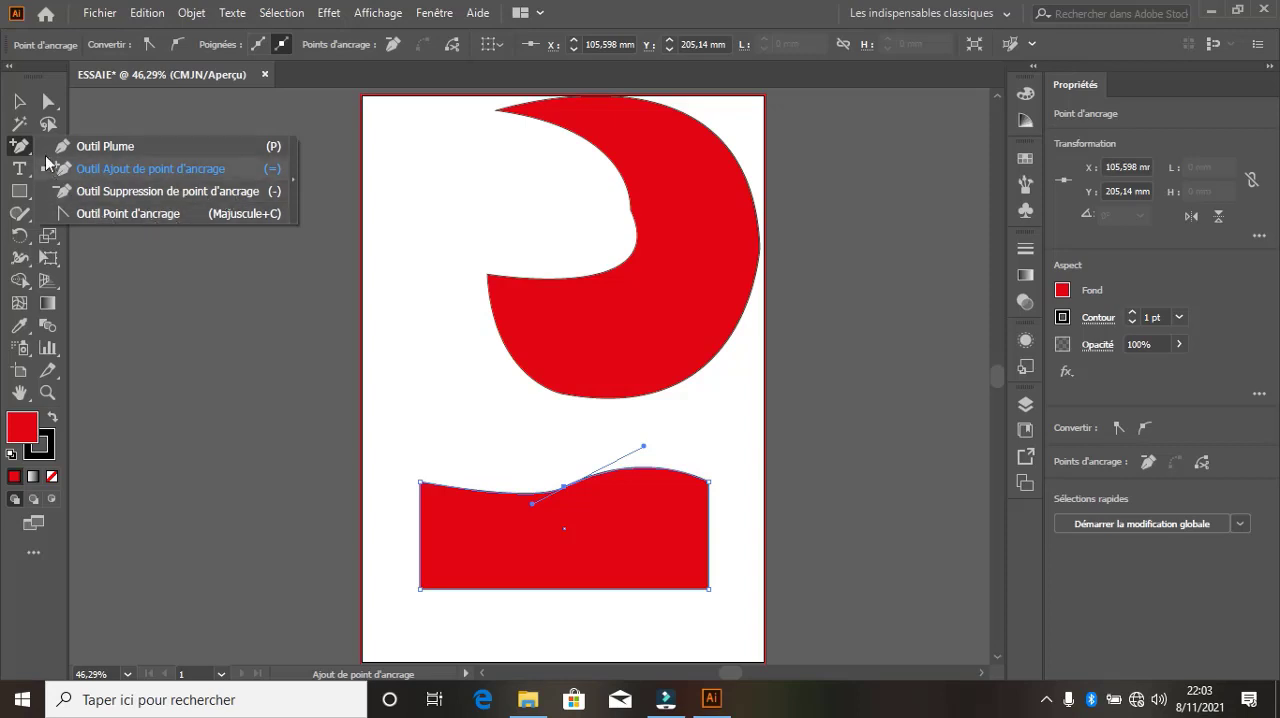
{"action": "left_click", "coordinate": [19, 101]}
{"action": "left_click_drag", "start_coordinate": [594, 541], "coordinate": [565, 488]}
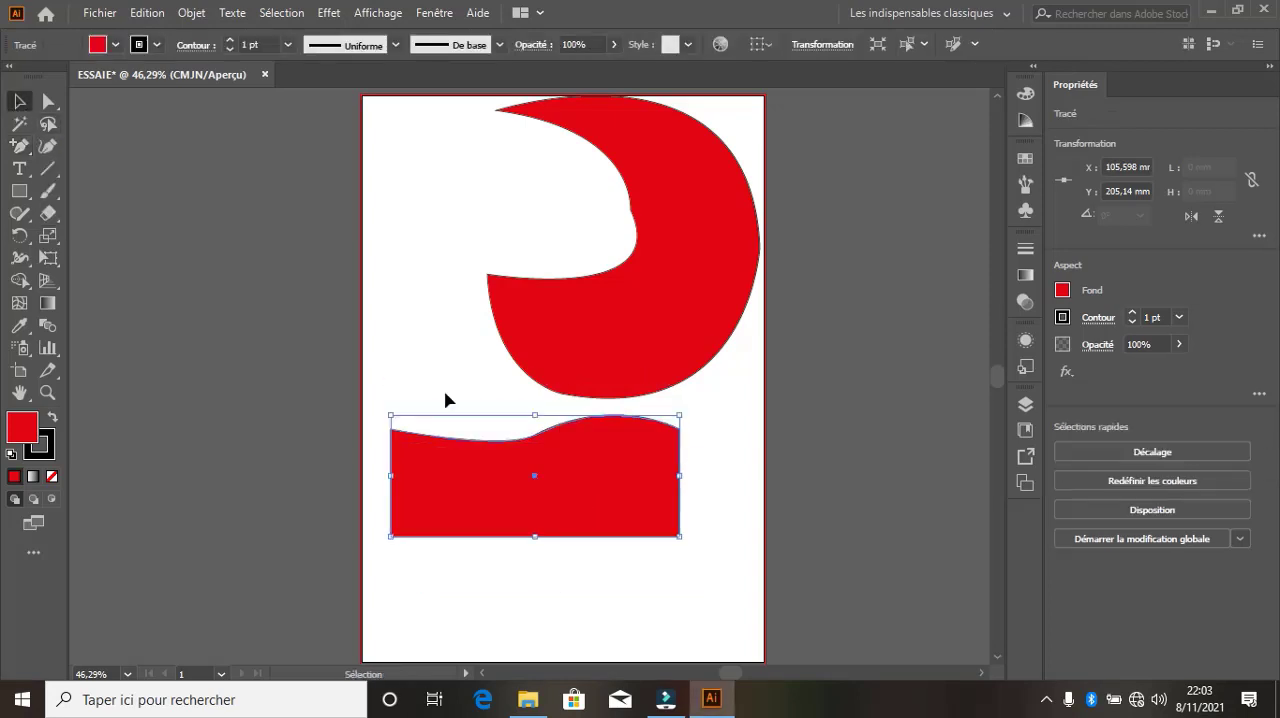
Delete the wavy shape's upper-right anchor point and try to delete its upper-left one
{"action": "left_click", "coordinate": [29, 151]}
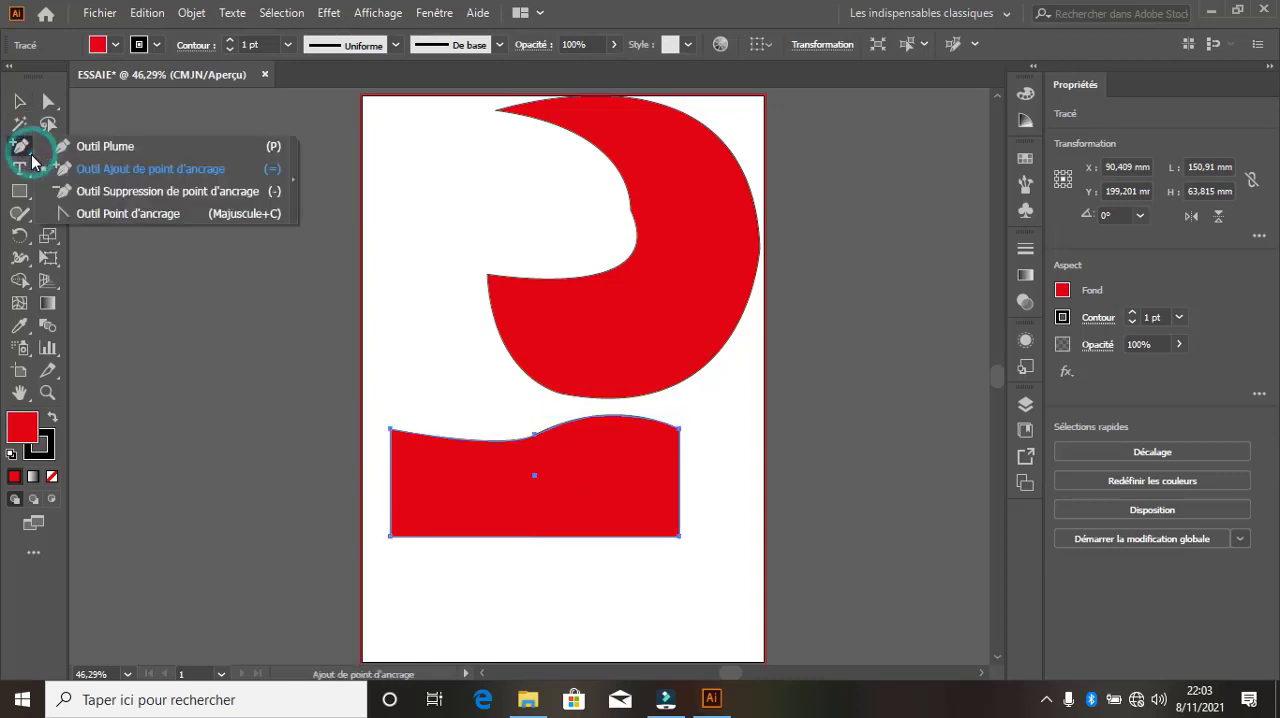
{"action": "left_click", "coordinate": [90, 192]}
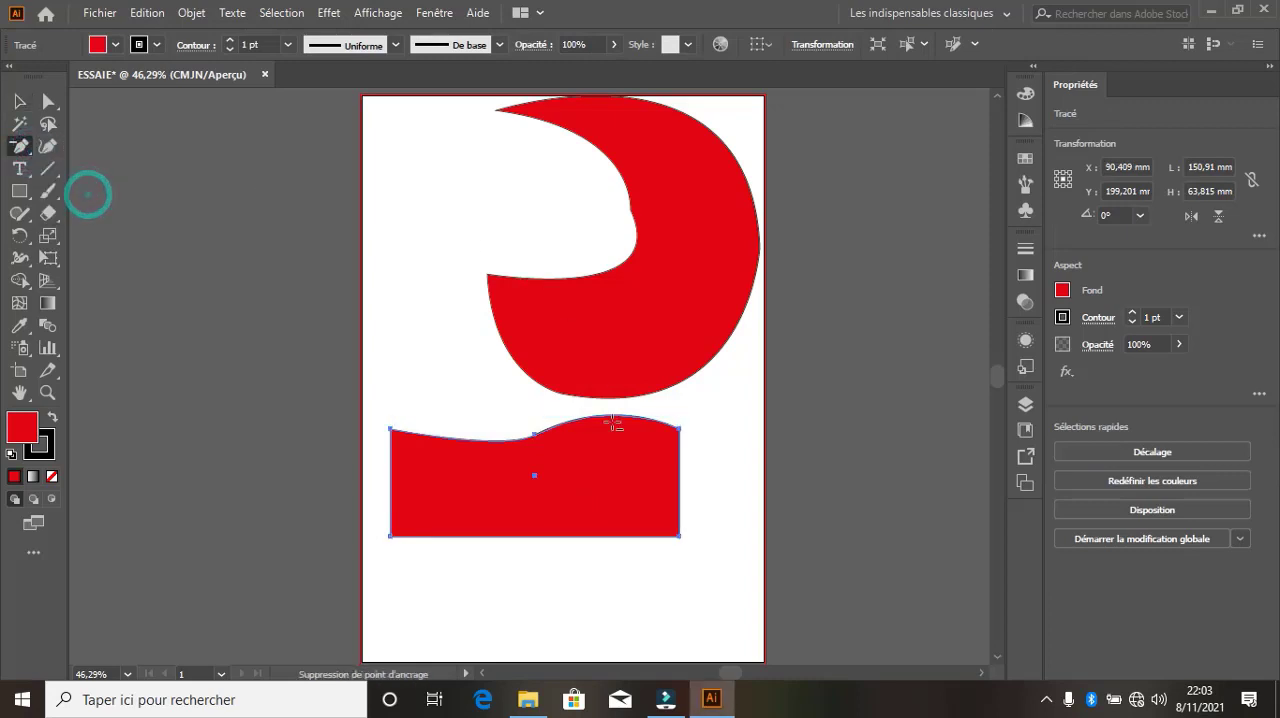
{"action": "left_click", "coordinate": [679, 428]}
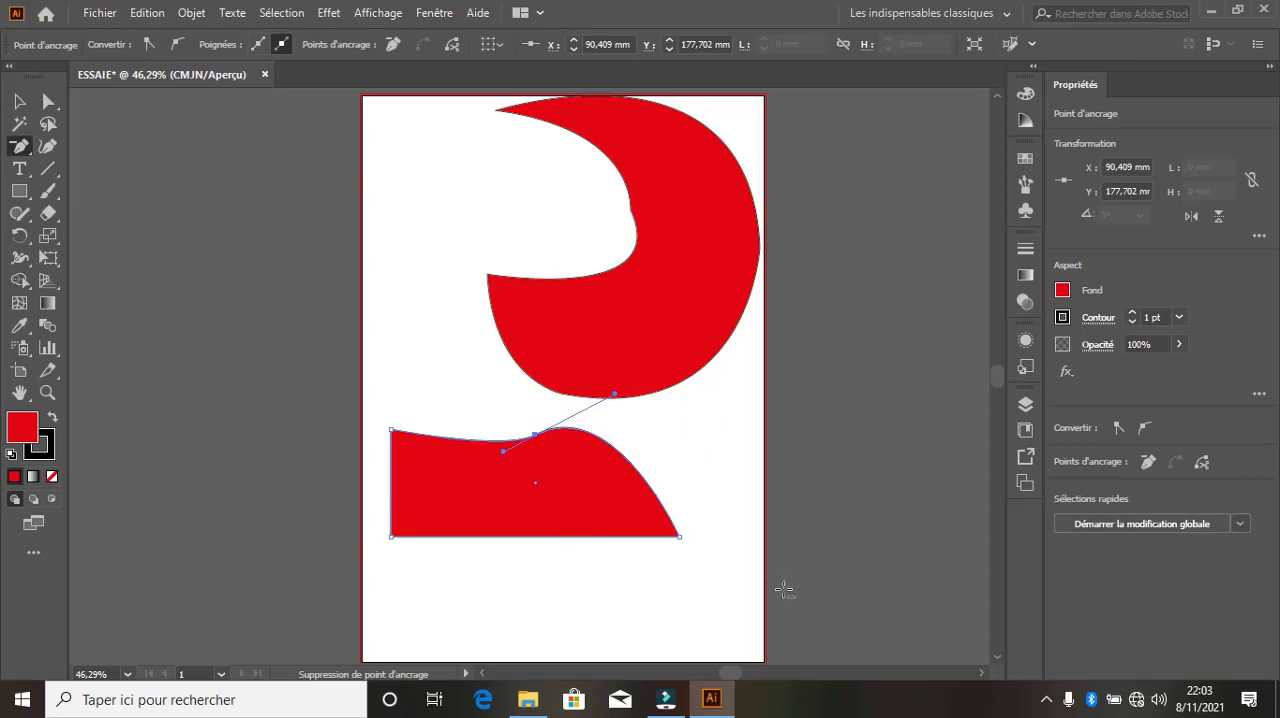
{"action": "left_click", "coordinate": [388, 430]}
{"action": "left_click", "coordinate": [817, 374]}
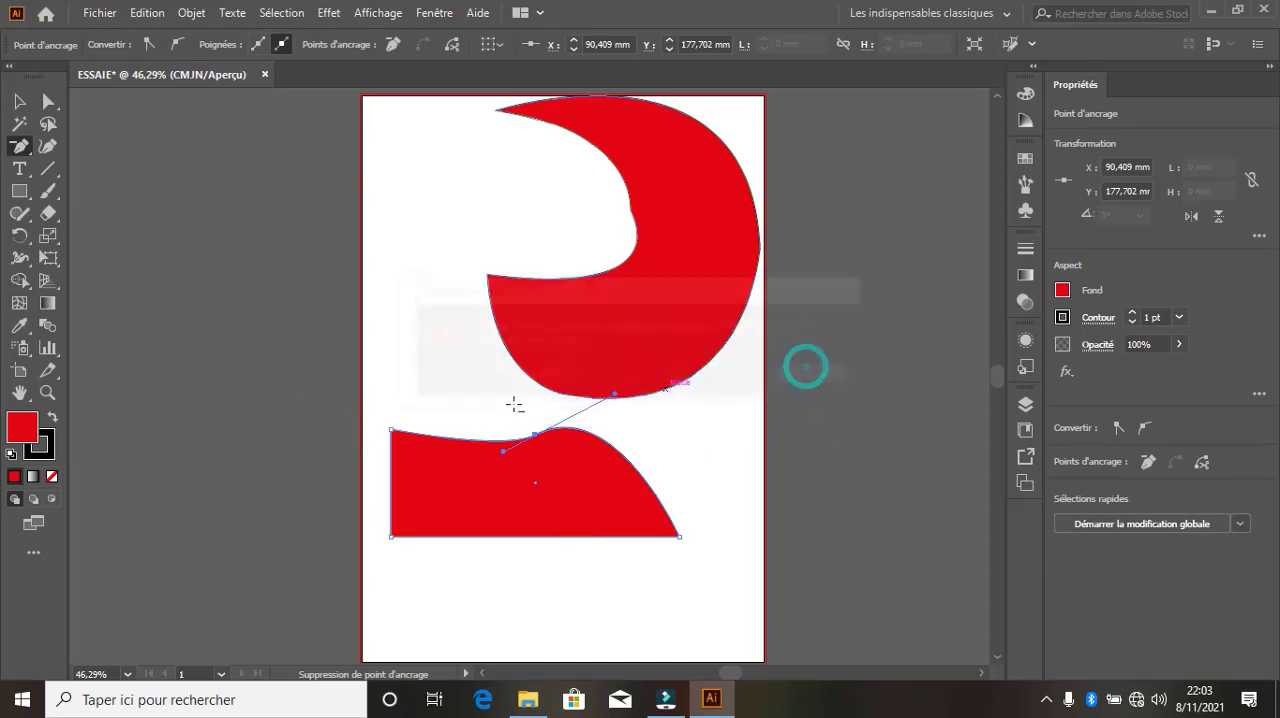
Delete the wavy shape's upper-left anchor point and convert its lower-right corner to a smooth point, bending the shape into a teardrop
{"action": "left_click", "coordinate": [390, 428]}
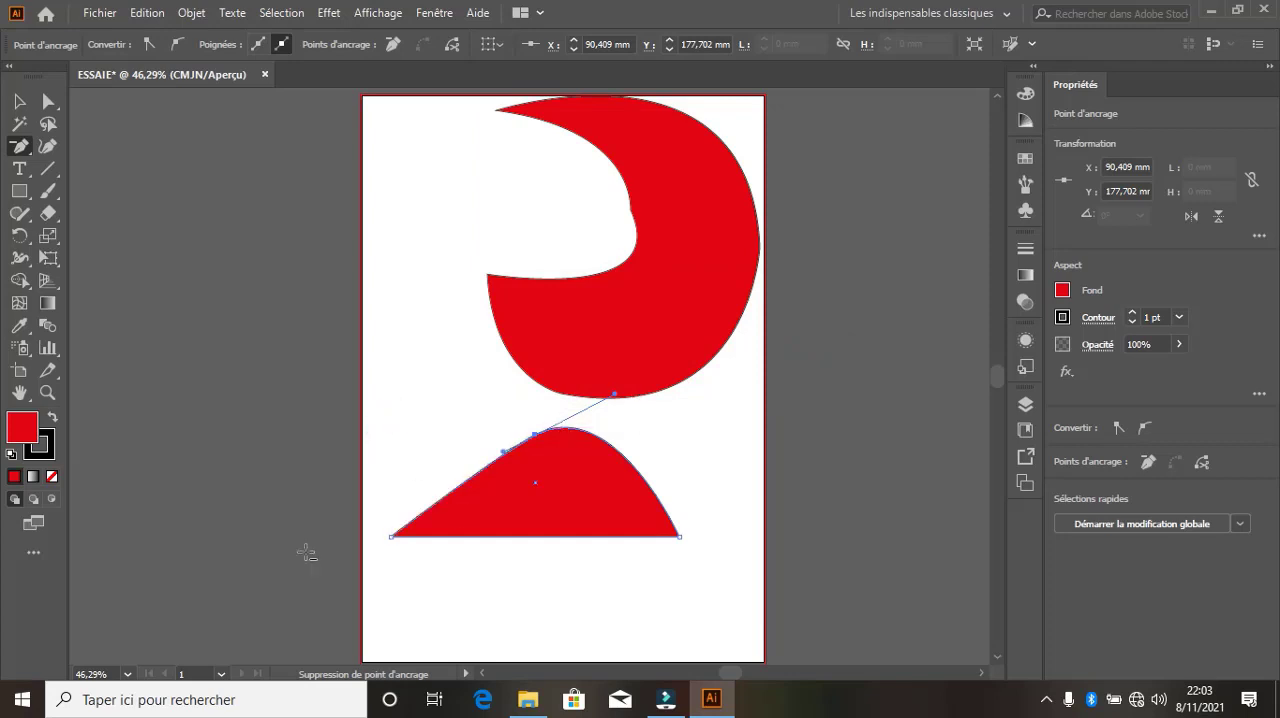
{"action": "left_click", "coordinate": [29, 148]}
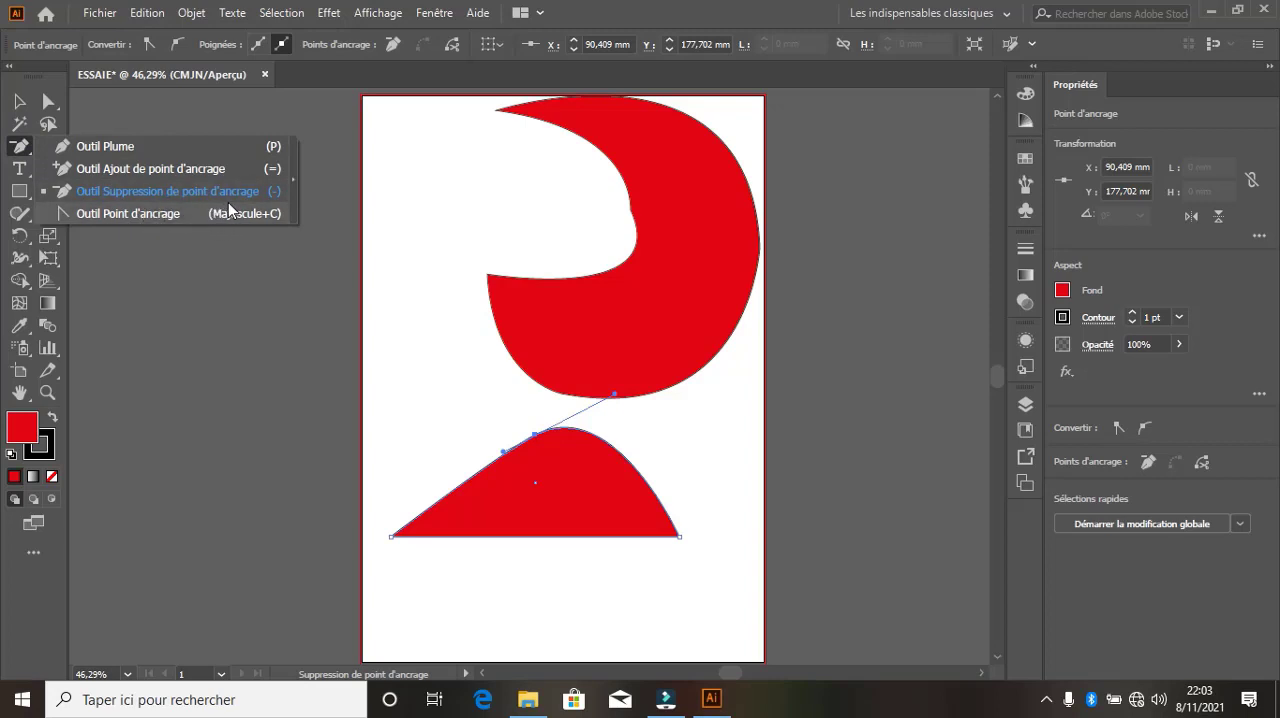
{"action": "left_click", "coordinate": [128, 213]}
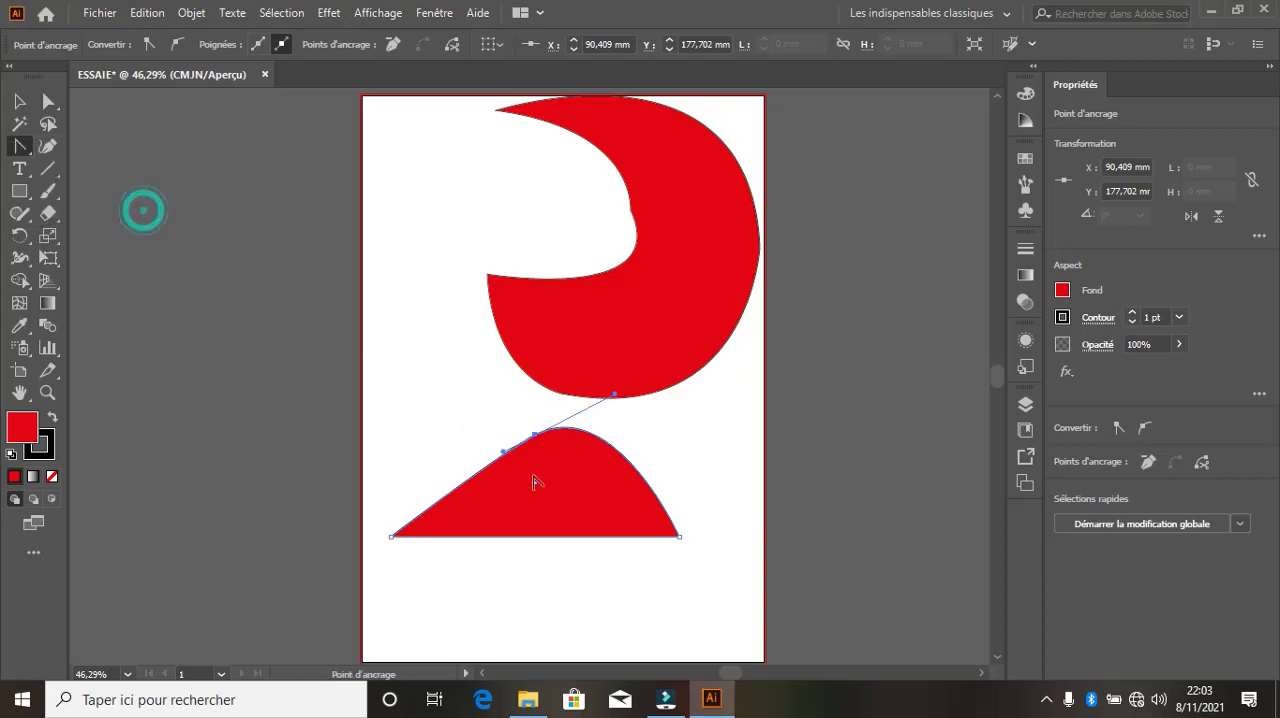
{"action": "left_click_drag", "start_coordinate": [679, 537], "coordinate": [662, 619]}
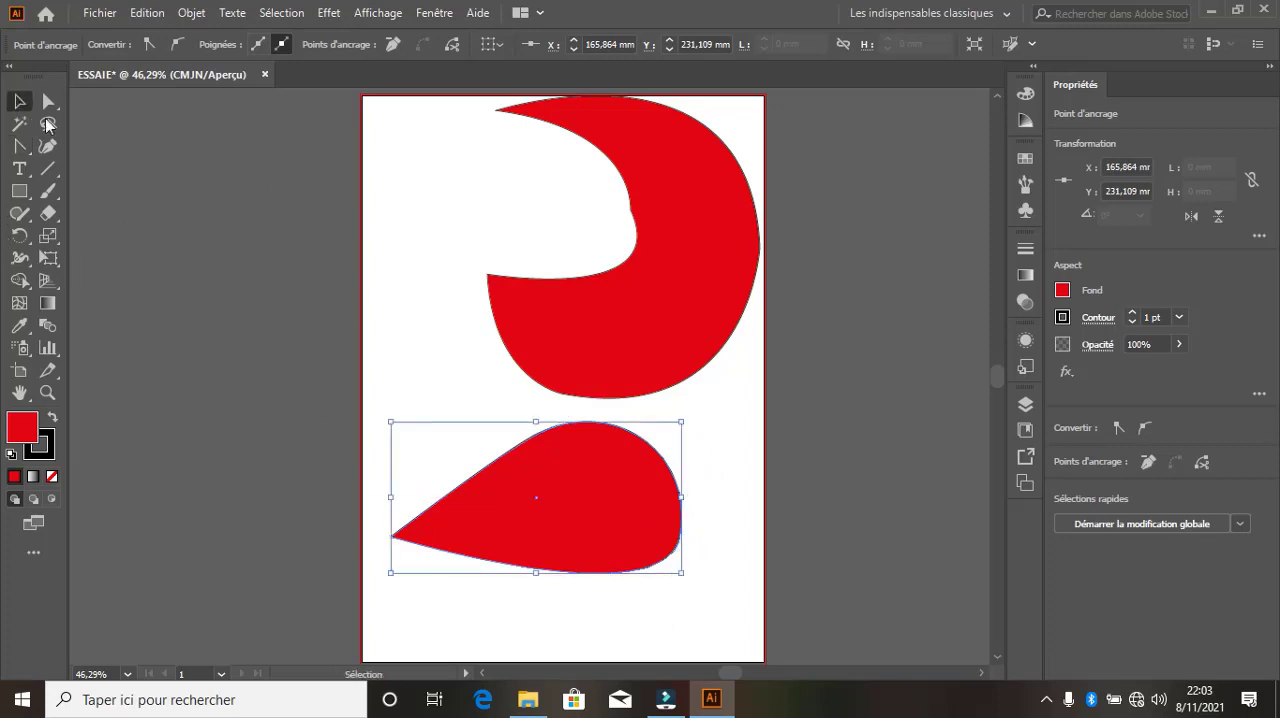
{"action": "left_click", "coordinate": [19, 146]}
{"action": "left_click", "coordinate": [88, 142]}
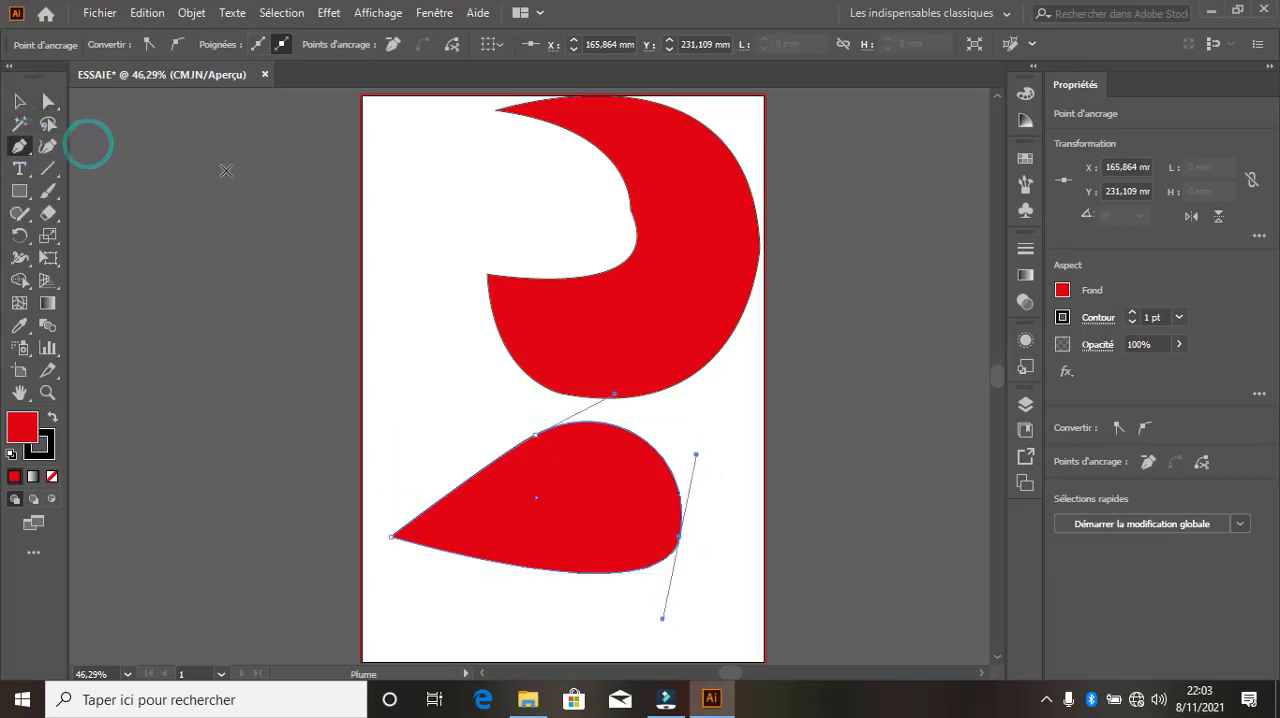
{"action": "left_click", "coordinate": [31, 147]}
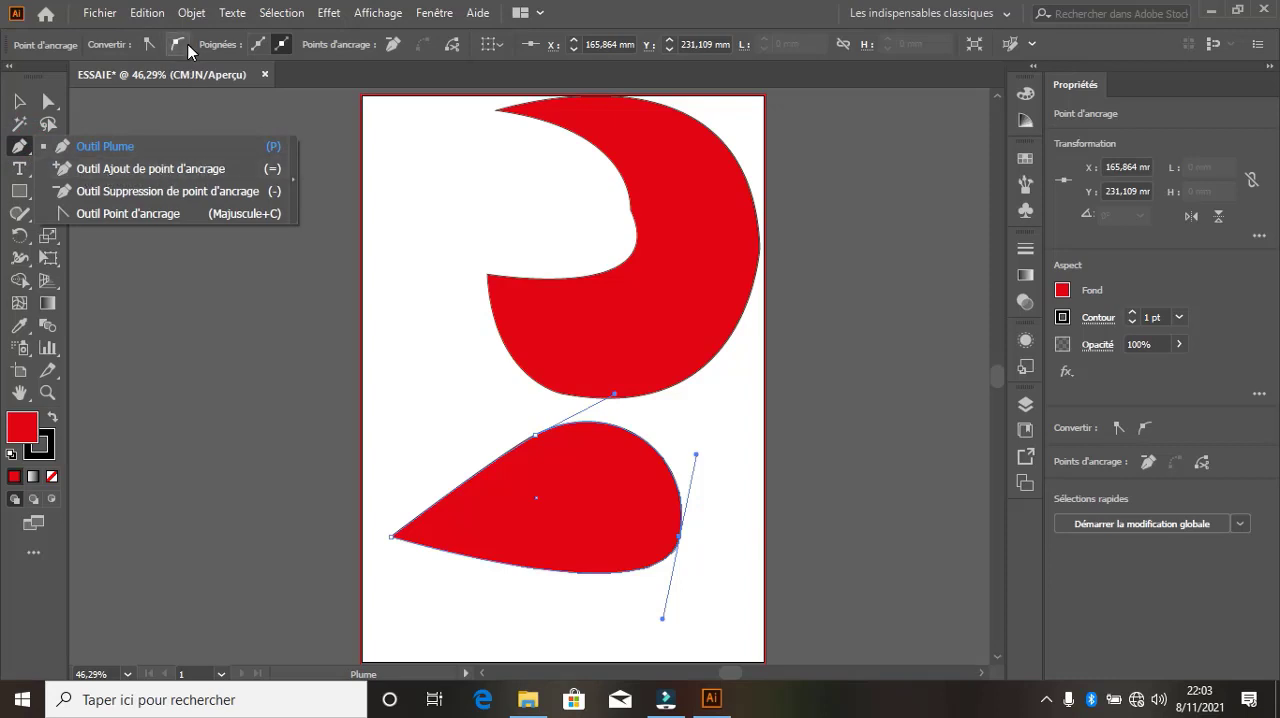
{"action": "left_click", "coordinate": [19, 104]}
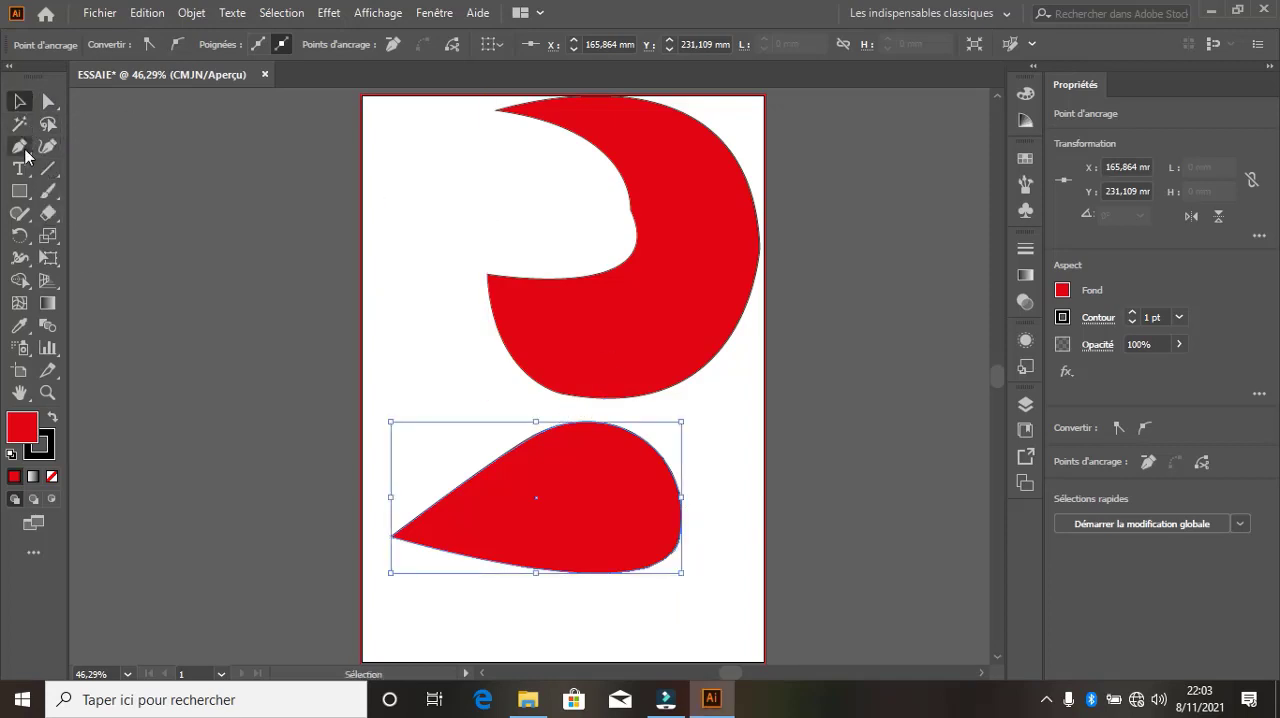
Reshape the teardrop with the Curvature tool, pulling its upper, side and lower points outward into a rounded shape about 147 mm high
{"action": "left_click", "coordinate": [58, 145]}
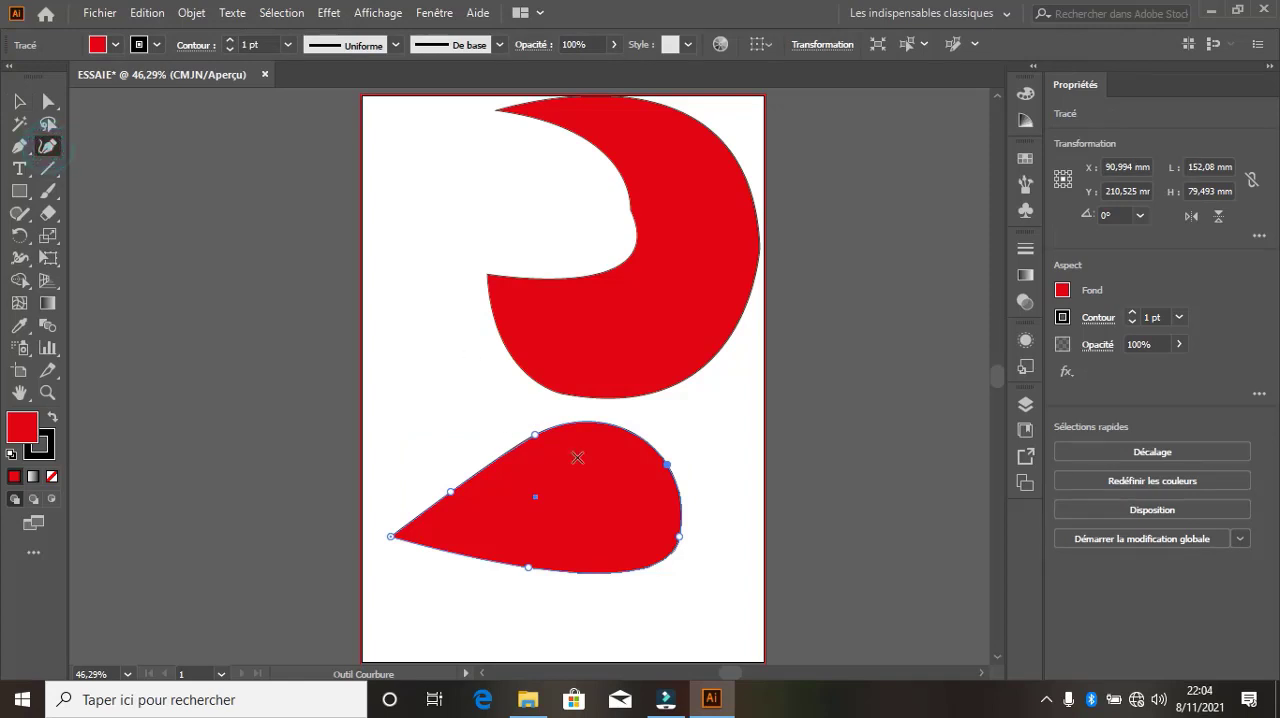
{"action": "left_click_drag", "start_coordinate": [535, 437], "coordinate": [563, 373]}
{"action": "left_click_drag", "start_coordinate": [450, 492], "coordinate": [410, 381]}
{"action": "left_click_drag", "start_coordinate": [667, 464], "coordinate": [759, 429]}
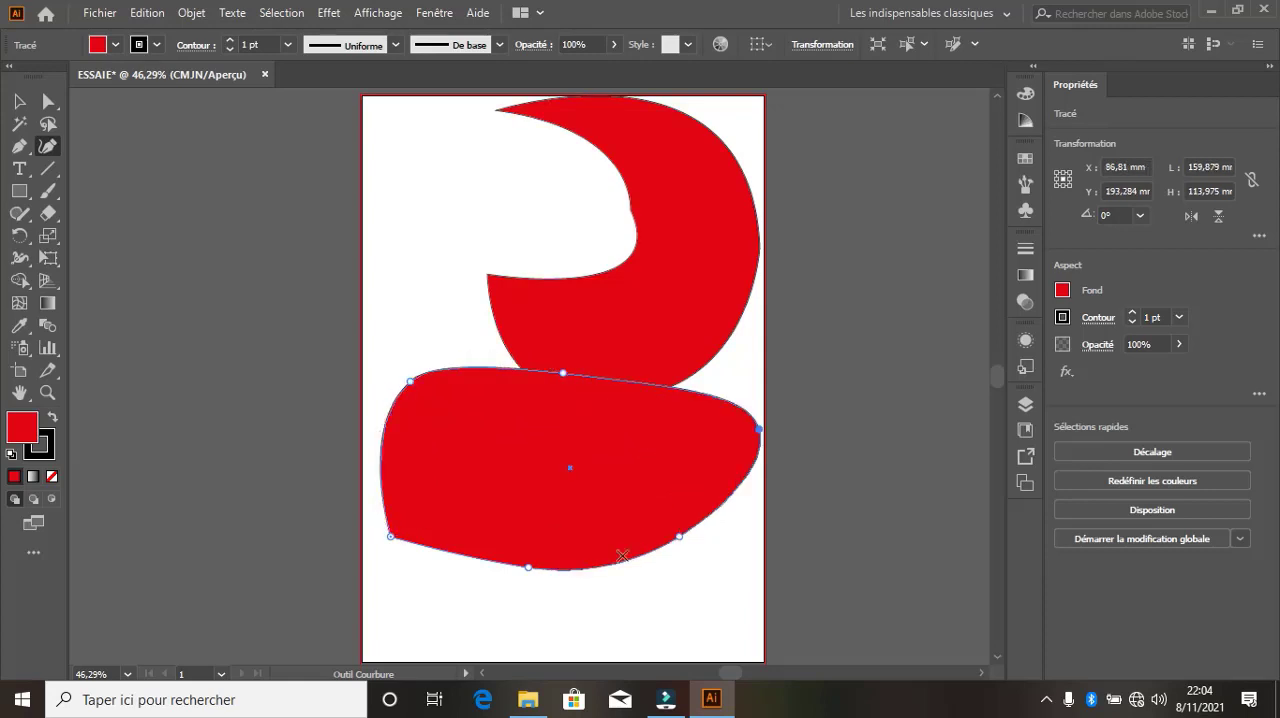
{"action": "left_click_drag", "start_coordinate": [525, 570], "coordinate": [540, 648]}
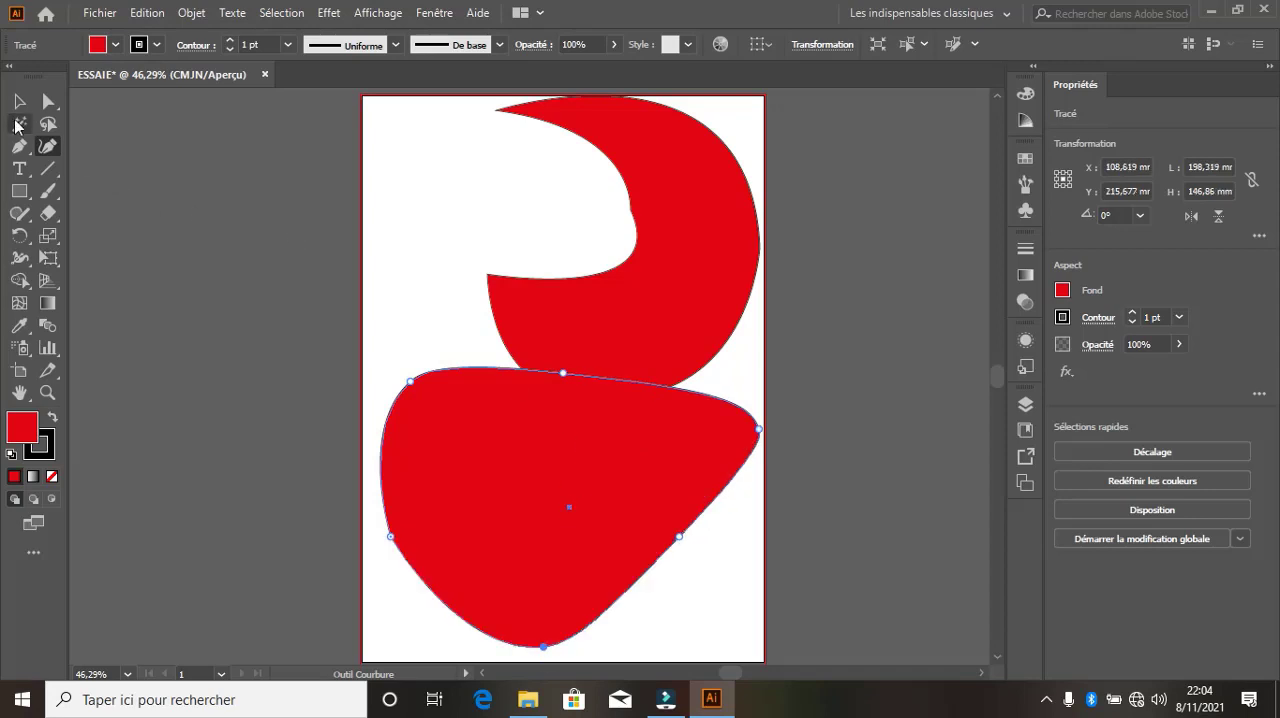
Delete the reshaped rounded form below the crescent
{"action": "left_click", "coordinate": [19, 101]}
{"action": "left_click_drag", "start_coordinate": [560, 515], "coordinate": [491, 457]}
{"action": "key", "text": "Delete"}
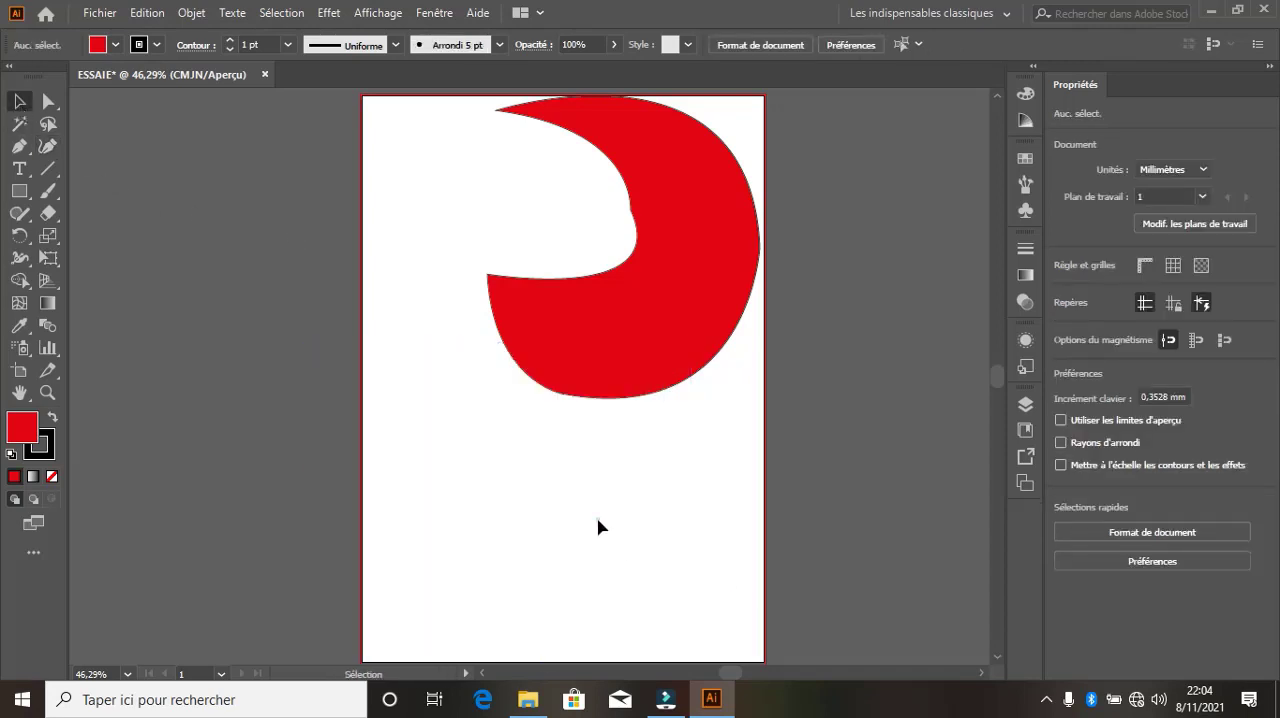
Draw a closed four-point red arrowhead below the crescent with the Pen tool, about 197 by 121 mm, with a notched top and pointed bottom
{"action": "left_click", "coordinate": [19, 146]}
{"action": "left_click", "coordinate": [542, 638]}
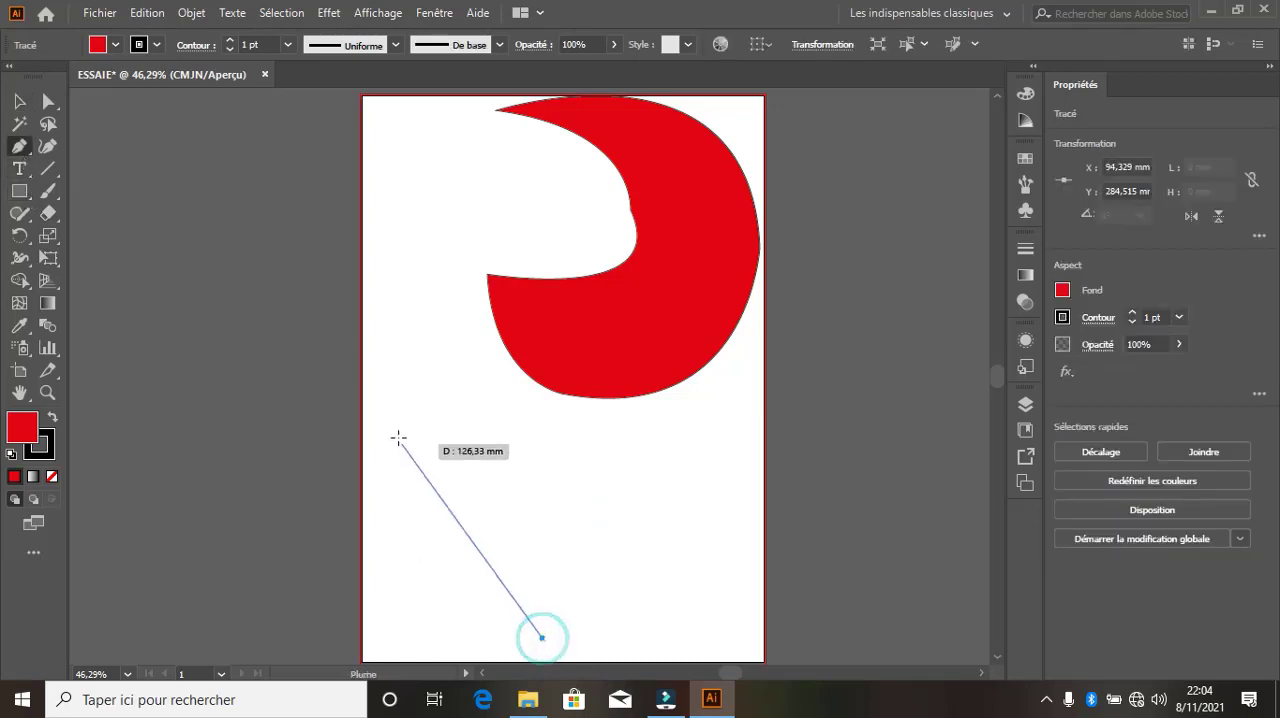
{"action": "left_click", "coordinate": [382, 412]}
{"action": "left_click", "coordinate": [562, 459]}
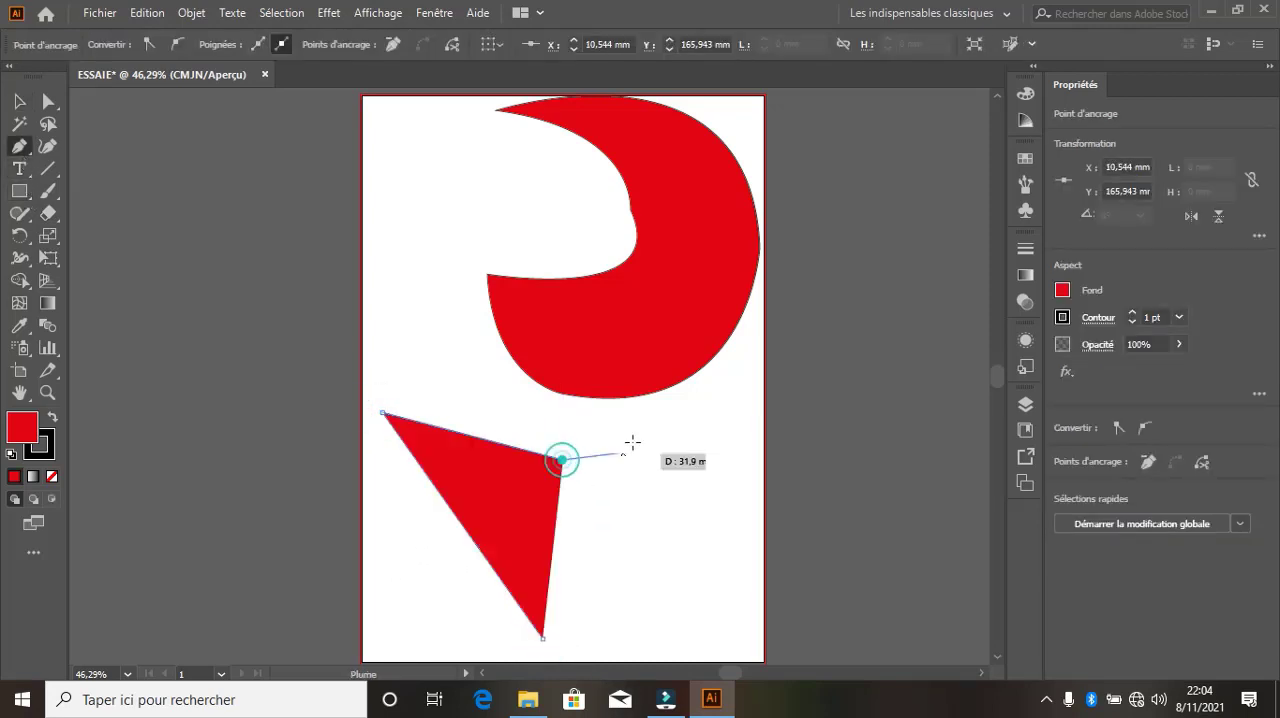
{"action": "left_click", "coordinate": [758, 408]}
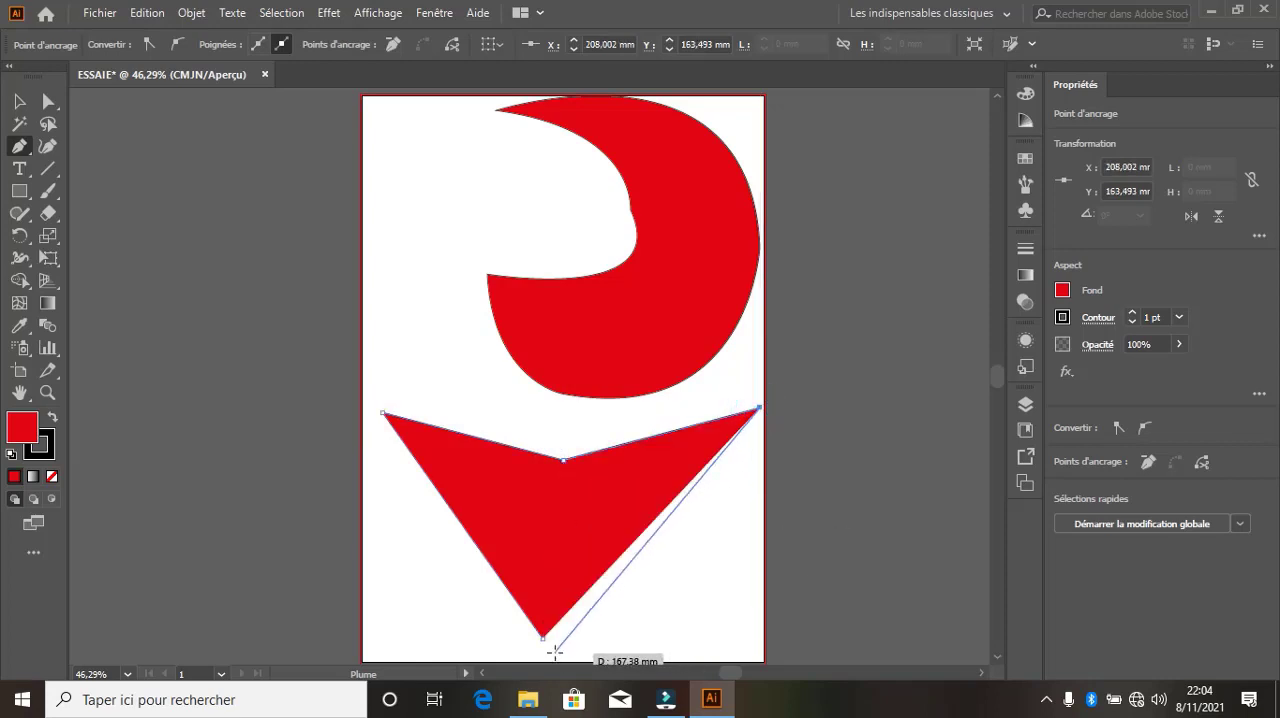
{"action": "left_click", "coordinate": [542, 638]}
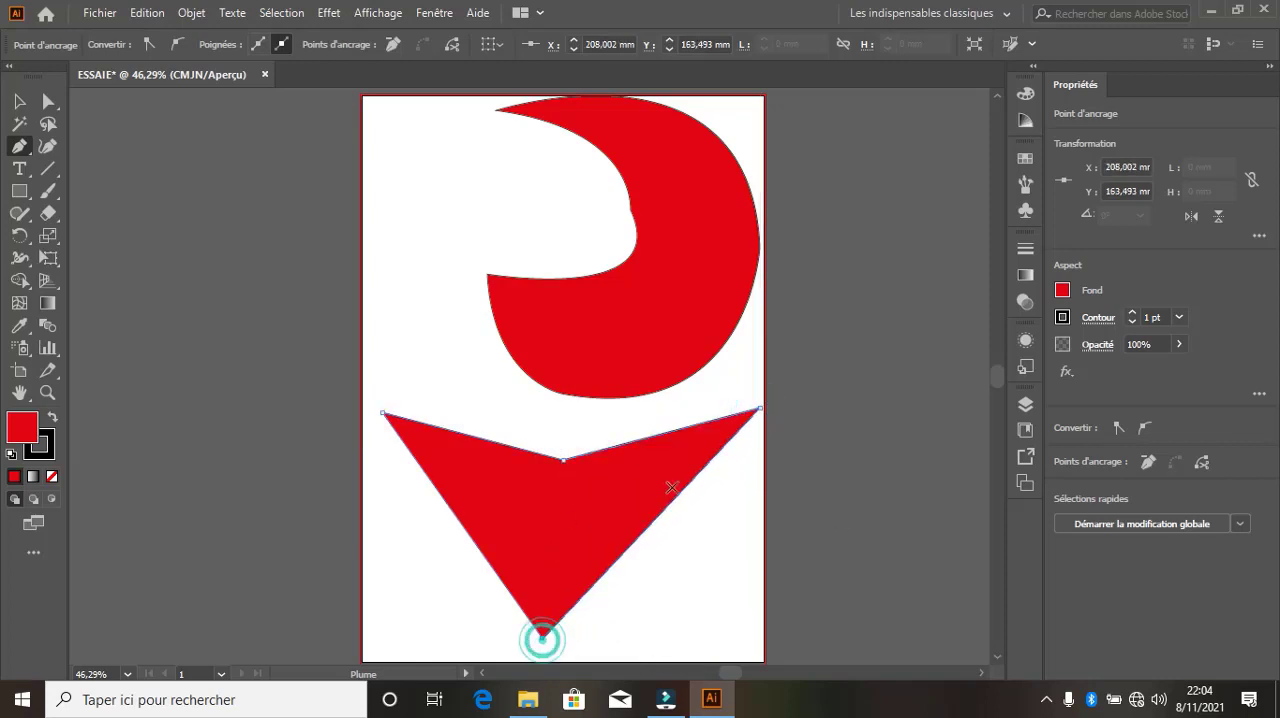
Raise the arrowhead's notch point with the Curvature tool and bow both lower sides outward, making the shape about 206 mm wide
{"action": "left_click", "coordinate": [48, 149]}
{"action": "left_click_drag", "start_coordinate": [562, 459], "coordinate": [569, 434]}
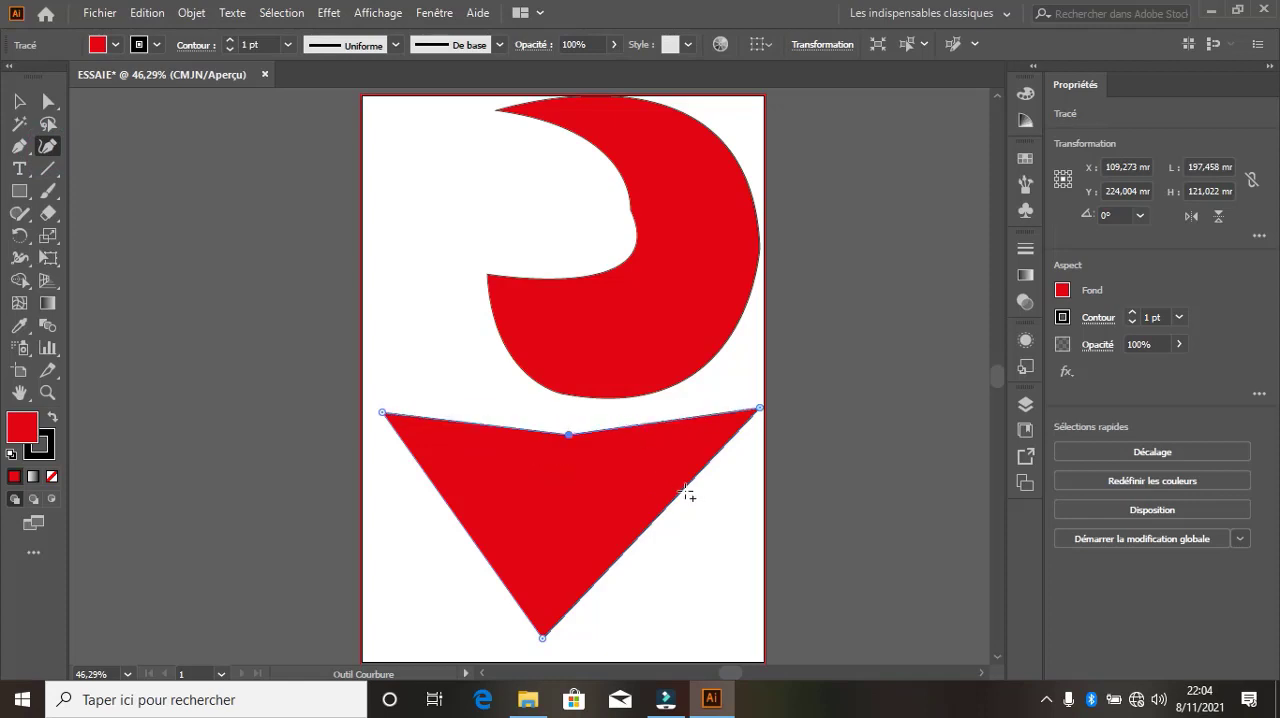
{"action": "left_click_drag", "start_coordinate": [670, 502], "coordinate": [730, 556]}
{"action": "left_click_drag", "start_coordinate": [457, 517], "coordinate": [413, 590]}
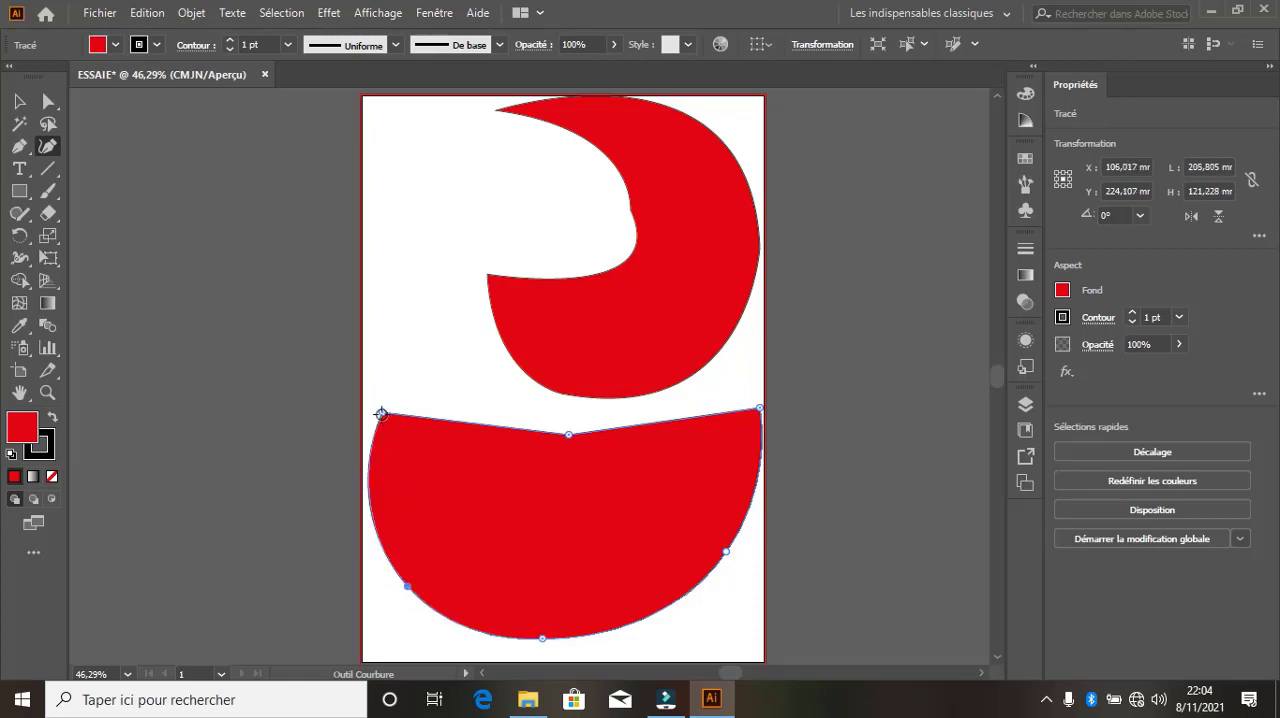
Pull the shape's two upper corners and both side points inward, narrowing it to about 140 by 142 mm
{"action": "left_click_drag", "start_coordinate": [381, 412], "coordinate": [473, 369]}
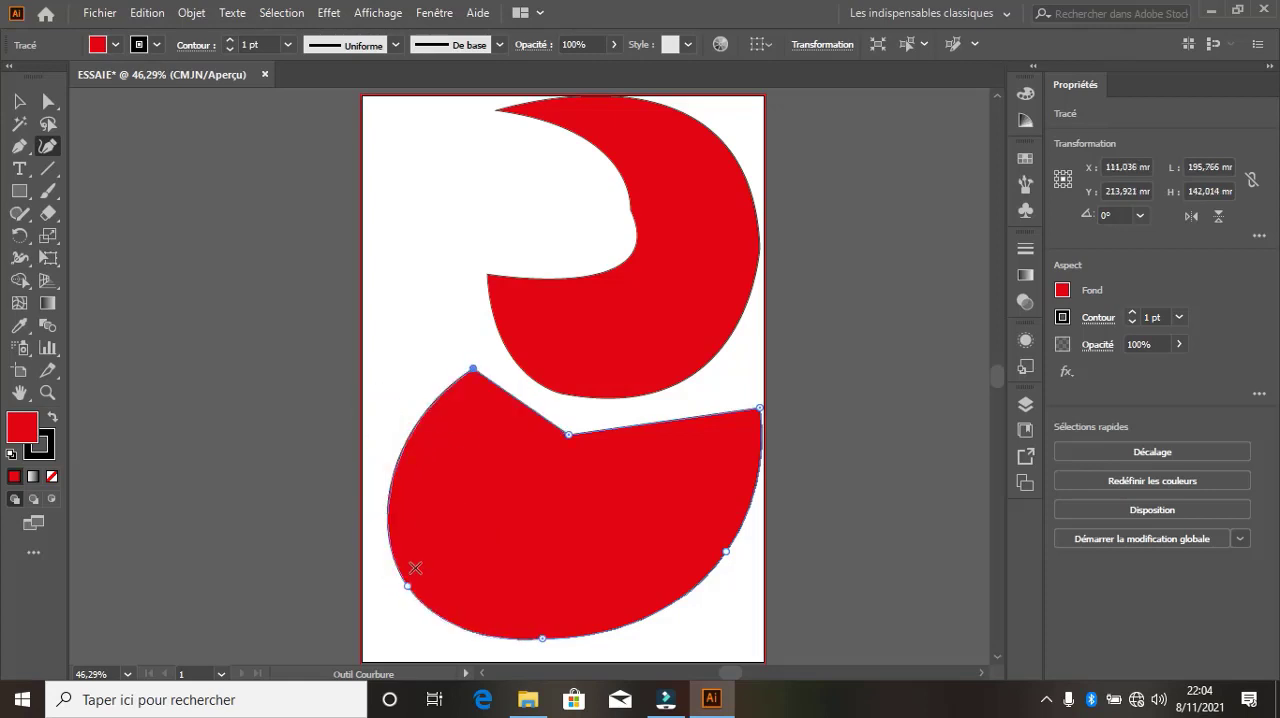
{"action": "left_click_drag", "start_coordinate": [409, 585], "coordinate": [447, 535]}
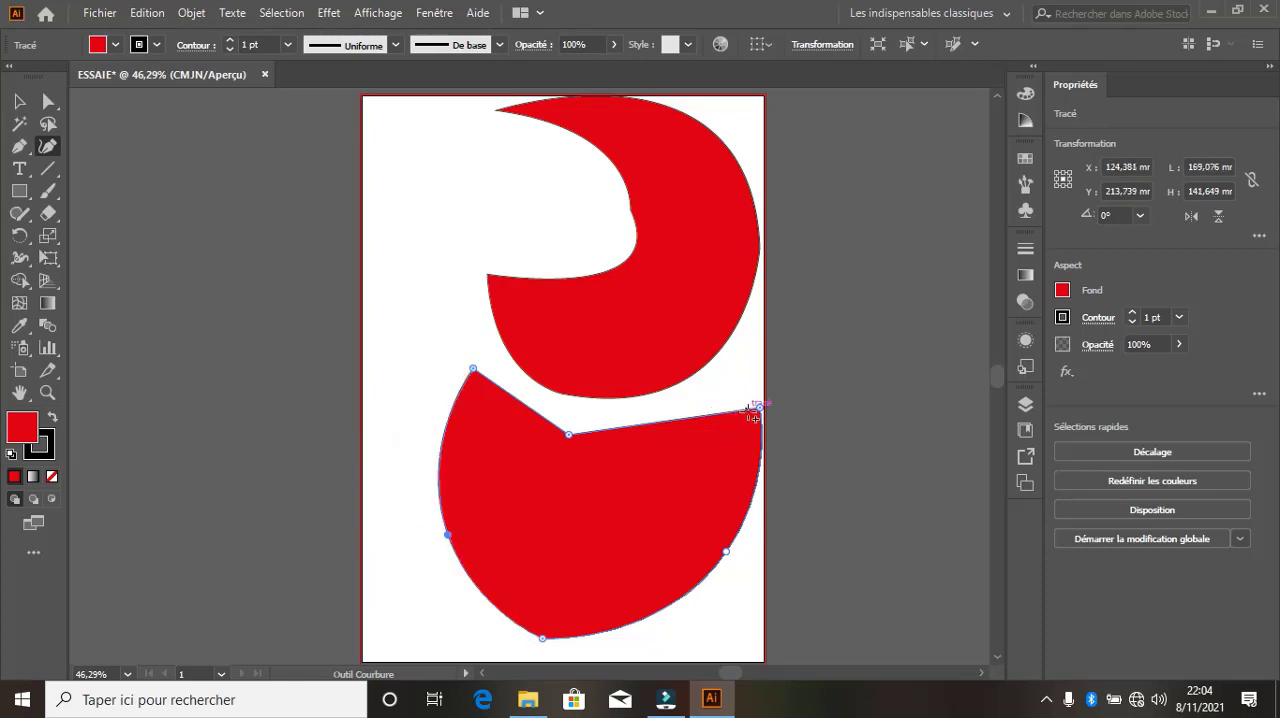
{"action": "left_click_drag", "start_coordinate": [756, 407], "coordinate": [700, 399]}
{"action": "left_click_drag", "start_coordinate": [724, 550], "coordinate": [694, 509]}
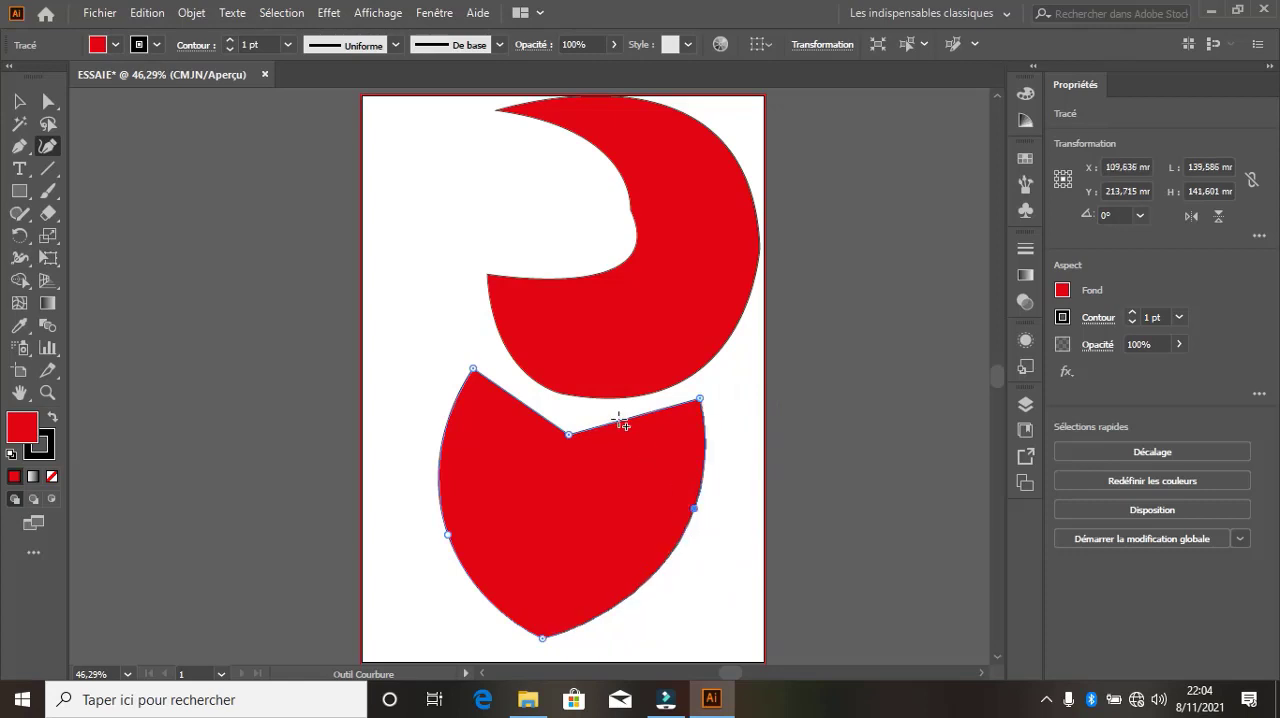
Add a curve point to each of the two straight upper edges and bow them upward into heart lobes
{"action": "left_click_drag", "start_coordinate": [621, 423], "coordinate": [614, 398]}
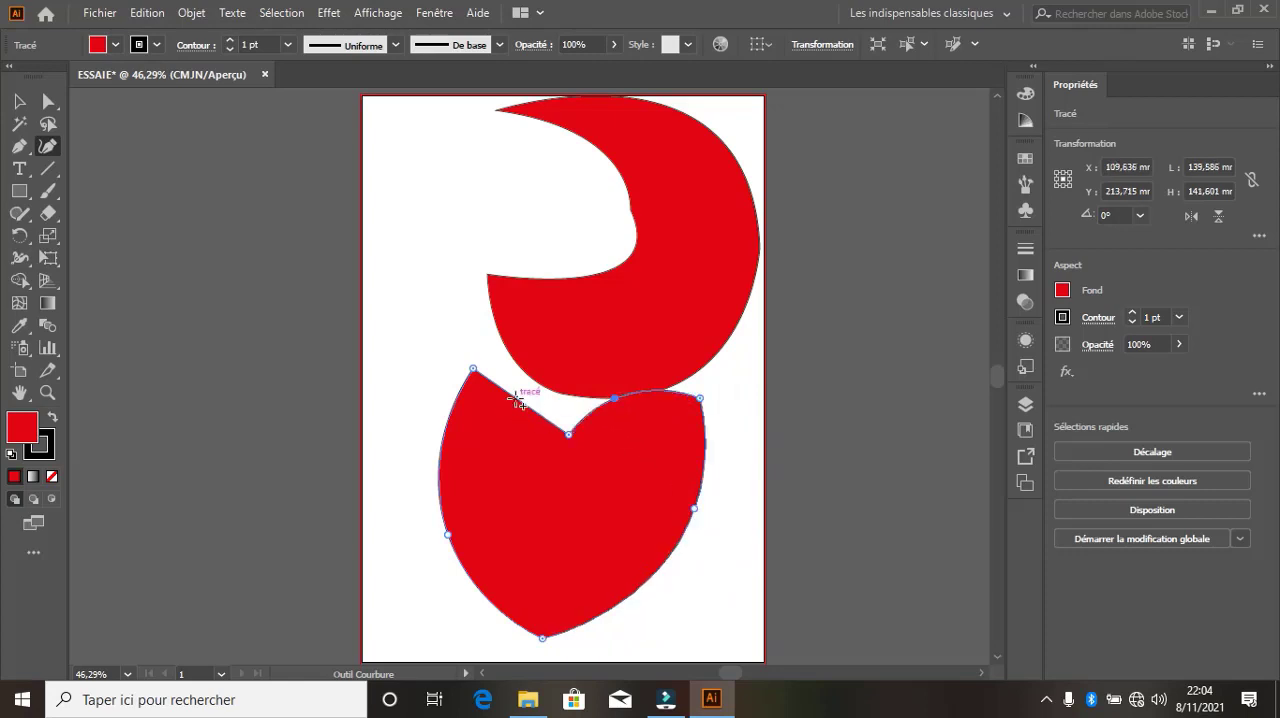
{"action": "left_click_drag", "start_coordinate": [518, 401], "coordinate": [528, 374]}
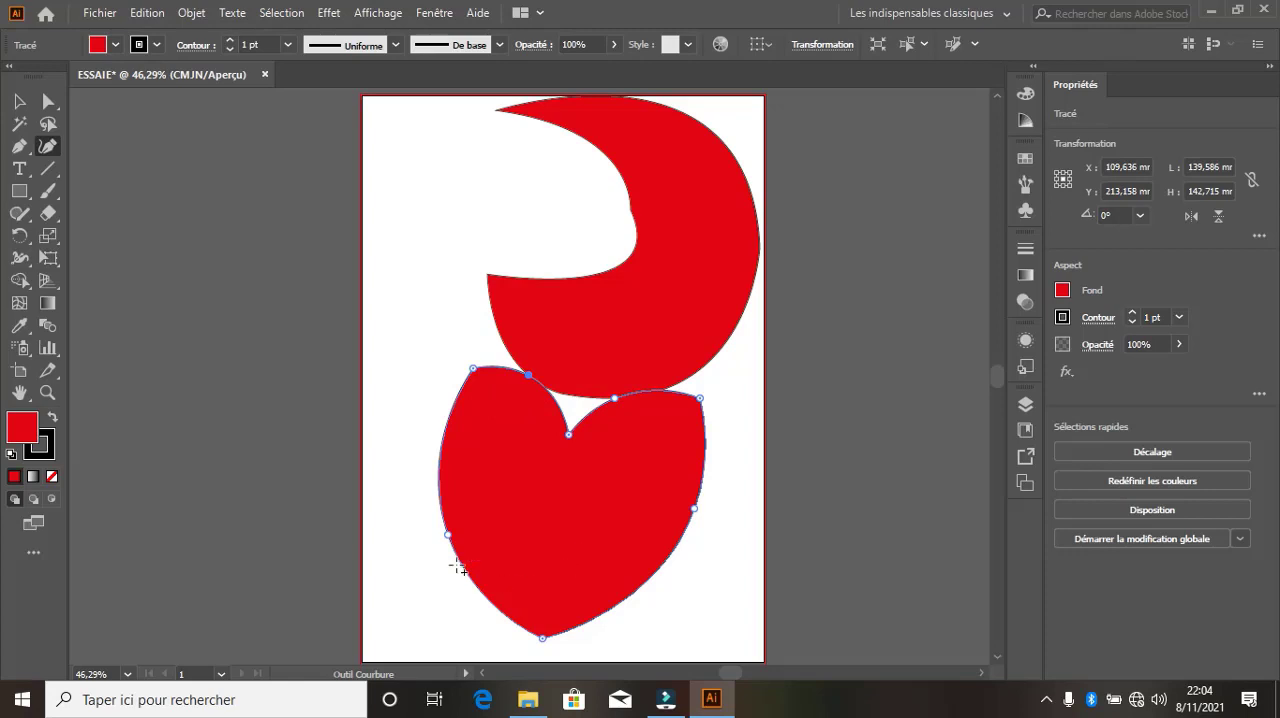
Adjust the heart's two side points and raise its notch slightly, bringing the shape to about 136 by 142 mm
{"action": "left_click_drag", "start_coordinate": [447, 535], "coordinate": [476, 546]}
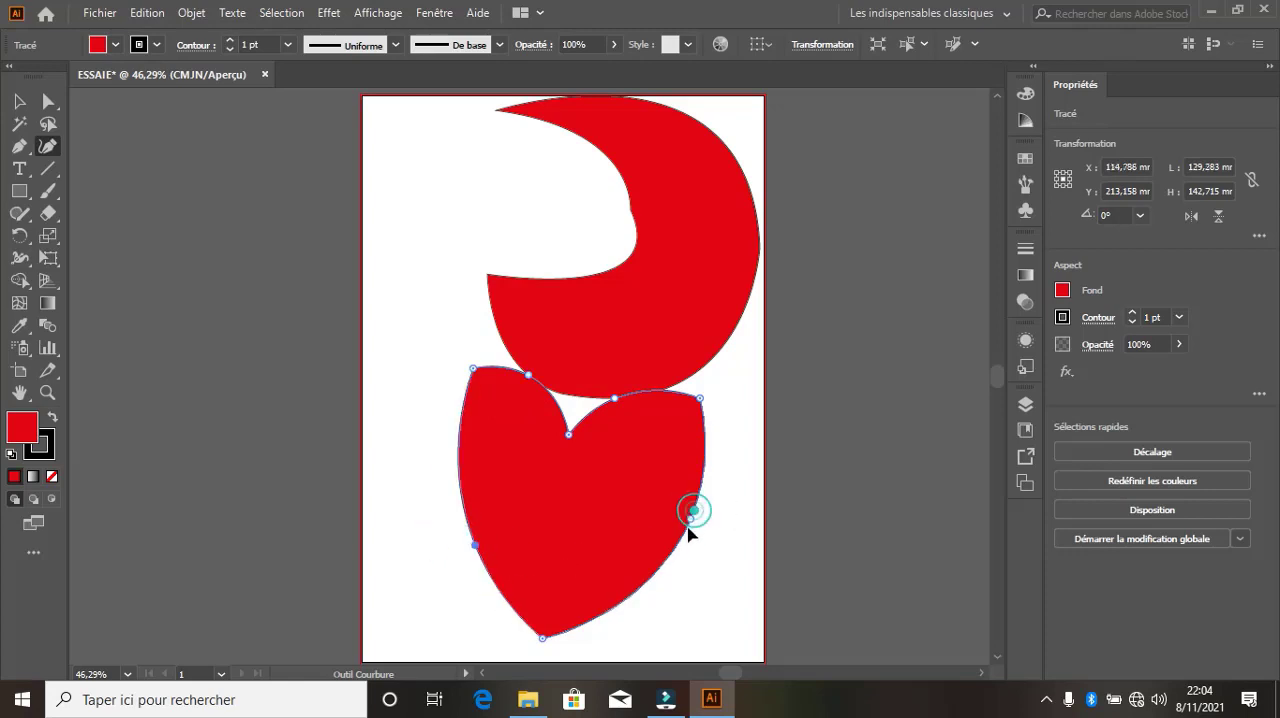
{"action": "left_click_drag", "start_coordinate": [692, 512], "coordinate": [679, 535]}
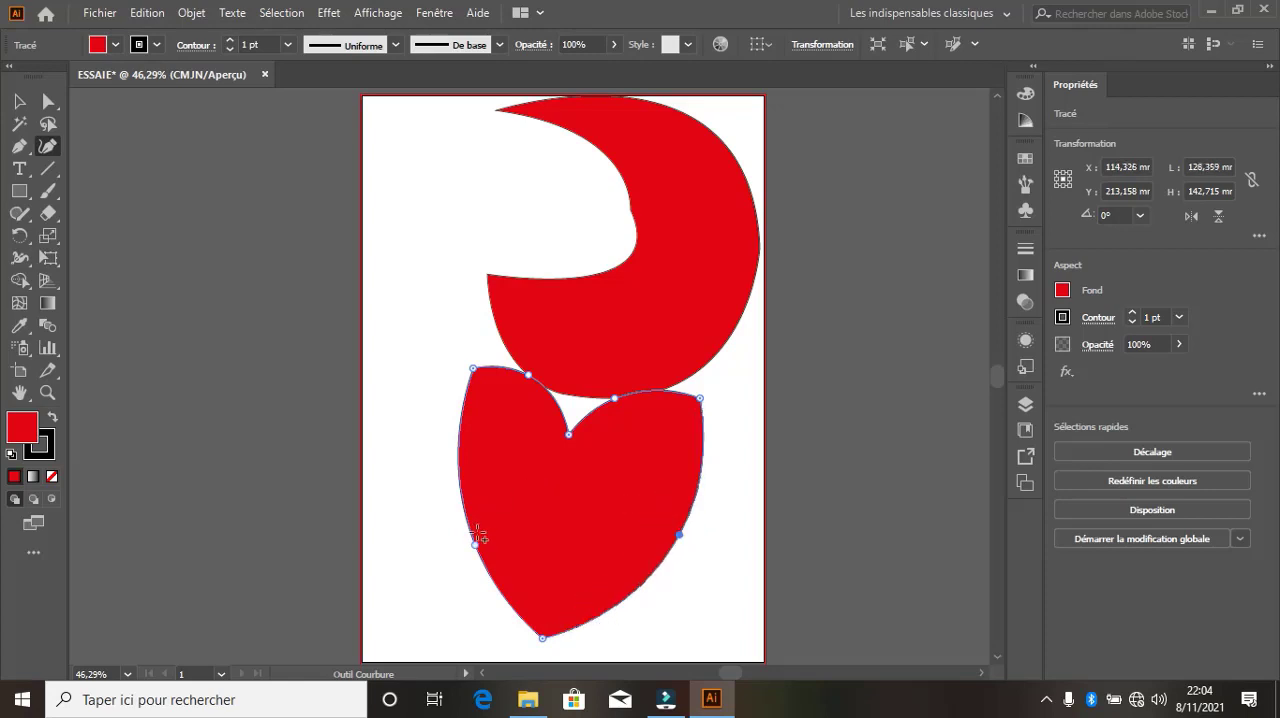
{"action": "left_click_drag", "start_coordinate": [476, 542], "coordinate": [452, 530]}
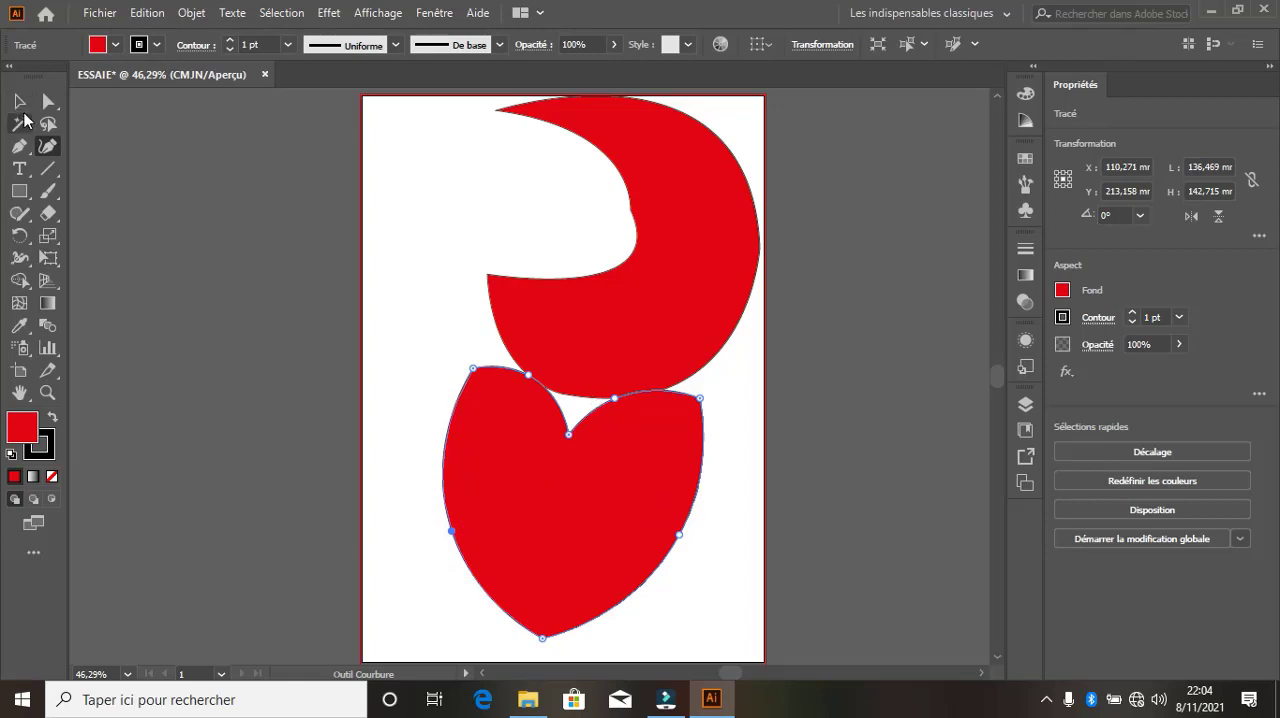
{"action": "left_click_drag", "start_coordinate": [569, 434], "coordinate": [572, 416]}
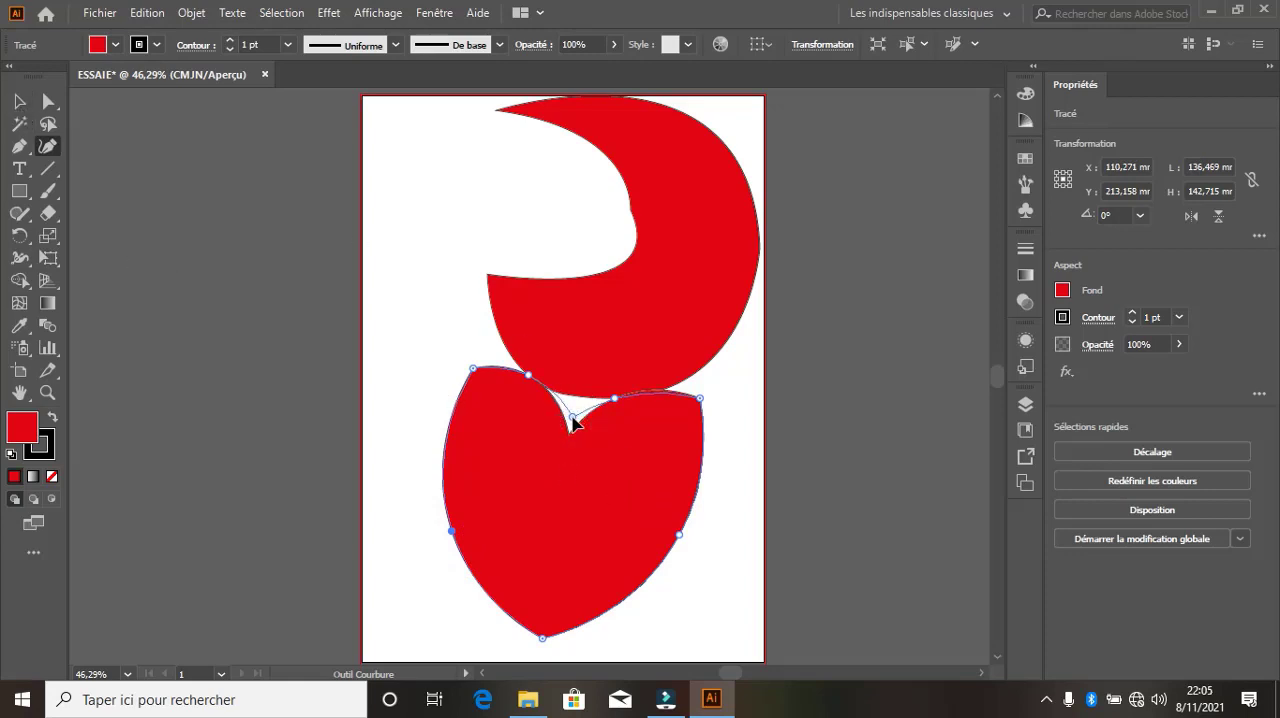
Move the heart up over the crescent to about X 92 mm, Y 75 mm, and deselect it
{"action": "left_click", "coordinate": [19, 101]}
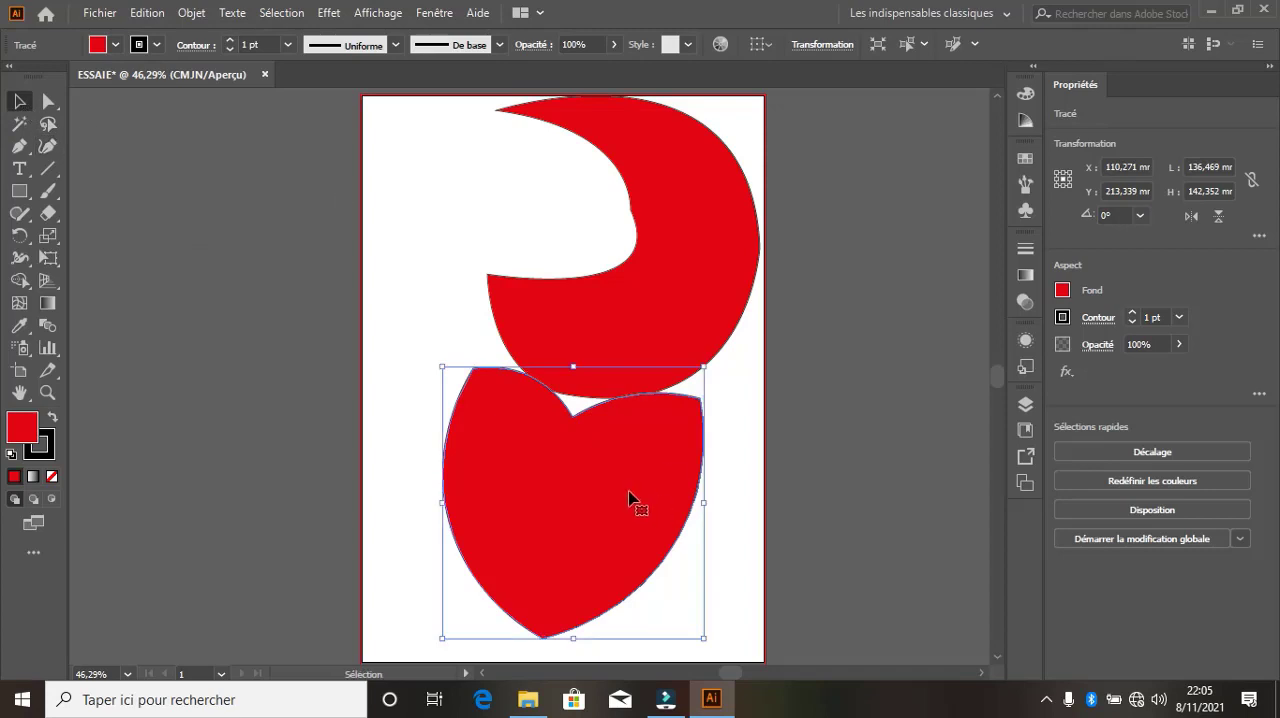
{"action": "left_click_drag", "start_coordinate": [612, 493], "coordinate": [577, 231]}
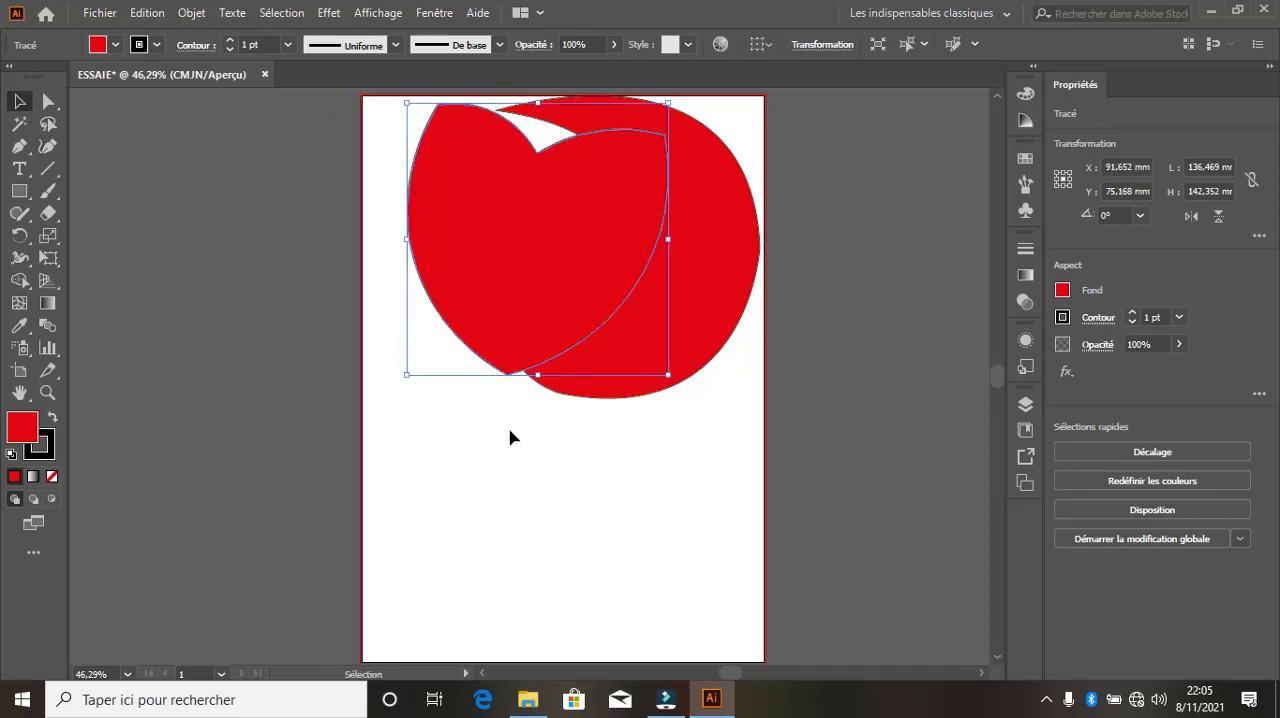
{"action": "left_click", "coordinate": [526, 446]}
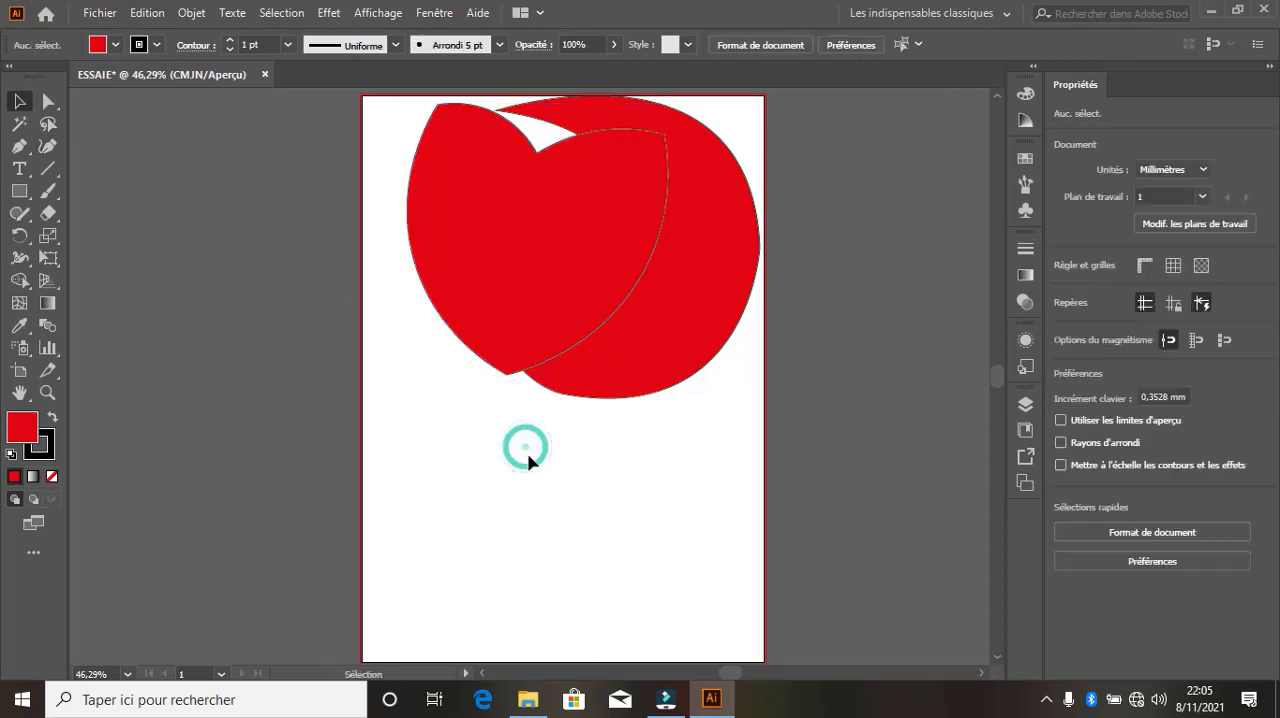
Add a text line with the surname in capitals below the shapes, at about X 62 mm, Y 205 mm
{"action": "left_click", "coordinate": [19, 168]}
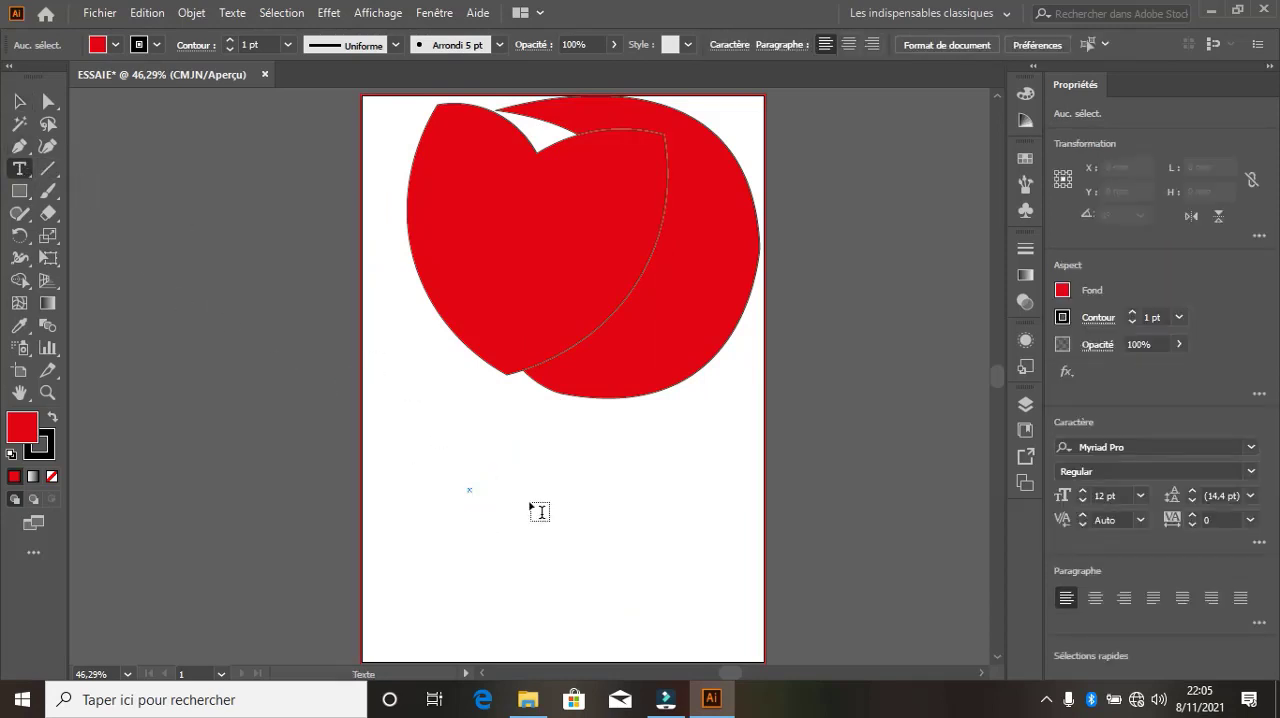
{"action": "type", "text": "sa"}
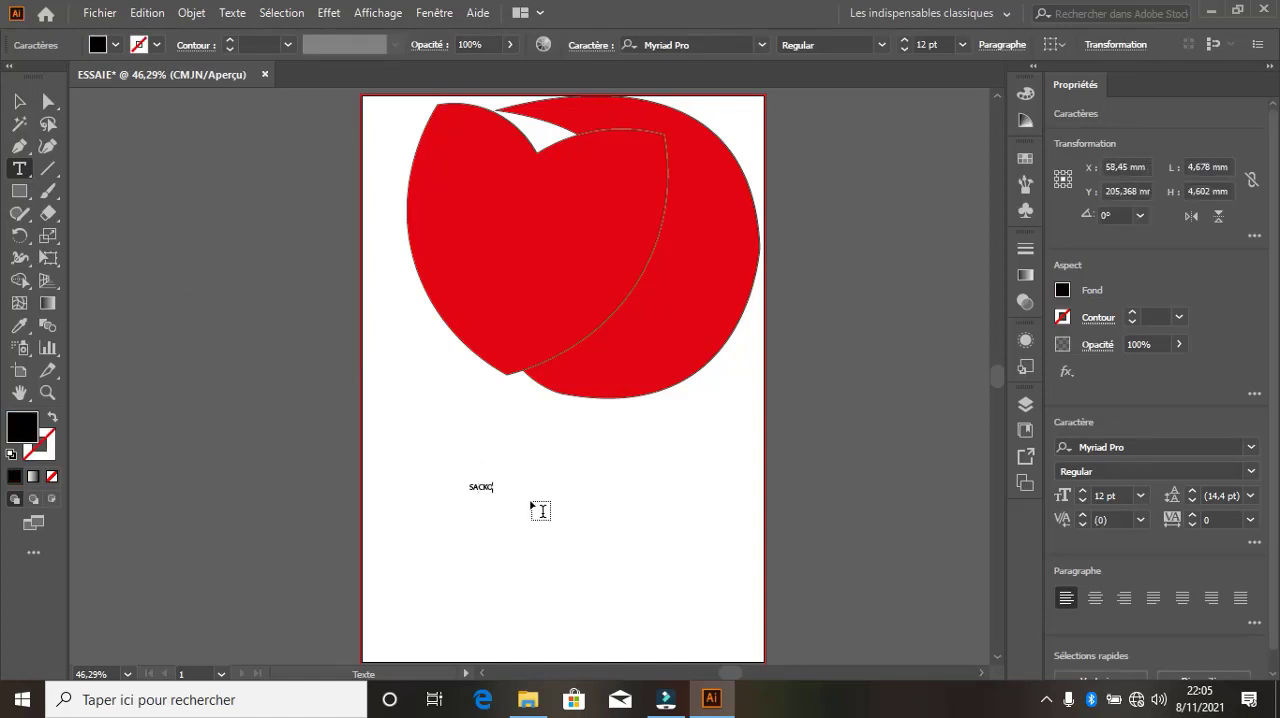
{"action": "type", "text": "CKO"}
Set the whole surname text line to the Oswald Regular font at a size of 47 pt
{"action": "key", "text": "ctrl+a"}
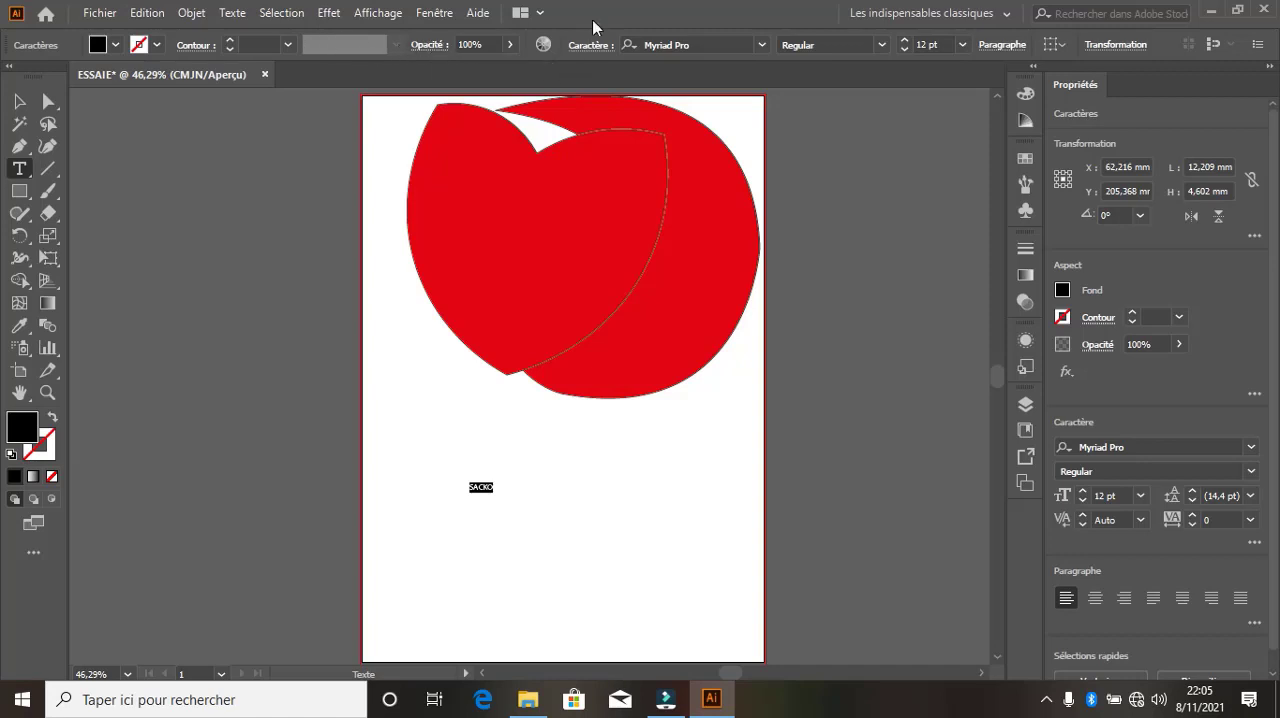
{"action": "left_click", "coordinate": [729, 47]}
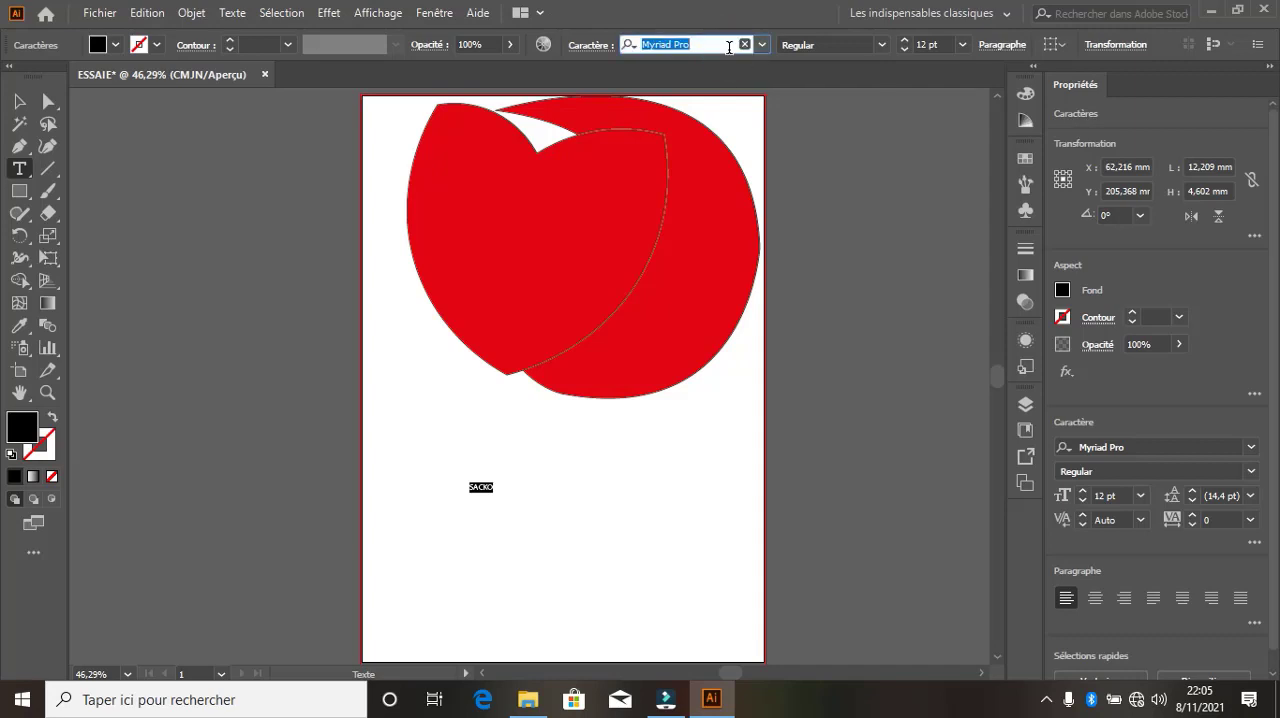
{"action": "key", "text": "Down"}
{"action": "key", "text": "Down"}
{"action": "key", "text": "Down"}
{"action": "key", "text": "Down"}
{"action": "key", "text": "Down"}
{"action": "key", "text": "Down"}
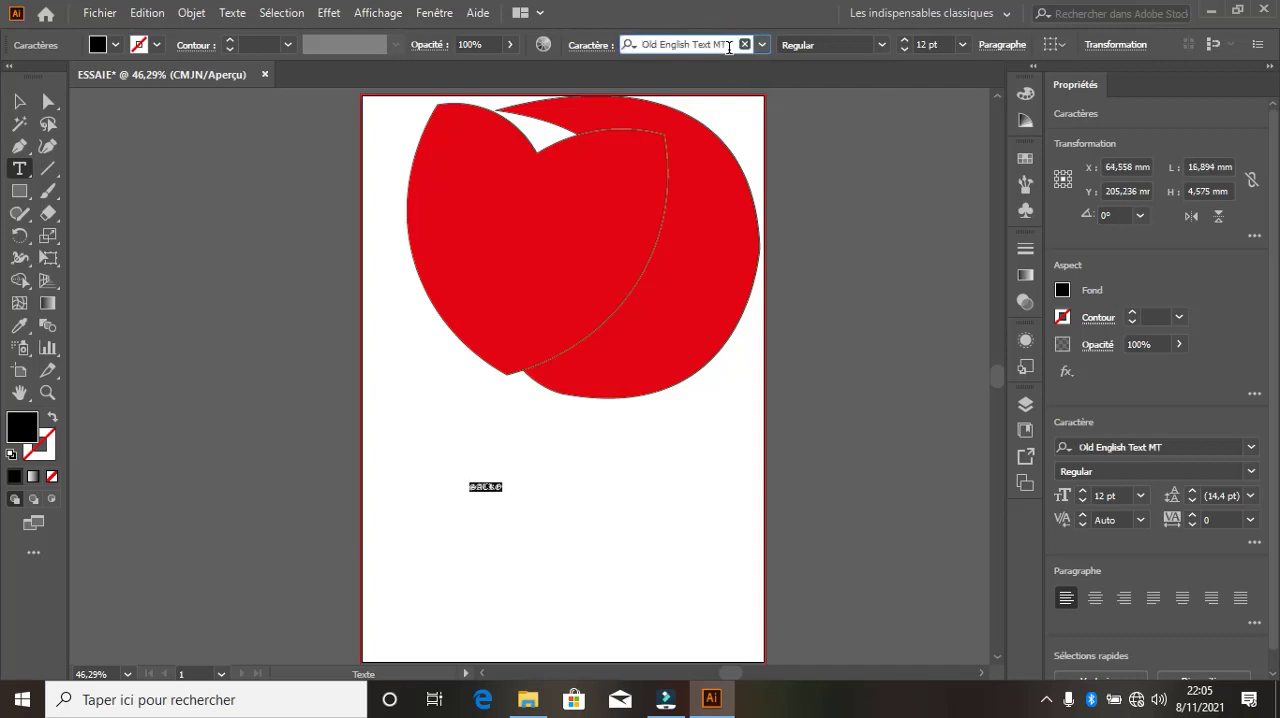
{"action": "key", "text": "Down"}
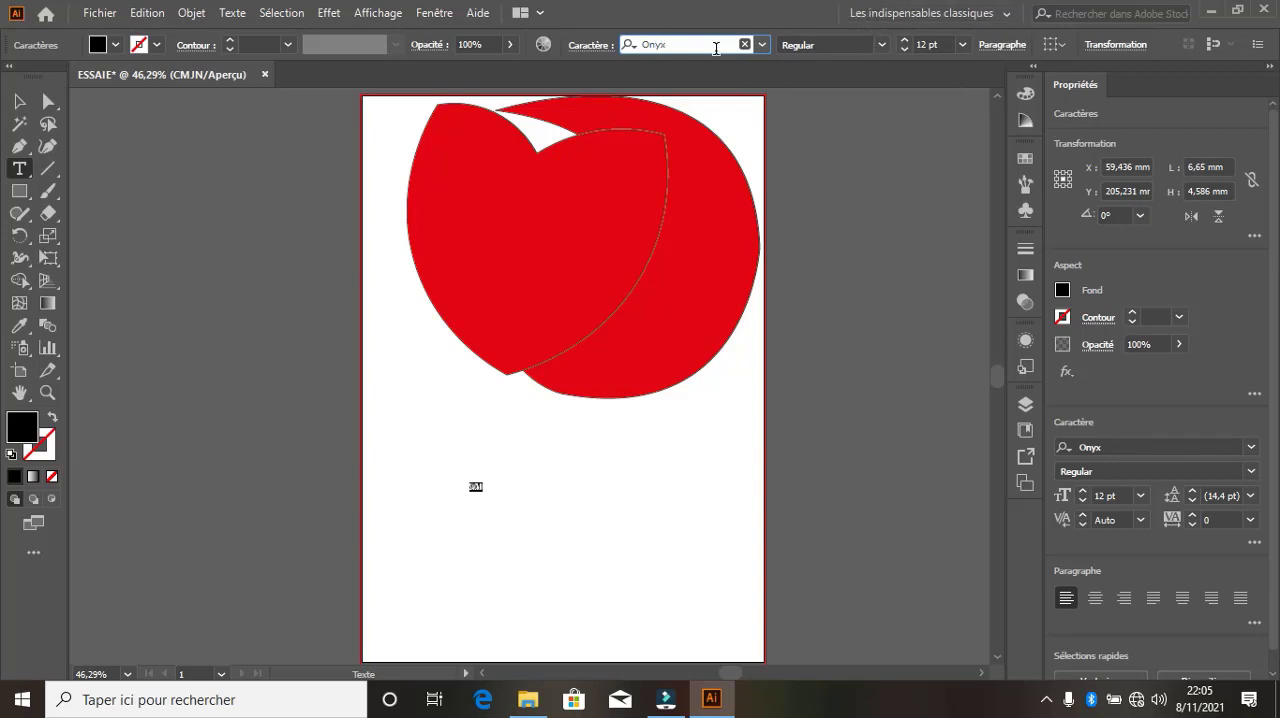
{"action": "key", "text": "Down"}
{"action": "key", "text": "Down"}
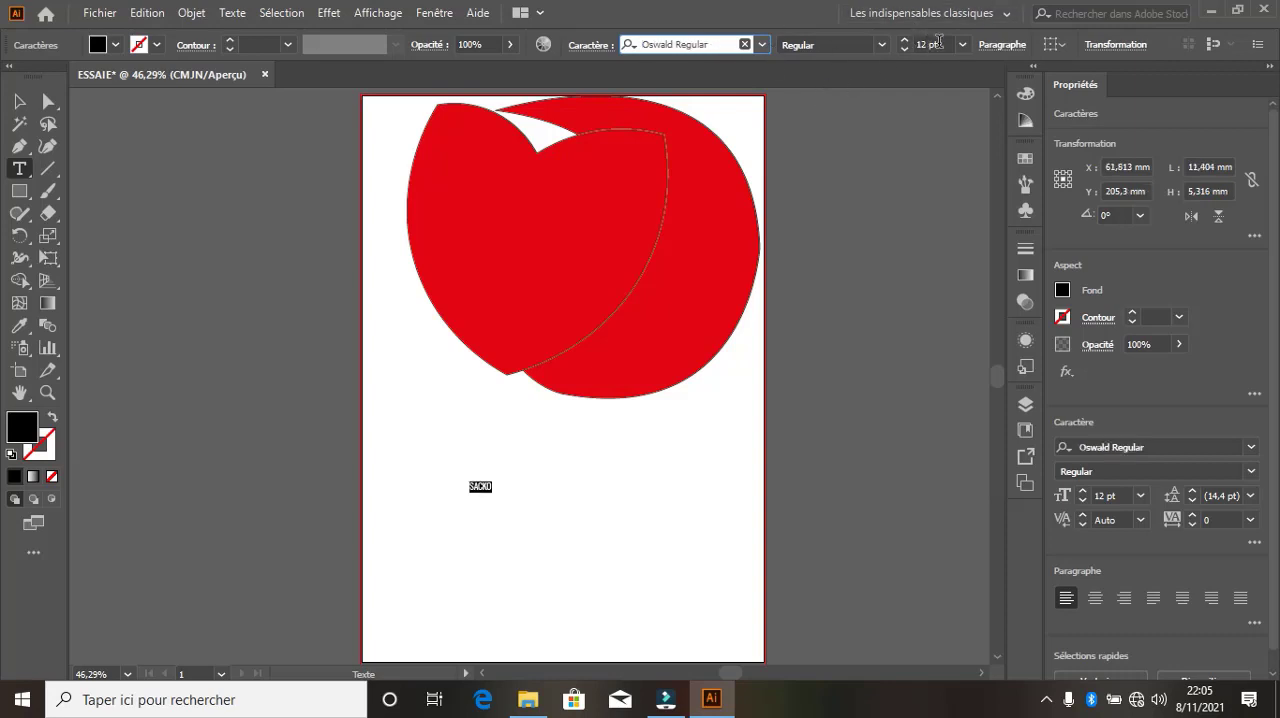
{"action": "left_click_drag", "start_coordinate": [904, 43], "coordinate": [906, 43]}
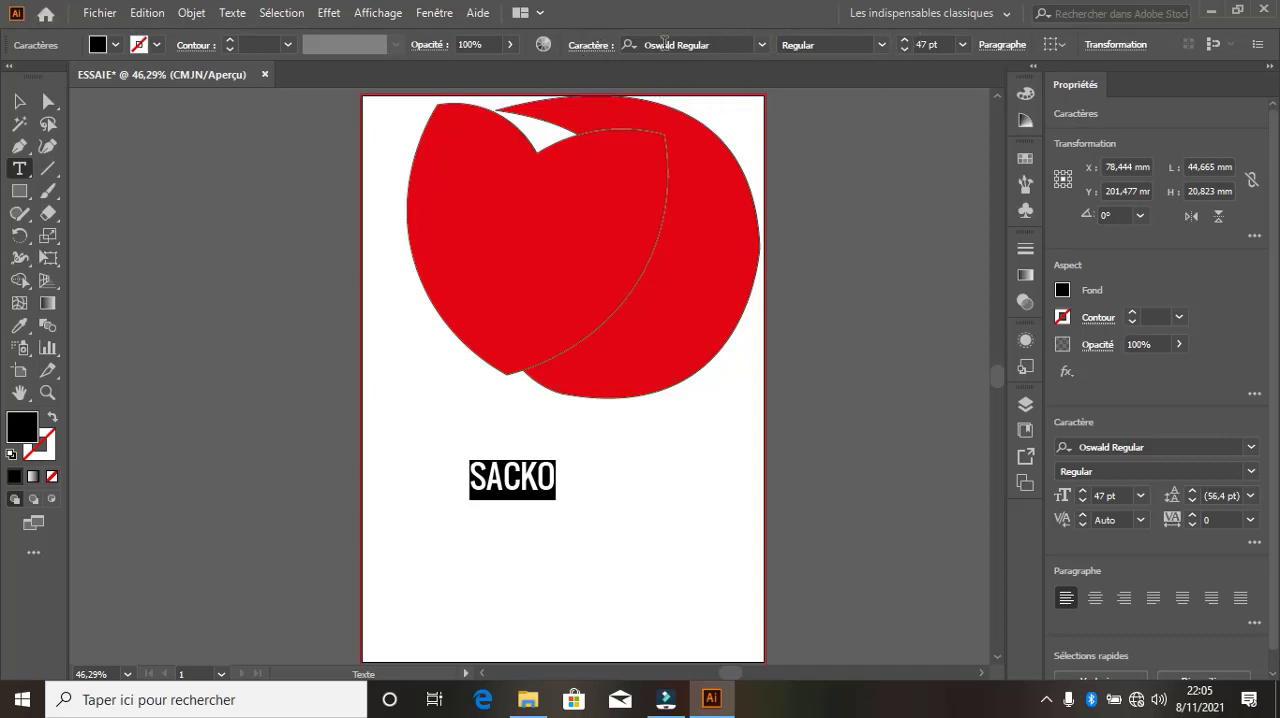
Examine the character, transformation, alignment reference and paragraph options available for the selected text
{"action": "left_click", "coordinate": [581, 46]}
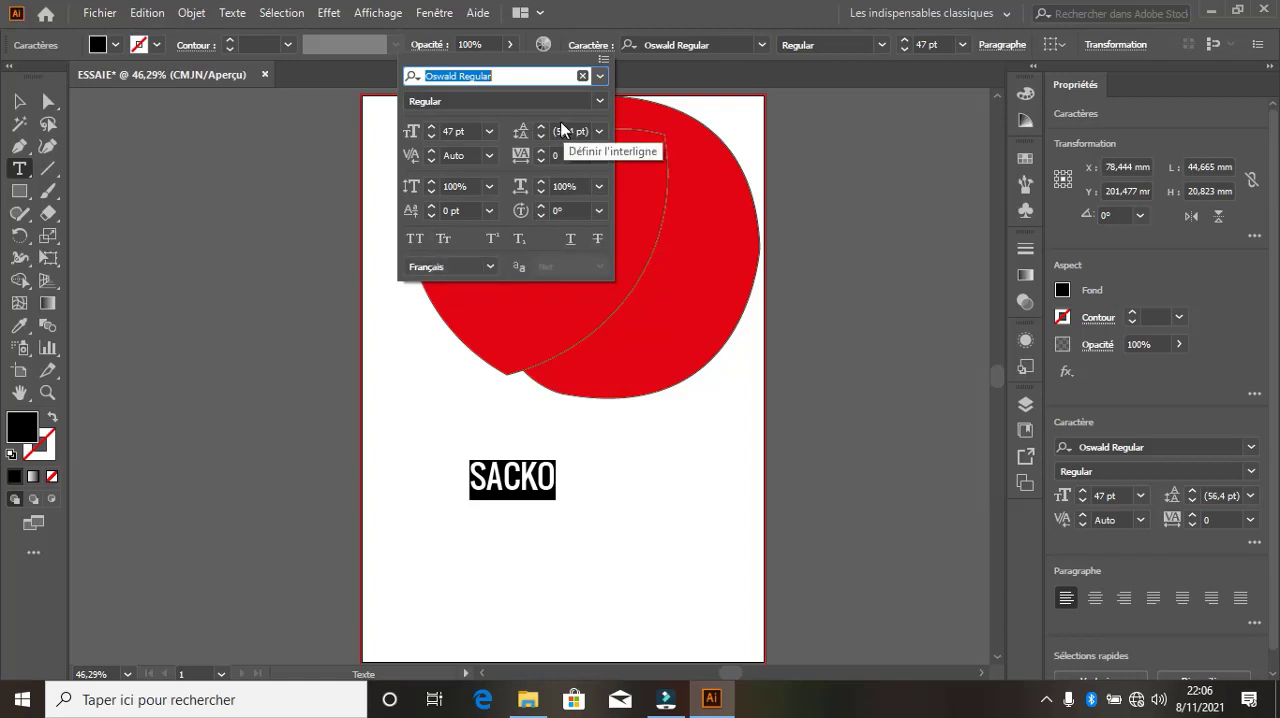
{"action": "left_click", "coordinate": [585, 51]}
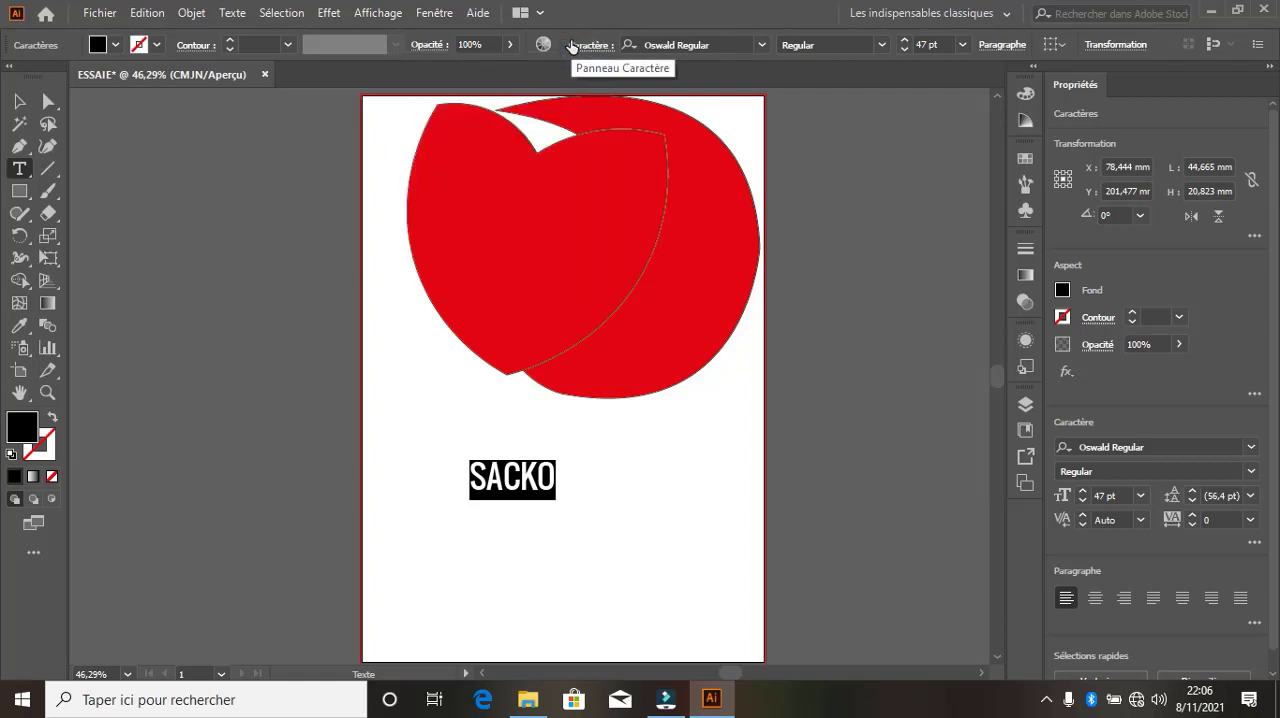
{"action": "left_click", "coordinate": [1096, 45]}
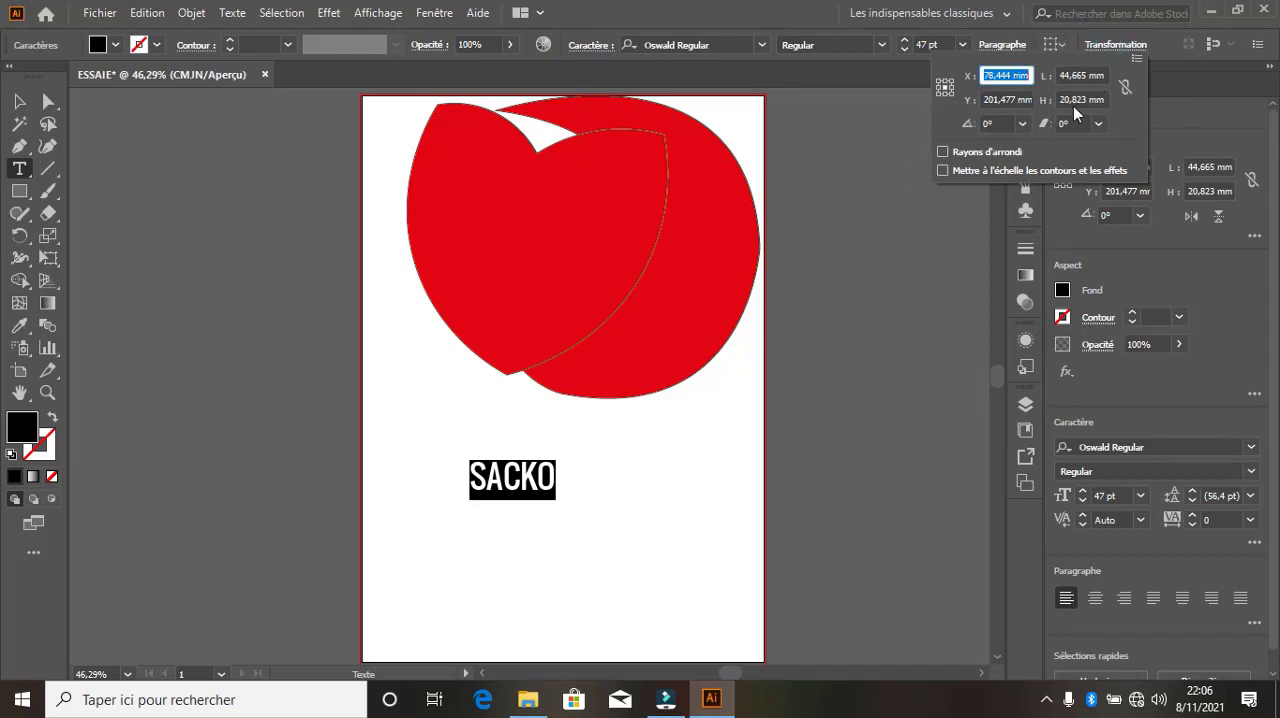
{"action": "left_click", "coordinate": [1107, 45]}
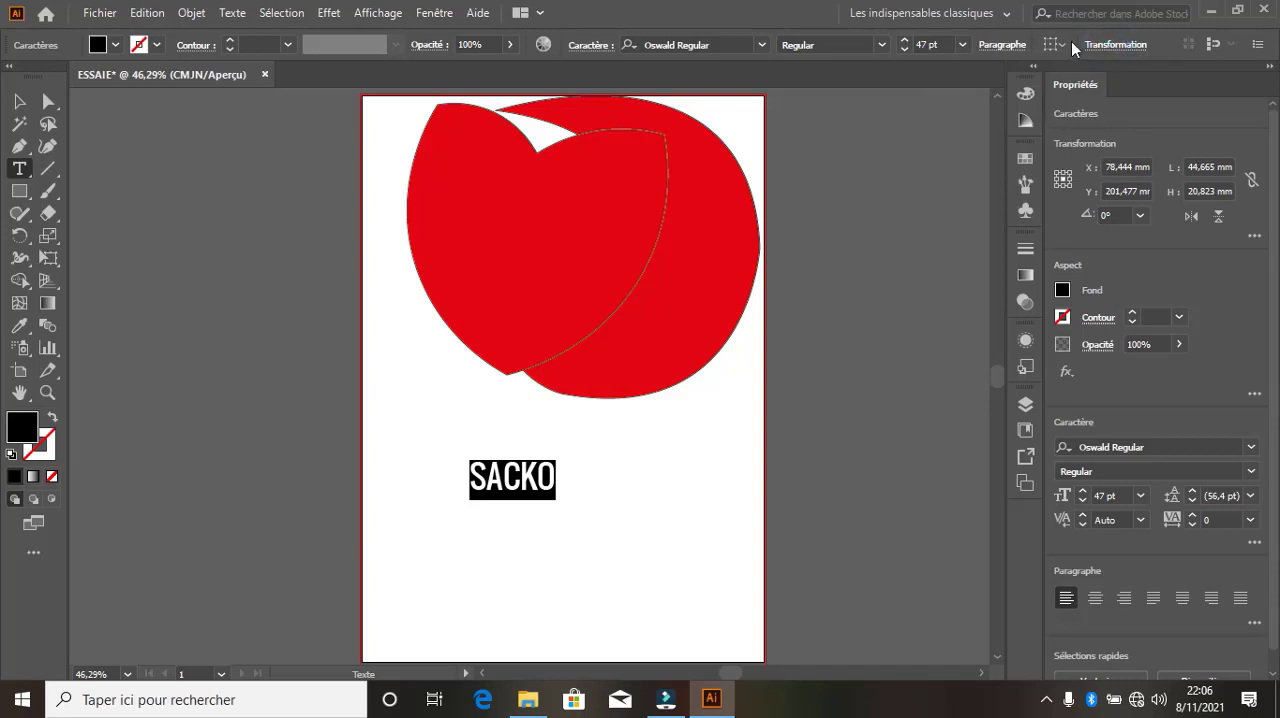
{"action": "left_click", "coordinate": [1069, 43]}
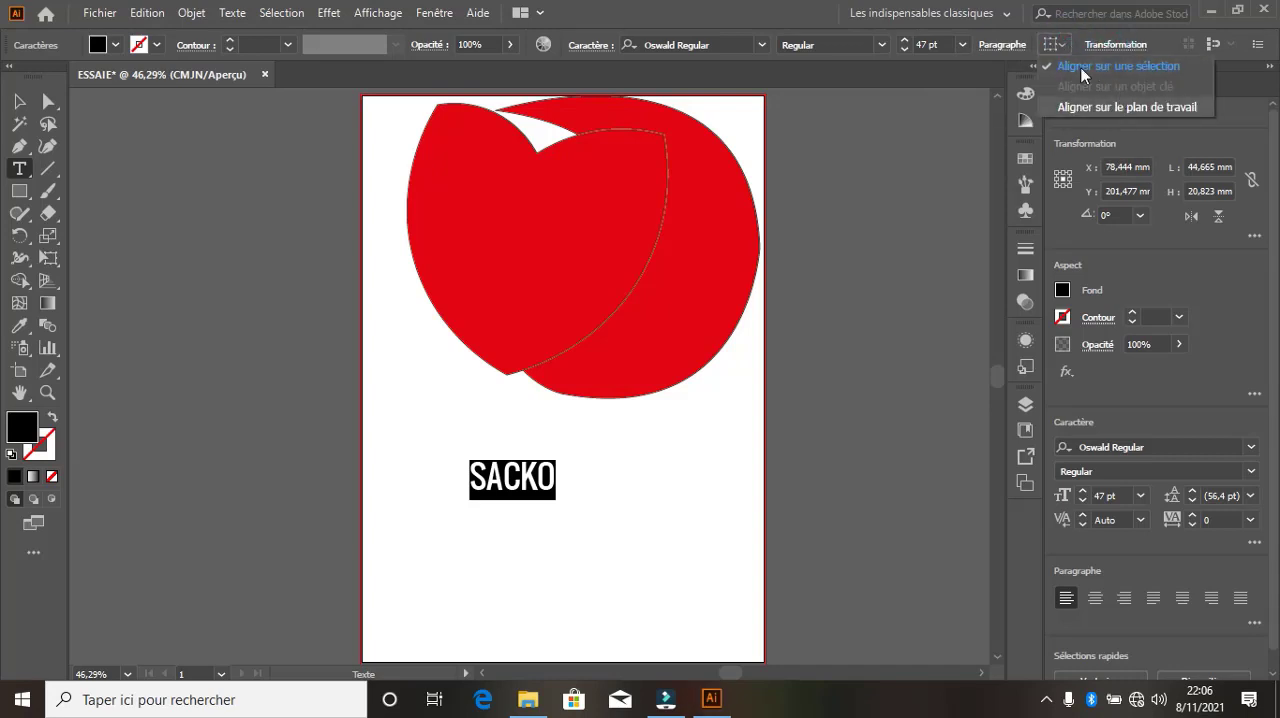
{"action": "left_click", "coordinate": [1069, 49]}
{"action": "left_click", "coordinate": [1010, 46]}
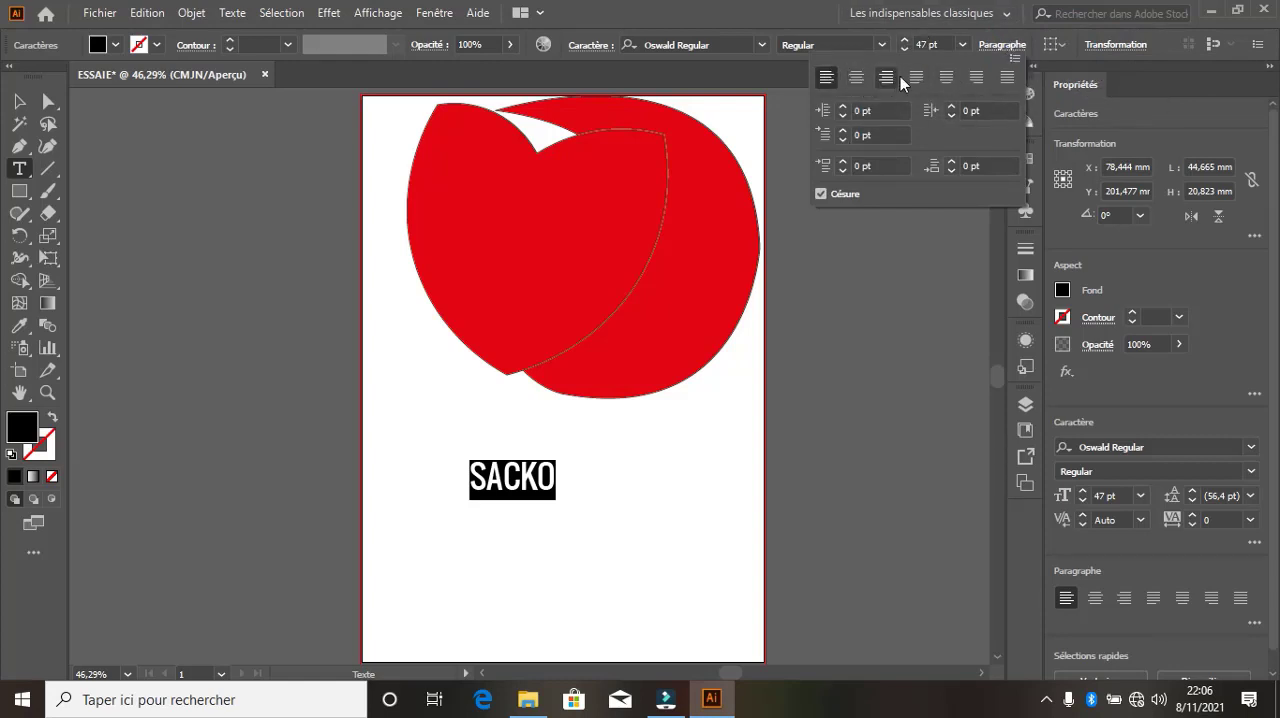
{"action": "left_click", "coordinate": [1002, 45]}
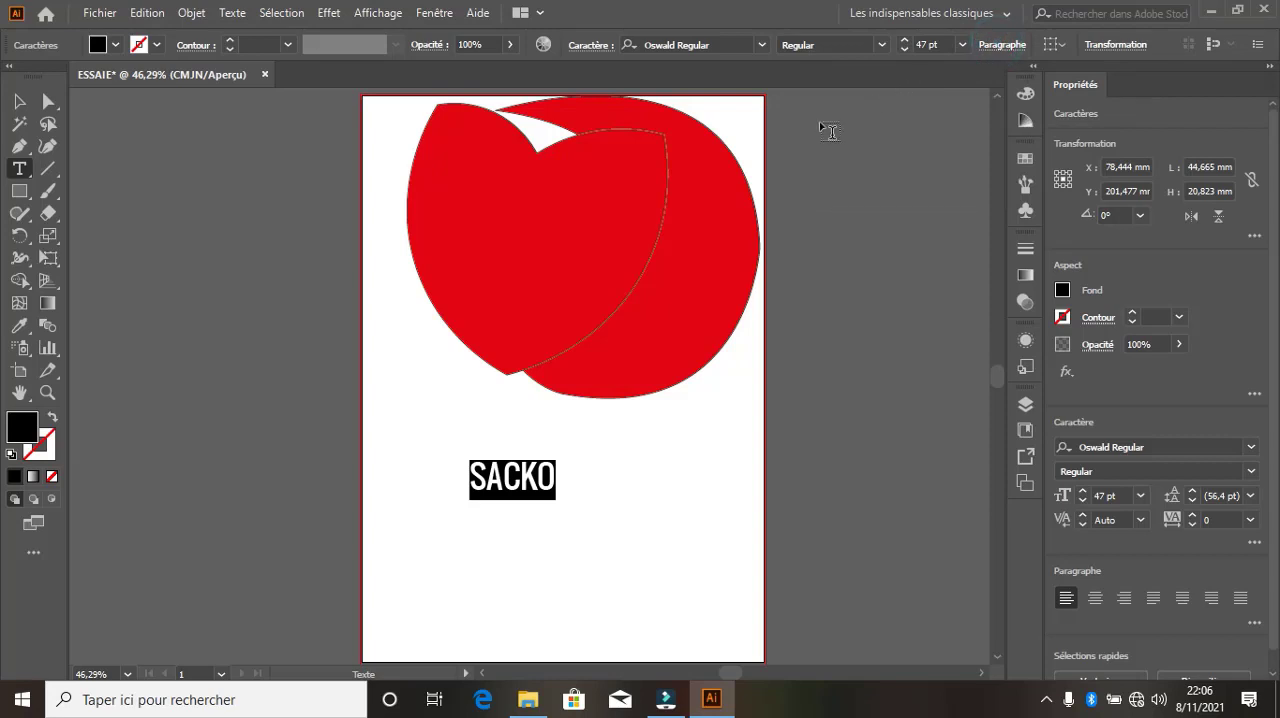
Scale the text line up proportionally to about 123 by 53 mm and place a copy straight below it at about Y 254 mm
{"action": "left_click", "coordinate": [19, 101]}
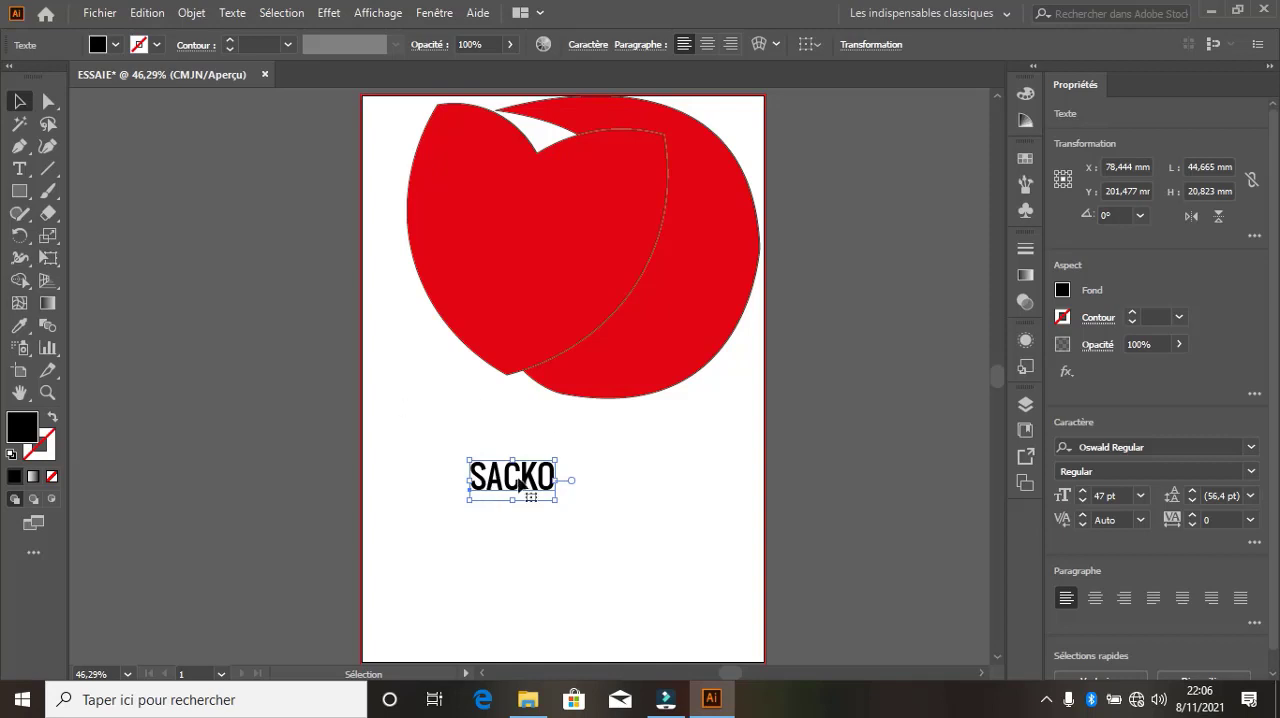
{"action": "left_click_drag", "start_coordinate": [556, 459], "coordinate": [617, 441]}
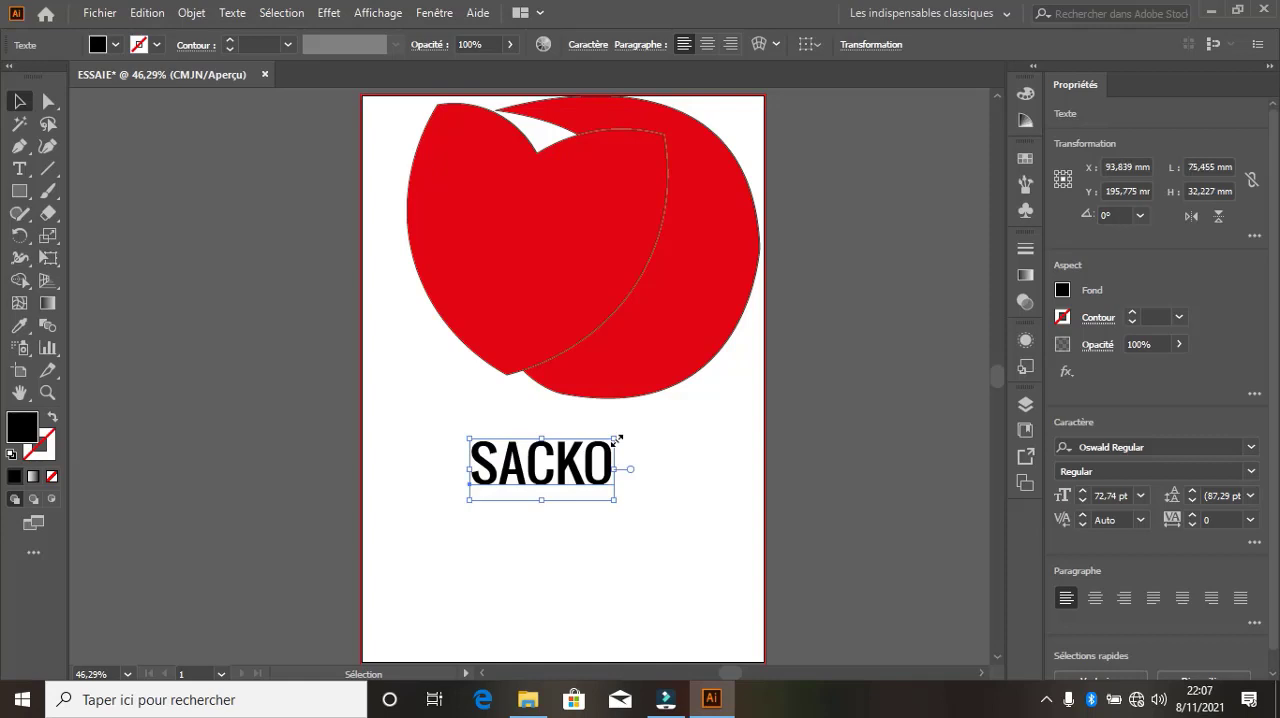
{"action": "left_click_drag", "start_coordinate": [615, 438], "coordinate": [659, 419]}
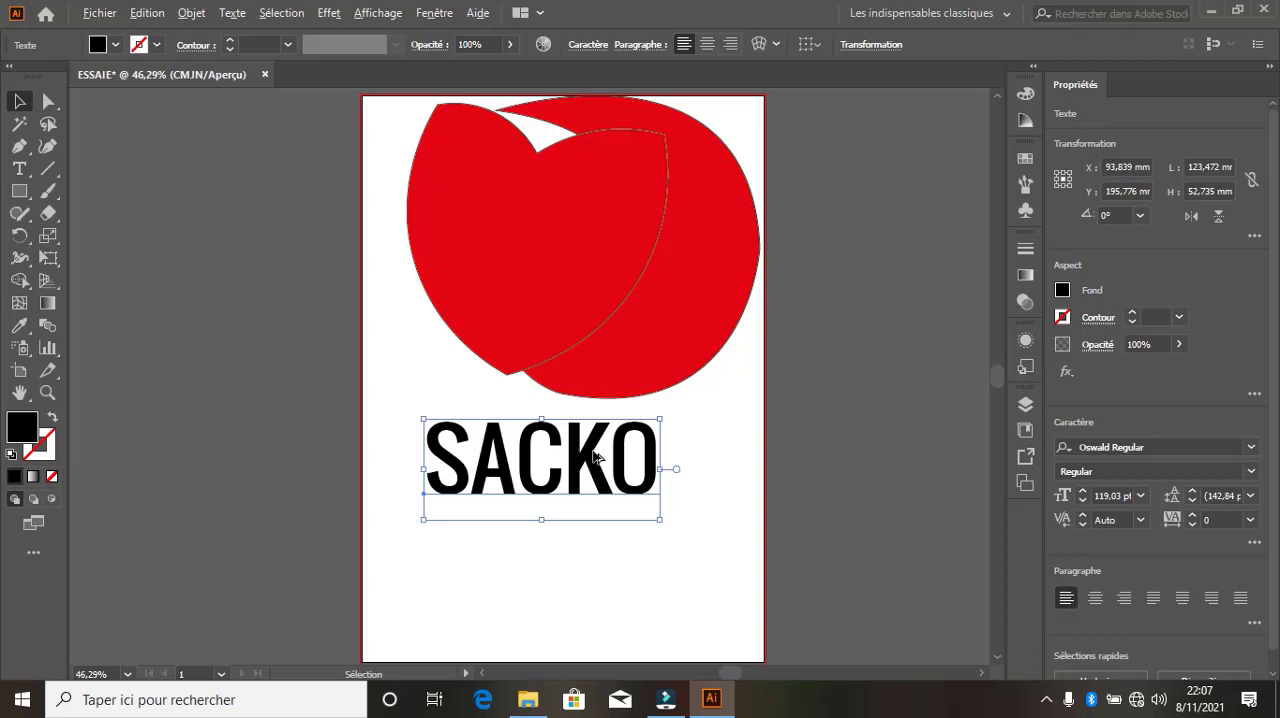
{"action": "left_click_drag", "start_coordinate": [590, 452], "coordinate": [594, 562]}
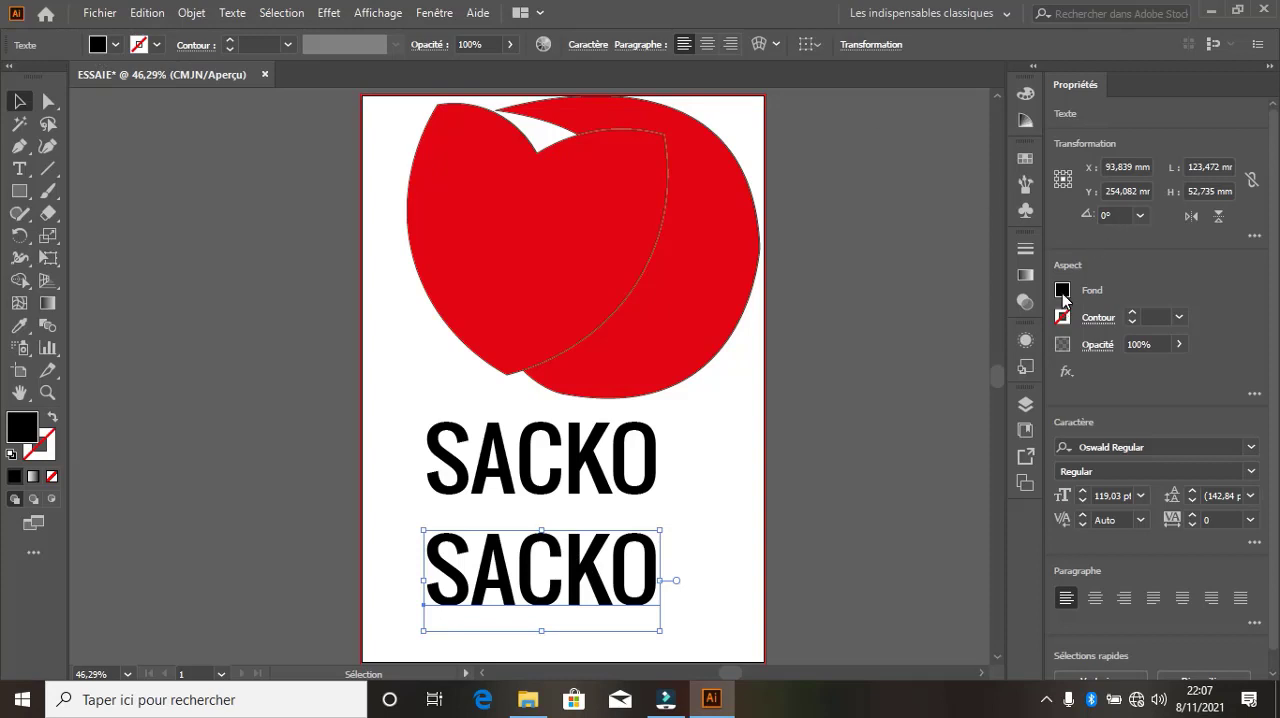
Fill the lower text copy with yellow FFF91F and move it onto the red shapes at about X 135 mm, Y 135.5 mm
{"action": "double_click", "coordinate": [17, 432]}
{"action": "left_click", "coordinate": [607, 224]}
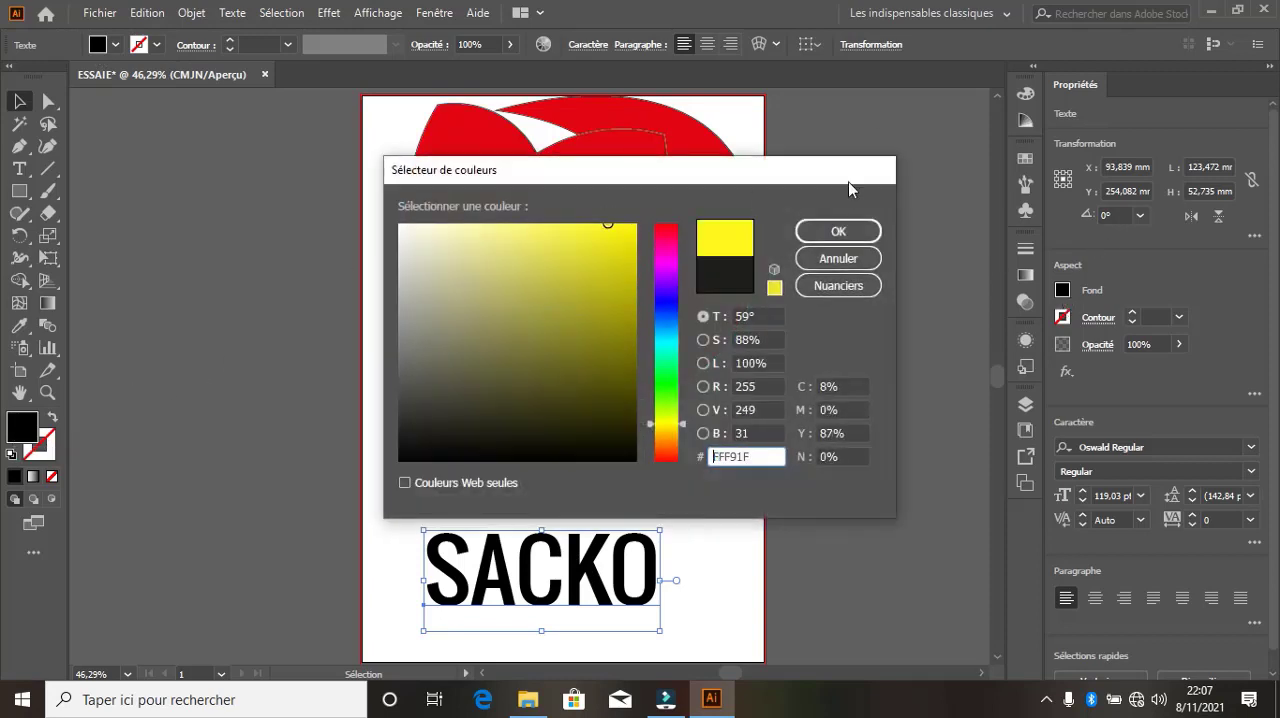
{"action": "left_click", "coordinate": [838, 231]}
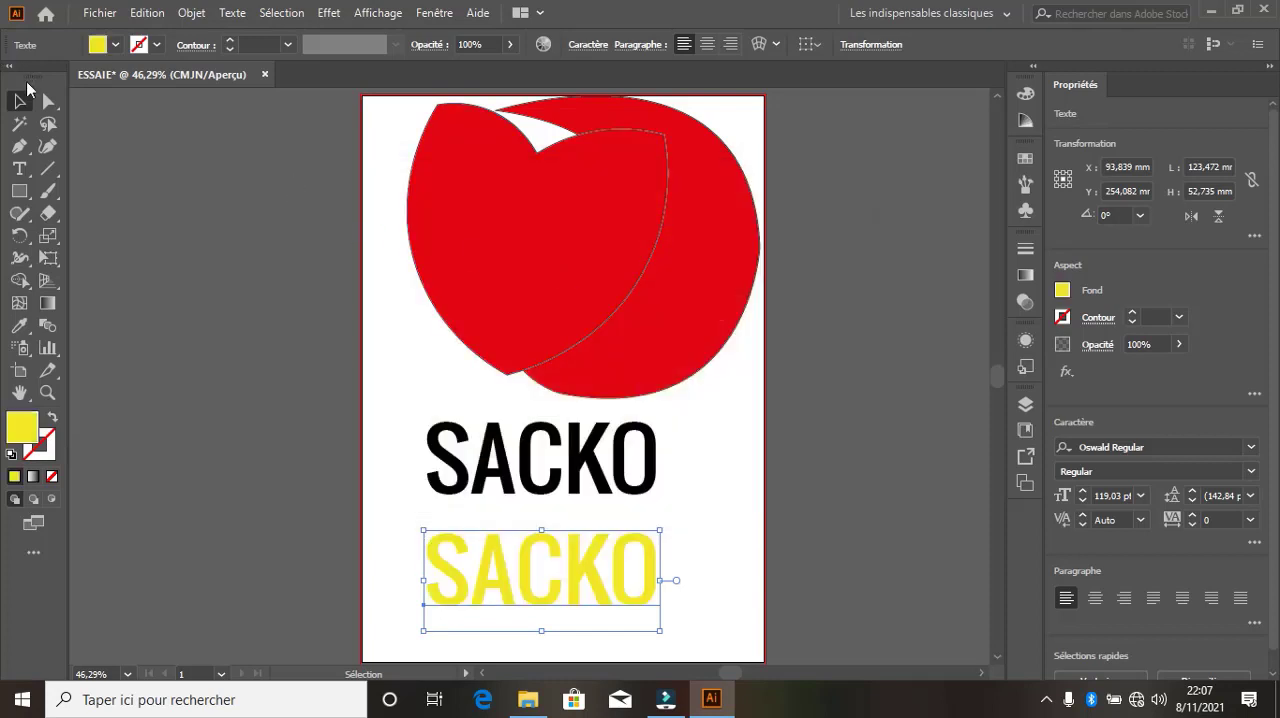
{"action": "left_click", "coordinate": [145, 230]}
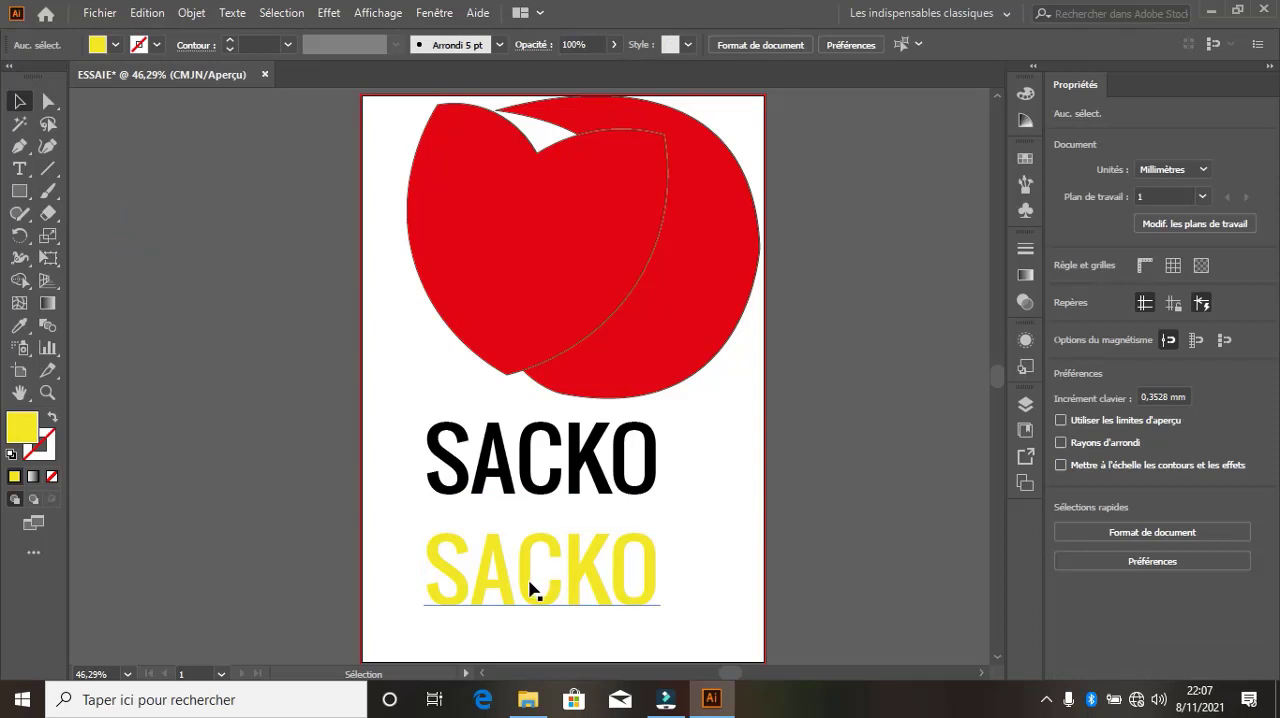
{"action": "left_click_drag", "start_coordinate": [530, 588], "coordinate": [610, 363]}
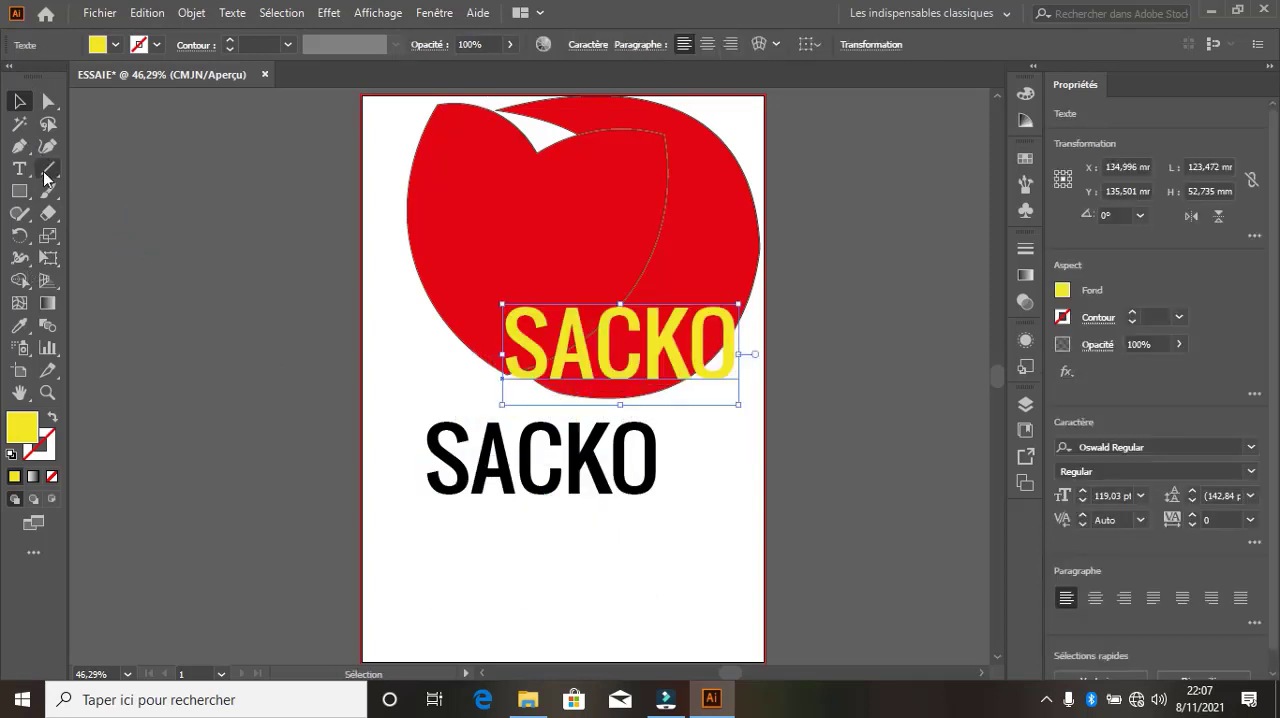
Give the yellow text no fill and a black 2 pt stroke, and draw a horizontal line about 146 mm long below the black text
{"action": "left_click", "coordinate": [55, 177]}
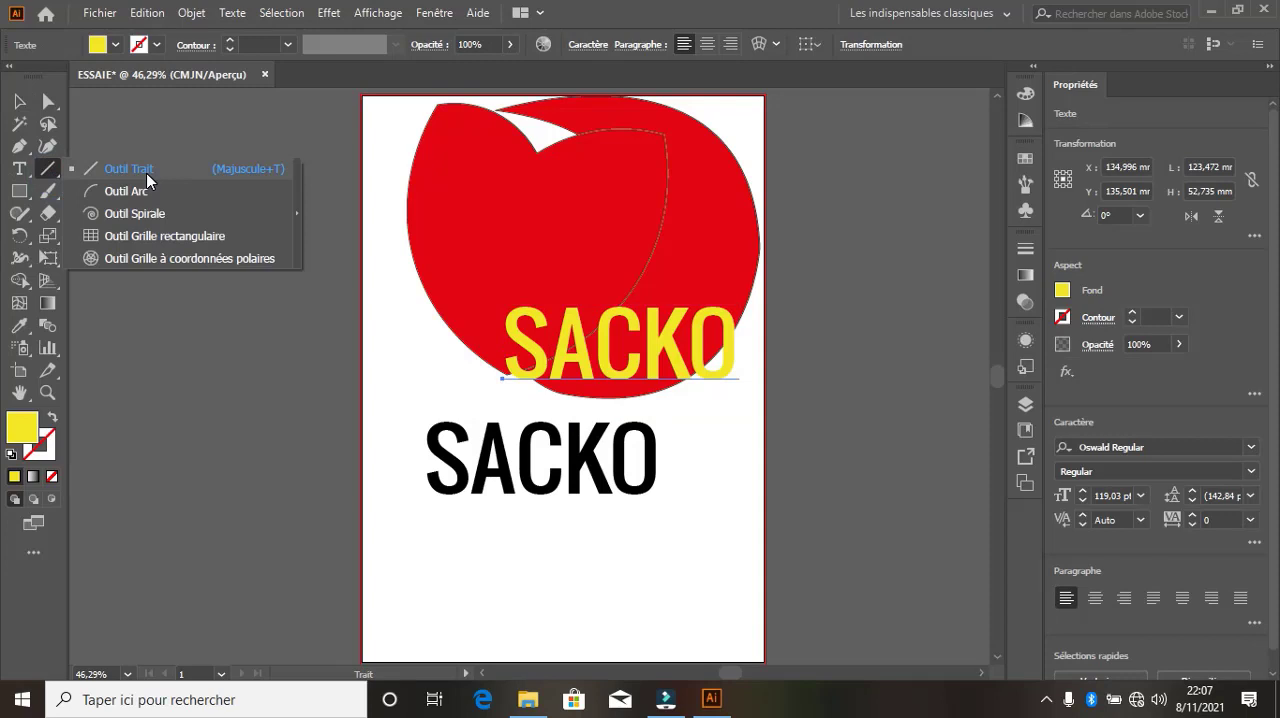
{"action": "left_click", "coordinate": [146, 180]}
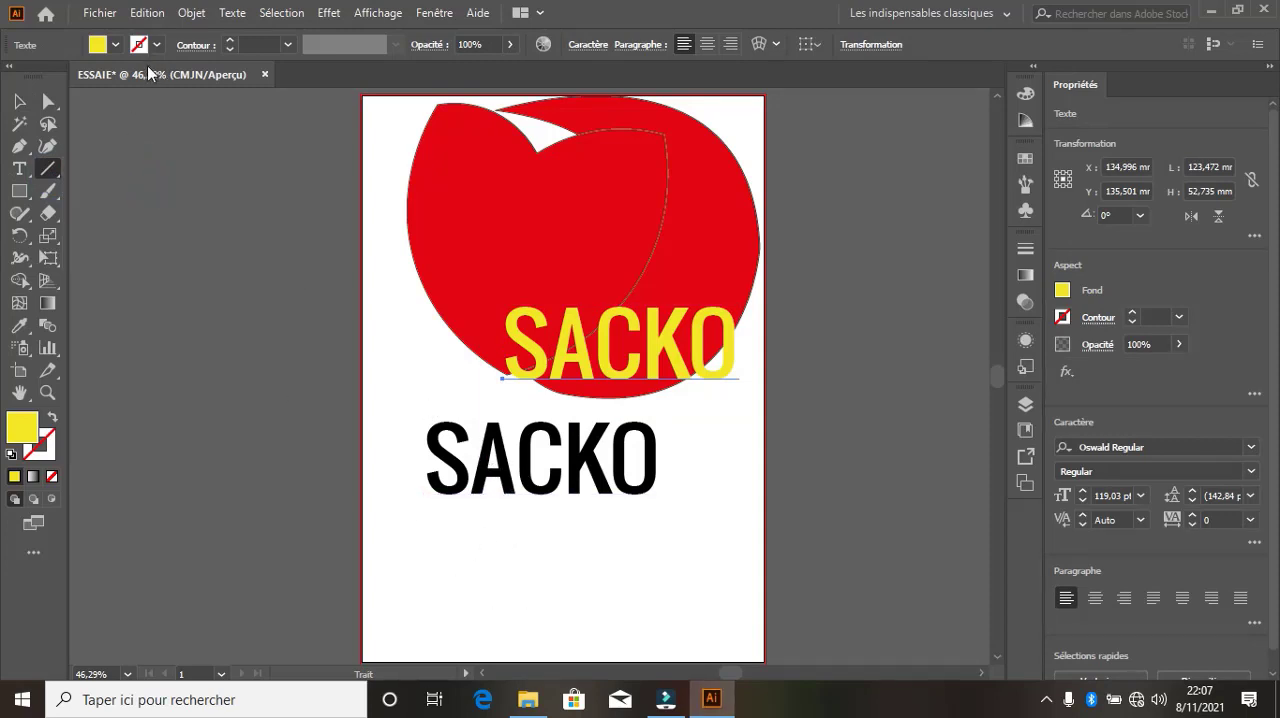
{"action": "left_click", "coordinate": [117, 45]}
{"action": "left_click", "coordinate": [12, 76]}
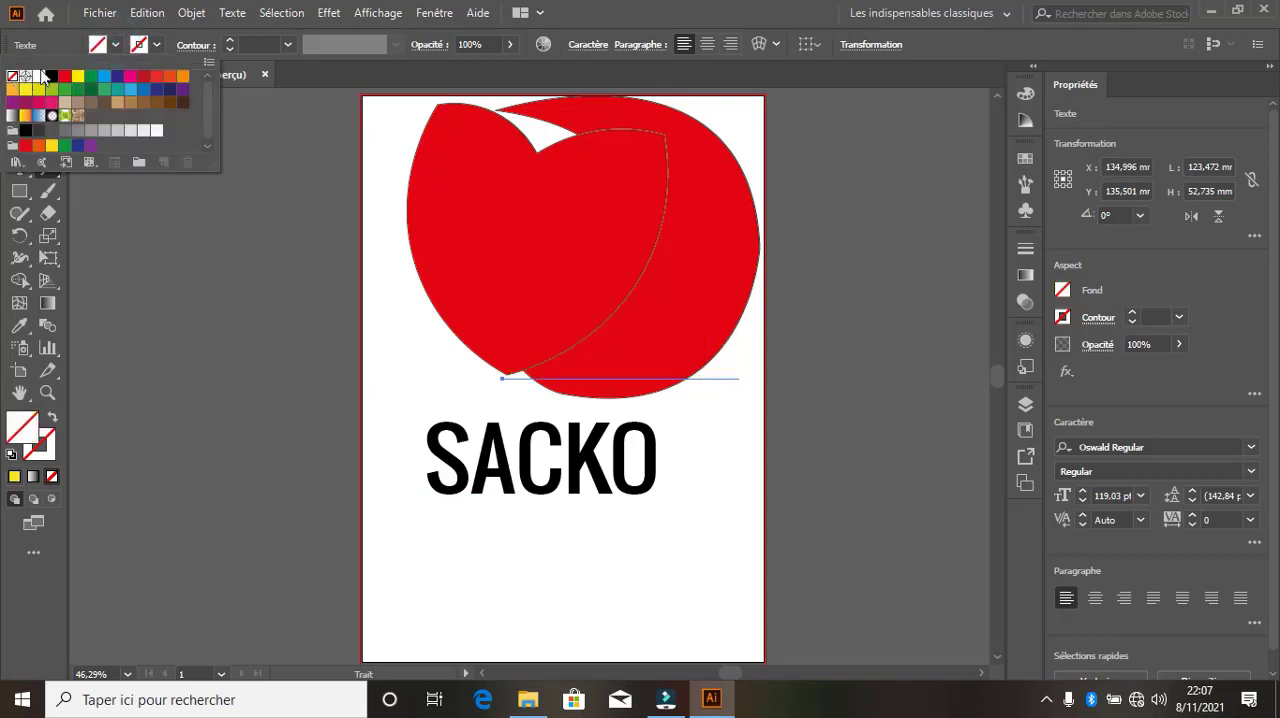
{"action": "left_click", "coordinate": [154, 45]}
{"action": "left_click", "coordinate": [133, 45]}
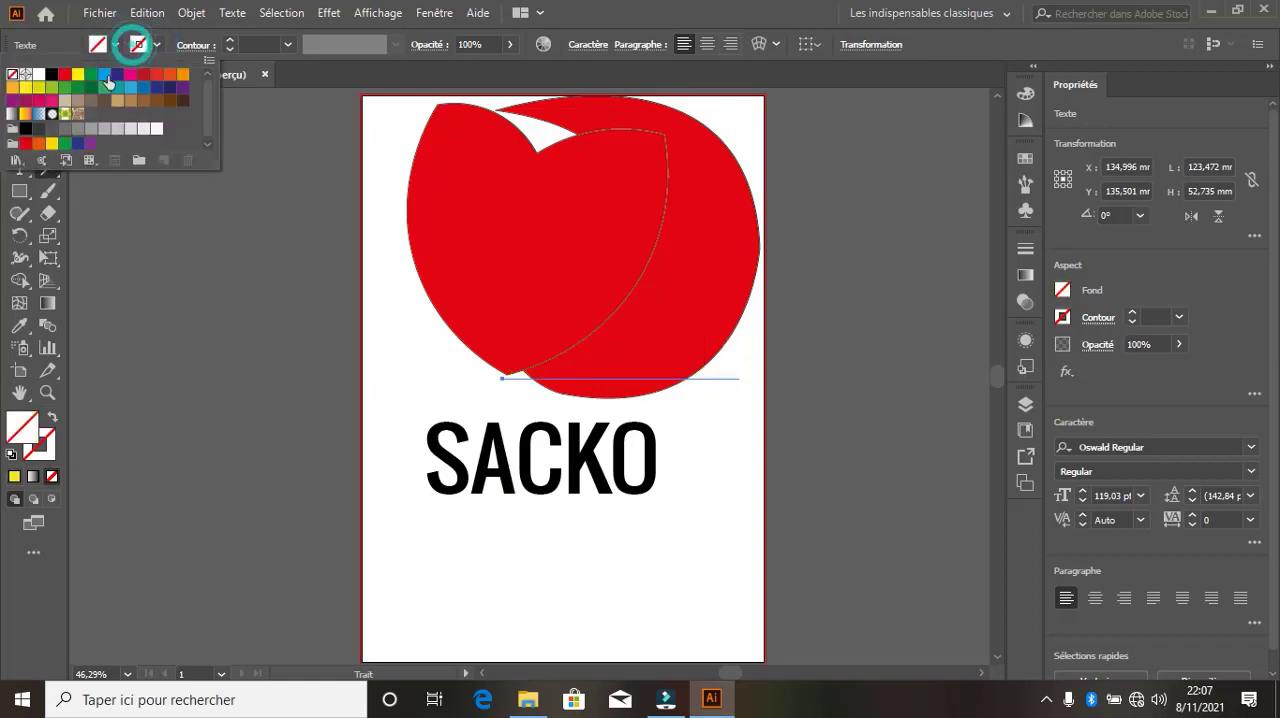
{"action": "left_click", "coordinate": [51, 75]}
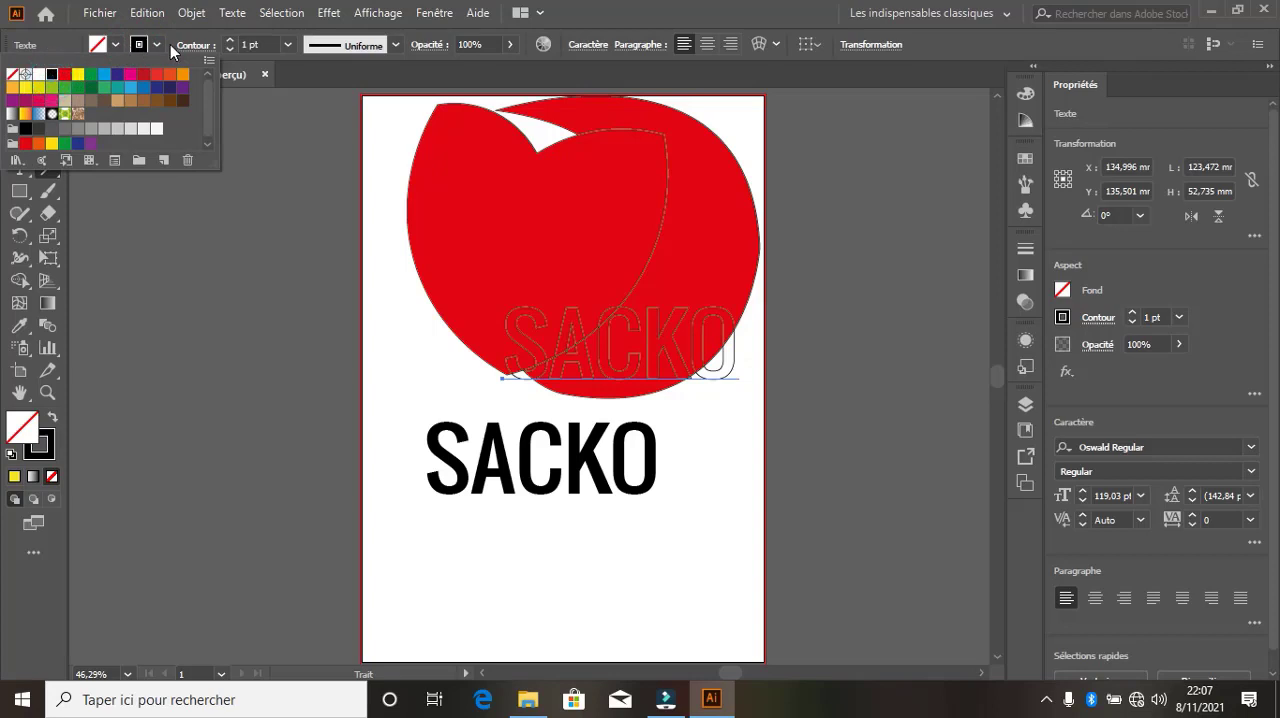
{"action": "left_click", "coordinate": [231, 43]}
{"action": "left_click", "coordinate": [230, 41]}
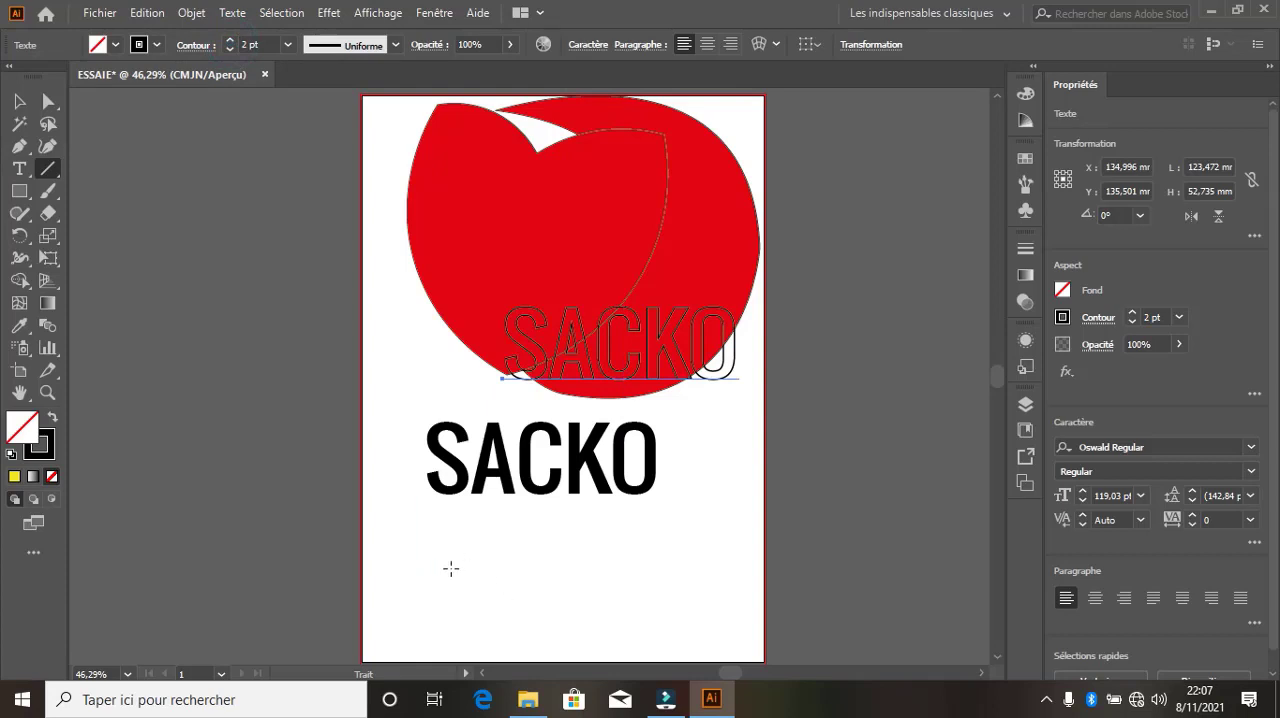
{"action": "left_click_drag", "start_coordinate": [436, 561], "coordinate": [716, 553]}
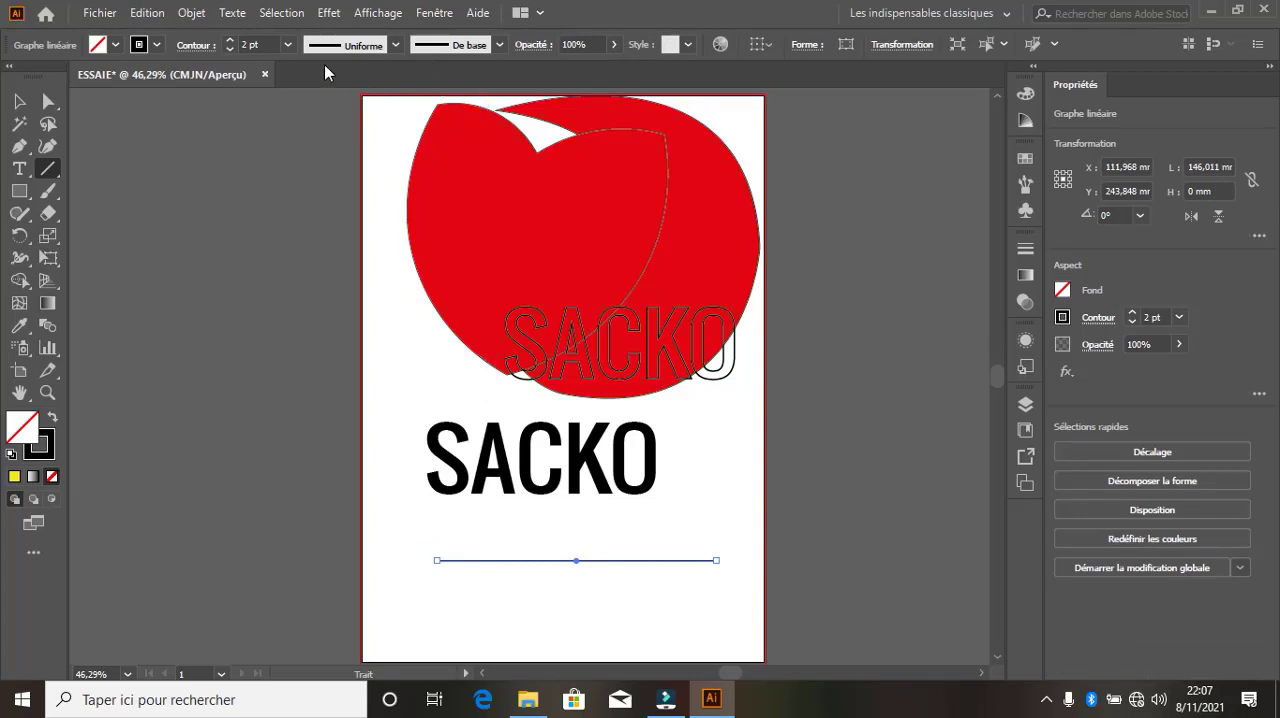
Apply the symmetrical elliptical width profile to the line and raise its stroke weight to 10 pt
{"action": "left_click", "coordinate": [390, 46]}
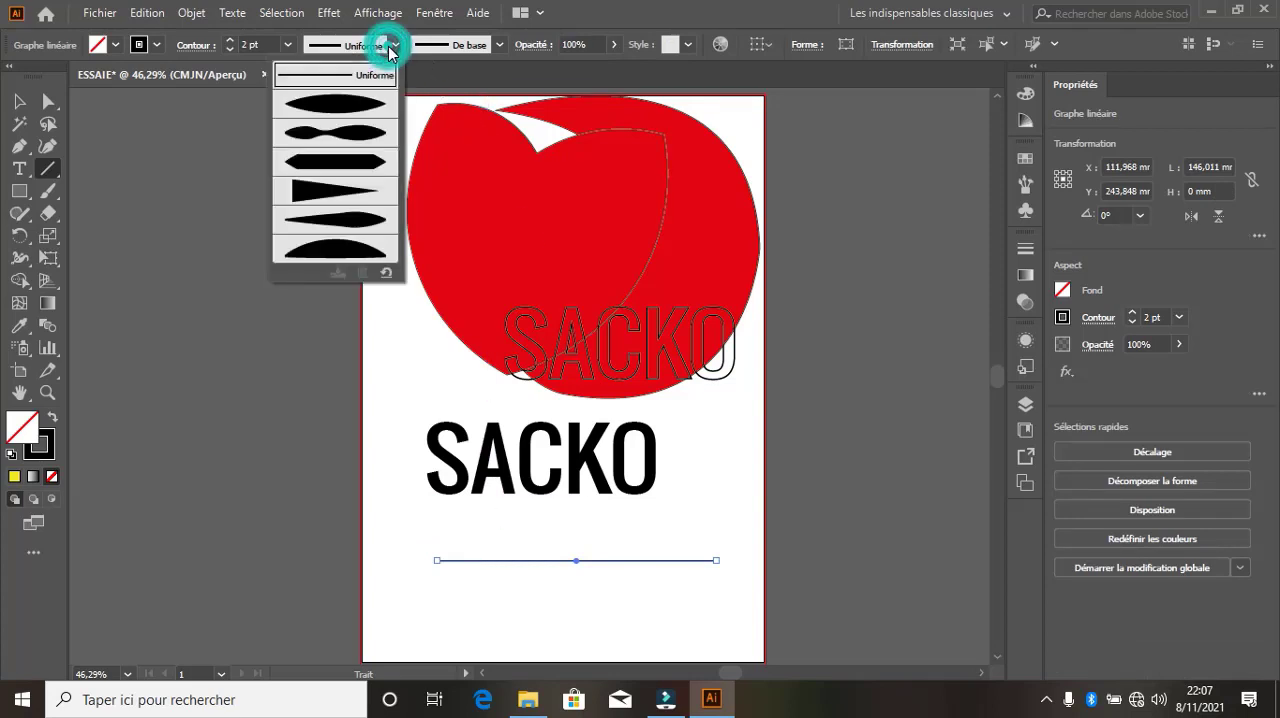
{"action": "left_click", "coordinate": [352, 104]}
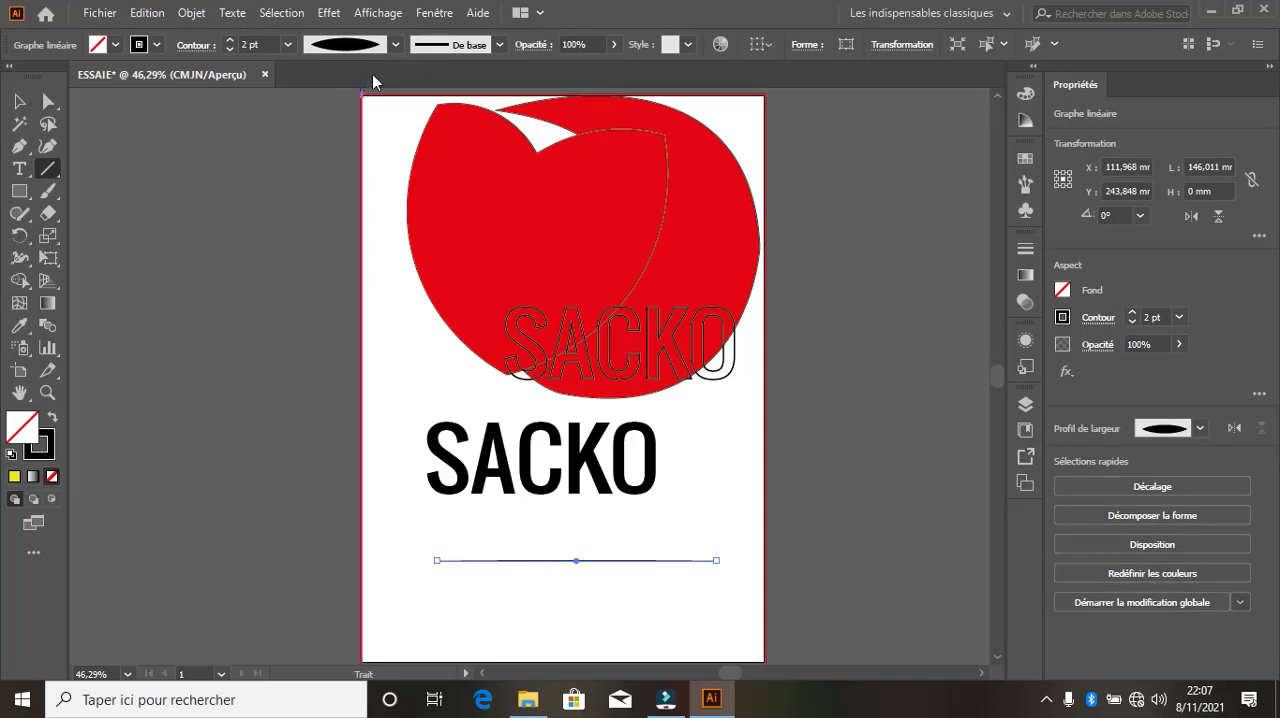
{"action": "left_click", "coordinate": [229, 41]}
{"action": "left_click", "coordinate": [229, 41]}
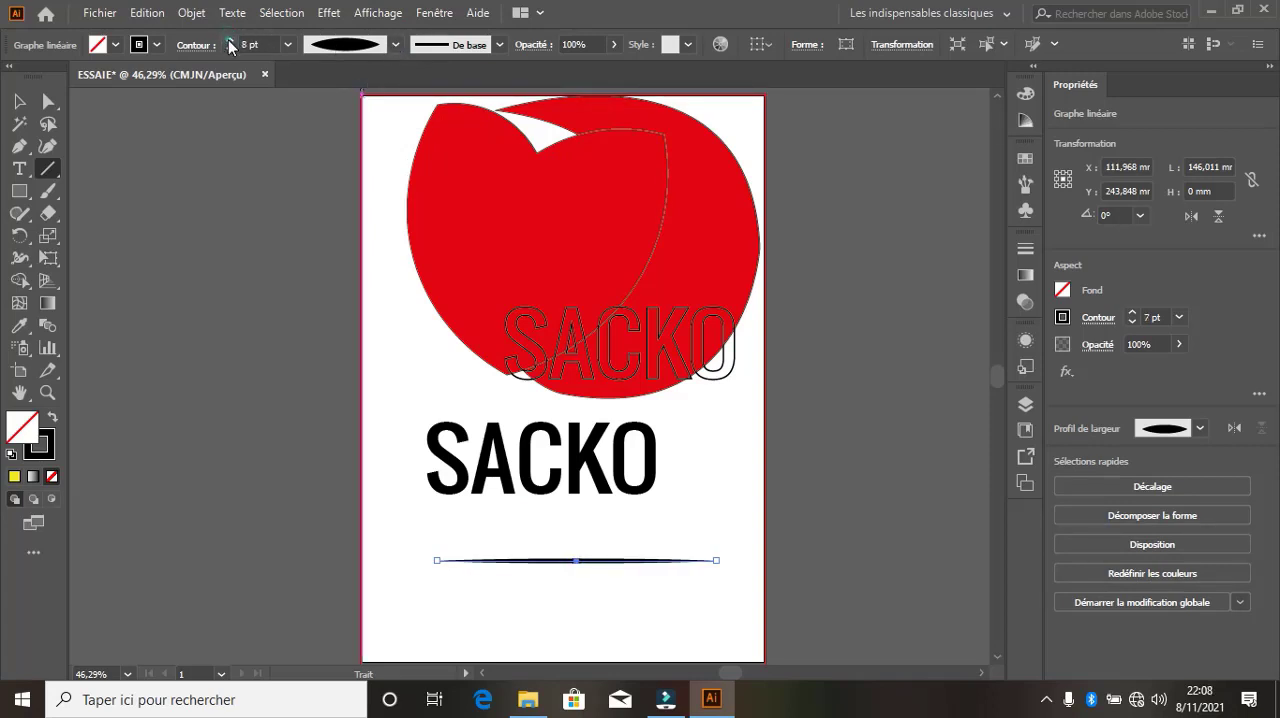
{"action": "left_click", "coordinate": [229, 41]}
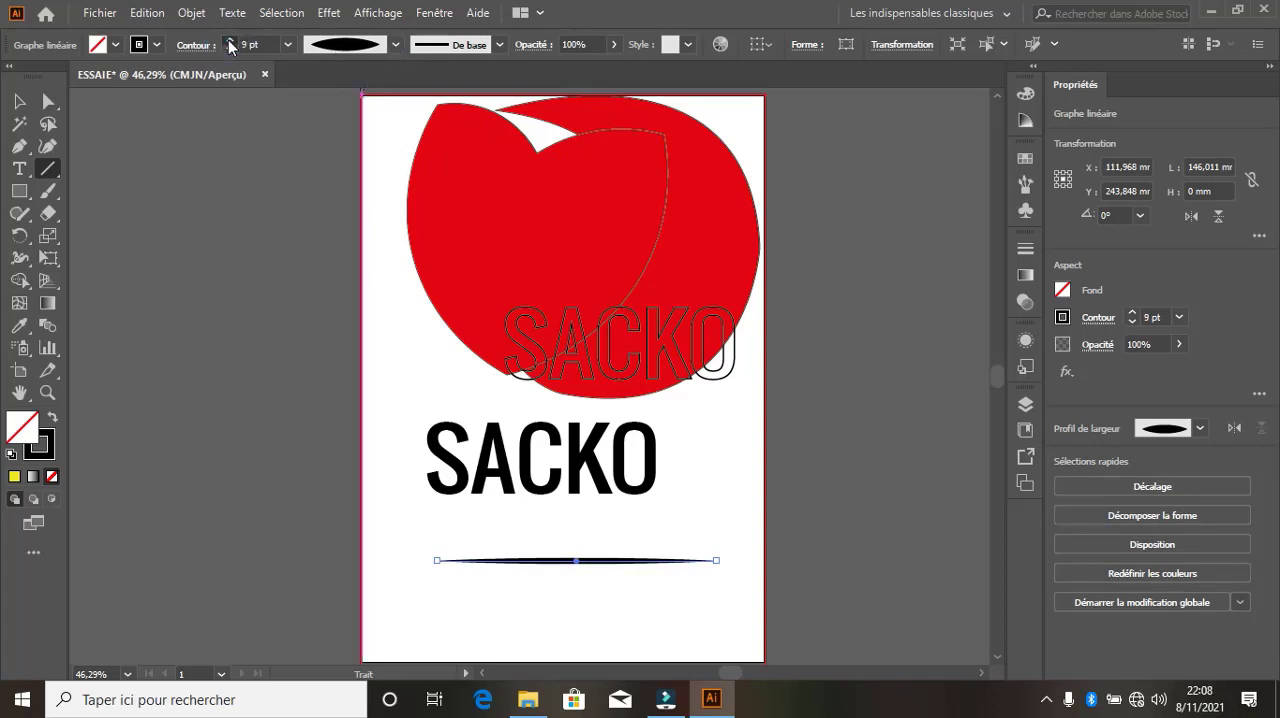
Try the orange ornamental brush on the horizontal line, and apply the rough black charcoal-style brush instead
{"action": "left_click", "coordinate": [484, 50]}
{"action": "scroll", "coordinate": [424, 167], "scroll_direction": "down", "scroll_amount": 2}
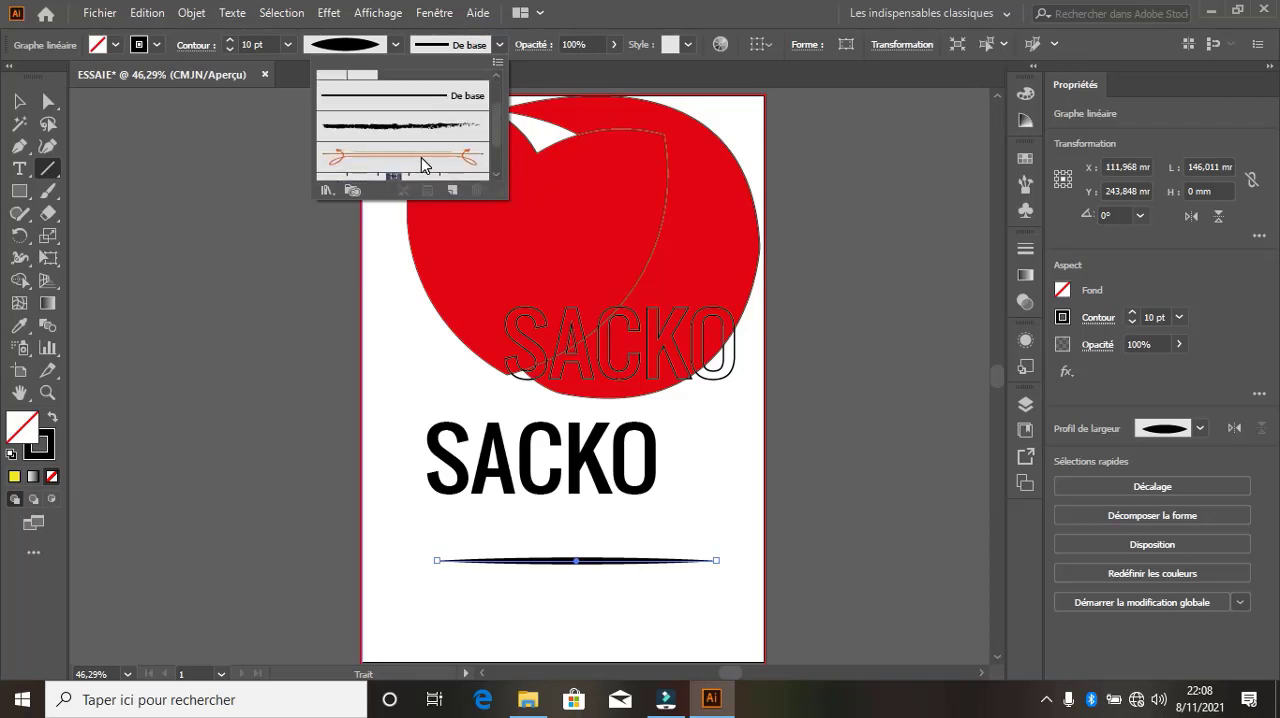
{"action": "left_click", "coordinate": [410, 130]}
{"action": "left_click", "coordinate": [420, 152]}
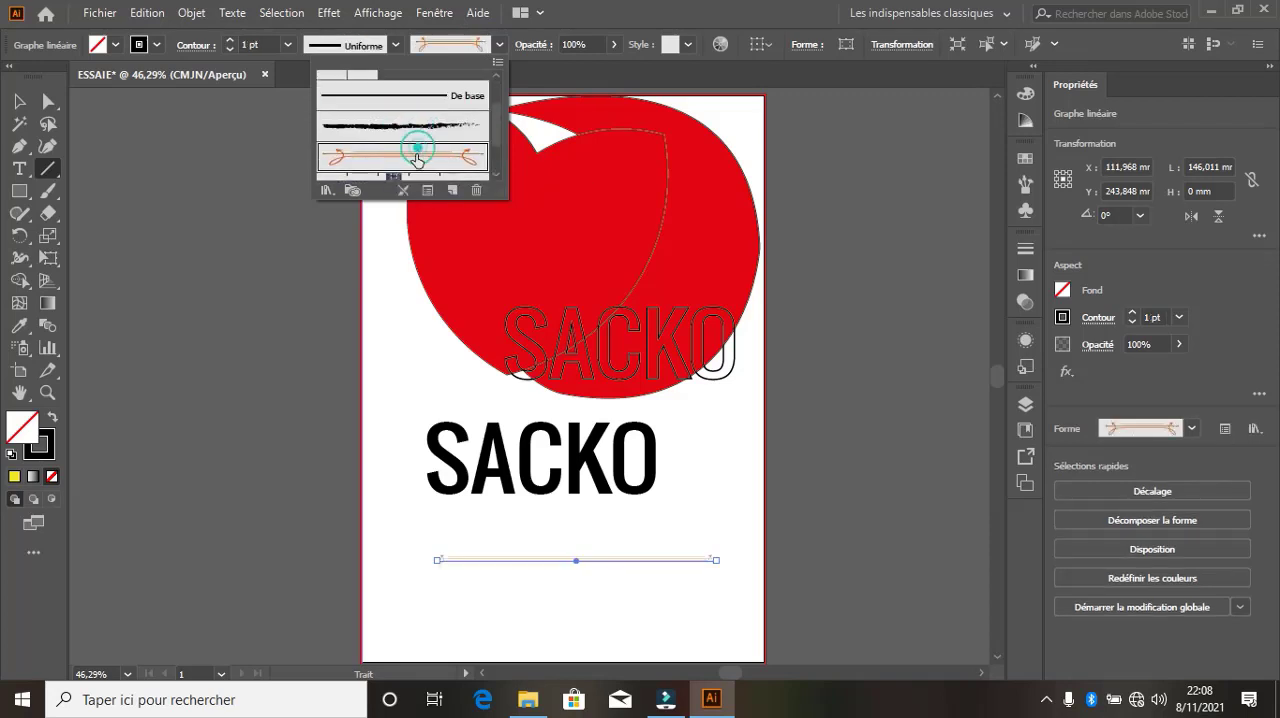
{"action": "left_click", "coordinate": [428, 122]}
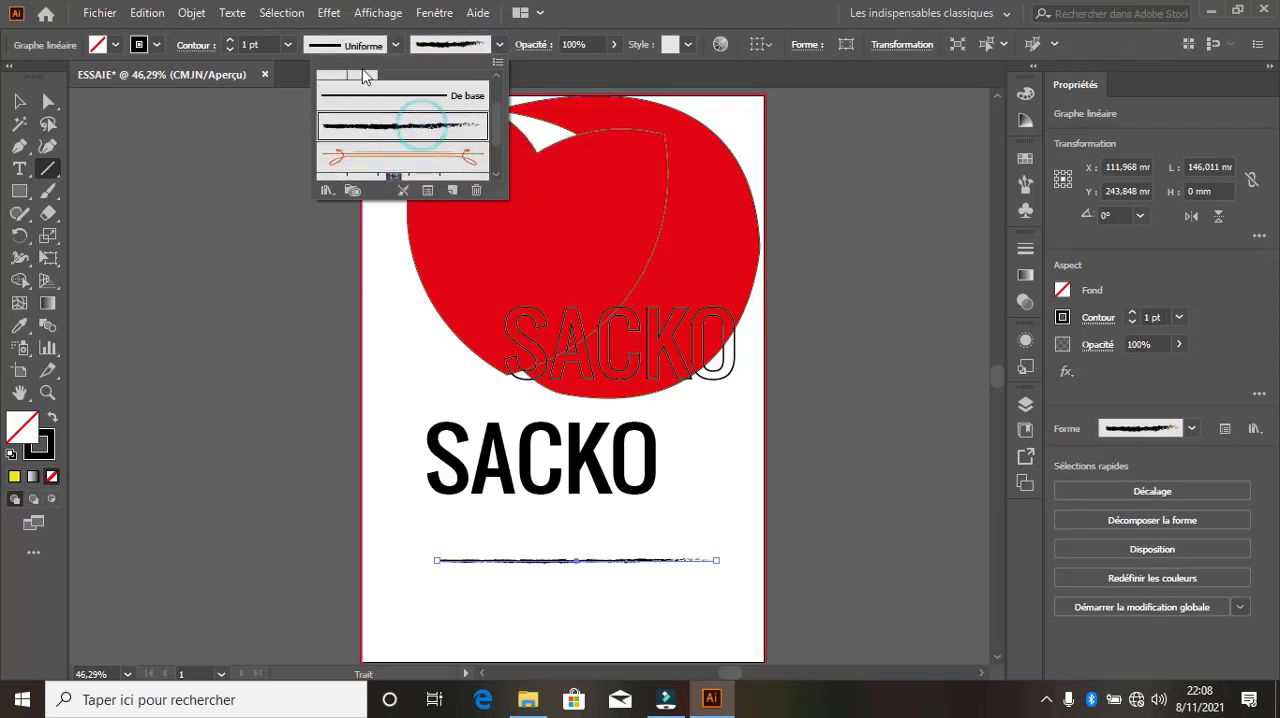
{"action": "left_click", "coordinate": [430, 50]}
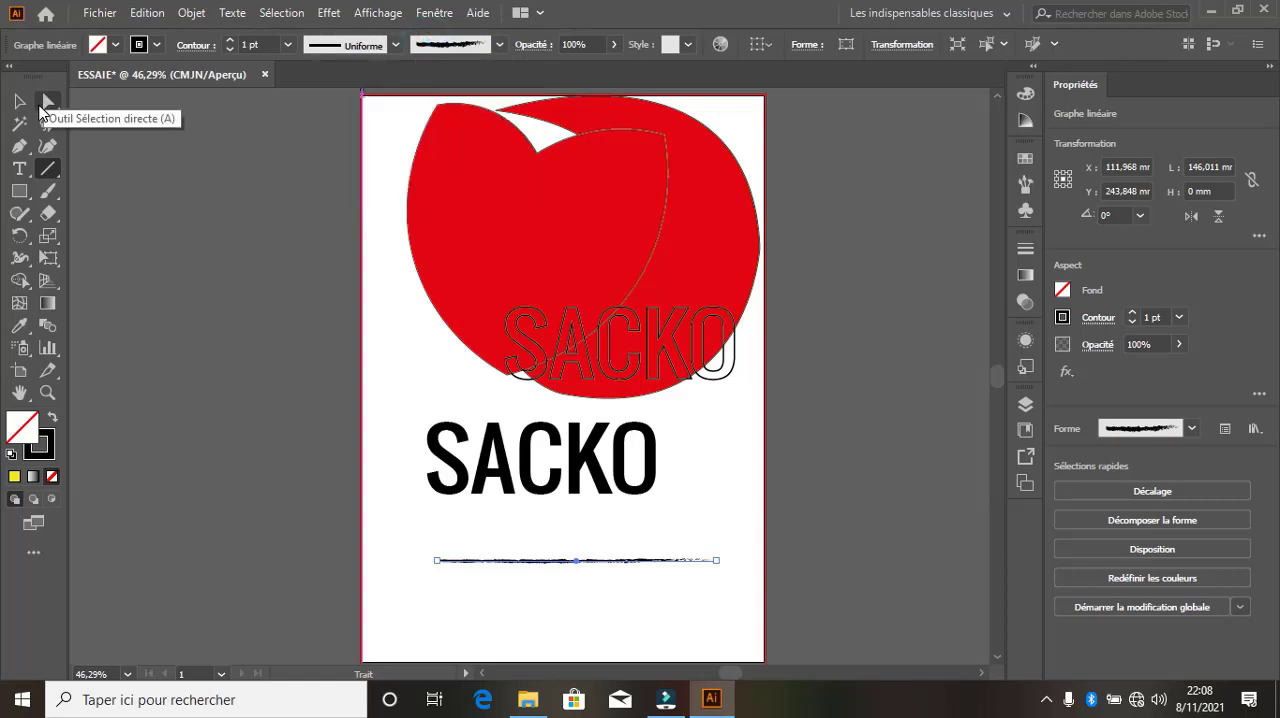
{"action": "left_click", "coordinate": [17, 103]}
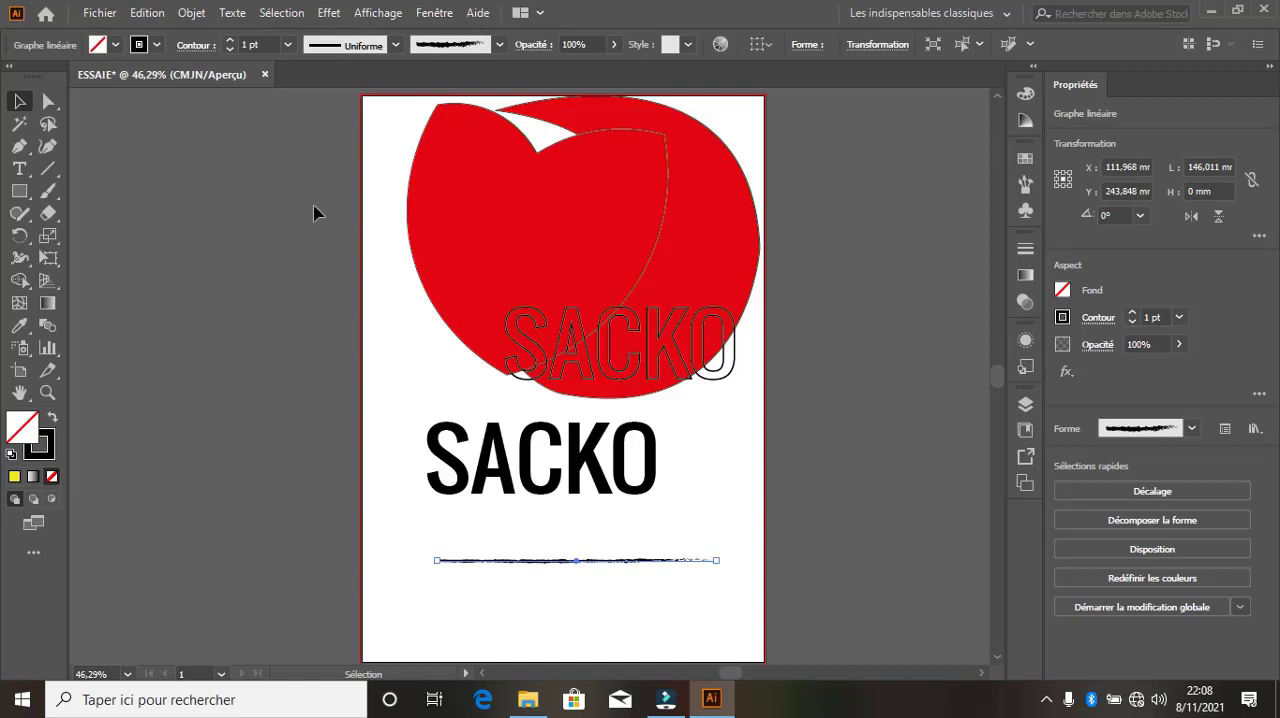
Draw an arc about 54 by 55 mm near the artboard's lower-left corner and set its stroke to 8 pt
{"action": "left_click", "coordinate": [56, 167]}
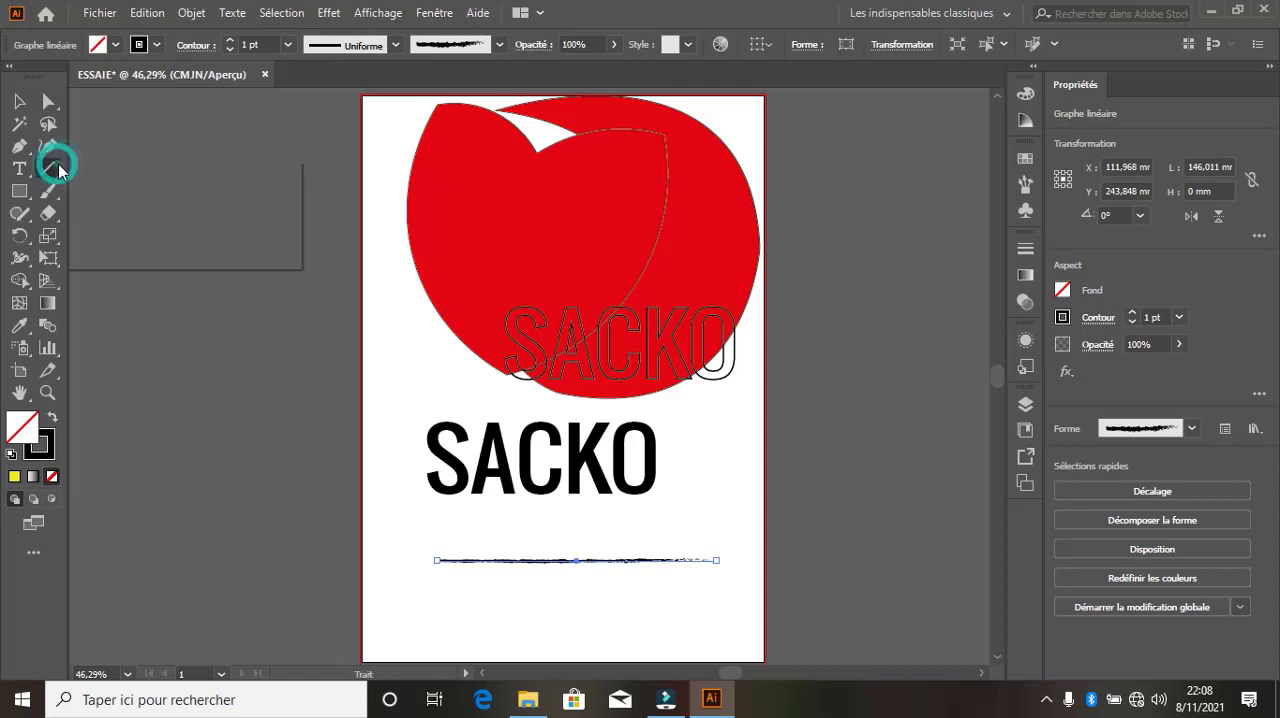
{"action": "left_click", "coordinate": [130, 191]}
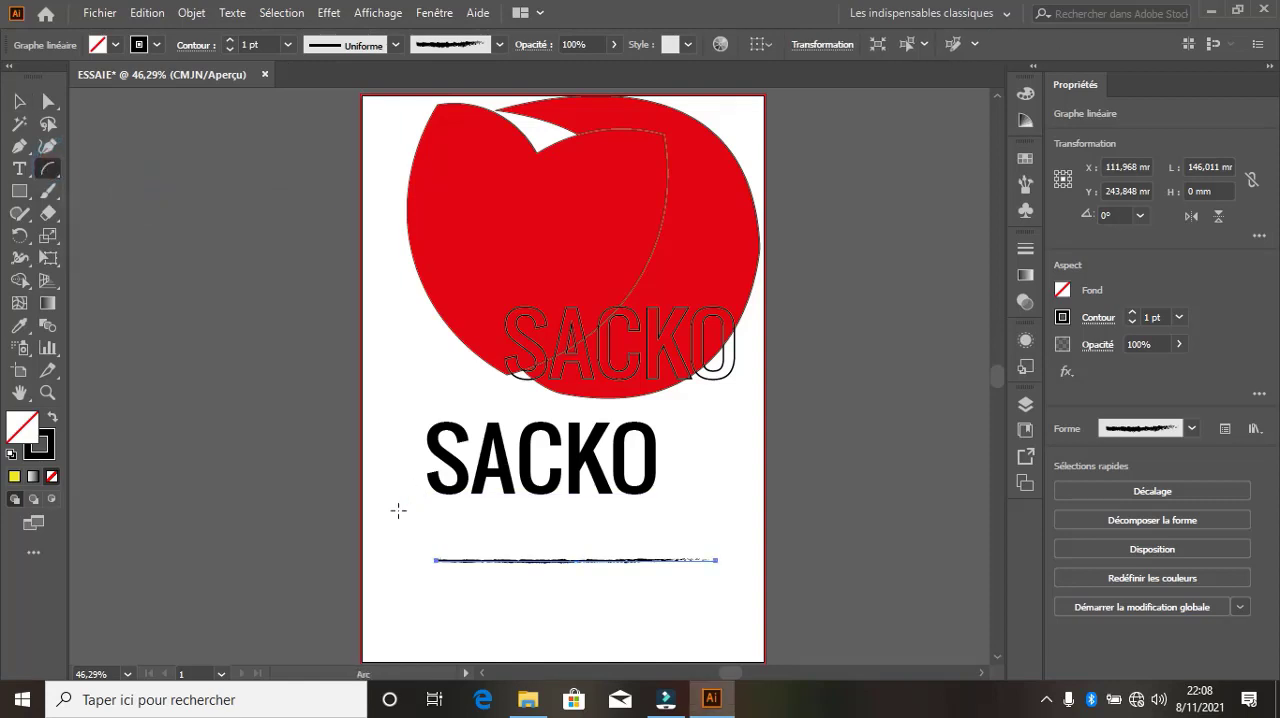
{"action": "left_click_drag", "start_coordinate": [397, 511], "coordinate": [502, 615]}
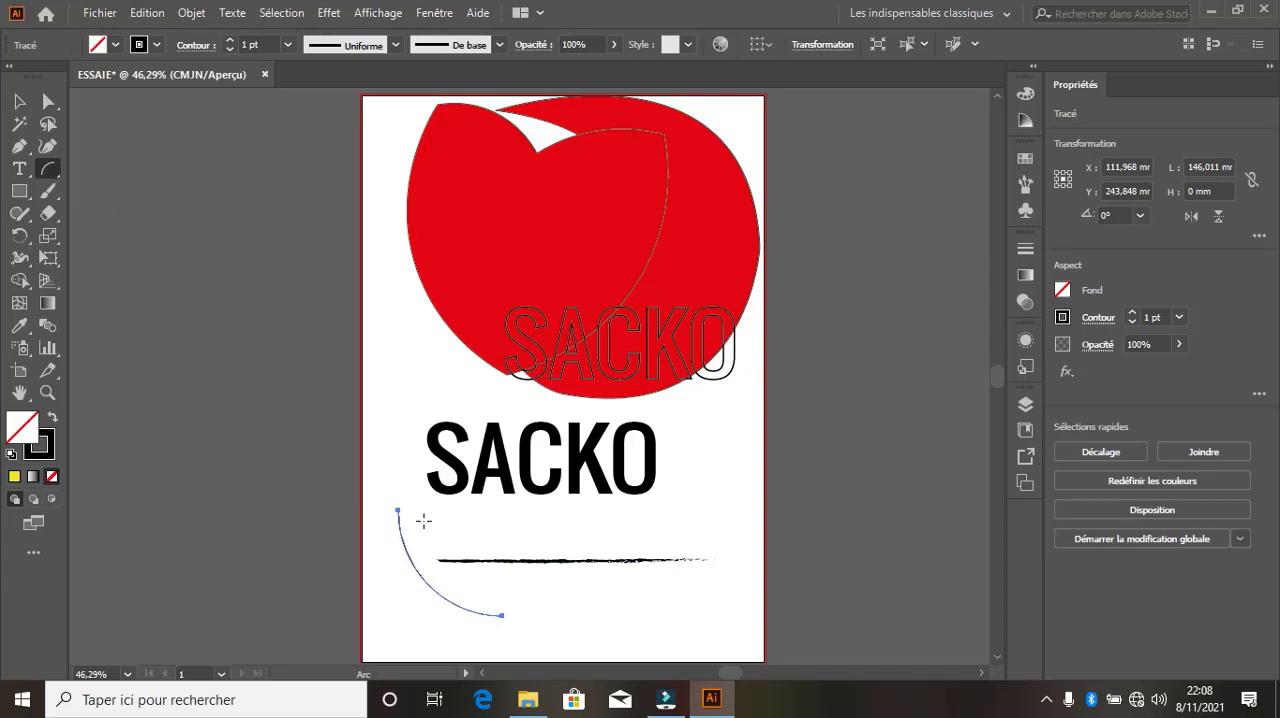
{"action": "left_click", "coordinate": [230, 41]}
{"action": "left_click", "coordinate": [230, 41]}
{"action": "left_click", "coordinate": [230, 41]}
{"action": "left_click", "coordinate": [230, 41]}
{"action": "left_click", "coordinate": [230, 41]}
{"action": "left_click", "coordinate": [230, 41]}
{"action": "left_click", "coordinate": [230, 41]}
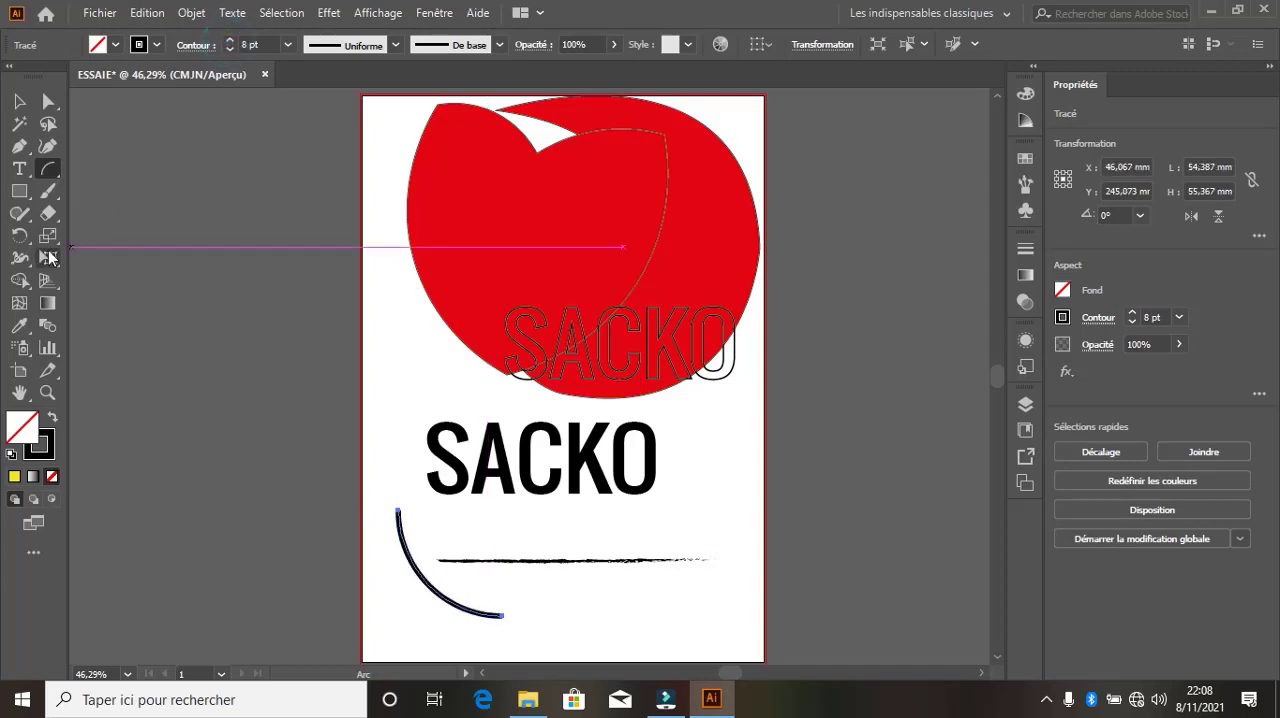
Draw a spiral about 118 by 117 mm in the lower-right area of the artboard
{"action": "left_click", "coordinate": [50, 172]}
{"action": "left_click", "coordinate": [146, 216]}
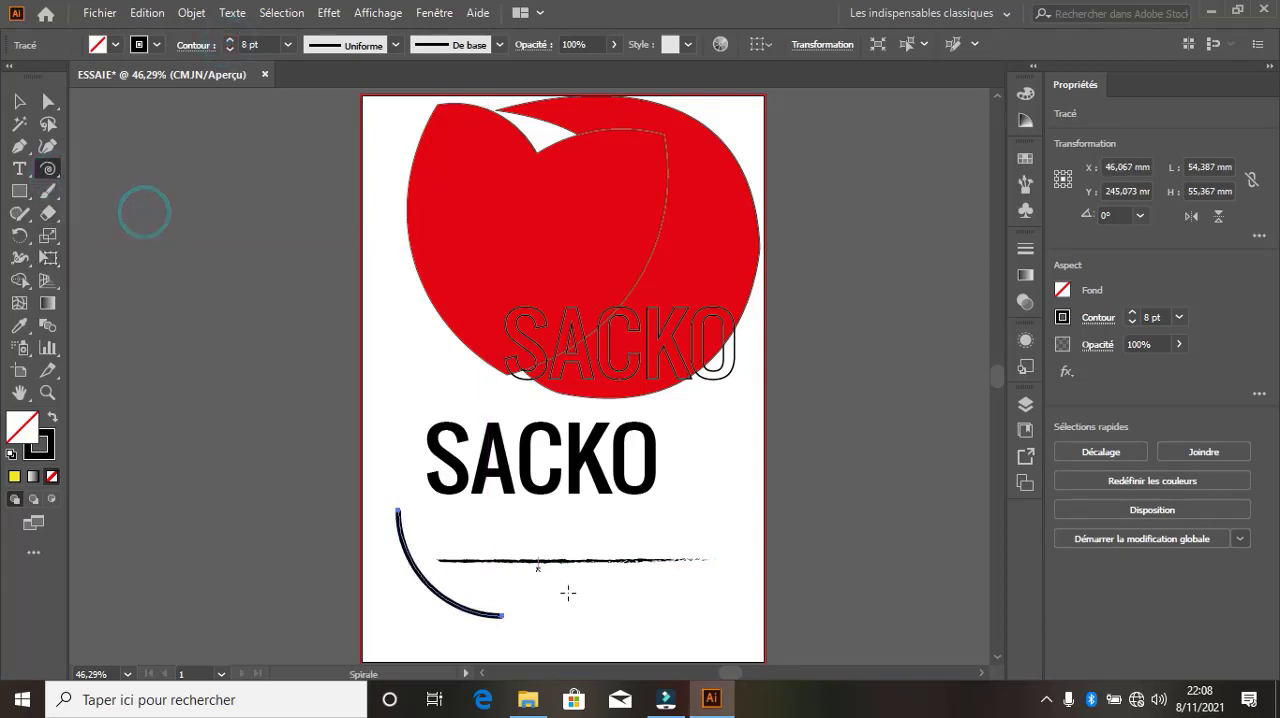
{"action": "mouse_move", "coordinate": [625, 606]}
{"action": "left_mouse_down"}
{"action": "mouse_move", "coordinate": [425, 380]}
{"action": "mouse_move", "coordinate": [560, 540]}
{"action": "mouse_move", "coordinate": [528, 508]}
{"action": "left_mouse_up"}
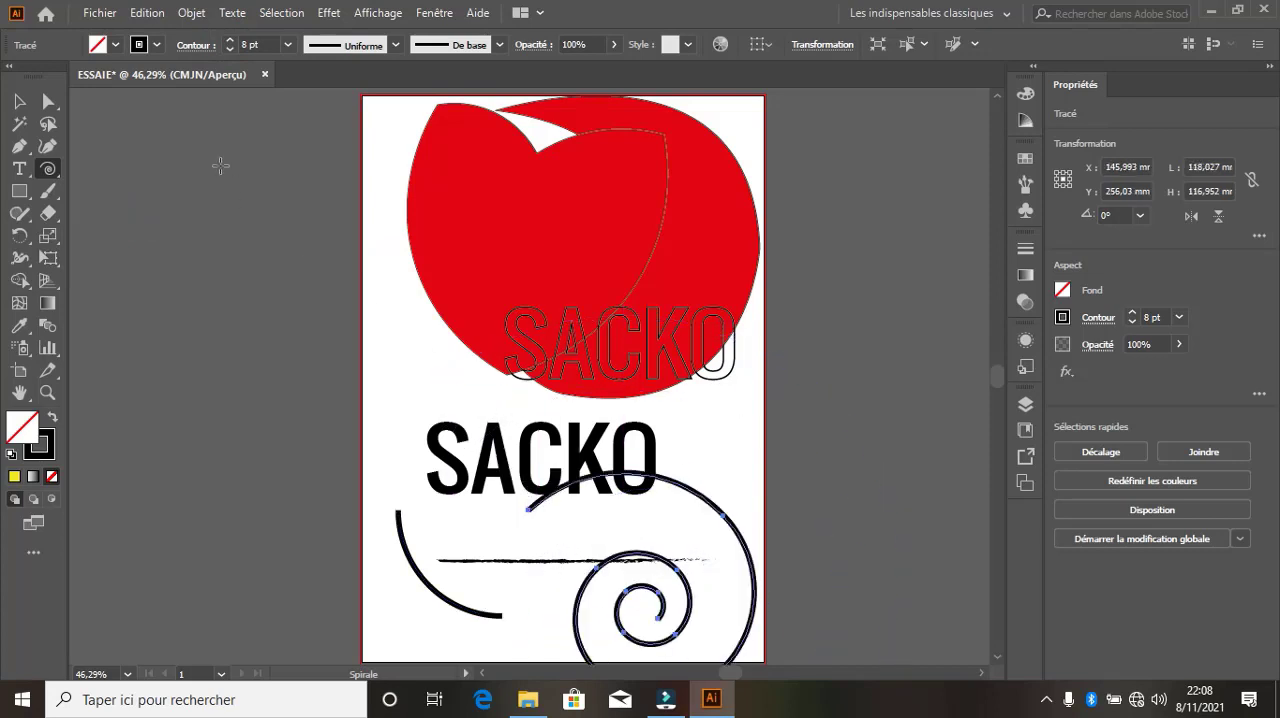
Draw a rectangular grid about 120.5 by 76.4 mm over the black text
{"action": "left_click", "coordinate": [57, 172]}
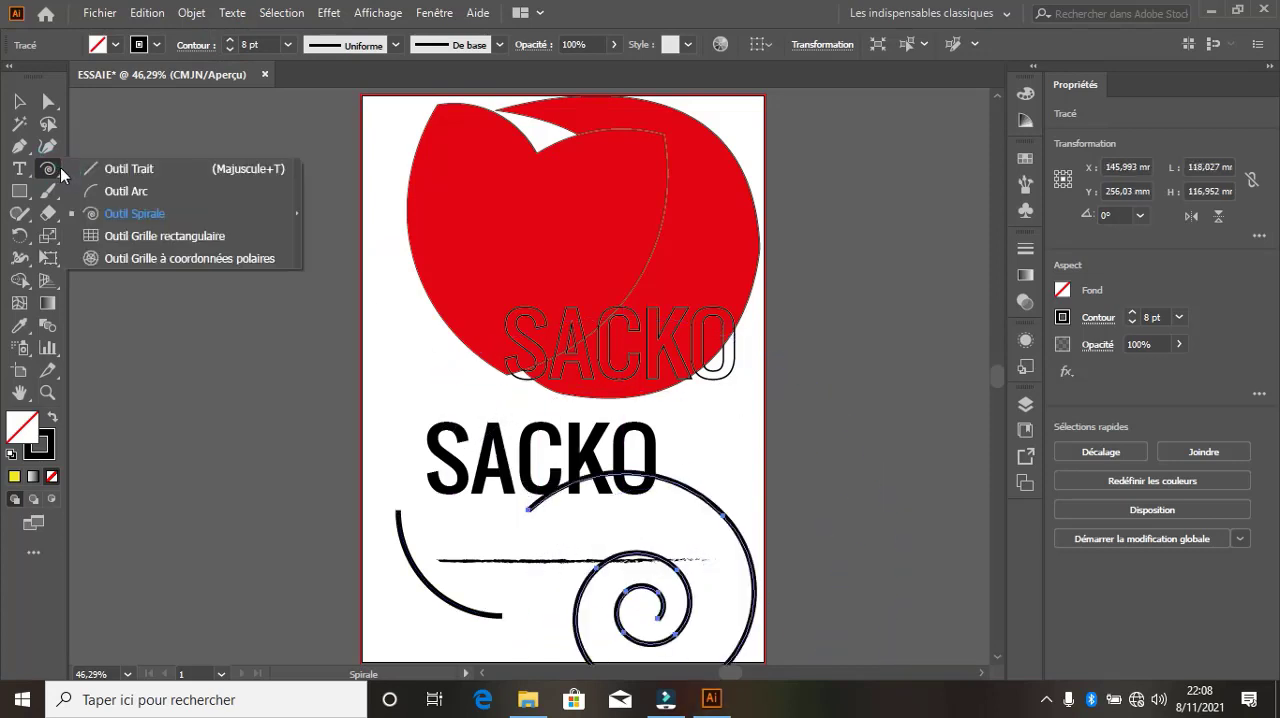
{"action": "left_click", "coordinate": [107, 232]}
{"action": "left_click_drag", "start_coordinate": [389, 427], "coordinate": [620, 572]}
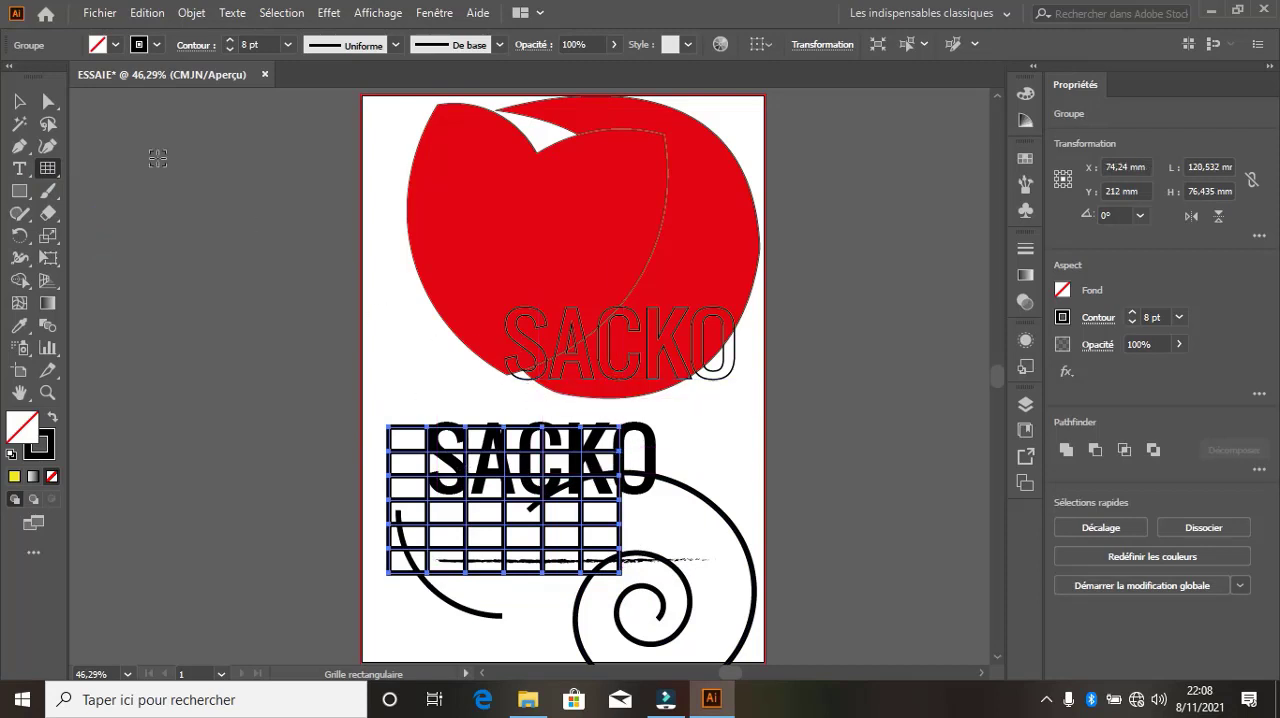
Move the rectangular grid off the artboard's left side to about X -60 mm, Y 131 mm and ungroup it
{"action": "left_click", "coordinate": [48, 101]}
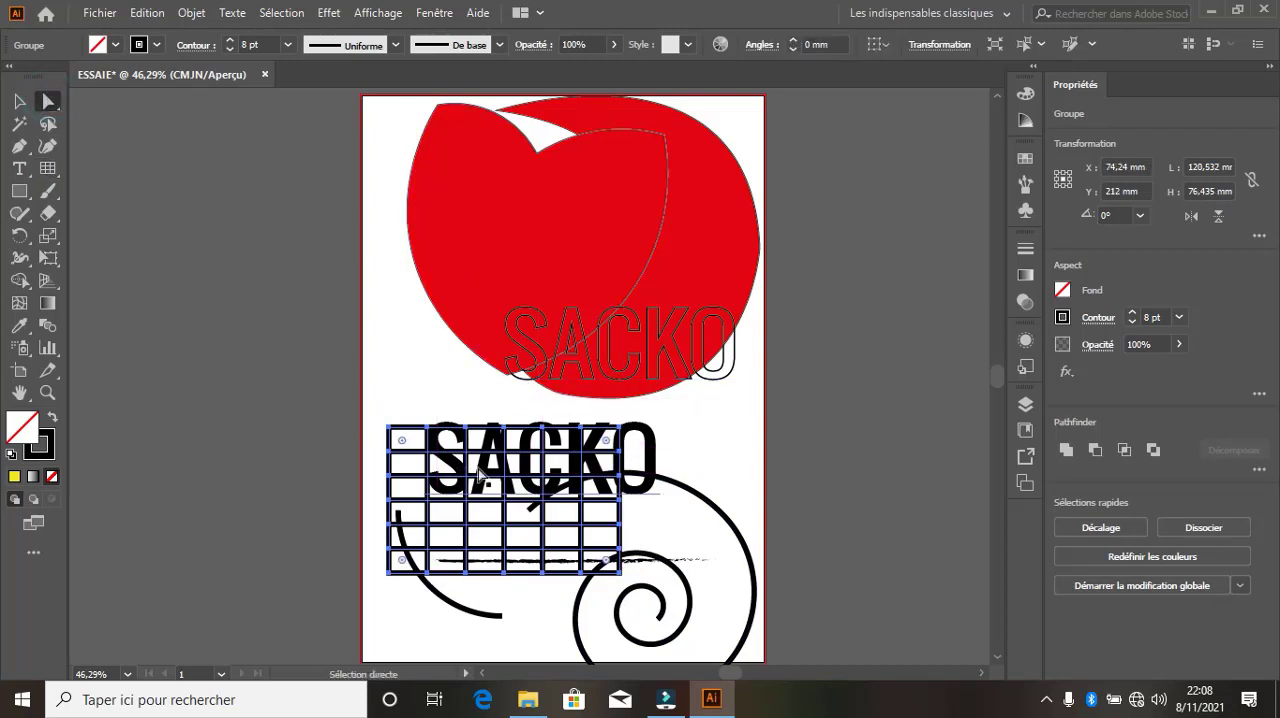
{"action": "left_click_drag", "start_coordinate": [603, 477], "coordinate": [296, 318]}
{"action": "right_click", "coordinate": [312, 294]}
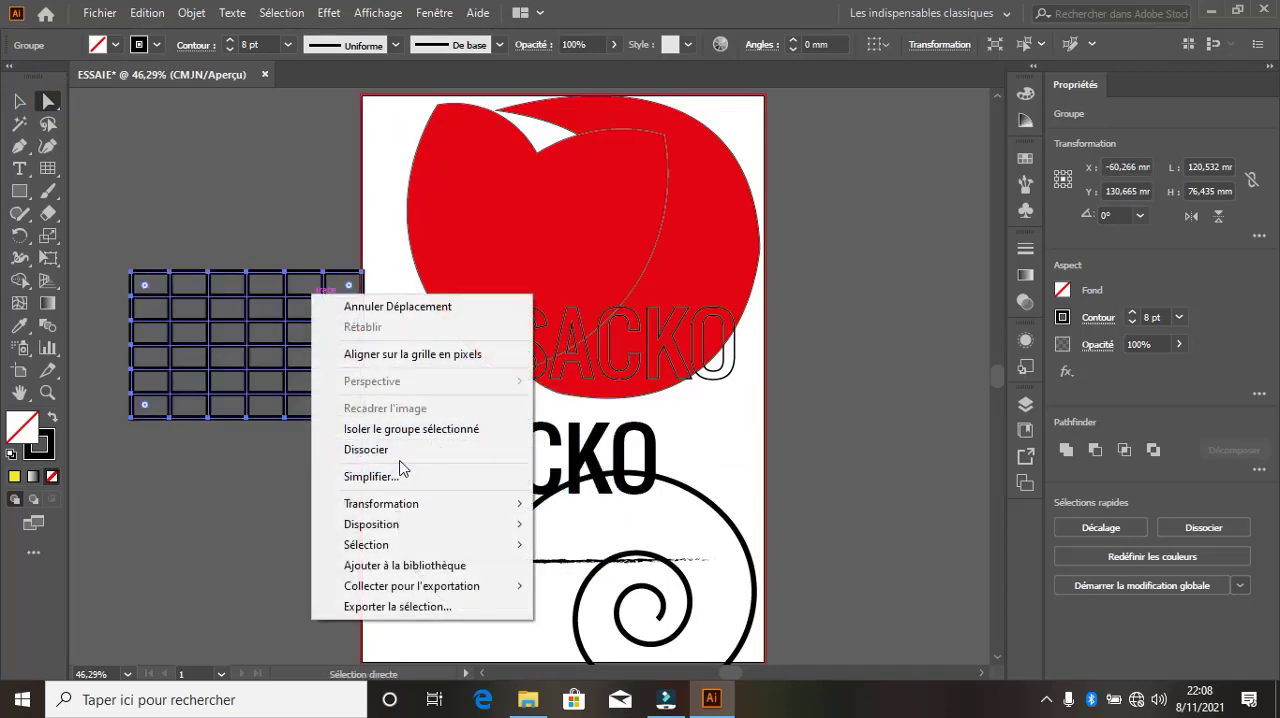
{"action": "left_click", "coordinate": [399, 451]}
{"action": "left_click", "coordinate": [331, 223]}
Pull the ungrouped grid apart by moving one horizontal line below it and shifting other lines and the frame's upper edge upward
{"action": "left_click_drag", "start_coordinate": [324, 296], "coordinate": [316, 501]}
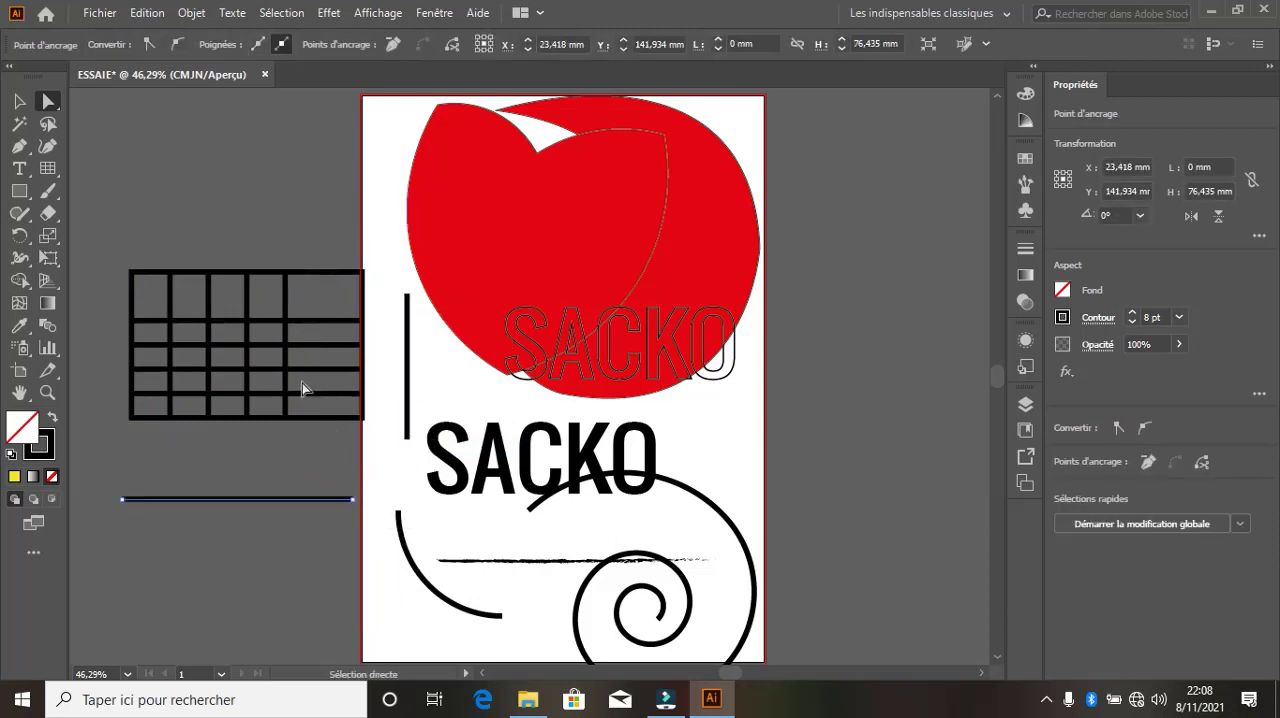
{"action": "left_click_drag", "start_coordinate": [303, 374], "coordinate": [342, 220]}
{"action": "left_click_drag", "start_coordinate": [307, 321], "coordinate": [331, 248]}
{"action": "left_click_drag", "start_coordinate": [280, 350], "coordinate": [316, 285]}
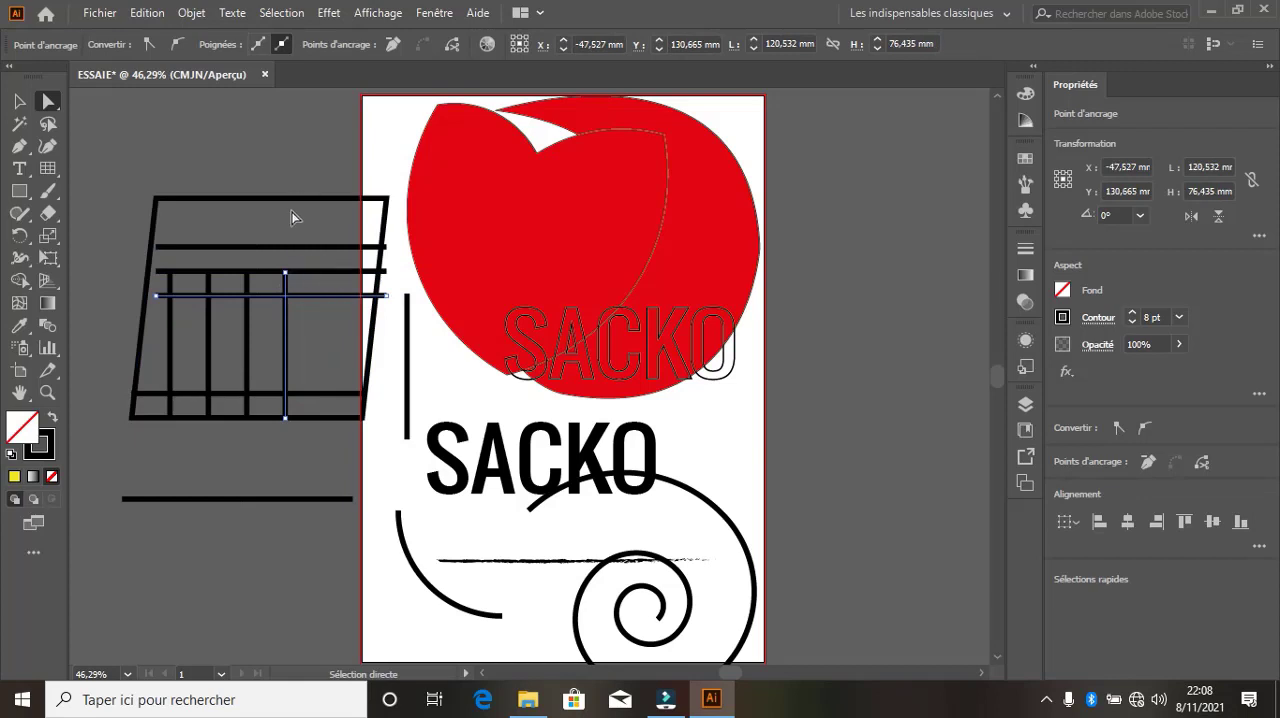
Draw a polar grid about 76.4 by 81.6 mm across the artboard's lower-left edge and ungroup it
{"action": "left_click_drag", "start_coordinate": [58, 178], "coordinate": [139, 261]}
{"action": "left_click", "coordinate": [168, 260]}
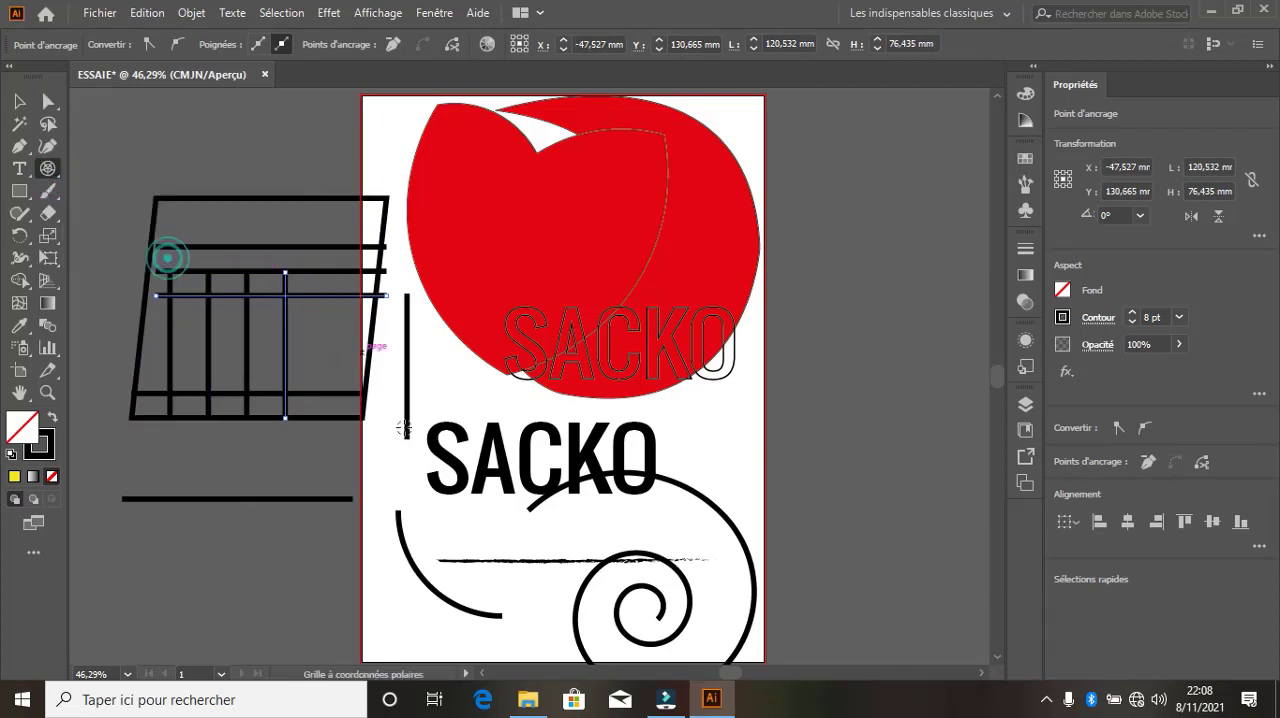
{"action": "left_click_drag", "start_coordinate": [308, 494], "coordinate": [461, 545]}
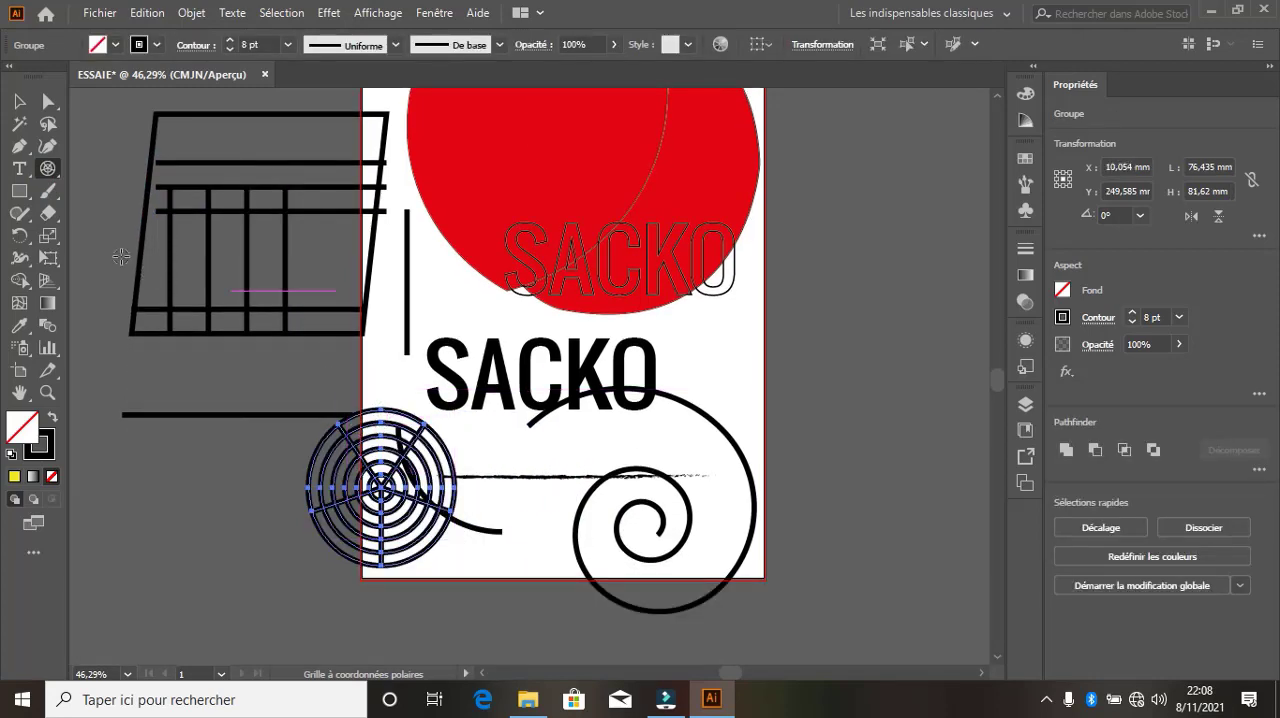
{"action": "right_click", "coordinate": [344, 447]}
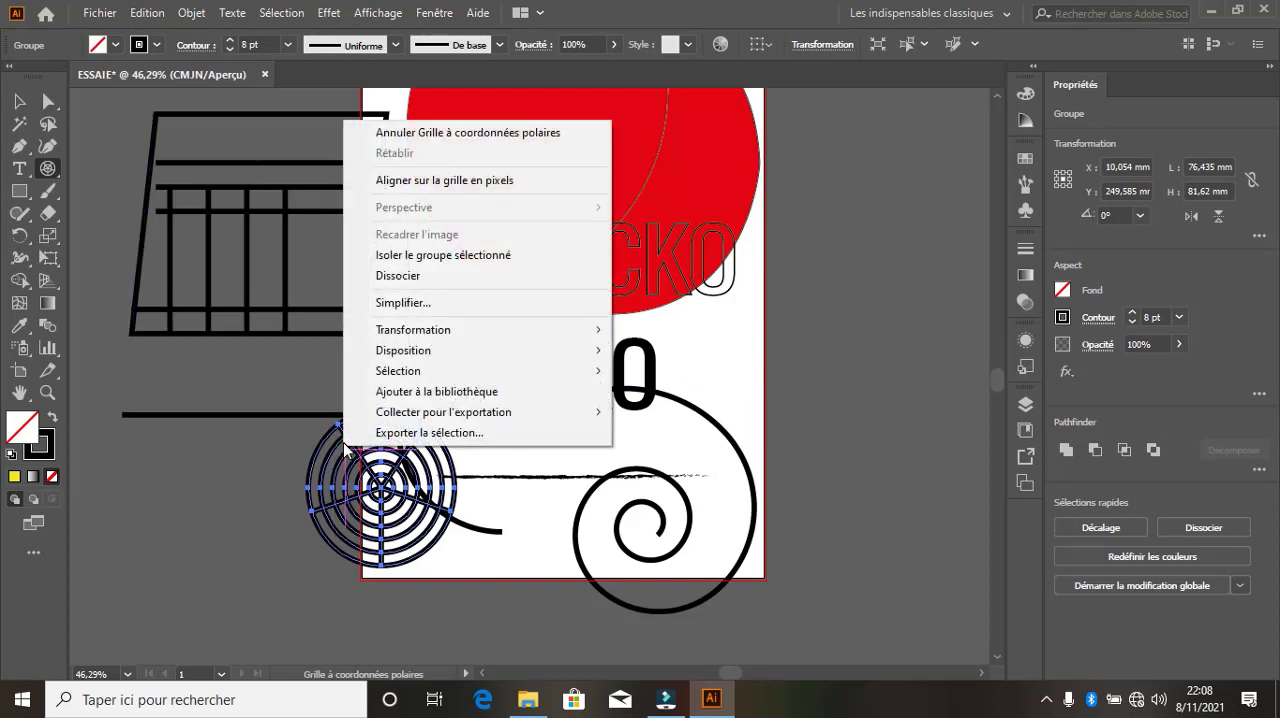
{"action": "left_click", "coordinate": [412, 277]}
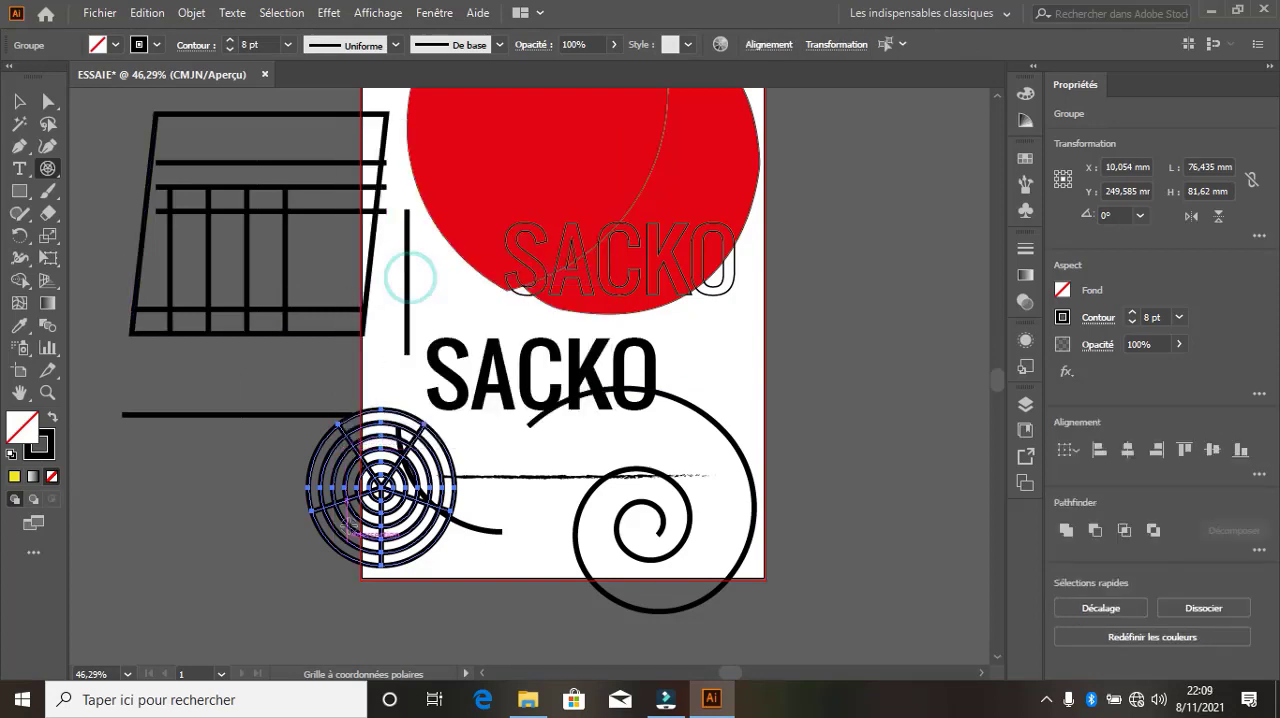
Move the ungrouped polar grid downward and pull anchor points of its outer rings up and left to distort them
{"action": "left_click", "coordinate": [48, 101]}
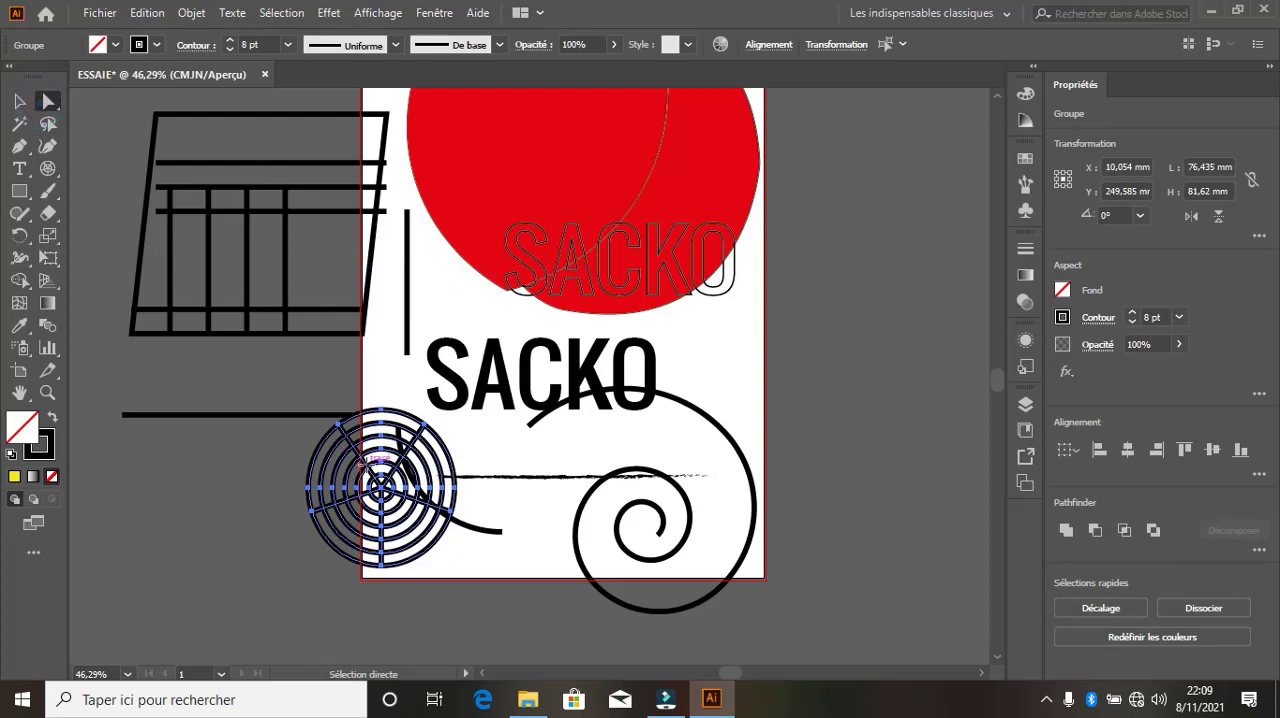
{"action": "left_click_drag", "start_coordinate": [432, 541], "coordinate": [323, 528]}
{"action": "key", "text": "ctrl+z"}
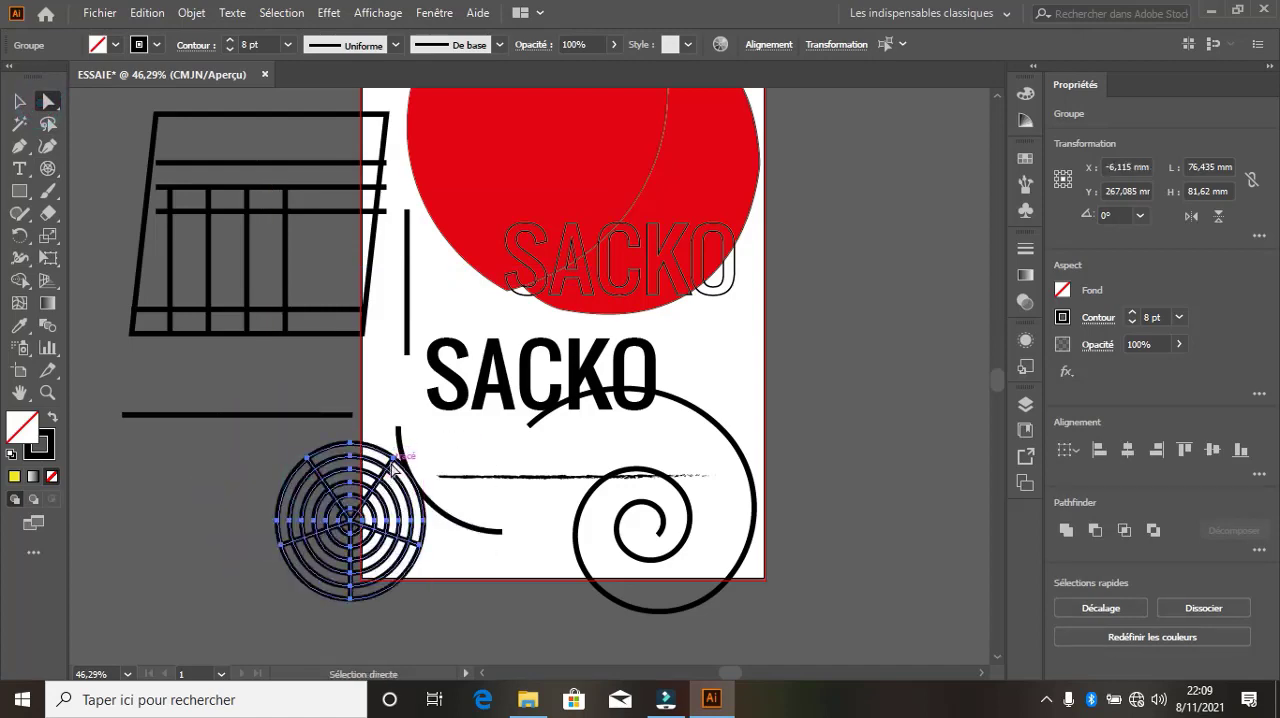
{"action": "left_click_drag", "start_coordinate": [390, 468], "coordinate": [320, 390]}
{"action": "left_click", "coordinate": [466, 551]}
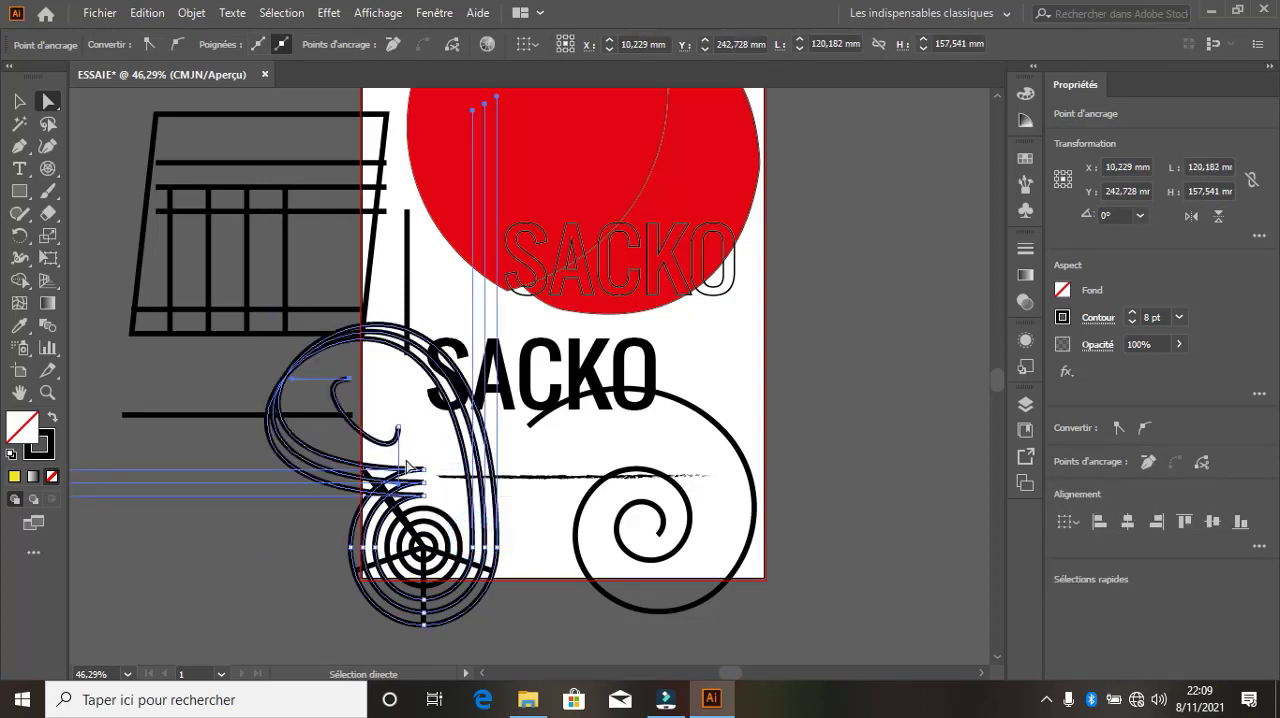
Delete the grids, lines, text, spiral and red shapes from the artboard, keeping the horizontal line at its left edge
{"action": "key", "text": "ctrl+a"}
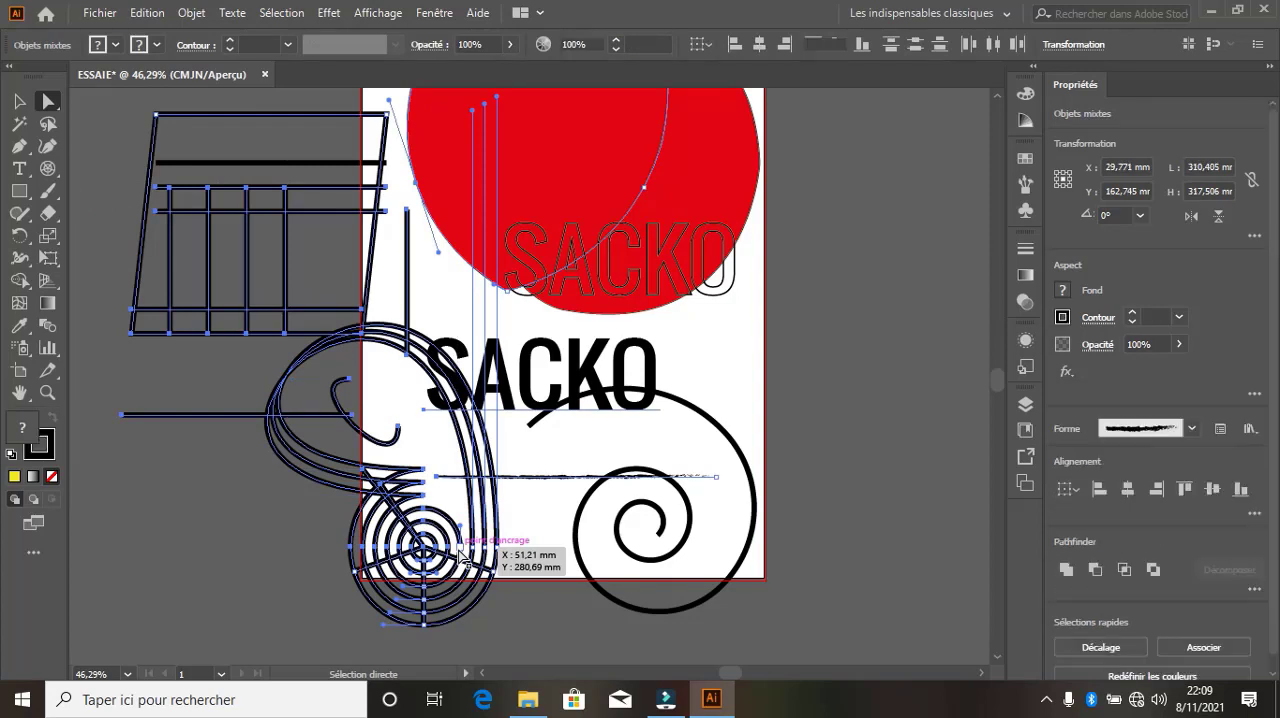
{"action": "key", "text": "Delete"}
{"action": "left_click", "coordinate": [442, 397]}
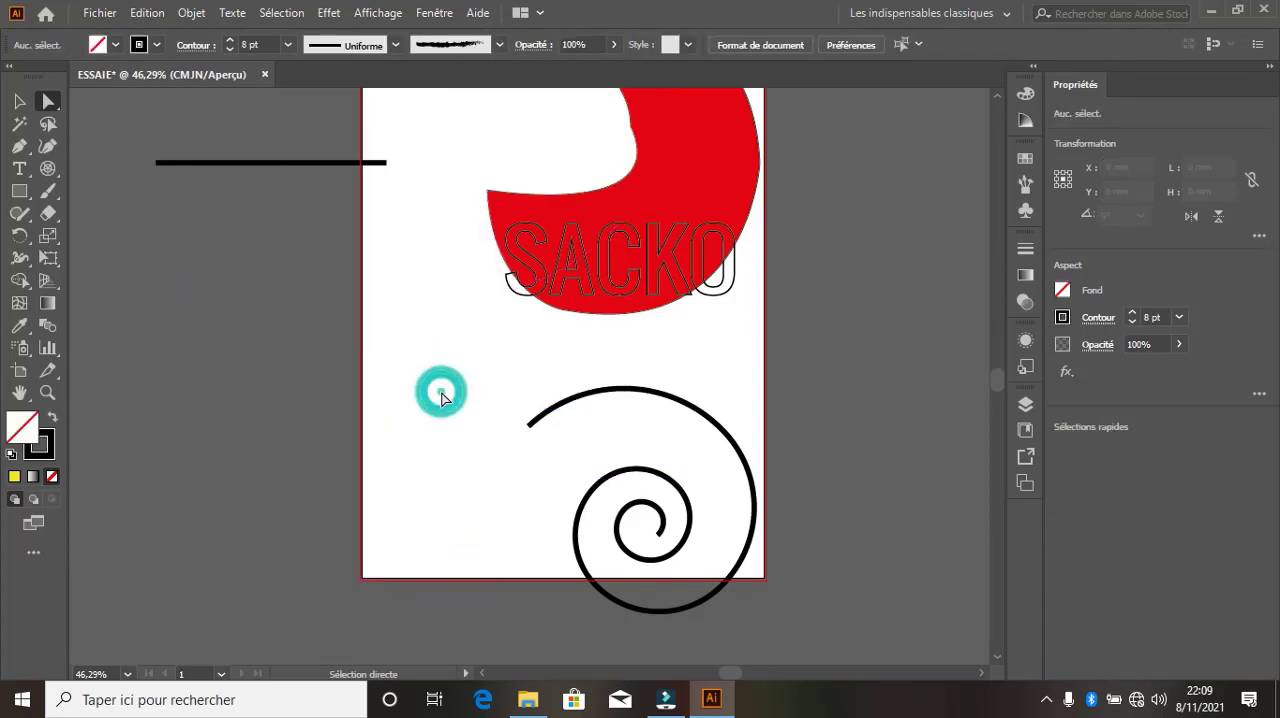
{"action": "left_click", "coordinate": [28, 200]}
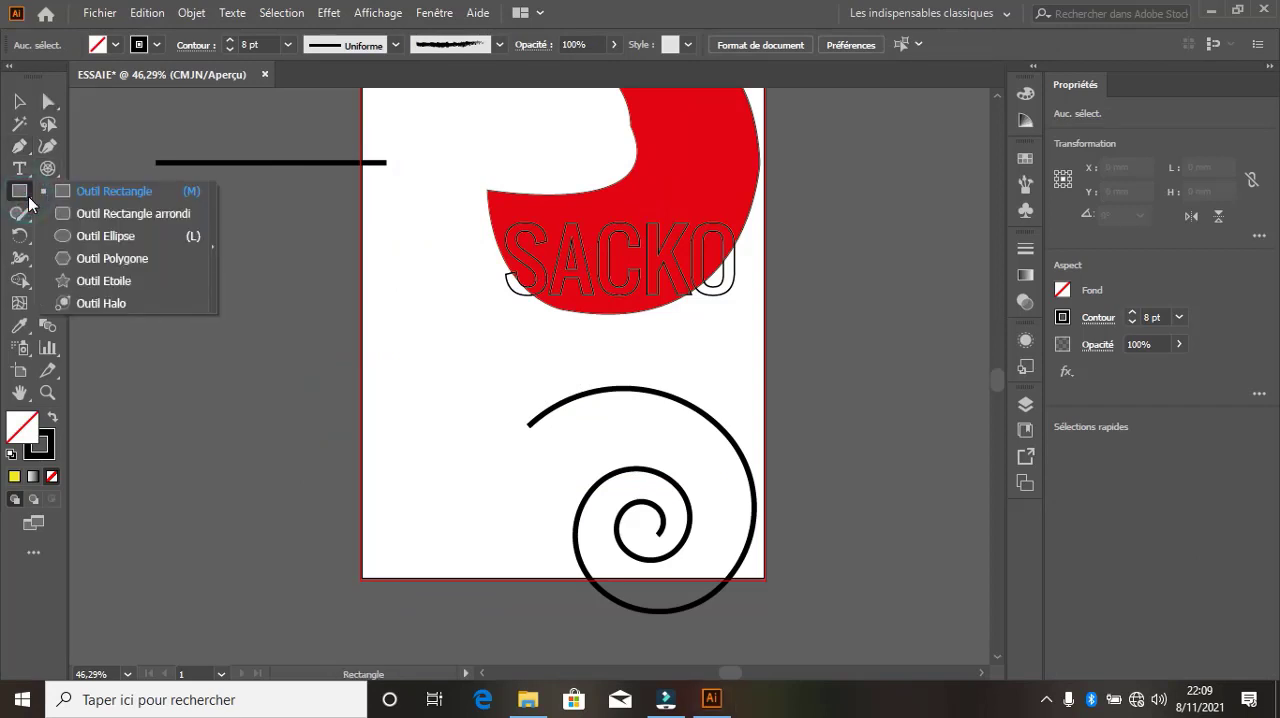
{"action": "left_click", "coordinate": [19, 101]}
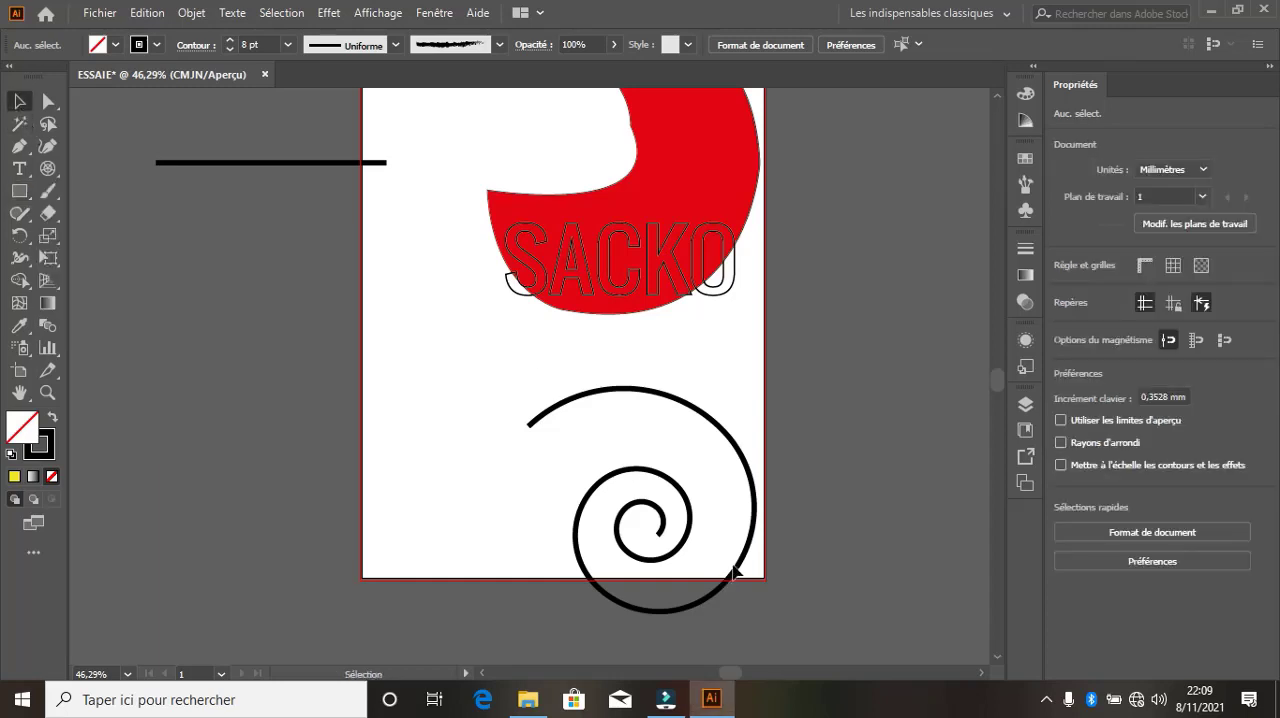
{"action": "left_click_drag", "start_coordinate": [797, 607], "coordinate": [458, 163]}
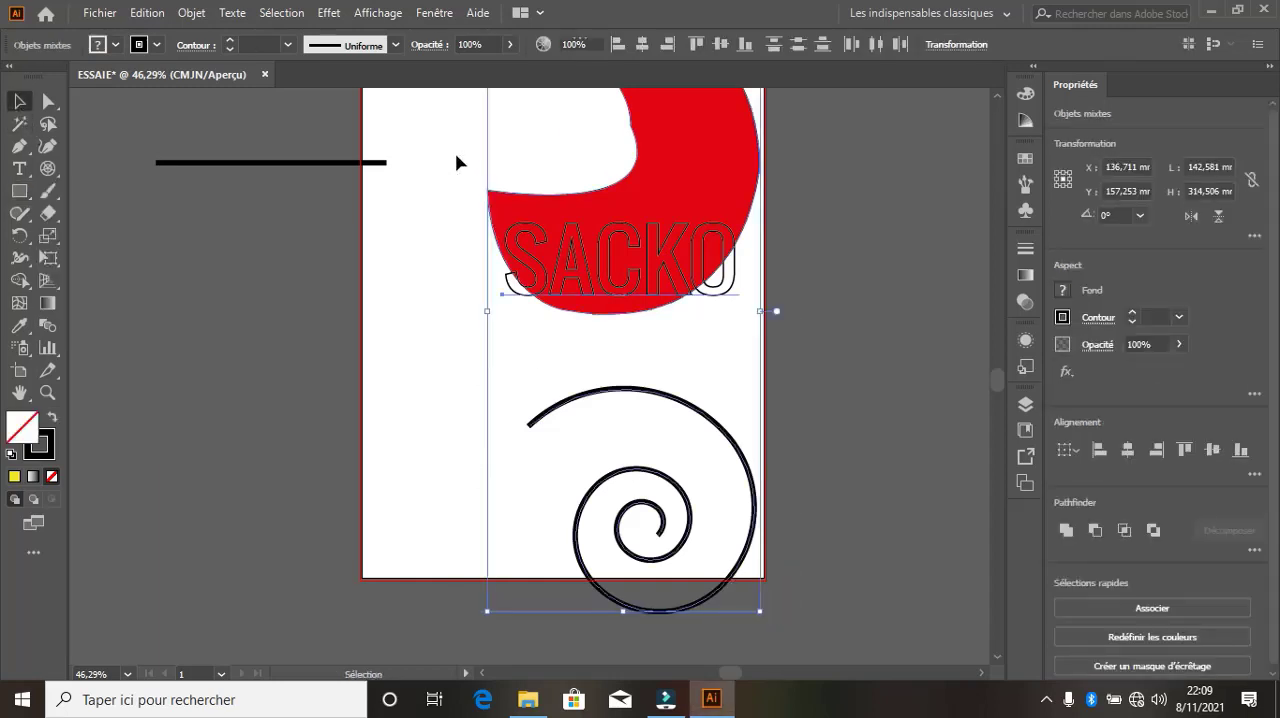
{"action": "key", "text": "Delete"}
{"action": "left_click", "coordinate": [481, 258]}
{"action": "left_click", "coordinate": [266, 156]}
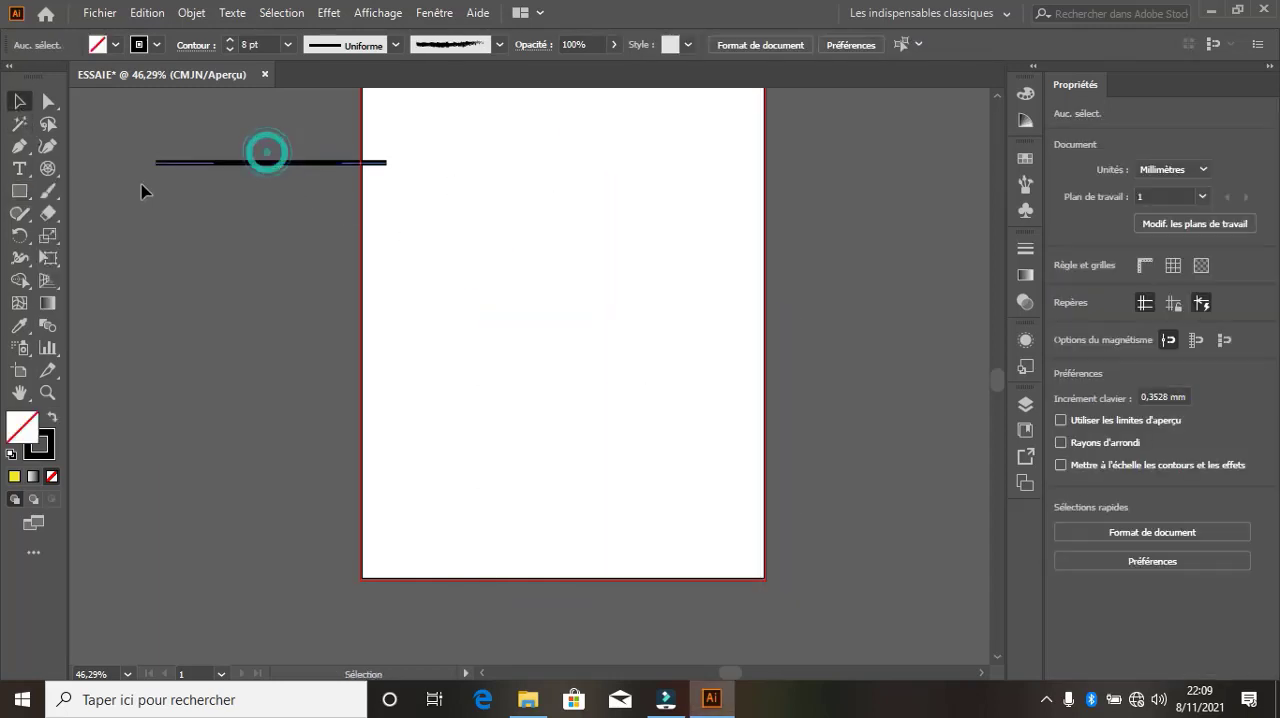
Draw a rectangle about 156.3 by 63.2 mm on the artboard and fill it with dark blue
{"action": "left_click", "coordinate": [19, 190]}
{"action": "mouse_move", "coordinate": [437, 213]}
{"action": "left_mouse_down"}
{"action": "mouse_move", "coordinate": [632, 323]}
{"action": "mouse_move", "coordinate": [737, 334]}
{"action": "left_mouse_up"}
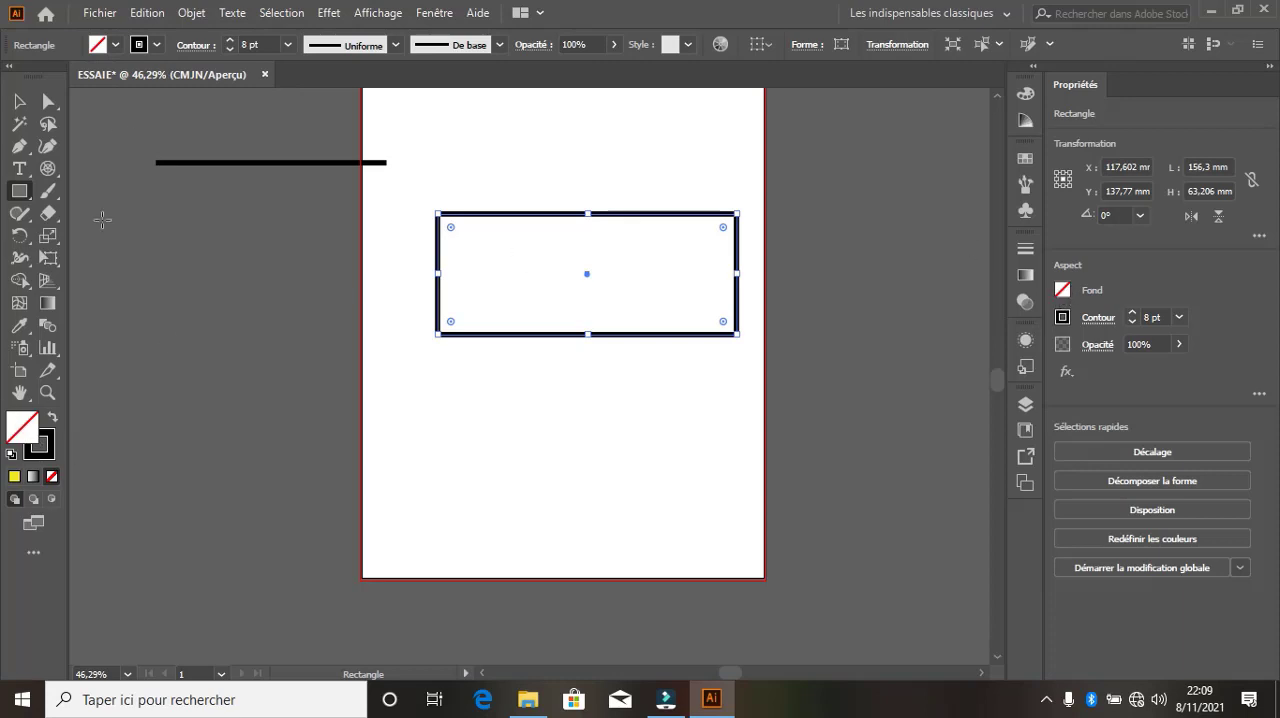
{"action": "left_click", "coordinate": [116, 45]}
{"action": "left_click", "coordinate": [113, 88]}
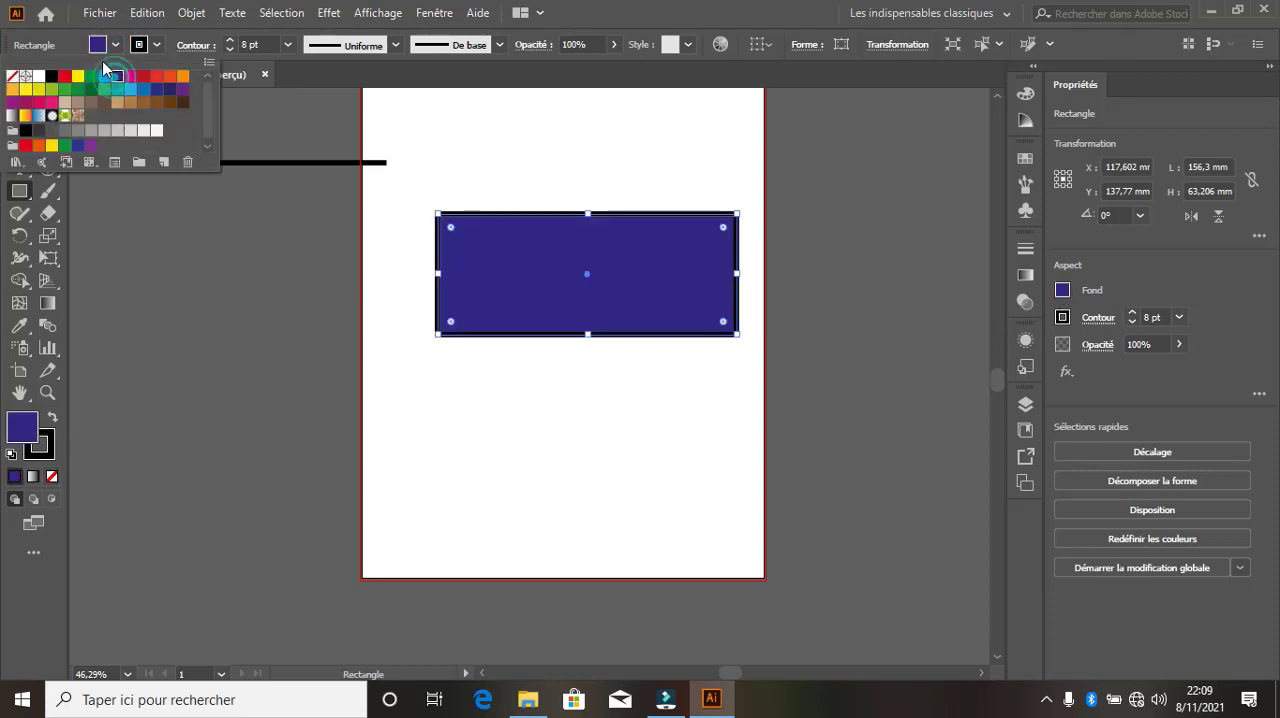
{"action": "left_click", "coordinate": [100, 48]}
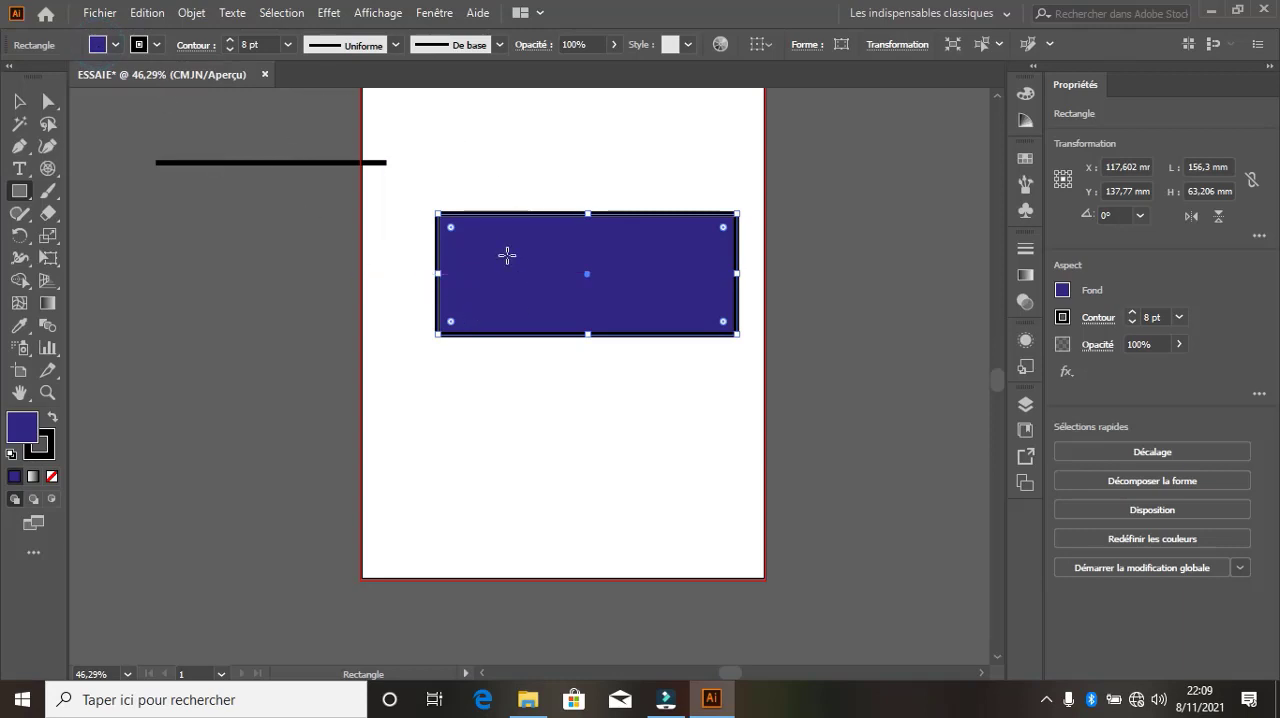
Move the blue rectangle to the artboard's lower left and stretch it to 210 by 85.51 mm, reaching the right and bottom edges
{"action": "left_click", "coordinate": [19, 101]}
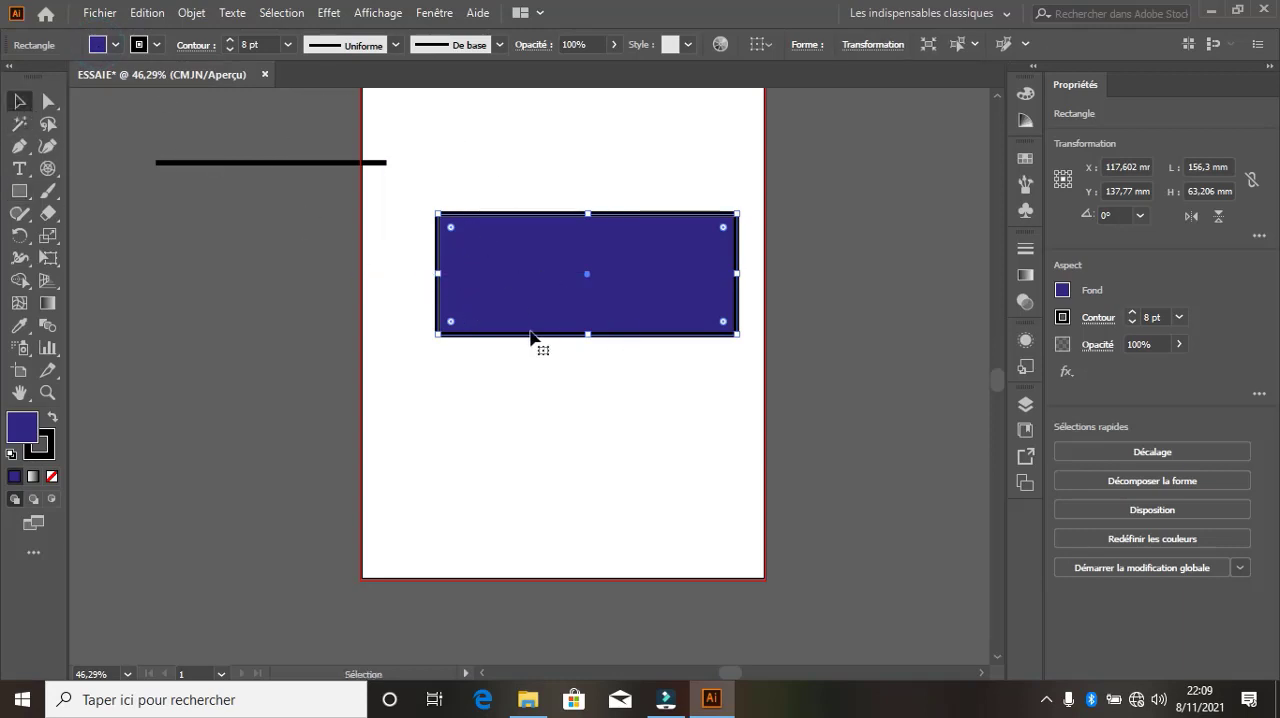
{"action": "left_click_drag", "start_coordinate": [502, 280], "coordinate": [429, 482]}
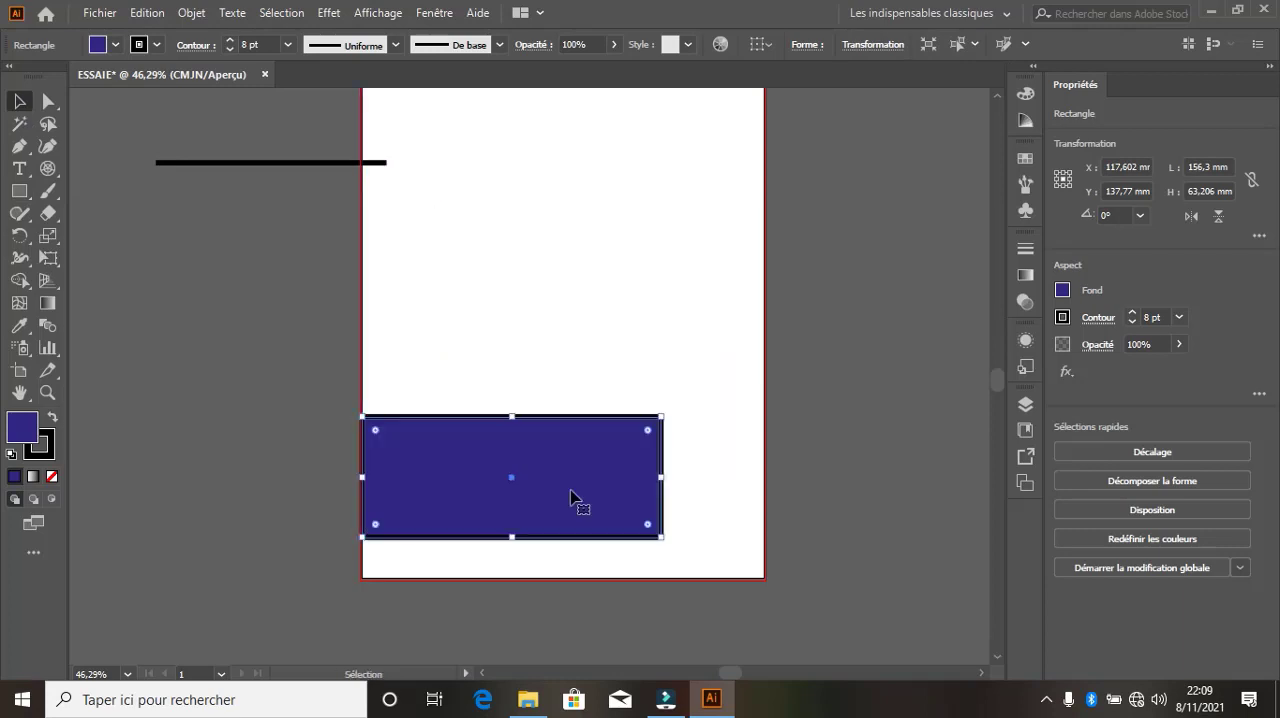
{"action": "left_click_drag", "start_coordinate": [662, 483], "coordinate": [764, 477]}
{"action": "mouse_move", "coordinate": [563, 537]}
{"action": "left_mouse_down"}
{"action": "mouse_move", "coordinate": [566, 583]}
{"action": "mouse_move", "coordinate": [566, 561]}
{"action": "left_mouse_up"}
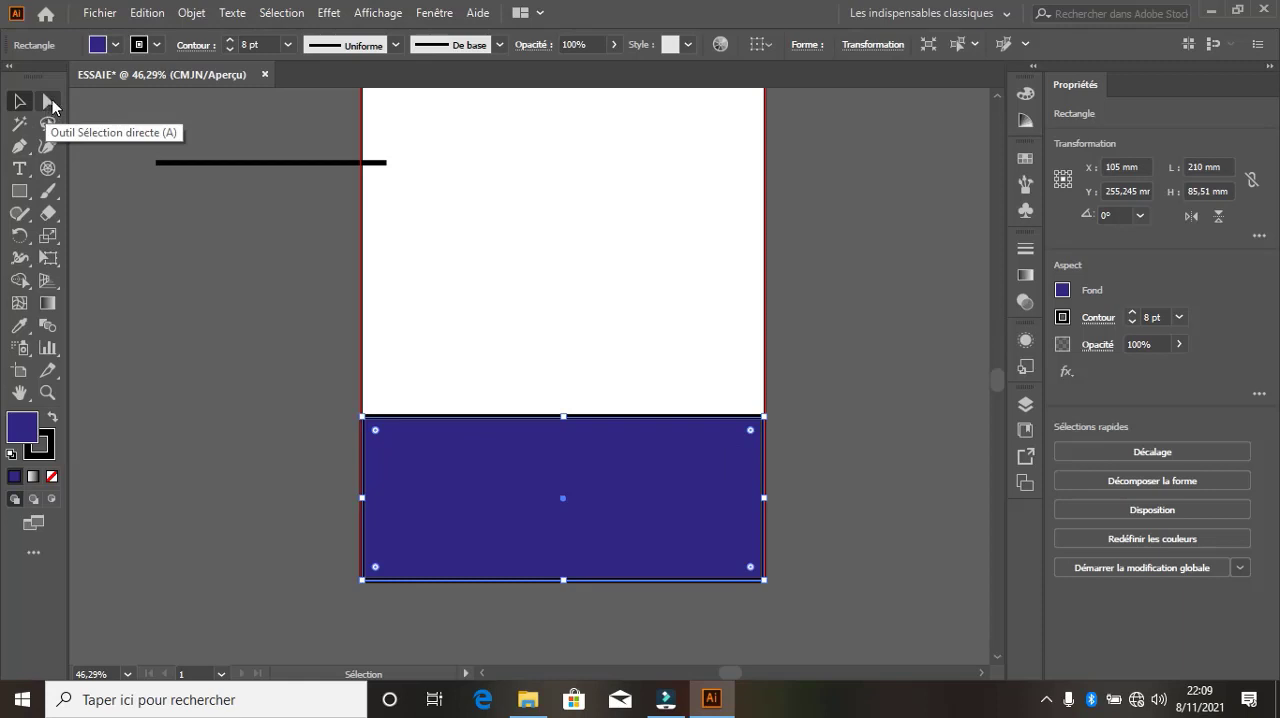
Raise the rectangle's upper-right corner to about Y 115.5 mm, try converting it to a smooth point and undo the conversion
{"action": "left_click", "coordinate": [50, 102]}
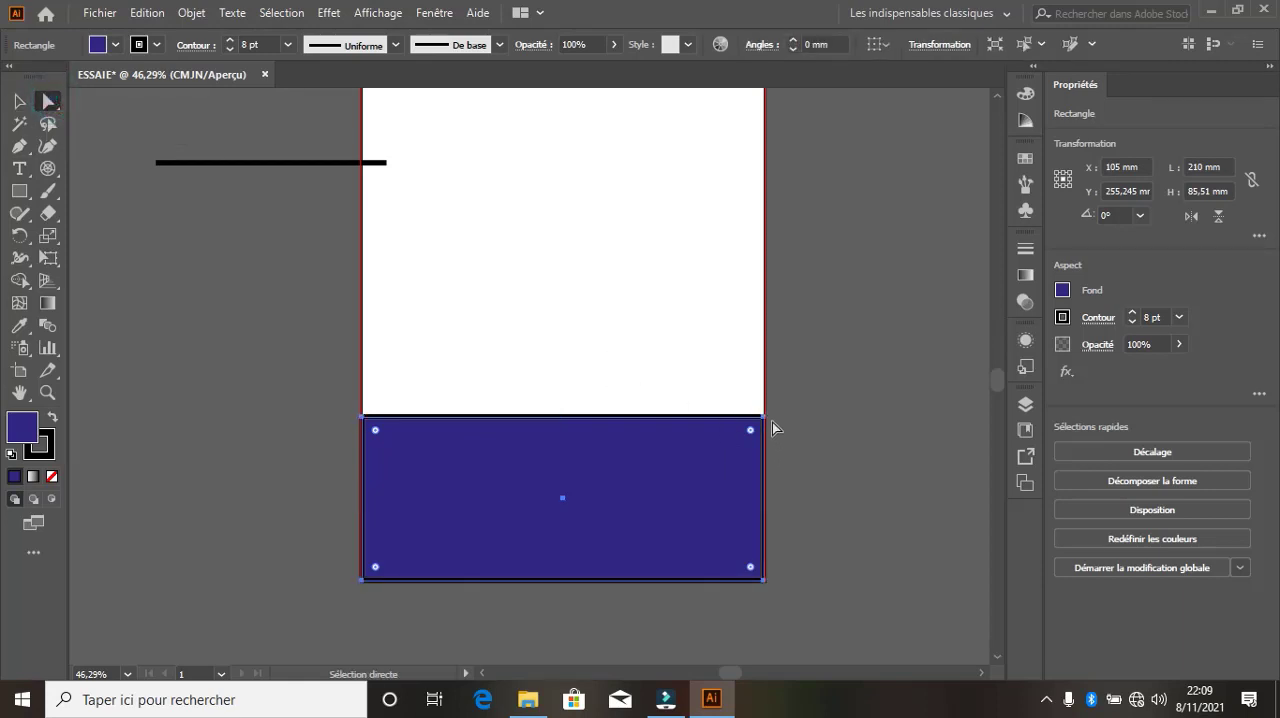
{"action": "left_click_drag", "start_coordinate": [764, 417], "coordinate": [763, 231]}
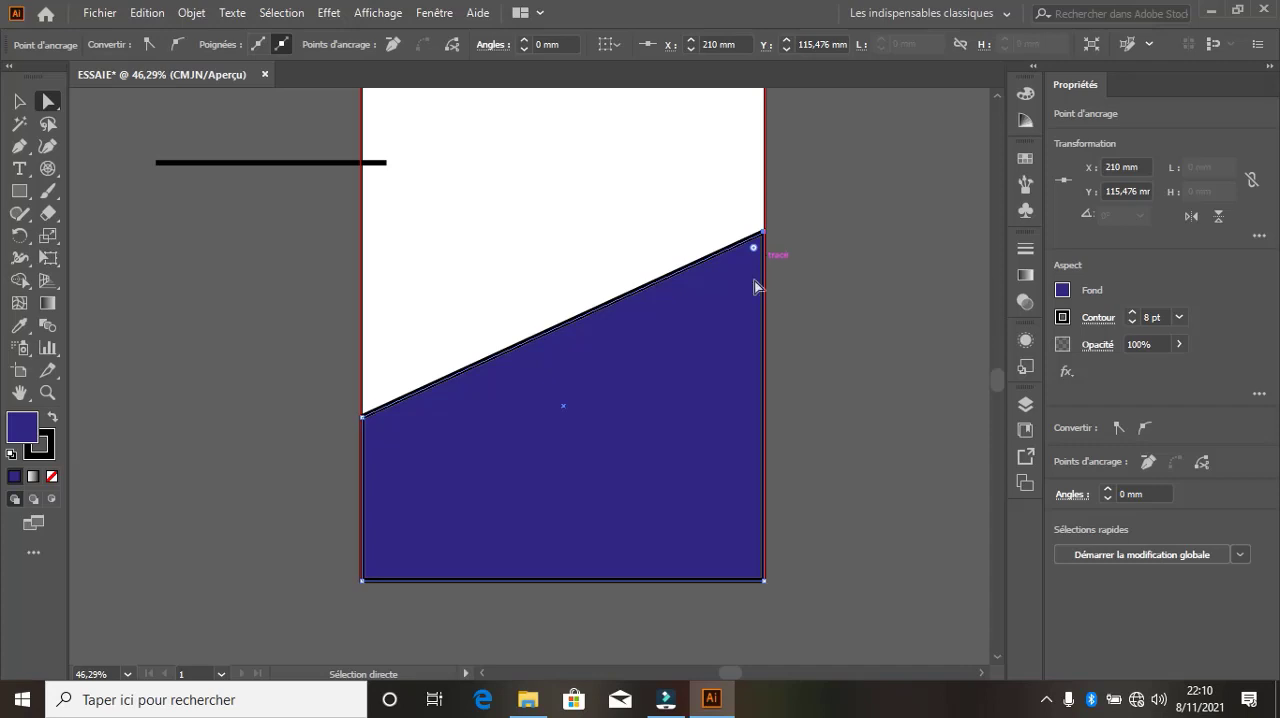
{"action": "left_click", "coordinate": [178, 46]}
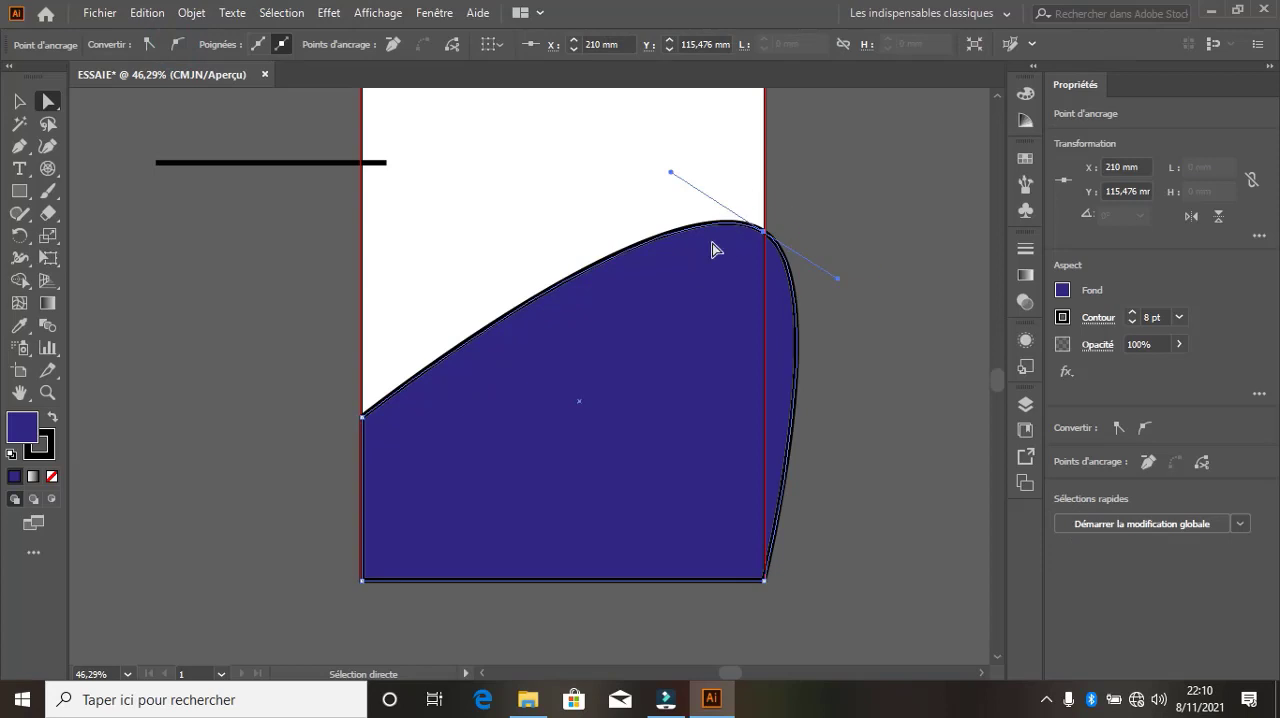
{"action": "key", "text": "ctrl+z"}
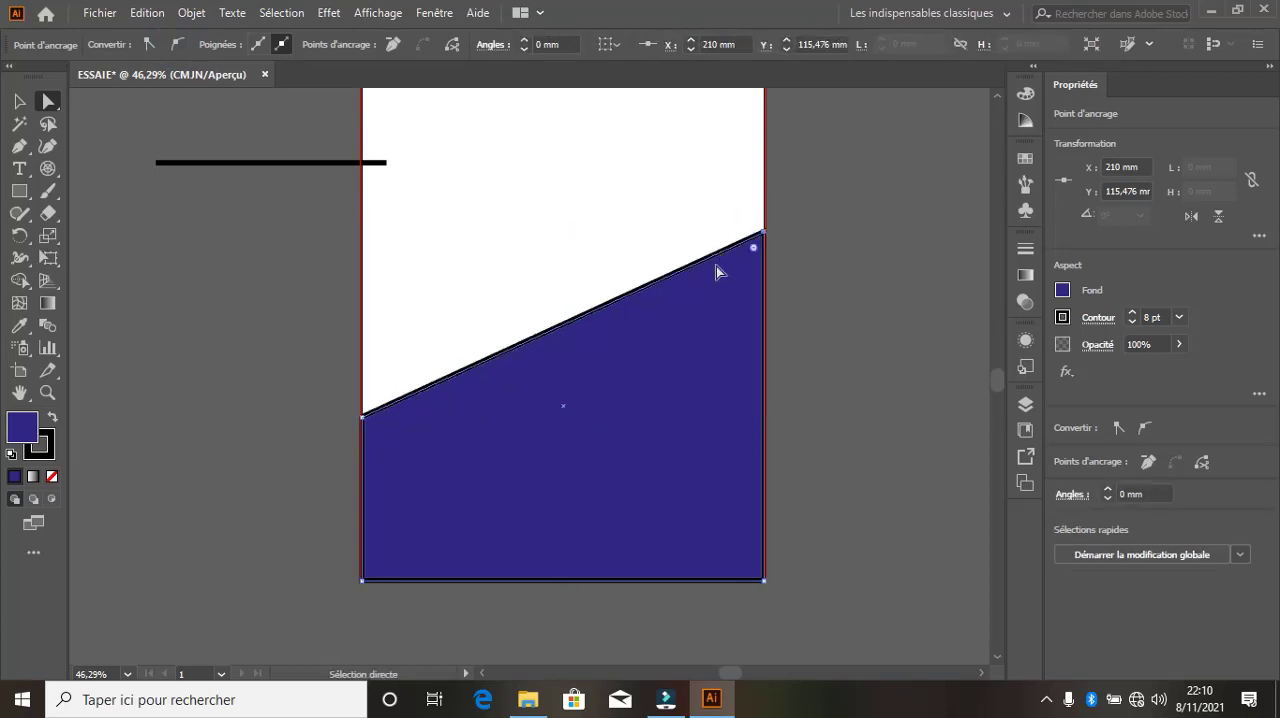
Add an anchor point on the slanted upper edge at about X 91.5 mm, Y 170.2 mm and convert it to smooth
{"action": "left_click", "coordinate": [556, 331]}
{"action": "left_click", "coordinate": [20, 146]}
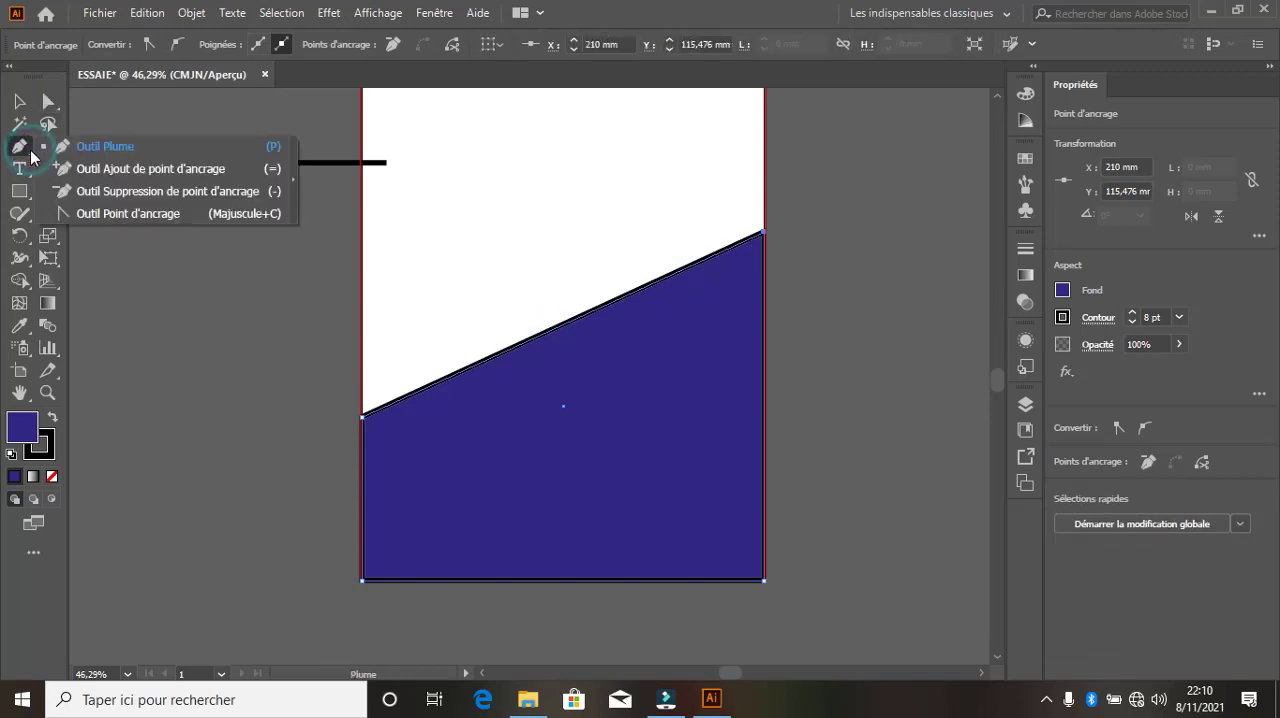
{"action": "left_click", "coordinate": [85, 172]}
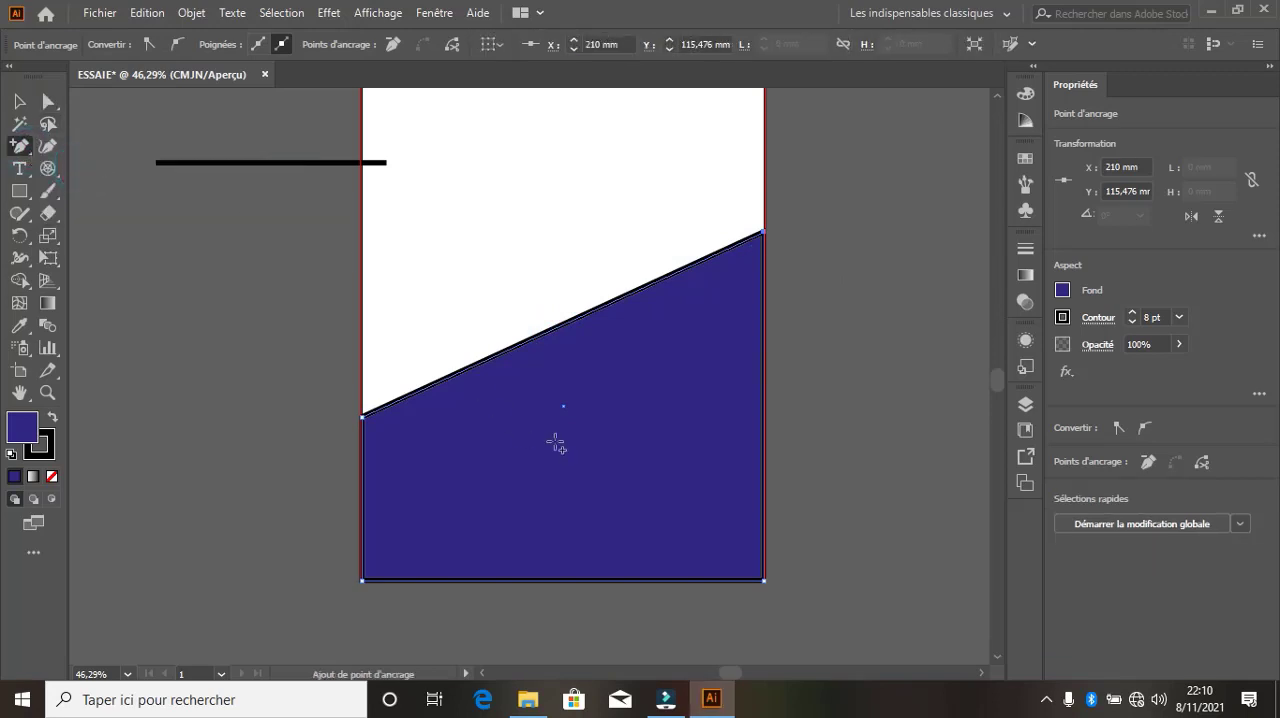
{"action": "left_click", "coordinate": [537, 336]}
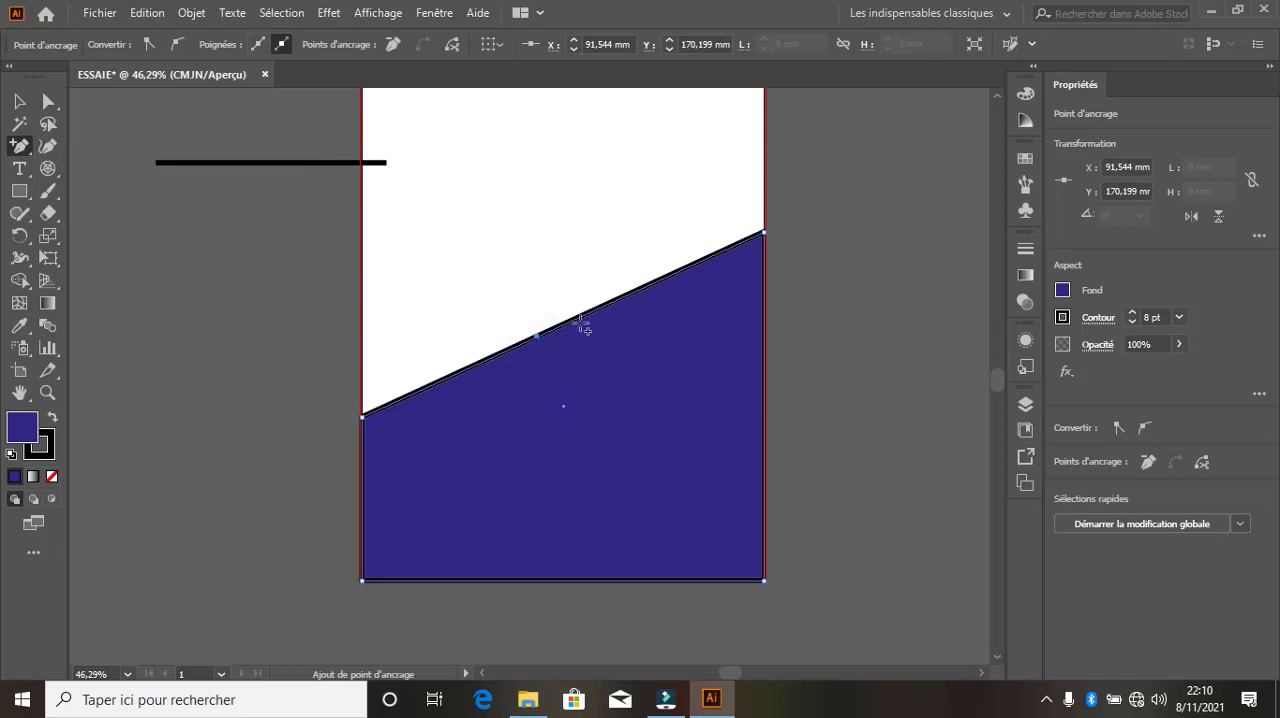
{"action": "left_click", "coordinate": [175, 44]}
Pull the smooth anchor point down and right so the slanted edge bends into a concave curve
{"action": "left_click", "coordinate": [47, 104]}
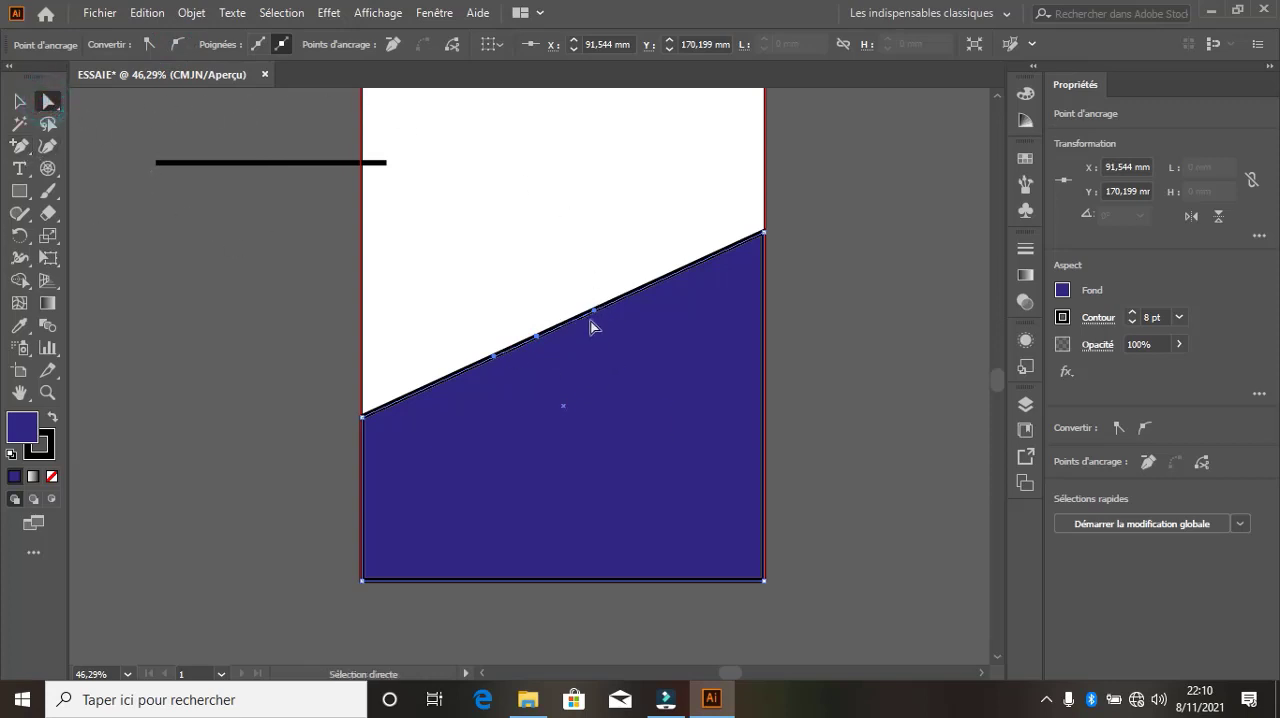
{"action": "mouse_move", "coordinate": [538, 340]}
{"action": "left_mouse_down"}
{"action": "mouse_move", "coordinate": [614, 423]}
{"action": "mouse_move", "coordinate": [560, 360]}
{"action": "mouse_move", "coordinate": [606, 466]}
{"action": "mouse_move", "coordinate": [651, 390]}
{"action": "mouse_move", "coordinate": [723, 443]}
{"action": "mouse_move", "coordinate": [700, 371]}
{"action": "mouse_move", "coordinate": [723, 429]}
{"action": "left_mouse_up"}
{"action": "mouse_move", "coordinate": [734, 487]}
{"action": "left_mouse_down"}
{"action": "mouse_move", "coordinate": [697, 378]}
{"action": "mouse_move", "coordinate": [720, 424]}
{"action": "left_mouse_up"}
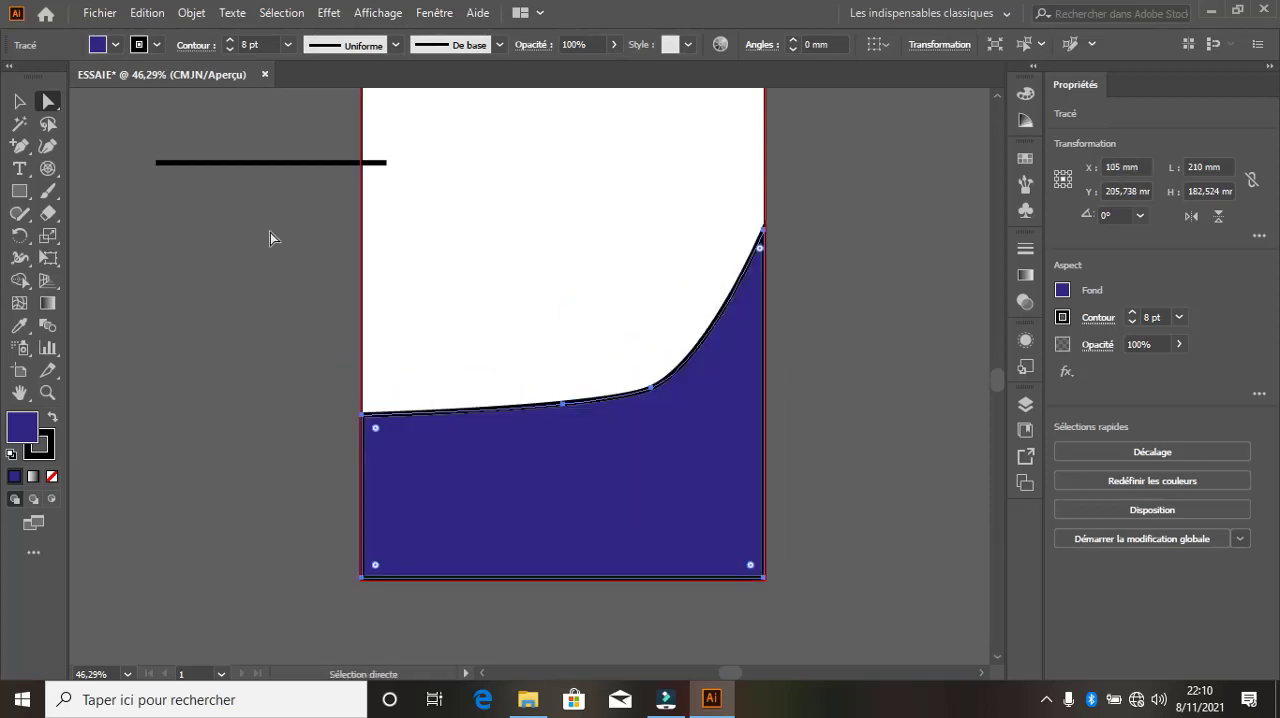
Delete the curved blue shape from the artboard
{"action": "left_click", "coordinate": [19, 101]}
{"action": "left_click", "coordinate": [460, 298]}
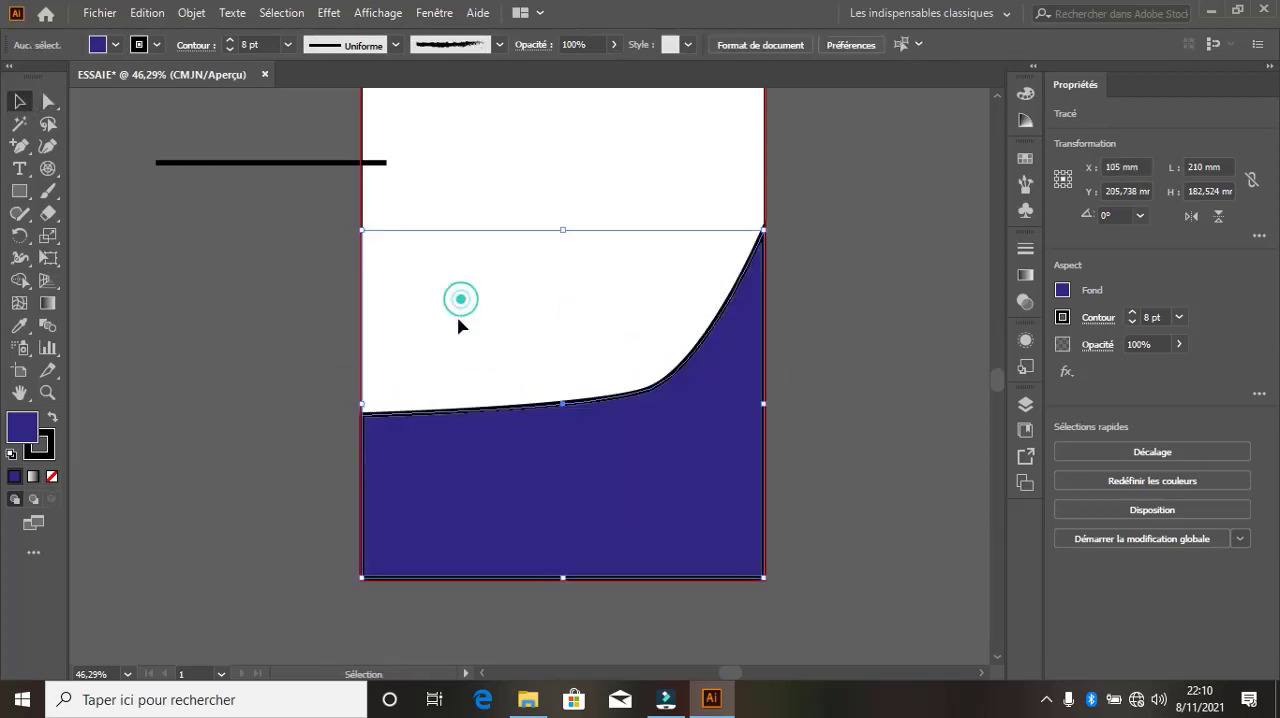
{"action": "left_click", "coordinate": [622, 468]}
{"action": "key", "text": "Delete"}
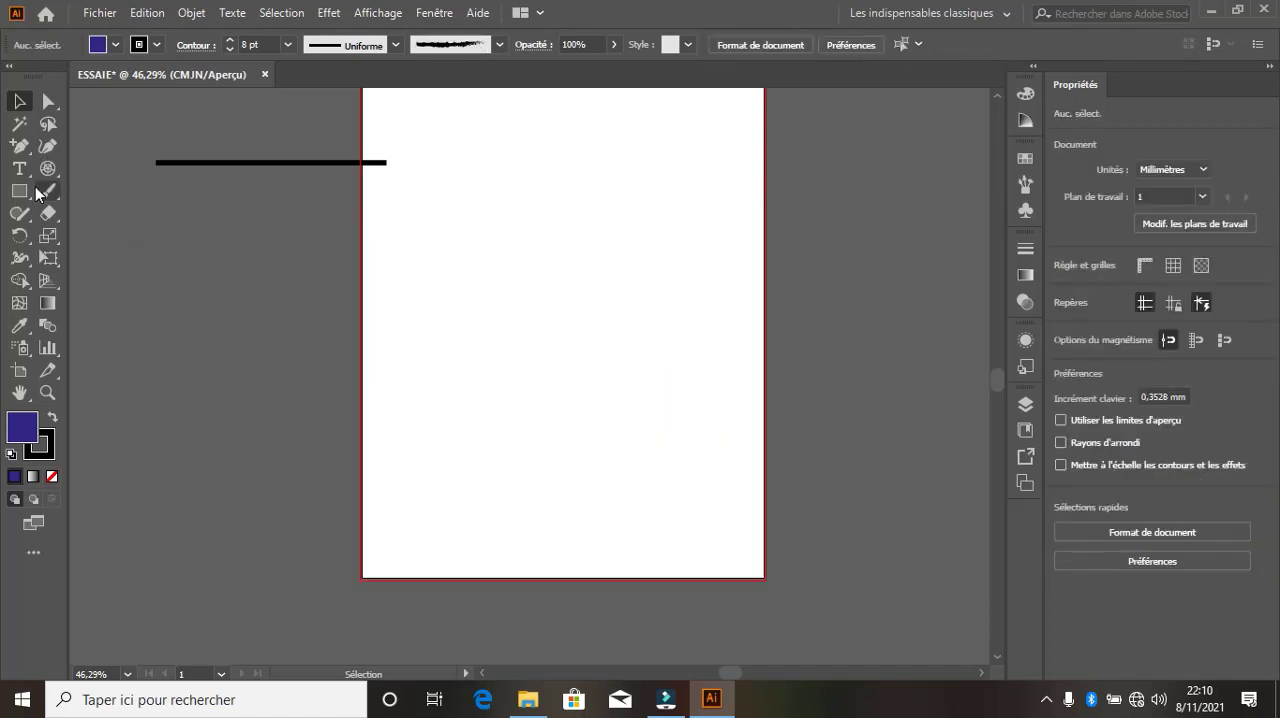
Draw a rounded rectangle about 138.7 by 68.1 mm in the artboard's upper part and enlarge its corner radius
{"action": "left_click_drag", "start_coordinate": [22, 200], "coordinate": [113, 214]}
{"action": "left_click_drag", "start_coordinate": [397, 196], "coordinate": [663, 326]}
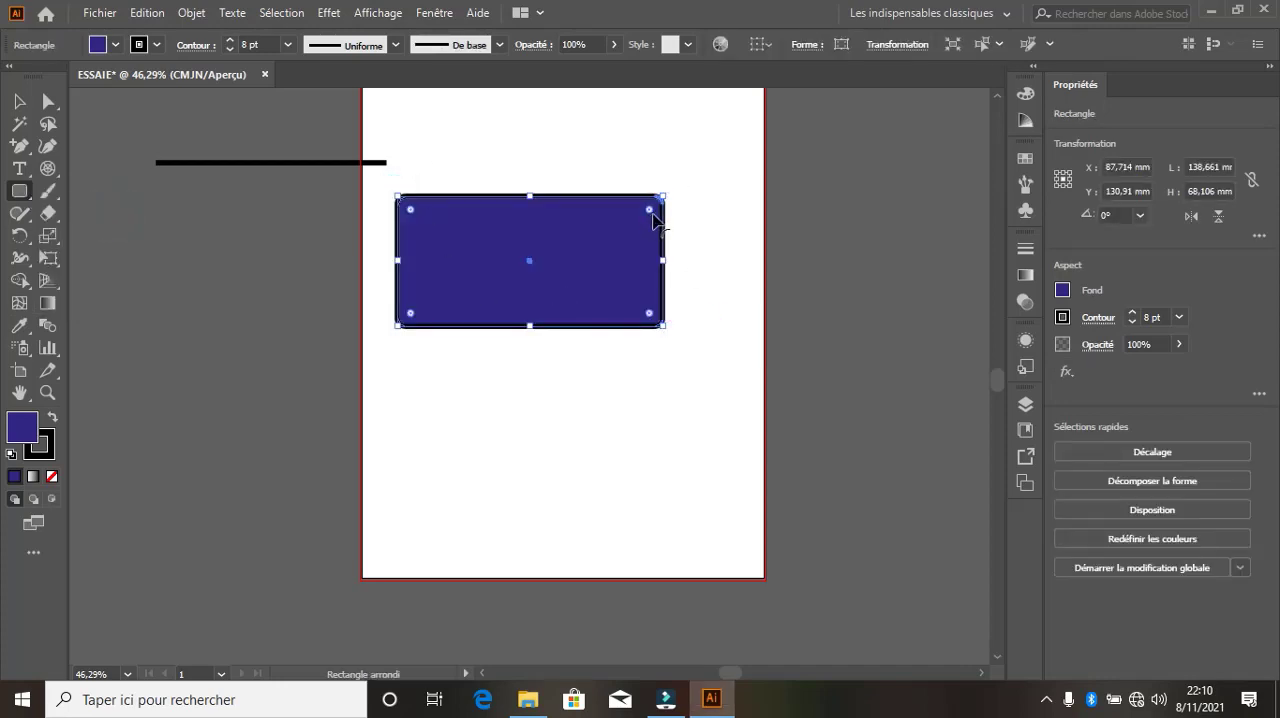
{"action": "mouse_move", "coordinate": [651, 212]}
{"action": "left_mouse_down"}
{"action": "mouse_move", "coordinate": [591, 263]}
{"action": "mouse_move", "coordinate": [664, 199]}
{"action": "mouse_move", "coordinate": [637, 224]}
{"action": "left_mouse_up"}
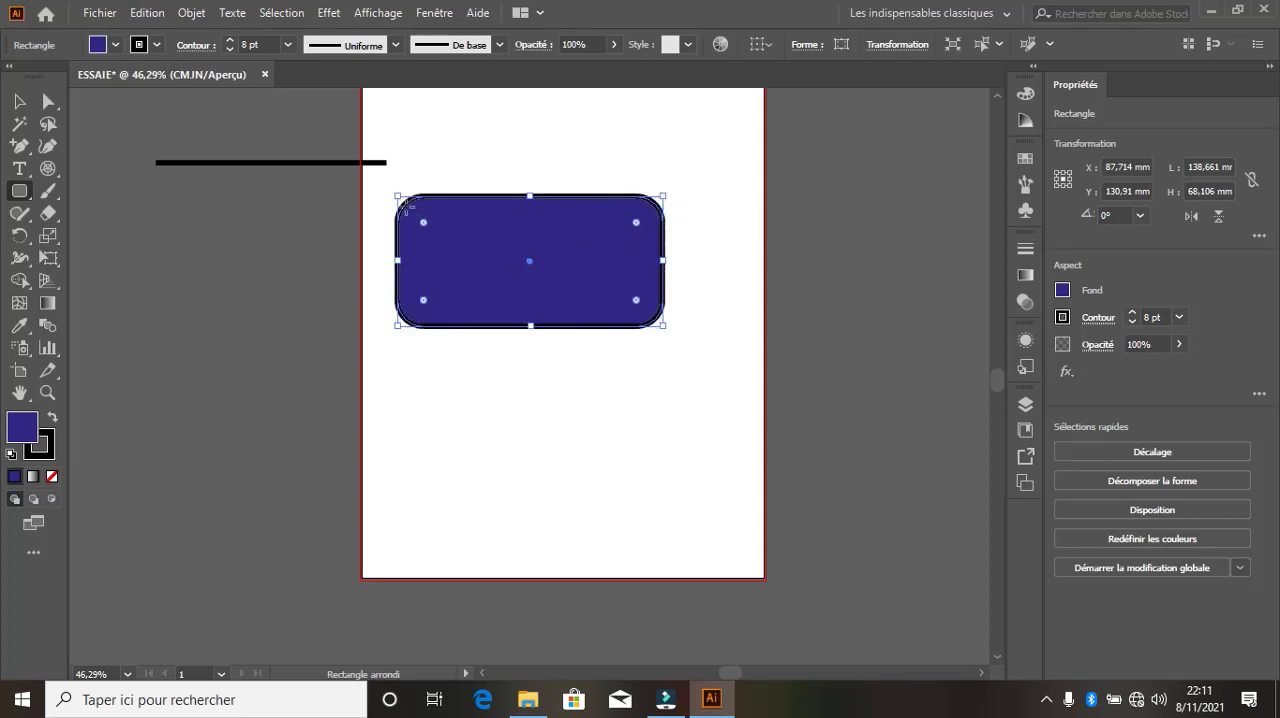
Draw a circle about 66.1 mm in diameter below the rounded rectangle
{"action": "left_click", "coordinate": [26, 201]}
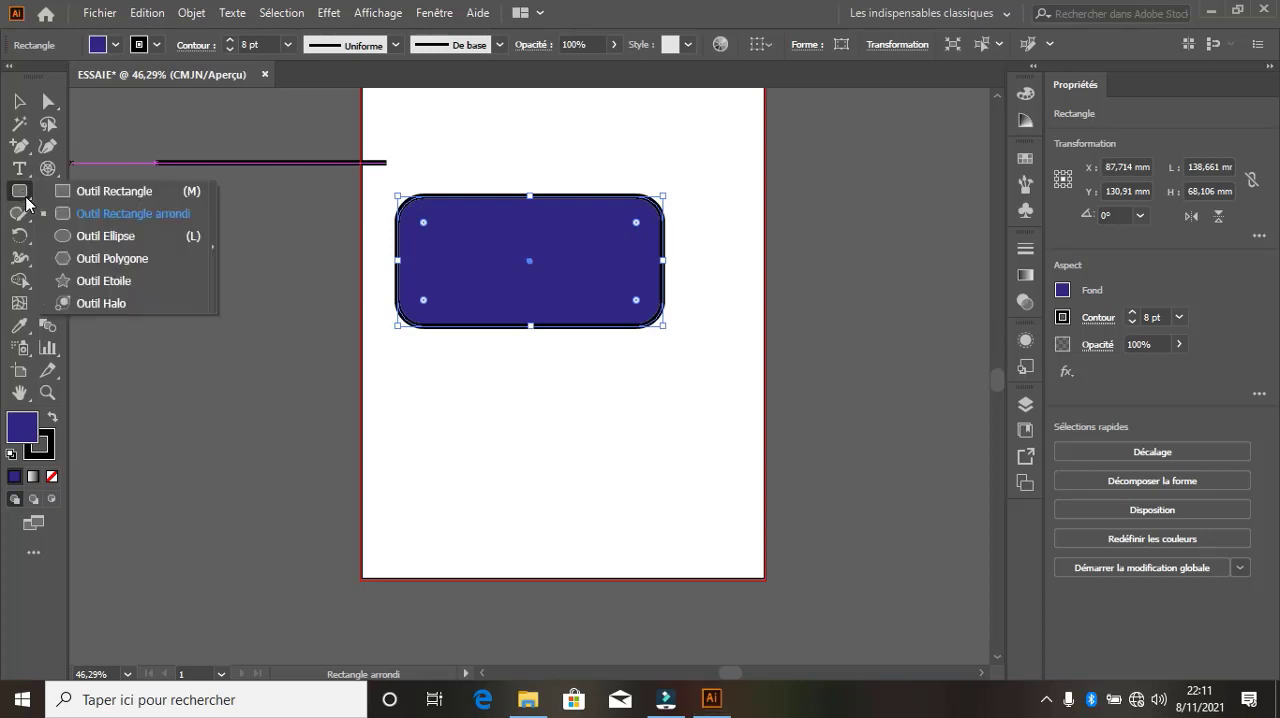
{"action": "left_click", "coordinate": [110, 236]}
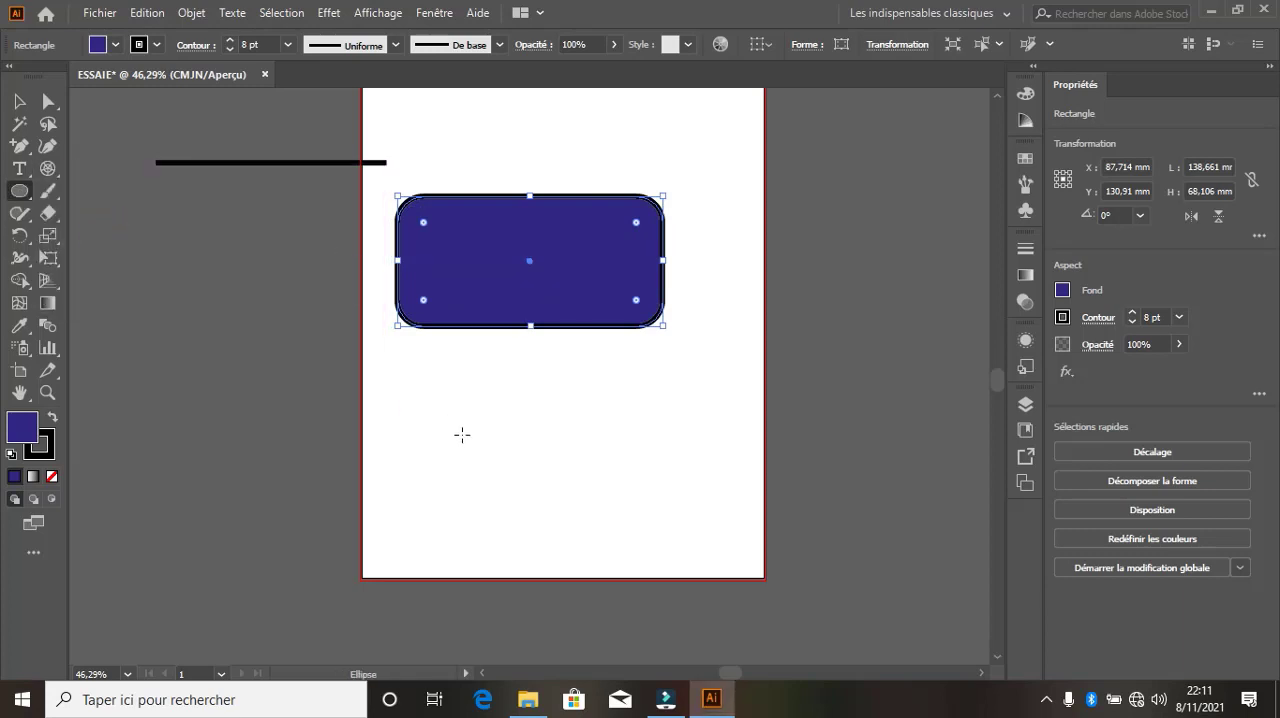
{"action": "left_click_drag", "start_coordinate": [425, 398], "coordinate": [553, 458]}
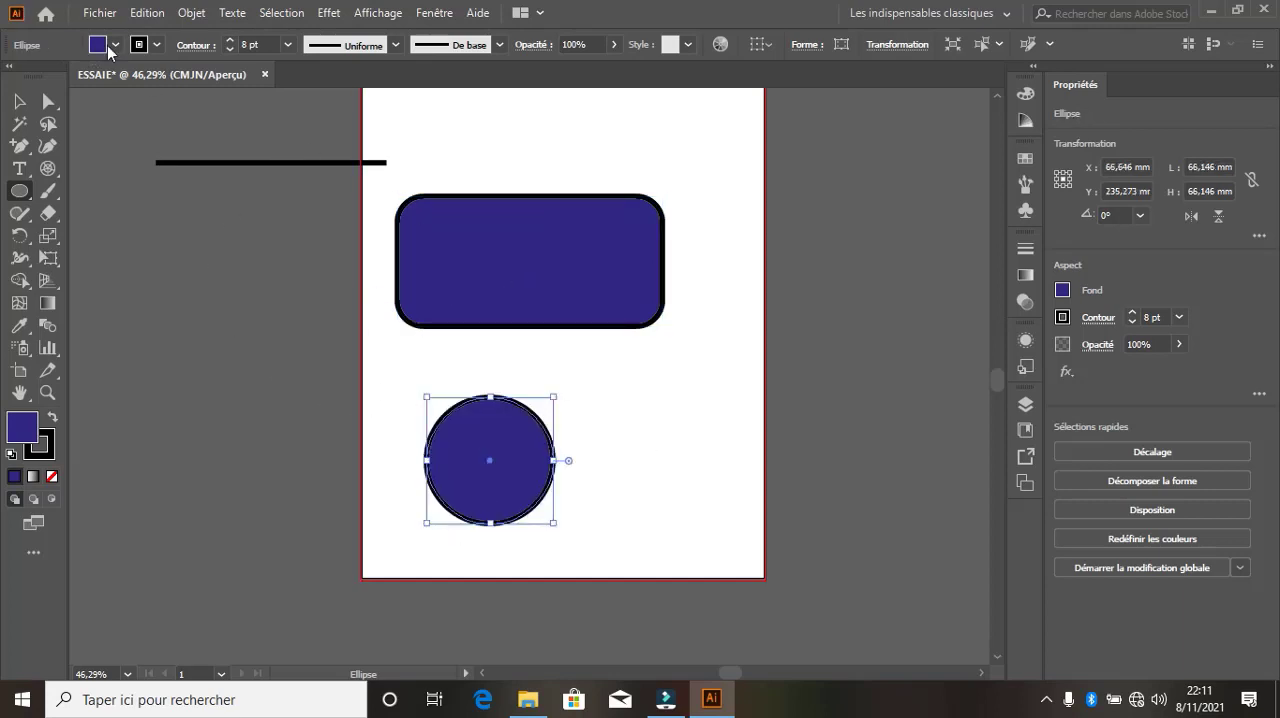
Remove the fill from the circle below the rounded rectangle, keeping its black outline
{"action": "left_click", "coordinate": [114, 45]}
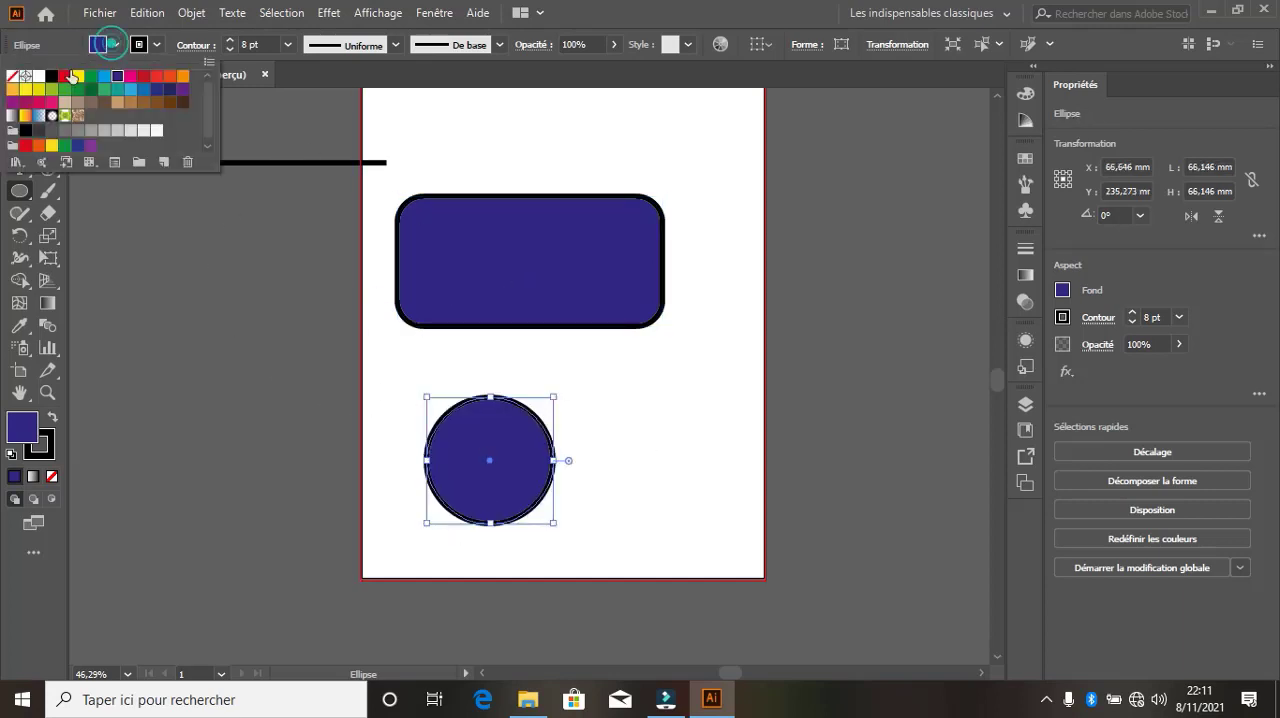
{"action": "left_click", "coordinate": [12, 77]}
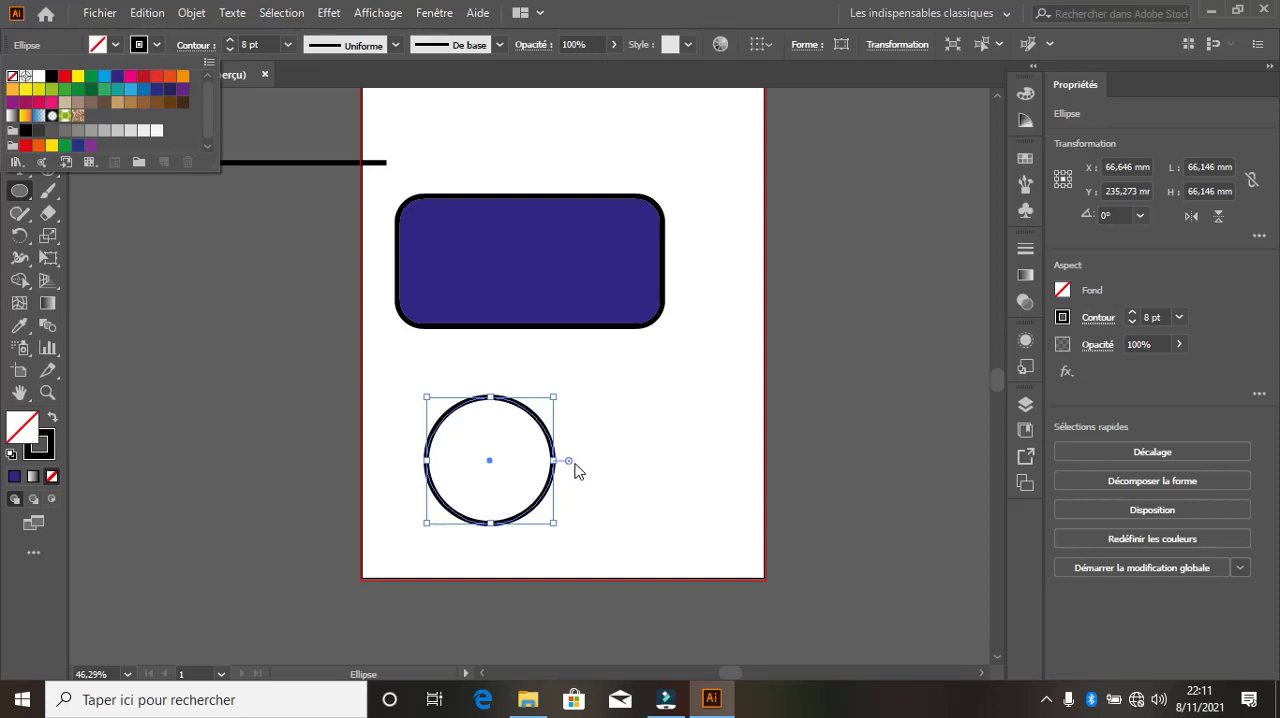
{"action": "left_click", "coordinate": [91, 40]}
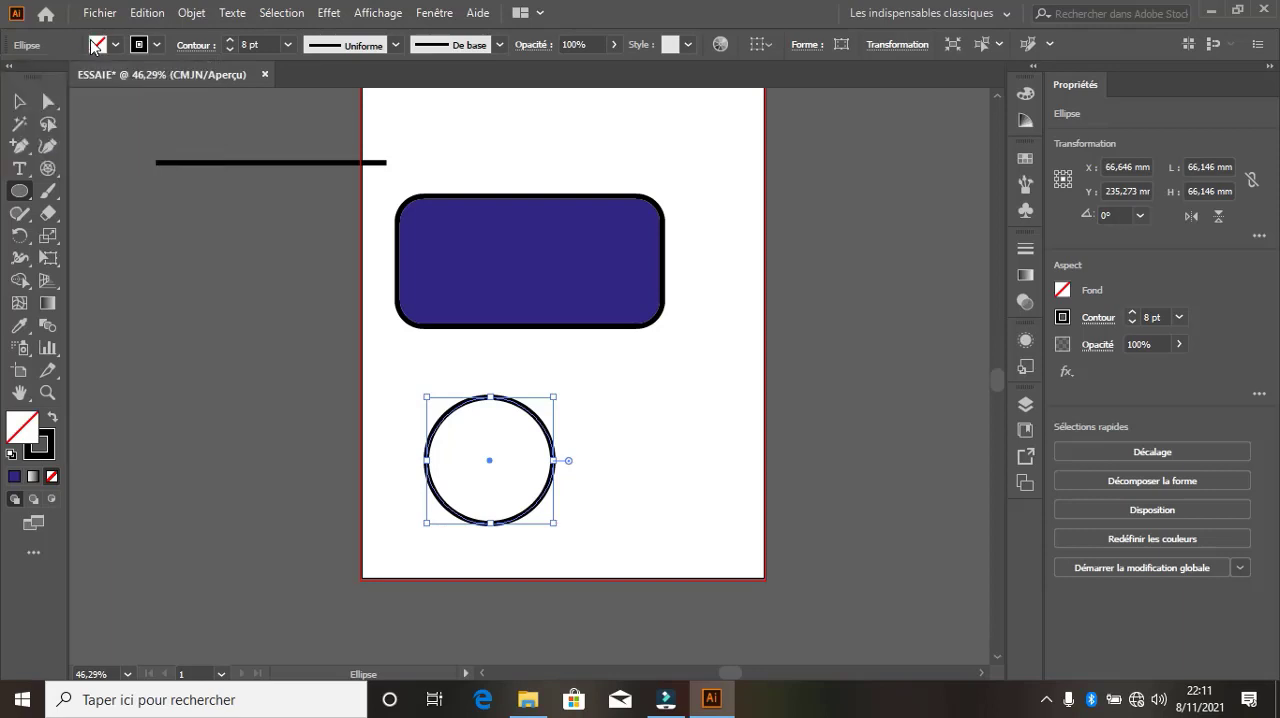
Adjust the circle's pie angles to leave only a narrow wedge cut out of its upper-left side
{"action": "left_click_drag", "start_coordinate": [572, 467], "coordinate": [560, 378]}
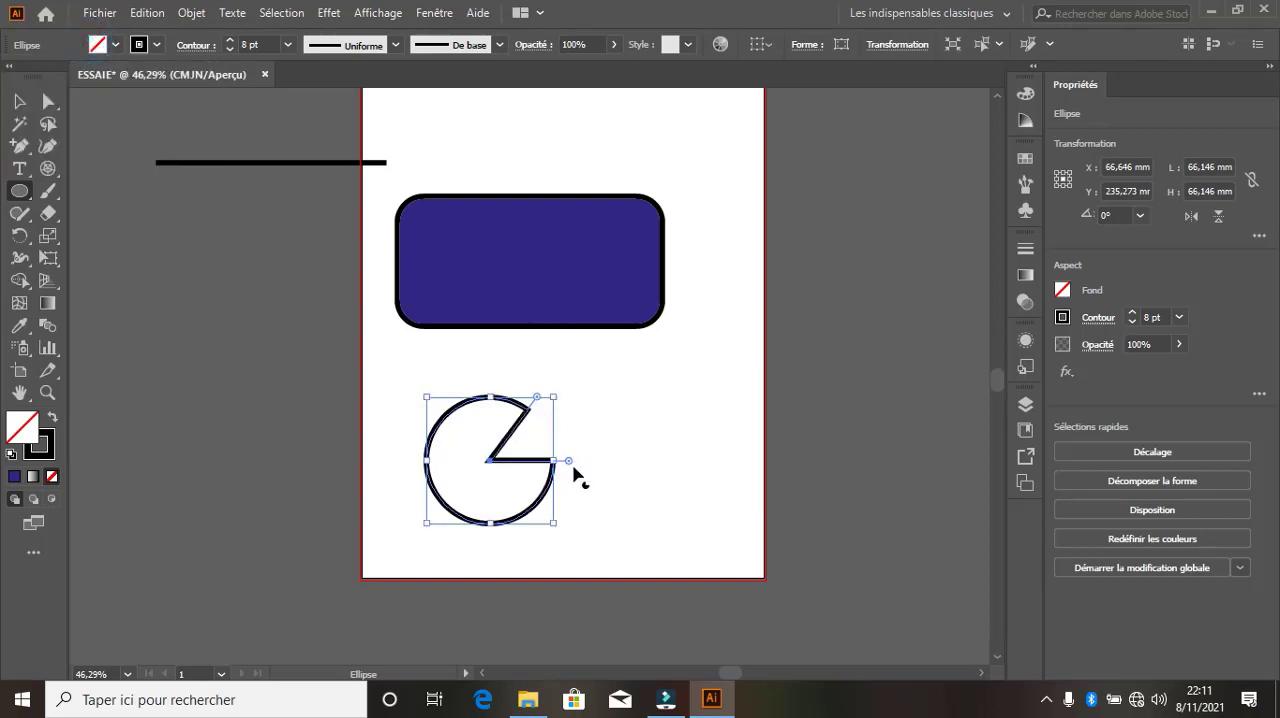
{"action": "left_click_drag", "start_coordinate": [574, 474], "coordinate": [527, 530]}
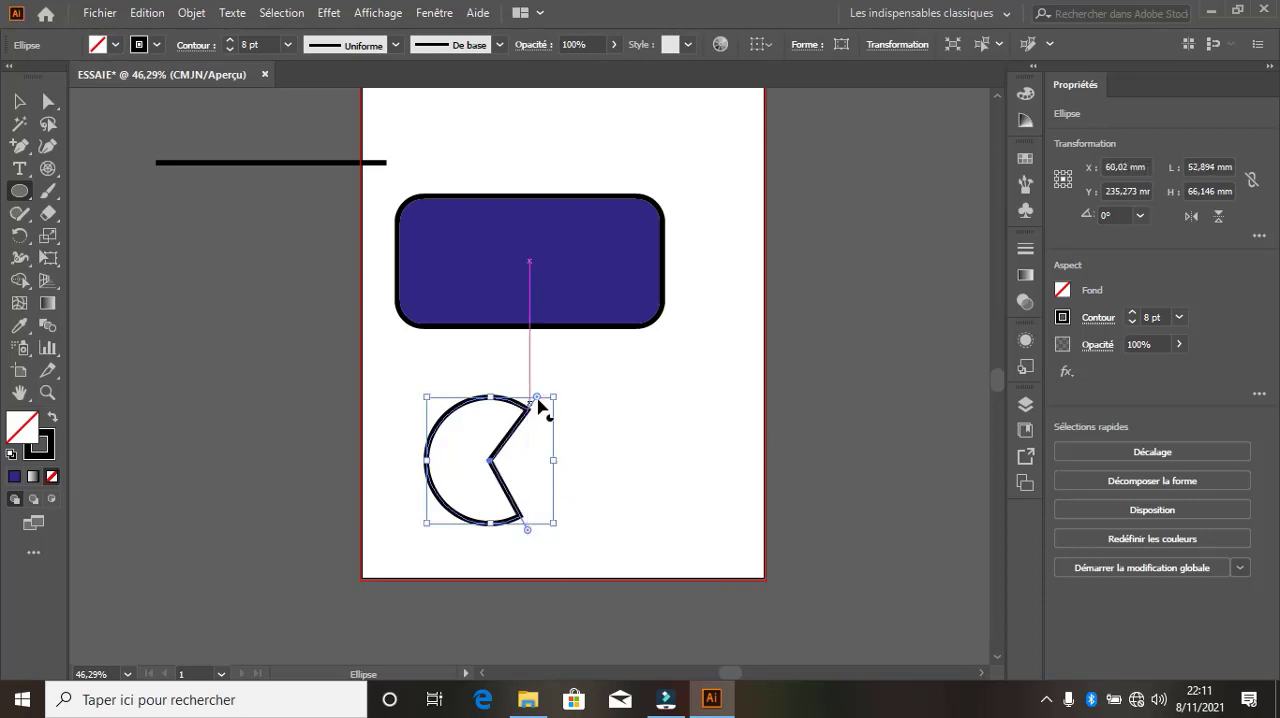
{"action": "left_click_drag", "start_coordinate": [538, 403], "coordinate": [414, 438]}
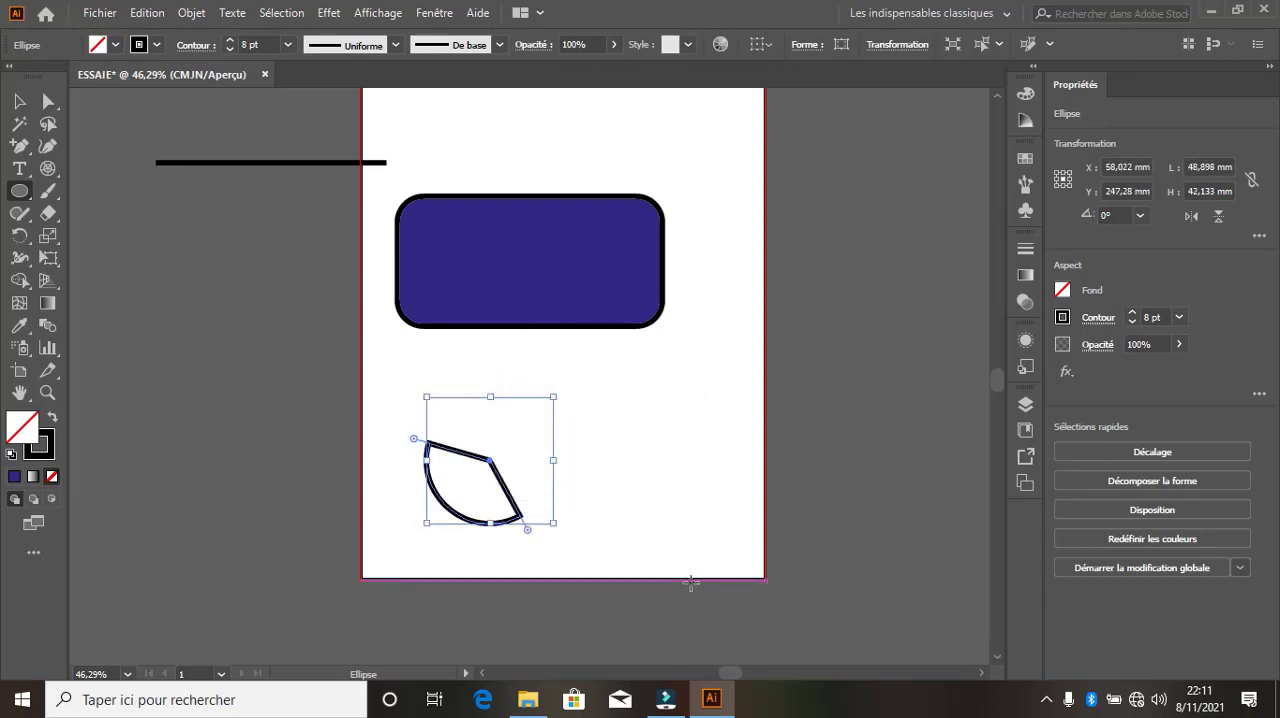
{"action": "left_click_drag", "start_coordinate": [528, 532], "coordinate": [432, 405]}
Move the rounded rectangle and the notched circle together up the artboard, leaving the lower half empty
{"action": "left_click", "coordinate": [18, 101]}
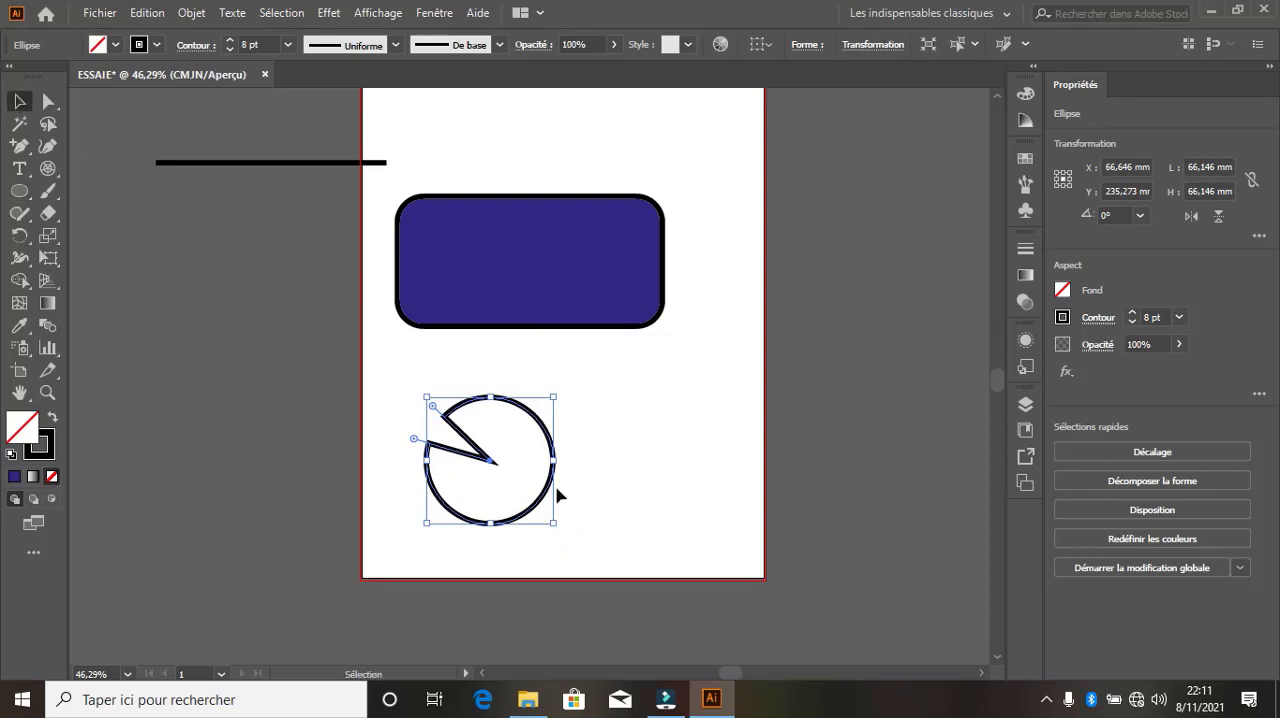
{"action": "left_click_drag", "start_coordinate": [503, 452], "coordinate": [516, 272]}
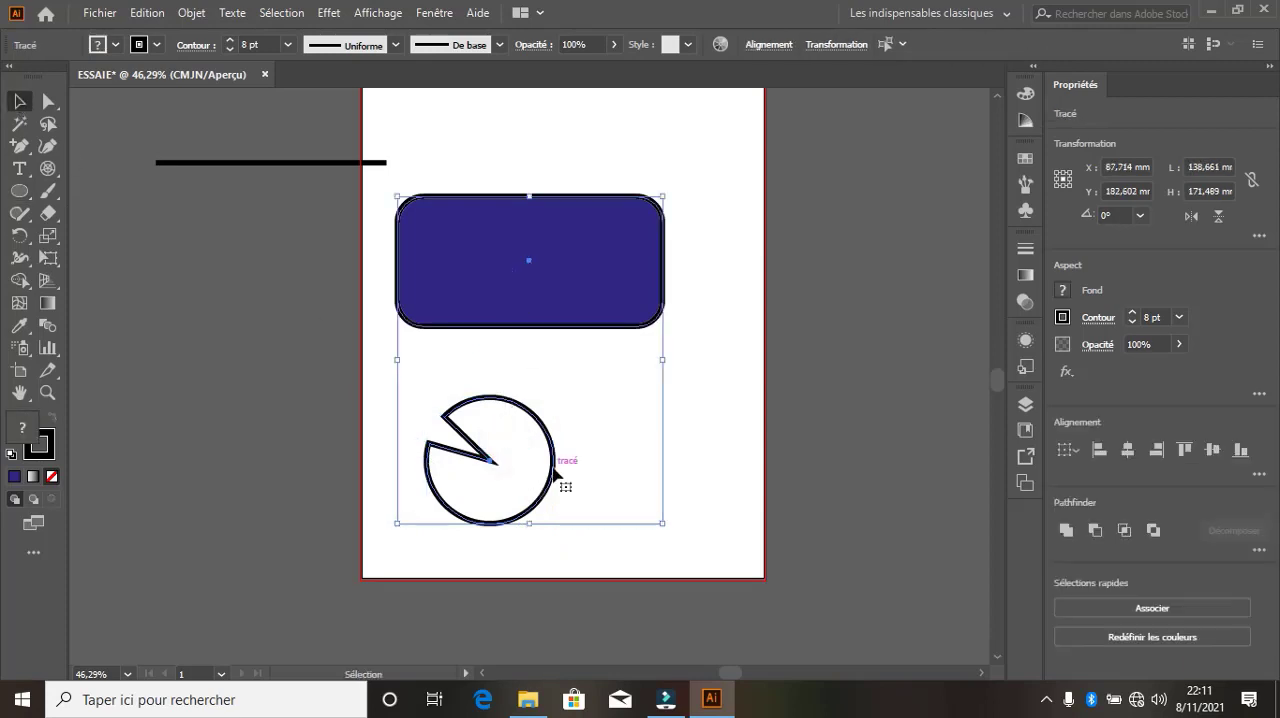
{"action": "left_click_drag", "start_coordinate": [555, 473], "coordinate": [577, 266]}
{"action": "left_click", "coordinate": [629, 490]}
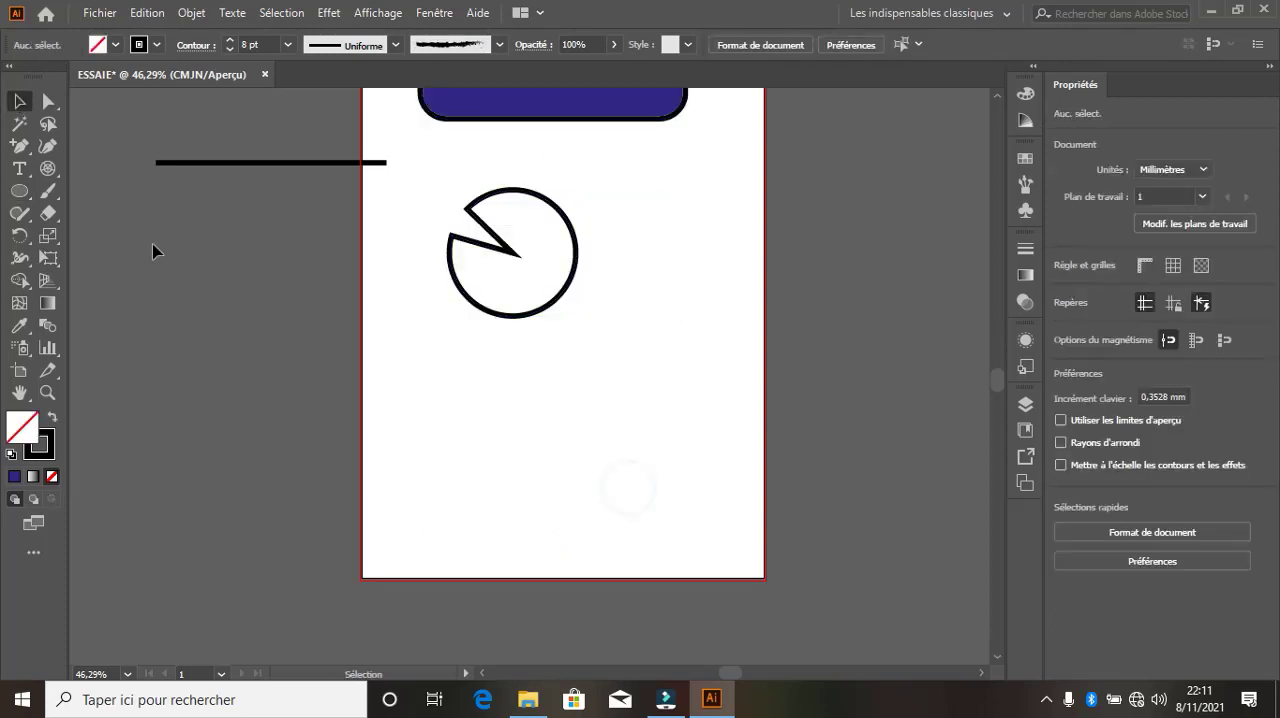
Draw a hexagon about 66.1 by 58.8 mm below the notched circle with the Polygon tool
{"action": "left_click", "coordinate": [19, 190]}
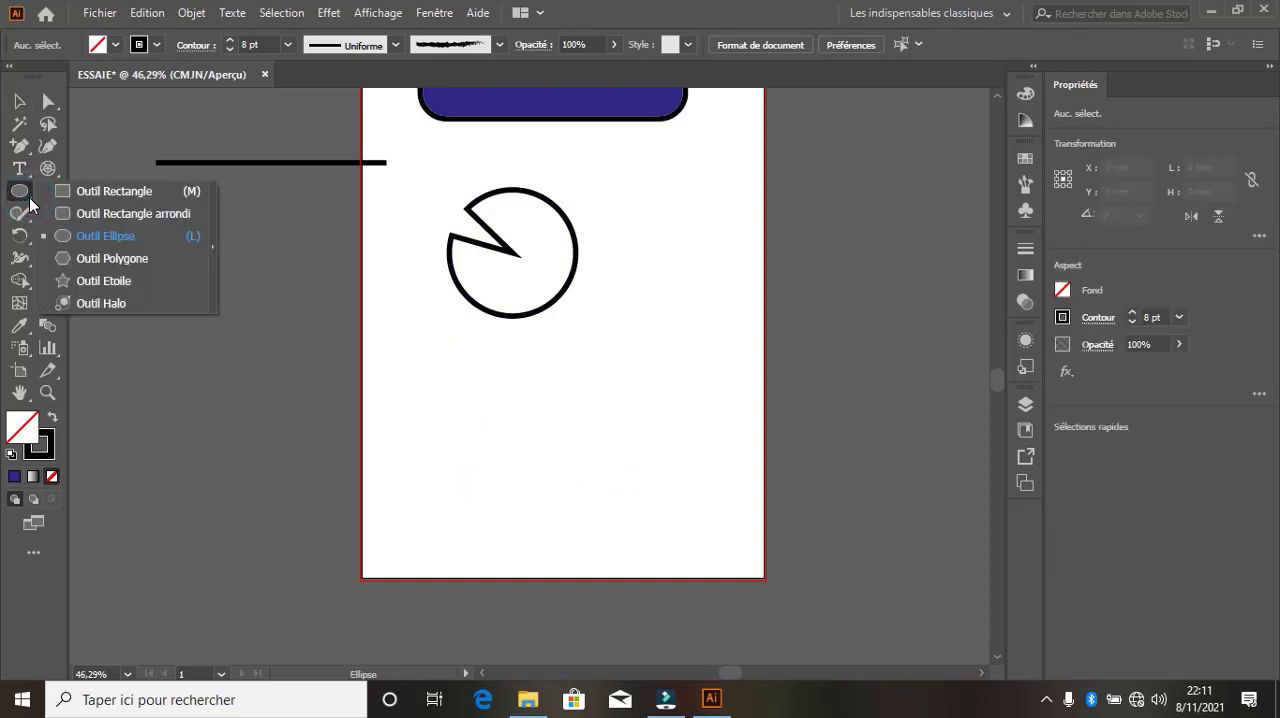
{"action": "left_click", "coordinate": [95, 259]}
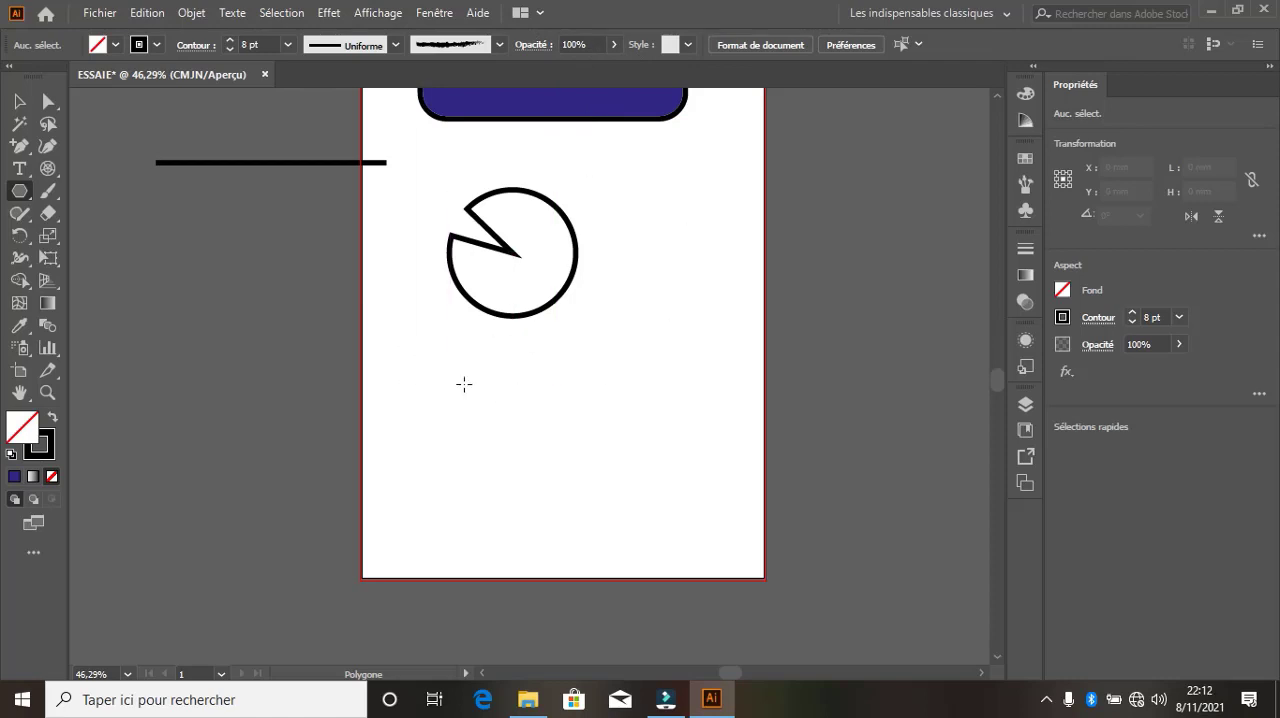
{"action": "mouse_move", "coordinate": [450, 374]}
{"action": "left_mouse_down"}
{"action": "mouse_move", "coordinate": [643, 466]}
{"action": "mouse_move", "coordinate": [513, 370]}
{"action": "left_mouse_up"}
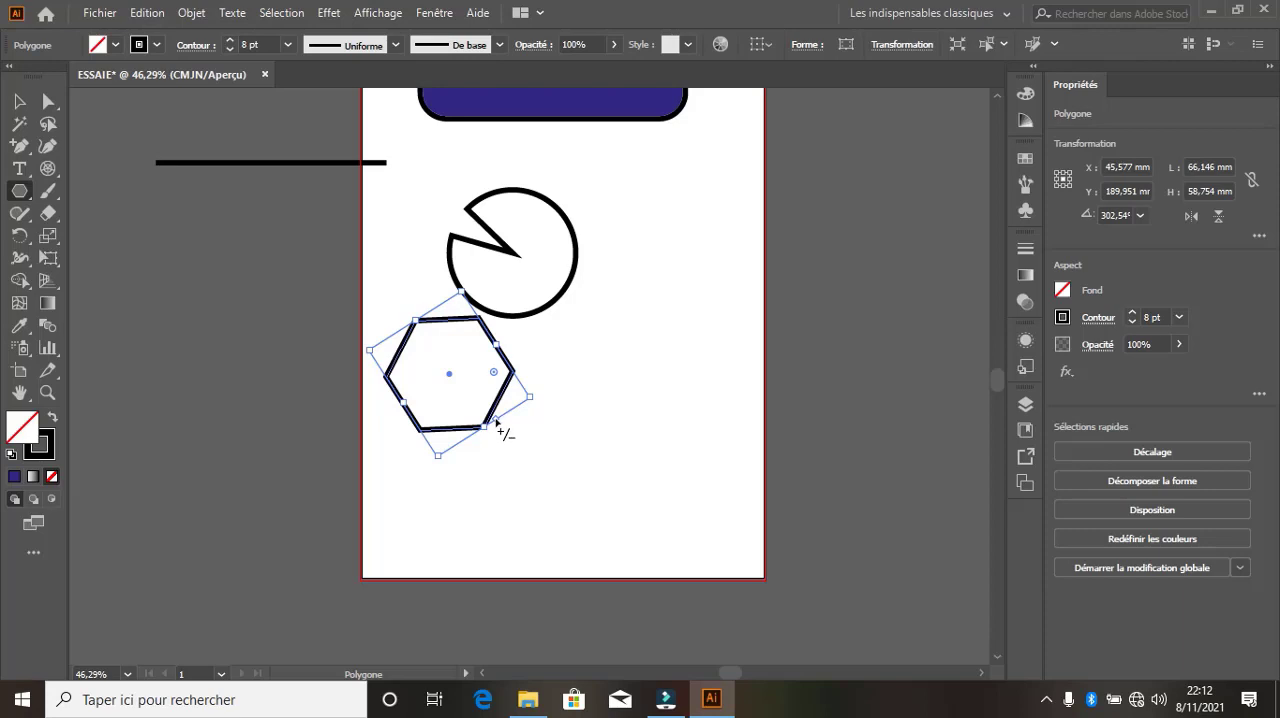
Change the polygon to eleven sides and move it to the right of the notched circle
{"action": "left_click_drag", "start_coordinate": [496, 424], "coordinate": [515, 392]}
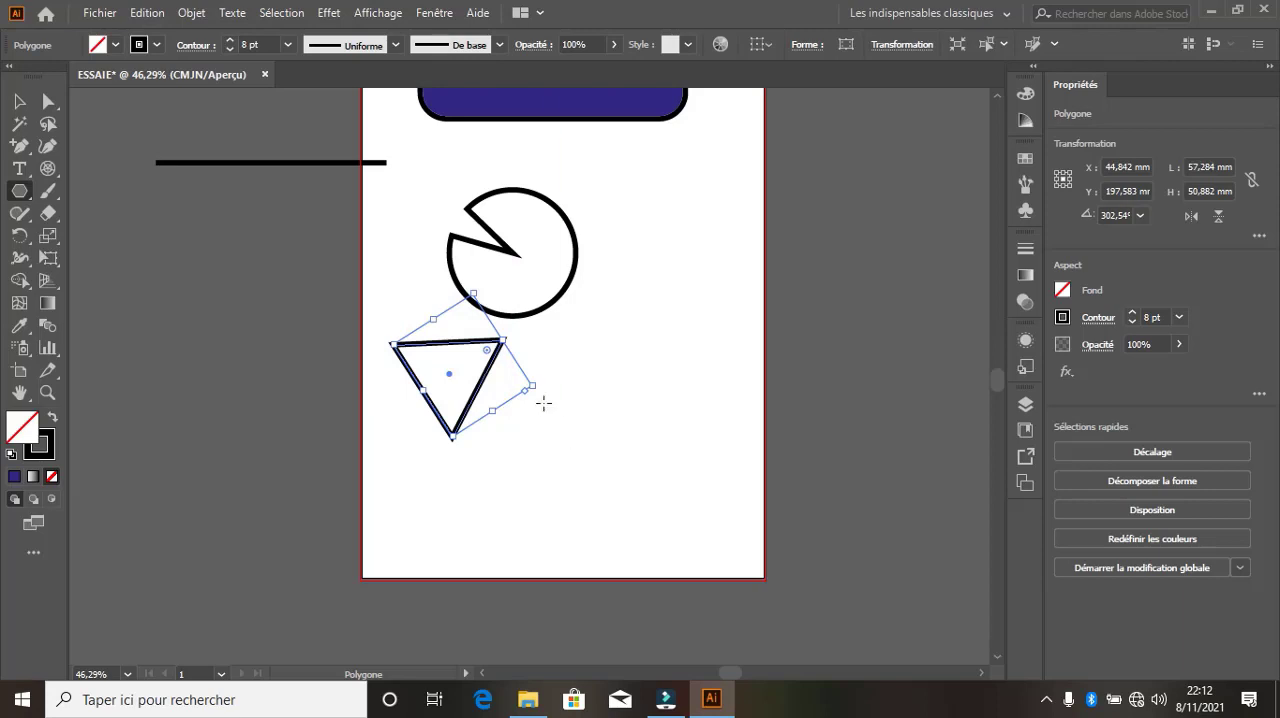
{"action": "left_click_drag", "start_coordinate": [525, 393], "coordinate": [452, 447]}
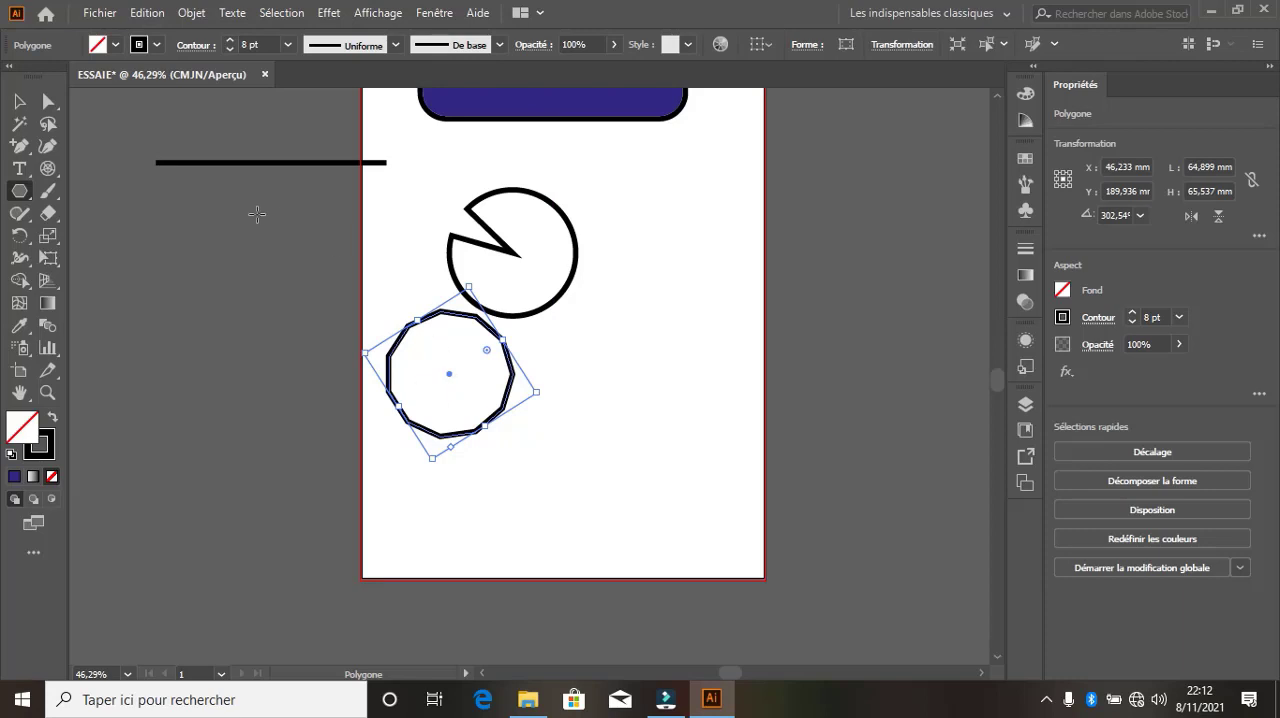
{"action": "left_click", "coordinate": [19, 101]}
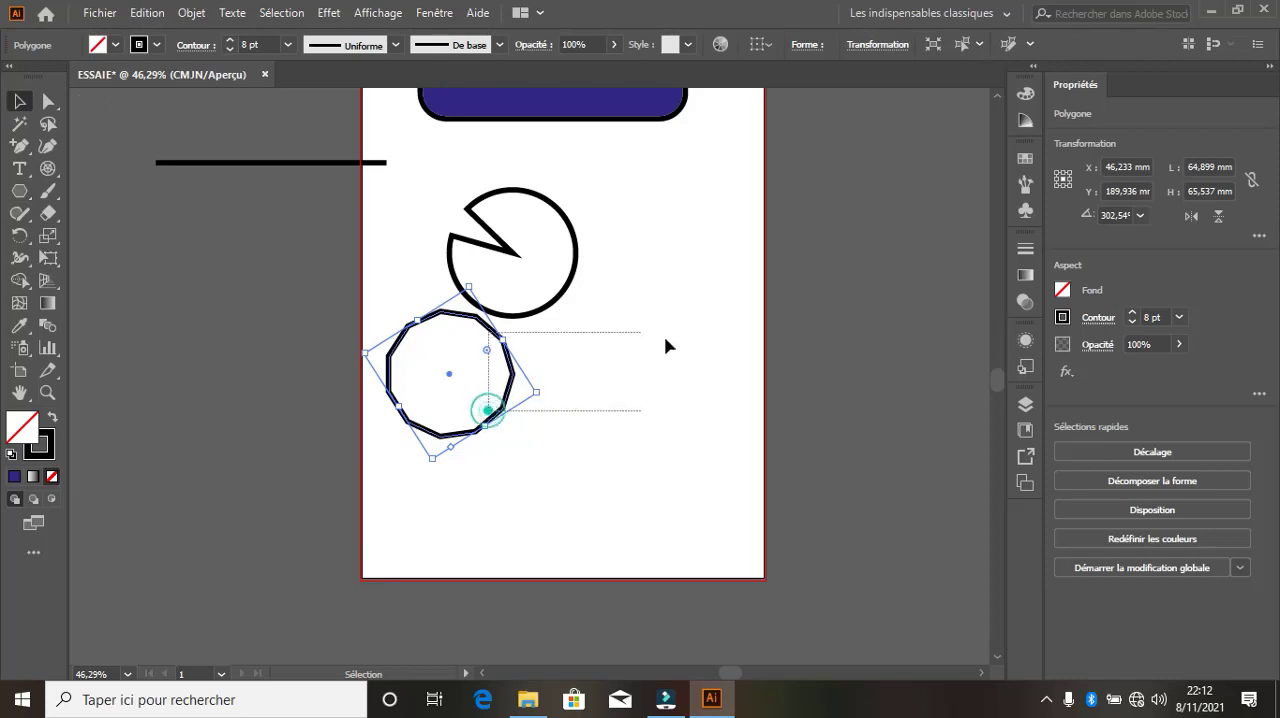
{"action": "left_click_drag", "start_coordinate": [512, 400], "coordinate": [711, 308]}
Draw an upright five-pointed star about 99 by 94.2 mm in the artboard's lower-left area
{"action": "left_click", "coordinate": [21, 191]}
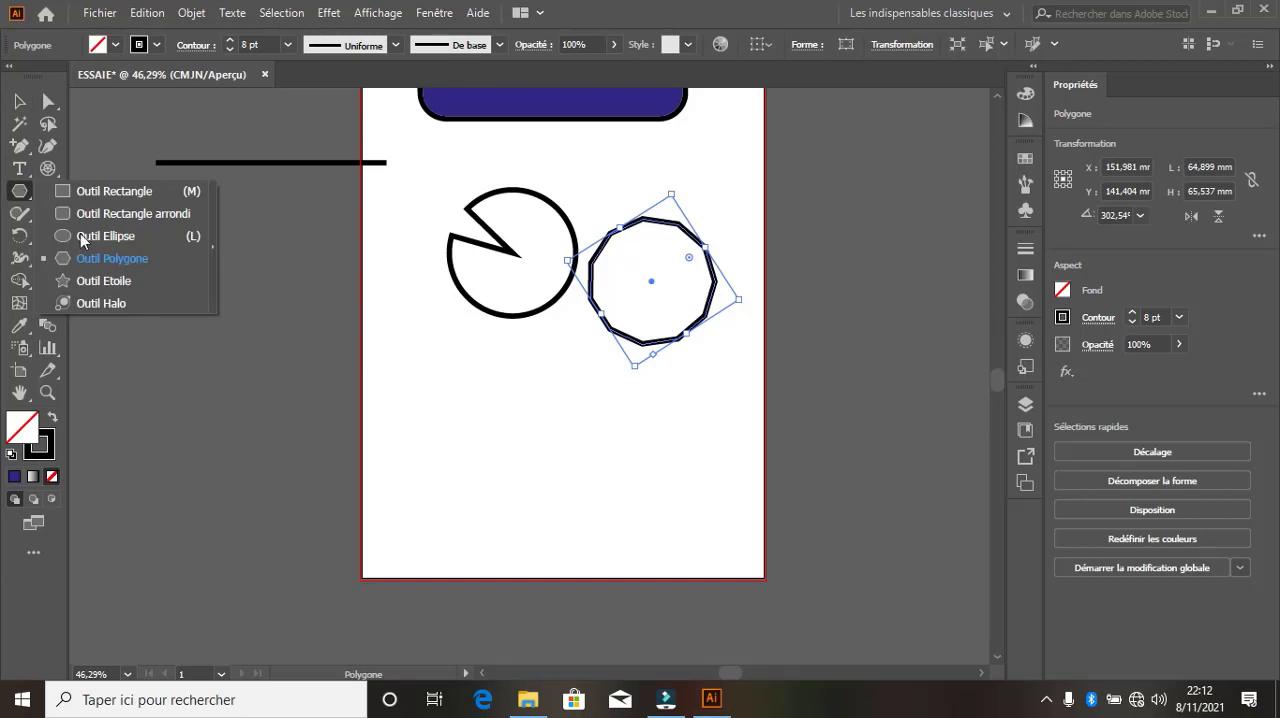
{"action": "left_click", "coordinate": [101, 283]}
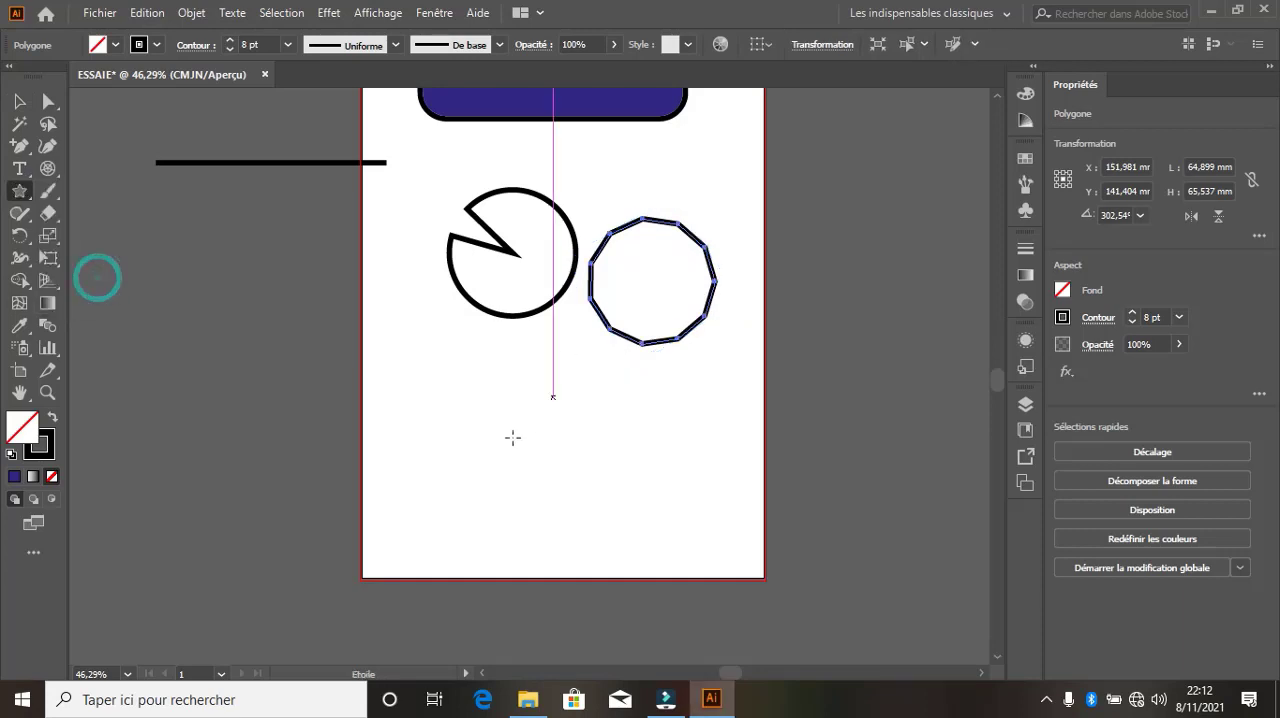
{"action": "left_click_drag", "start_coordinate": [461, 426], "coordinate": [549, 469]}
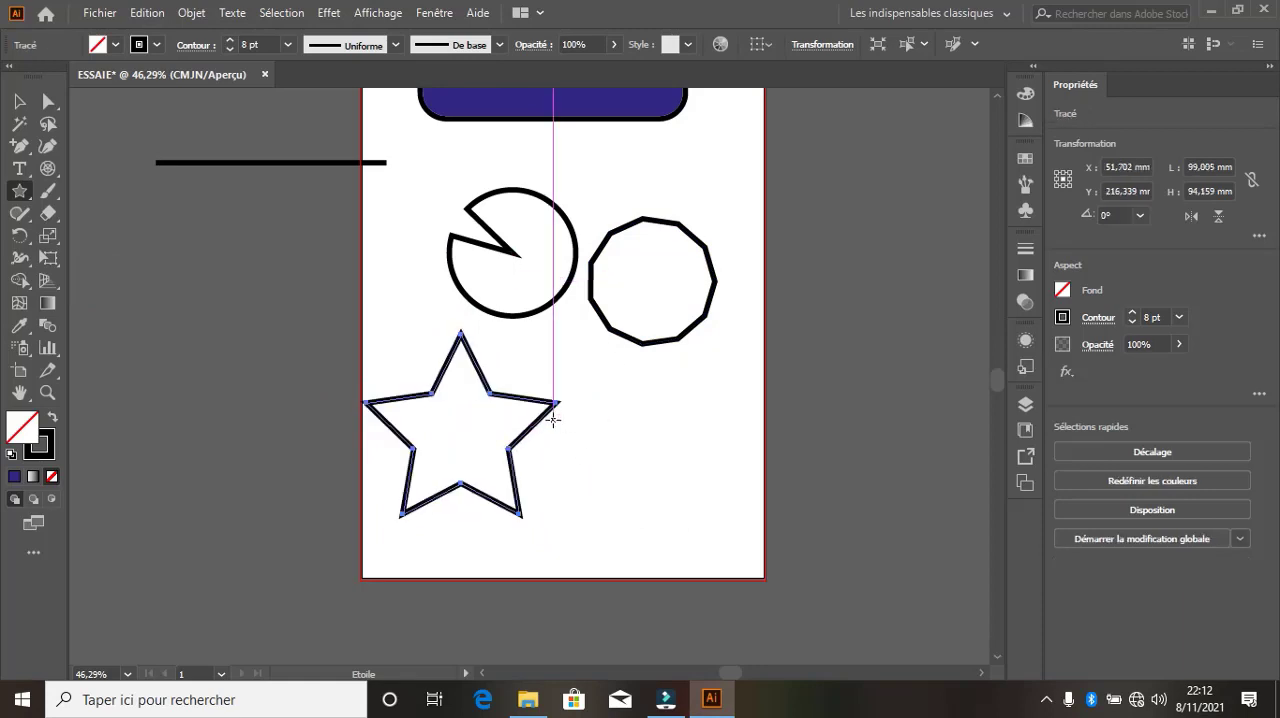
Try rounding all the star's corners together to 13.54 mm, including a return to sharp corners
{"action": "left_click", "coordinate": [48, 101]}
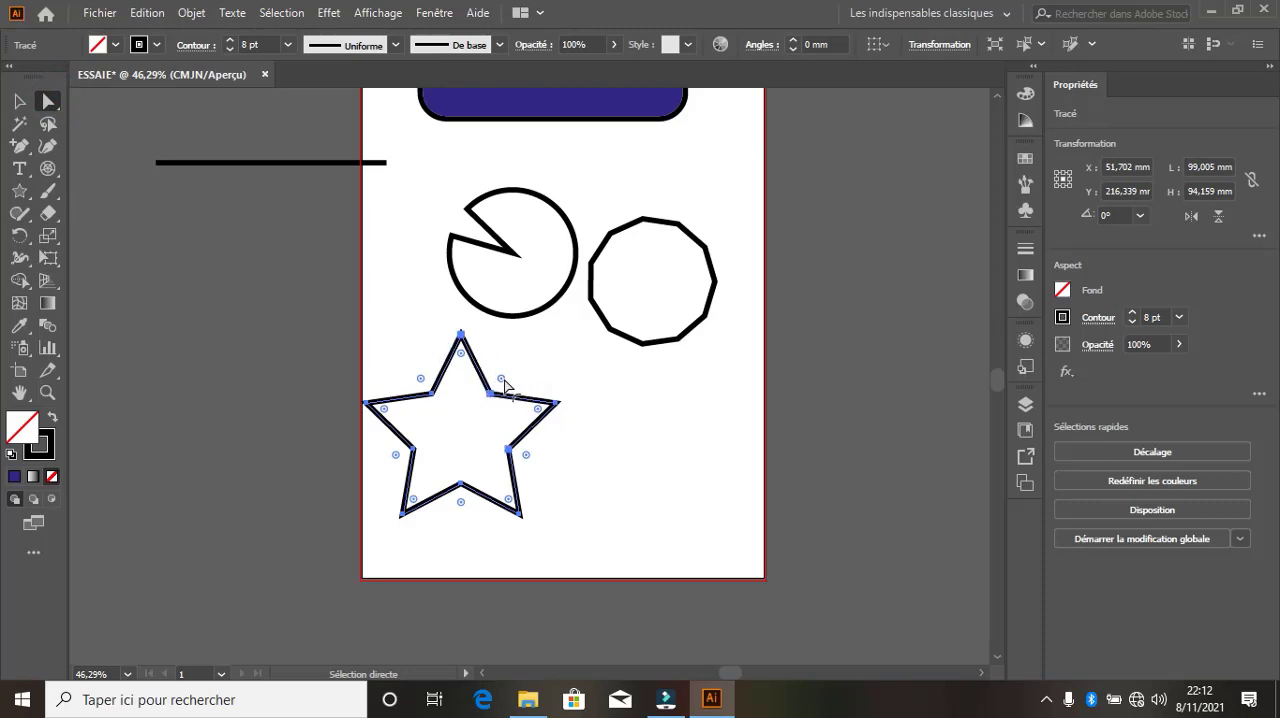
{"action": "left_click_drag", "start_coordinate": [503, 382], "coordinate": [610, 352]}
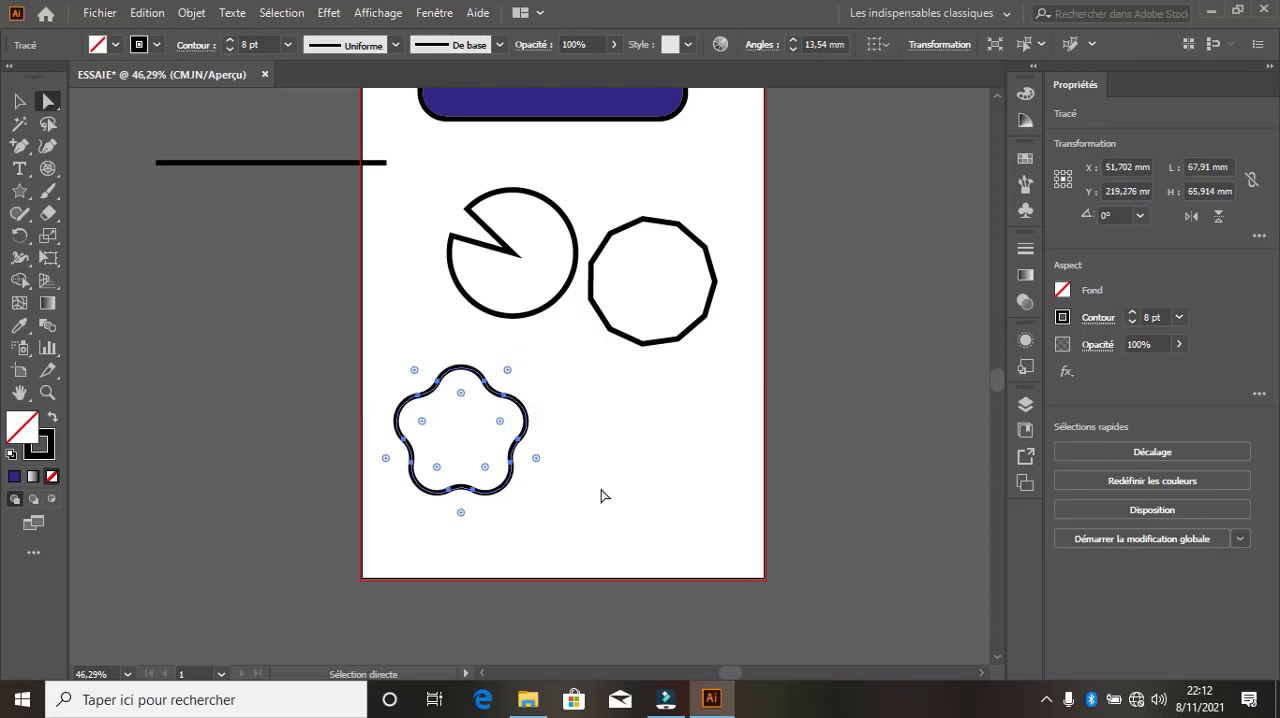
{"action": "left_click_drag", "start_coordinate": [507, 371], "coordinate": [471, 504]}
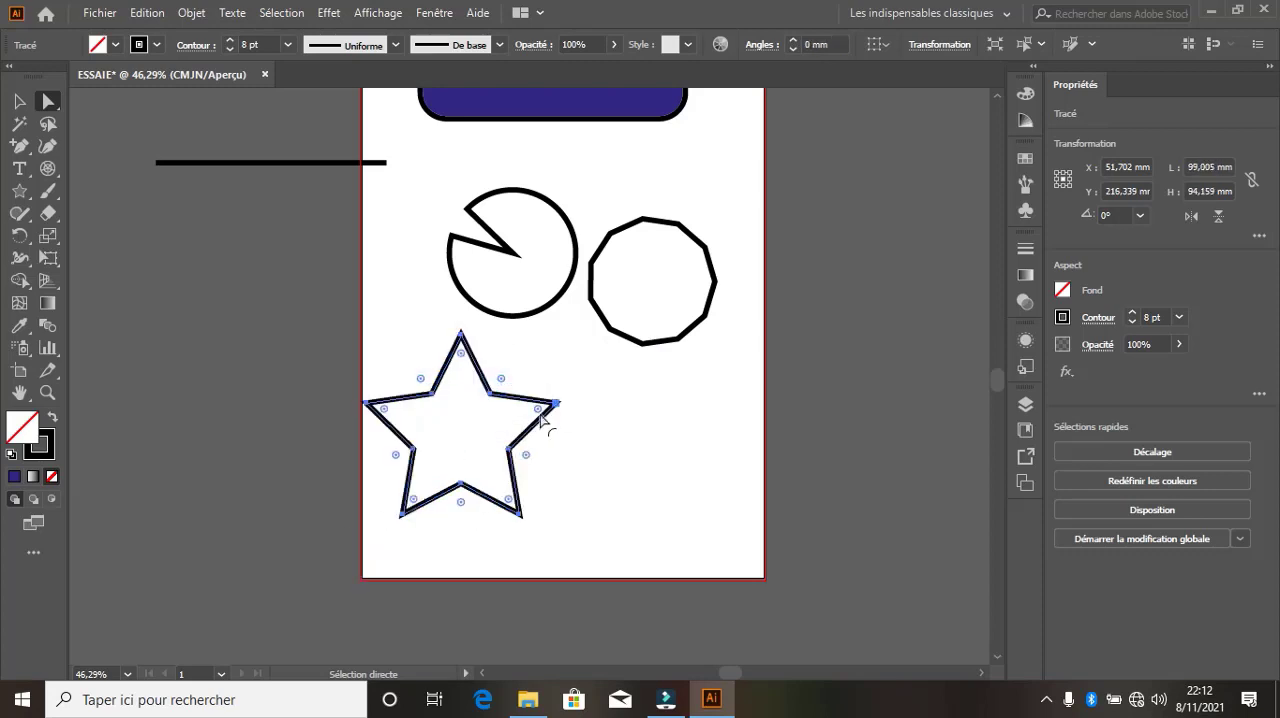
{"action": "left_click_drag", "start_coordinate": [537, 412], "coordinate": [500, 511]}
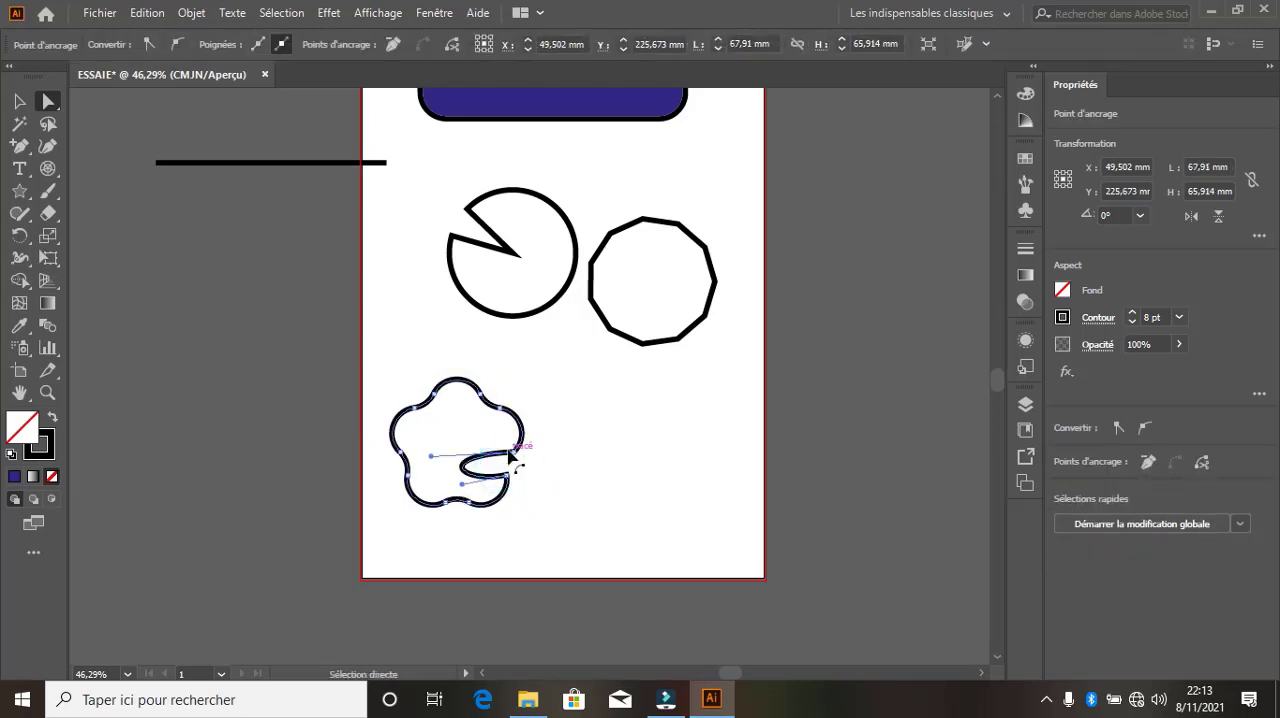
Stretch the rounded star's inner curve far up and left, and undo back to the sharp-cornered star
{"action": "left_click_drag", "start_coordinate": [510, 452], "coordinate": [474, 401]}
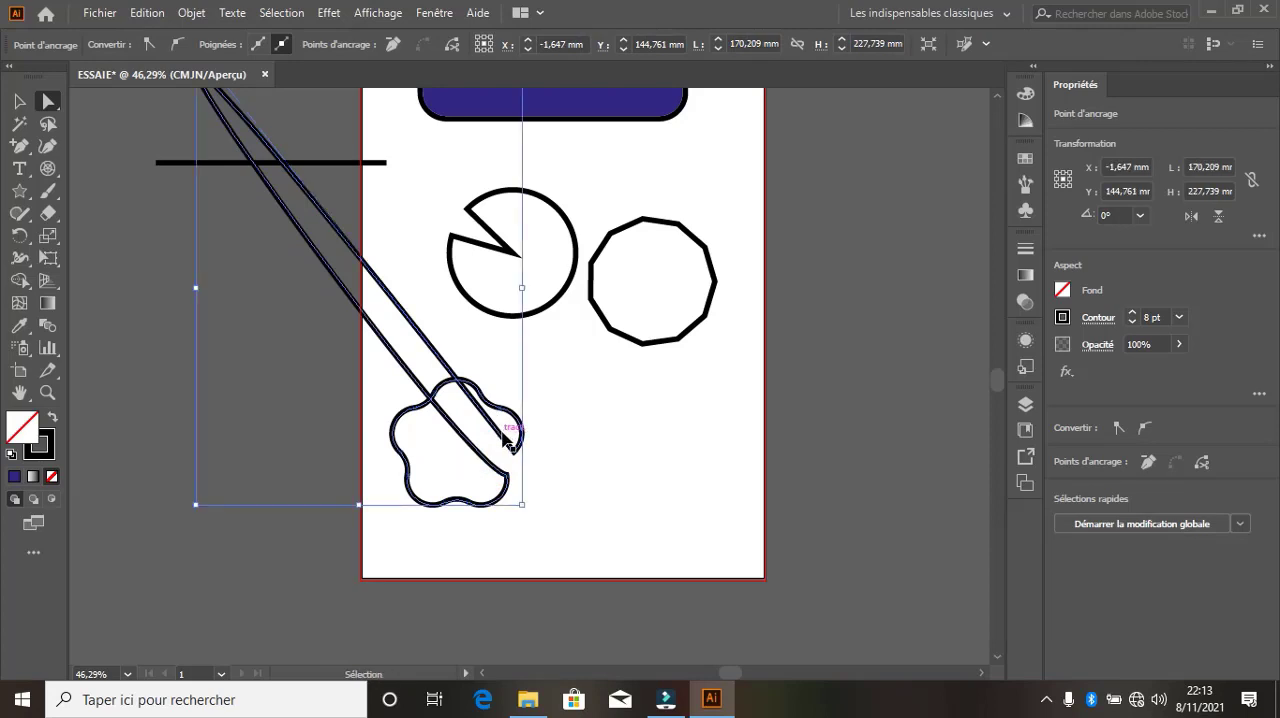
{"action": "key", "text": "ctrl+z"}
{"action": "key", "text": "ctrl+z"}
{"action": "key", "text": "ctrl+z"}
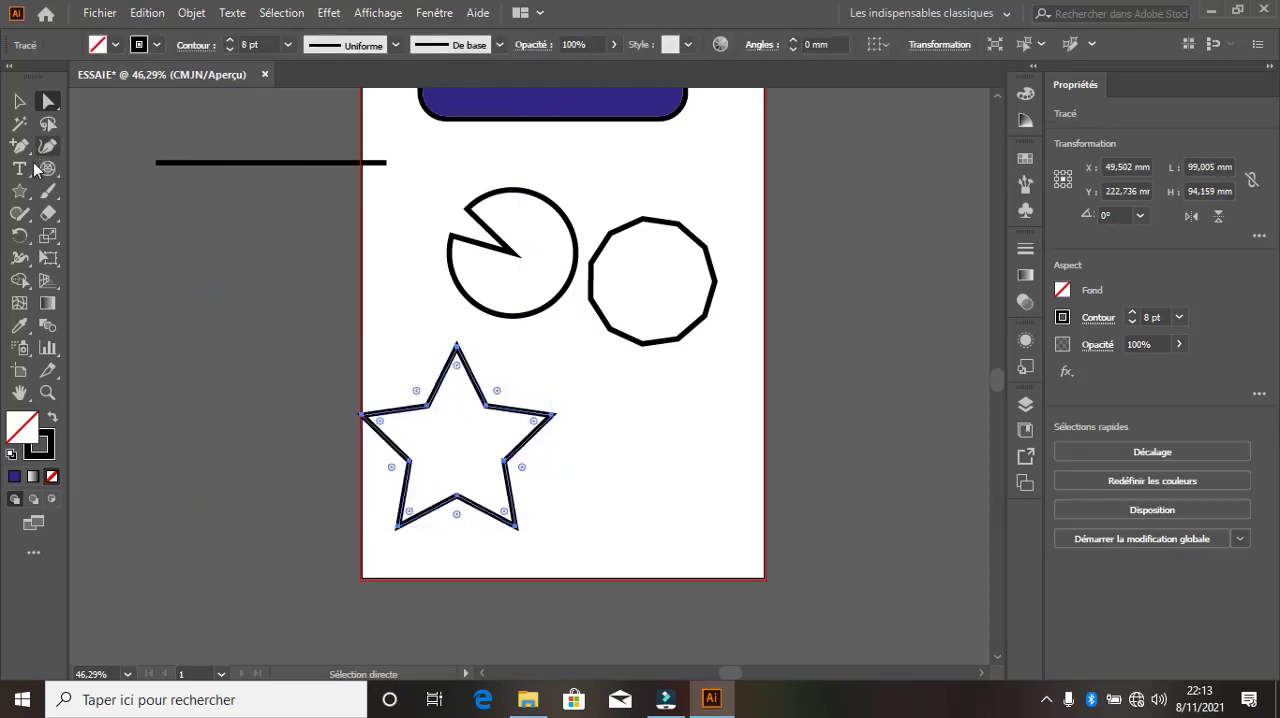
Draw a halo about 210.8 mm across above the notched circle, with its rings ending right of the star
{"action": "left_click", "coordinate": [24, 199]}
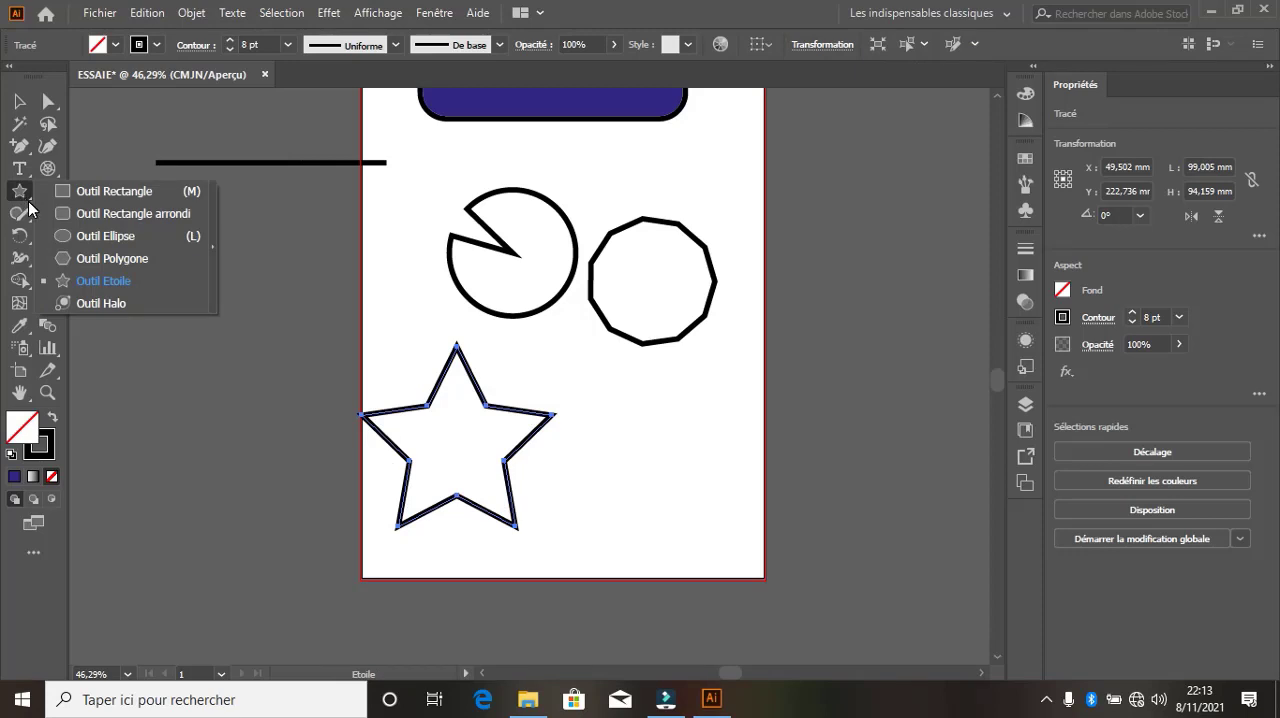
{"action": "left_click", "coordinate": [84, 294]}
{"action": "left_click_drag", "start_coordinate": [492, 160], "coordinate": [526, 189]}
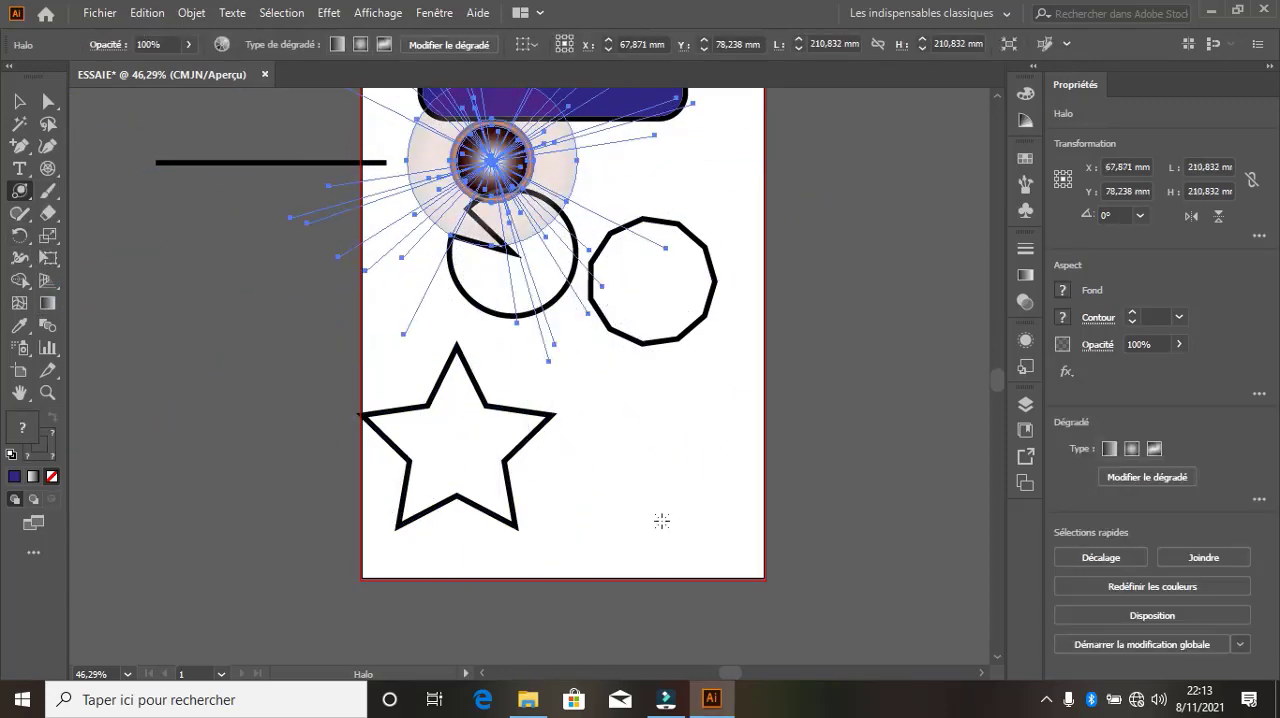
{"action": "left_click_drag", "start_coordinate": [660, 517], "coordinate": [624, 456]}
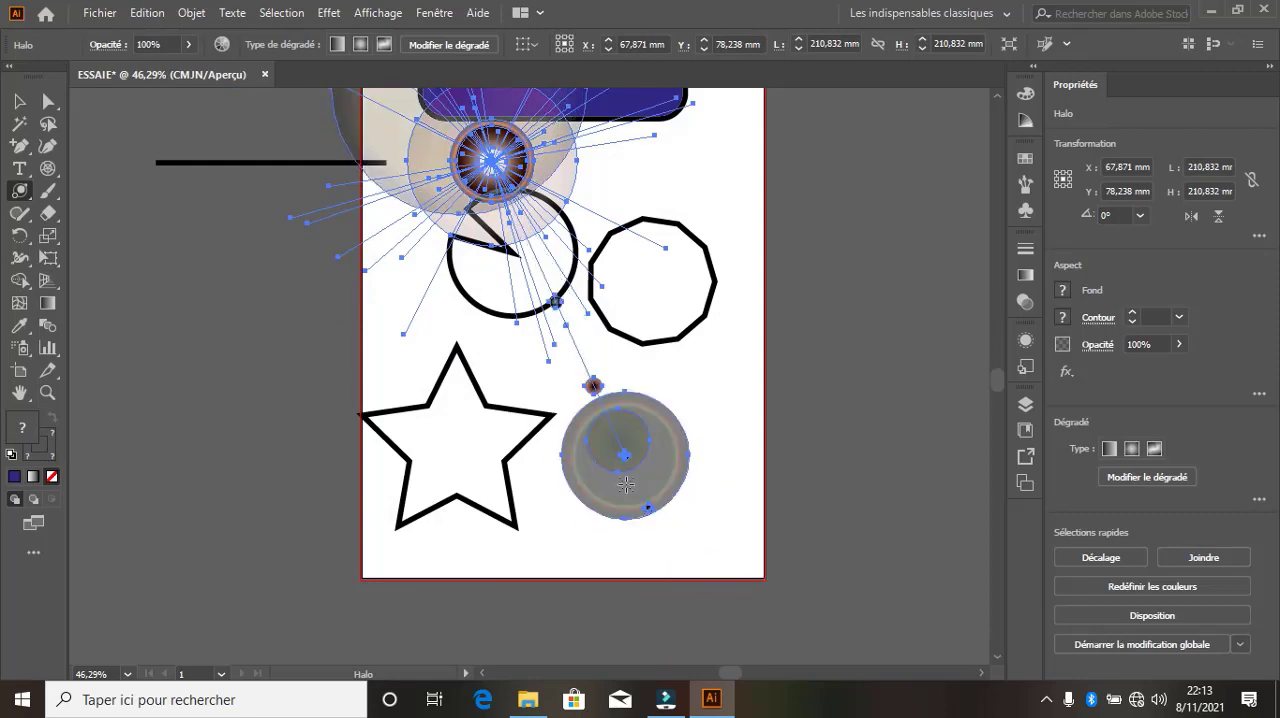
Draw a second halo centred on the star's top point, with its rings ending above the eleven-sided polygon
{"action": "mouse_move", "coordinate": [445, 343]}
{"action": "left_mouse_down"}
{"action": "mouse_move", "coordinate": [486, 372]}
{"action": "mouse_move", "coordinate": [462, 347]}
{"action": "left_mouse_up"}
{"action": "left_click_drag", "start_coordinate": [647, 208], "coordinate": [707, 128]}
{"action": "left_click", "coordinate": [713, 140]}
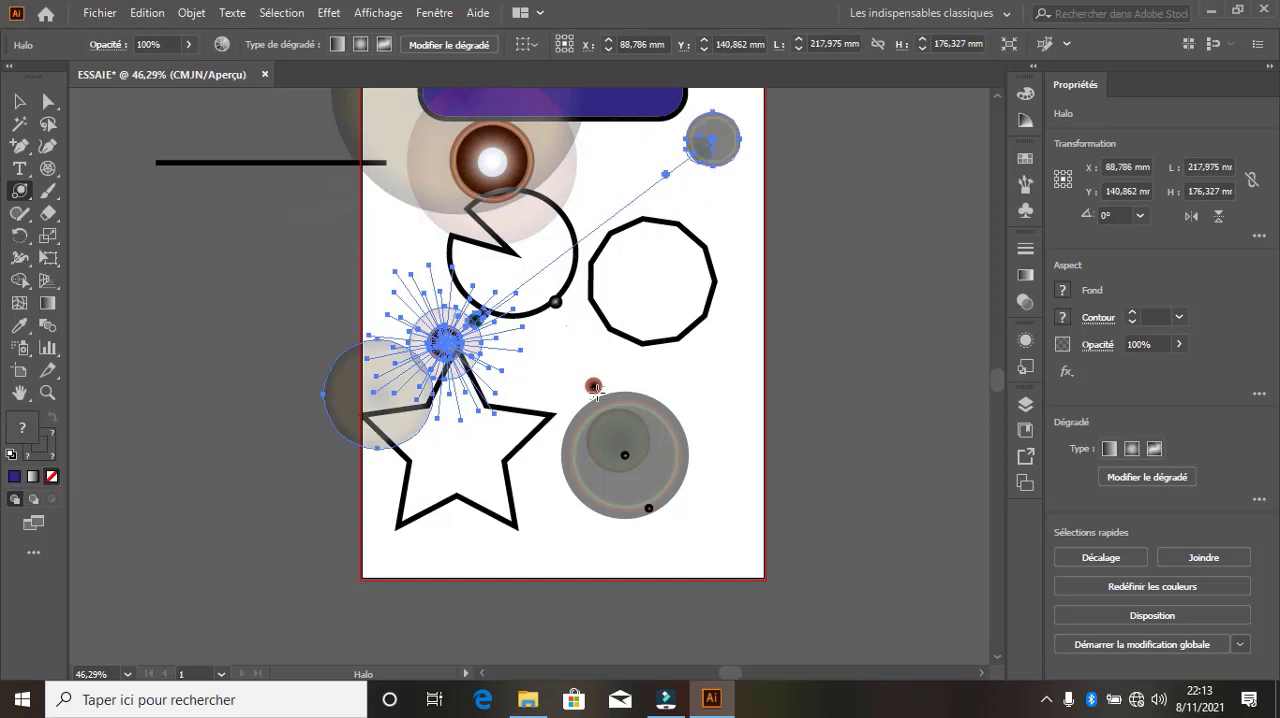
Set the second halo's gradient type to freeform after trying the radial type
{"action": "scroll", "coordinate": [547, 505], "scroll_direction": "down", "scroll_amount": 3}
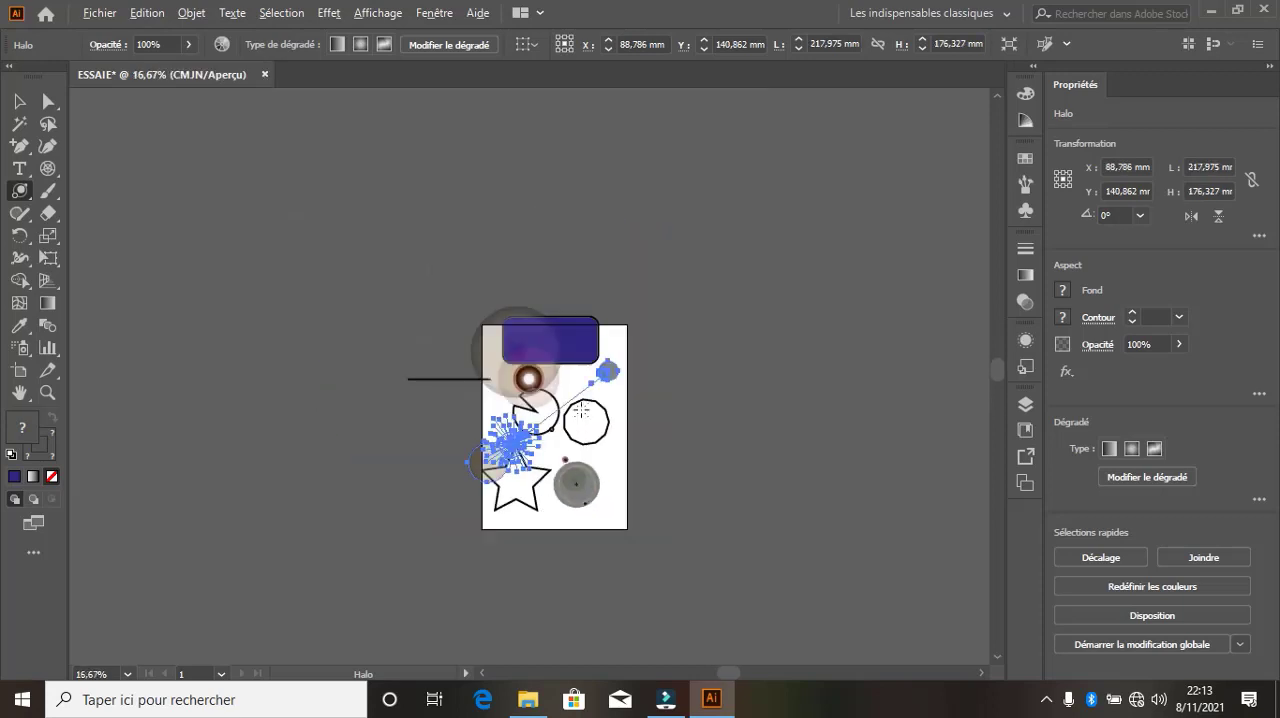
{"action": "scroll", "coordinate": [581, 410], "scroll_direction": "up", "scroll_amount": 3}
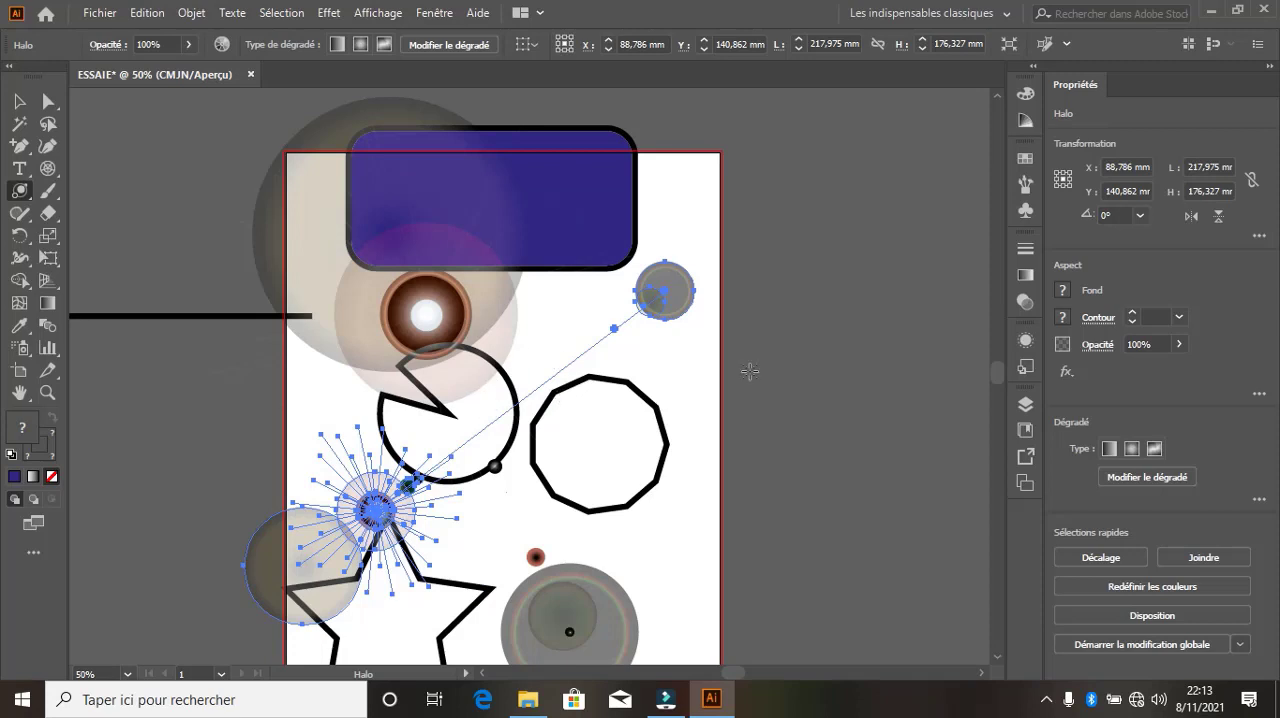
{"action": "left_click", "coordinate": [1136, 450]}
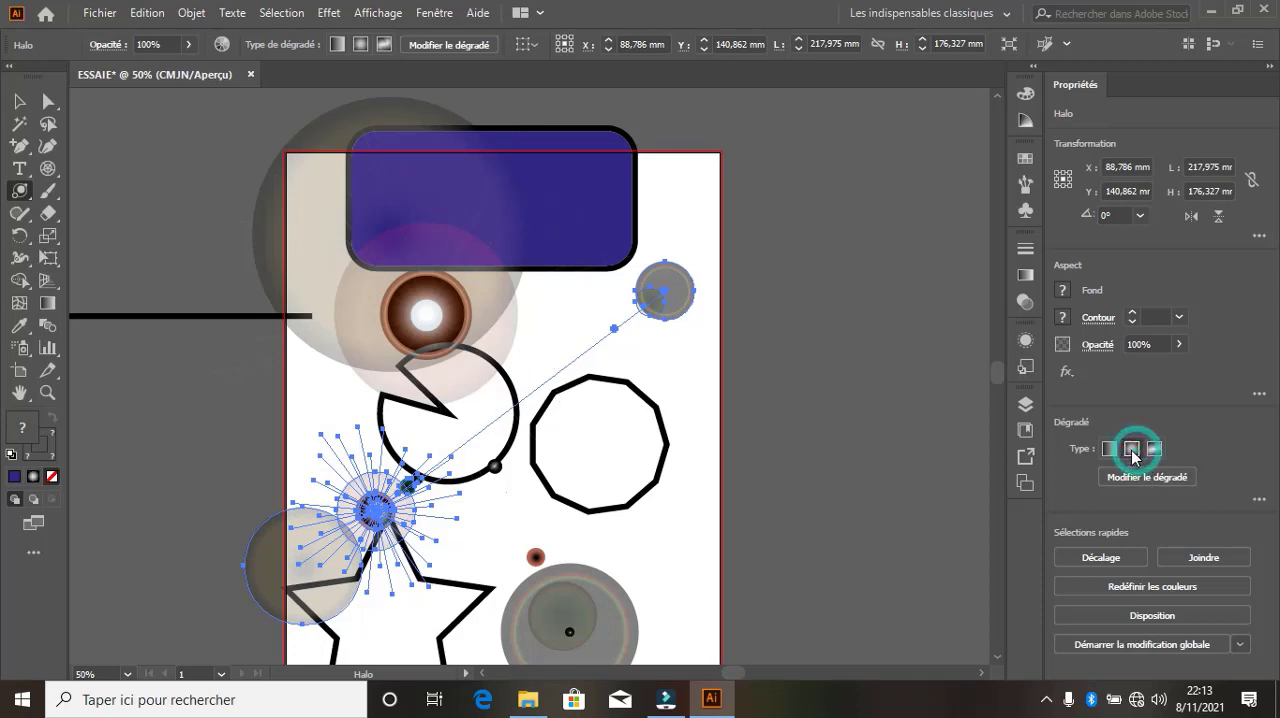
{"action": "left_click", "coordinate": [1154, 448]}
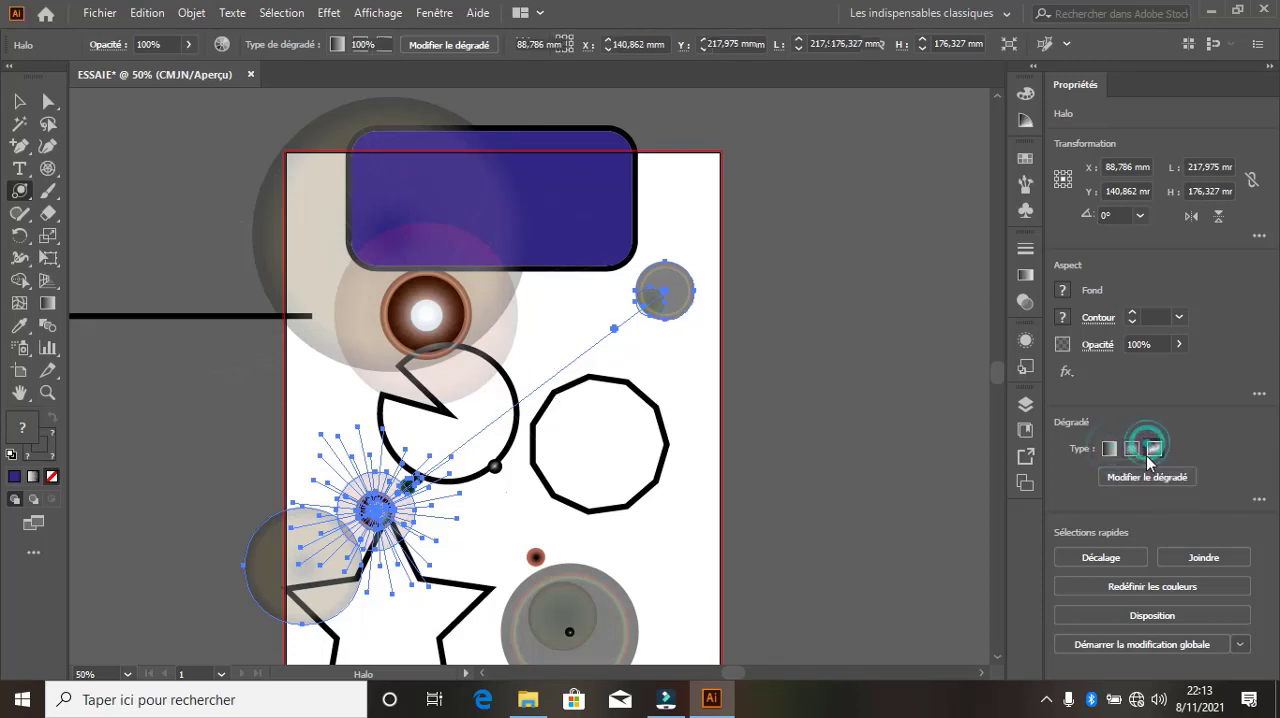
{"action": "left_click", "coordinate": [527, 324]}
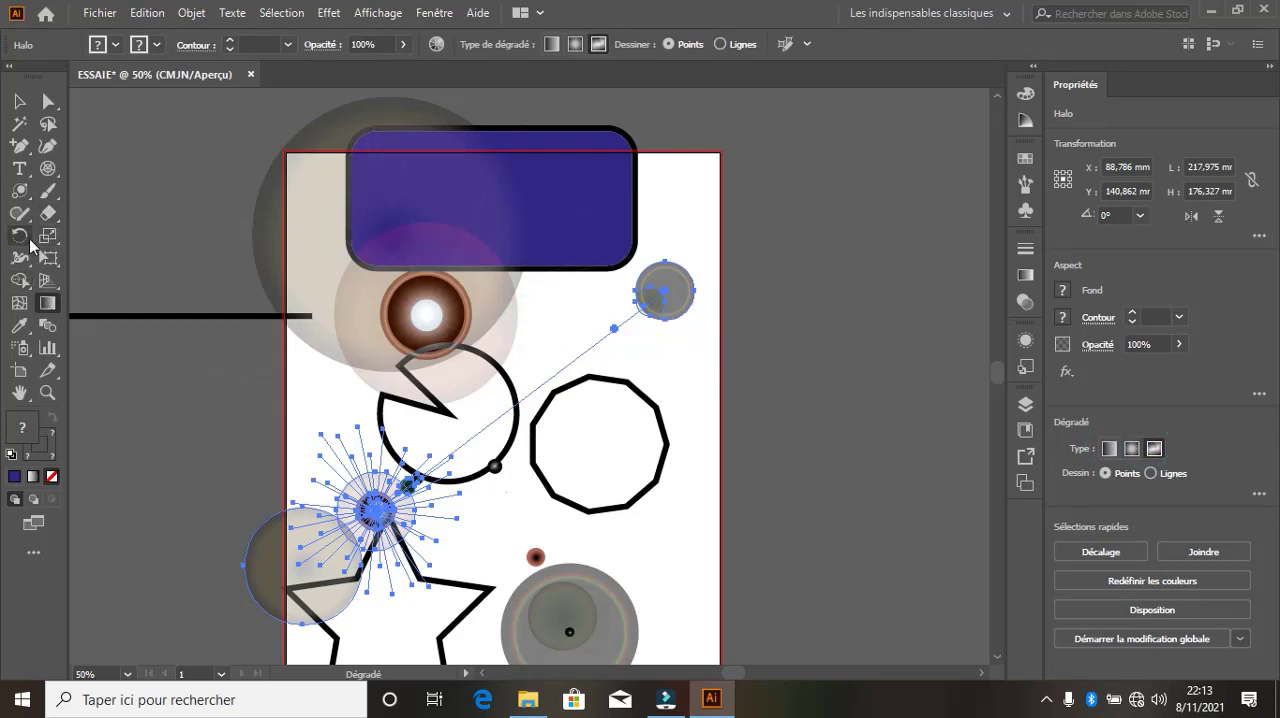
Place a third halo below the notched circle with a 45 pt centre, 15 rays, 10 rings and a 37° direction
{"action": "left_click", "coordinate": [19, 190]}
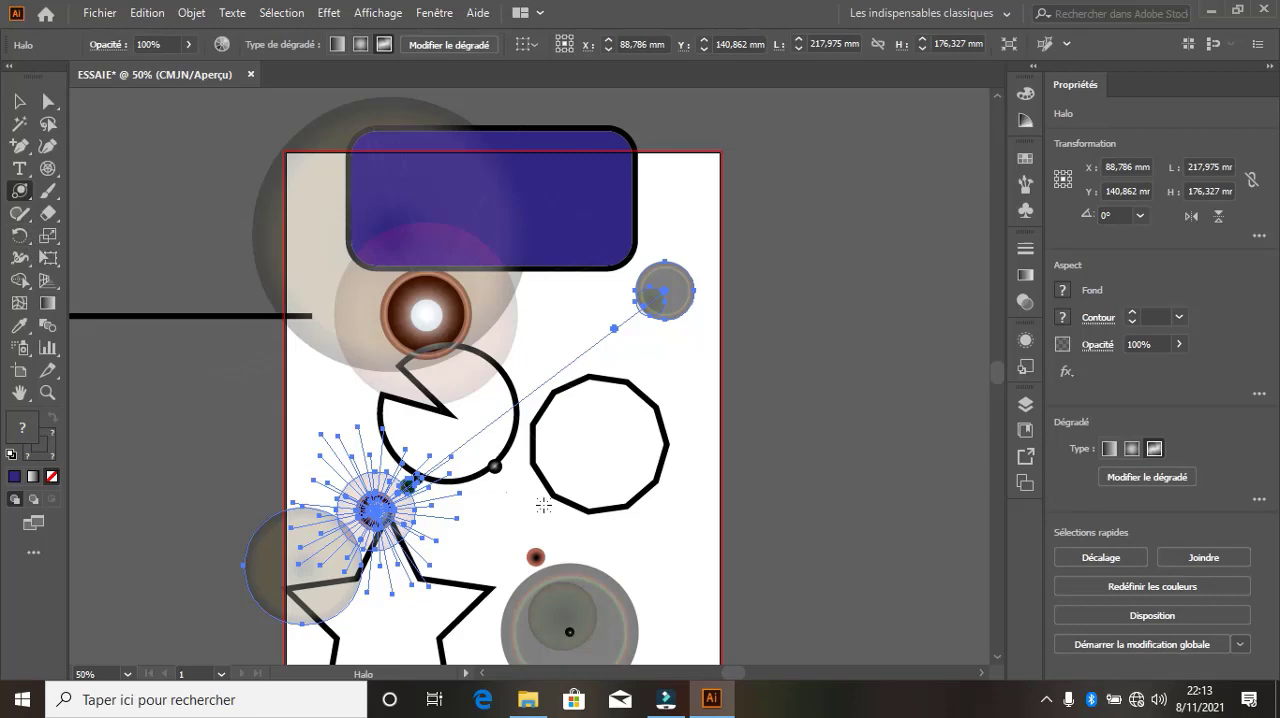
{"action": "left_click", "coordinate": [494, 490]}
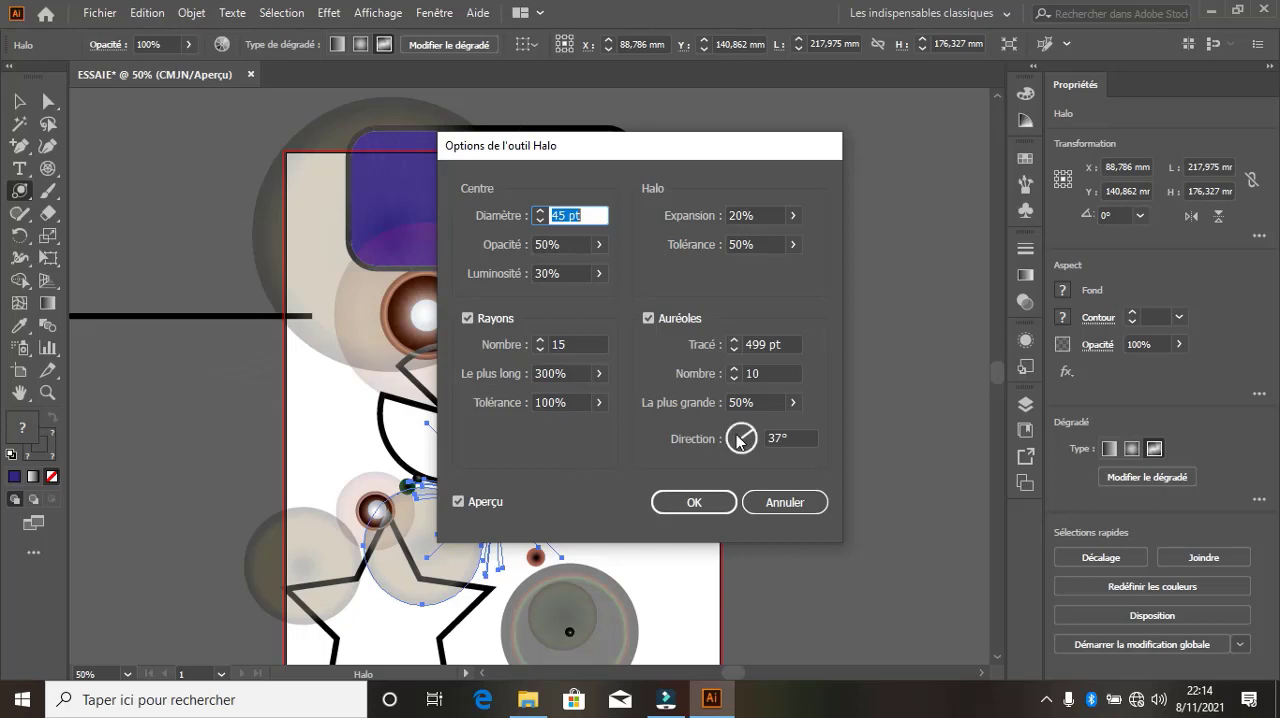
{"action": "left_click", "coordinate": [743, 502]}
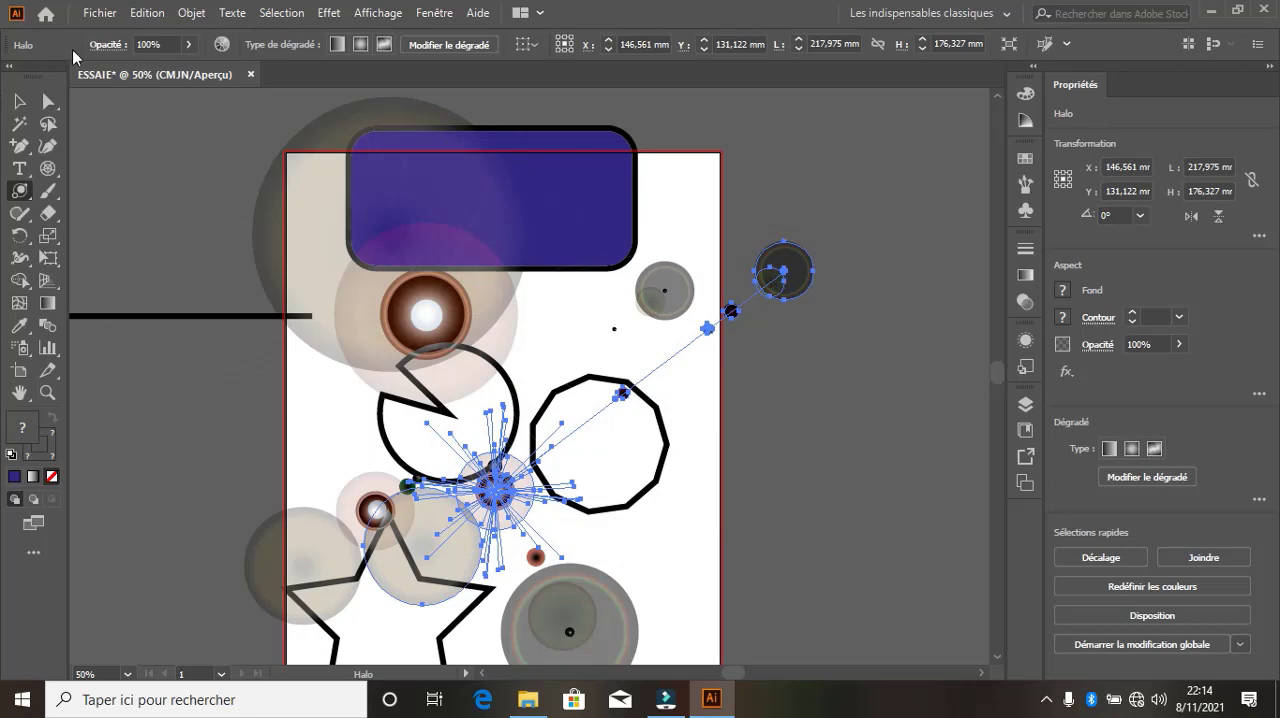
Scale the third halo to about 60.4 × 84.5 mm and place it over the eleven-sided polygon
{"action": "left_click", "coordinate": [19, 101]}
{"action": "left_click_drag", "start_coordinate": [783, 272], "coordinate": [259, 461]}
{"action": "left_click_drag", "start_coordinate": [119, 537], "coordinate": [538, 374]}
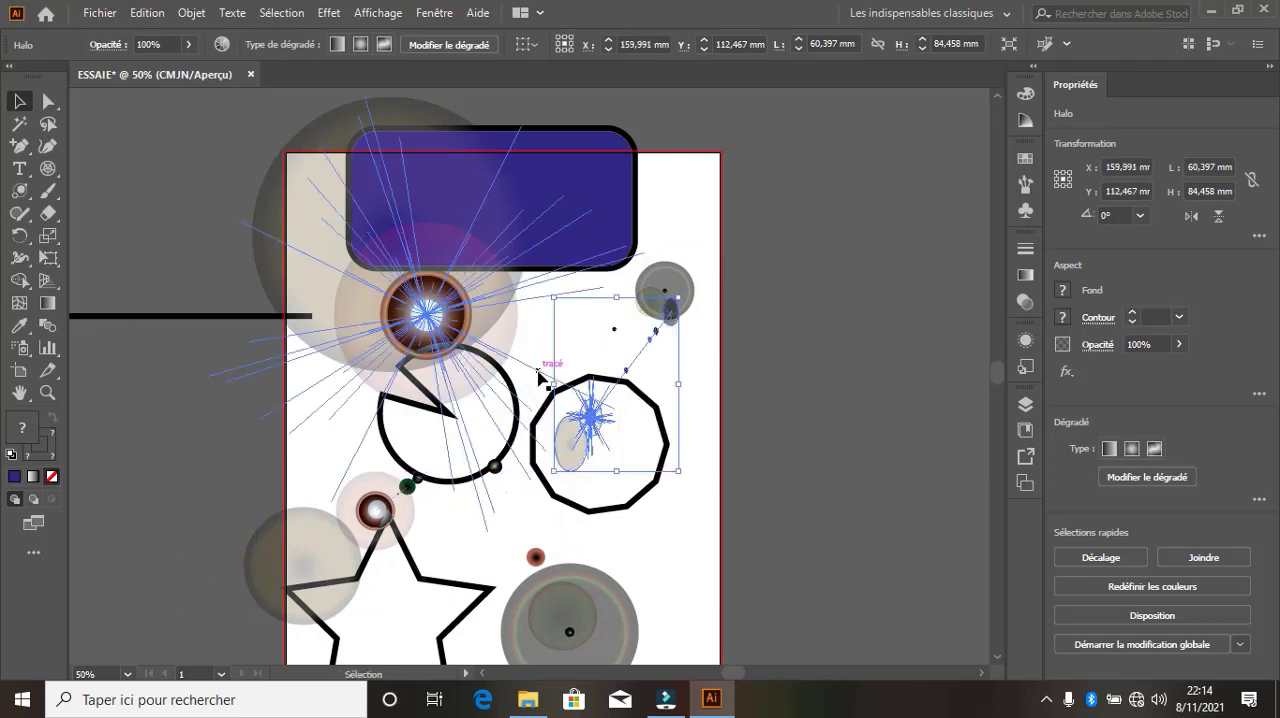
Delete the halo above the notched circle and the halo on the star's top point
{"action": "scroll", "coordinate": [540, 372], "scroll_direction": "down", "scroll_amount": 6}
{"action": "scroll", "coordinate": [540, 373], "scroll_direction": "up", "scroll_amount": 5}
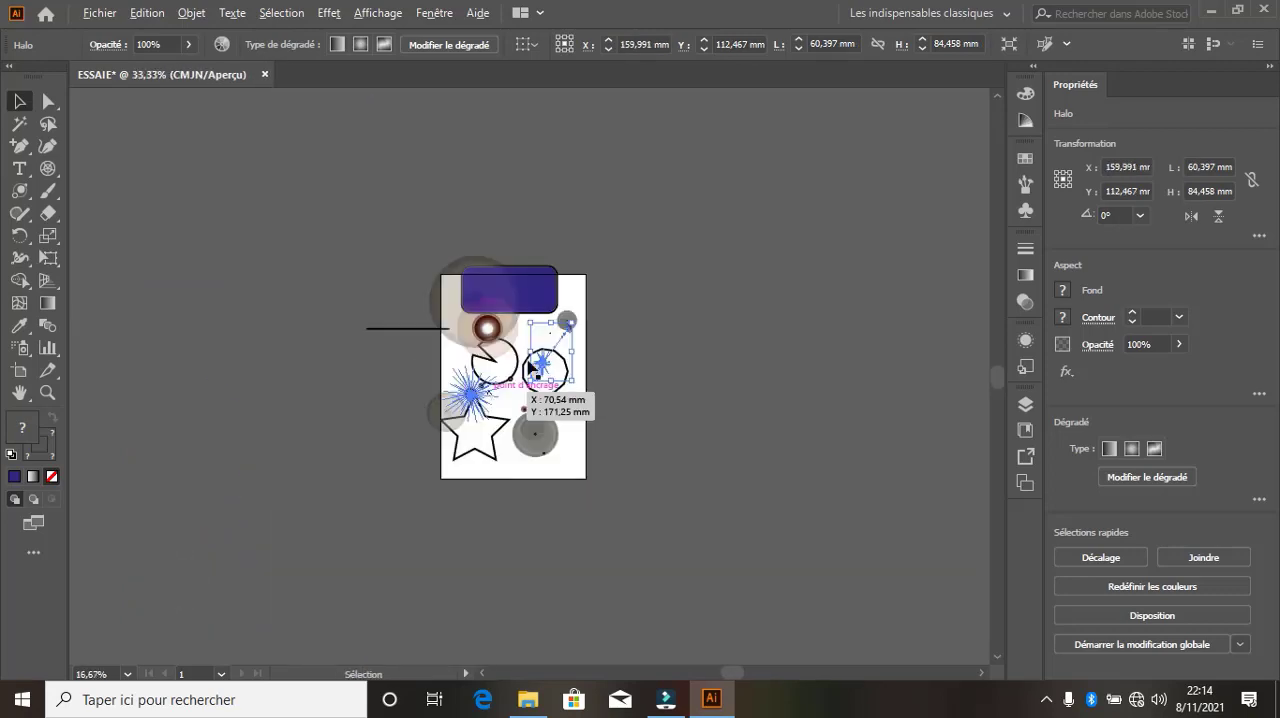
{"action": "scroll", "coordinate": [530, 367], "scroll_direction": "up", "scroll_amount": 3}
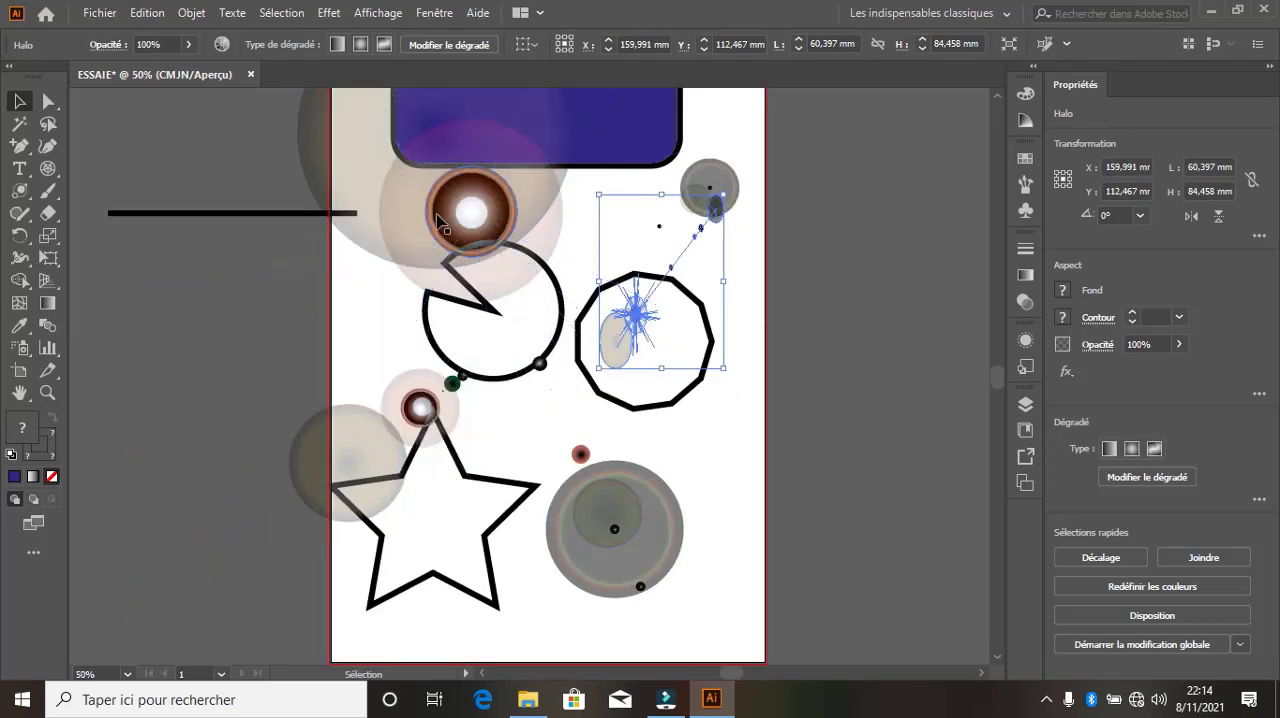
{"action": "left_click", "coordinate": [437, 217]}
{"action": "key", "text": "Delete"}
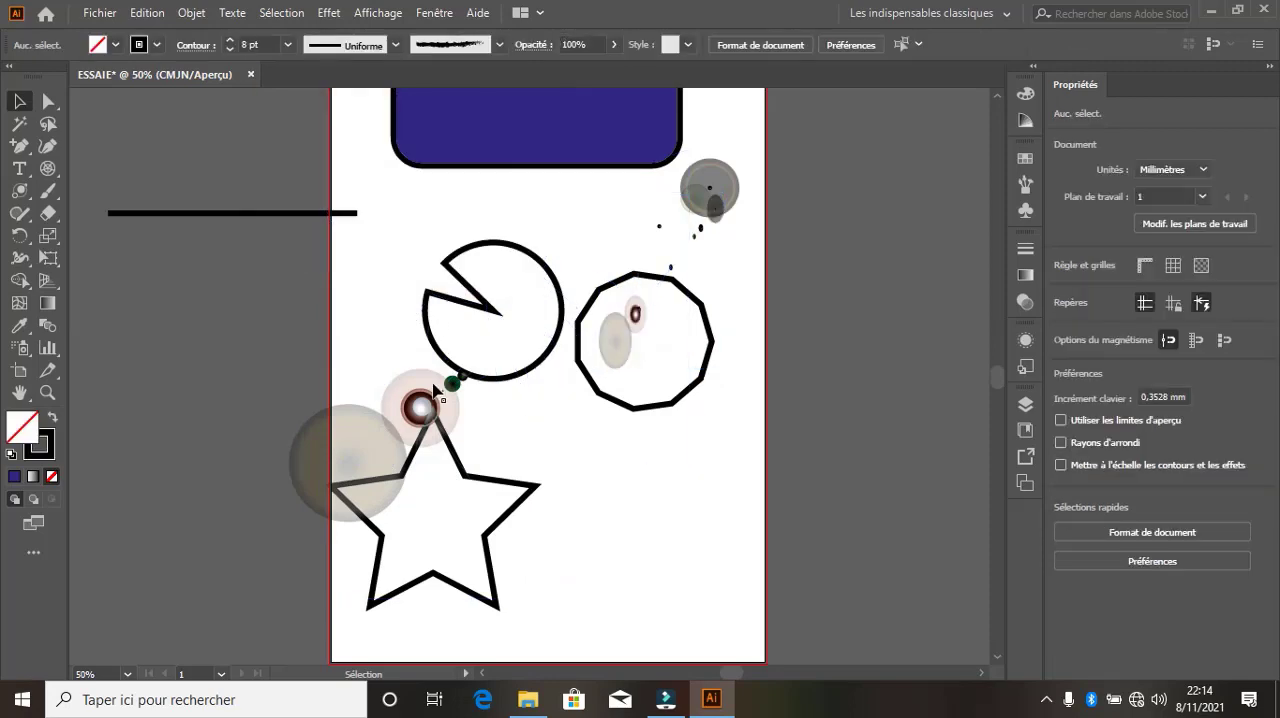
{"action": "left_click", "coordinate": [365, 447]}
{"action": "key", "text": "Delete"}
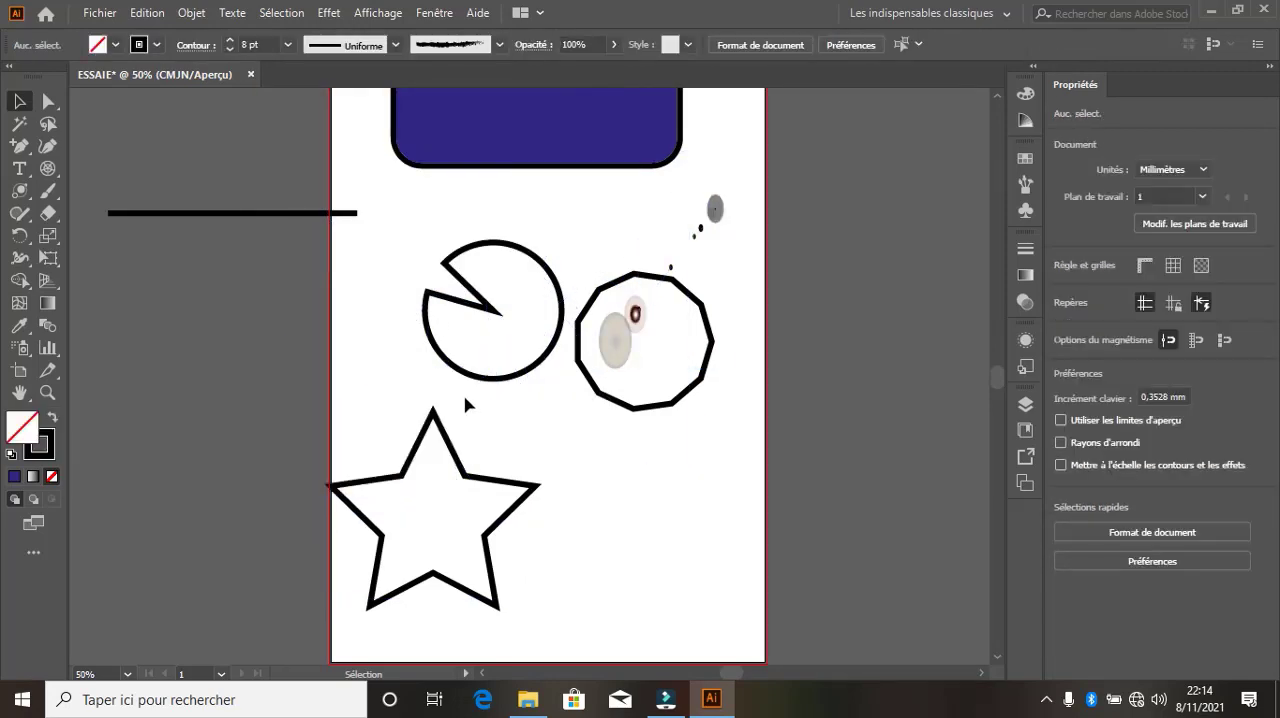
Paint thin freehand zigzag strokes between the star and the artboard's right edge with the Paintbrush tool
{"action": "left_click", "coordinate": [57, 194]}
{"action": "left_click", "coordinate": [104, 191]}
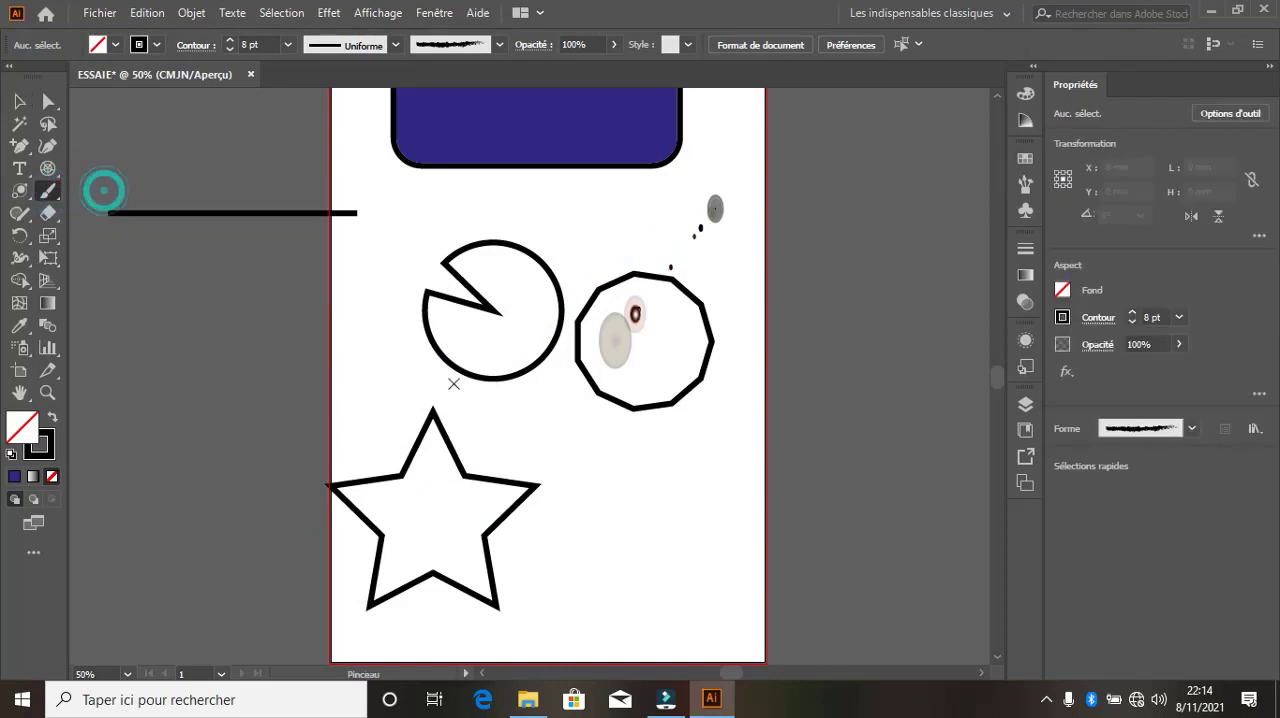
{"action": "left_click_drag", "start_coordinate": [550, 415], "coordinate": [532, 537]}
{"action": "left_click_drag", "start_coordinate": [588, 475], "coordinate": [608, 556]}
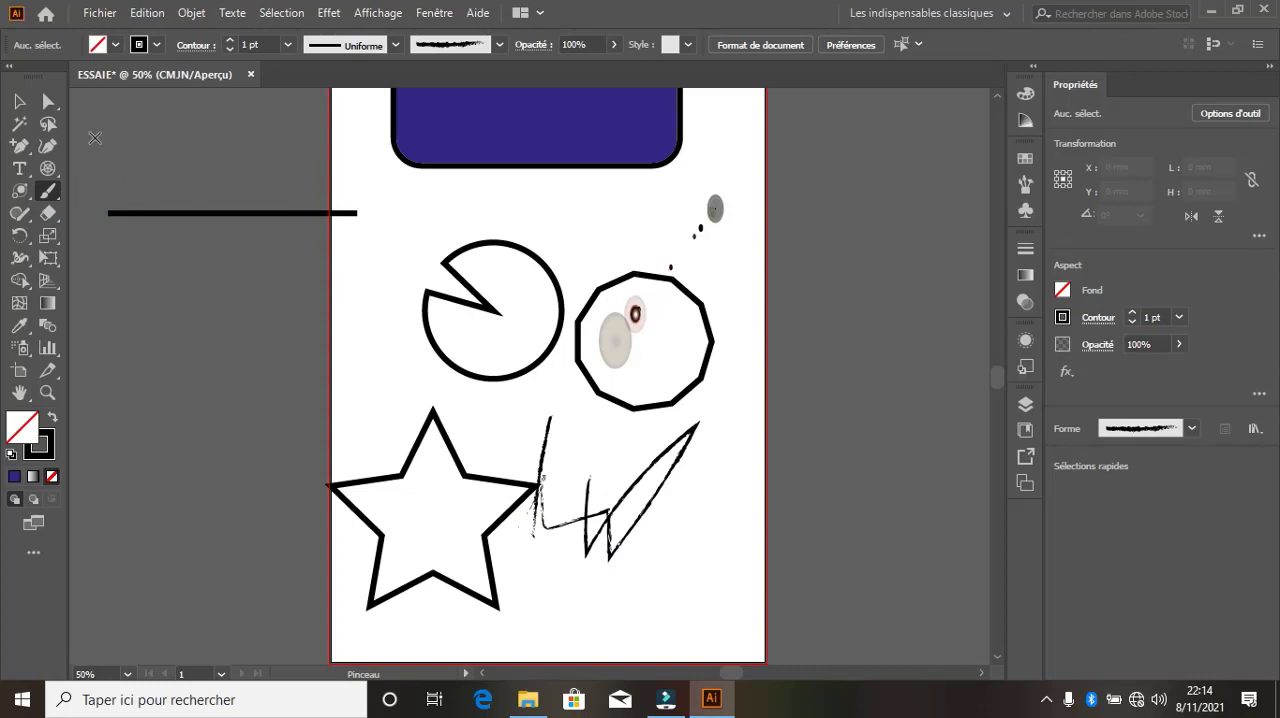
Paint bold 7 pt charcoal strokes beside the star, below the notched circle and across its upper edge
{"action": "left_click", "coordinate": [233, 39]}
{"action": "left_click", "coordinate": [233, 39]}
{"action": "left_click", "coordinate": [233, 39]}
{"action": "mouse_move", "coordinate": [605, 444]}
{"action": "left_mouse_down"}
{"action": "mouse_move", "coordinate": [588, 547]}
{"action": "mouse_move", "coordinate": [713, 616]}
{"action": "left_mouse_up"}
{"action": "left_click_drag", "start_coordinate": [643, 429], "coordinate": [566, 609]}
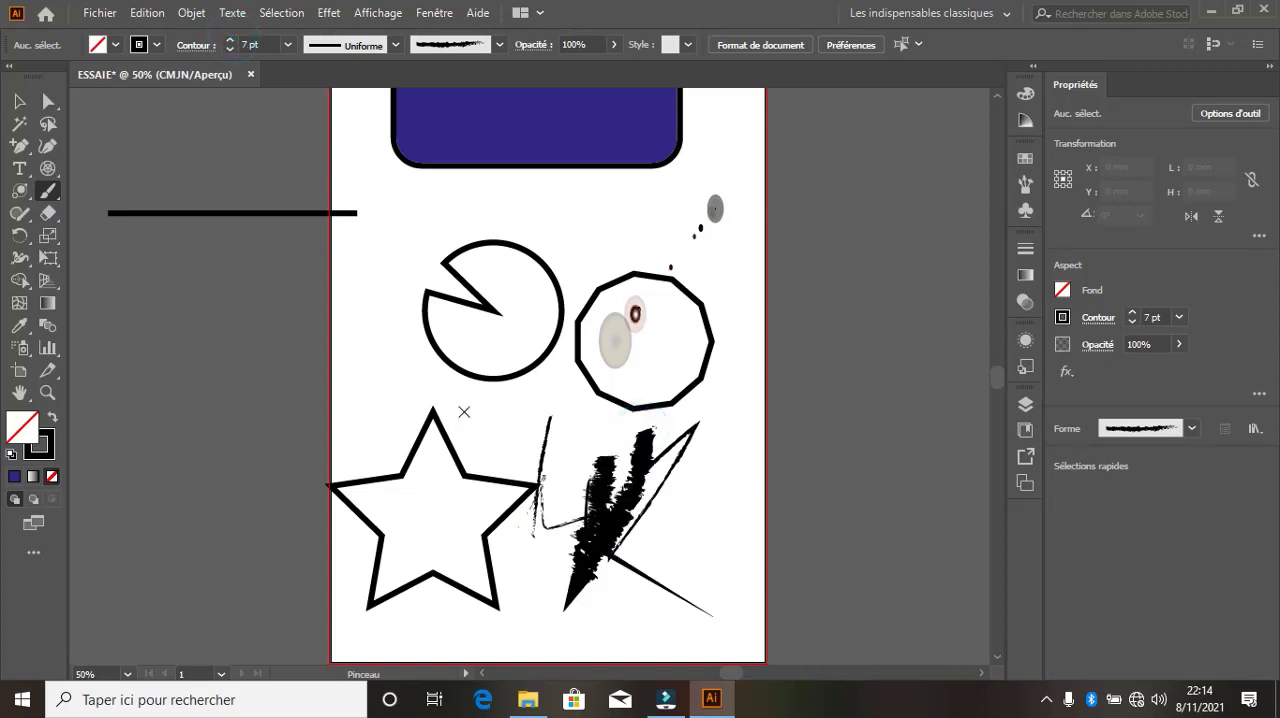
{"action": "left_click_drag", "start_coordinate": [464, 411], "coordinate": [432, 377]}
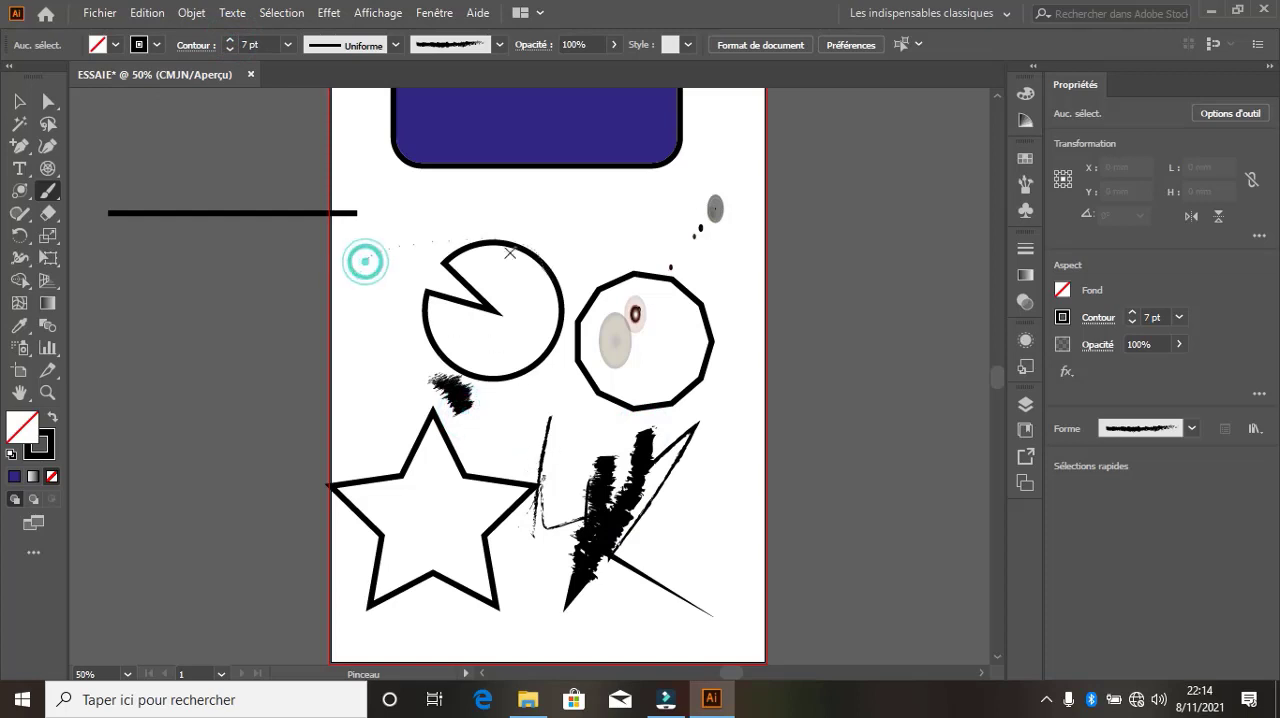
{"action": "left_click_drag", "start_coordinate": [363, 258], "coordinate": [550, 245]}
Try the De base brush by painting two long slanted strokes from beside the star up past the notched circle
{"action": "left_click", "coordinate": [499, 45]}
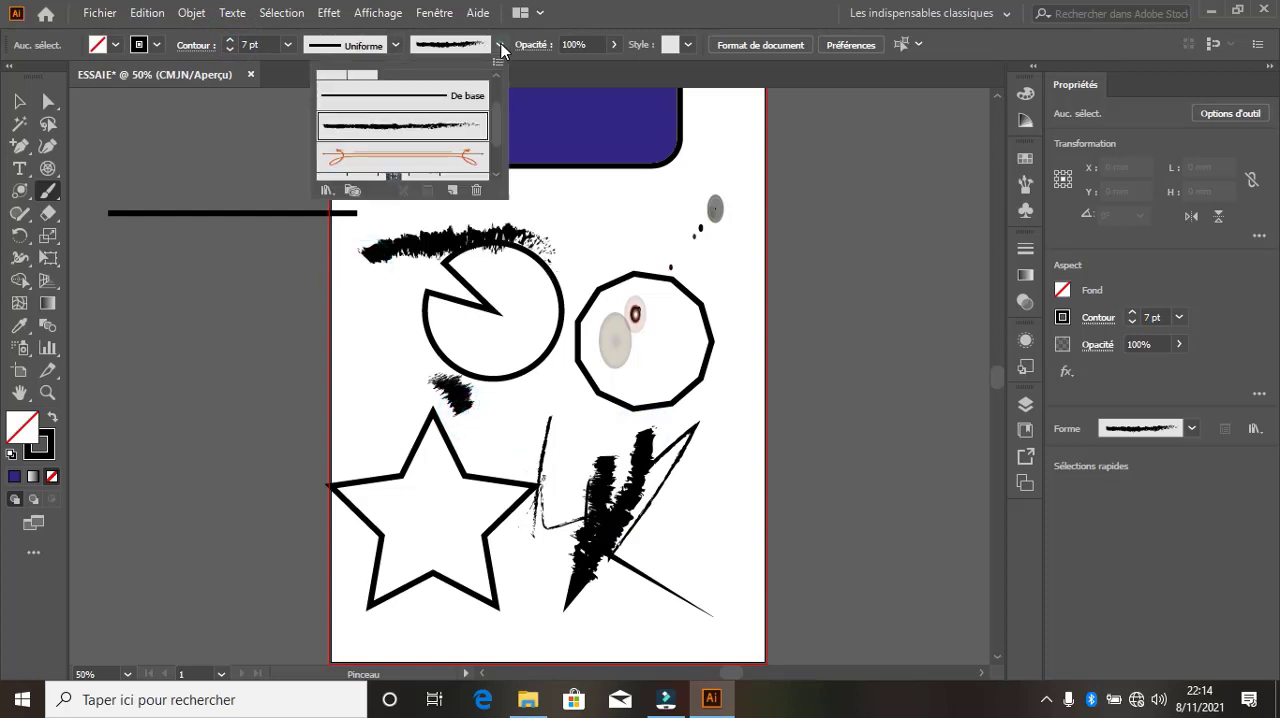
{"action": "left_click", "coordinate": [421, 103]}
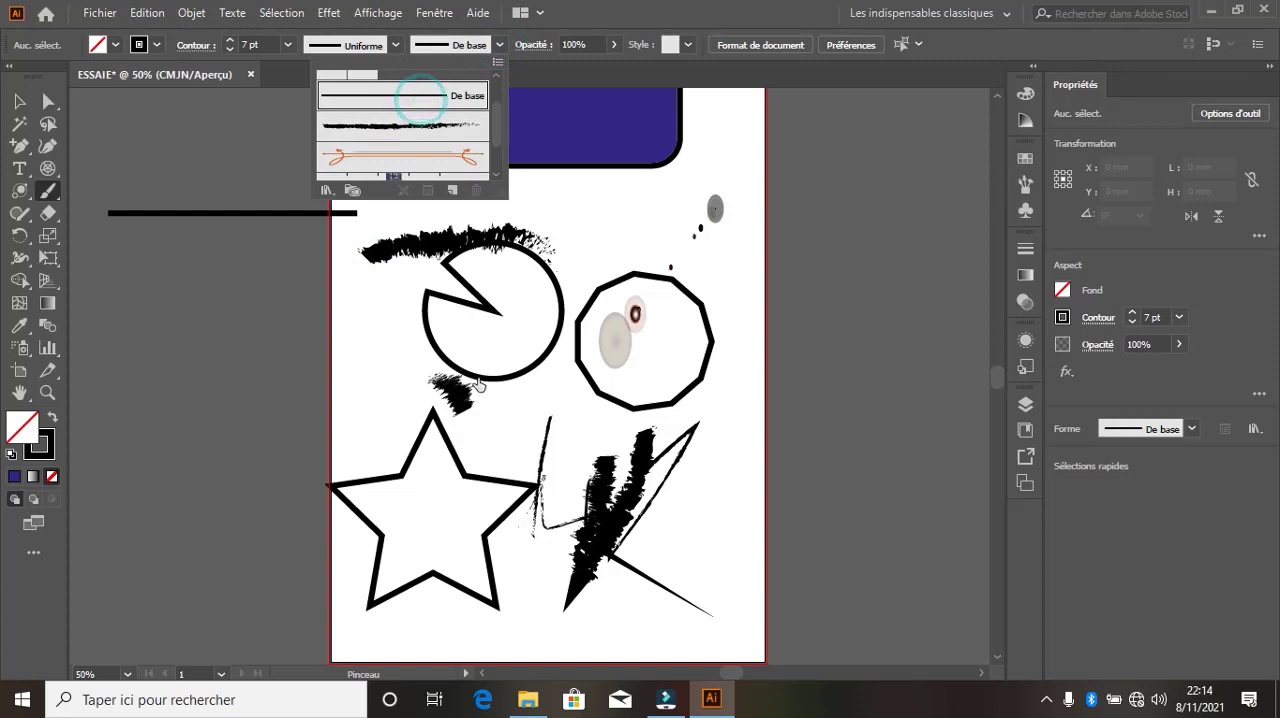
{"action": "left_click", "coordinate": [427, 97]}
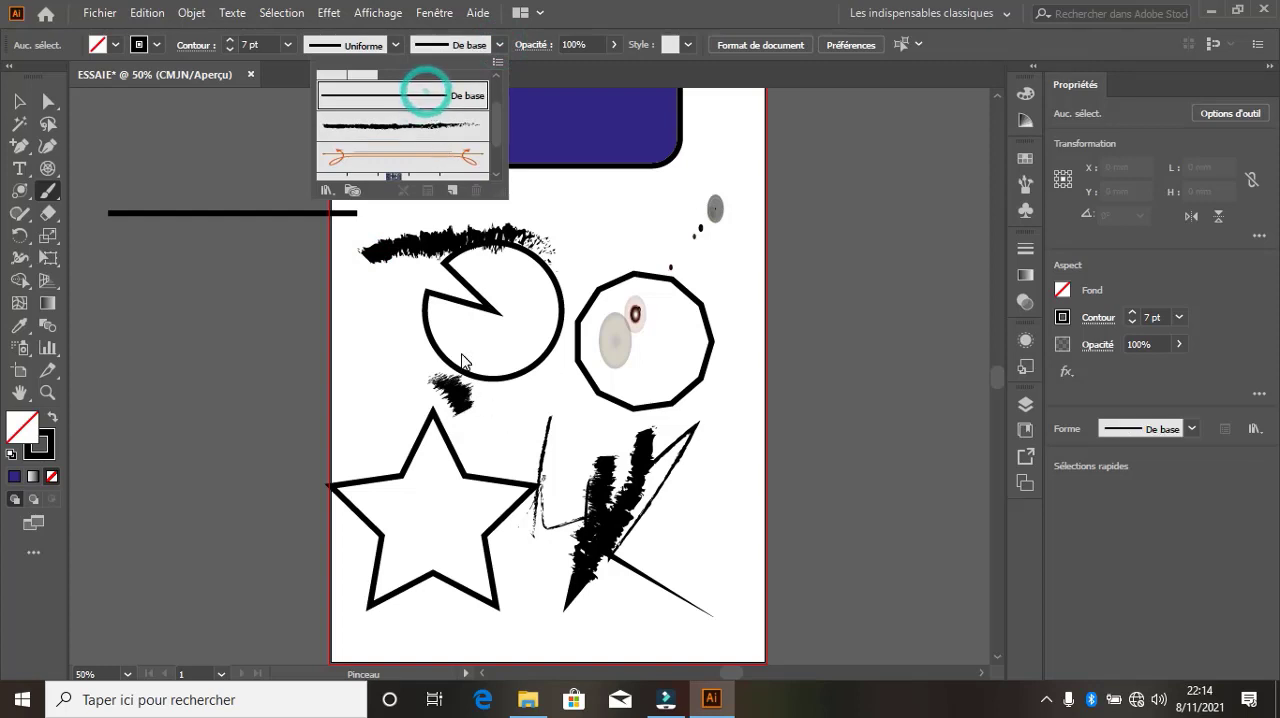
{"action": "left_click", "coordinate": [514, 414]}
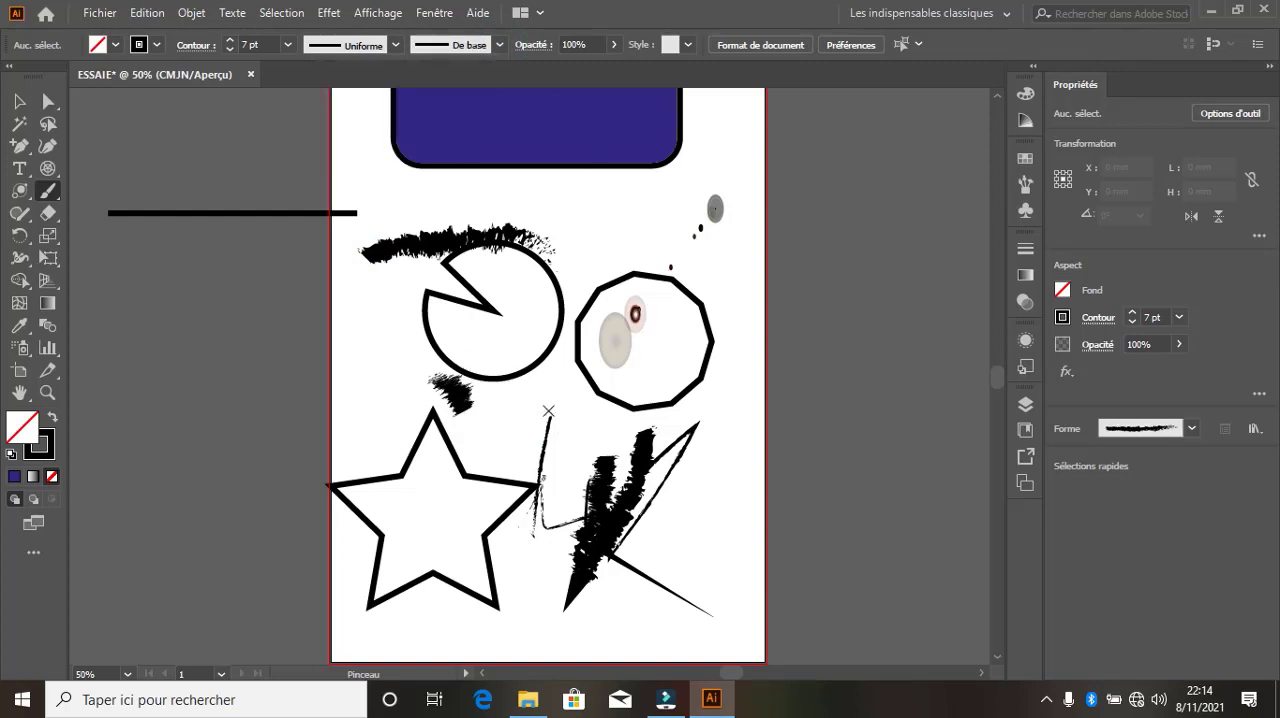
{"action": "left_click_drag", "start_coordinate": [510, 422], "coordinate": [617, 272]}
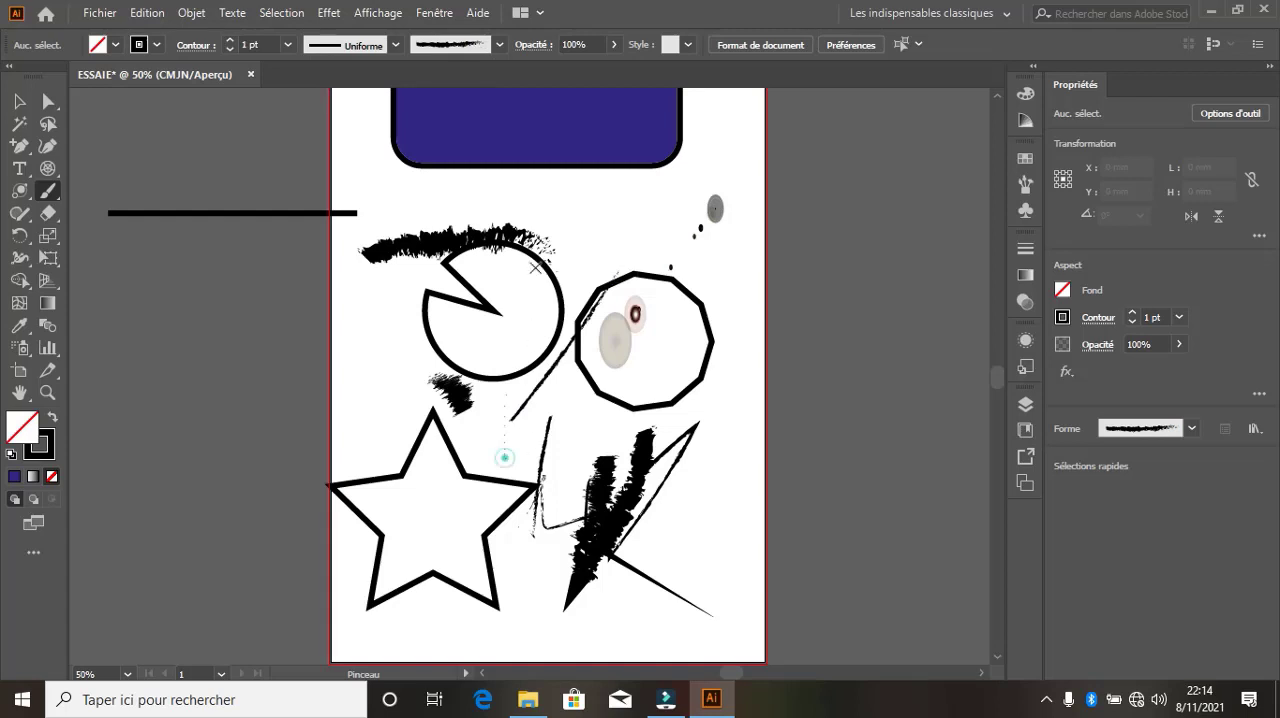
{"action": "left_click_drag", "start_coordinate": [504, 457], "coordinate": [530, 188]}
Choose the De base brush again and paint a curved stroke down through the eleven-sided polygon
{"action": "left_click", "coordinate": [499, 44]}
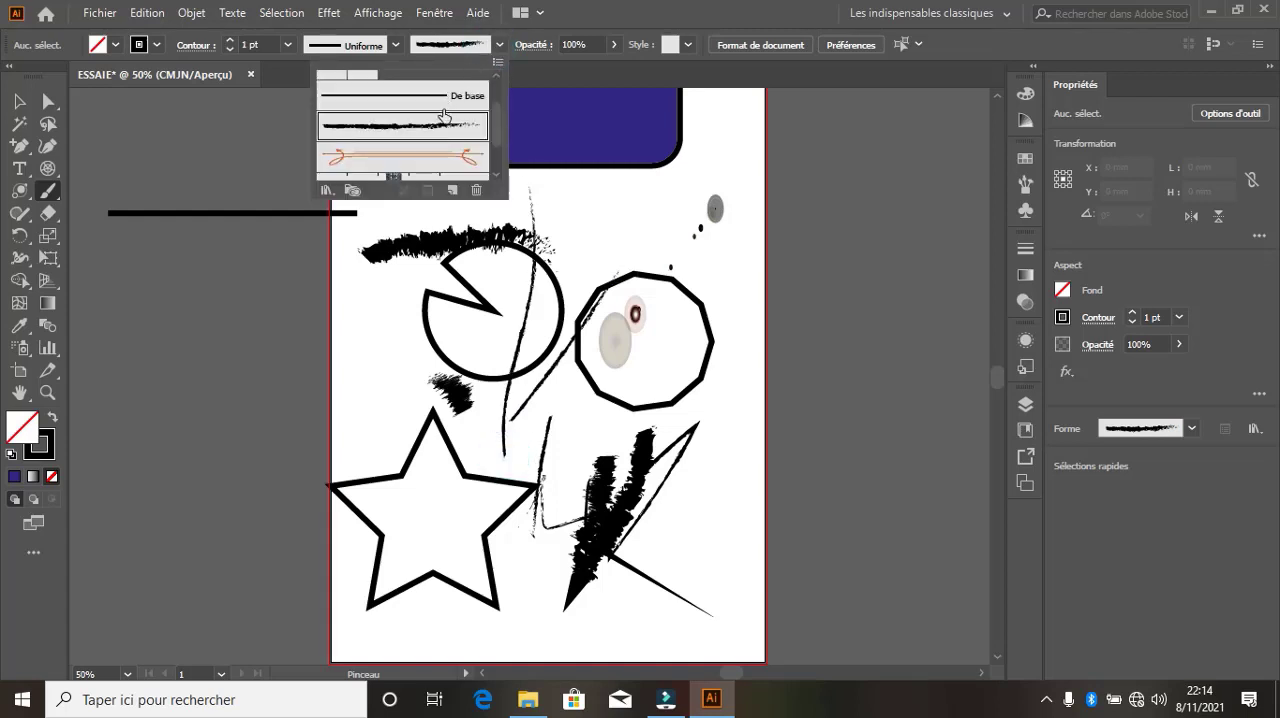
{"action": "left_click", "coordinate": [433, 97]}
{"action": "left_click", "coordinate": [500, 45]}
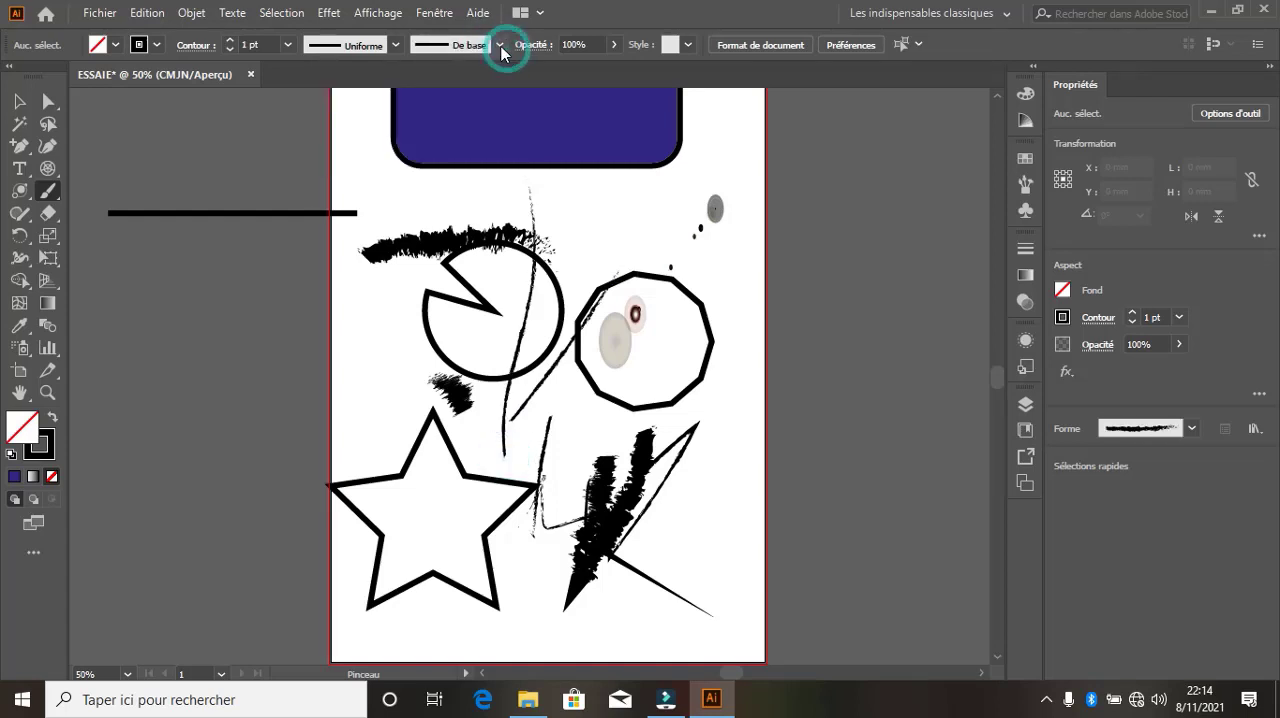
{"action": "left_click_drag", "start_coordinate": [615, 214], "coordinate": [740, 383]}
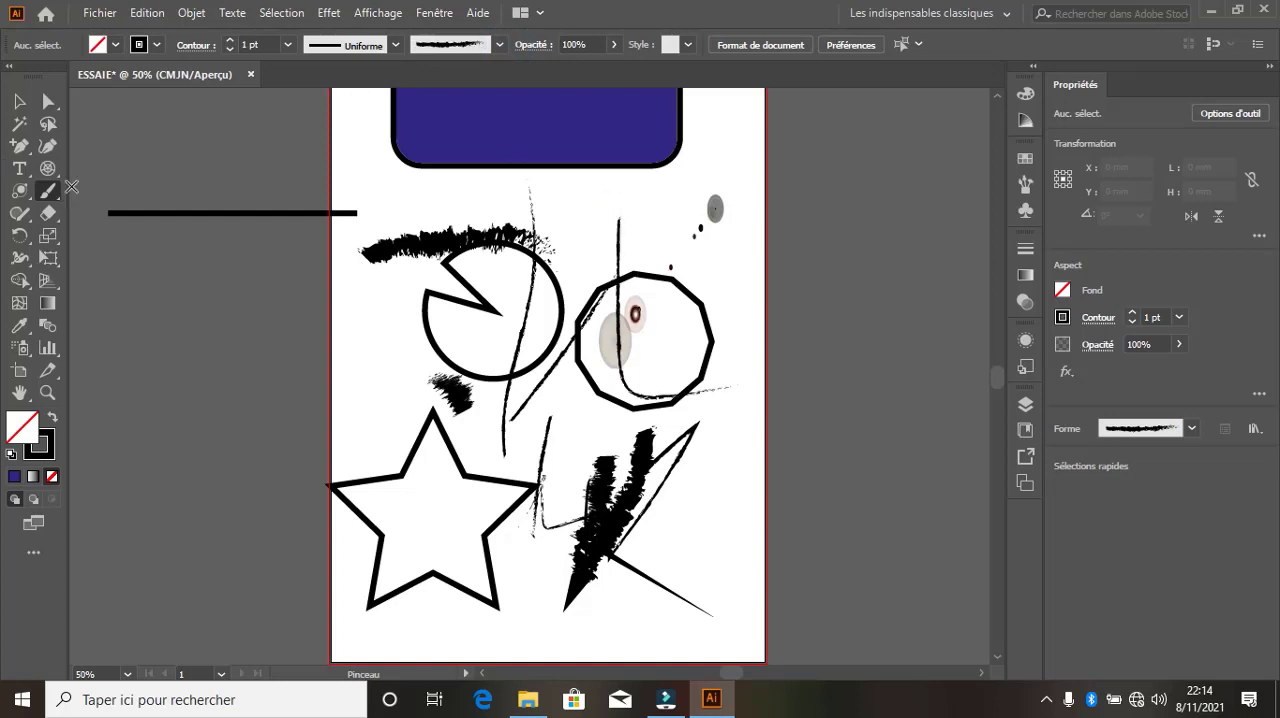
Choose the De base brush, set the stroke weight to 4 pt and reselect the Paintbrush tool
{"action": "left_click", "coordinate": [499, 45]}
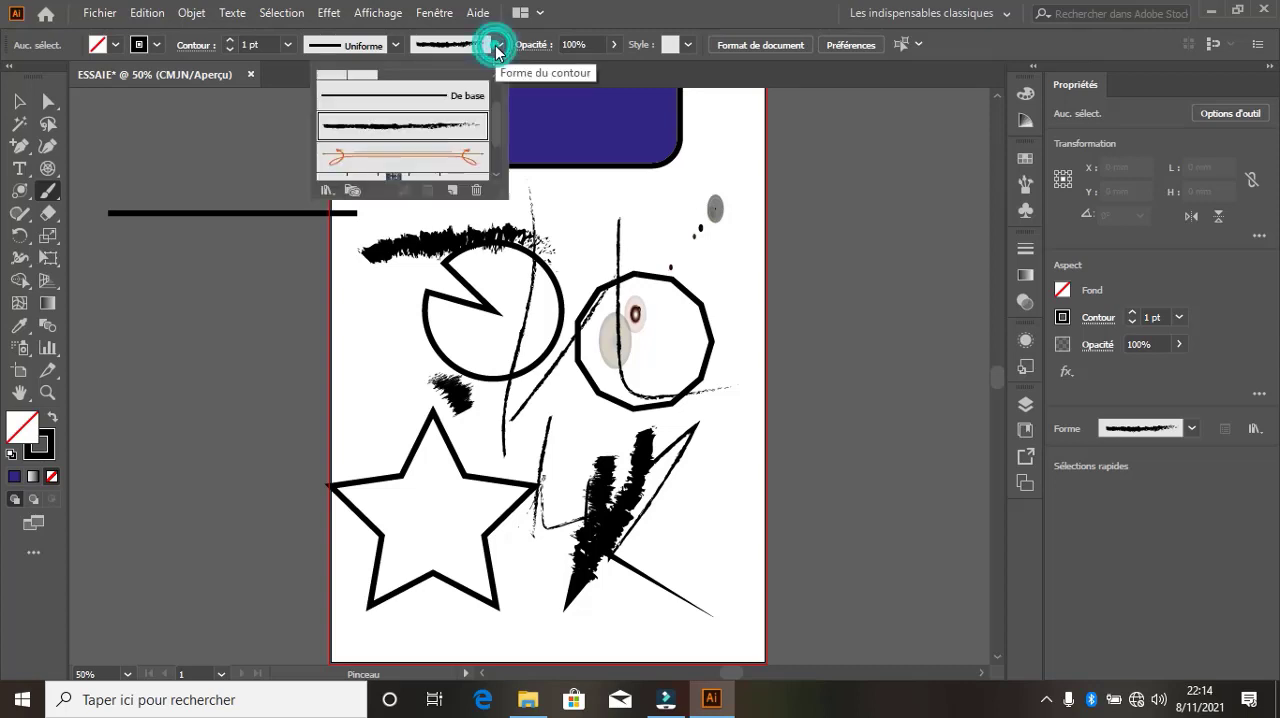
{"action": "left_click", "coordinate": [443, 112]}
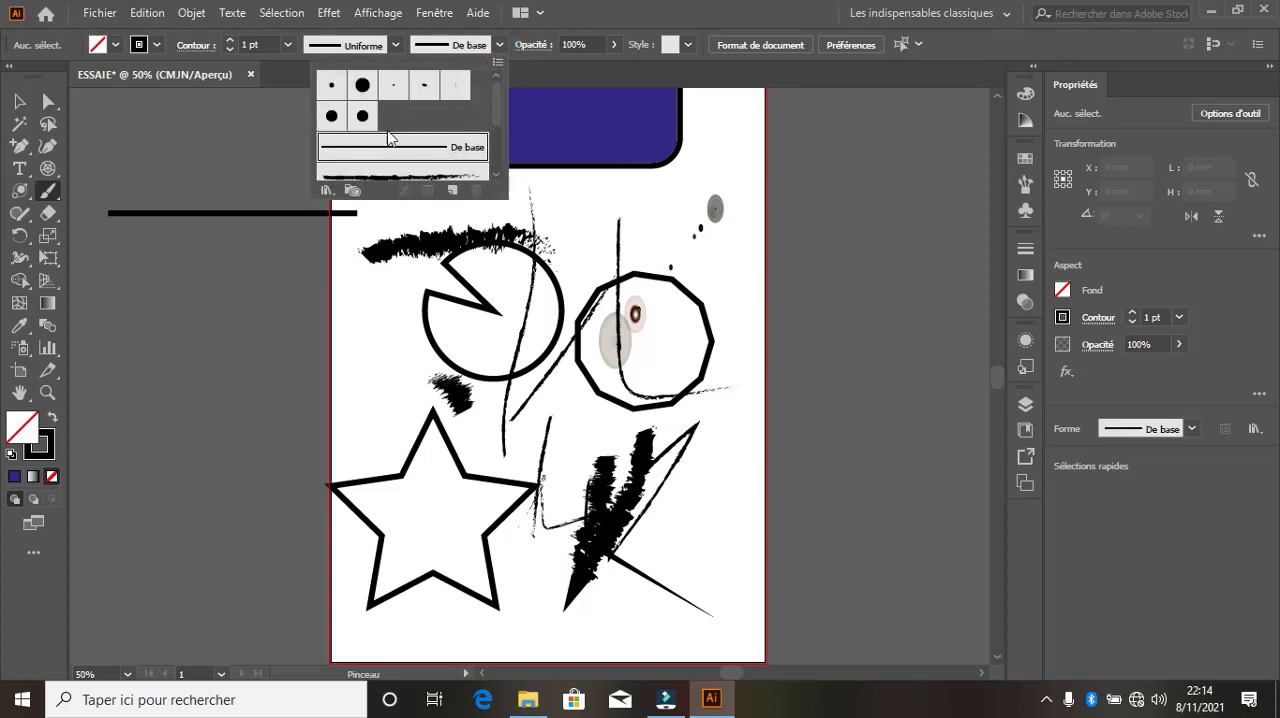
{"action": "left_click", "coordinate": [229, 40]}
{"action": "left_click", "coordinate": [229, 40]}
{"action": "left_click", "coordinate": [229, 41]}
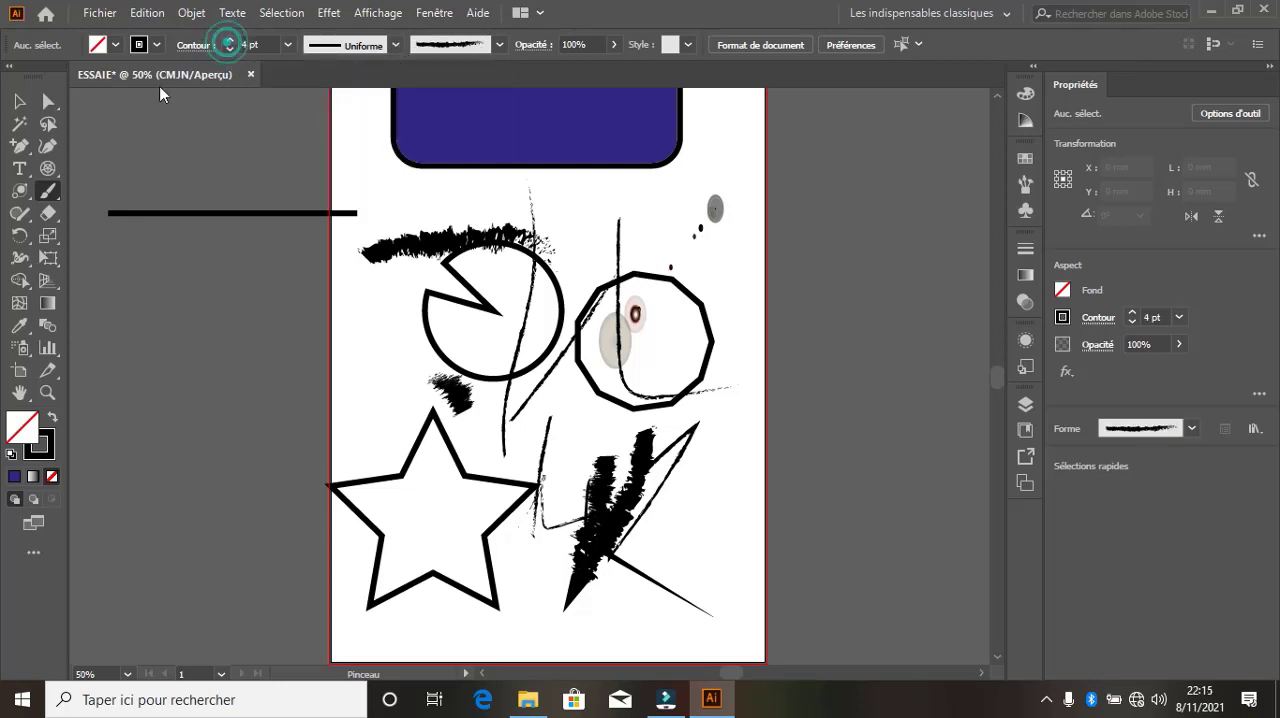
{"action": "left_click", "coordinate": [19, 101]}
{"action": "left_click", "coordinate": [50, 190]}
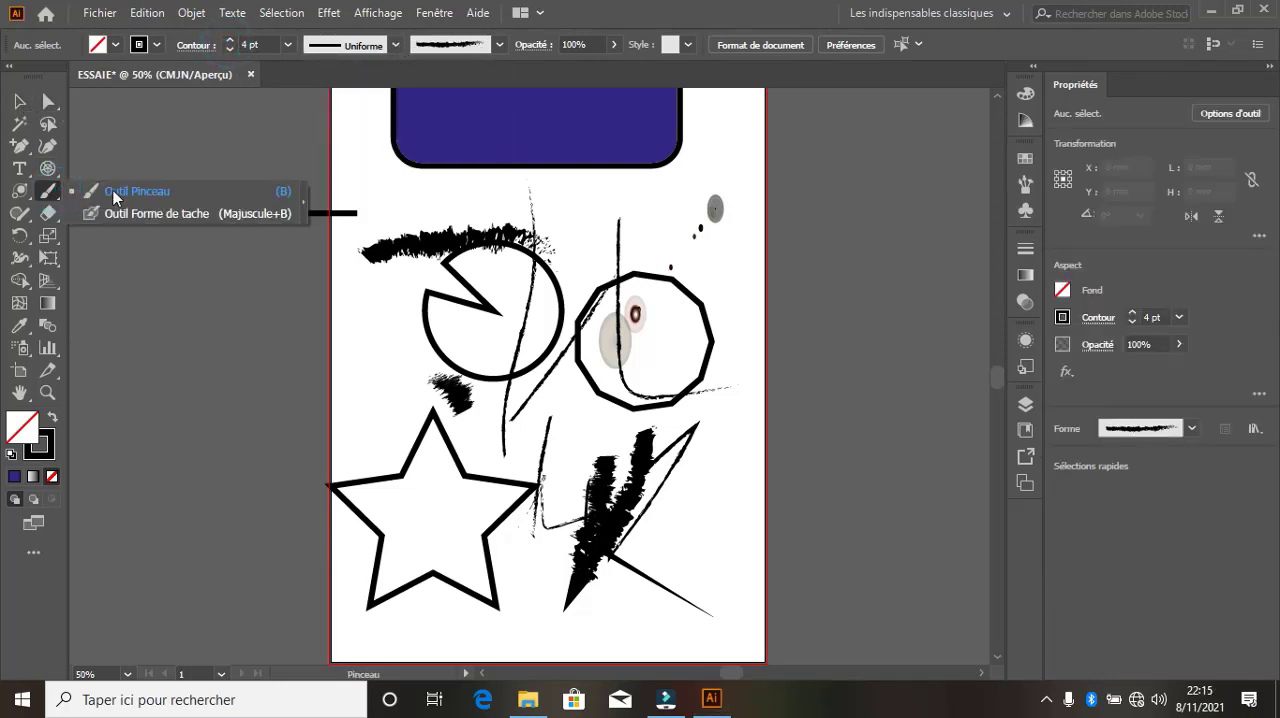
{"action": "left_click", "coordinate": [56, 193]}
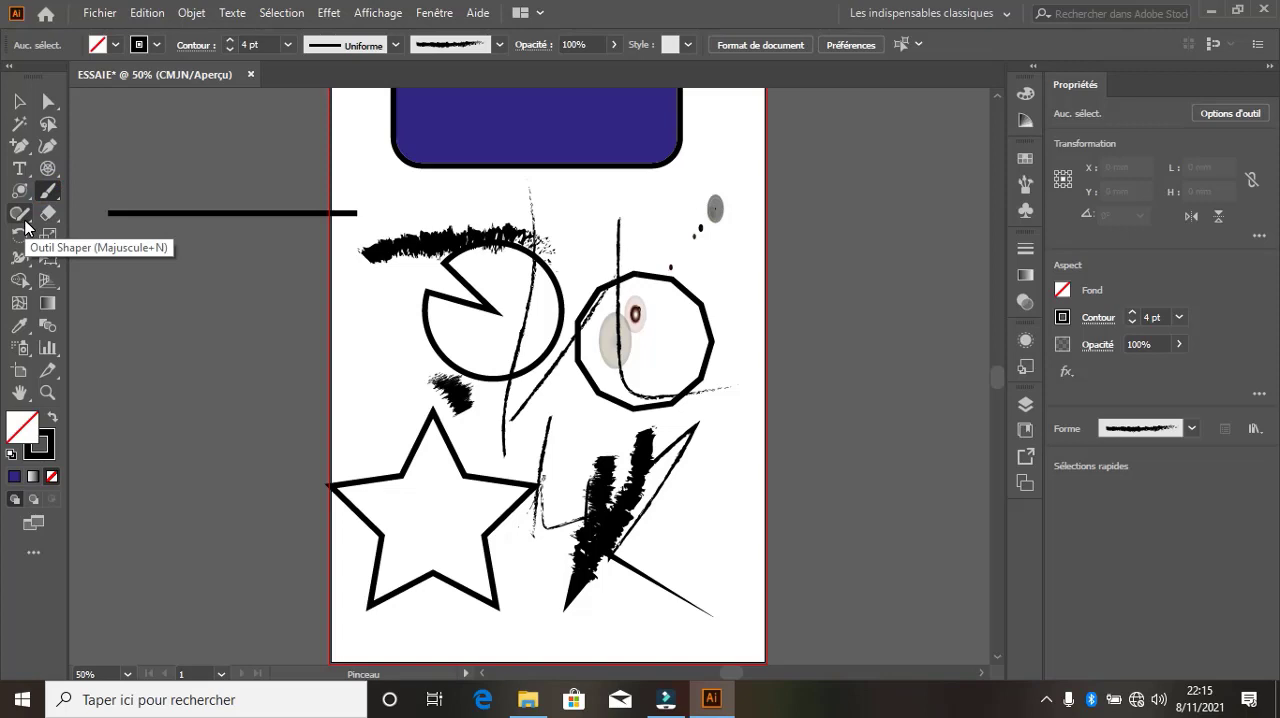
Draw three freehand wavy lines across the shapes and the star with the Pencil tool
{"action": "left_click", "coordinate": [26, 224]}
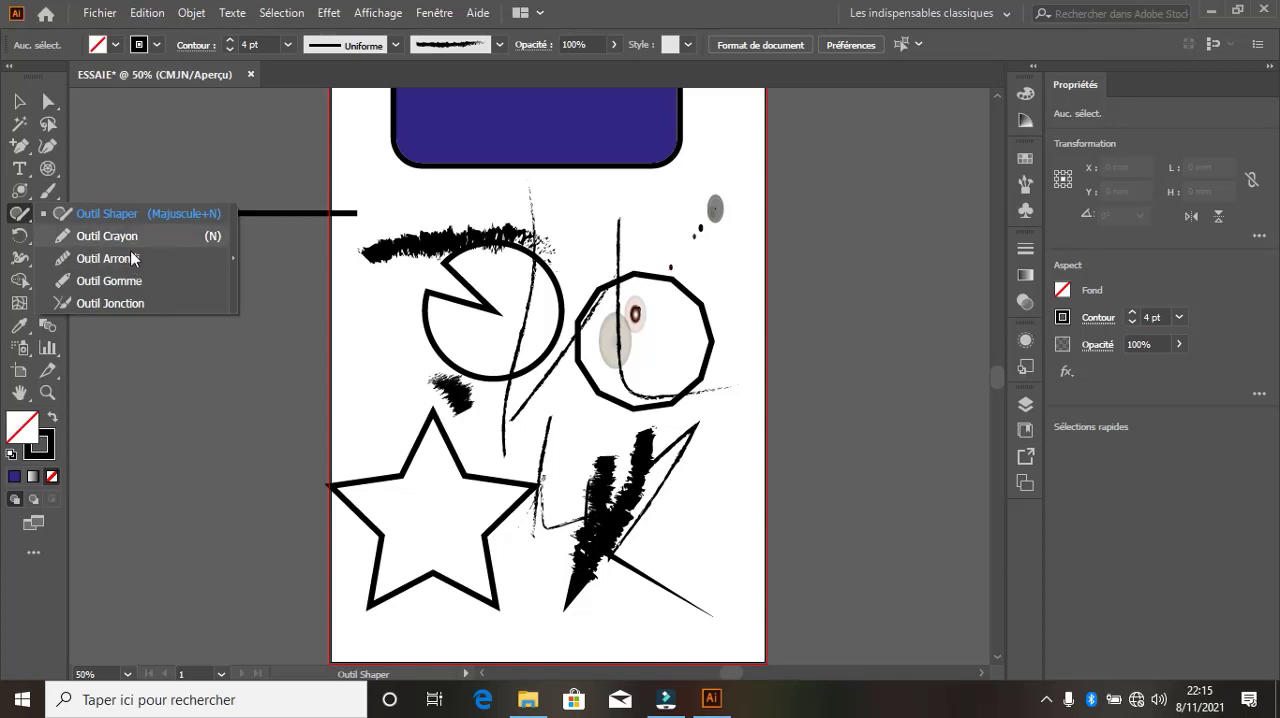
{"action": "left_click", "coordinate": [107, 236]}
{"action": "mouse_move", "coordinate": [357, 394]}
{"action": "left_mouse_down"}
{"action": "mouse_move", "coordinate": [697, 385]}
{"action": "mouse_move", "coordinate": [693, 397]}
{"action": "left_mouse_up"}
{"action": "mouse_move", "coordinate": [495, 505]}
{"action": "left_mouse_down"}
{"action": "mouse_move", "coordinate": [763, 489]}
{"action": "mouse_move", "coordinate": [766, 444]}
{"action": "left_mouse_up"}
{"action": "mouse_move", "coordinate": [505, 625]}
{"action": "left_mouse_down"}
{"action": "mouse_move", "coordinate": [373, 451]}
{"action": "mouse_move", "coordinate": [372, 390]}
{"action": "left_mouse_up"}
Try to smooth the selected pencil line over the star with the Smooth tool (Arrondi)
{"action": "left_click", "coordinate": [33, 218]}
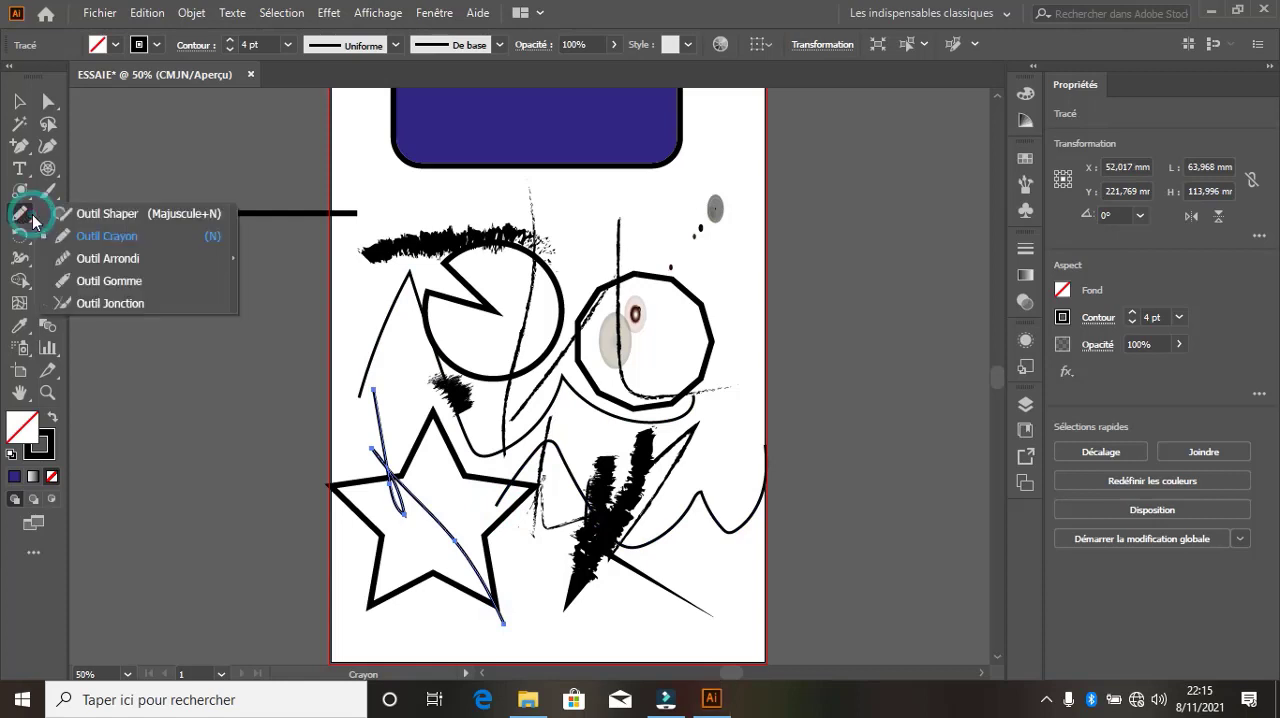
{"action": "left_click", "coordinate": [107, 258]}
{"action": "left_click_drag", "start_coordinate": [565, 455], "coordinate": [344, 572]}
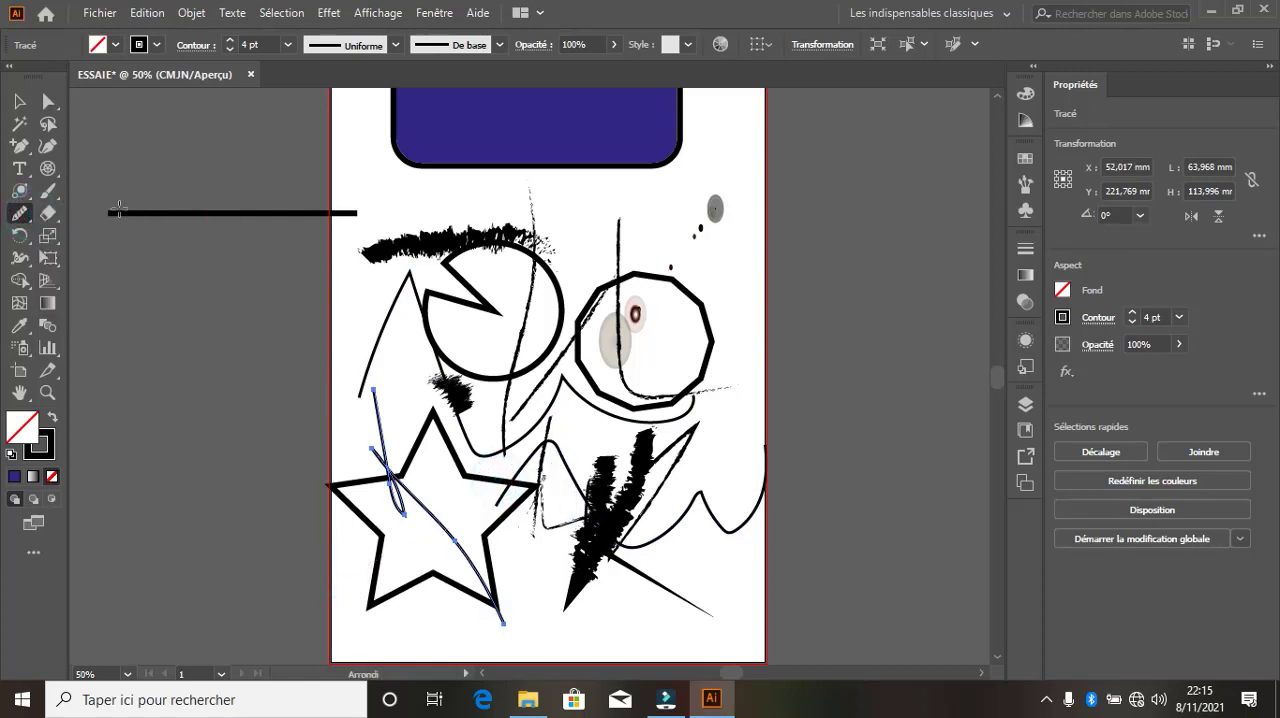
{"action": "left_click", "coordinate": [19, 213]}
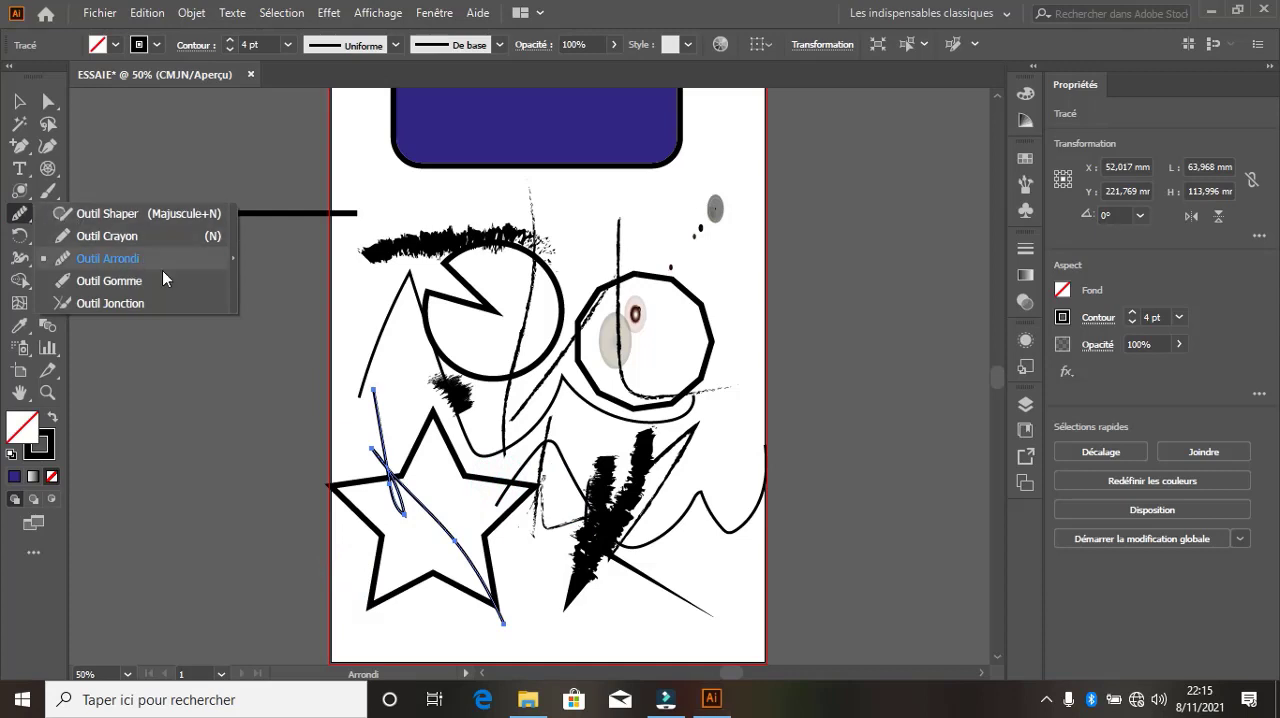
{"action": "left_click", "coordinate": [142, 257]}
Select all the shapes and strokes below the blue rounded rectangle and delete them
{"action": "key", "text": "v"}
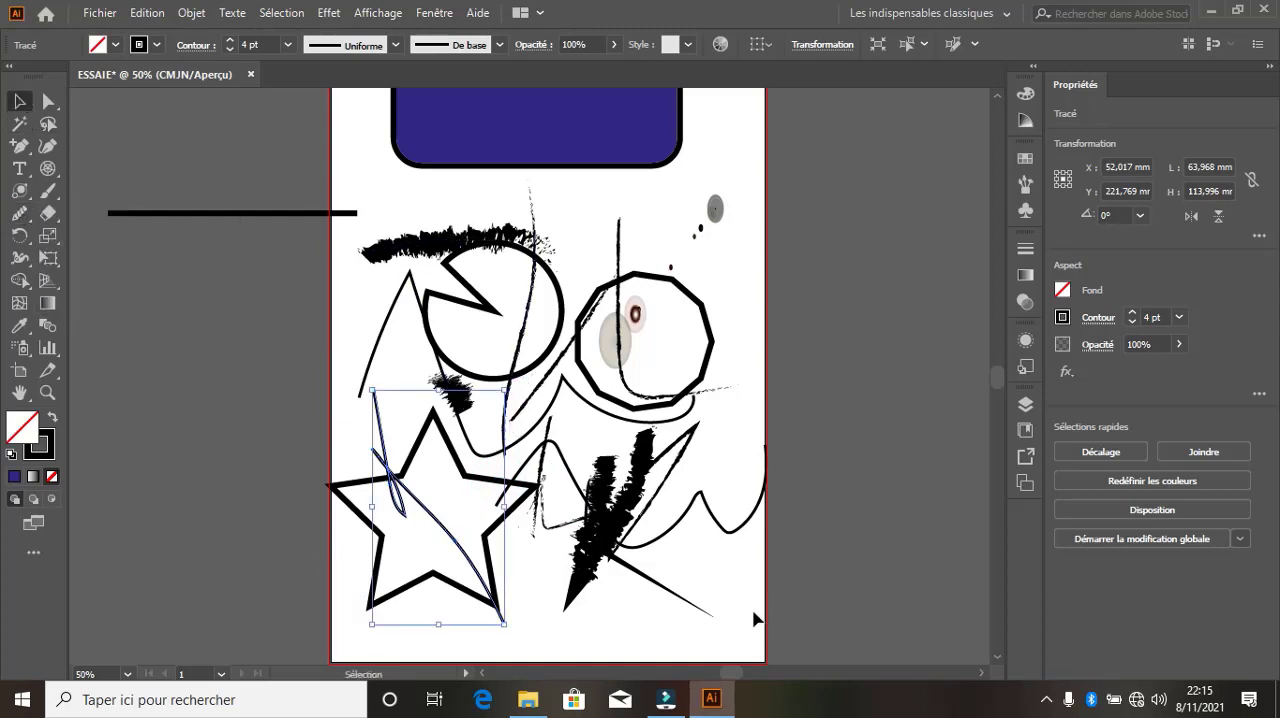
{"action": "left_click_drag", "start_coordinate": [755, 619], "coordinate": [357, 210]}
{"action": "key", "text": "Delete"}
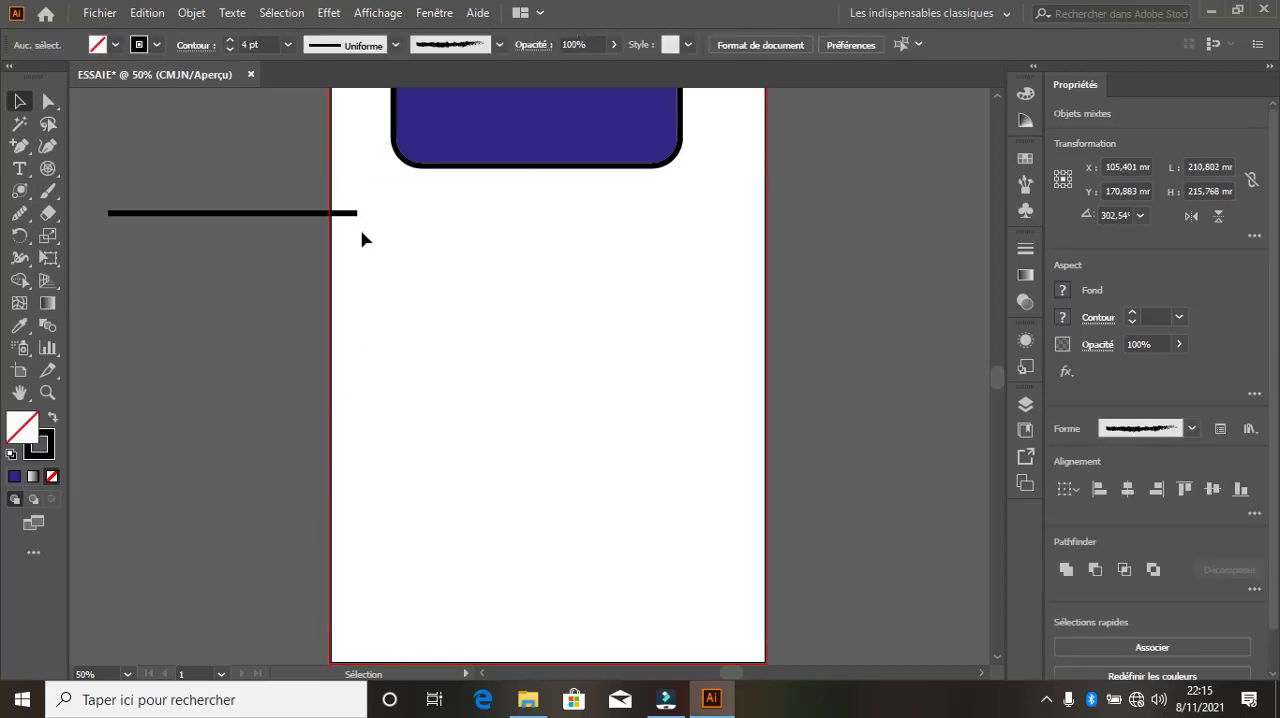
Draw a closed eight-point Pen path about 149 × 131 mm below the blue rectangle, with a curved lower-left side and otherwise mostly straight segments
{"action": "left_click", "coordinate": [20, 146]}
{"action": "left_click", "coordinate": [94, 143]}
{"action": "left_click", "coordinate": [421, 309]}
{"action": "left_click_drag", "start_coordinate": [570, 530], "coordinate": [732, 497]}
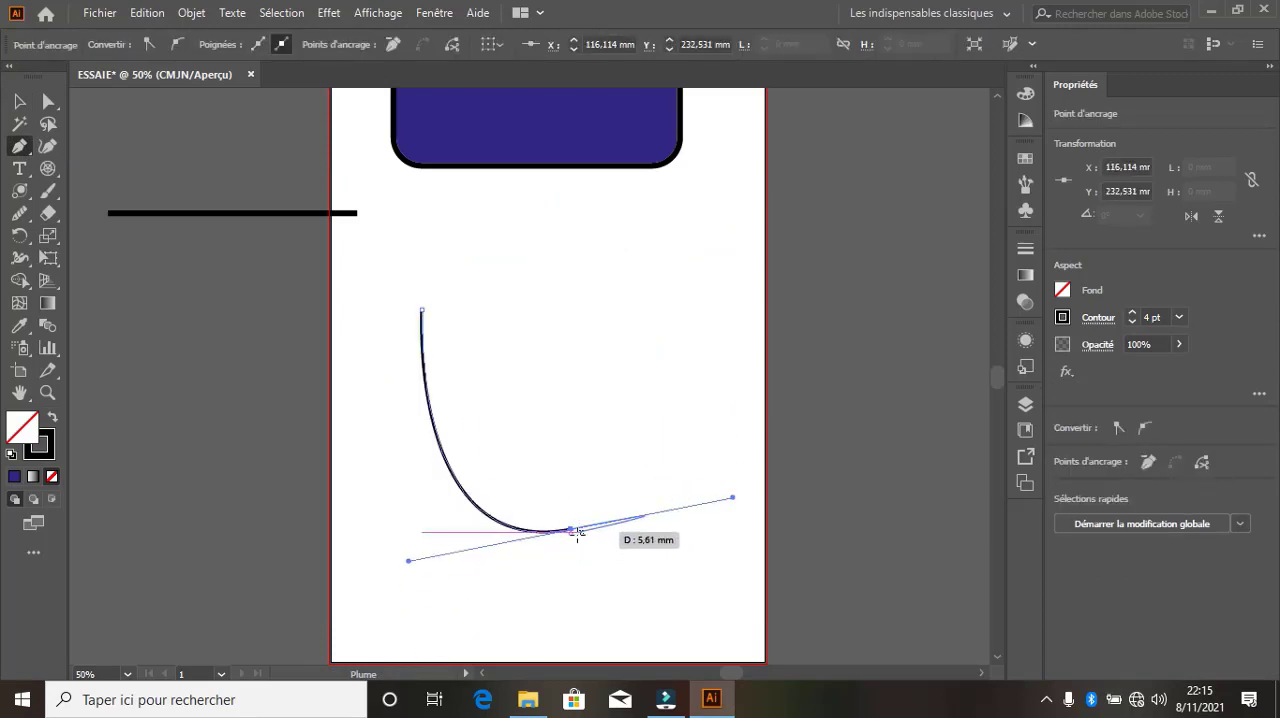
{"action": "left_click", "coordinate": [572, 531]}
{"action": "left_click", "coordinate": [624, 381]}
{"action": "left_click", "coordinate": [721, 415]}
{"action": "left_click", "coordinate": [727, 275]}
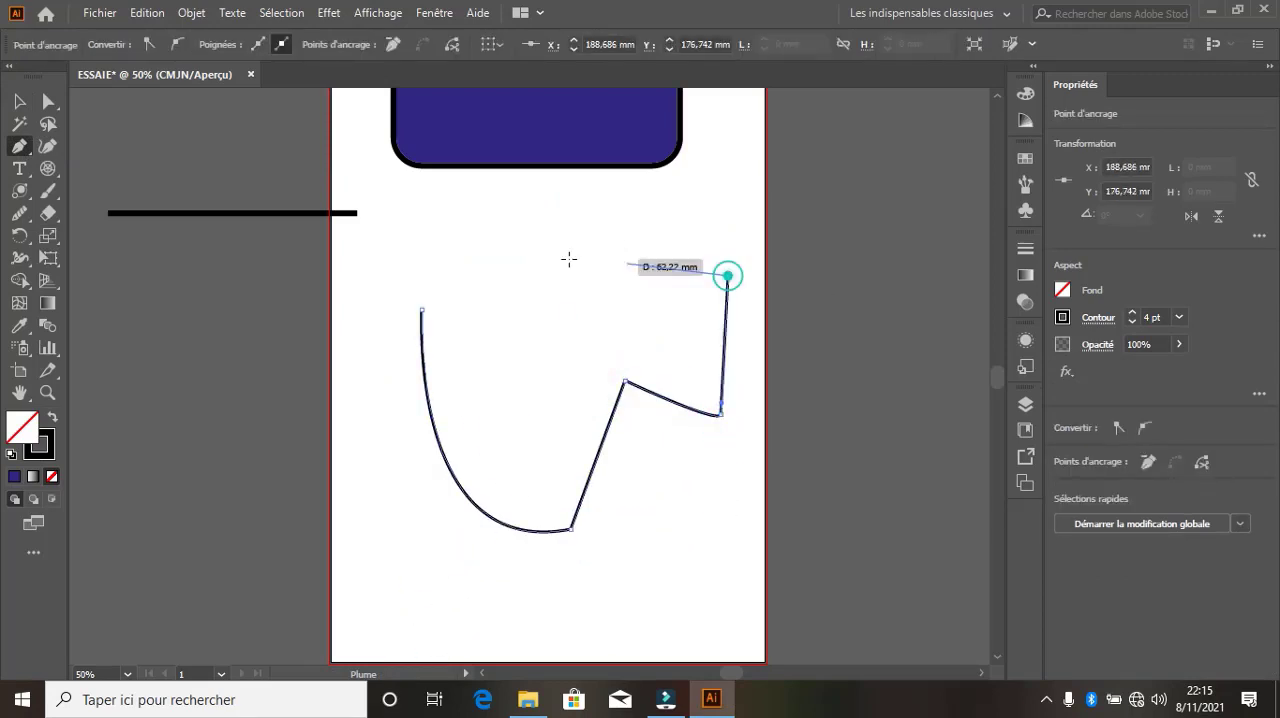
{"action": "left_click", "coordinate": [548, 262]}
{"action": "left_click", "coordinate": [464, 343]}
{"action": "left_click", "coordinate": [487, 378]}
{"action": "left_click", "coordinate": [421, 312]}
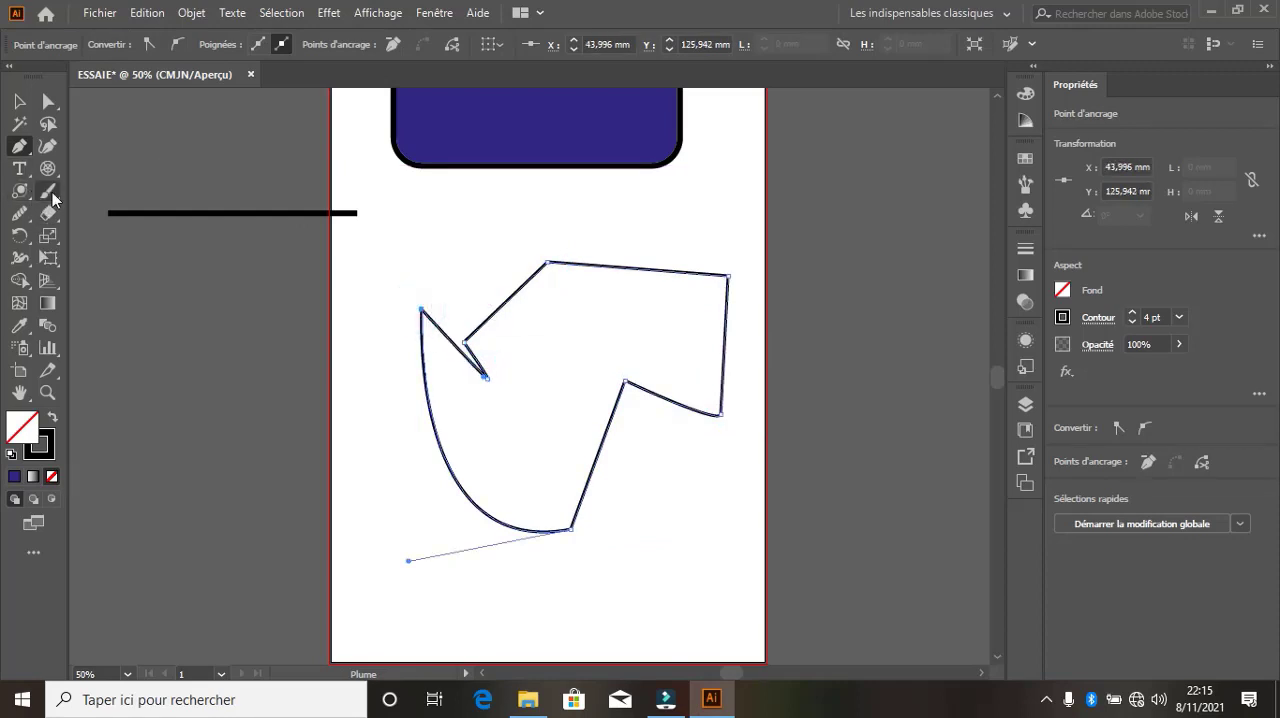
Smooth the closed path's upper-left tip and notch, its inner right corner and its lower-right corner with the Smooth tool (Arrondi)
{"action": "left_click", "coordinate": [34, 216]}
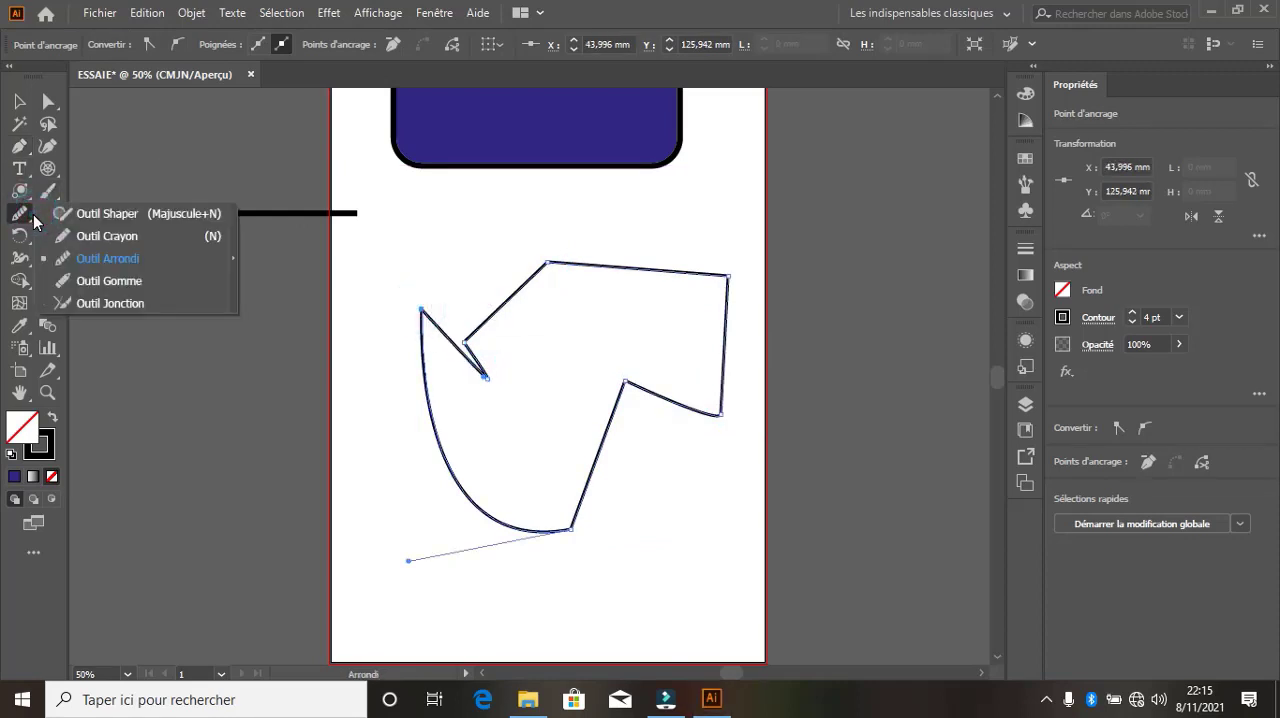
{"action": "left_click", "coordinate": [96, 257]}
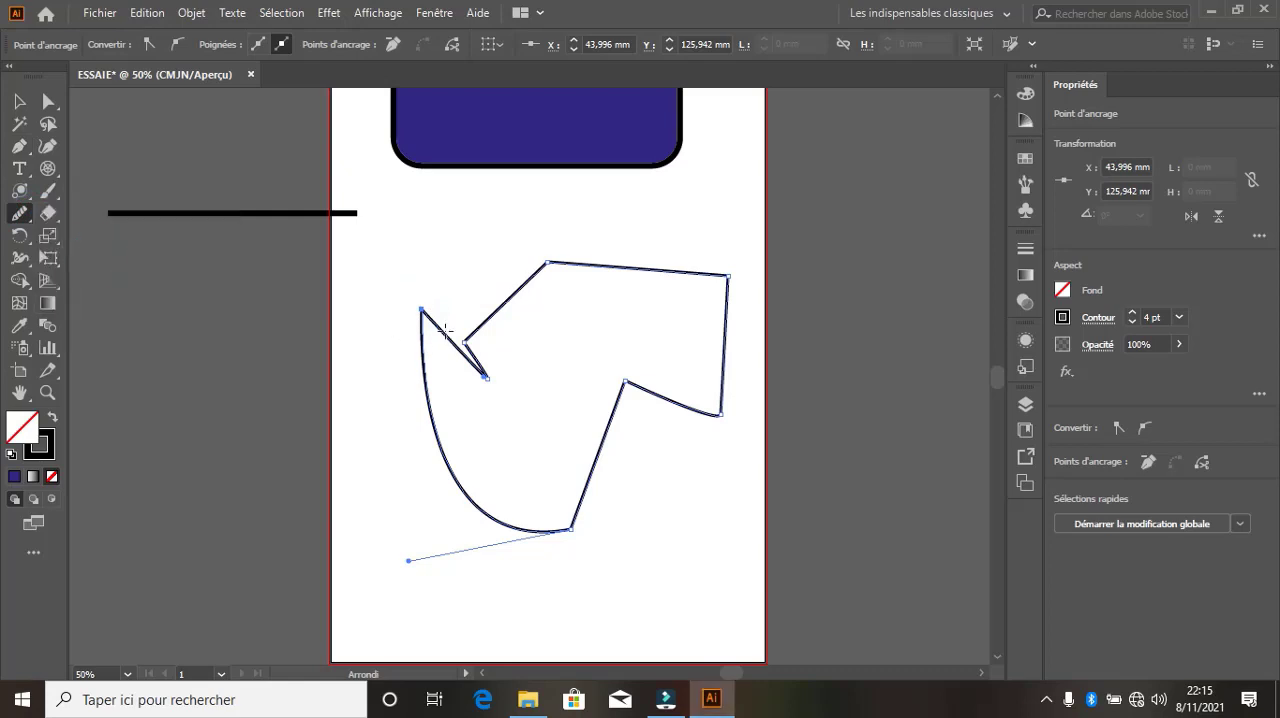
{"action": "mouse_move", "coordinate": [418, 310]}
{"action": "left_mouse_down"}
{"action": "mouse_move", "coordinate": [396, 382]}
{"action": "mouse_move", "coordinate": [411, 419]}
{"action": "mouse_move", "coordinate": [443, 302]}
{"action": "mouse_move", "coordinate": [377, 311]}
{"action": "mouse_move", "coordinate": [450, 348]}
{"action": "left_mouse_up"}
{"action": "mouse_move", "coordinate": [413, 274]}
{"action": "left_mouse_down"}
{"action": "mouse_move", "coordinate": [457, 294]}
{"action": "mouse_move", "coordinate": [478, 365]}
{"action": "mouse_move", "coordinate": [512, 352]}
{"action": "mouse_move", "coordinate": [521, 374]}
{"action": "left_mouse_up"}
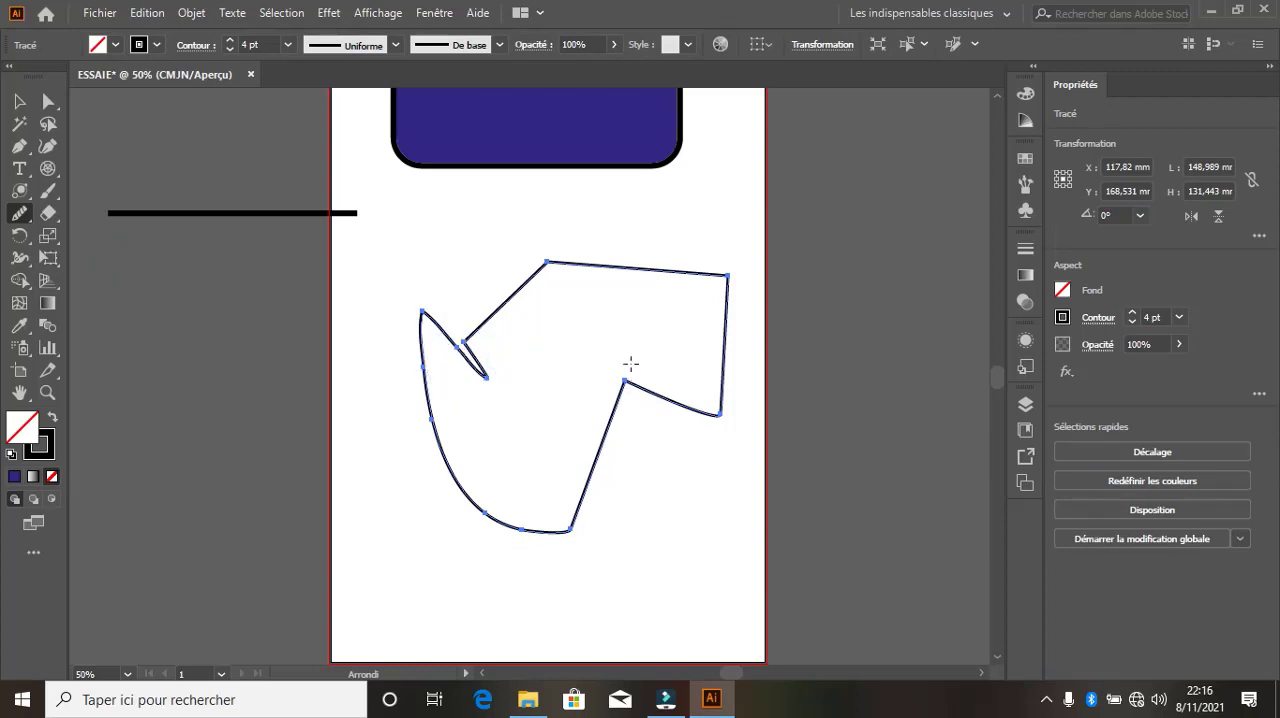
{"action": "mouse_move", "coordinate": [630, 363]}
{"action": "left_mouse_down"}
{"action": "mouse_move", "coordinate": [614, 420]}
{"action": "mouse_move", "coordinate": [623, 366]}
{"action": "mouse_move", "coordinate": [628, 392]}
{"action": "left_mouse_up"}
{"action": "left_click_drag", "start_coordinate": [723, 423], "coordinate": [691, 429]}
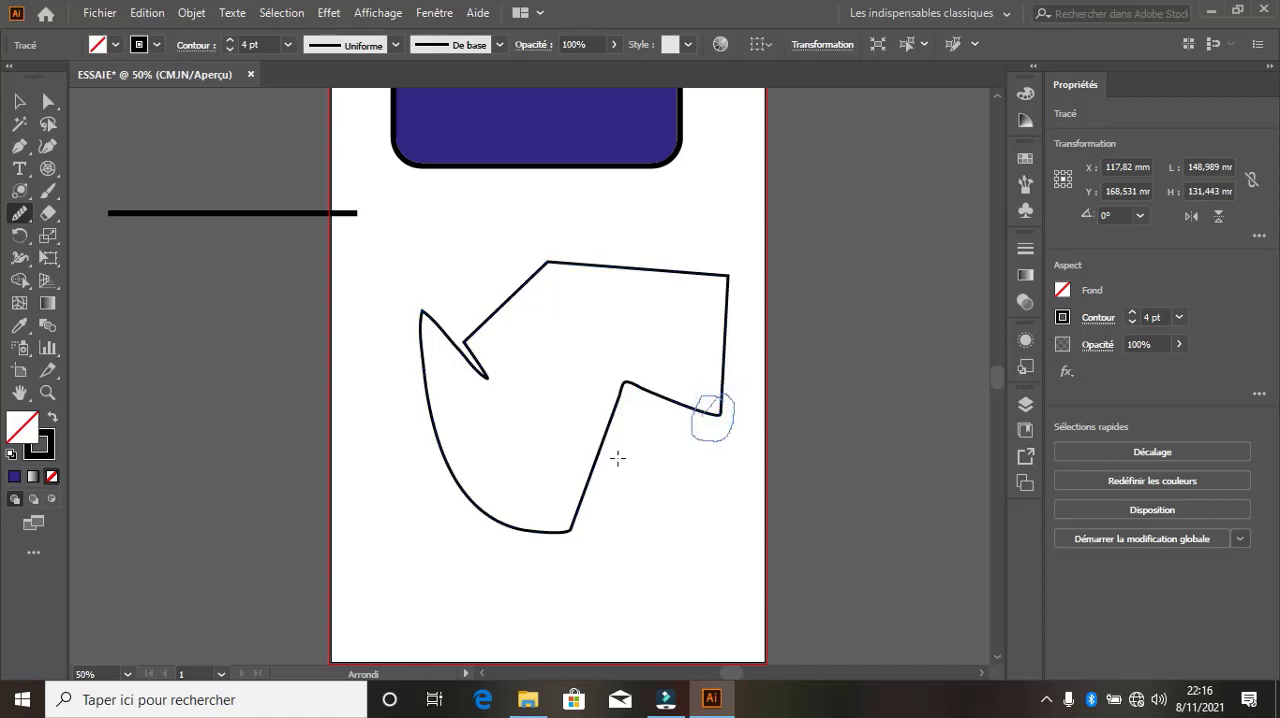
Smooth the closed path around its bottom corner with the Smooth tool (Arrondi)
{"action": "left_click_drag", "start_coordinate": [582, 537], "coordinate": [538, 495]}
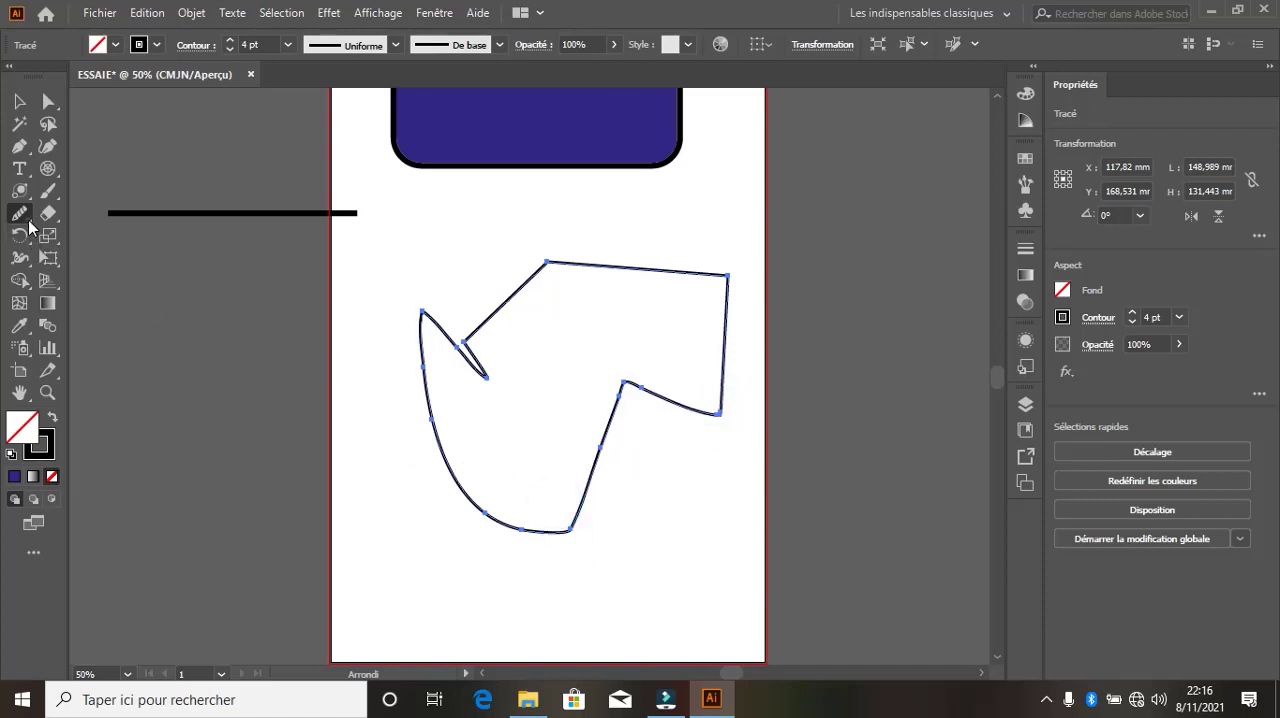
Try erasing part of the selected path at its upper-left notch with the Path Eraser tool (Gomme de tracé), and undo the erasure
{"action": "mouse_move", "coordinate": [19, 213]}
{"action": "left_mouse_down"}
{"action": "mouse_move", "coordinate": [113, 258]}
{"action": "mouse_move", "coordinate": [125, 281]}
{"action": "left_mouse_up"}
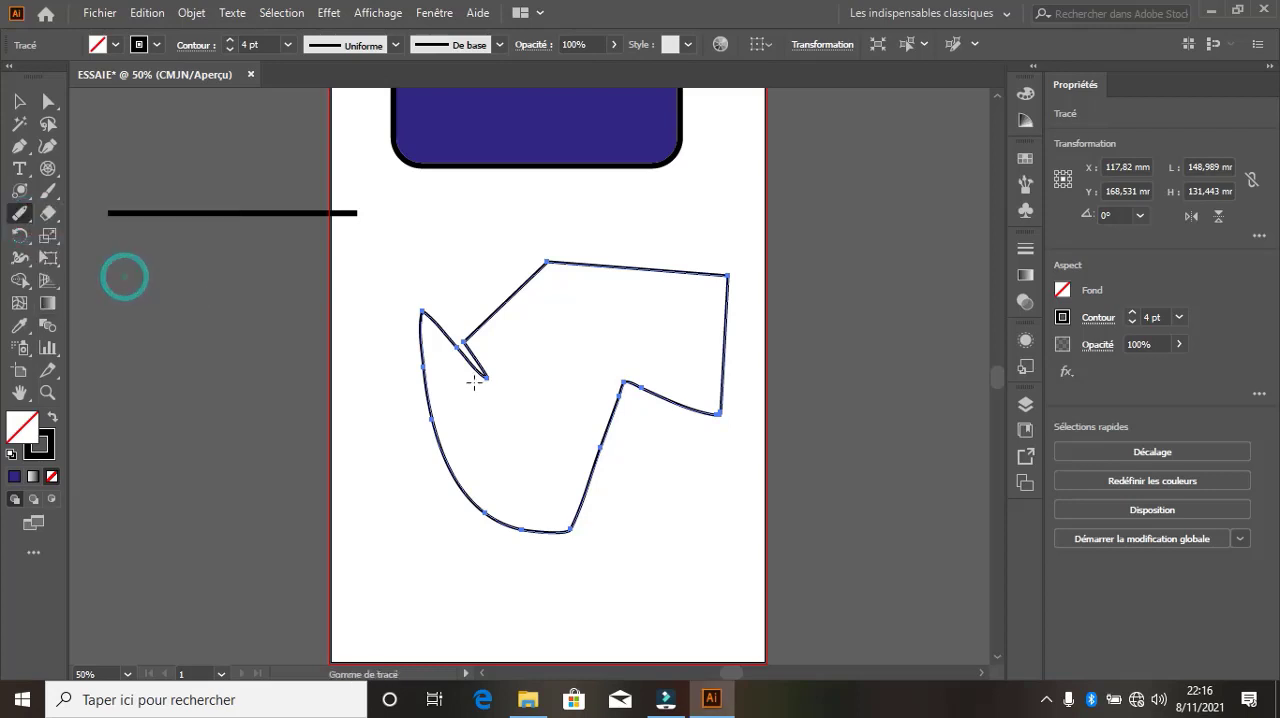
{"action": "mouse_move", "coordinate": [487, 378]}
{"action": "left_mouse_down"}
{"action": "mouse_move", "coordinate": [402, 313]}
{"action": "mouse_move", "coordinate": [425, 309]}
{"action": "mouse_move", "coordinate": [474, 401]}
{"action": "left_mouse_up"}
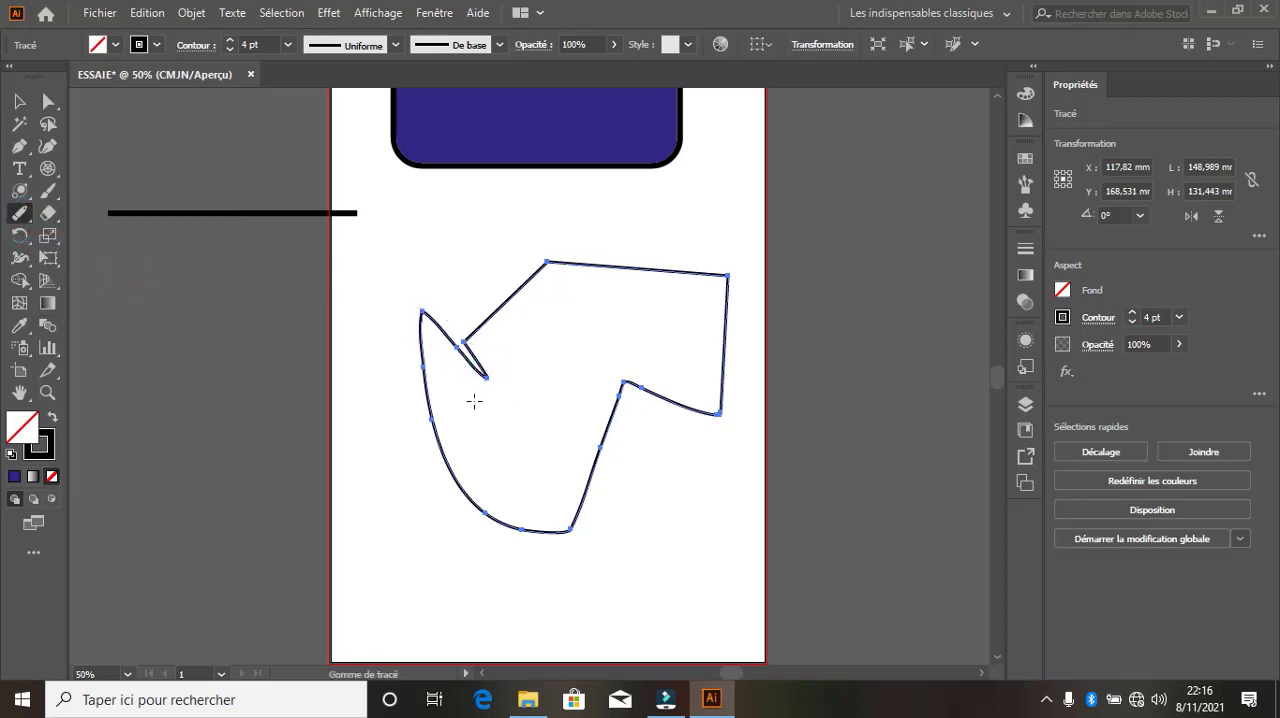
{"action": "mouse_move", "coordinate": [468, 331]}
{"action": "left_mouse_down"}
{"action": "mouse_move", "coordinate": [454, 366]}
{"action": "mouse_move", "coordinate": [473, 362]}
{"action": "left_mouse_up"}
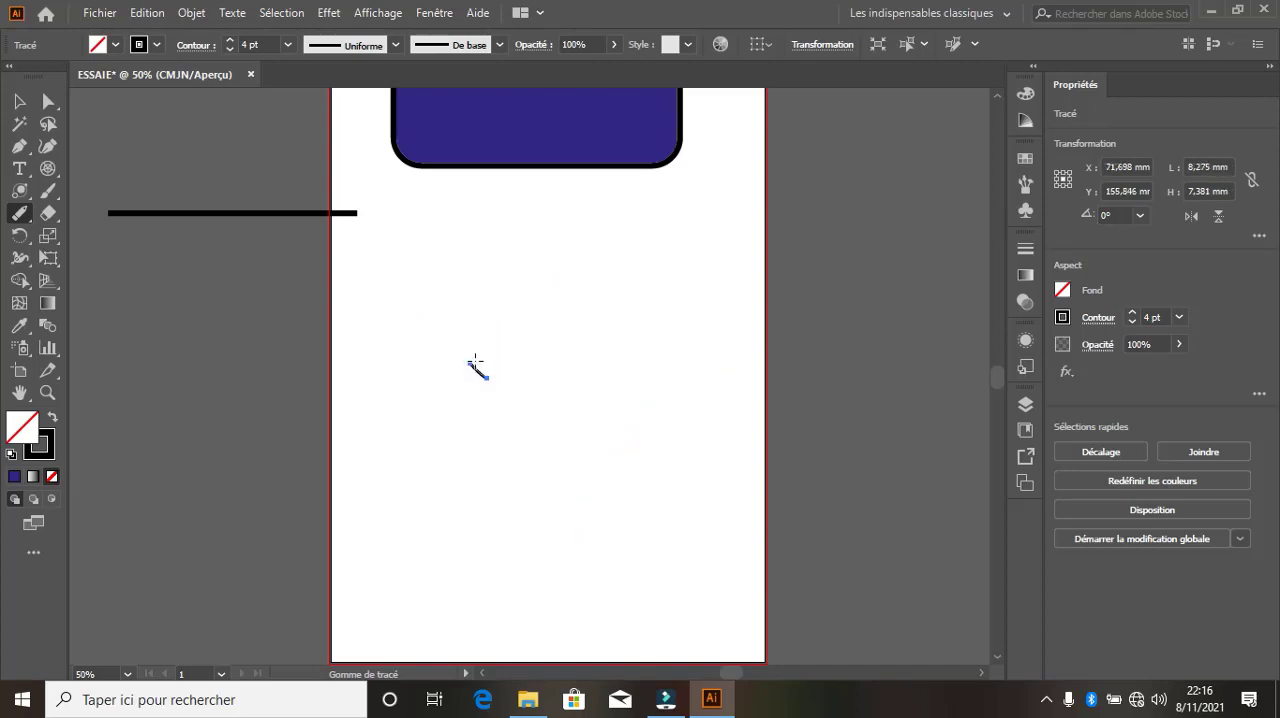
{"action": "key", "text": "ctrl+z"}
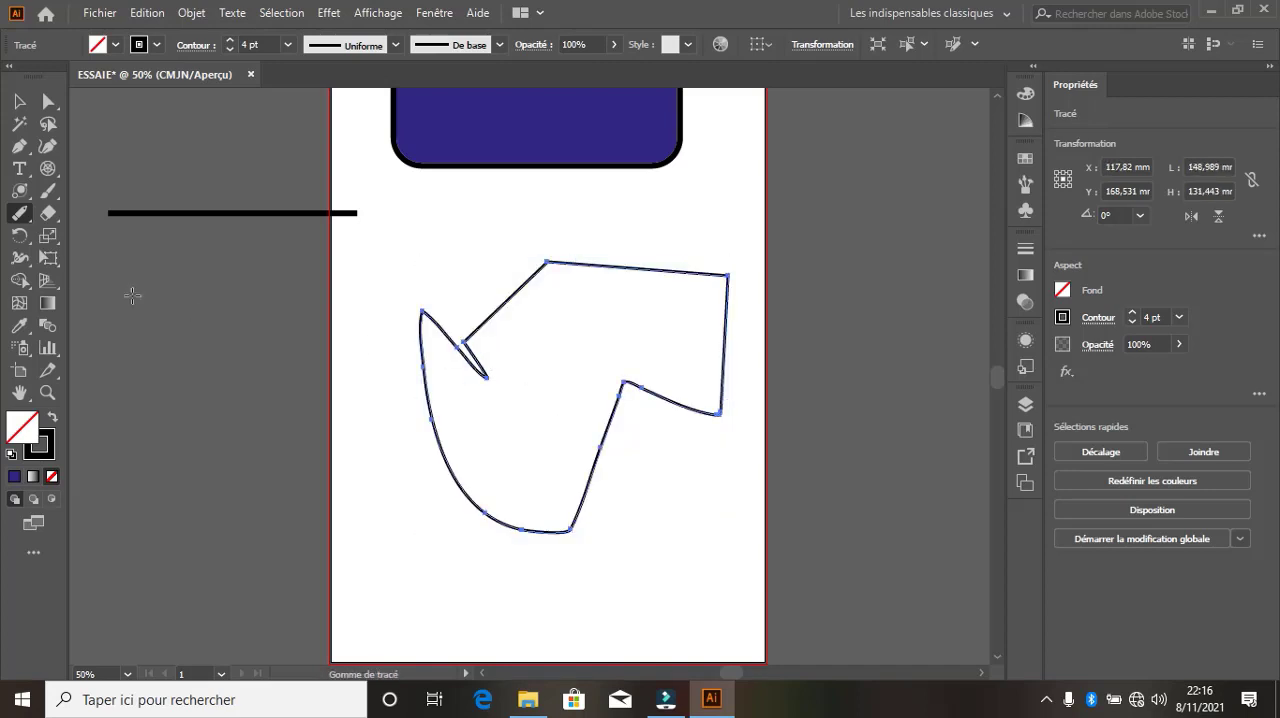
Try the Join tool (Jonction) across the closed path's upper-left notch, and deselect the path
{"action": "left_click", "coordinate": [27, 222]}
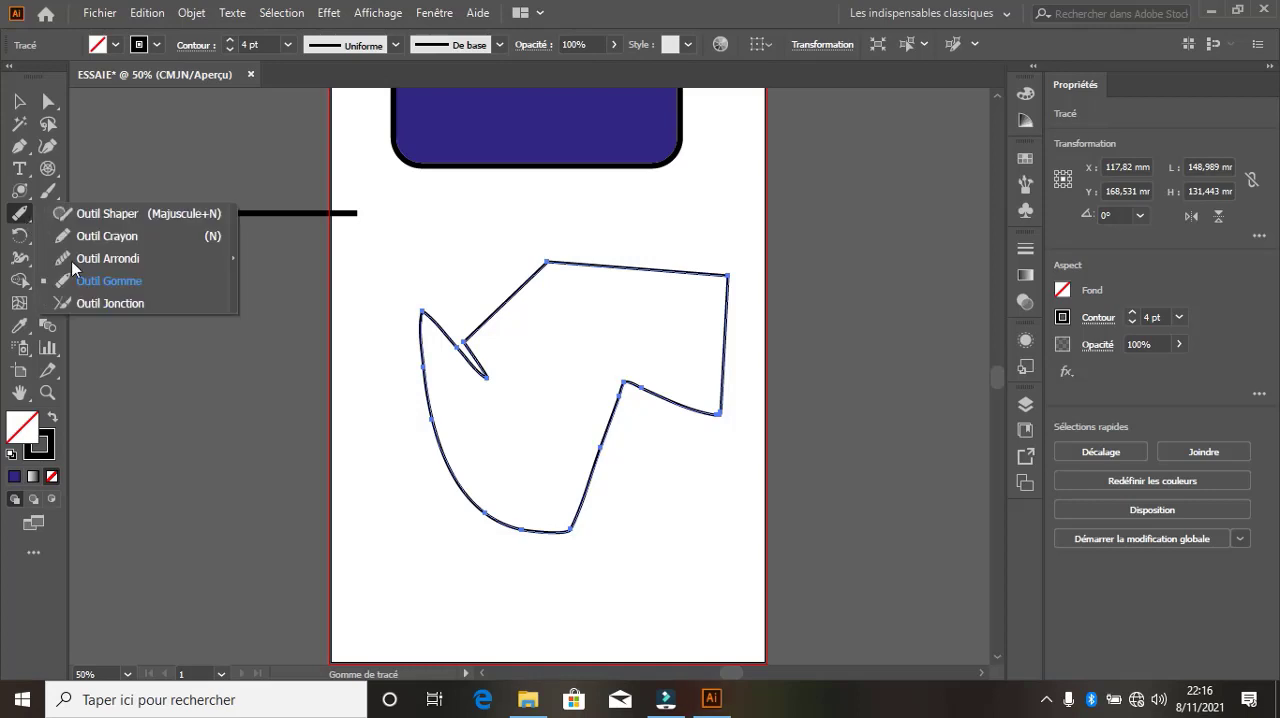
{"action": "left_click", "coordinate": [110, 303]}
{"action": "mouse_move", "coordinate": [386, 263]}
{"action": "left_mouse_down"}
{"action": "mouse_move", "coordinate": [531, 383]}
{"action": "mouse_move", "coordinate": [511, 379]}
{"action": "left_mouse_up"}
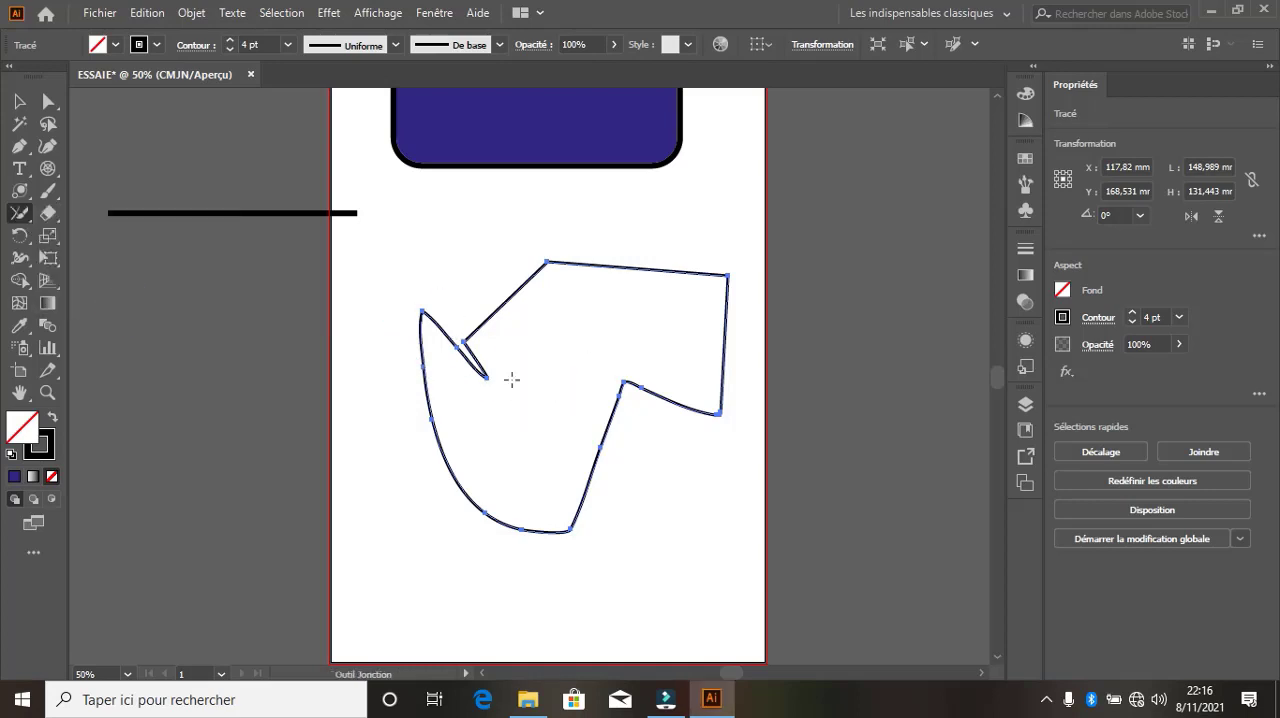
{"action": "left_click", "coordinate": [283, 231]}
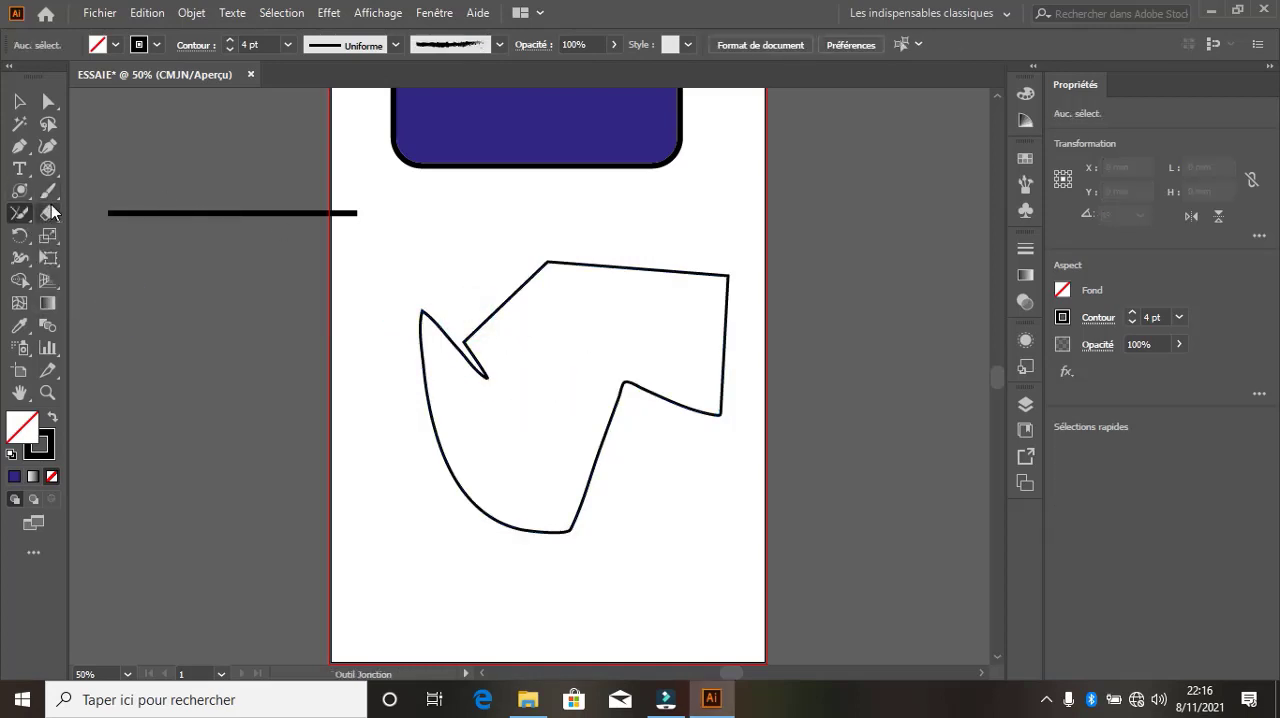
Cut the closed path on both sides of its upper-left notch with the Scissors tool (Ciseaux)
{"action": "left_click", "coordinate": [50, 212]}
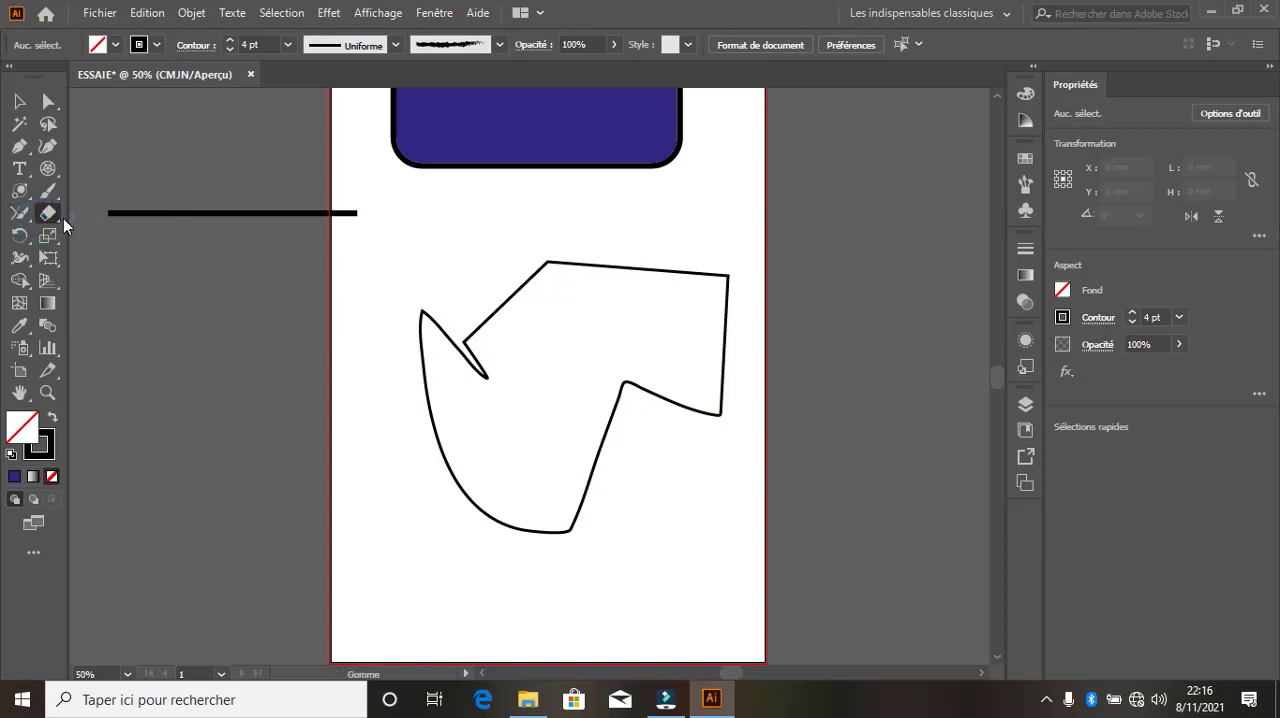
{"action": "left_click", "coordinate": [62, 218]}
{"action": "left_click", "coordinate": [53, 218]}
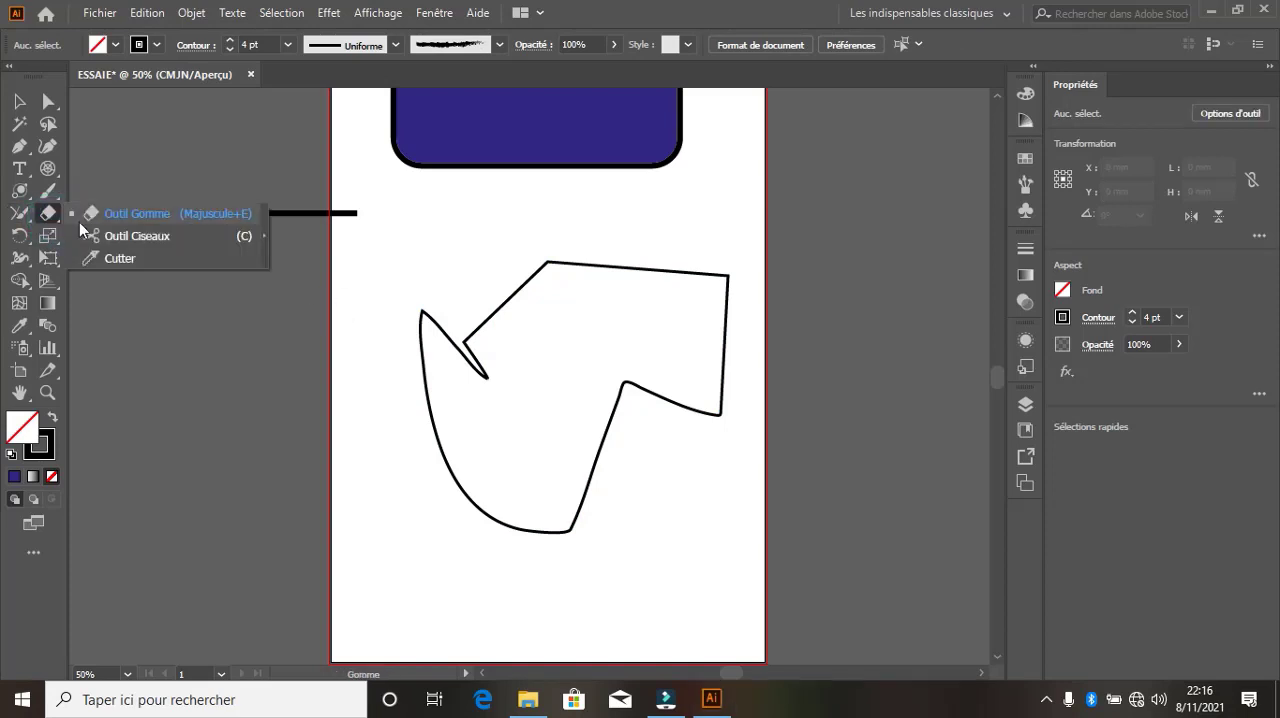
{"action": "left_click", "coordinate": [150, 239]}
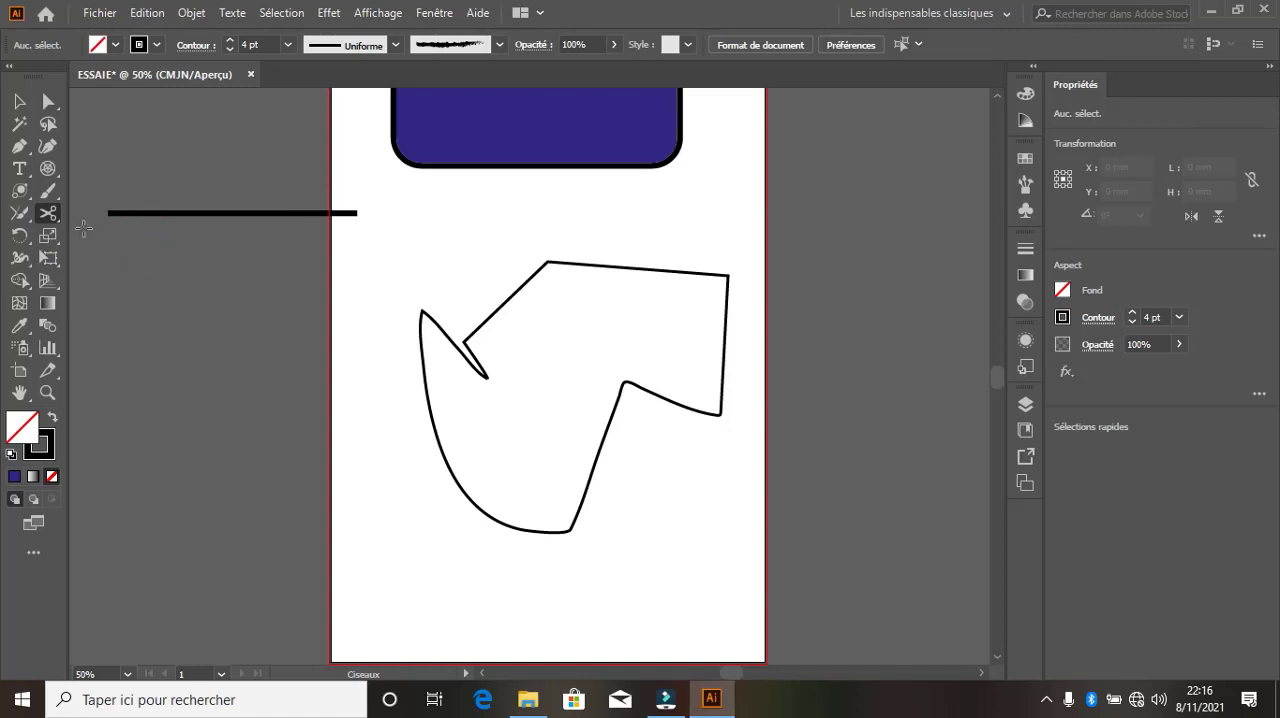
{"action": "left_click", "coordinate": [430, 328]}
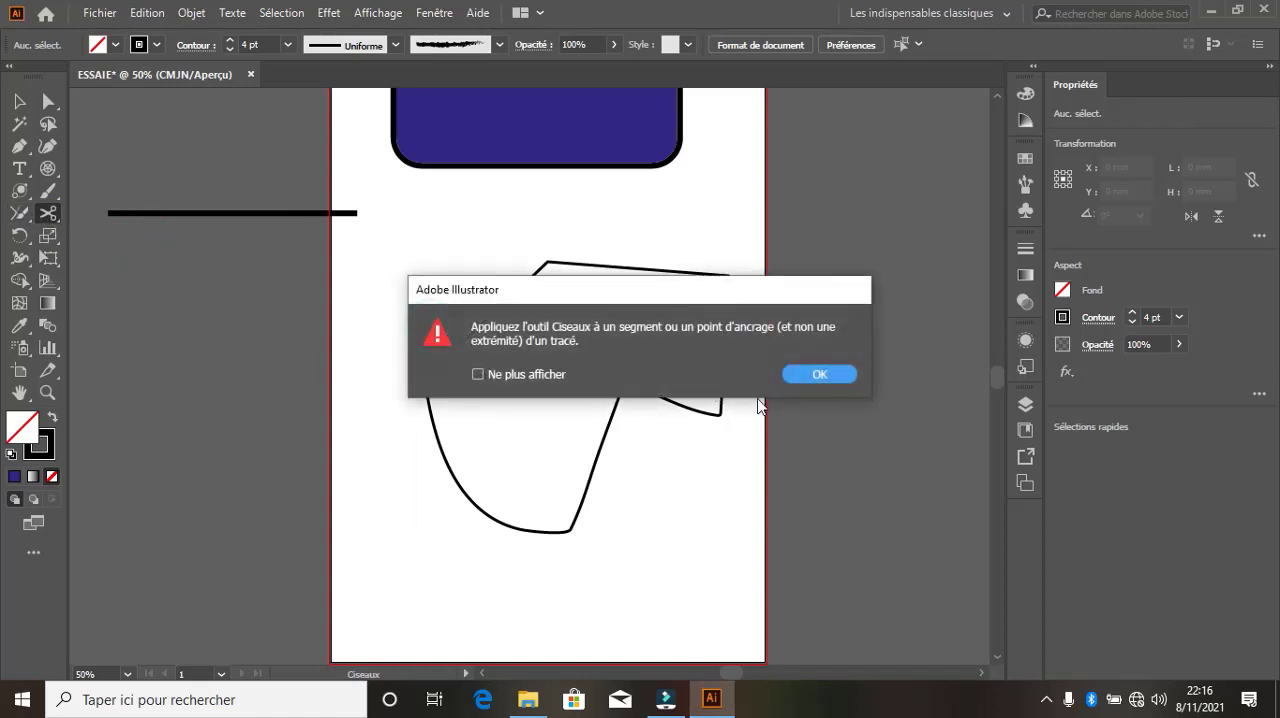
{"action": "left_click", "coordinate": [820, 374]}
{"action": "left_click", "coordinate": [440, 329]}
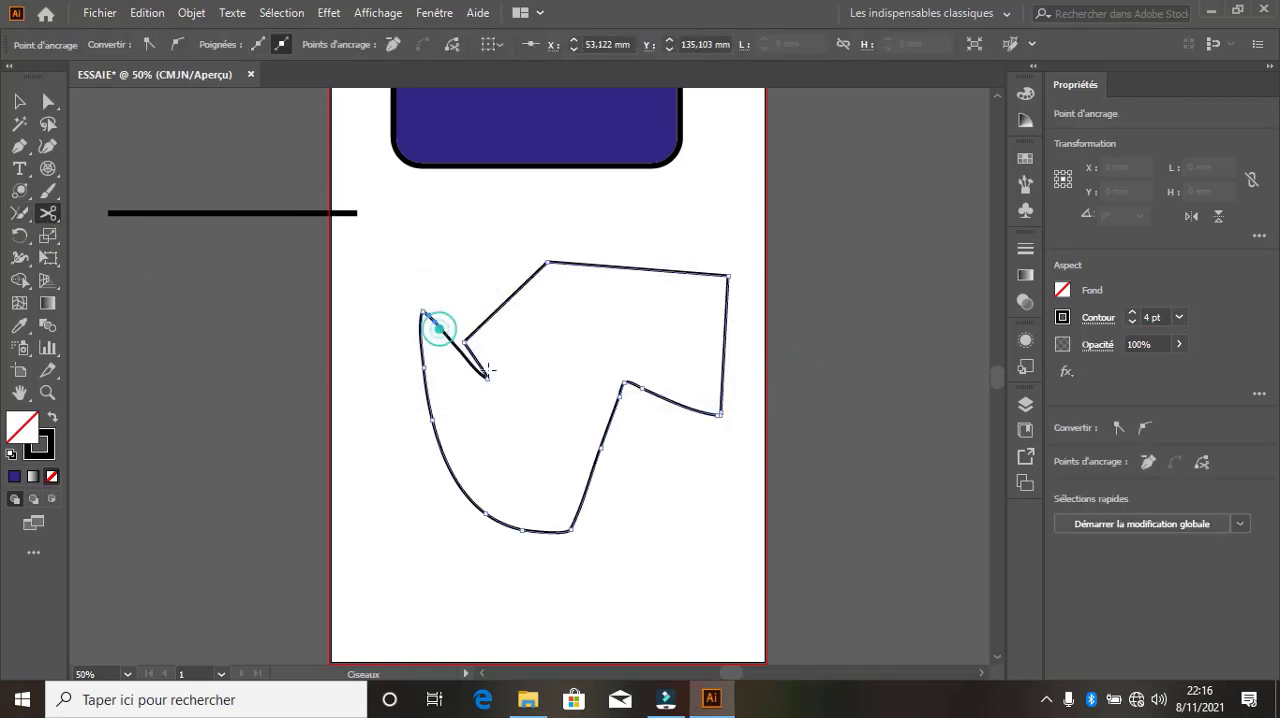
{"action": "left_click", "coordinate": [467, 347]}
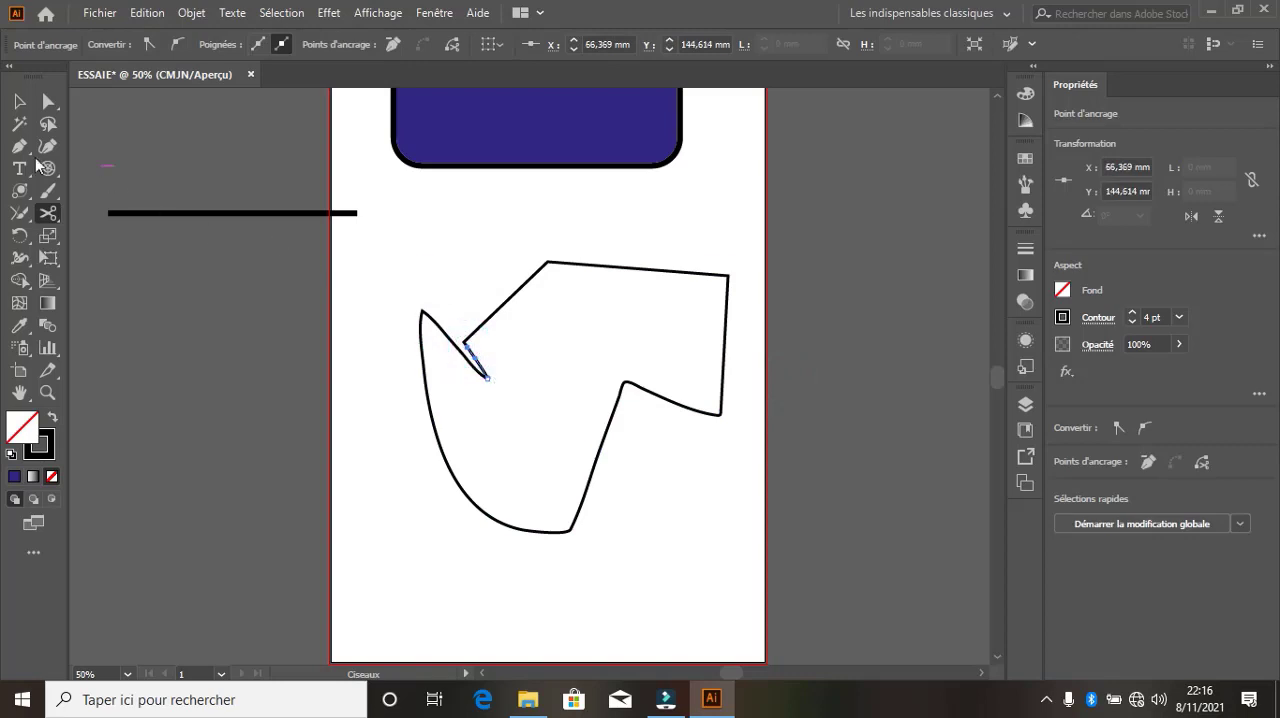
Displace the small cut notch segment, and move the large piece of the path about 76 mm right and 31 mm up
{"action": "left_click", "coordinate": [19, 101]}
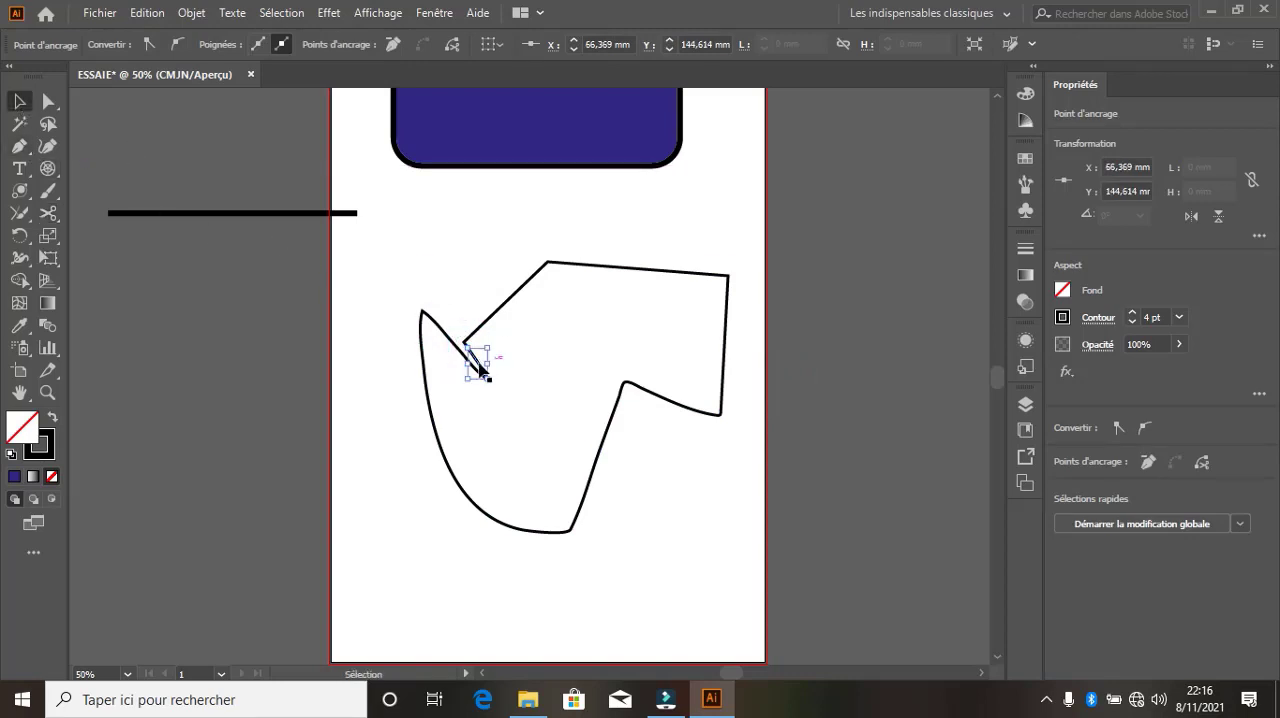
{"action": "left_click_drag", "start_coordinate": [477, 361], "coordinate": [433, 267]}
{"action": "left_click_drag", "start_coordinate": [503, 306], "coordinate": [663, 241]}
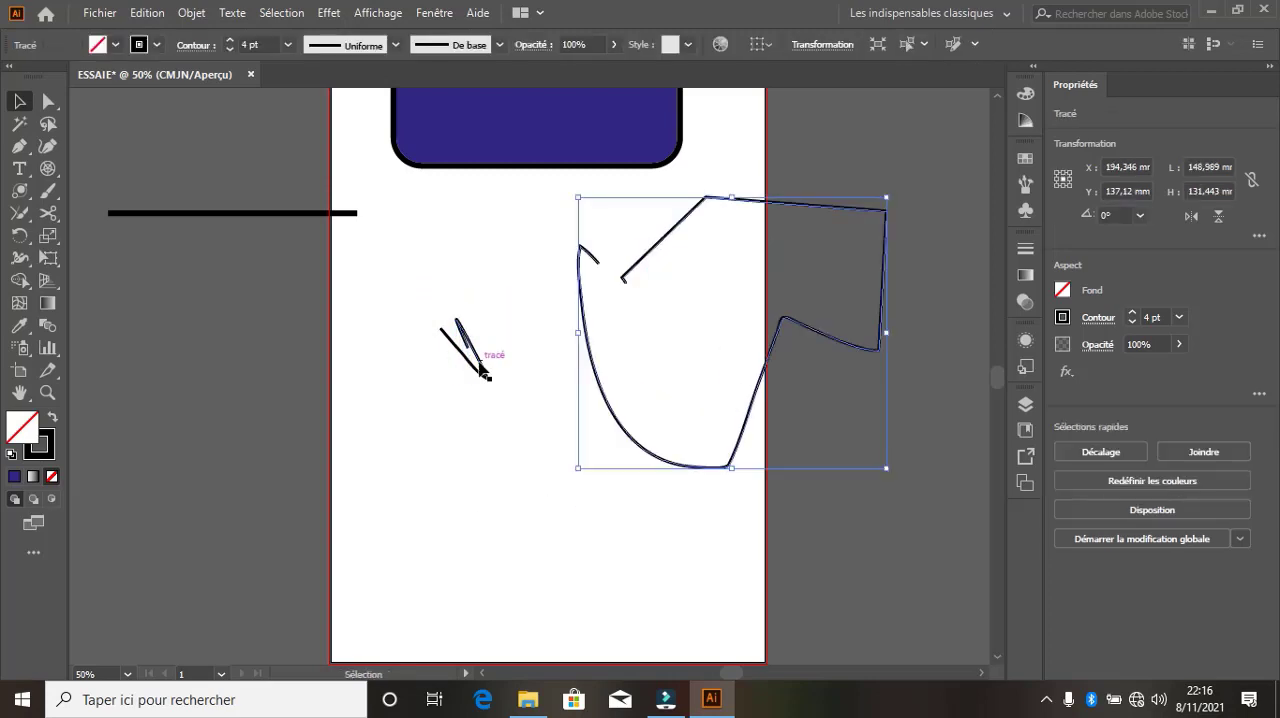
Join the two open ends at the large piece's upper-left gap with the Join tool (Jonction)
{"action": "left_click", "coordinate": [19, 212]}
{"action": "left_click", "coordinate": [104, 302]}
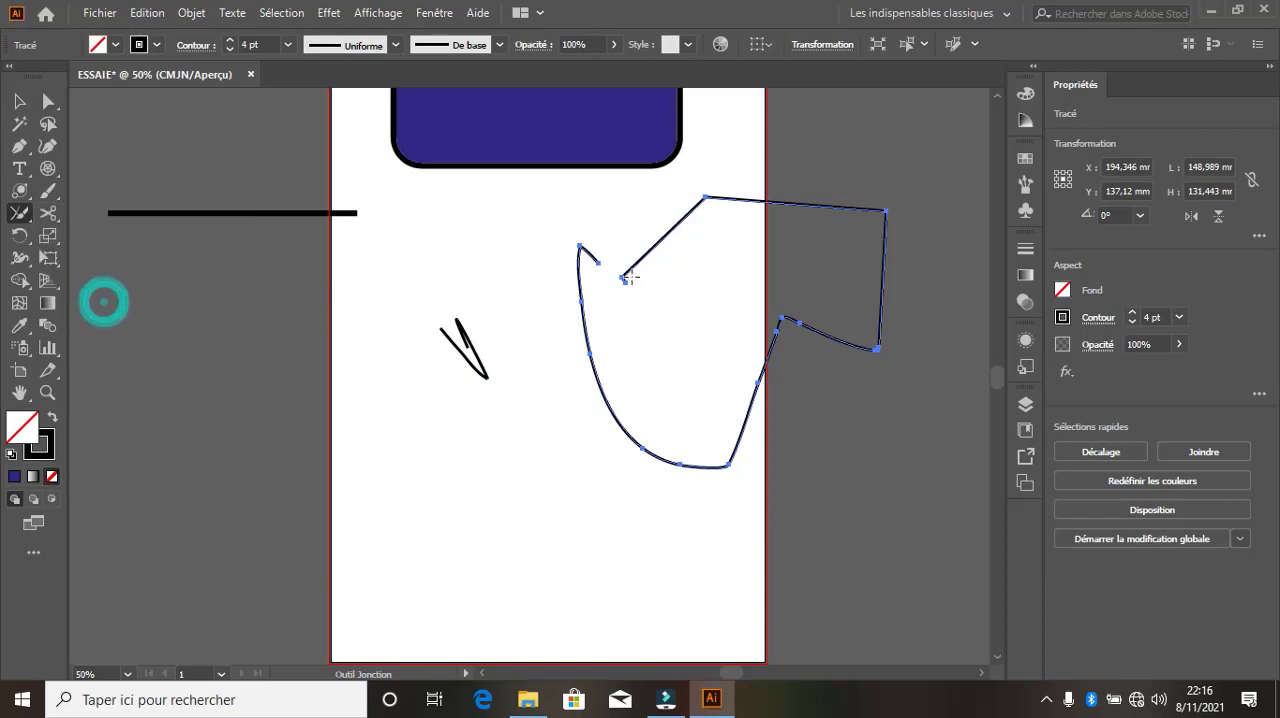
{"action": "mouse_move", "coordinate": [597, 262]}
{"action": "left_mouse_down"}
{"action": "mouse_move", "coordinate": [627, 285]}
{"action": "mouse_move", "coordinate": [612, 270]}
{"action": "left_mouse_up"}
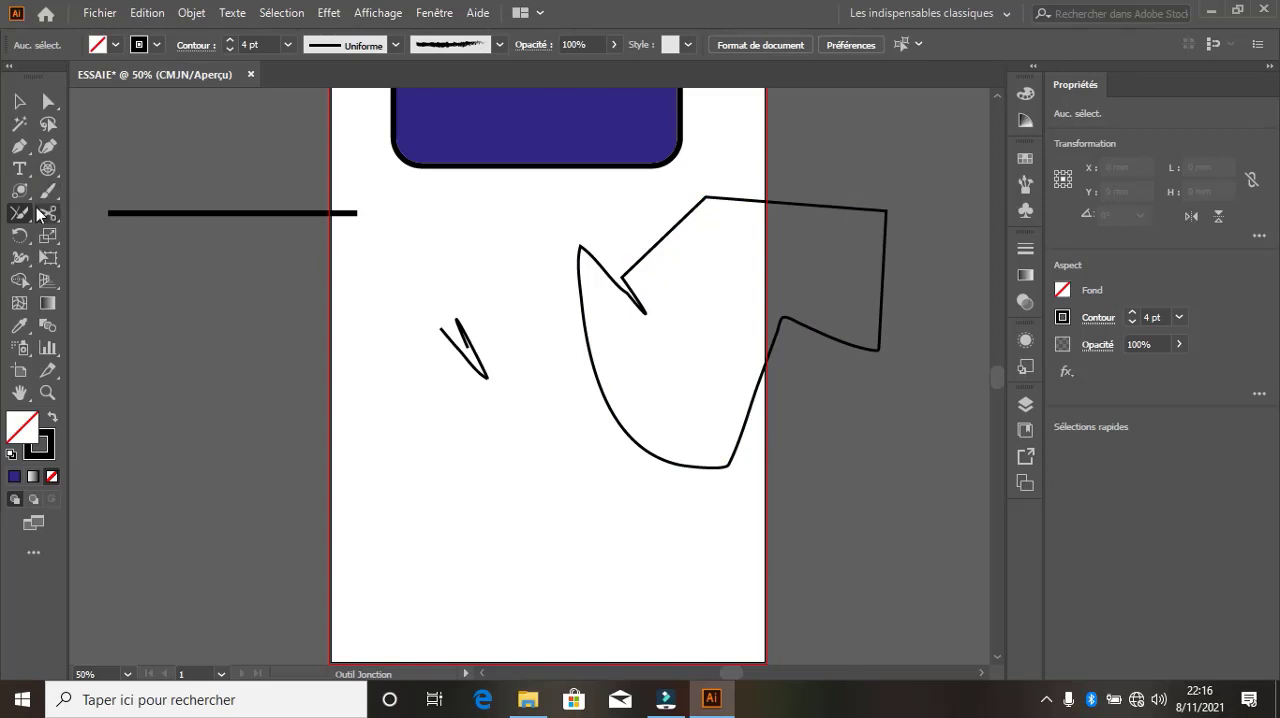
Try the Shaper tool by drawing a narrow upright ellipse over the large path's notch and scribbling across the shapes, and undo both strokes
{"action": "left_click_drag", "start_coordinate": [27, 224], "coordinate": [110, 206]}
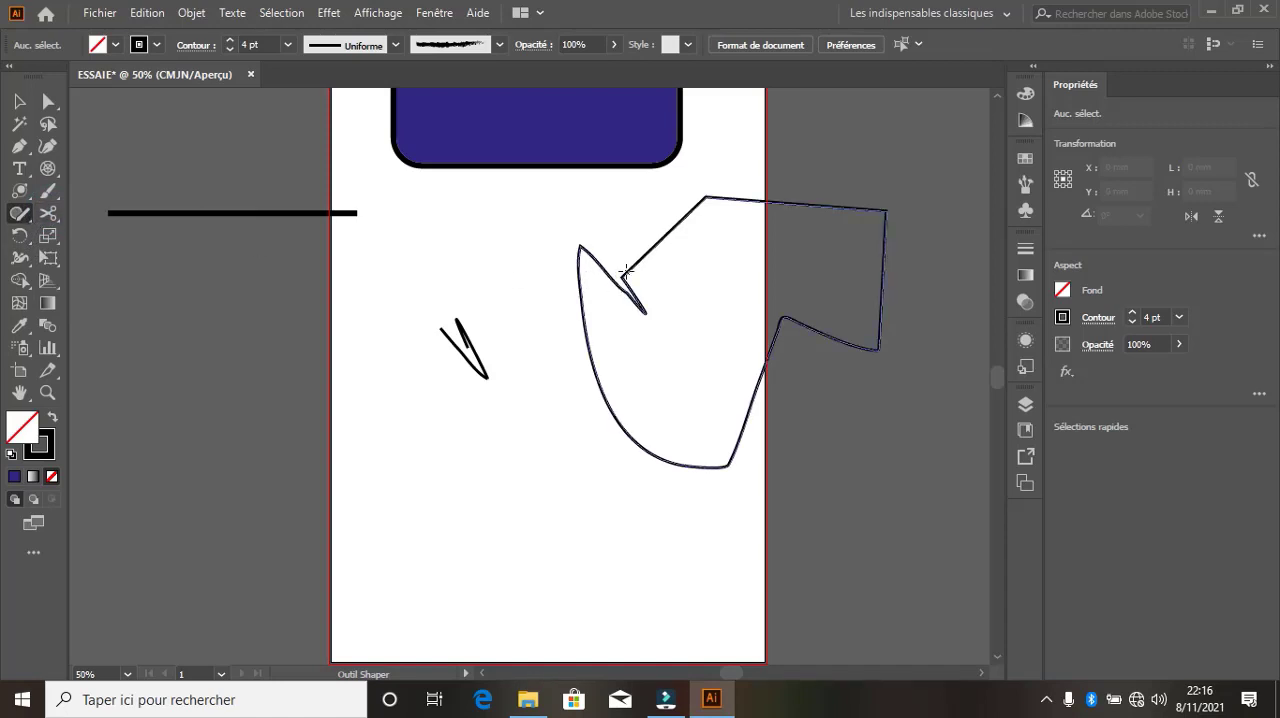
{"action": "mouse_move", "coordinate": [620, 272]}
{"action": "left_mouse_down"}
{"action": "mouse_move", "coordinate": [619, 364]}
{"action": "mouse_move", "coordinate": [656, 318]}
{"action": "mouse_move", "coordinate": [640, 268]}
{"action": "left_mouse_up"}
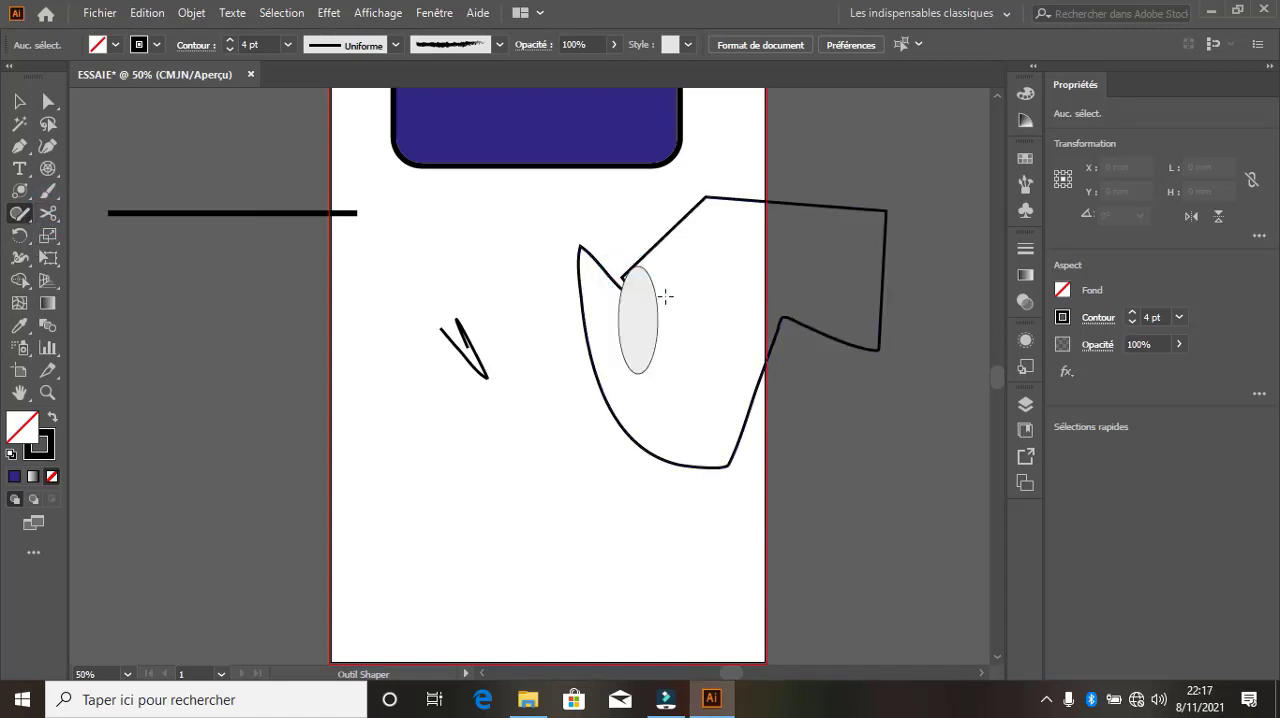
{"action": "mouse_move", "coordinate": [722, 295]}
{"action": "left_mouse_down"}
{"action": "mouse_move", "coordinate": [666, 331]}
{"action": "mouse_move", "coordinate": [718, 381]}
{"action": "mouse_move", "coordinate": [667, 291]}
{"action": "mouse_move", "coordinate": [575, 399]}
{"action": "mouse_move", "coordinate": [700, 392]}
{"action": "left_mouse_up"}
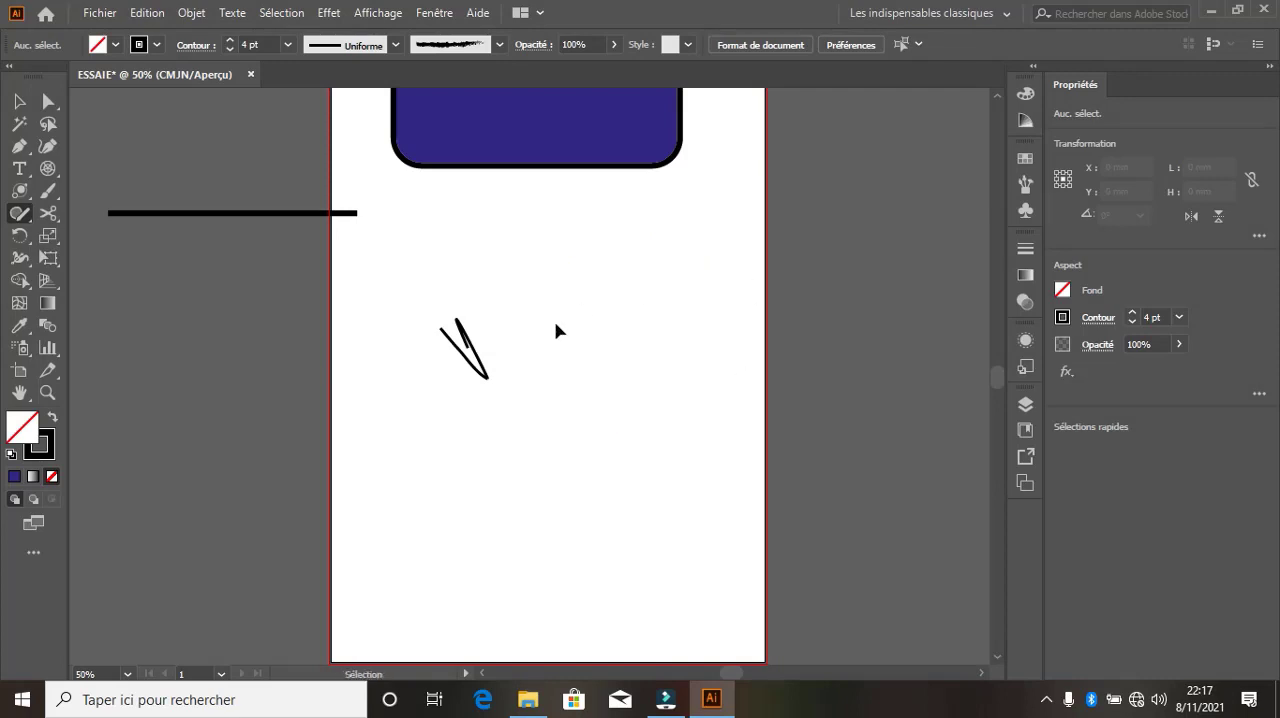
{"action": "key", "text": "ctrl+z"}
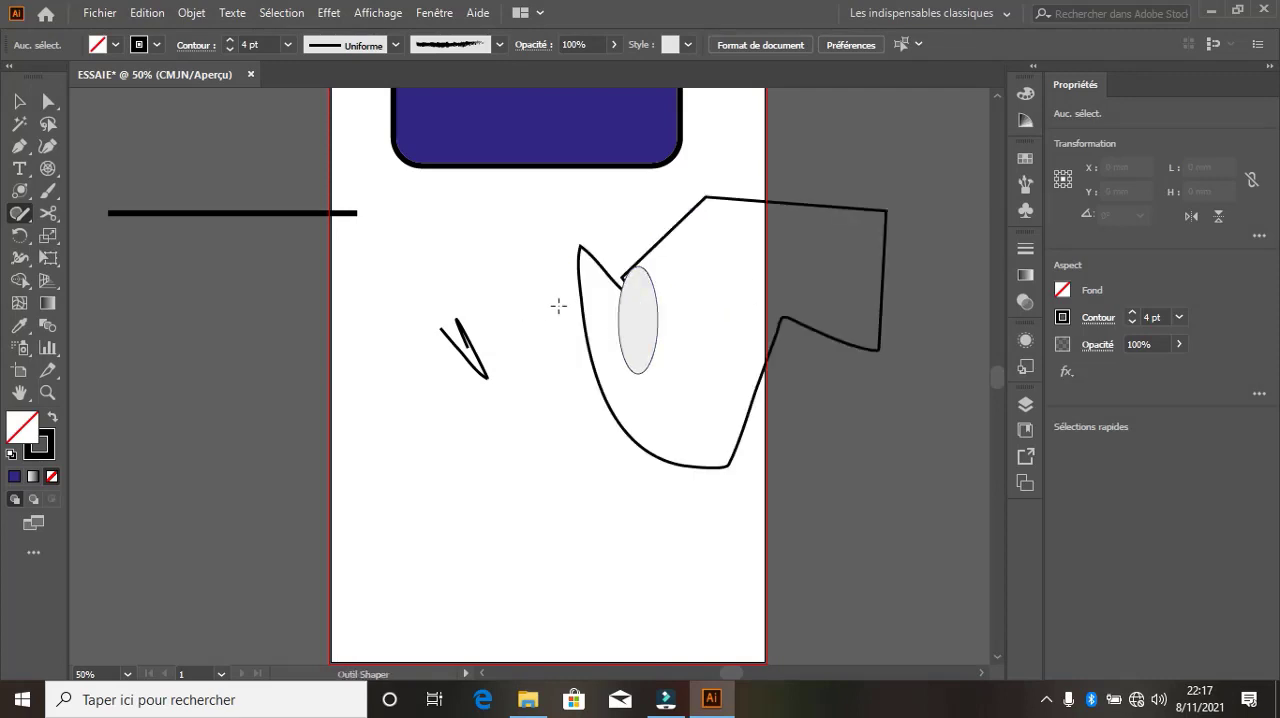
{"action": "key", "text": "ctrl+z"}
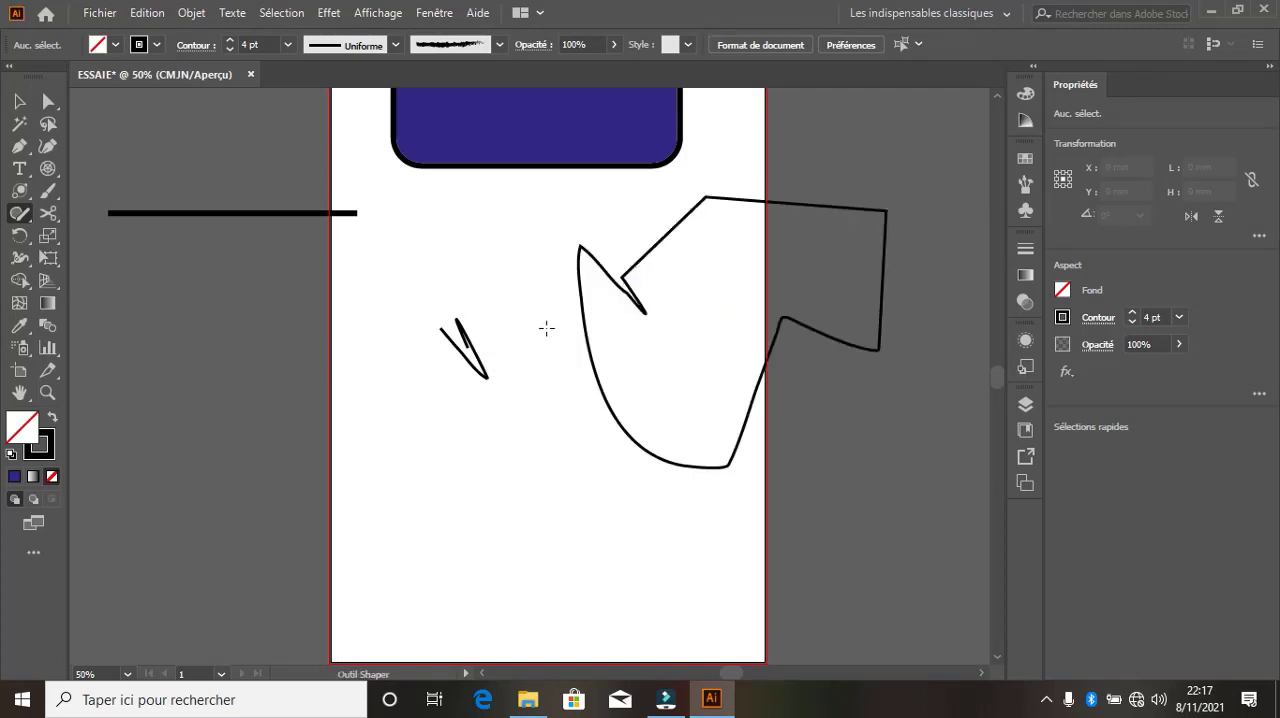
Erase parts of the large path around its upper-left tip, left side and notch with the Eraser tool (Gomme)
{"action": "left_click", "coordinate": [48, 216]}
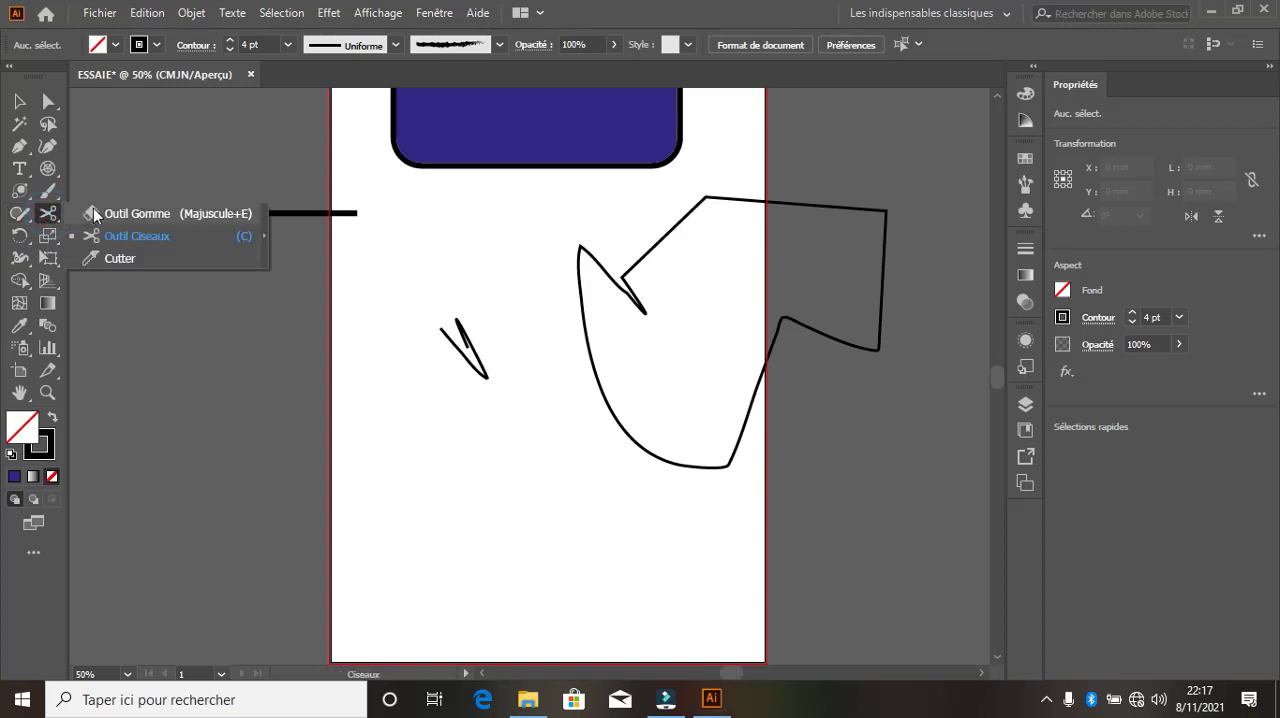
{"action": "left_click", "coordinate": [93, 208]}
{"action": "left_click_drag", "start_coordinate": [606, 273], "coordinate": [594, 252]}
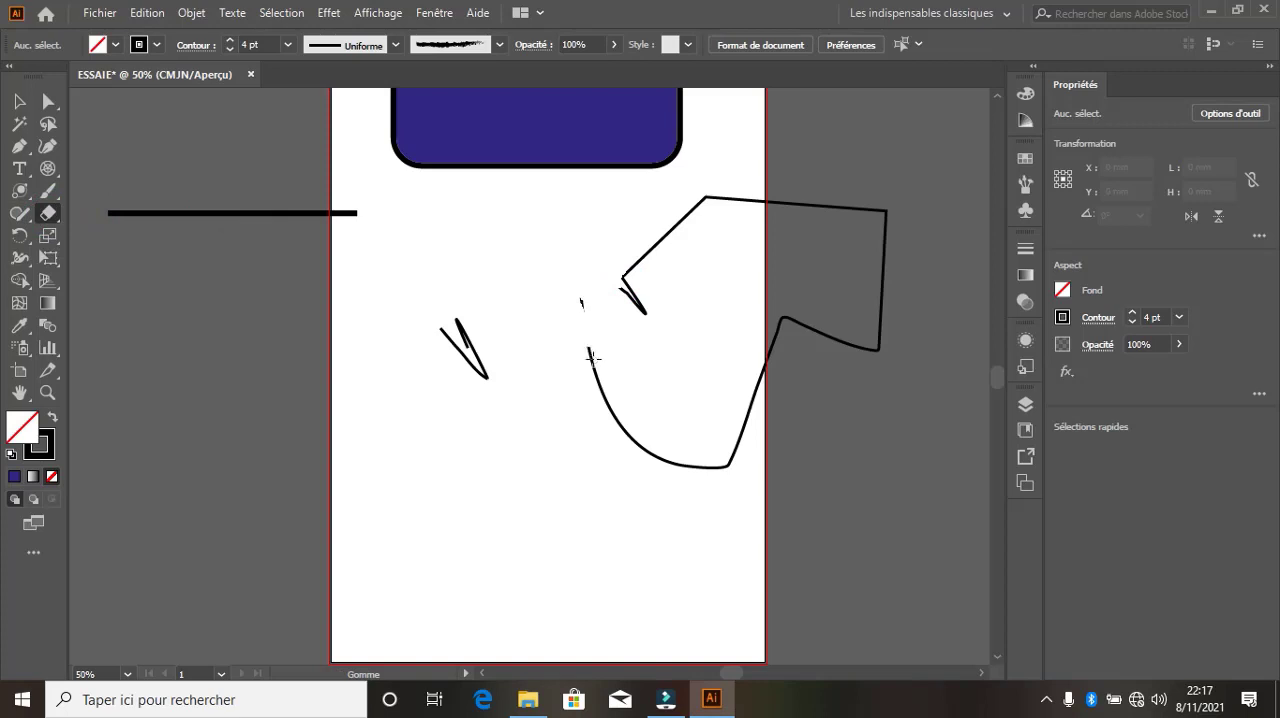
{"action": "left_click_drag", "start_coordinate": [586, 321], "coordinate": [602, 364]}
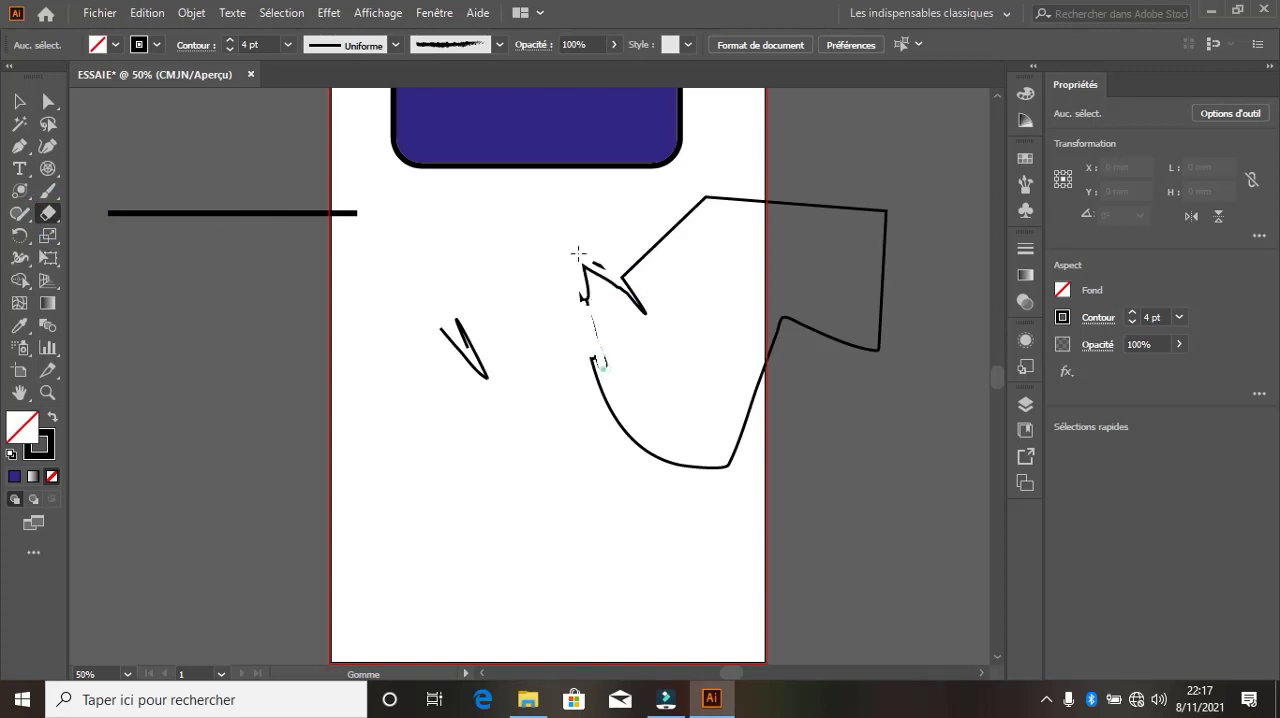
{"action": "mouse_move", "coordinate": [578, 253]}
{"action": "left_mouse_down"}
{"action": "mouse_move", "coordinate": [601, 342]}
{"action": "mouse_move", "coordinate": [610, 313]}
{"action": "mouse_move", "coordinate": [601, 339]}
{"action": "mouse_move", "coordinate": [646, 295]}
{"action": "mouse_move", "coordinate": [629, 230]}
{"action": "mouse_move", "coordinate": [638, 300]}
{"action": "mouse_move", "coordinate": [590, 370]}
{"action": "left_mouse_up"}
Cut the large path on its lower-left curve and on its slanted lower-right side with the Scissors tool (Ciseaux)
{"action": "left_click", "coordinate": [54, 222]}
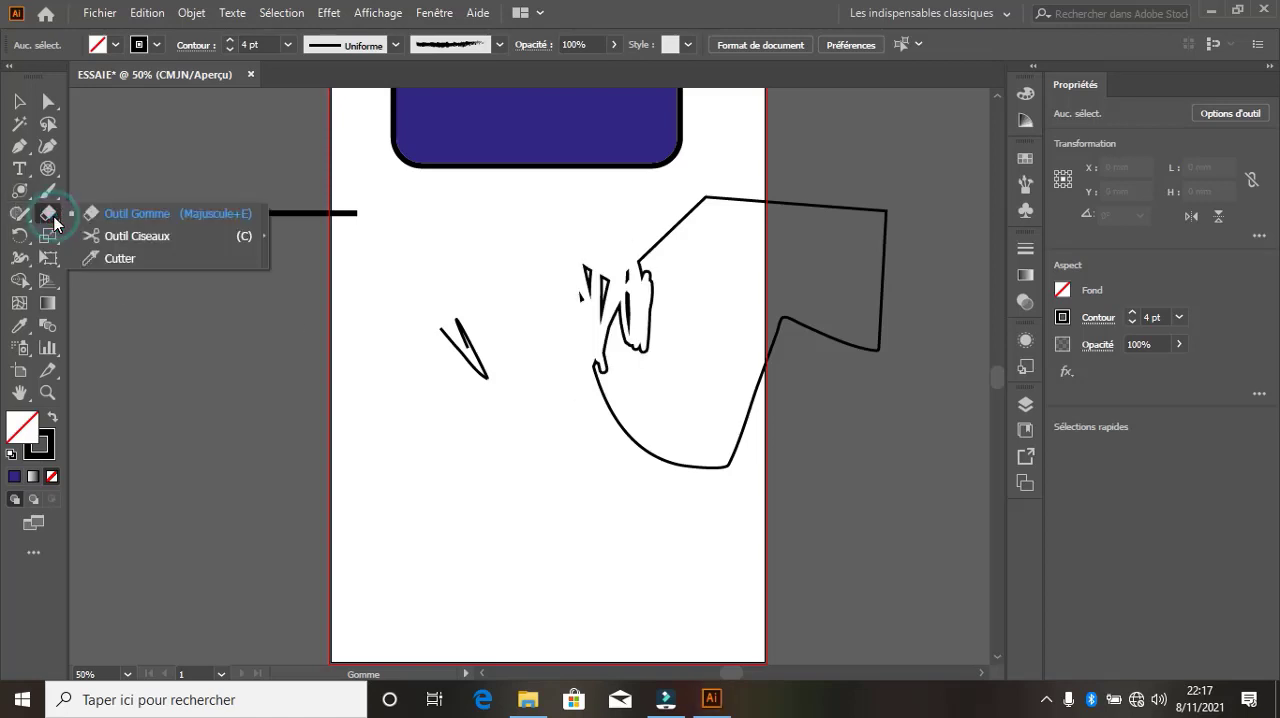
{"action": "left_click", "coordinate": [146, 238]}
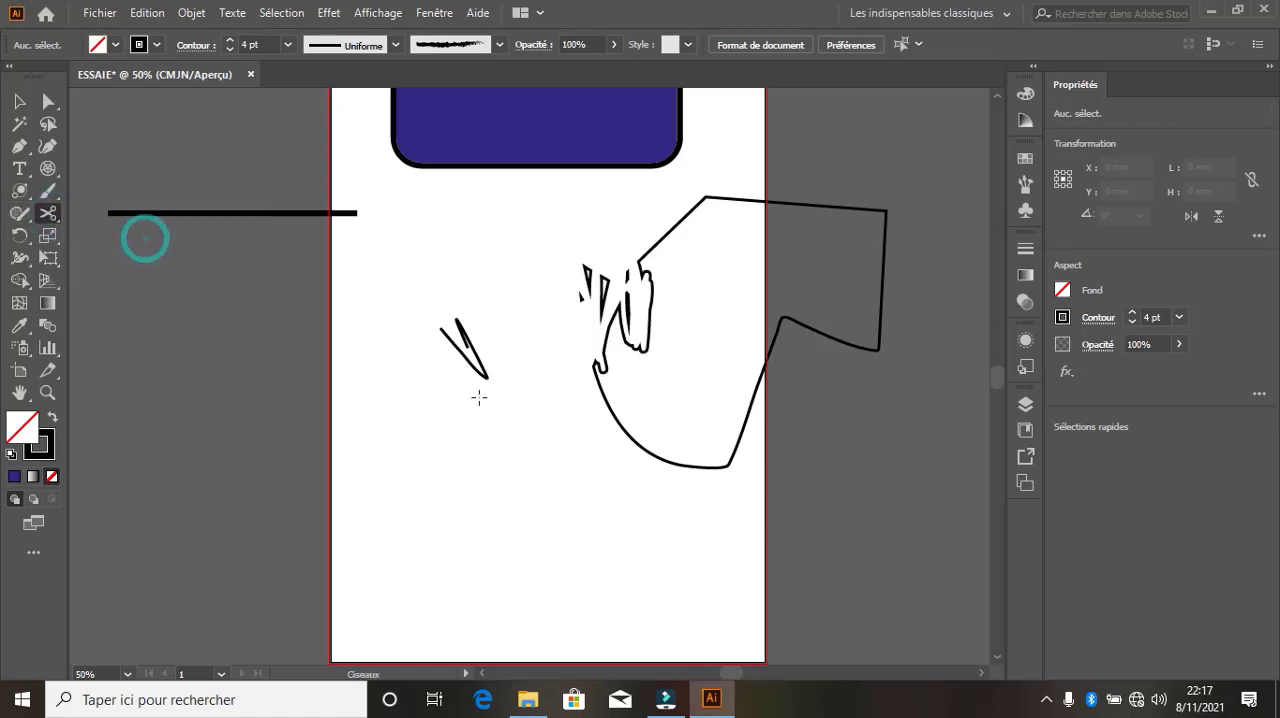
{"action": "left_click", "coordinate": [611, 412]}
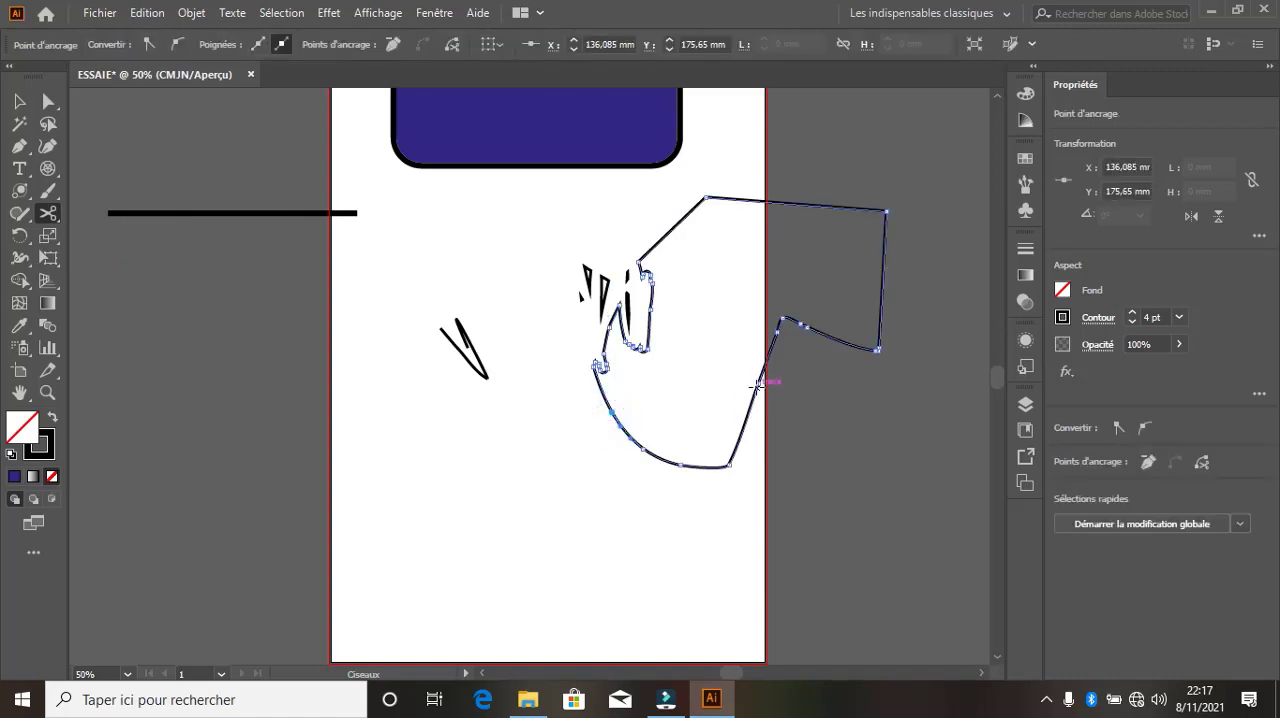
{"action": "left_click", "coordinate": [757, 383]}
Pull the cut-off bottom segment away from the path, and delete it and all the remaining pieces below the blue rectangle
{"action": "left_click", "coordinate": [18, 106]}
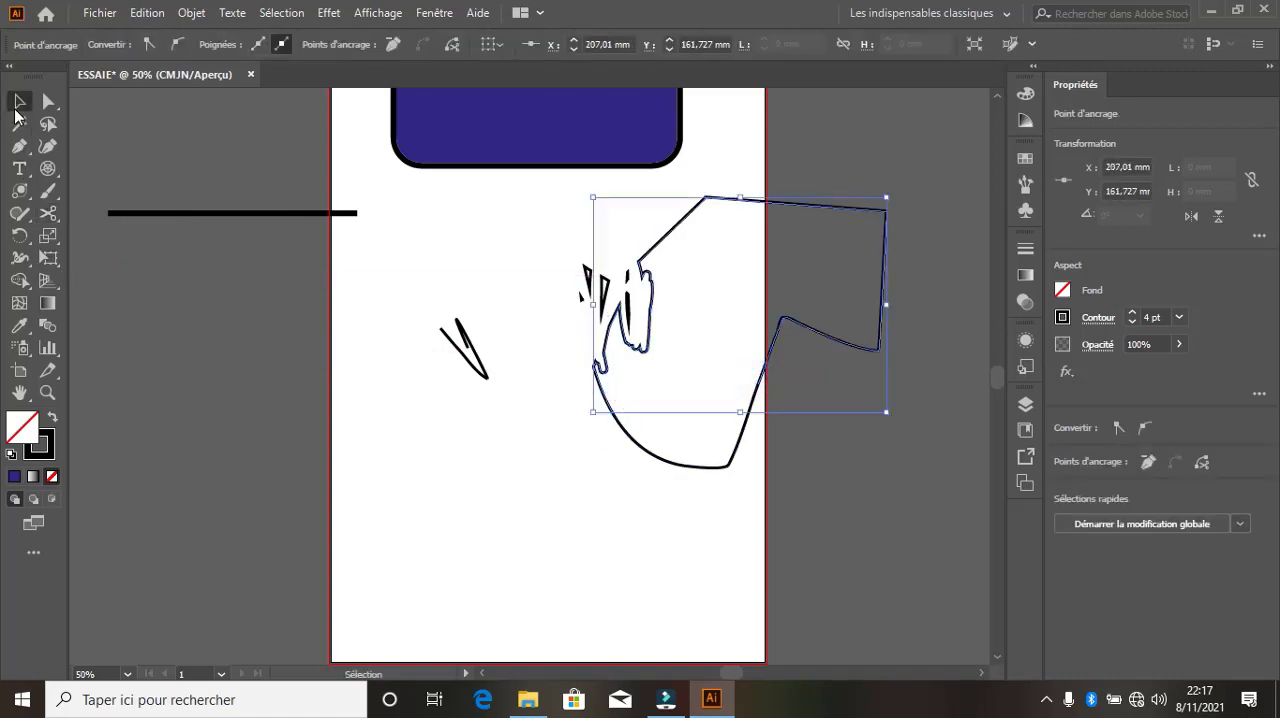
{"action": "left_click", "coordinate": [675, 464]}
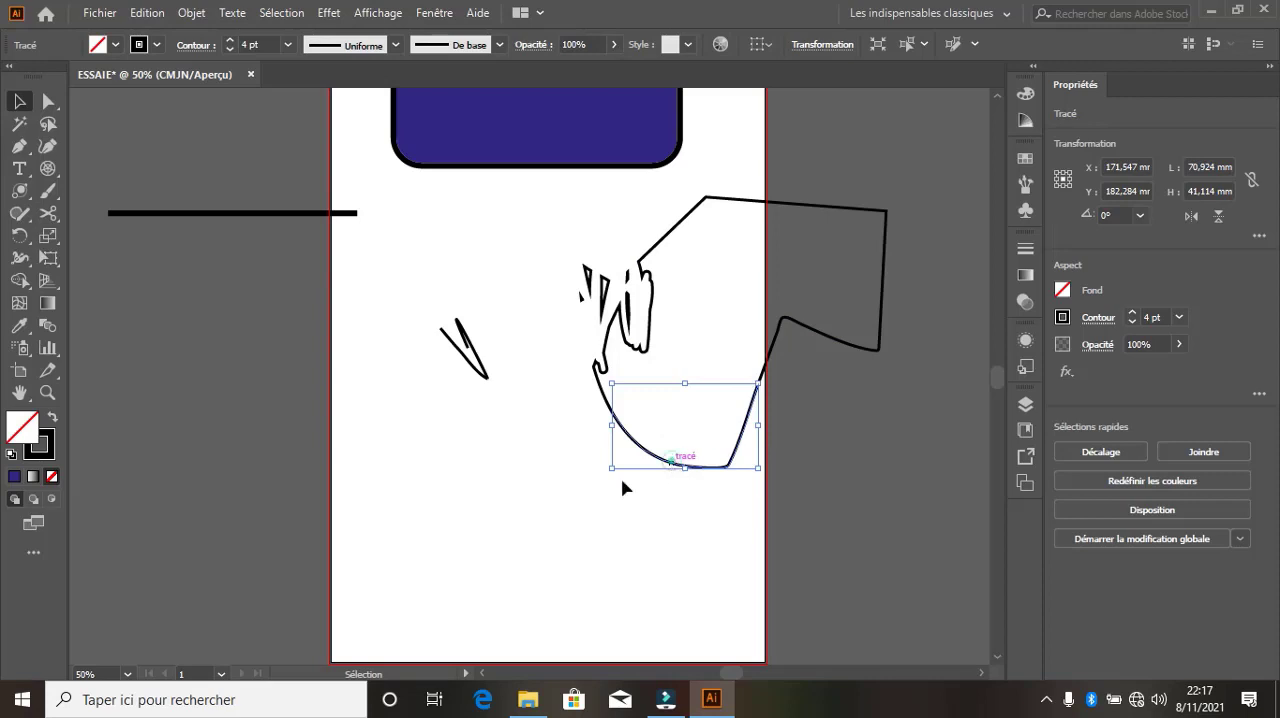
{"action": "left_click_drag", "start_coordinate": [692, 464], "coordinate": [528, 550]}
{"action": "key", "text": "Delete"}
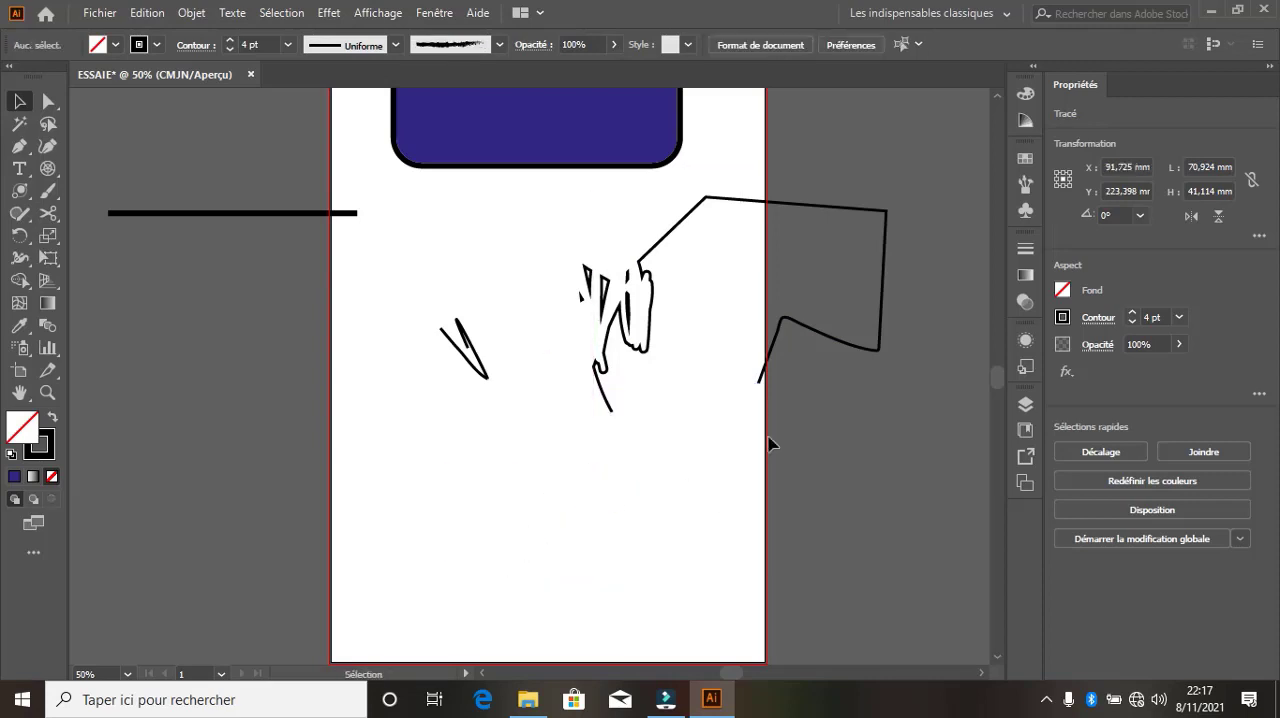
{"action": "left_click_drag", "start_coordinate": [863, 460], "coordinate": [439, 220]}
{"action": "key", "text": "Delete"}
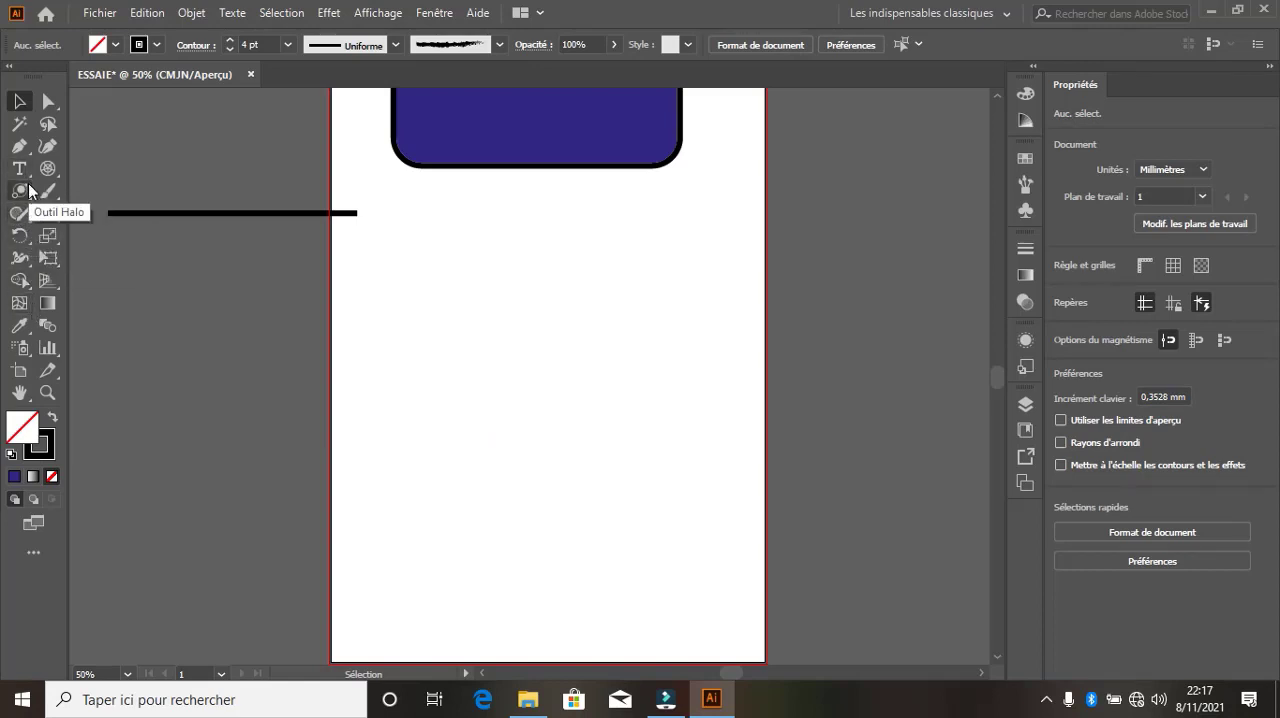
Draw a circle about 113 mm in diameter below the blue rectangle with the Ellipse tool
{"action": "left_click_drag", "start_coordinate": [19, 191], "coordinate": [56, 228]}
{"action": "left_click_drag", "start_coordinate": [408, 314], "coordinate": [642, 506]}
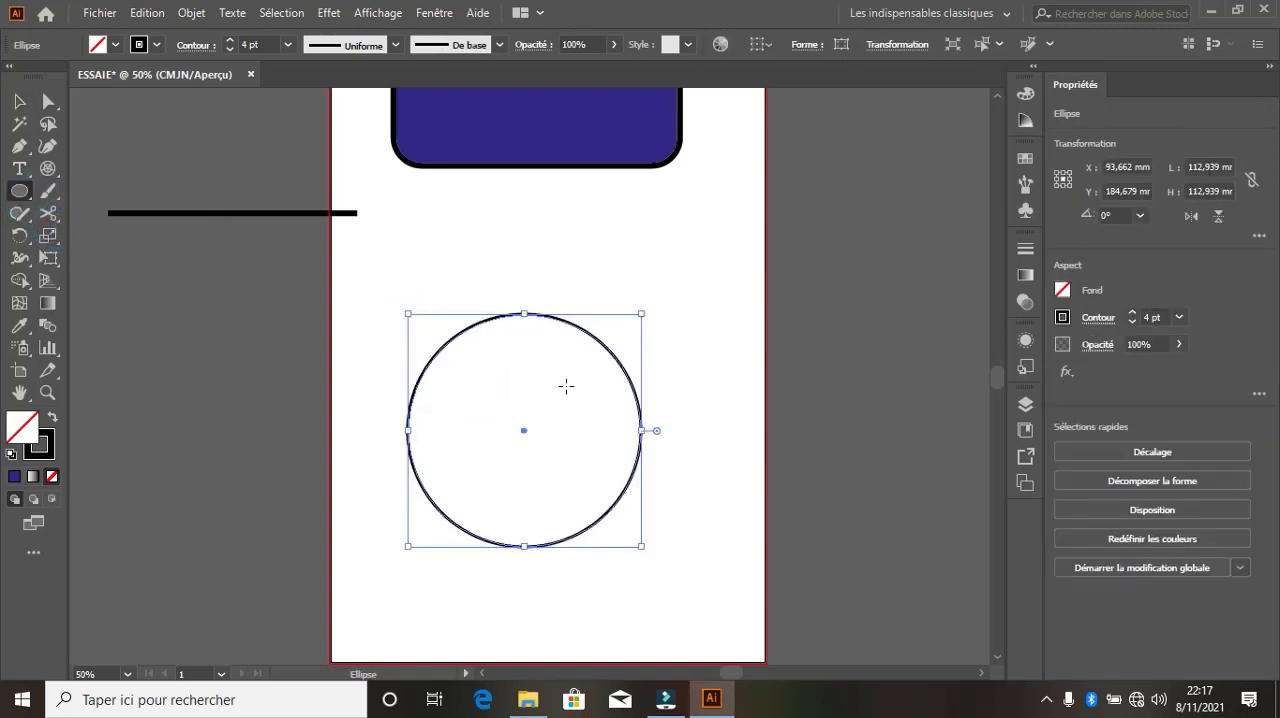
Cut the circle at its right and top anchor points with the Scissors tool (Ciseaux), and pull the quarter arc away to the upper right
{"action": "left_click", "coordinate": [48, 213]}
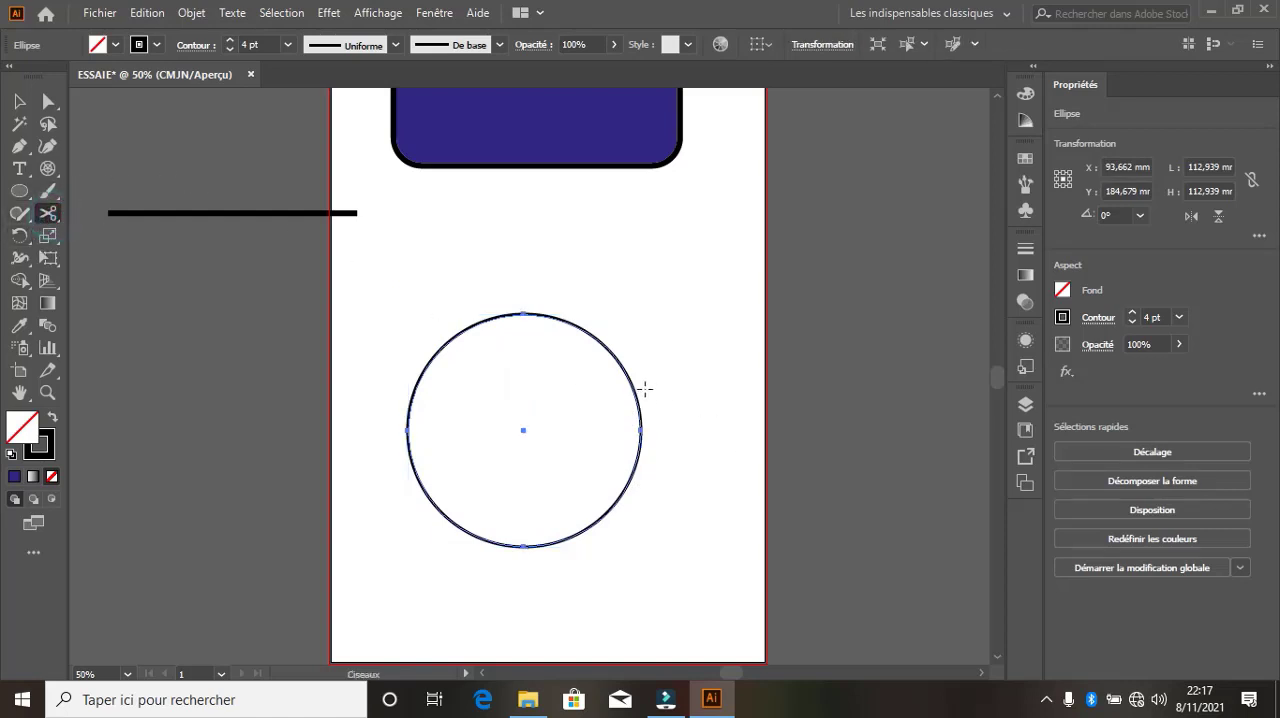
{"action": "left_click", "coordinate": [640, 430]}
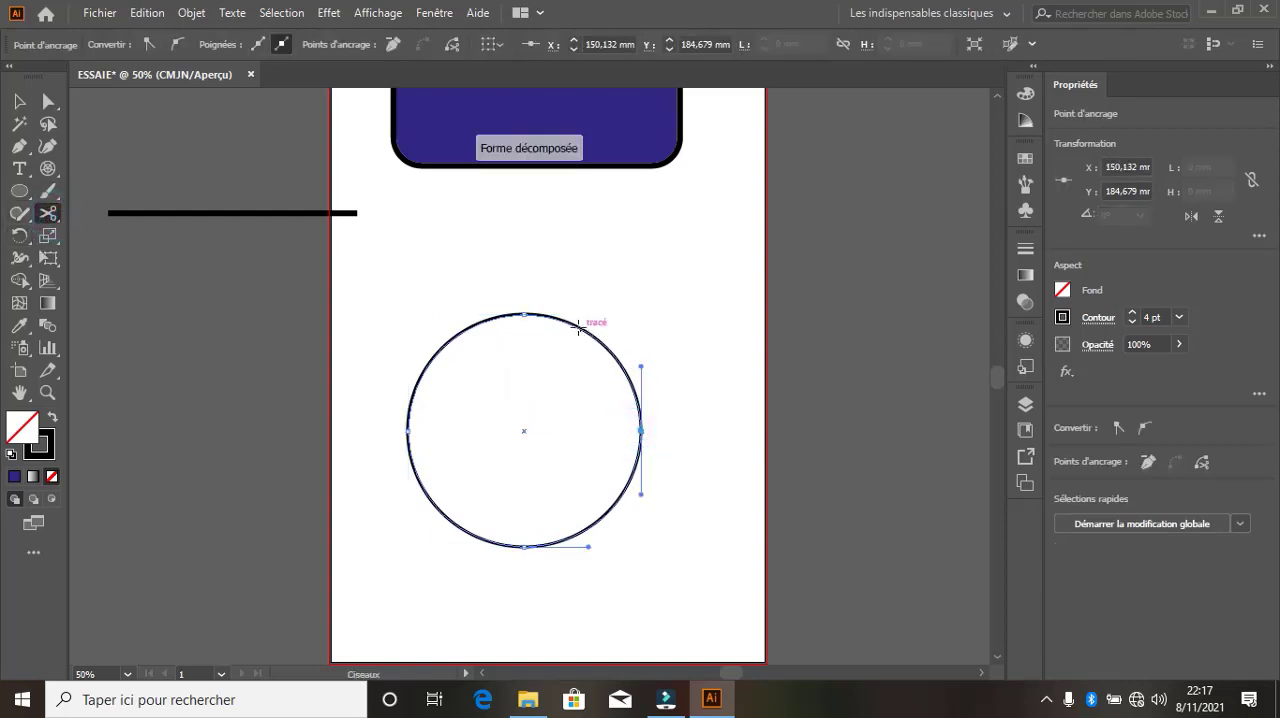
{"action": "left_click", "coordinate": [524, 314]}
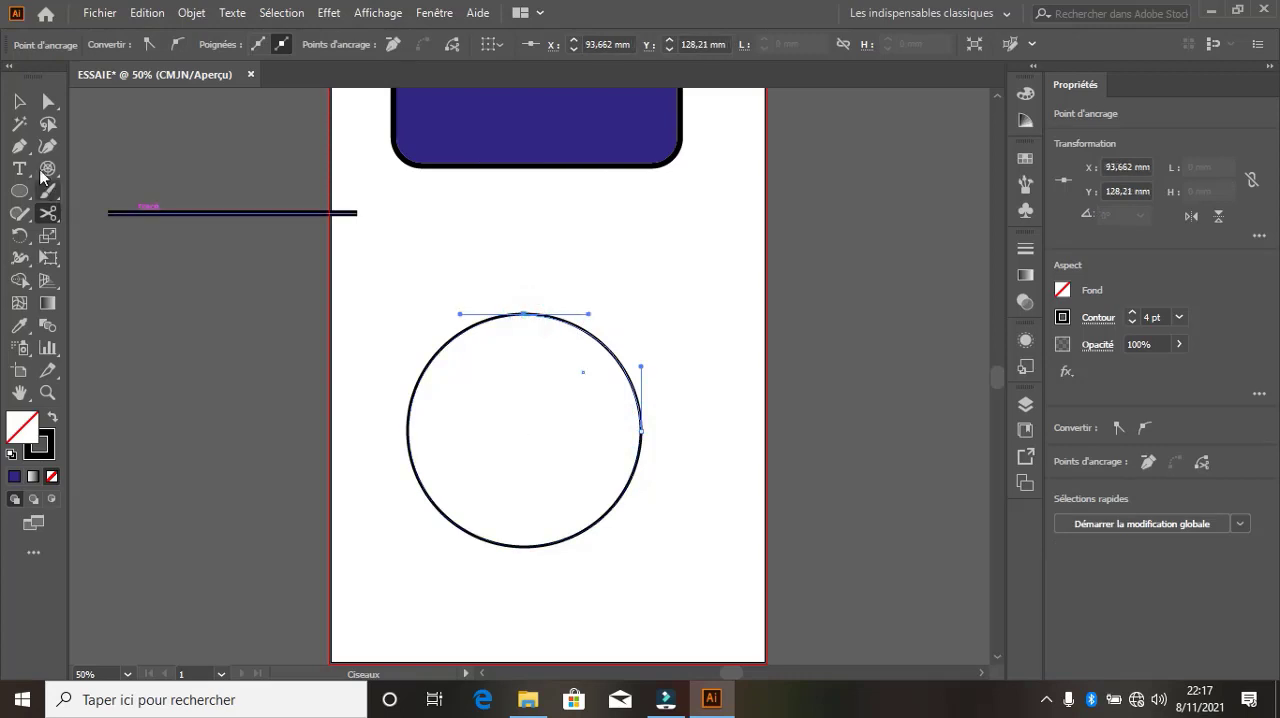
{"action": "left_click", "coordinate": [21, 102]}
{"action": "left_click_drag", "start_coordinate": [632, 380], "coordinate": [793, 279]}
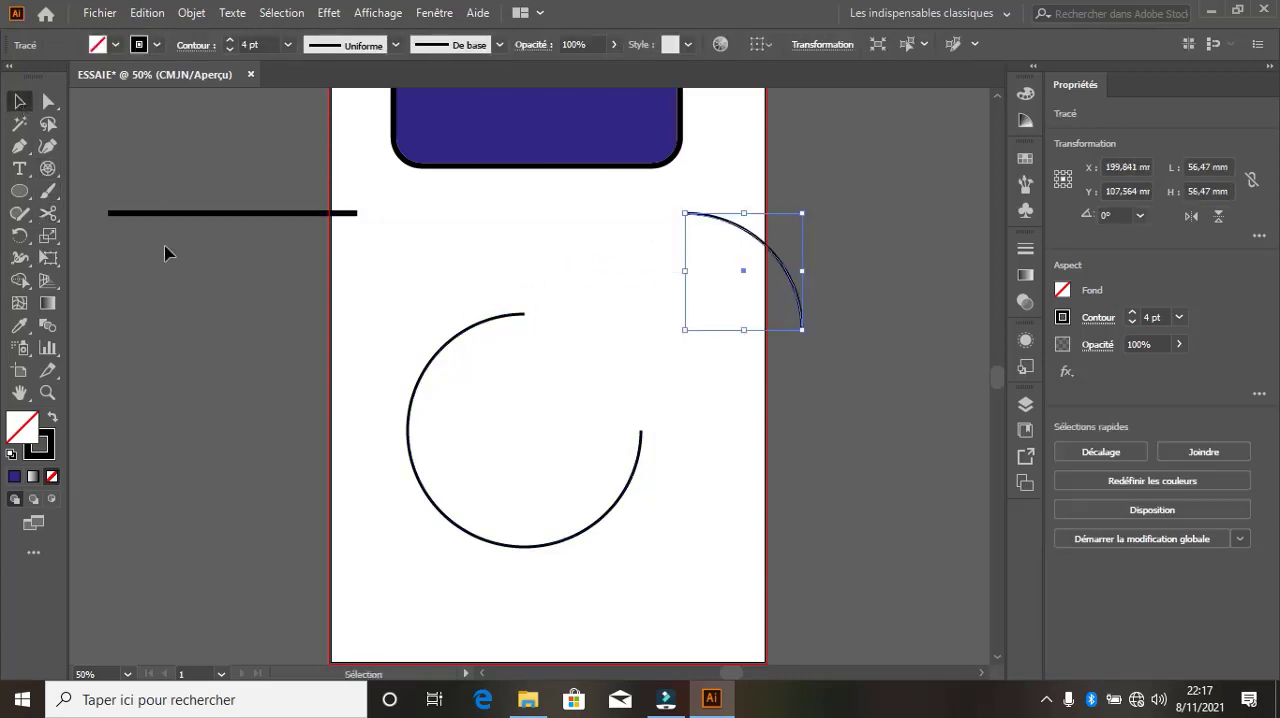
Close the open circle with the Pen tool (Plume) through a pointed tip near the separated arc, and fill the shape with red
{"action": "left_click", "coordinate": [19, 146]}
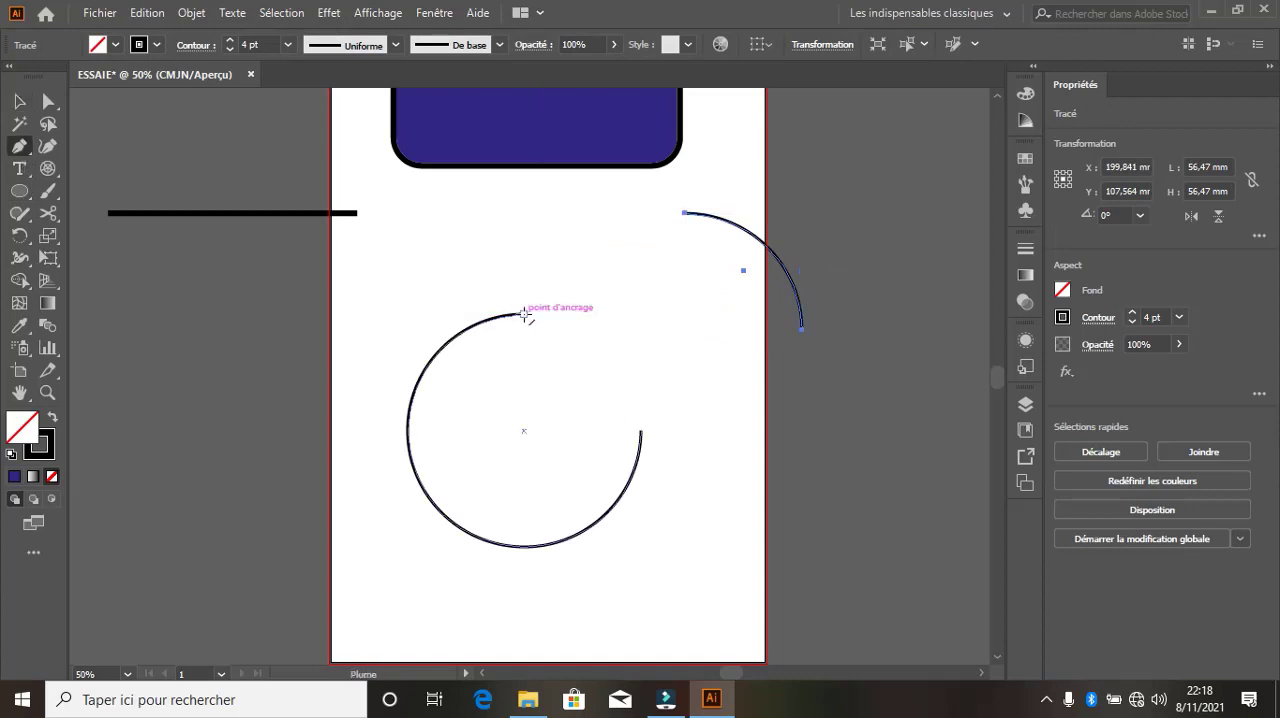
{"action": "left_click", "coordinate": [524, 314]}
{"action": "left_click", "coordinate": [744, 260]}
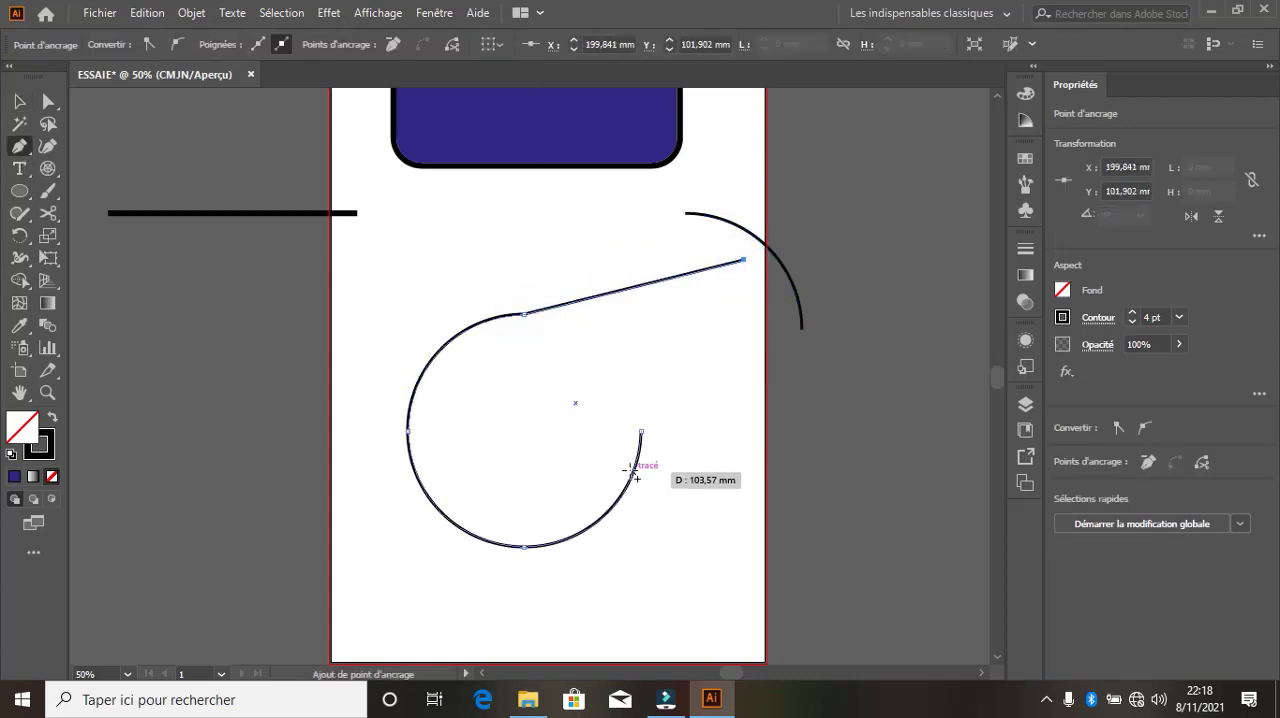
{"action": "mouse_move", "coordinate": [642, 430]}
{"action": "left_mouse_down"}
{"action": "mouse_move", "coordinate": [523, 488]}
{"action": "mouse_move", "coordinate": [618, 476]}
{"action": "mouse_move", "coordinate": [642, 431]}
{"action": "left_mouse_up"}
{"action": "left_click", "coordinate": [642, 432]}
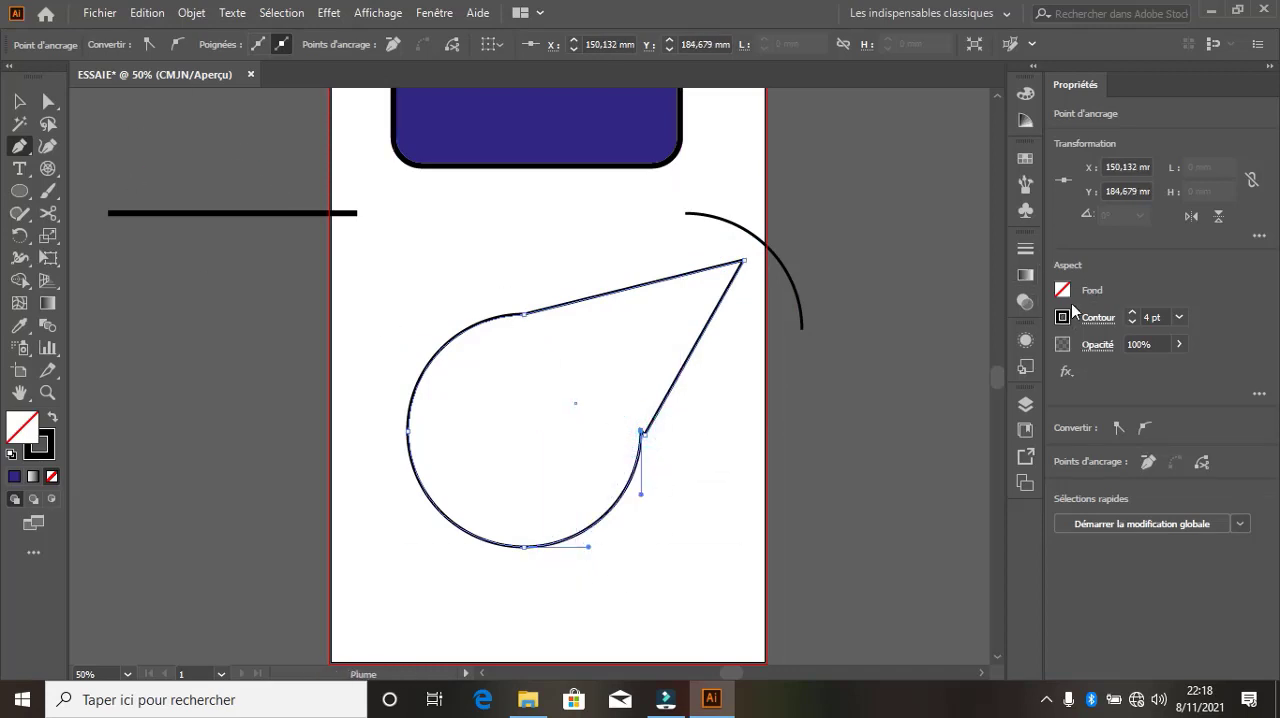
{"action": "left_click", "coordinate": [1064, 292]}
{"action": "left_click", "coordinate": [911, 357]}
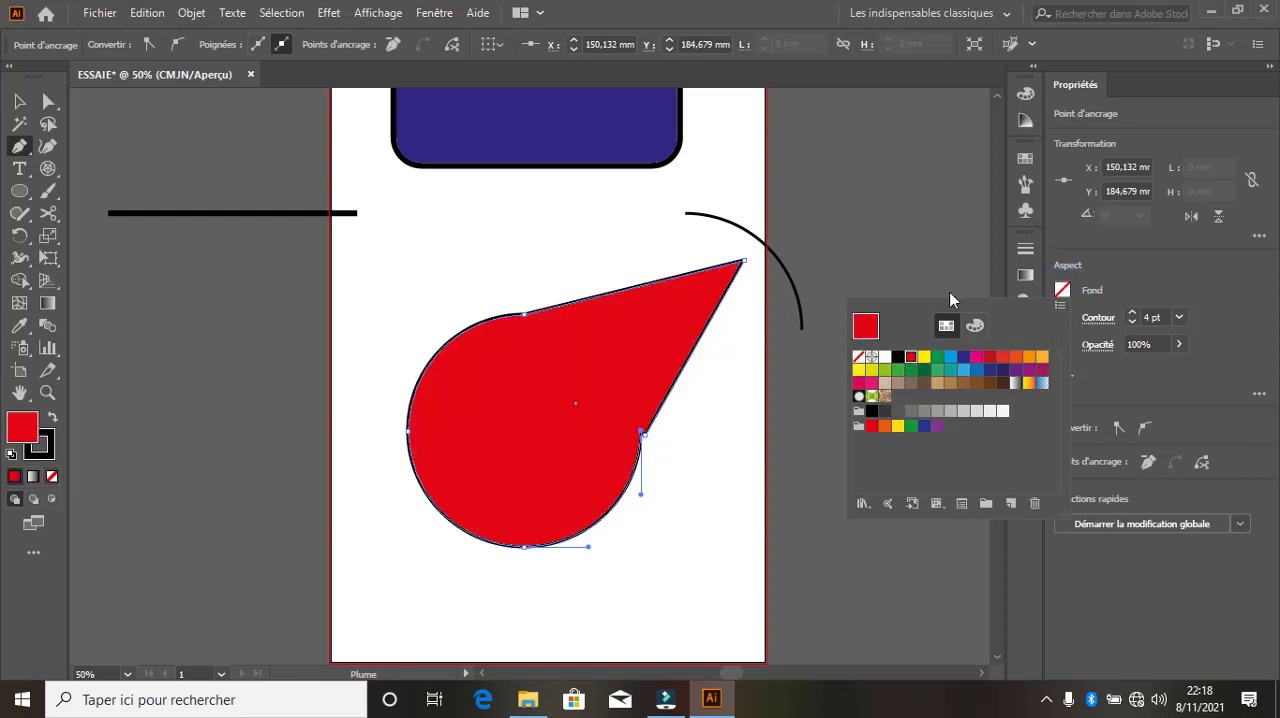
Undo the stray Pen stroke inside the red shape, and move the shape slightly up and to the left with the Selection tool
{"action": "left_click", "coordinate": [18, 108]}
{"action": "left_click_drag", "start_coordinate": [515, 403], "coordinate": [432, 502]}
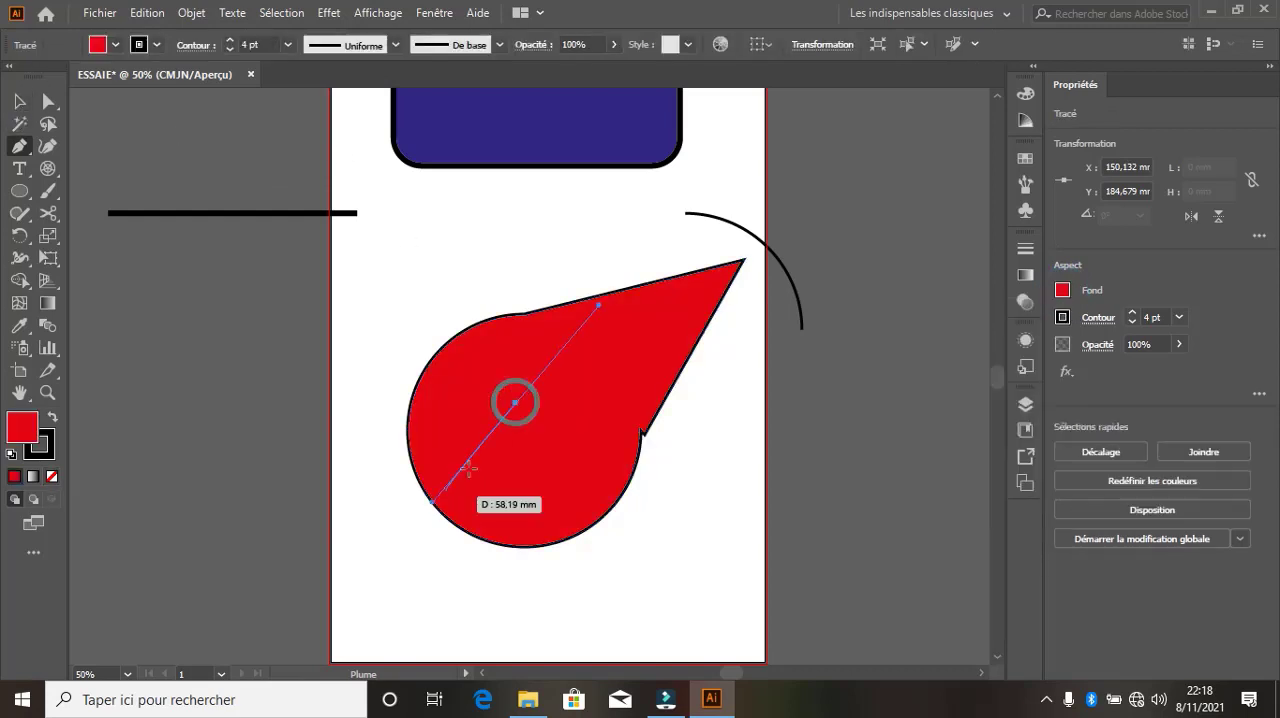
{"action": "key", "text": "ctrl+z"}
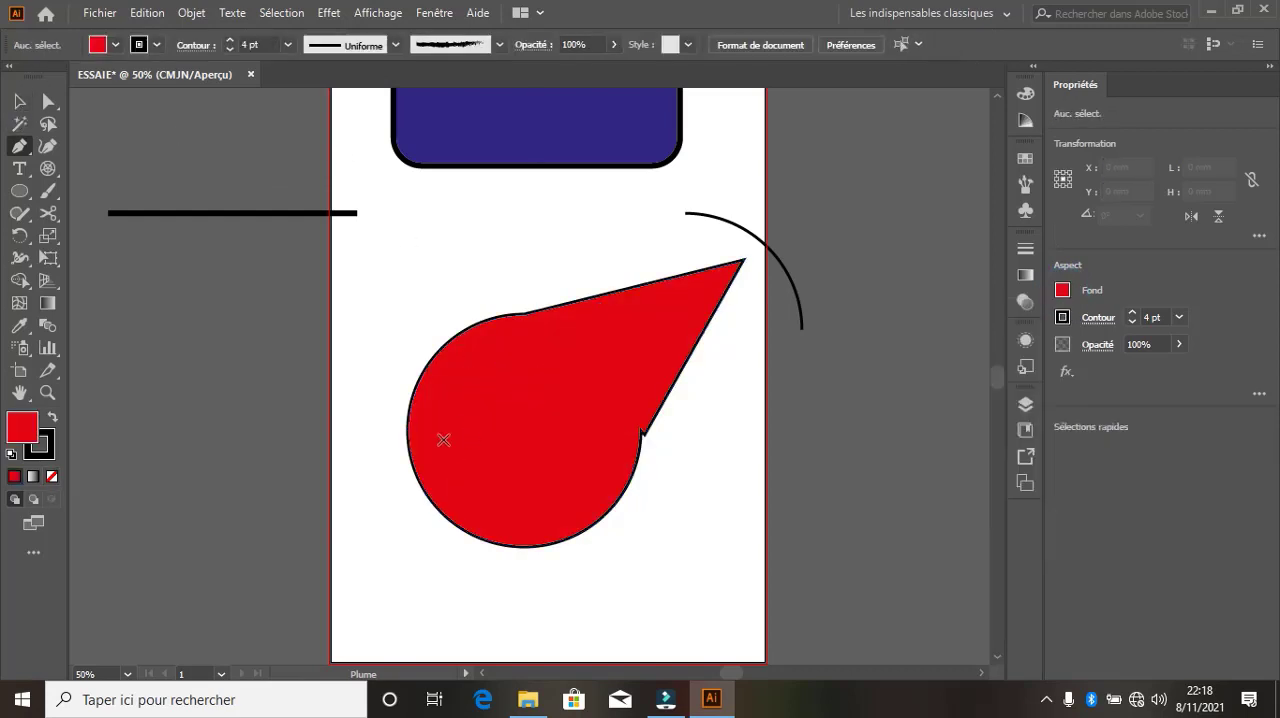
{"action": "left_click", "coordinate": [19, 101]}
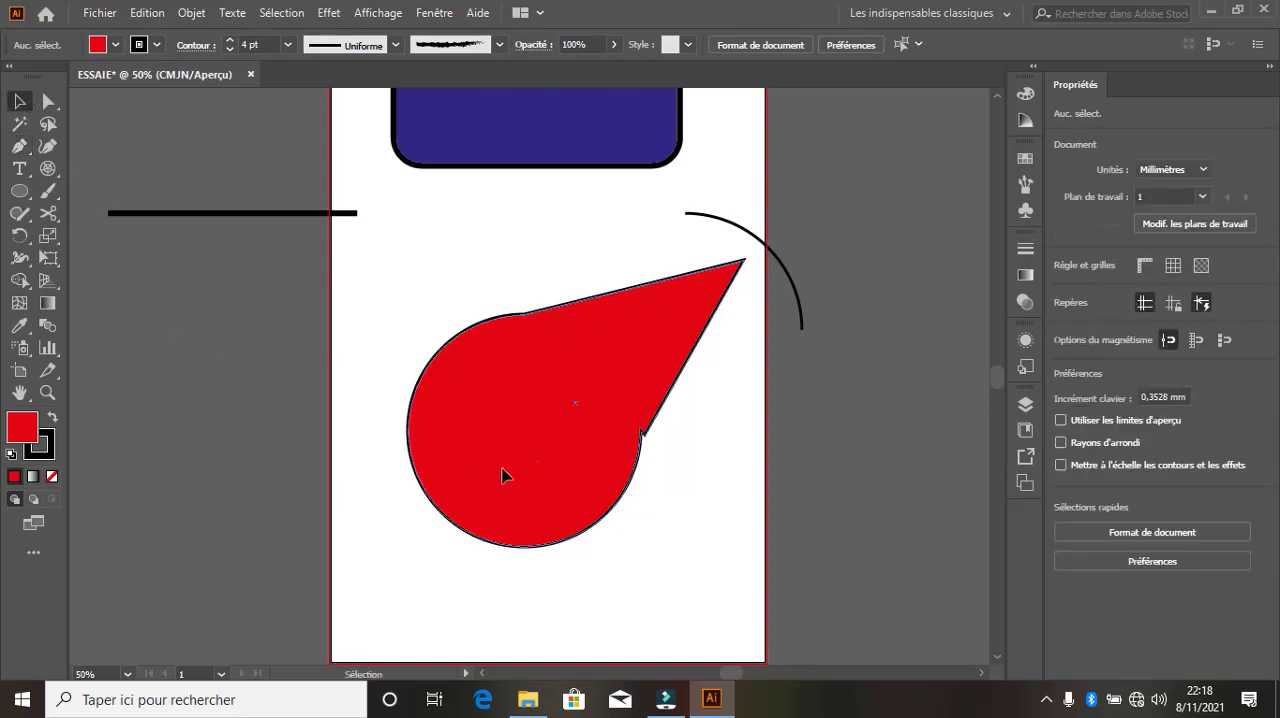
{"action": "left_click_drag", "start_coordinate": [503, 475], "coordinate": [490, 435]}
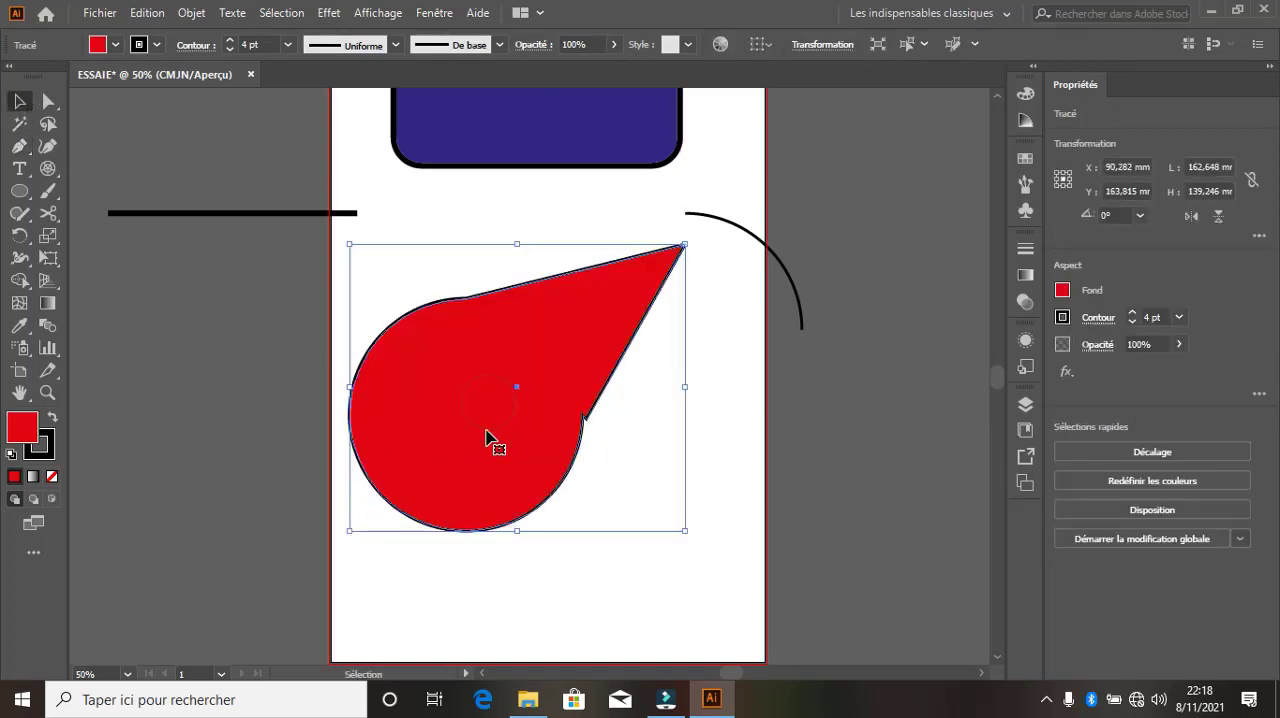
Delete the red shape, and restore it by undoing the deletion
{"action": "key", "text": "Delete"}
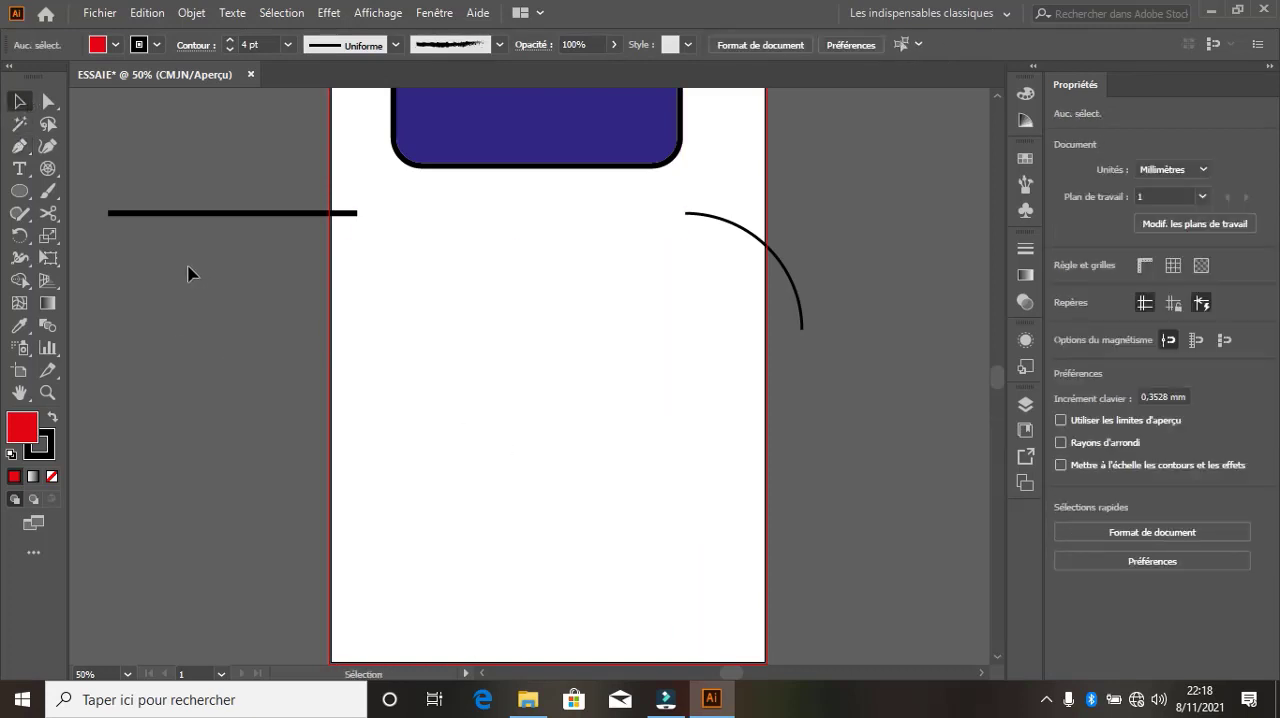
{"action": "left_click", "coordinate": [57, 228]}
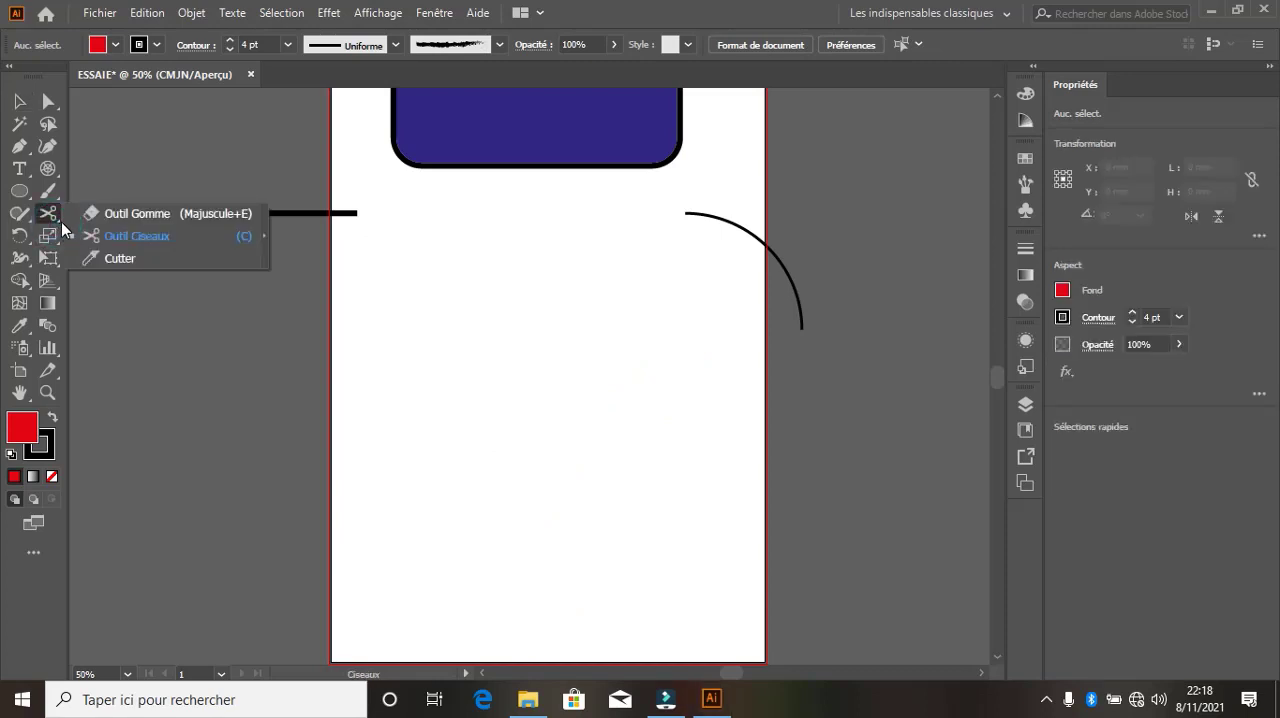
{"action": "left_click", "coordinate": [100, 258]}
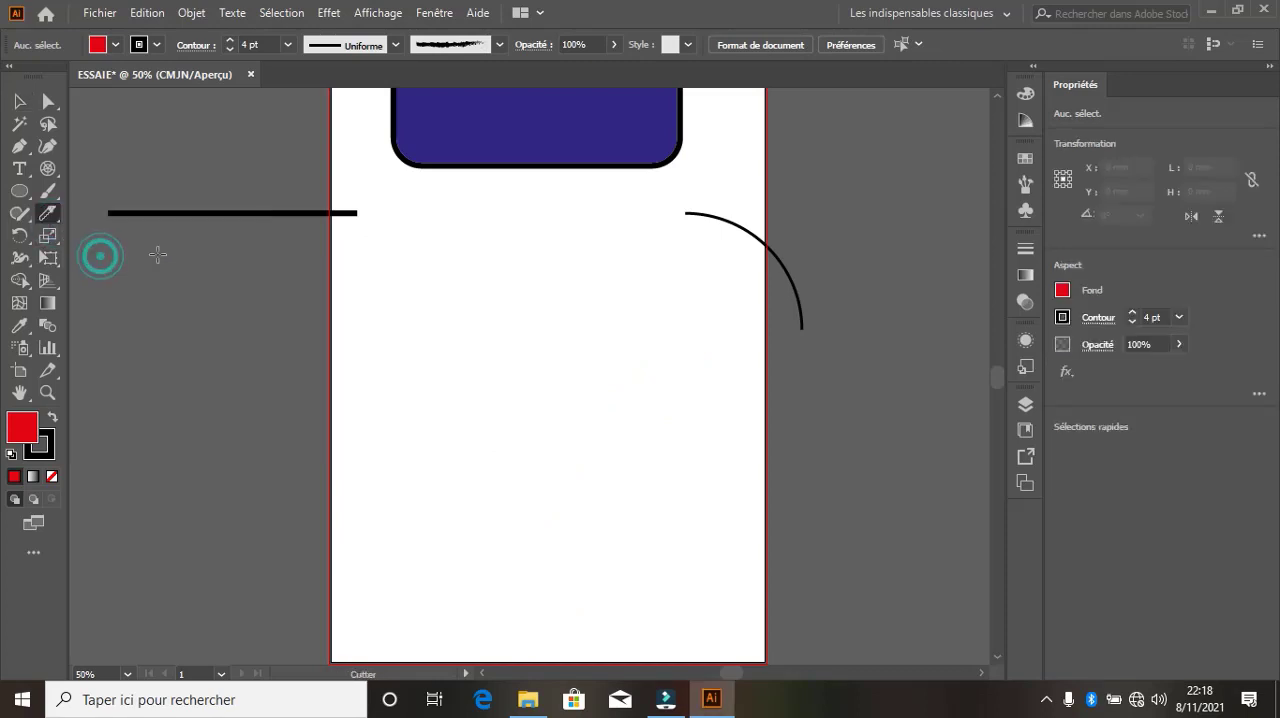
{"action": "key", "text": "ctrl+z"}
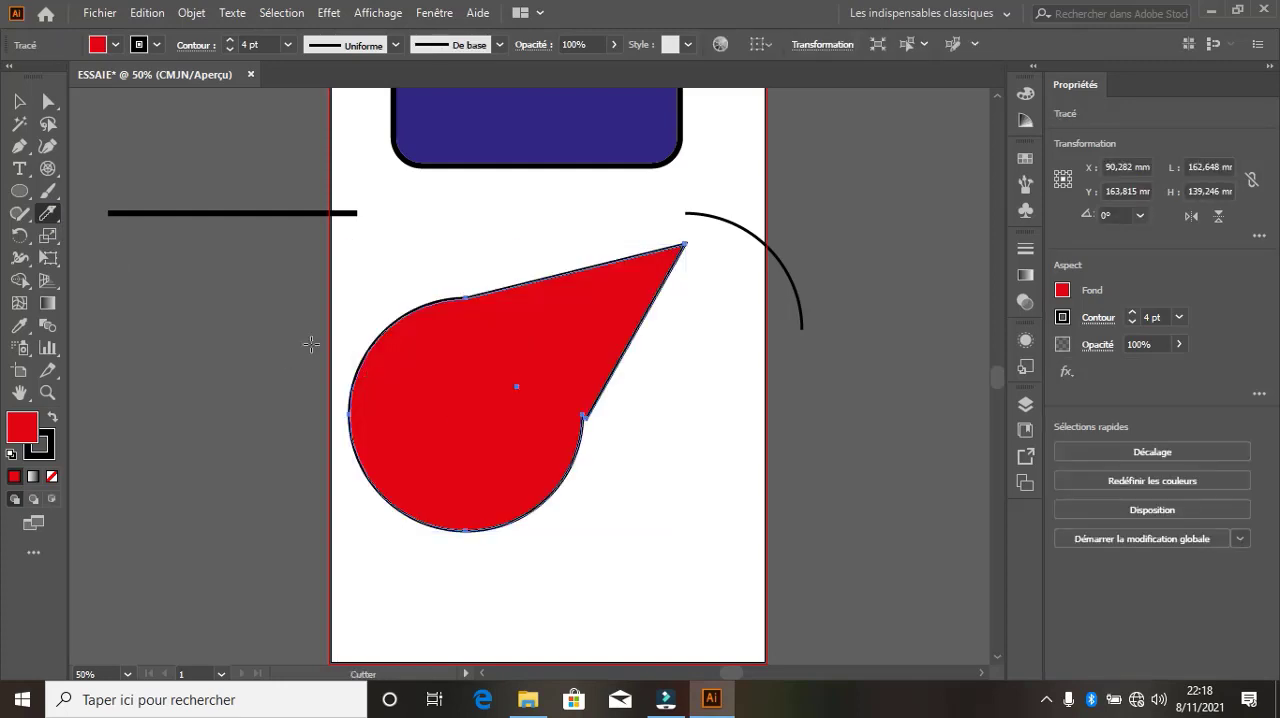
Slice the red shape into four pieces with three diagonal strokes of the Cutter tool, running from upper left to lower right
{"action": "left_click", "coordinate": [60, 225]}
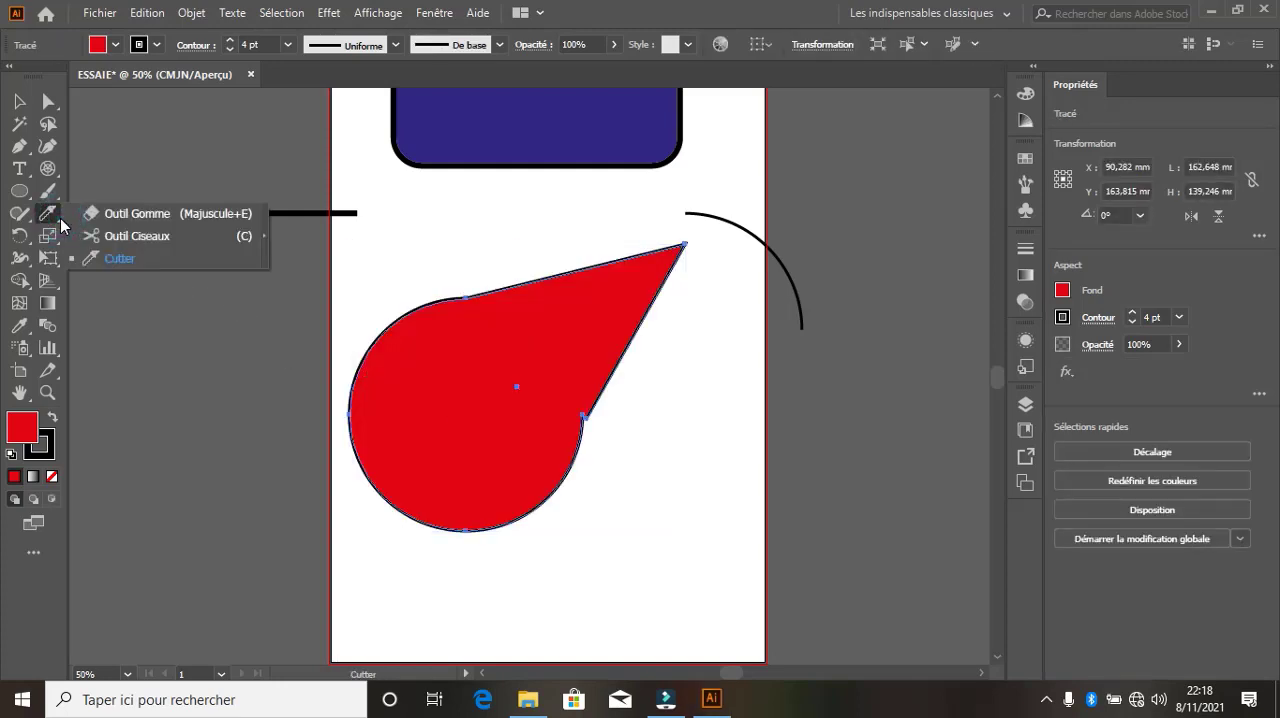
{"action": "left_click", "coordinate": [60, 219]}
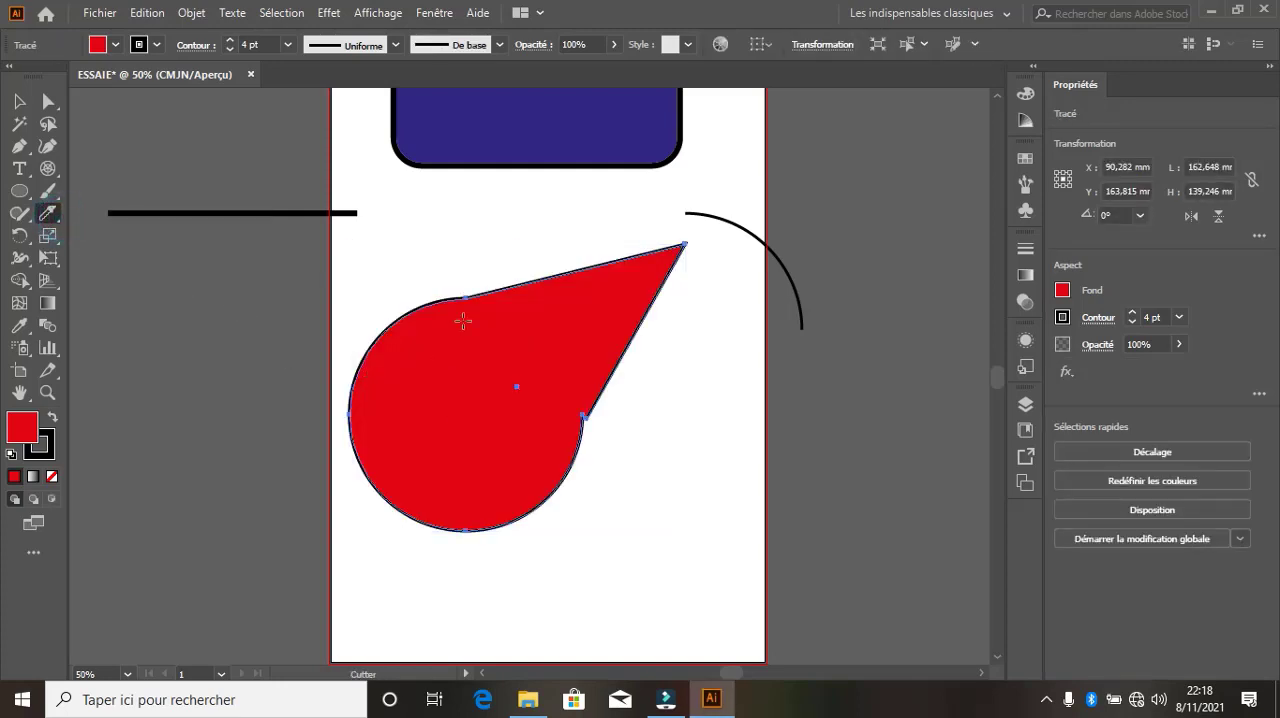
{"action": "mouse_move", "coordinate": [462, 289]}
{"action": "left_mouse_down"}
{"action": "mouse_move", "coordinate": [523, 358]}
{"action": "mouse_move", "coordinate": [684, 484]}
{"action": "left_mouse_up"}
{"action": "mouse_move", "coordinate": [363, 312]}
{"action": "left_mouse_down"}
{"action": "mouse_move", "coordinate": [522, 464]}
{"action": "mouse_move", "coordinate": [630, 527]}
{"action": "left_mouse_up"}
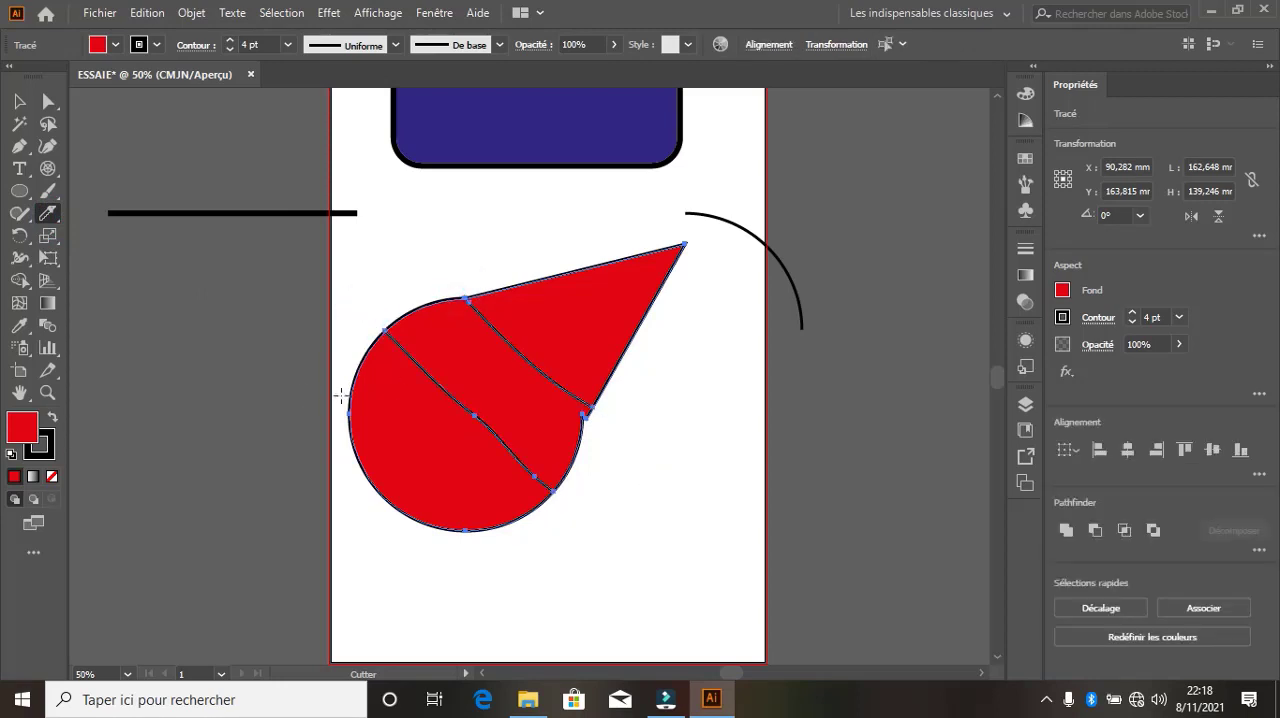
{"action": "left_click_drag", "start_coordinate": [341, 397], "coordinate": [557, 586]}
Pull the pointed tip and the two middle slices away from the bottom piece with the Selection tool, leaving everything deselected
{"action": "left_click", "coordinate": [19, 101]}
{"action": "left_click", "coordinate": [601, 270]}
{"action": "left_click", "coordinate": [779, 430]}
{"action": "left_click_drag", "start_coordinate": [596, 330], "coordinate": [695, 255]}
{"action": "left_click_drag", "start_coordinate": [551, 429], "coordinate": [660, 392]}
{"action": "left_click_drag", "start_coordinate": [506, 476], "coordinate": [715, 603]}
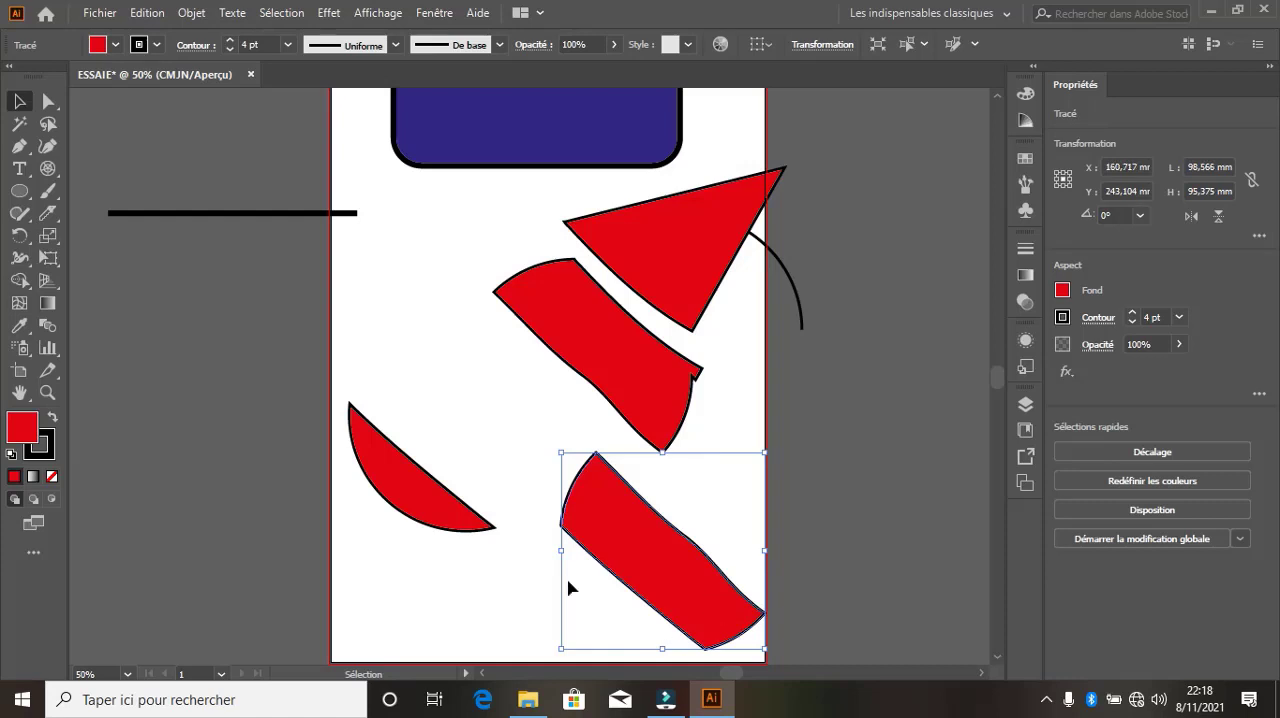
{"action": "left_click", "coordinate": [461, 421]}
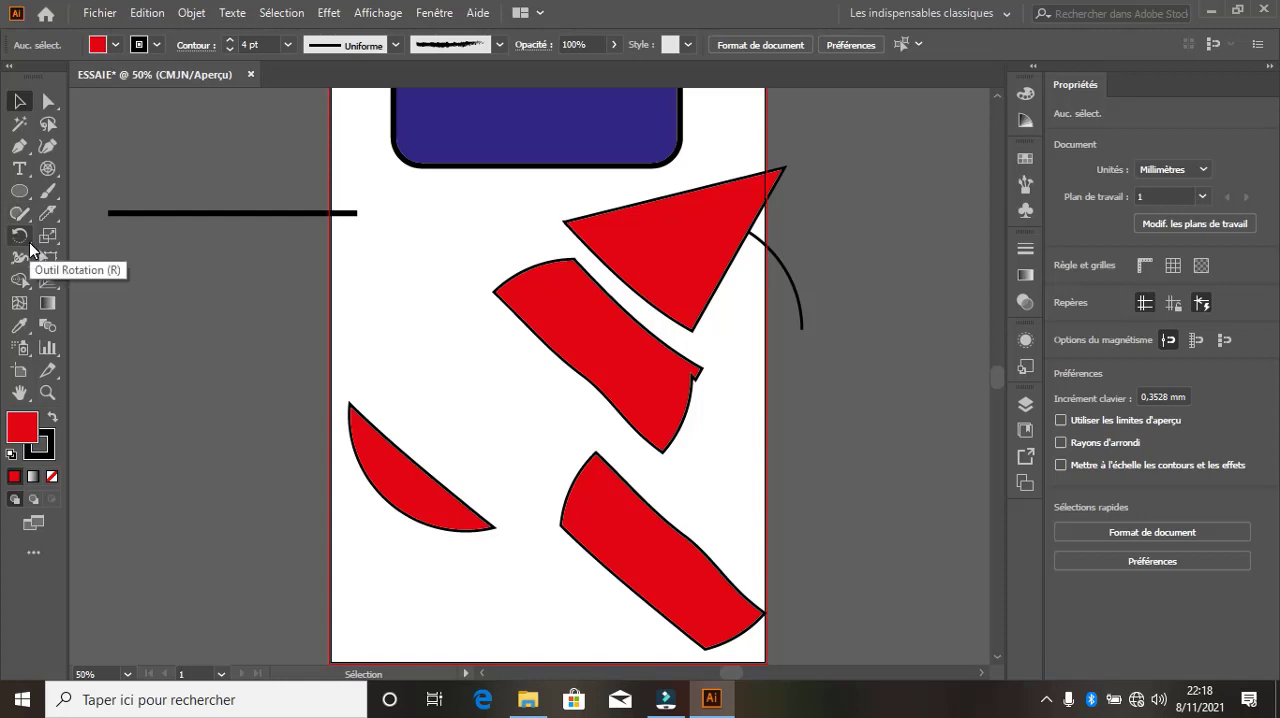
Delete all the red pieces and the black arc below the blue rectangle
{"action": "left_click_drag", "start_coordinate": [862, 632], "coordinate": [366, 217]}
{"action": "key", "text": "Delete"}
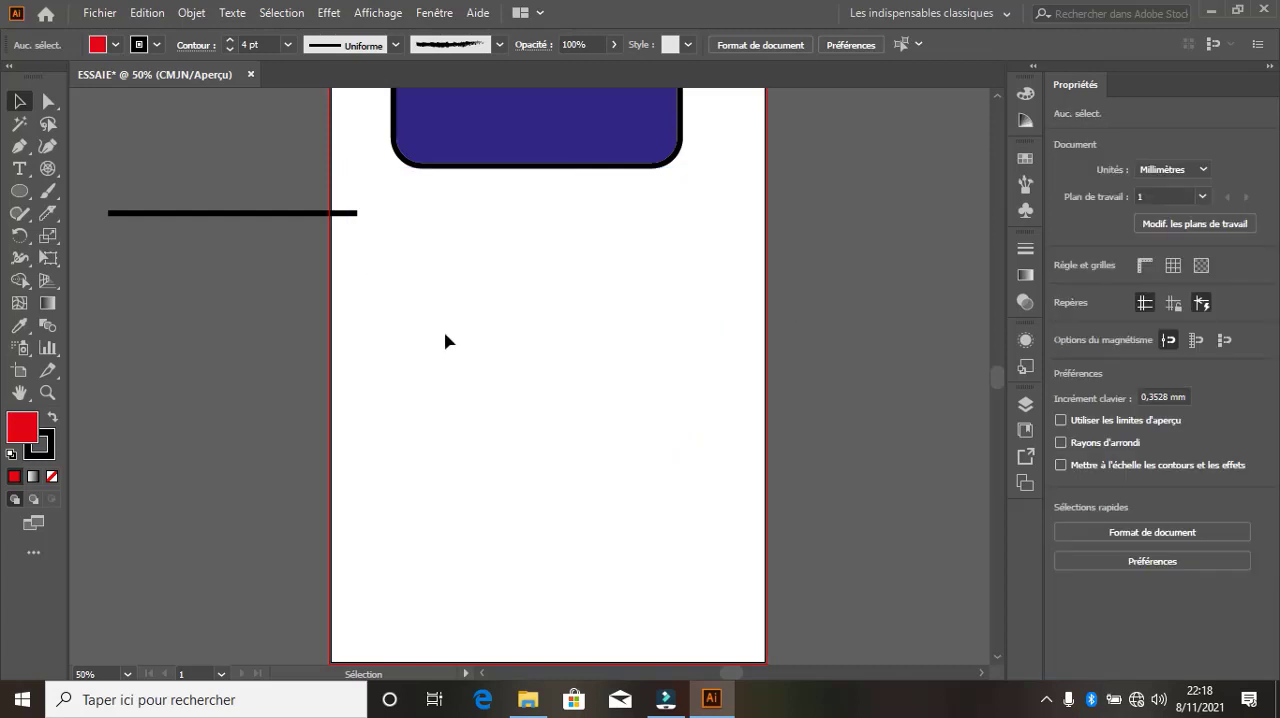
{"action": "left_click", "coordinate": [443, 317]}
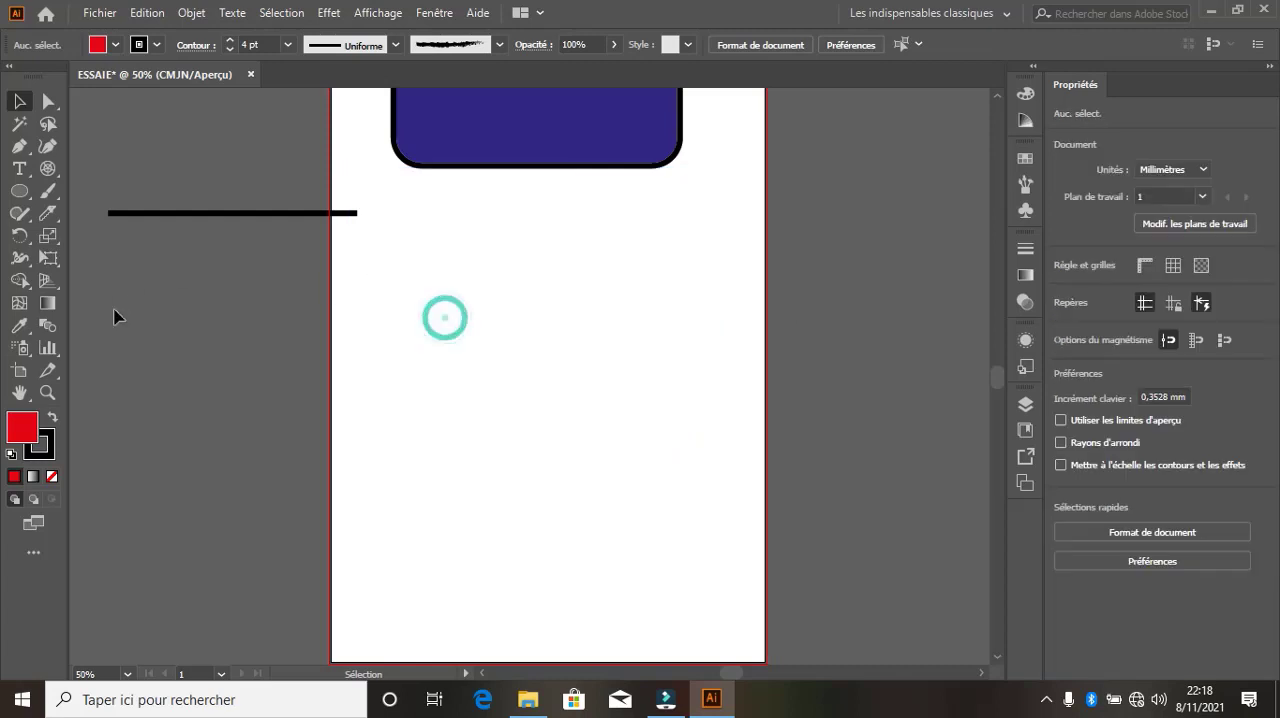
Draw a red ellipse about 139 by 127 mm below the blue rectangle, and delete it
{"action": "left_click", "coordinate": [19, 191]}
{"action": "left_click", "coordinate": [66, 191]}
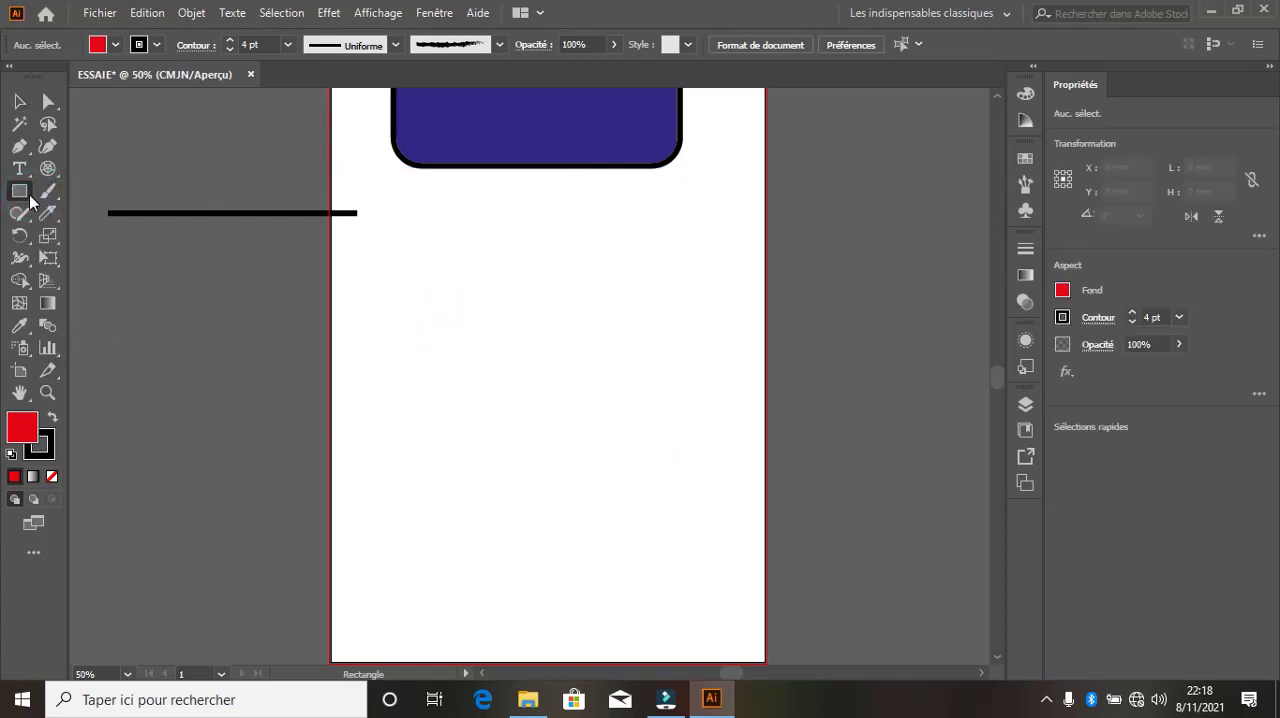
{"action": "left_click", "coordinate": [20, 192]}
{"action": "left_click", "coordinate": [63, 236]}
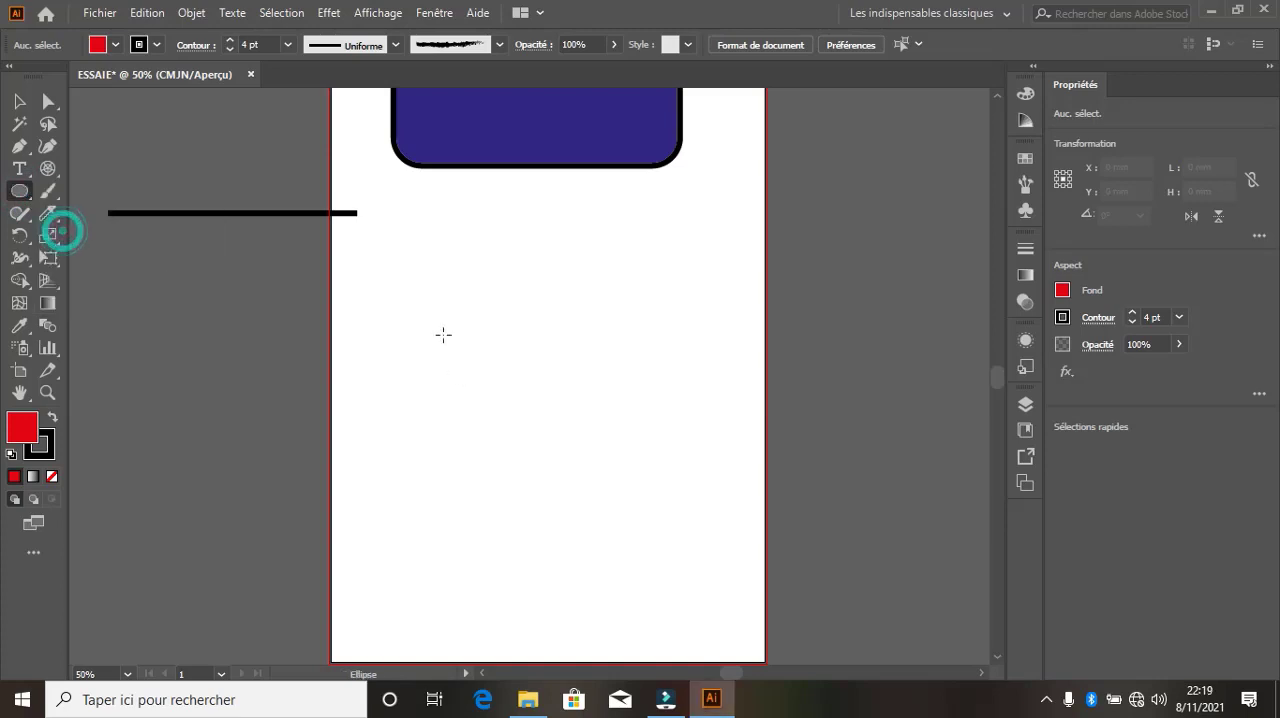
{"action": "mouse_move", "coordinate": [438, 304]}
{"action": "left_mouse_down"}
{"action": "mouse_move", "coordinate": [649, 541]}
{"action": "mouse_move", "coordinate": [726, 571]}
{"action": "left_mouse_up"}
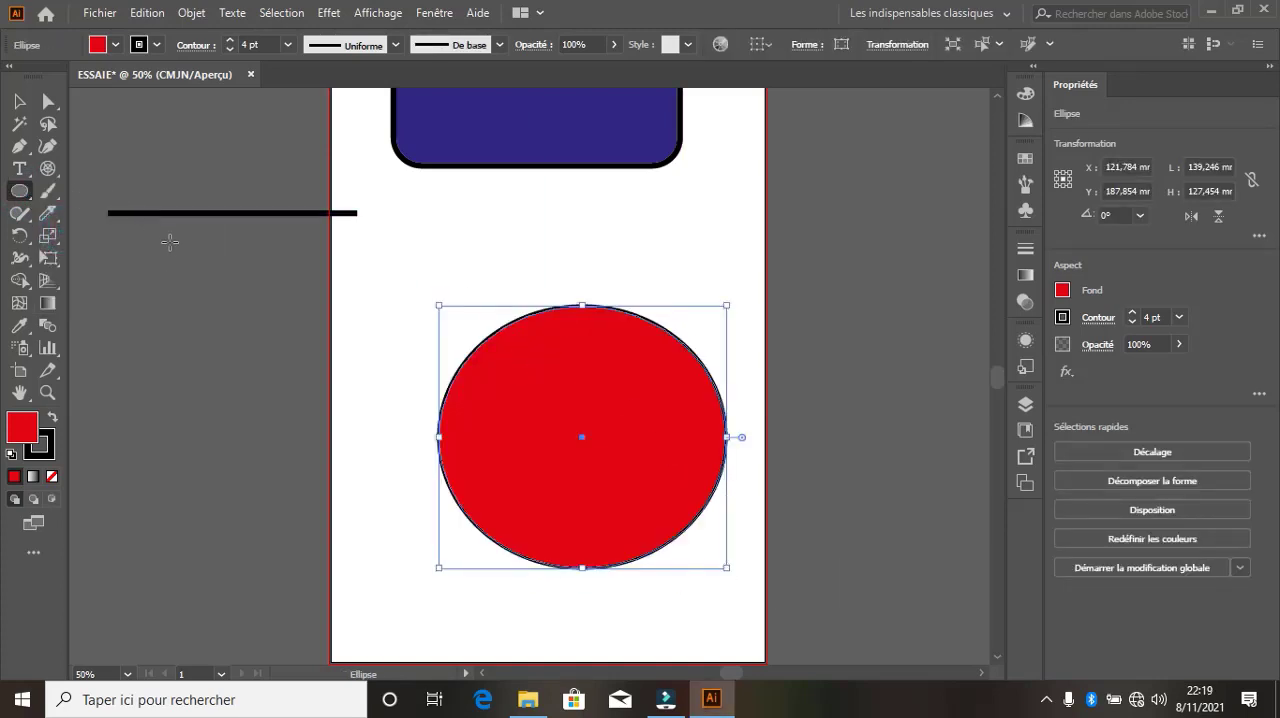
{"action": "key", "text": "Delete"}
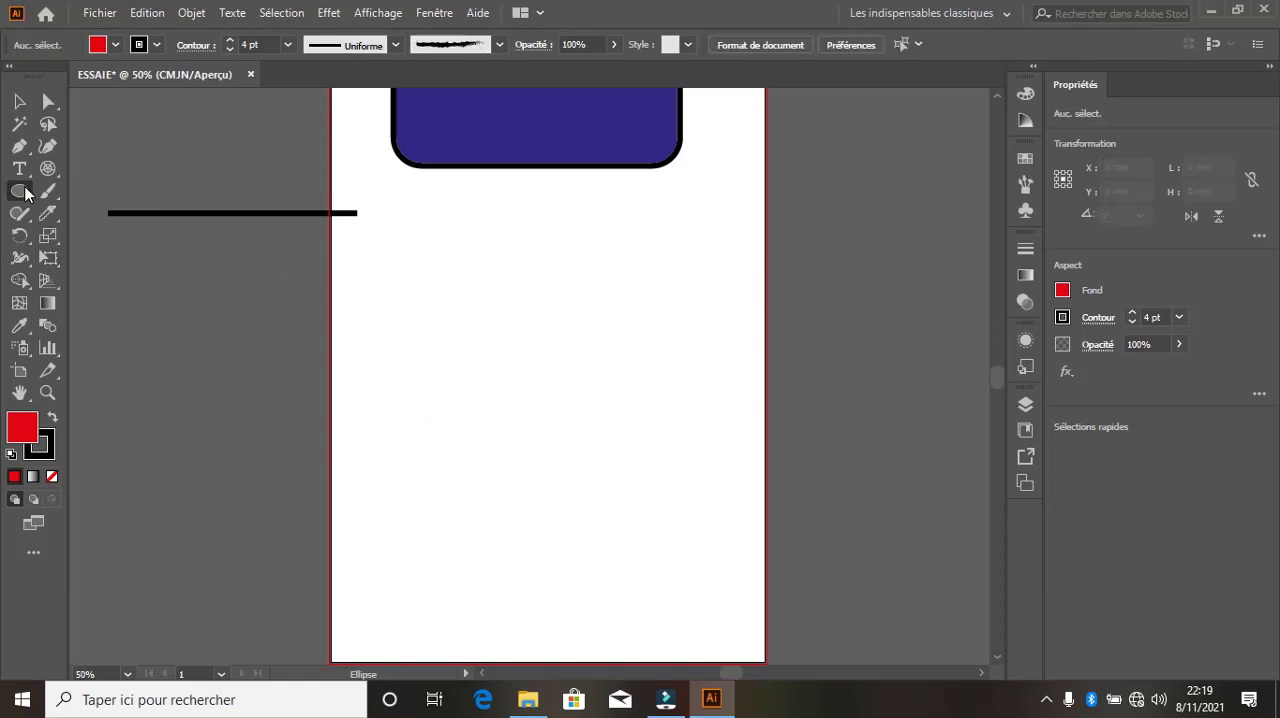
Draw a red rounded rectangle about 156 by 66 mm and a smaller one about 93 by 64 mm resting on its top edge
{"action": "left_click_drag", "start_coordinate": [25, 193], "coordinate": [88, 213]}
{"action": "left_click_drag", "start_coordinate": [379, 357], "coordinate": [701, 492]}
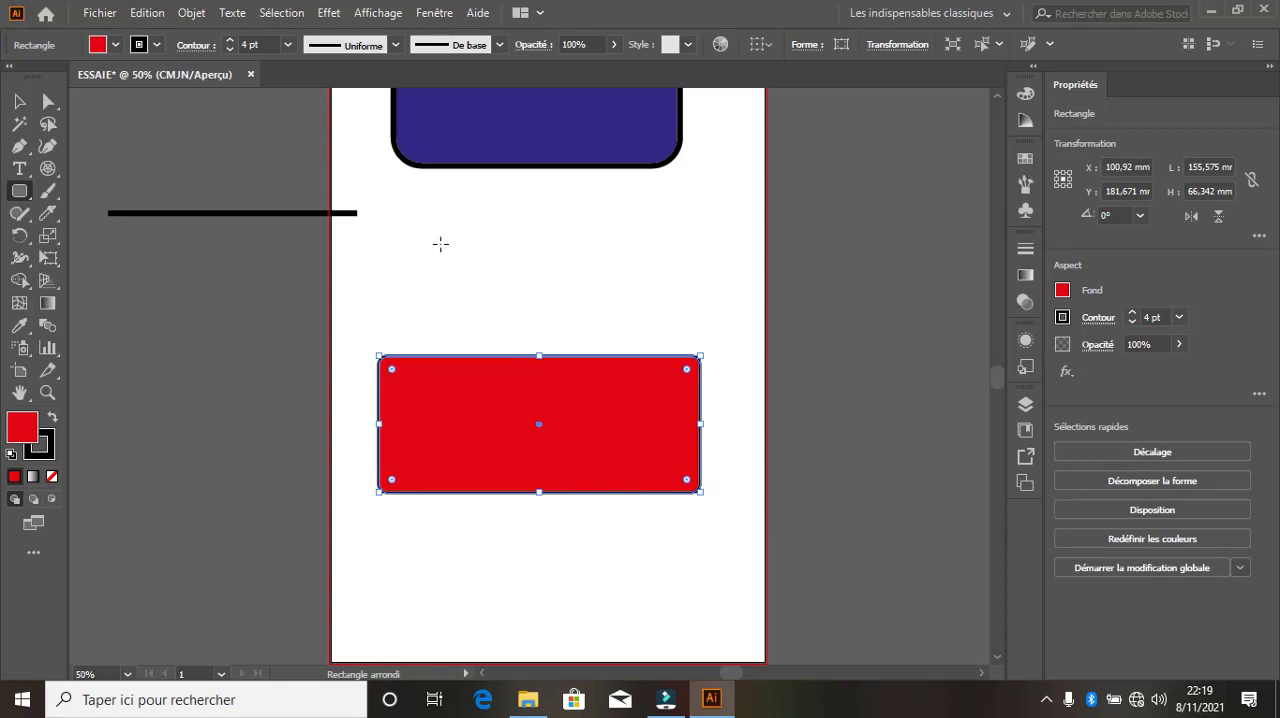
{"action": "left_click_drag", "start_coordinate": [445, 222], "coordinate": [638, 356]}
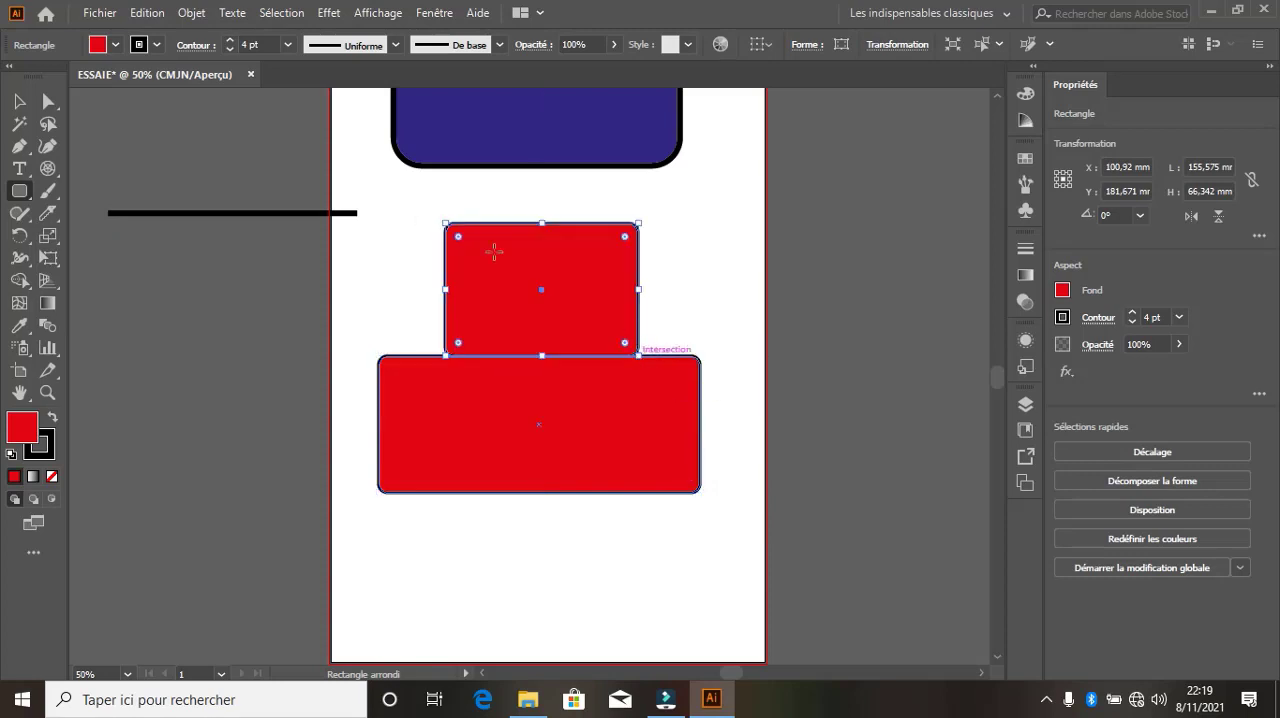
Move the smaller rectangle's lower corners with Direct Selection, the left to about X 27 mm and the right to about X 134 mm, both at Y 148.5 mm
{"action": "left_click", "coordinate": [48, 101]}
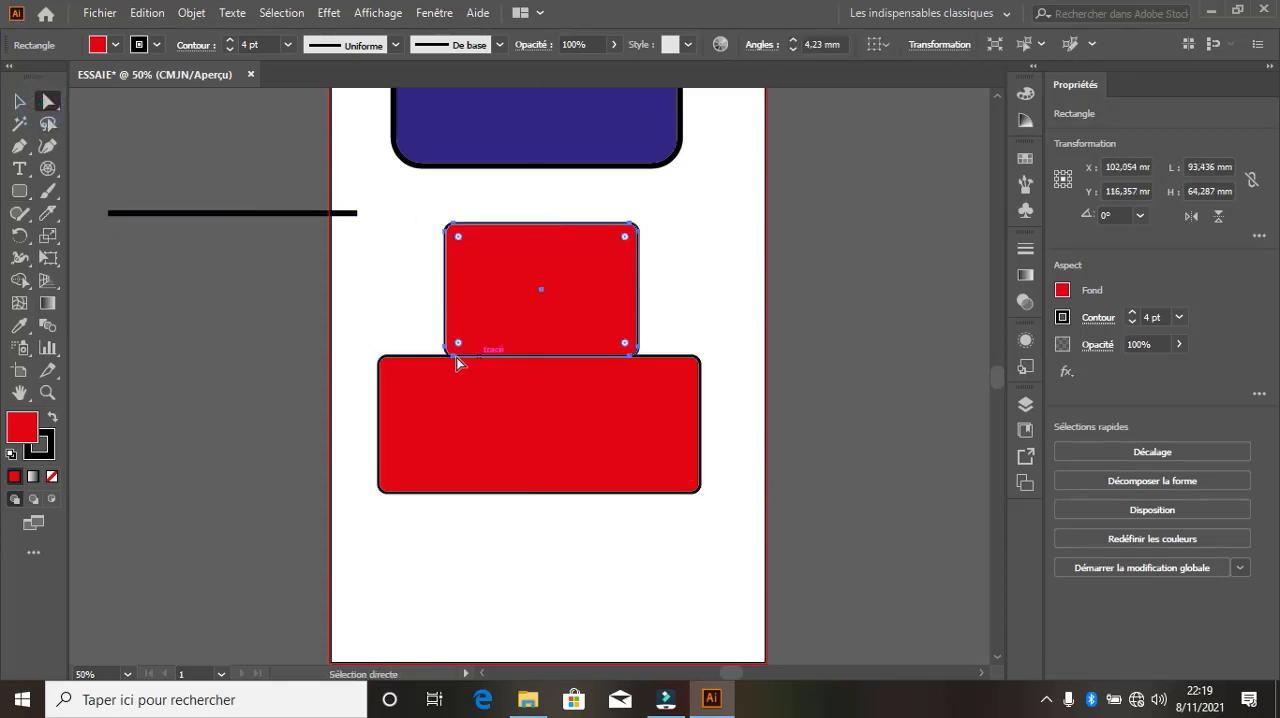
{"action": "left_click_drag", "start_coordinate": [457, 346], "coordinate": [388, 356]}
{"action": "left_click", "coordinate": [640, 357]}
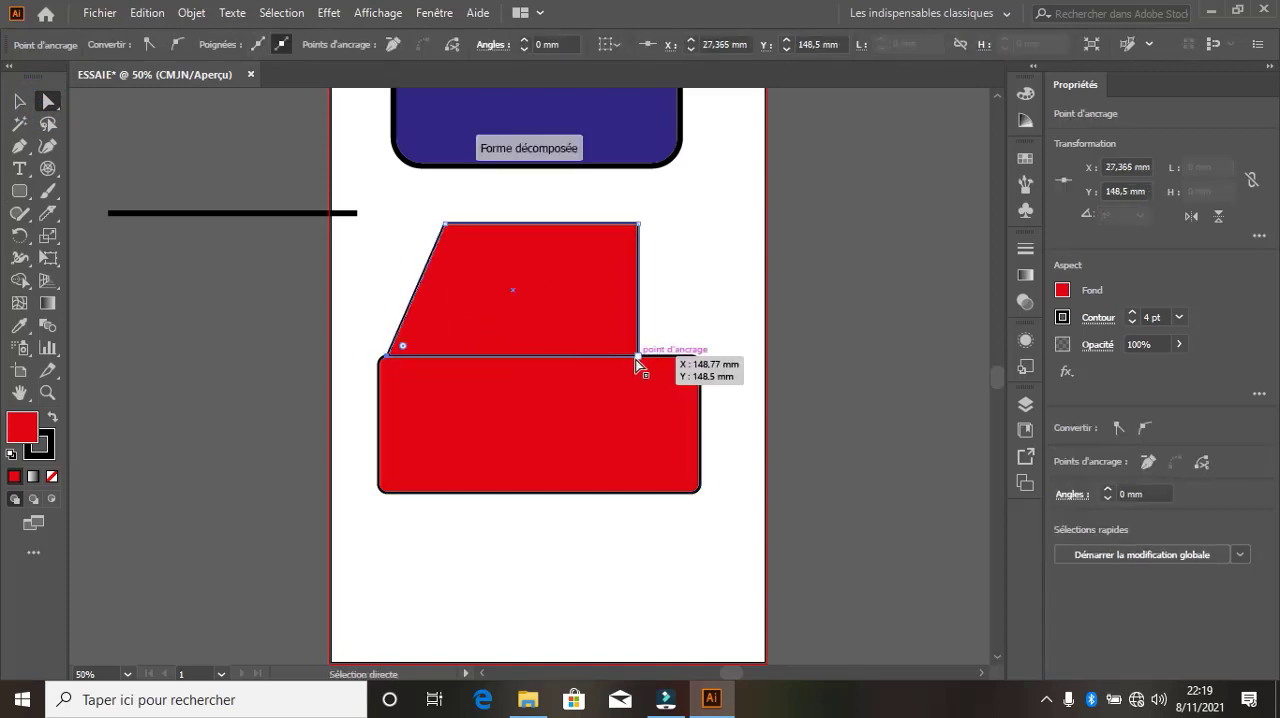
{"action": "left_click_drag", "start_coordinate": [641, 356], "coordinate": [607, 355]}
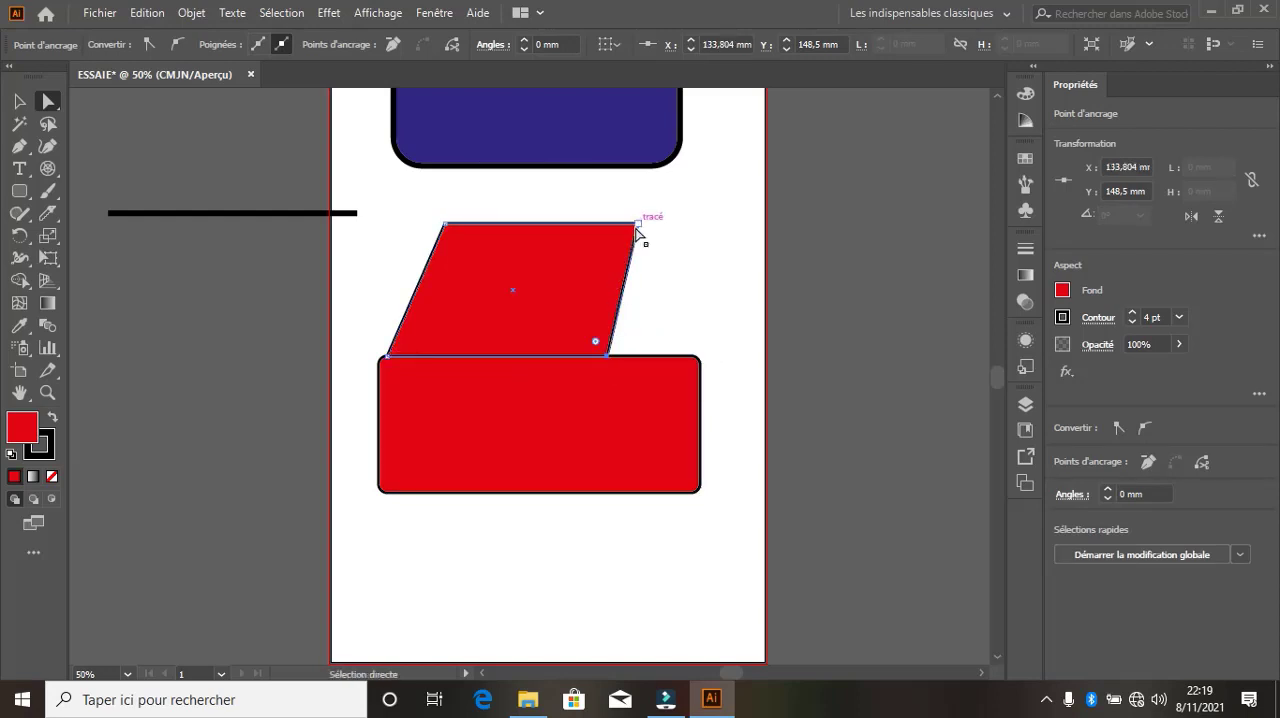
Move the smaller shape's upper-right corner to about X 127, Y 98 mm and its upper-left to about X 49, Y 111 mm, and deselect it
{"action": "left_click_drag", "start_coordinate": [636, 225], "coordinate": [593, 251]}
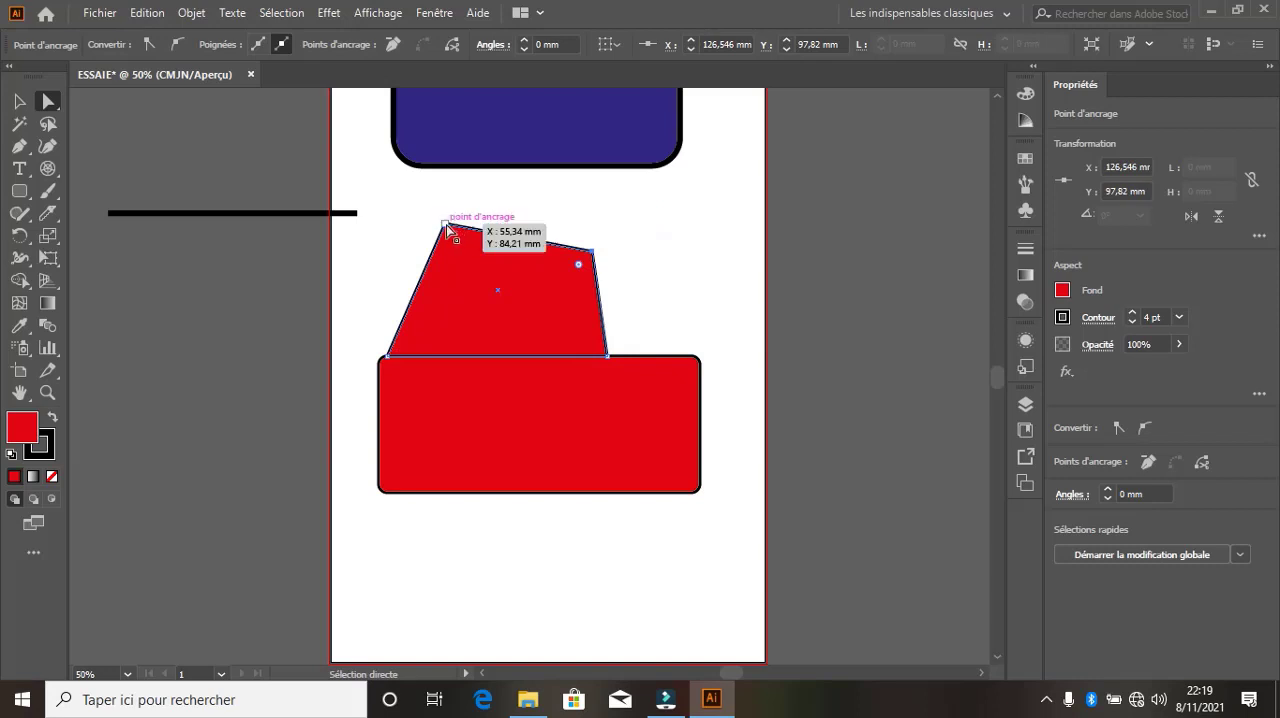
{"action": "left_click_drag", "start_coordinate": [446, 224], "coordinate": [431, 277]}
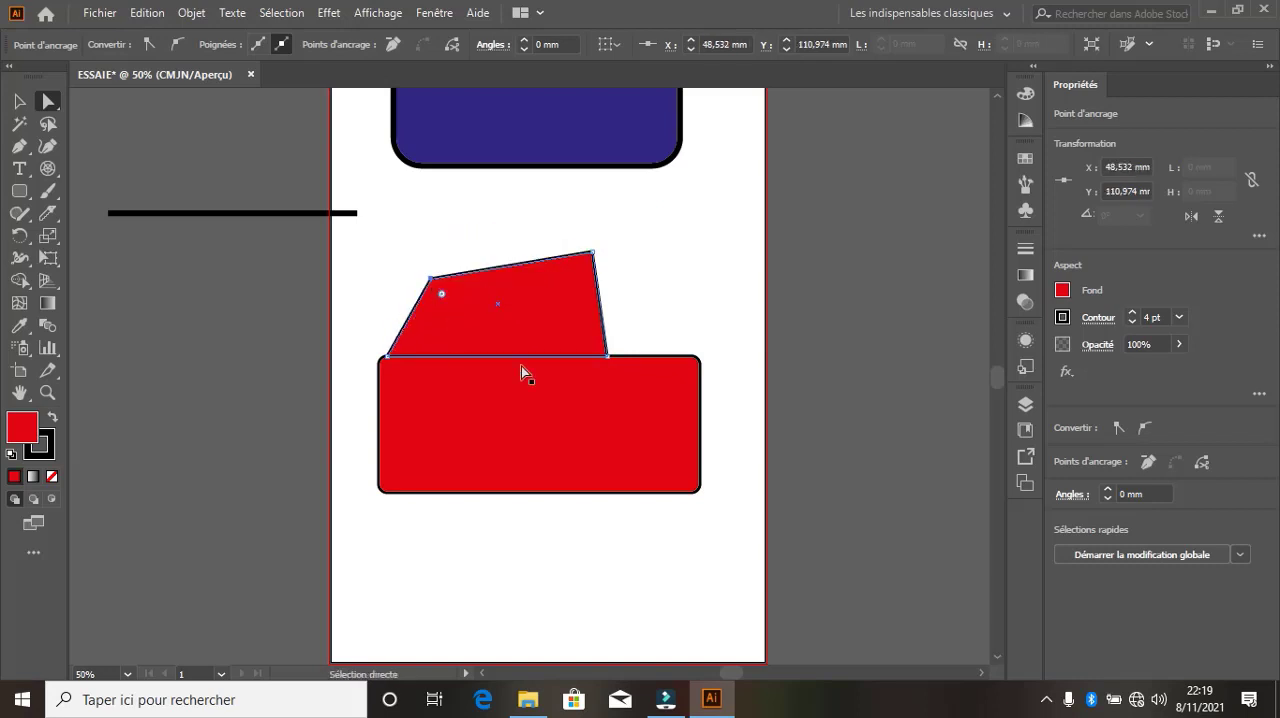
{"action": "left_click", "coordinate": [12, 101]}
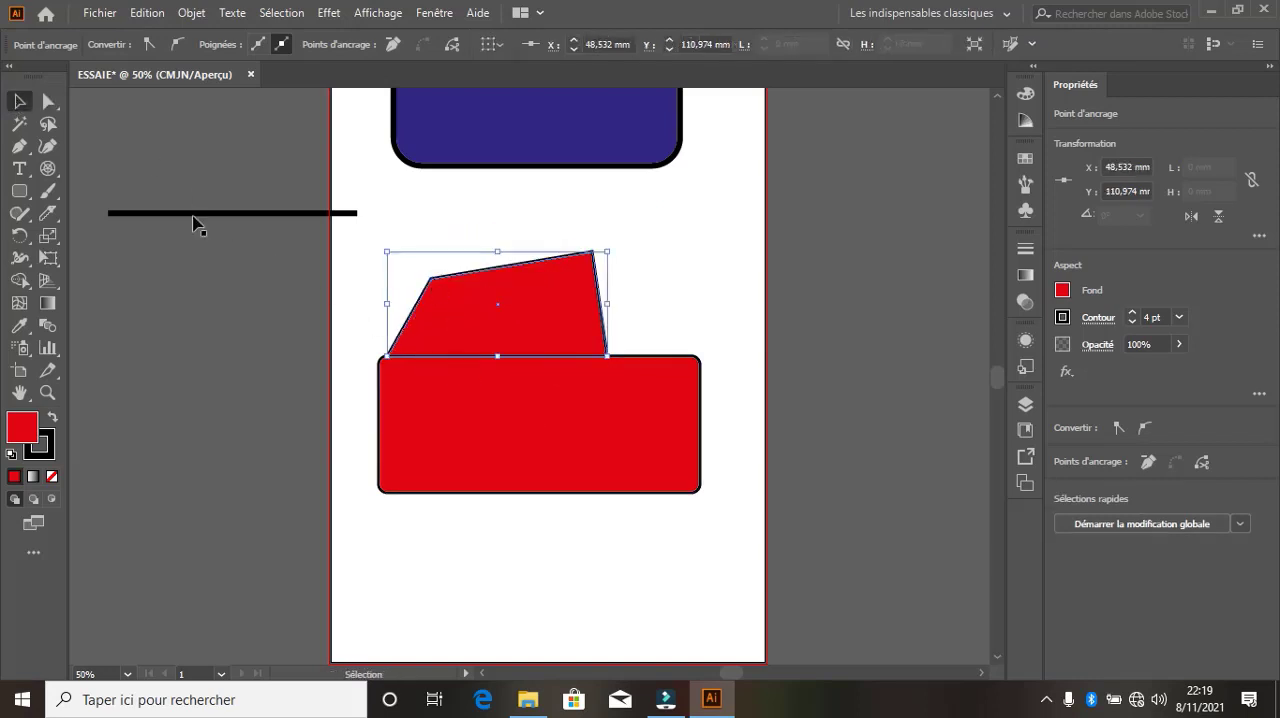
{"action": "left_click", "coordinate": [257, 231]}
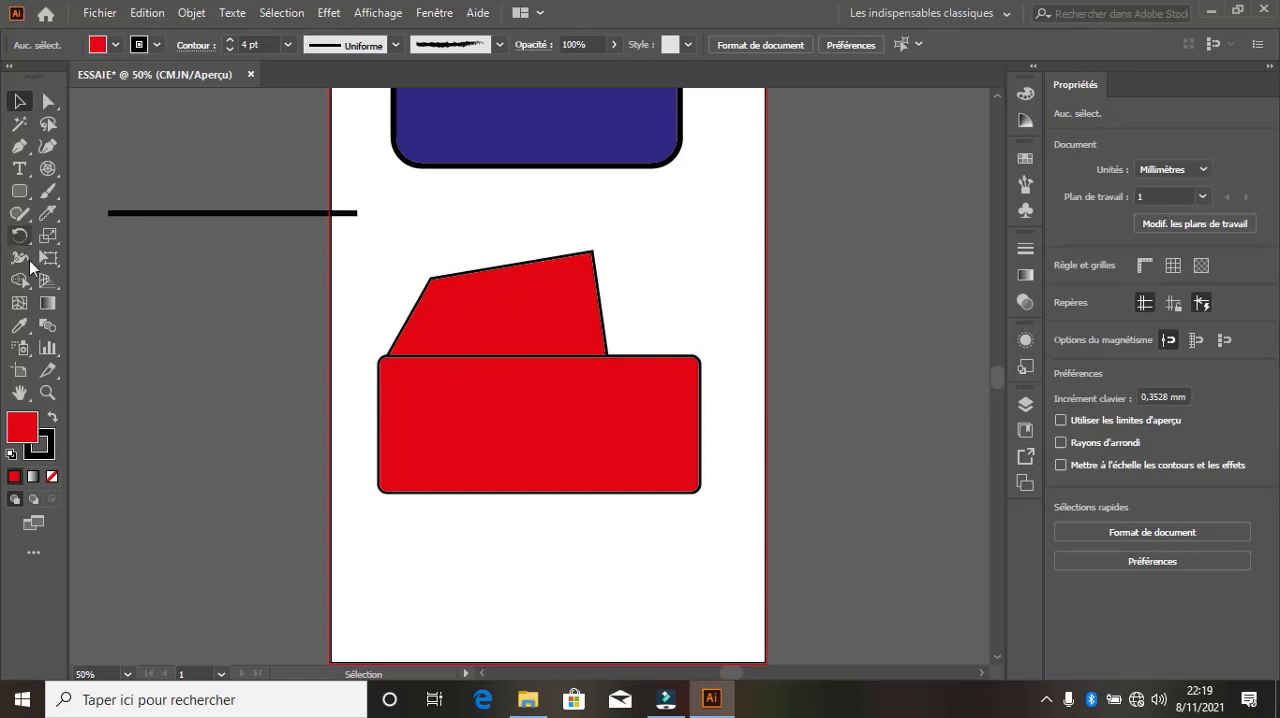
Draw a circle about 27 mm across, fill it white, and place one as each wheel on the car body's lower edge
{"action": "left_click_drag", "start_coordinate": [26, 199], "coordinate": [66, 233]}
{"action": "left_click_drag", "start_coordinate": [429, 549], "coordinate": [486, 606]}
{"action": "left_click", "coordinate": [114, 48]}
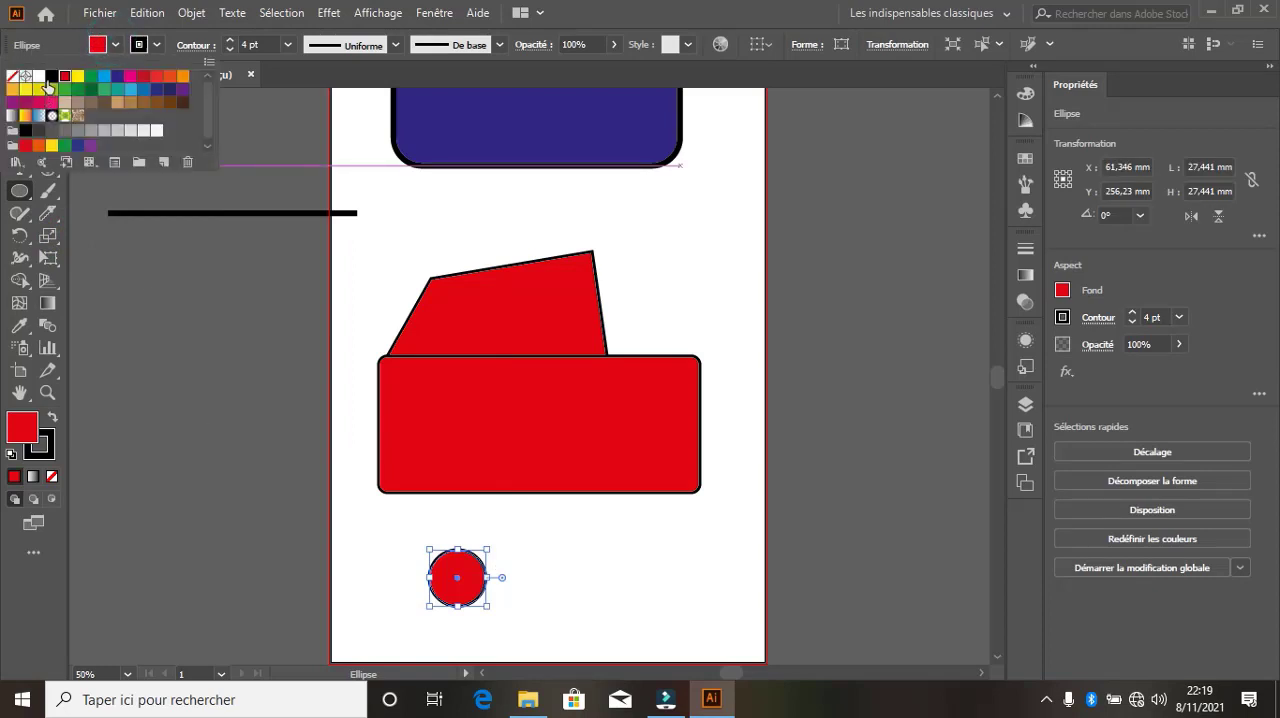
{"action": "left_click", "coordinate": [42, 80]}
{"action": "left_click", "coordinate": [97, 44]}
{"action": "left_click", "coordinate": [12, 102]}
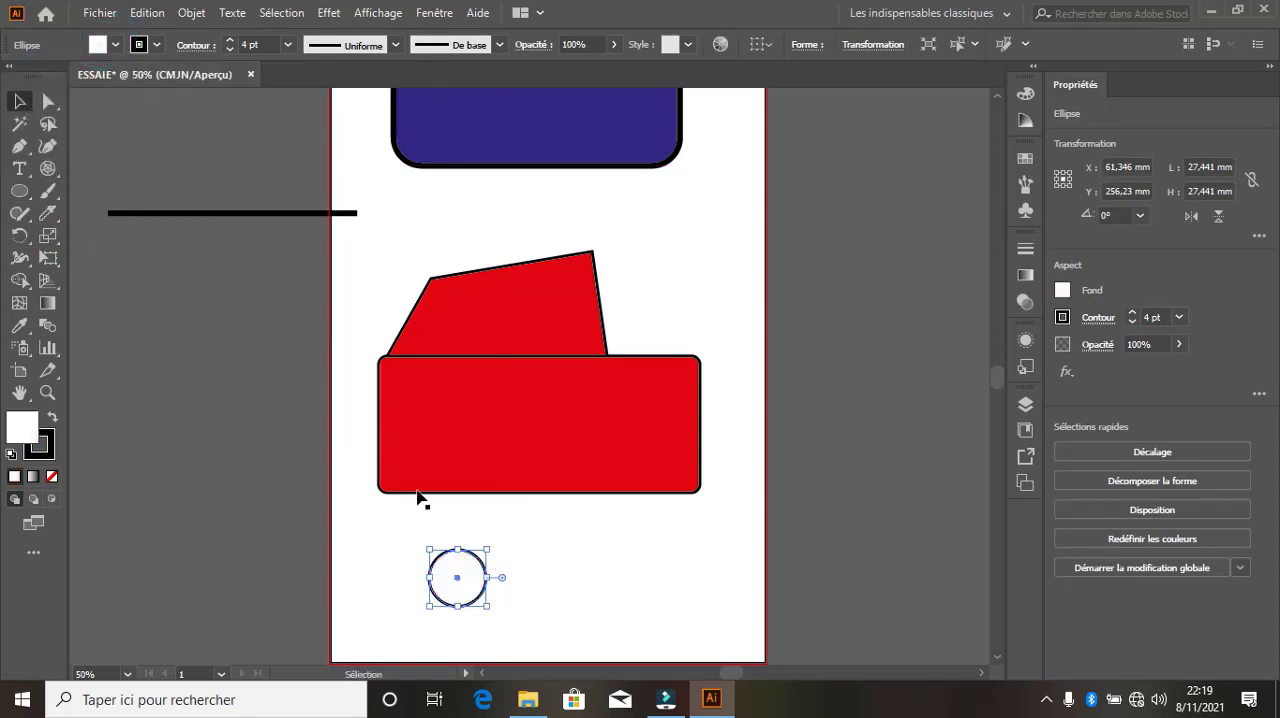
{"action": "left_click_drag", "start_coordinate": [455, 594], "coordinate": [623, 513]}
Group the body, cabin and both wheels, and move the group to about X 96, Y 160 mm
{"action": "left_click_drag", "start_coordinate": [751, 563], "coordinate": [336, 260]}
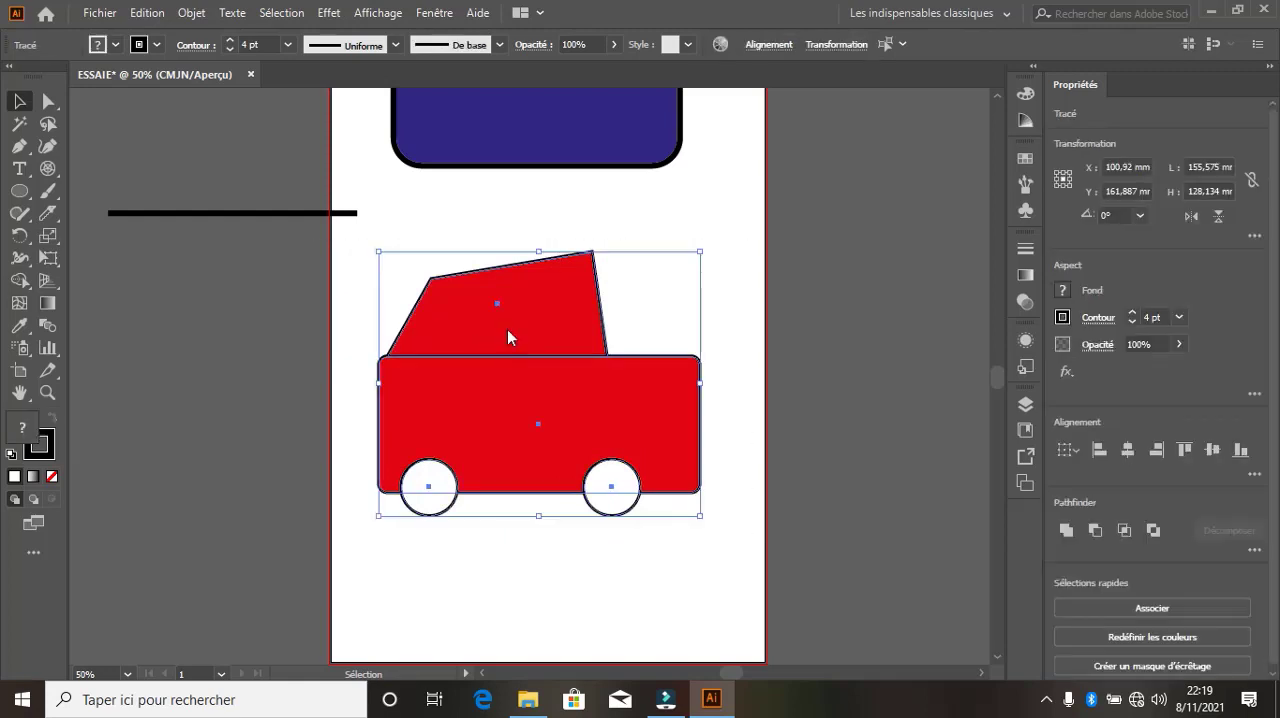
{"action": "right_click", "coordinate": [507, 329]}
{"action": "left_click", "coordinate": [567, 418]}
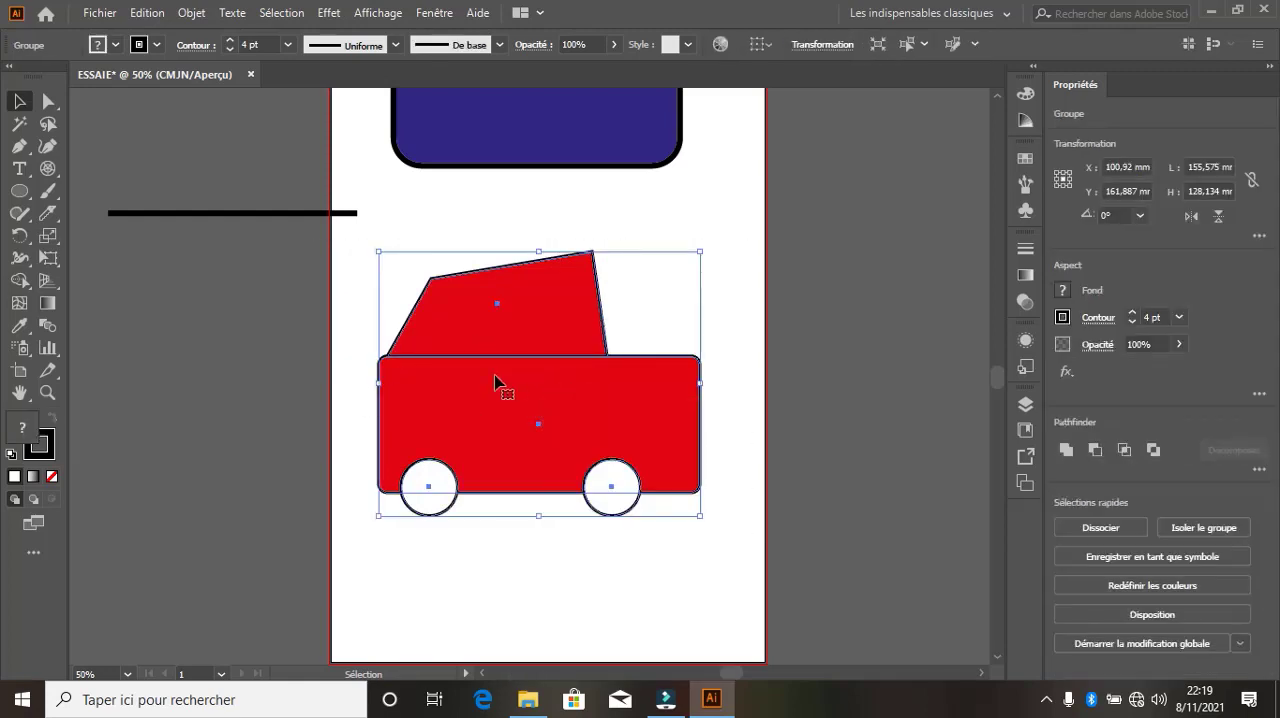
{"action": "left_click", "coordinate": [489, 238]}
{"action": "left_click_drag", "start_coordinate": [509, 346], "coordinate": [498, 340]}
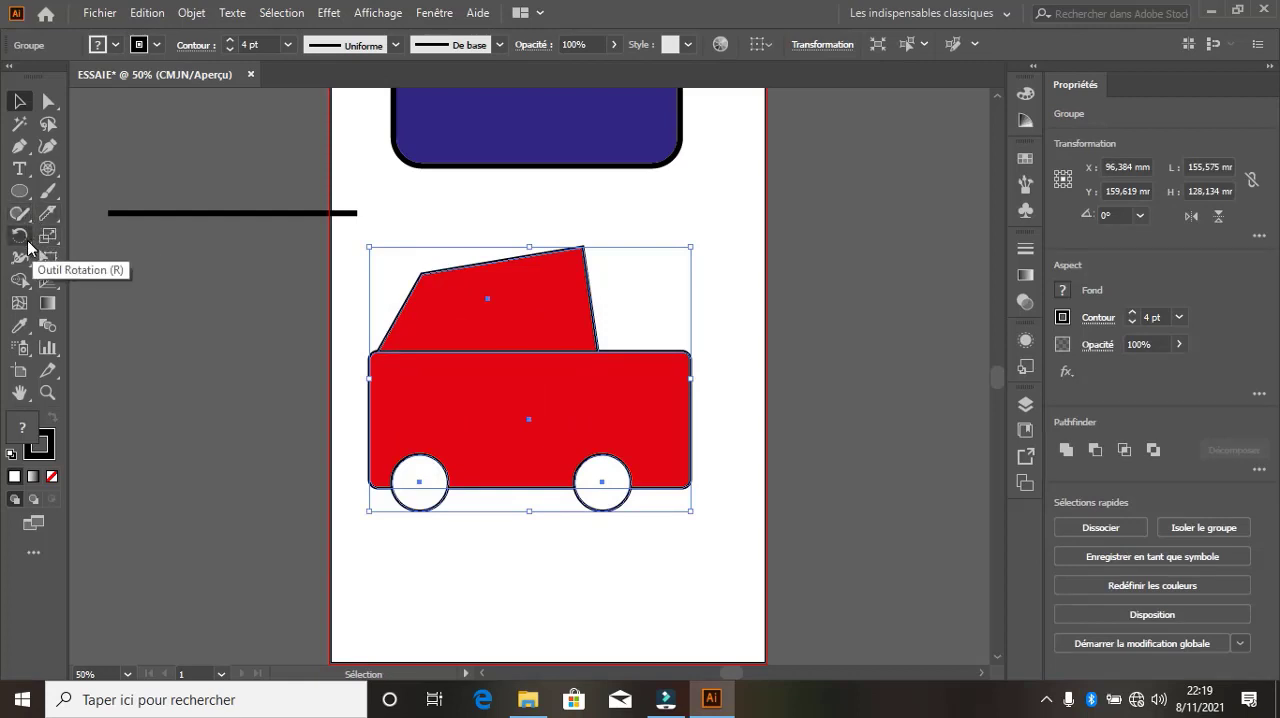
Rotate the car group to about 10.8° with the Rotate tool, placing the pivot near the body's lower-left corner
{"action": "left_click", "coordinate": [20, 236]}
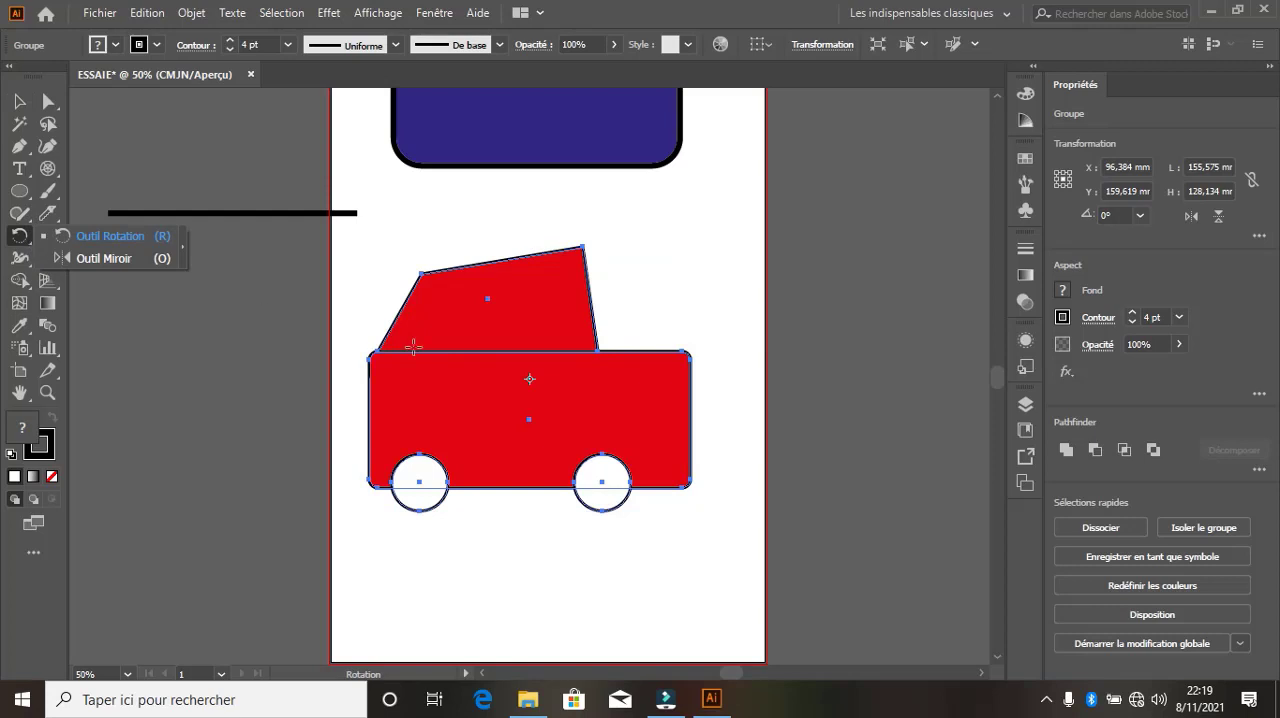
{"action": "left_click", "coordinate": [115, 238]}
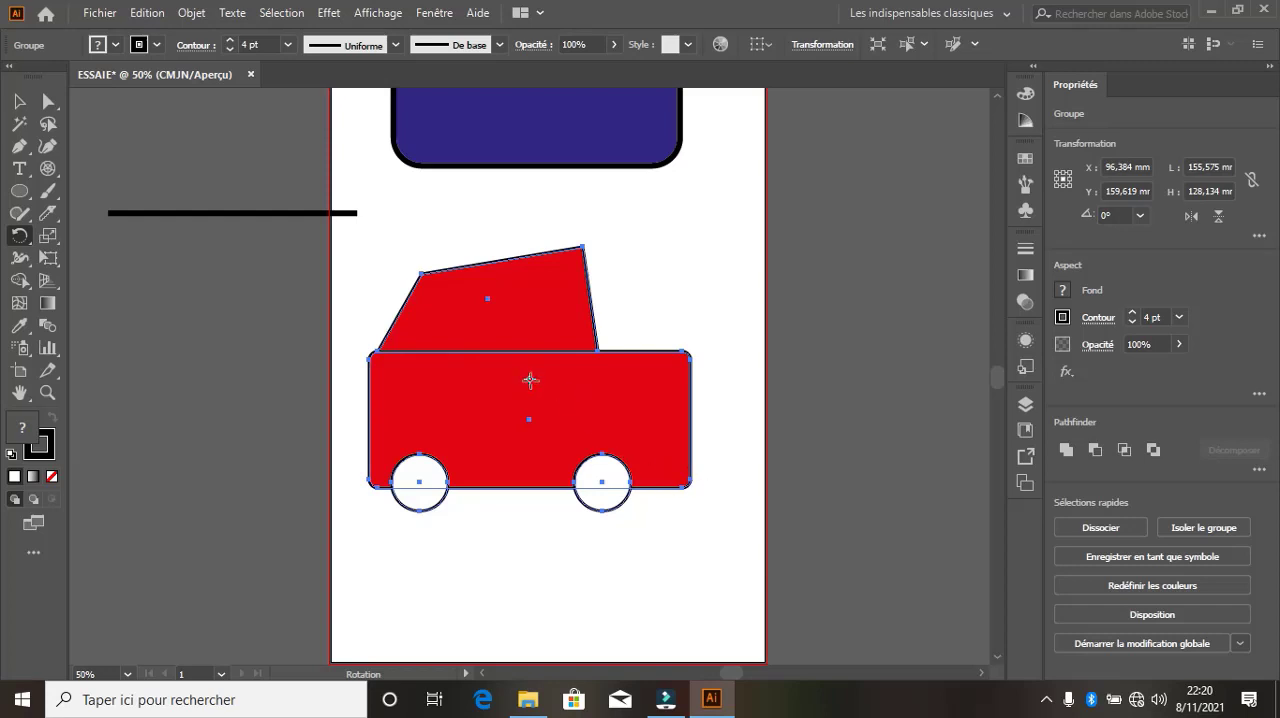
{"action": "left_click_drag", "start_coordinate": [693, 483], "coordinate": [597, 429]}
{"action": "left_click_drag", "start_coordinate": [529, 377], "coordinate": [523, 318]}
{"action": "left_click_drag", "start_coordinate": [643, 346], "coordinate": [677, 383]}
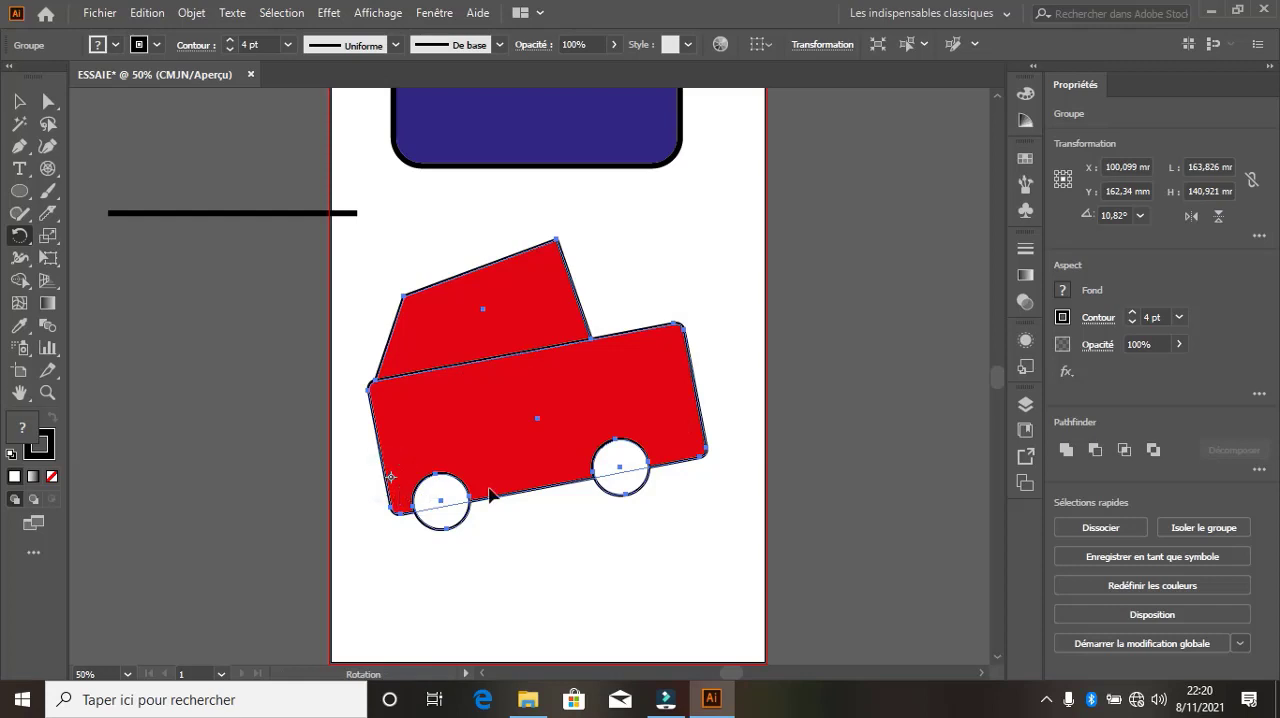
Rotate the car around its lower-left corner to about 28.7° and back to about 14.3°, and around its lower-right corner to about 25.1°
{"action": "left_click_drag", "start_coordinate": [709, 449], "coordinate": [731, 346]}
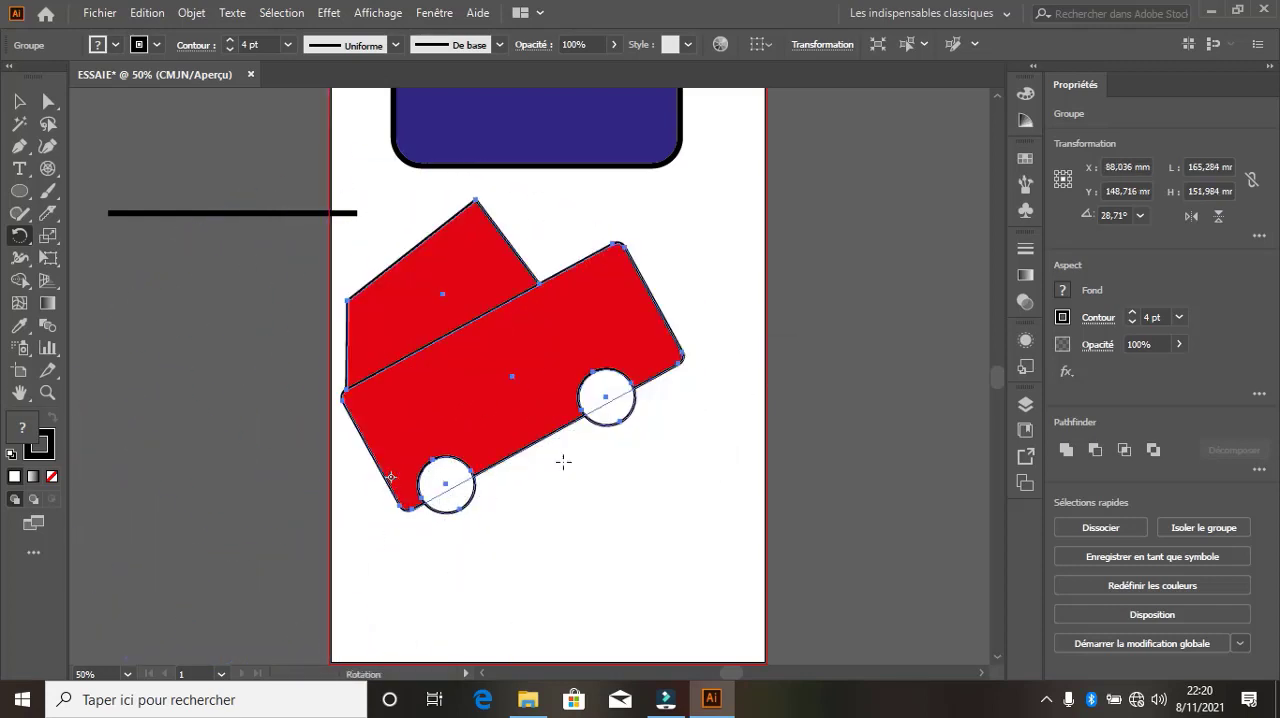
{"action": "left_click_drag", "start_coordinate": [639, 342], "coordinate": [664, 440]}
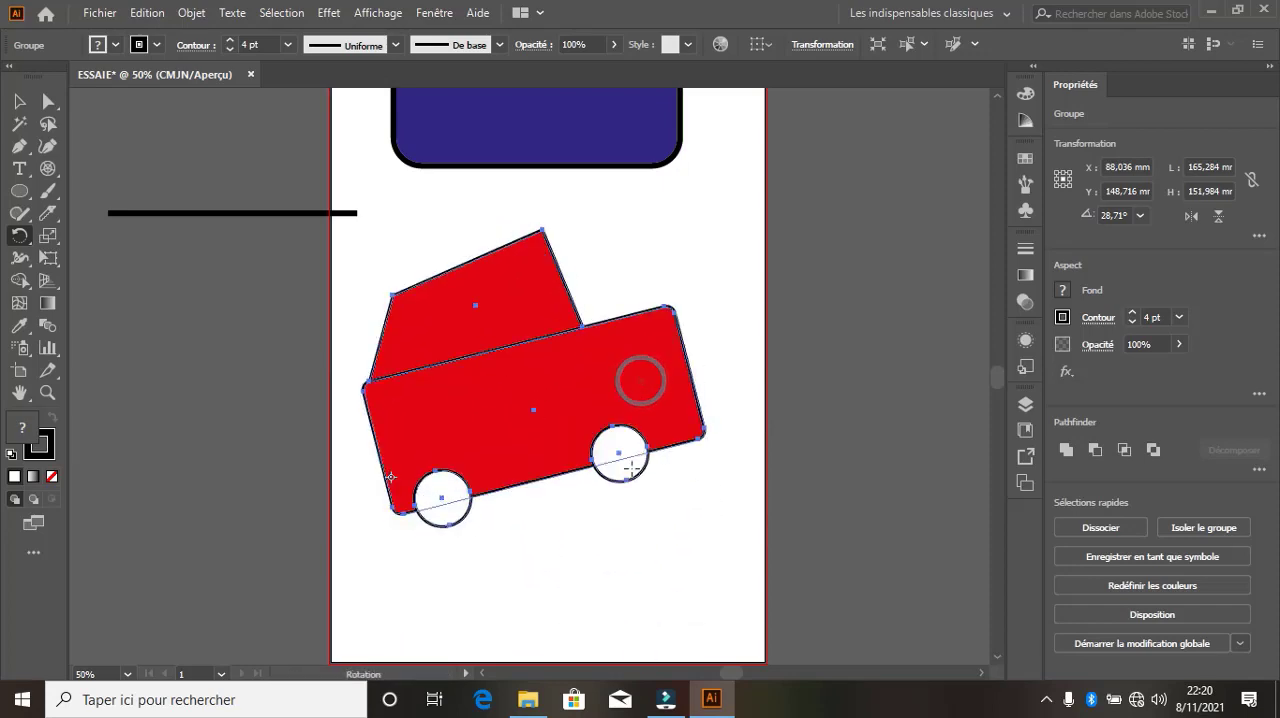
{"action": "left_click", "coordinate": [690, 437]}
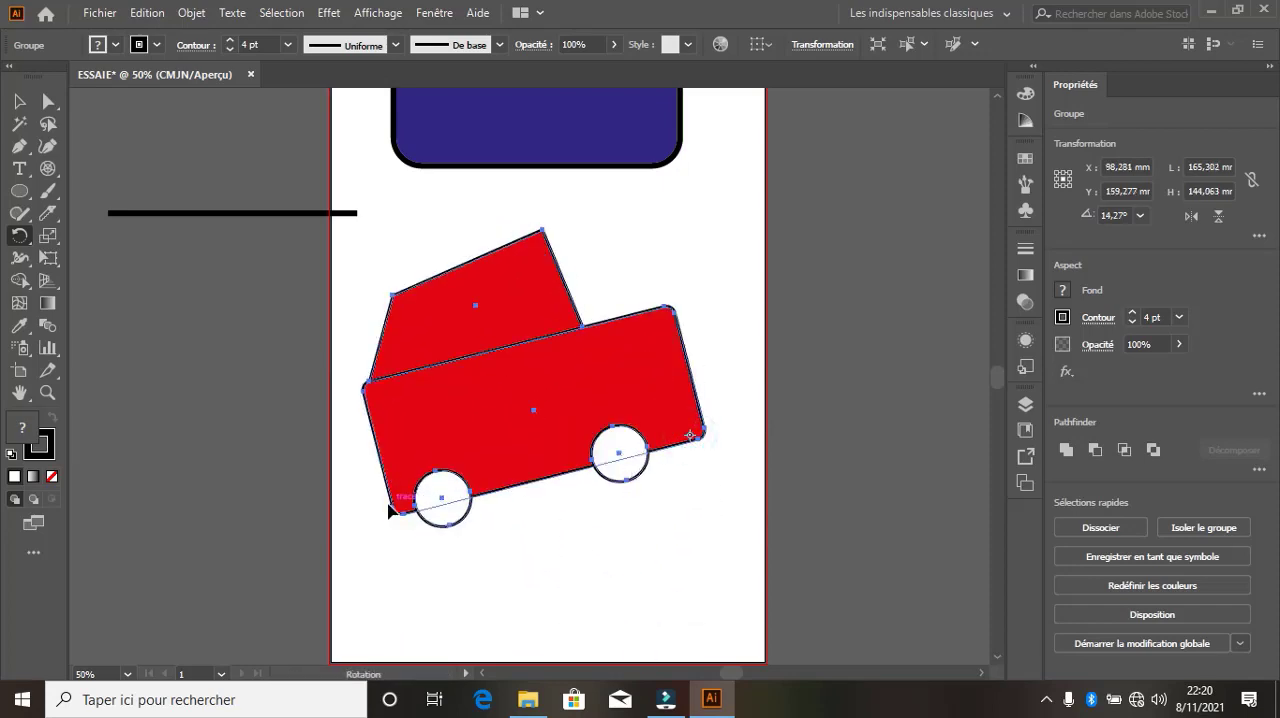
{"action": "left_click_drag", "start_coordinate": [400, 512], "coordinate": [443, 502]}
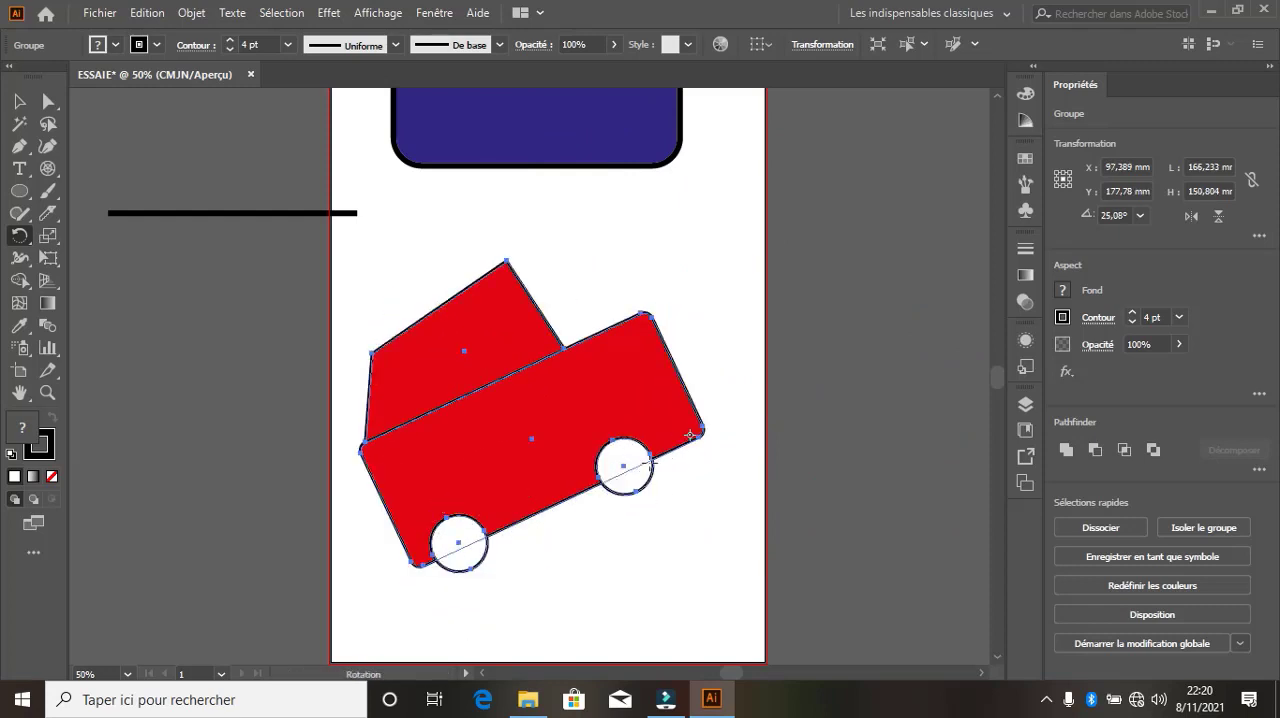
Reflect the car group across its centre and twice across its lower-left corner, ending at an angle of about 188°
{"action": "left_click", "coordinate": [20, 235]}
{"action": "left_click", "coordinate": [104, 258]}
{"action": "left_click", "coordinate": [531, 445]}
{"action": "left_click_drag", "start_coordinate": [440, 486], "coordinate": [731, 420]}
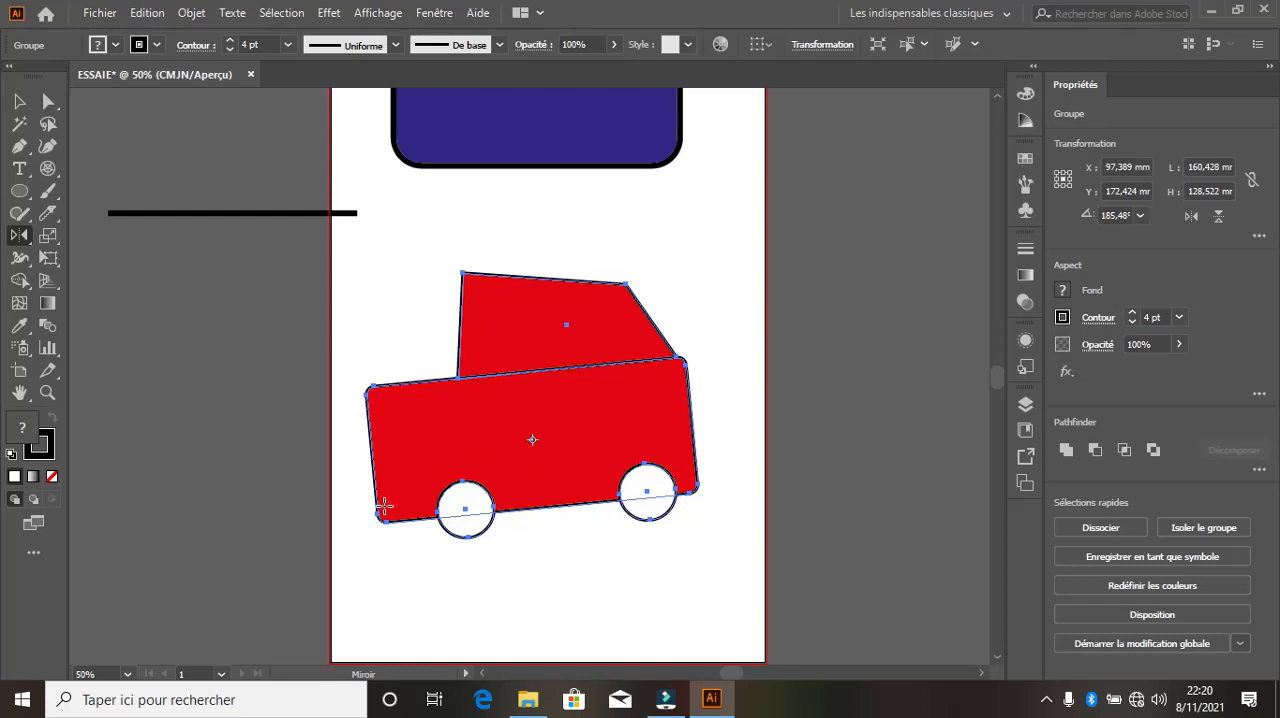
{"action": "left_click_drag", "start_coordinate": [580, 463], "coordinate": [199, 490]}
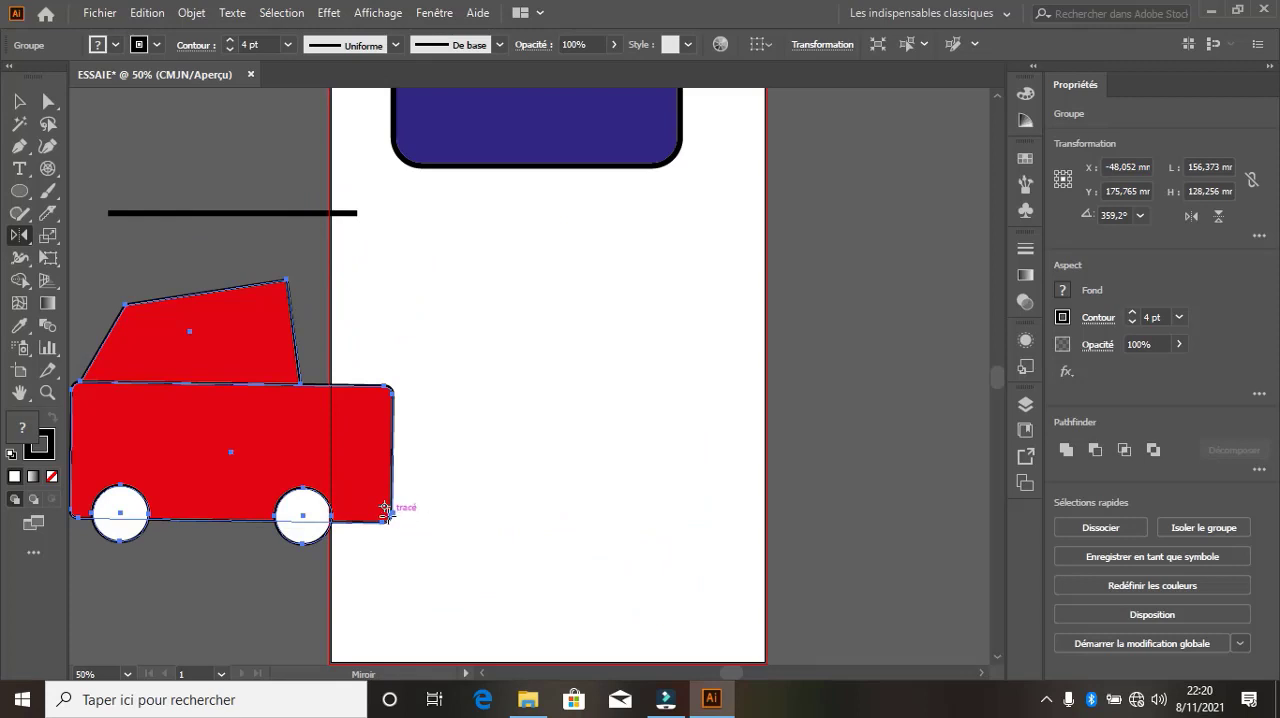
{"action": "left_click_drag", "start_coordinate": [191, 455], "coordinate": [643, 387]}
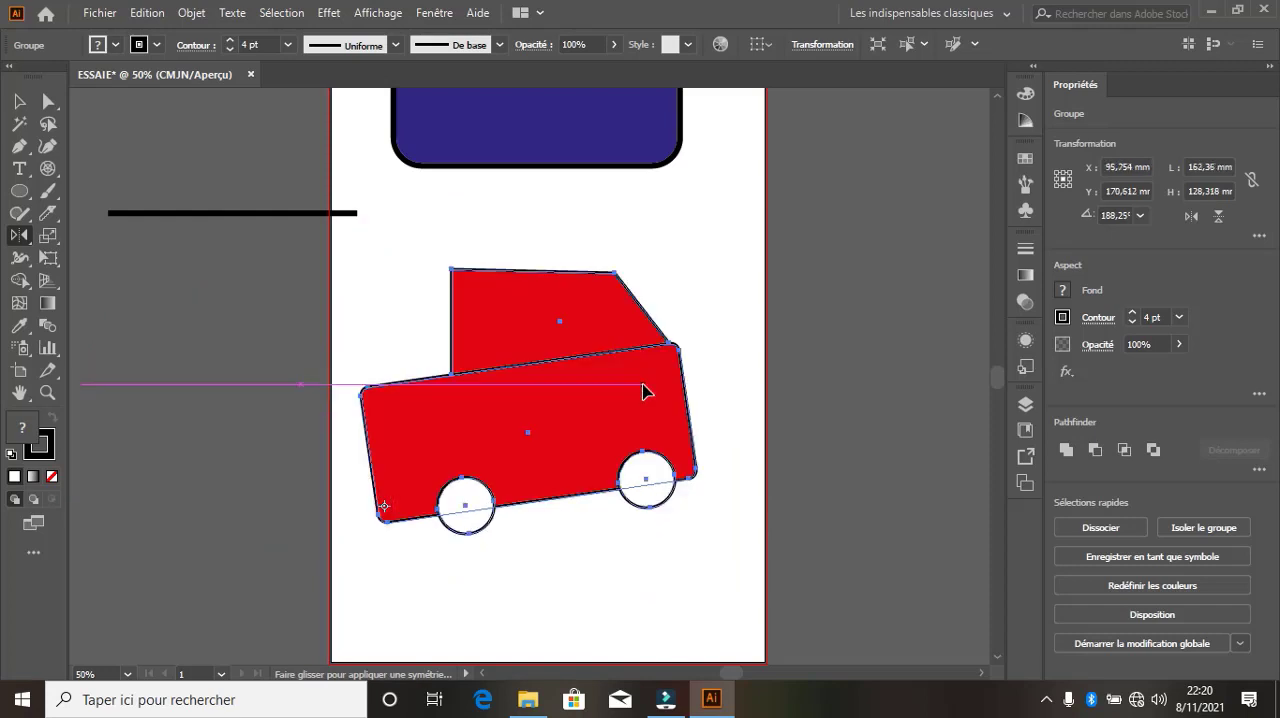
Resize the car group freehand with the Scale tool to about 189 by 131 mm
{"action": "left_click", "coordinate": [54, 239]}
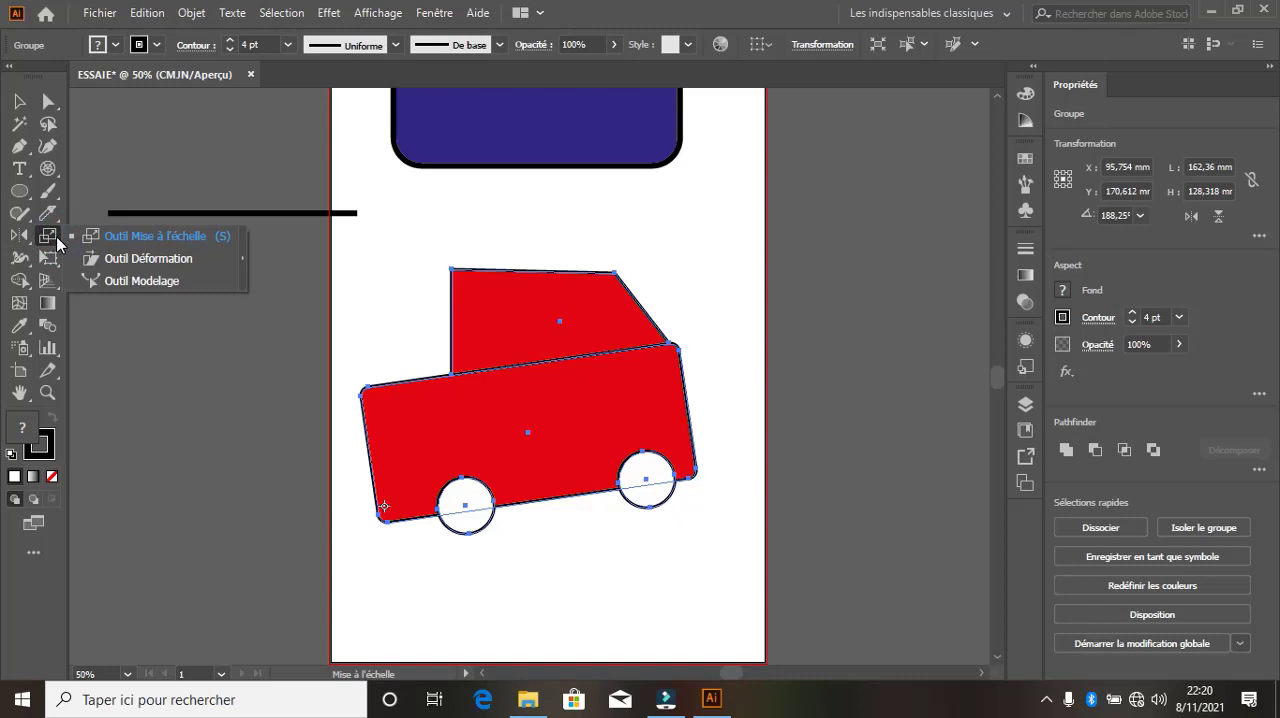
{"action": "left_click", "coordinate": [166, 237]}
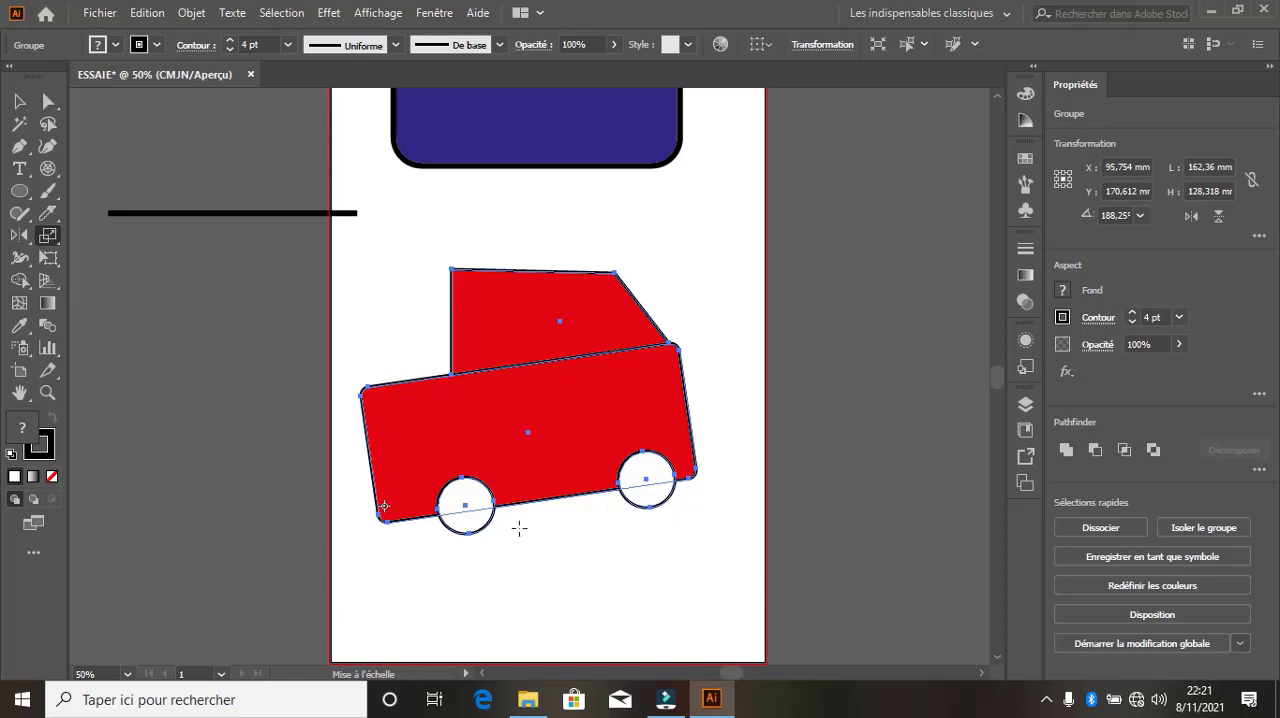
{"action": "left_click_drag", "start_coordinate": [494, 497], "coordinate": [532, 503]}
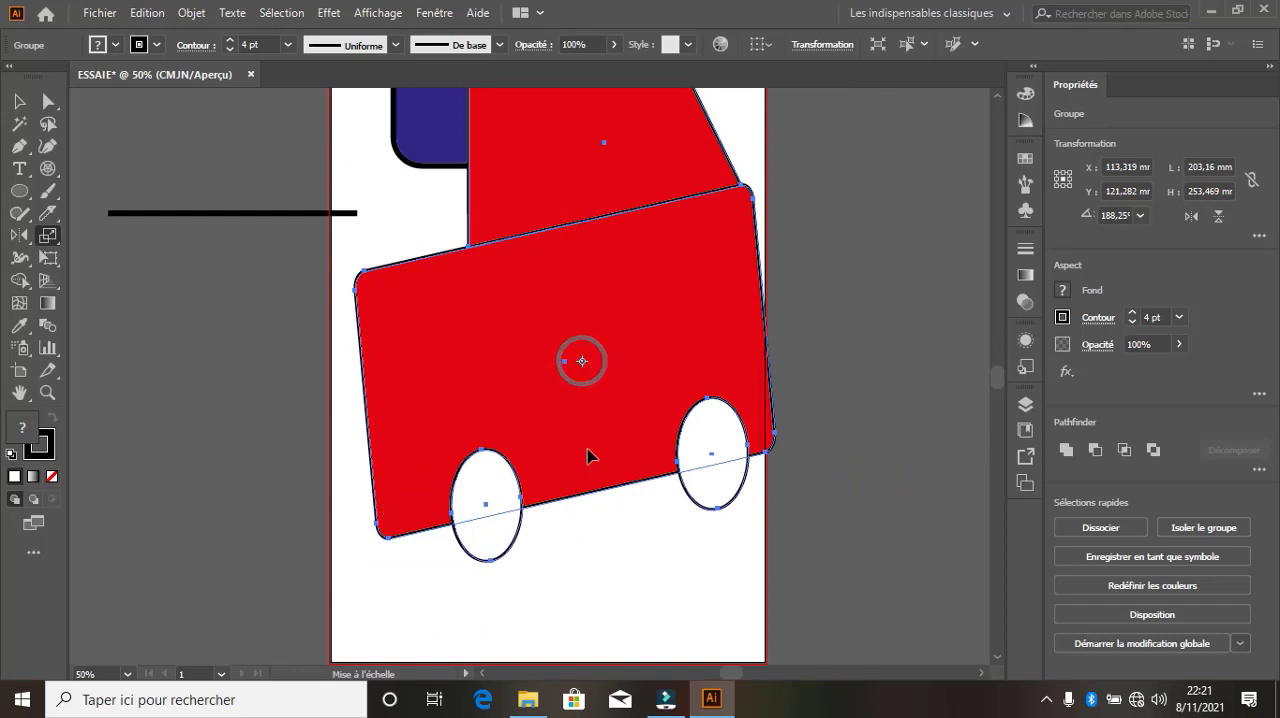
{"action": "left_click_drag", "start_coordinate": [700, 426], "coordinate": [696, 396]}
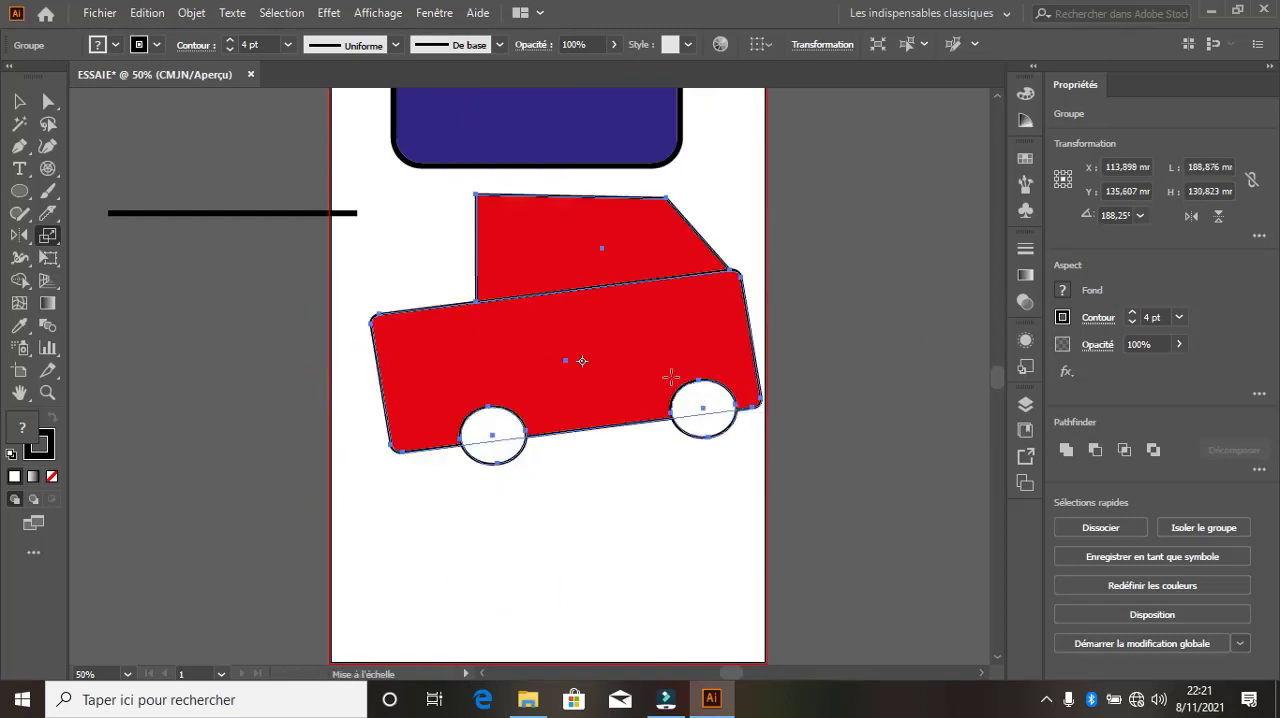
Shear the car from its lower-left corner to about 182 by 147 mm, and from its upper-right corner to about 177 by 149 mm
{"action": "left_click_drag", "start_coordinate": [57, 242], "coordinate": [166, 262]}
{"action": "left_click", "coordinate": [415, 419]}
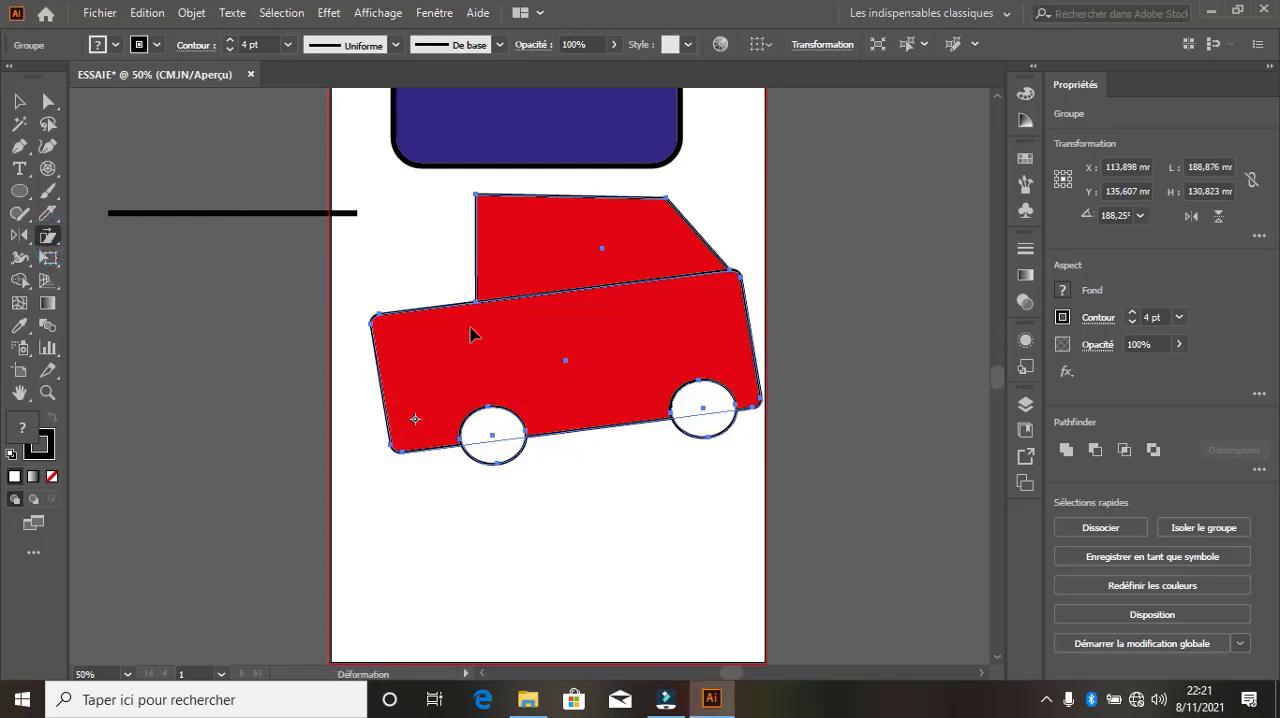
{"action": "left_click_drag", "start_coordinate": [736, 277], "coordinate": [722, 462]}
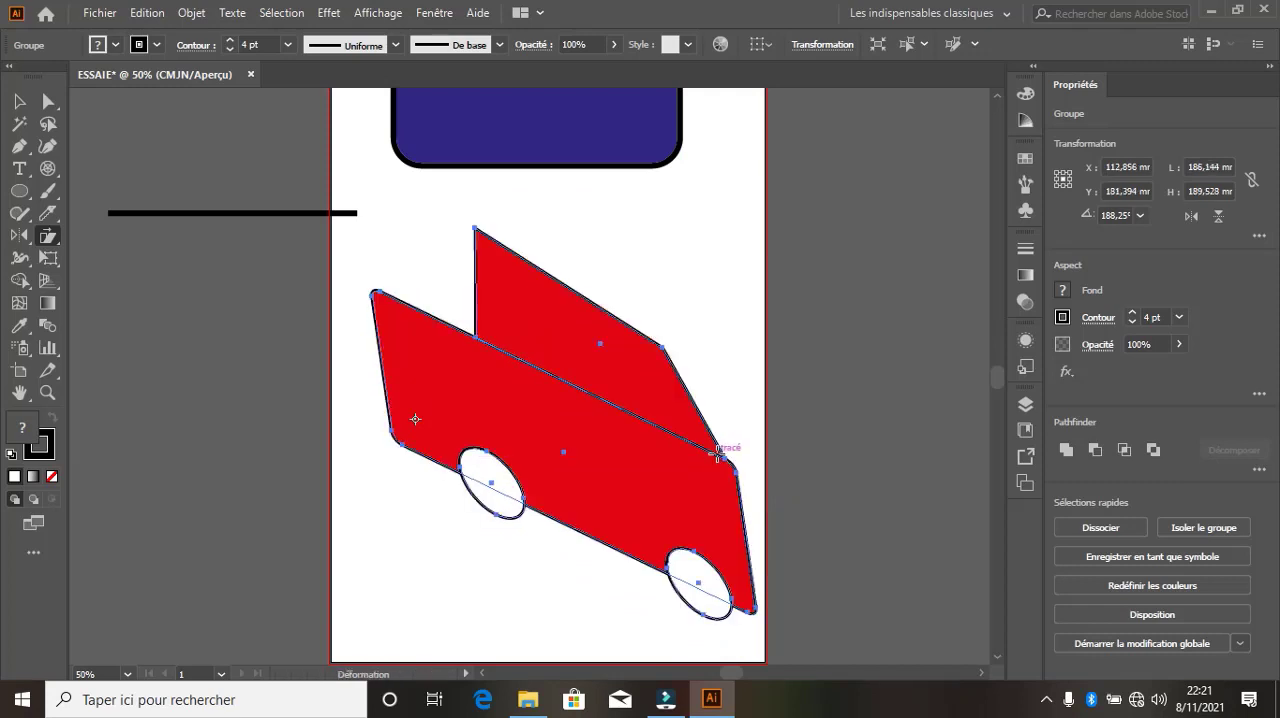
{"action": "left_click_drag", "start_coordinate": [718, 440], "coordinate": [724, 336]}
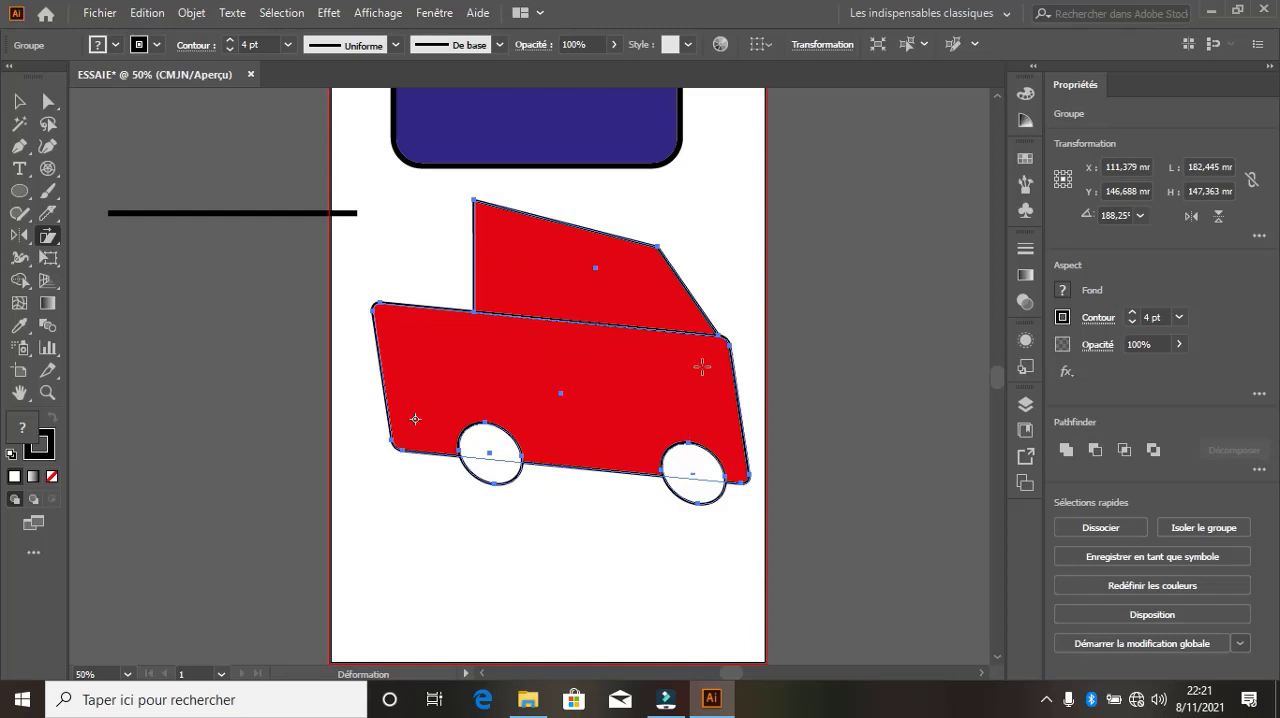
{"action": "mouse_move", "coordinate": [409, 449]}
{"action": "left_mouse_down"}
{"action": "mouse_move", "coordinate": [390, 581]}
{"action": "mouse_move", "coordinate": [450, 505]}
{"action": "mouse_move", "coordinate": [620, 483]}
{"action": "mouse_move", "coordinate": [458, 445]}
{"action": "mouse_move", "coordinate": [424, 466]}
{"action": "left_mouse_up"}
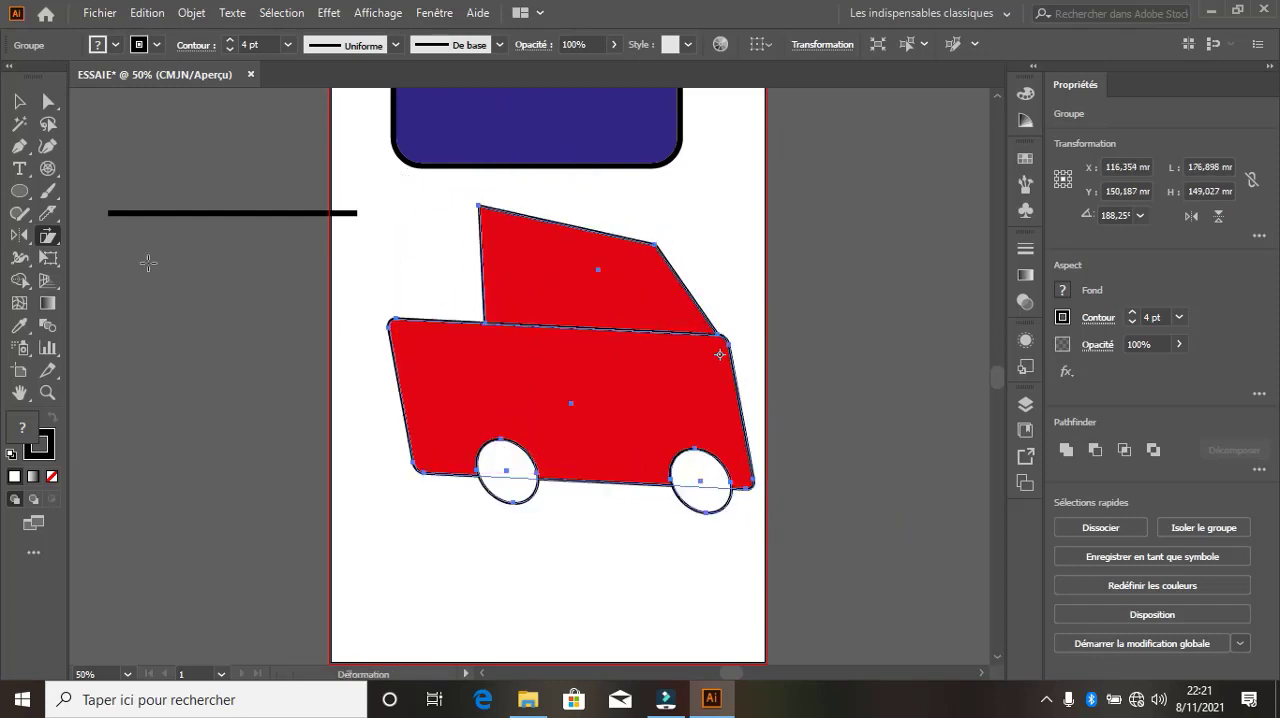
Pull the car's body, cabin and rear wheel apart with the Reshape tool
{"action": "left_click", "coordinate": [48, 236]}
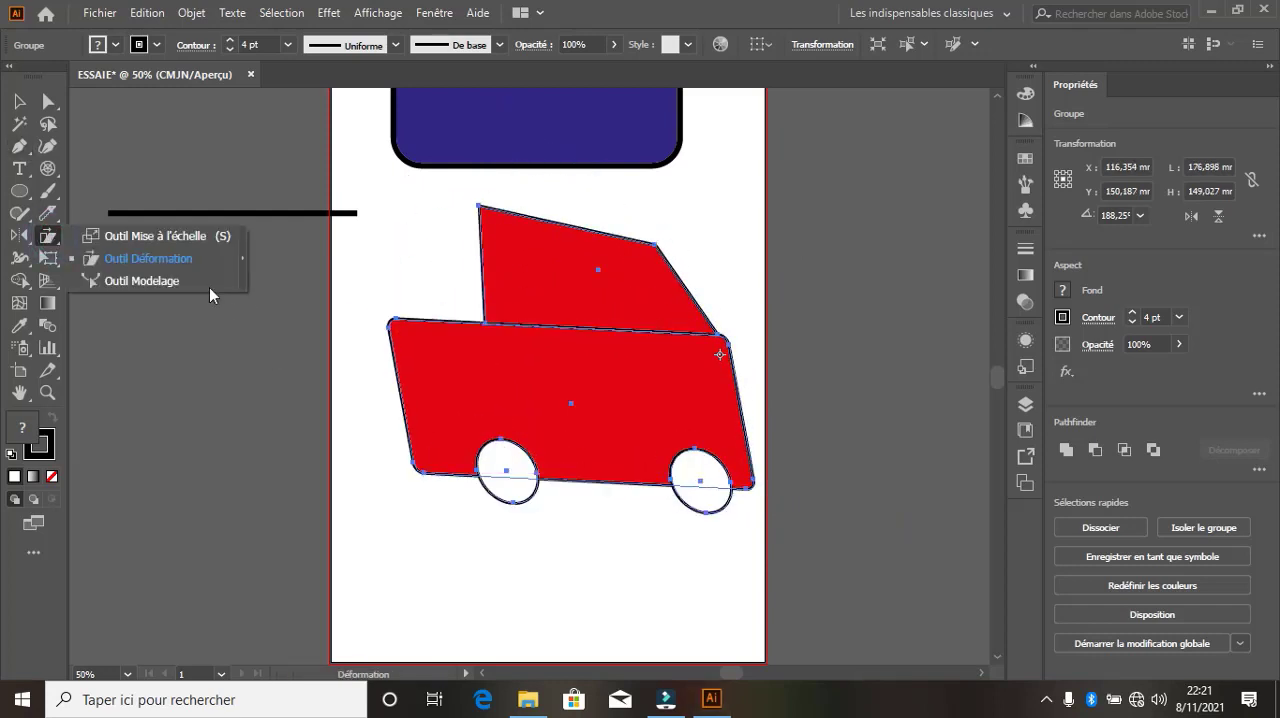
{"action": "left_click", "coordinate": [160, 284]}
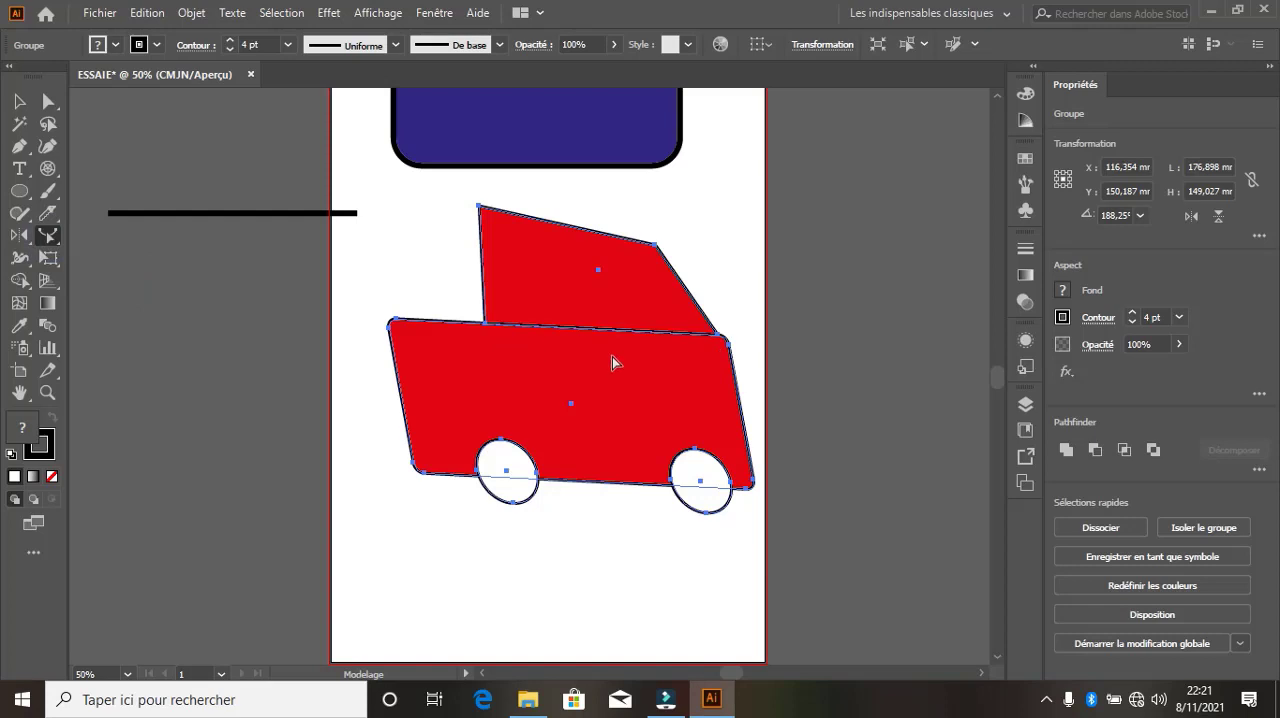
{"action": "left_click_drag", "start_coordinate": [727, 347], "coordinate": [638, 415]}
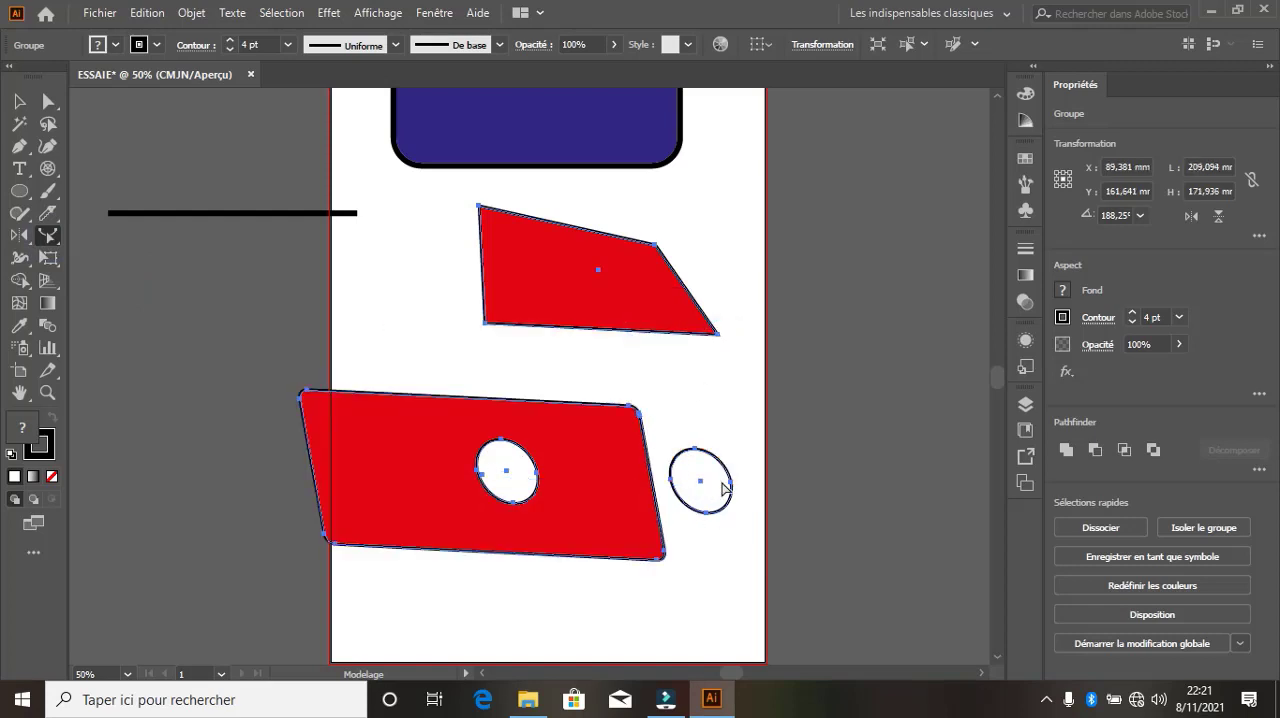
{"action": "left_click_drag", "start_coordinate": [721, 482], "coordinate": [772, 409]}
{"action": "left_click_drag", "start_coordinate": [700, 316], "coordinate": [715, 250]}
{"action": "left_click_drag", "start_coordinate": [523, 457], "coordinate": [598, 362]}
{"action": "left_click_drag", "start_coordinate": [539, 487], "coordinate": [674, 382]}
{"action": "left_click_drag", "start_coordinate": [655, 495], "coordinate": [523, 493]}
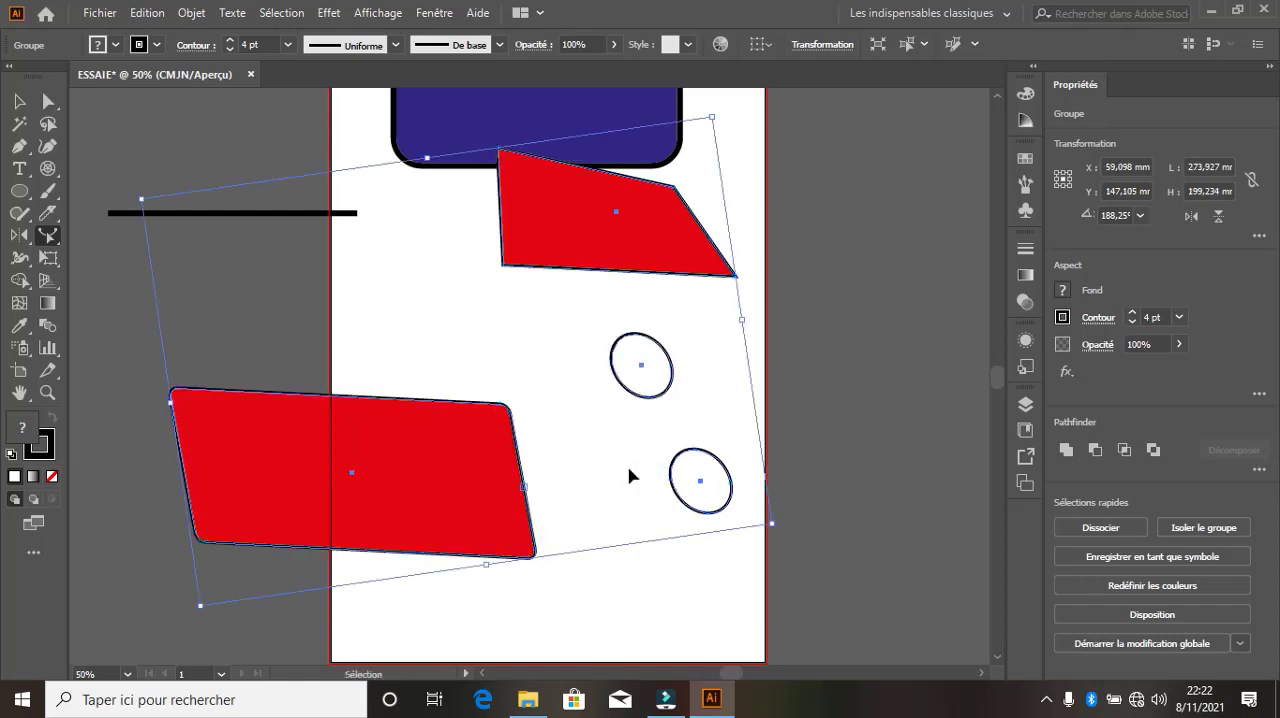
Undo the Reshape edits and the last shear of the car
{"action": "key", "text": "ctrl+z"}
{"action": "key", "text": "ctrl+z"}
{"action": "key", "text": "ctrl+z"}
{"action": "key", "text": "ctrl+z"}
{"action": "key", "text": "ctrl+z"}
{"action": "key", "text": "ctrl+z"}
{"action": "key", "text": "ctrl+z"}
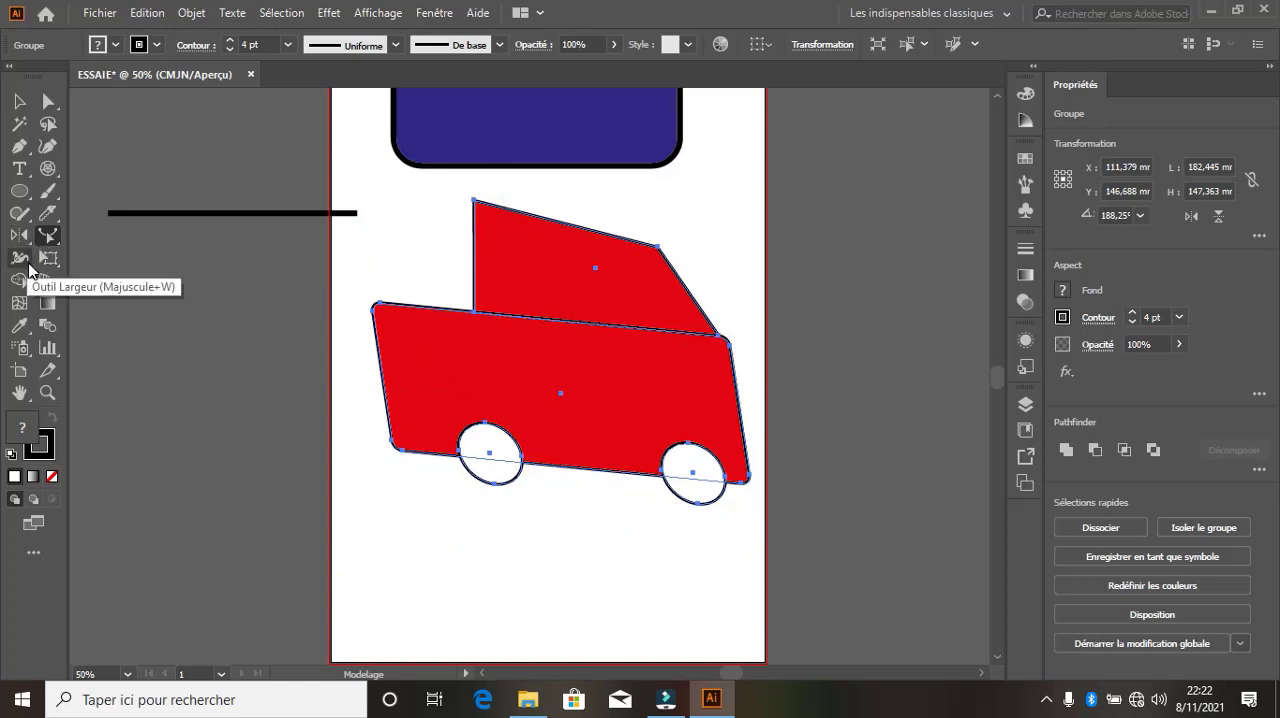
Widen the outline along the cabin's lower edge to about 113 mm with the Width tool
{"action": "left_click", "coordinate": [28, 266]}
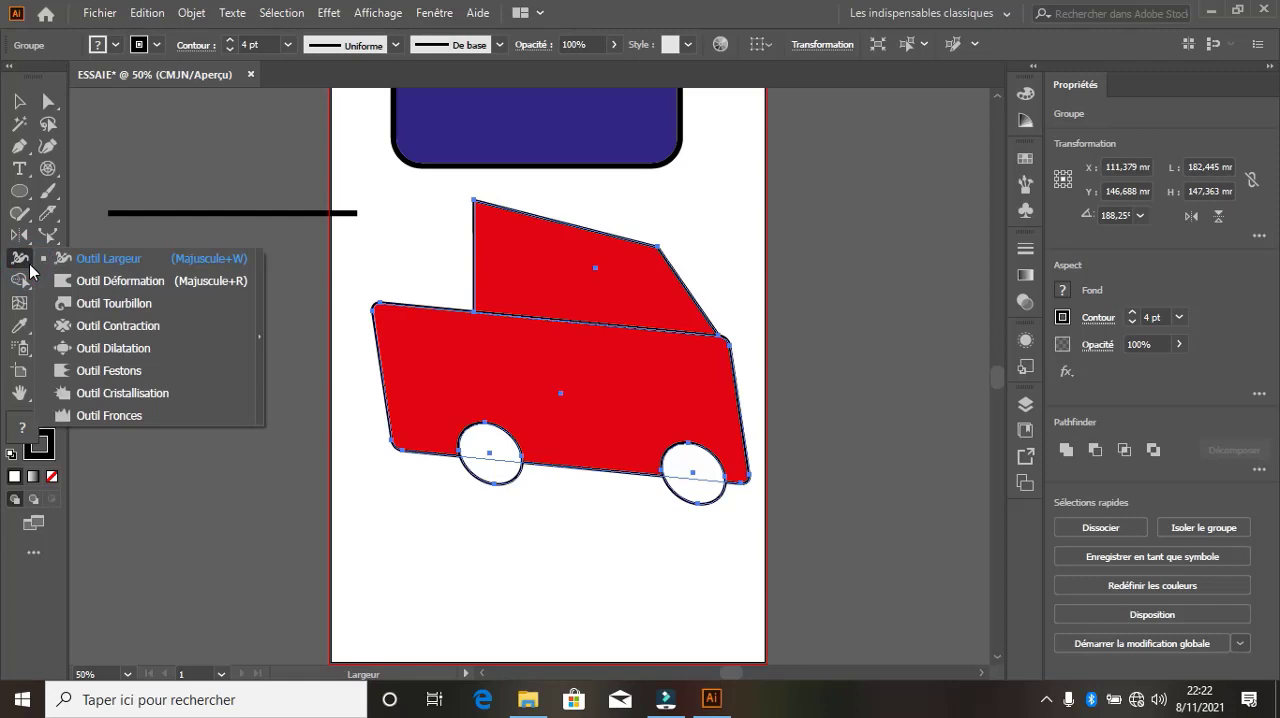
{"action": "left_click", "coordinate": [104, 262]}
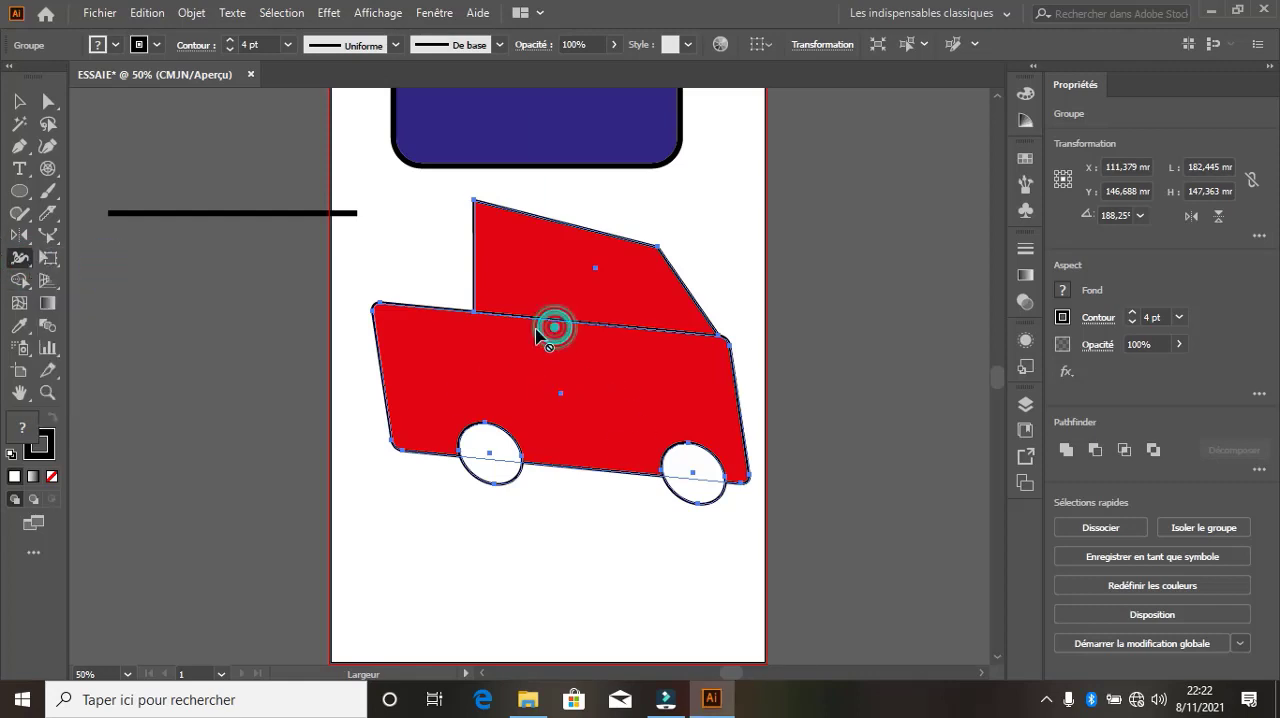
{"action": "left_click_drag", "start_coordinate": [547, 324], "coordinate": [468, 274]}
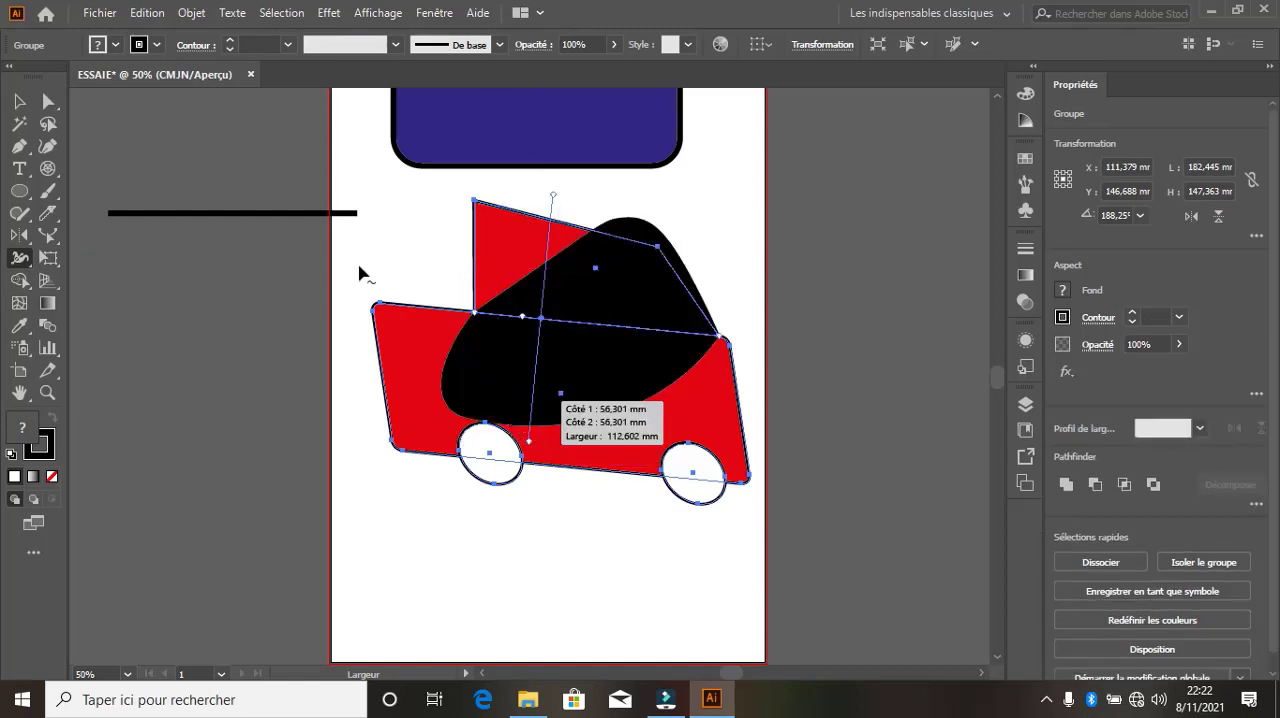
Distort both wheels with the Warp tool, pushing the rear wheel's top edge inwards
{"action": "right_click", "coordinate": [23, 267]}
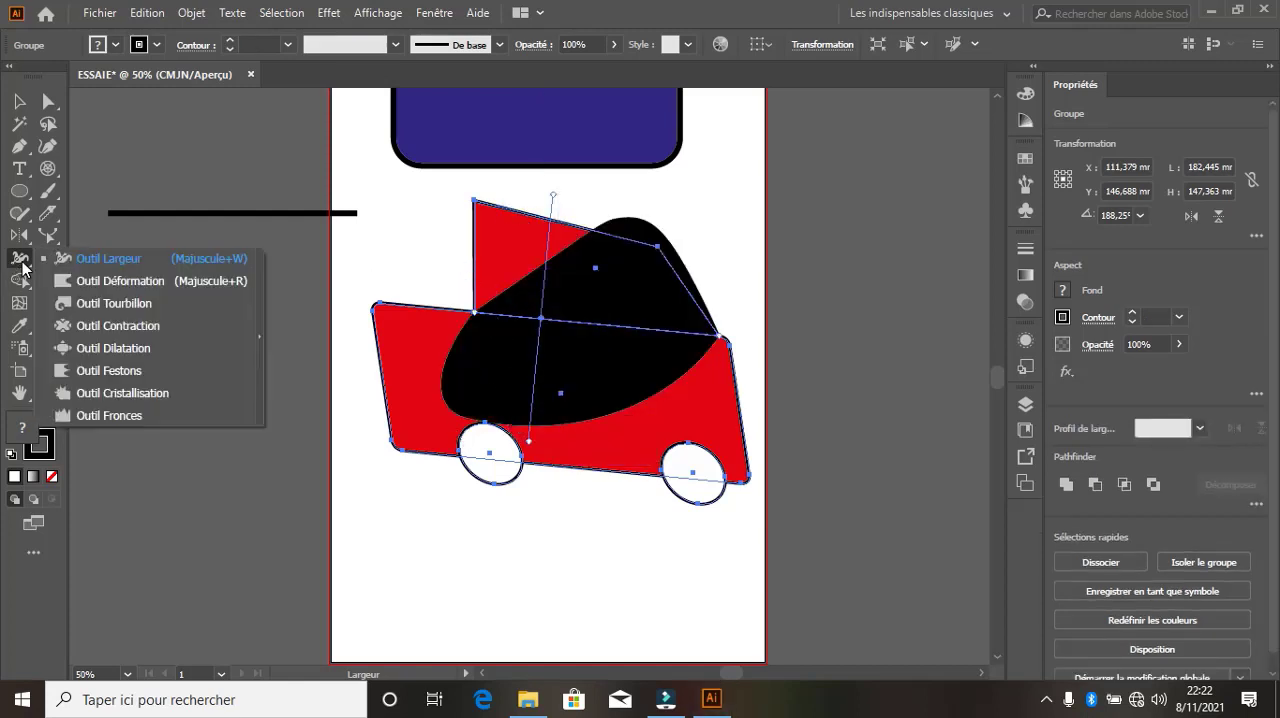
{"action": "left_click", "coordinate": [92, 281]}
{"action": "left_click_drag", "start_coordinate": [490, 436], "coordinate": [660, 520]}
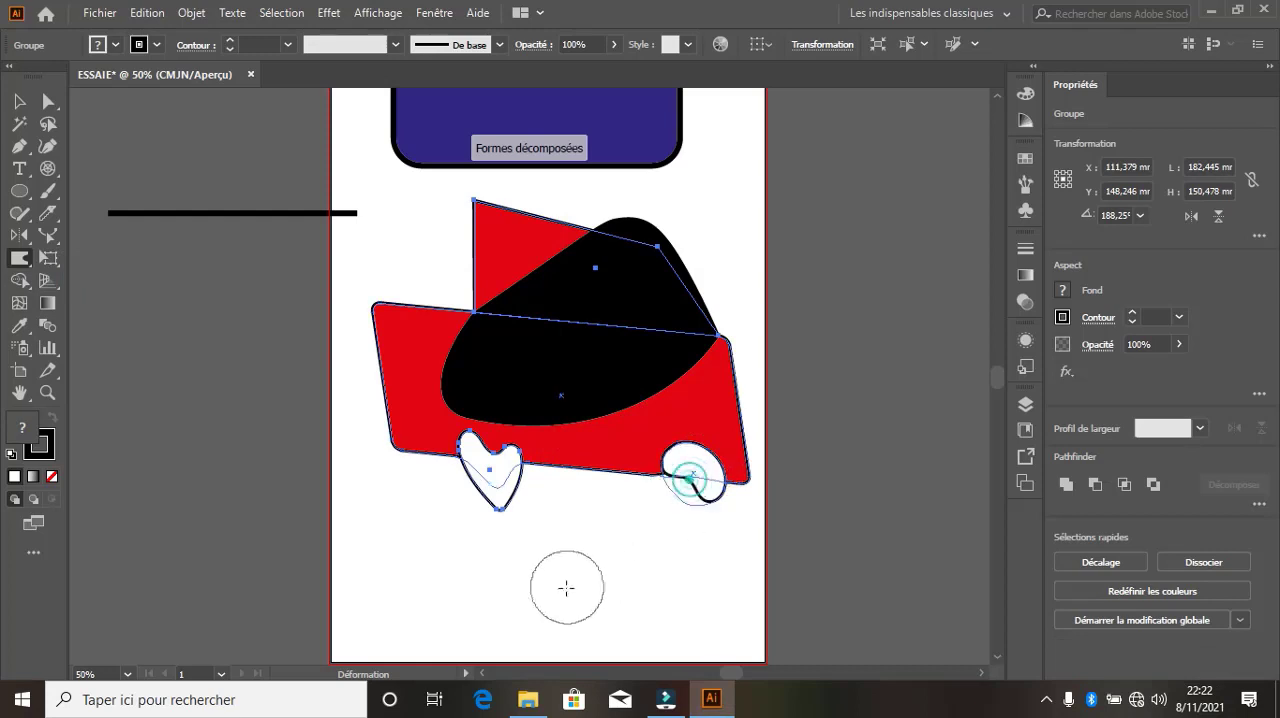
Twirl the body's lower edge between the wheels and the black outline up to the cabin roof with the Twirl tool
{"action": "right_click", "coordinate": [22, 262]}
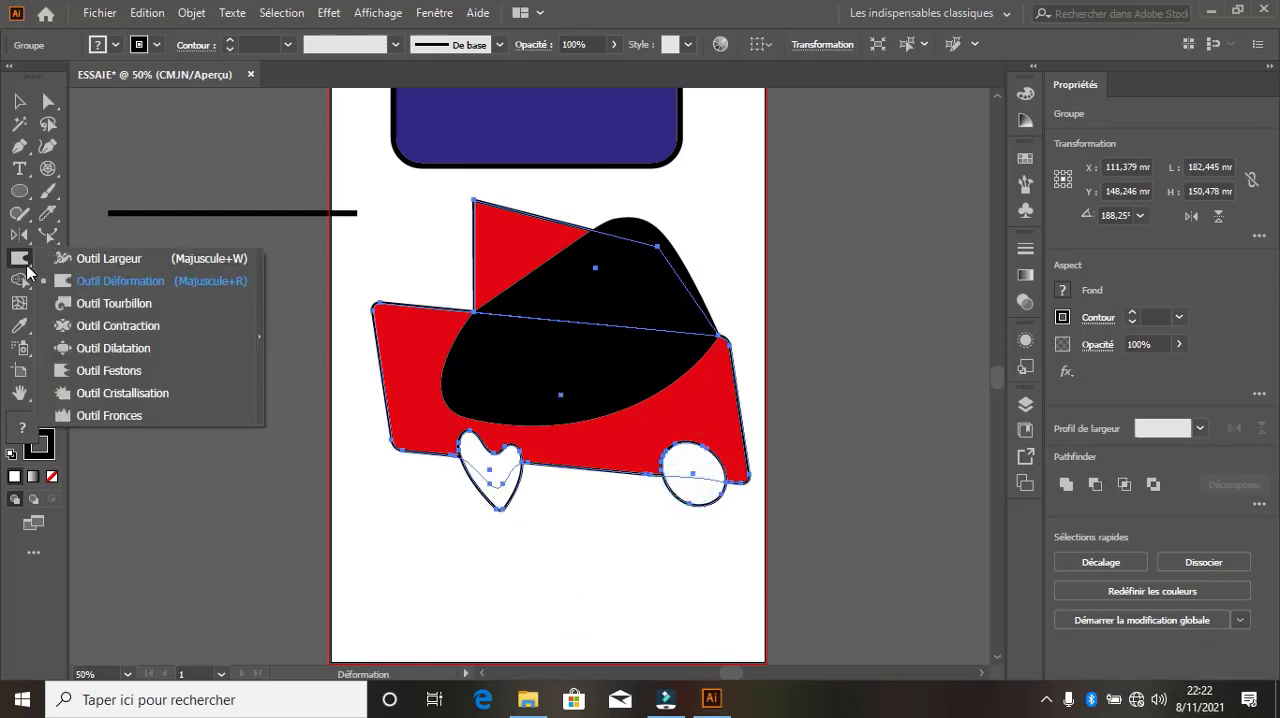
{"action": "left_click", "coordinate": [74, 298]}
{"action": "left_click_drag", "start_coordinate": [609, 474], "coordinate": [587, 143]}
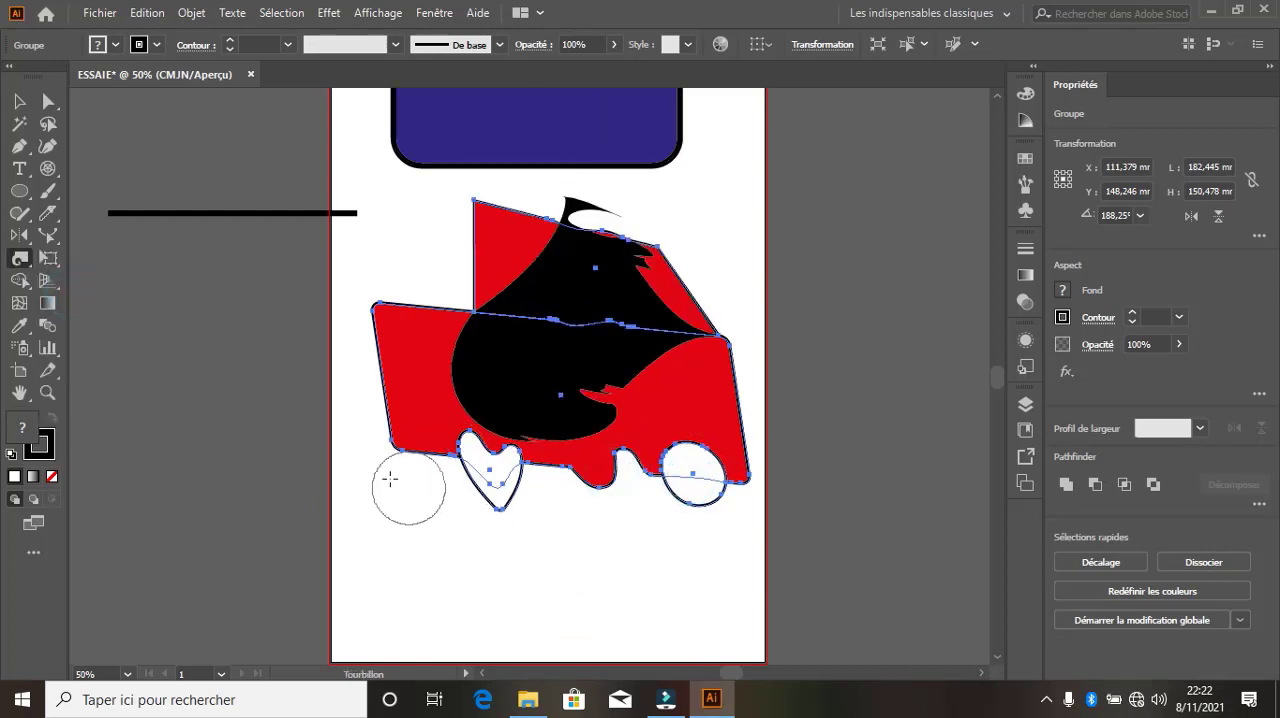
Twirl the car's rear body edge and cabin outline, and undo all the Width, Warp and Twirl distortions of the car
{"action": "mouse_move", "coordinate": [407, 441]}
{"action": "left_mouse_down"}
{"action": "mouse_move", "coordinate": [463, 370]}
{"action": "mouse_move", "coordinate": [466, 303]}
{"action": "mouse_move", "coordinate": [611, 432]}
{"action": "left_mouse_up"}
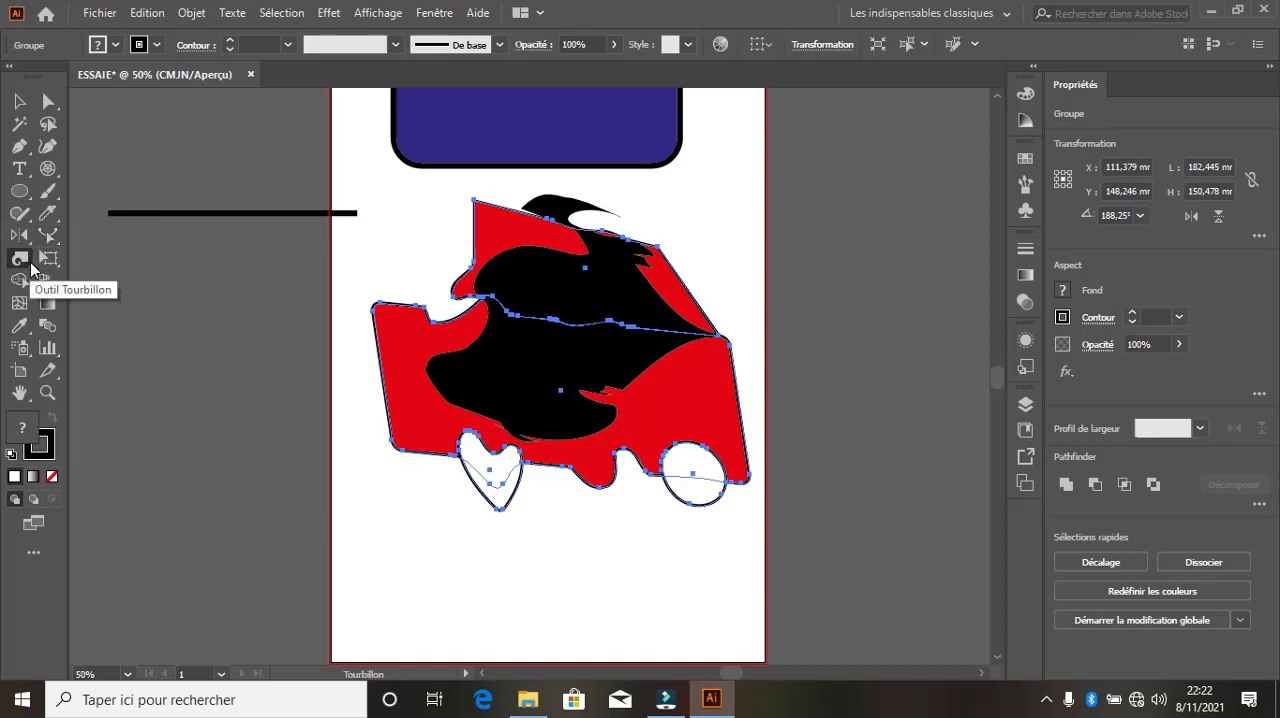
{"action": "key", "text": "ctrl+z"}
{"action": "key", "text": "ctrl+z"}
{"action": "key", "text": "ctrl+z"}
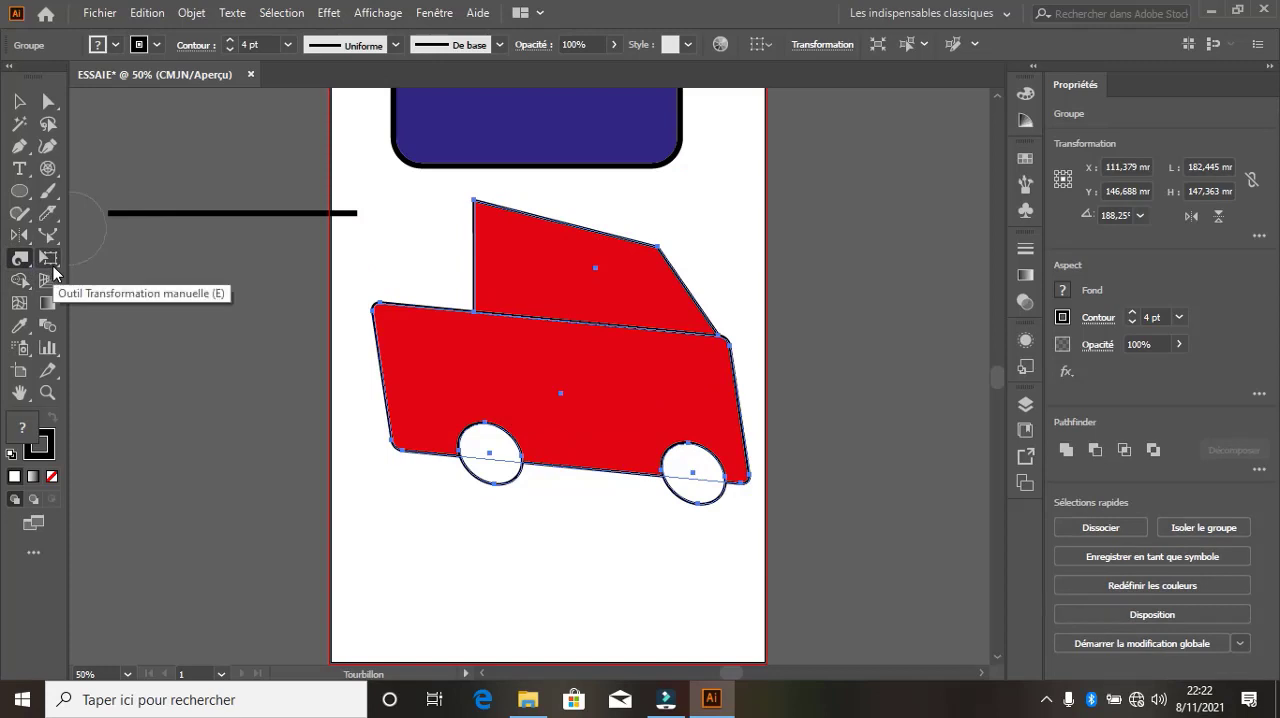
Stretch the car group to about 189 mm wide with the Free Transform tool
{"action": "left_click", "coordinate": [55, 267]}
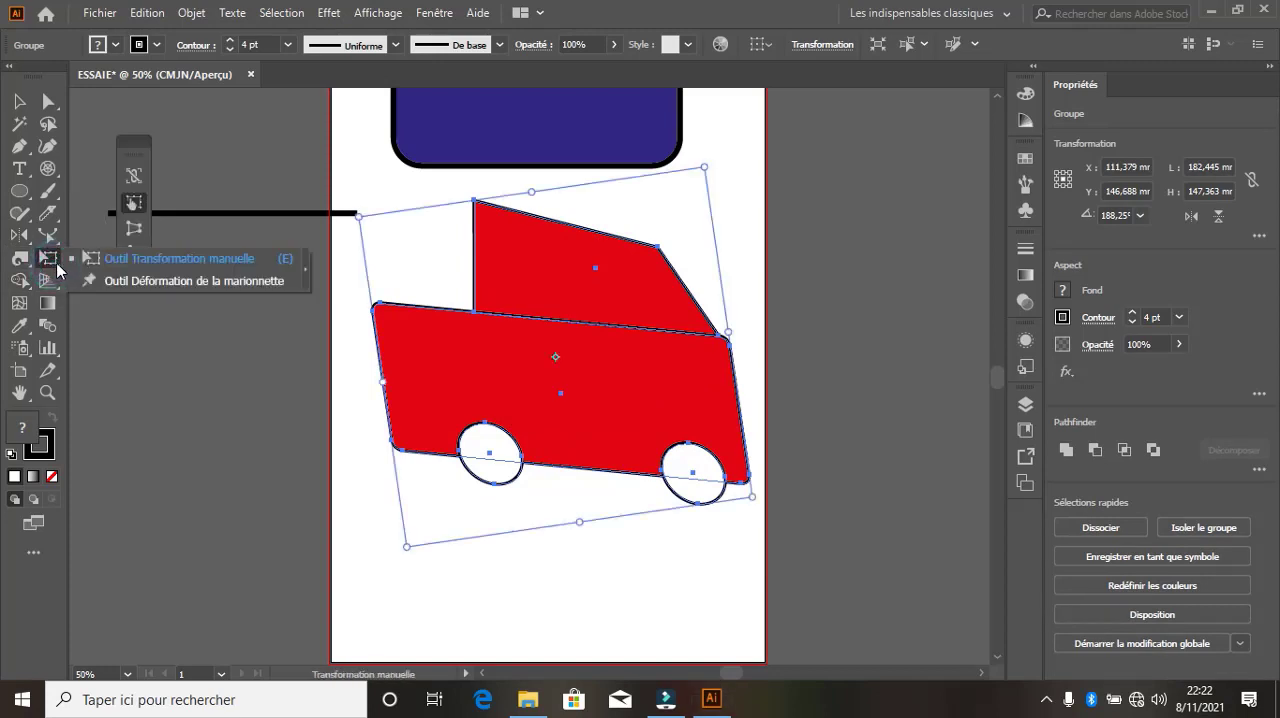
{"action": "left_click", "coordinate": [140, 260]}
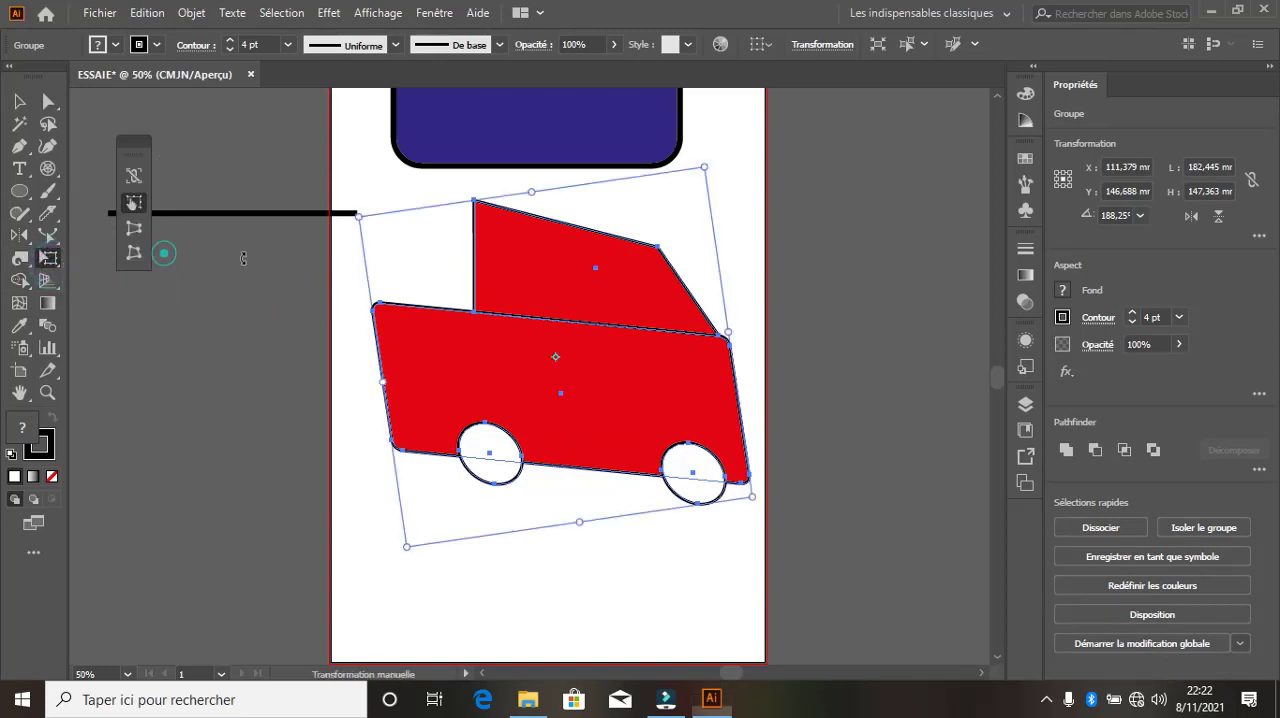
{"action": "left_click", "coordinate": [557, 358]}
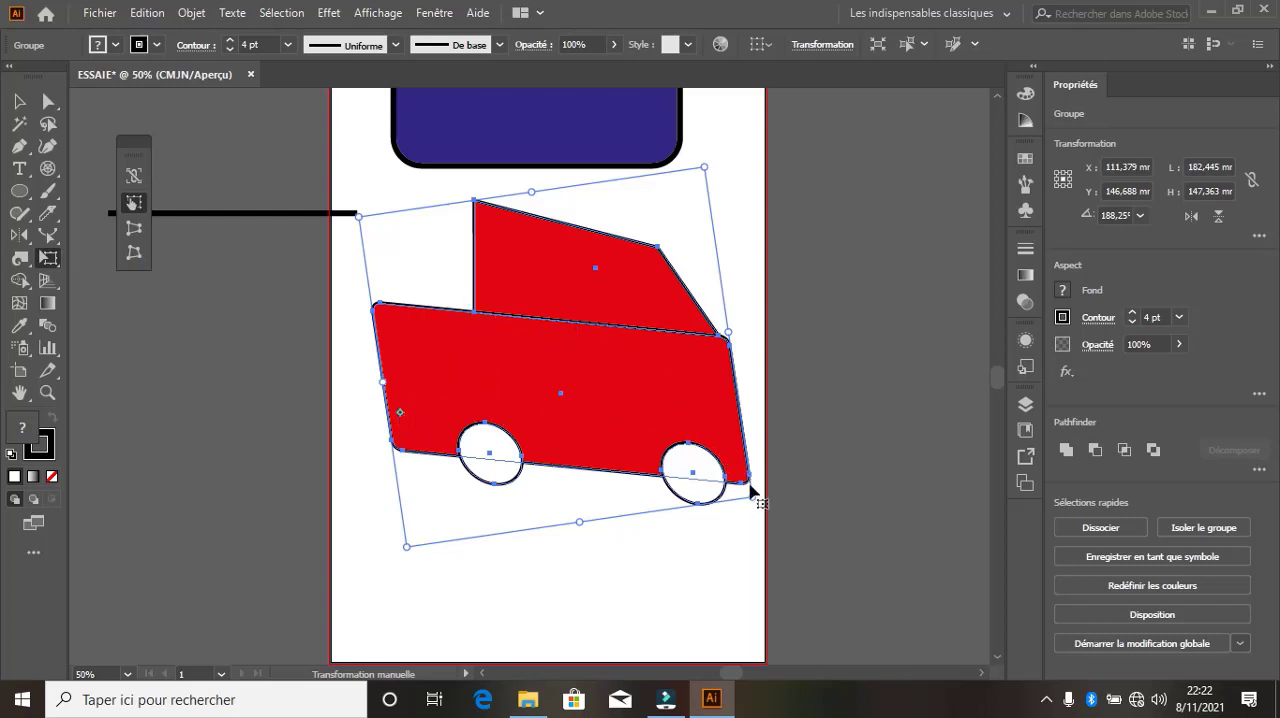
{"action": "mouse_move", "coordinate": [750, 492]}
{"action": "left_mouse_down"}
{"action": "mouse_move", "coordinate": [457, 305]}
{"action": "mouse_move", "coordinate": [765, 493]}
{"action": "left_mouse_up"}
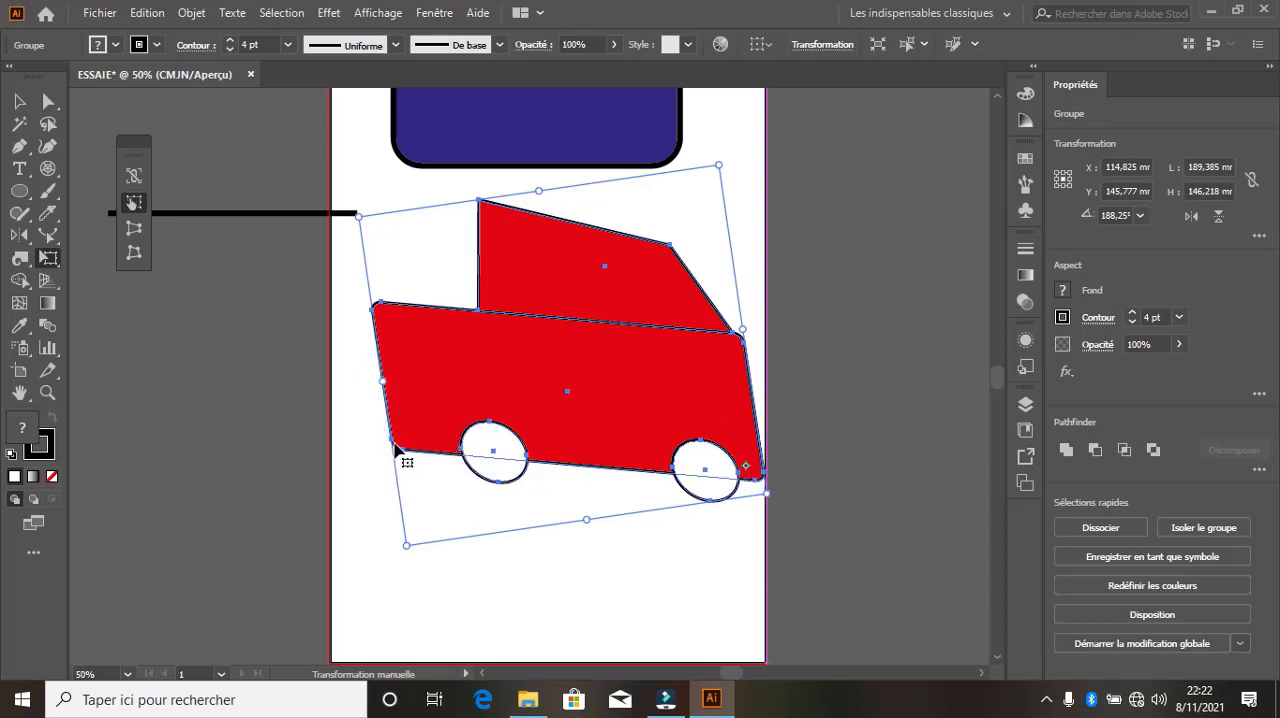
Rotate the car freely to about 197° and move it to about X 82 mm, Y 145 mm
{"action": "left_click_drag", "start_coordinate": [391, 449], "coordinate": [411, 469]}
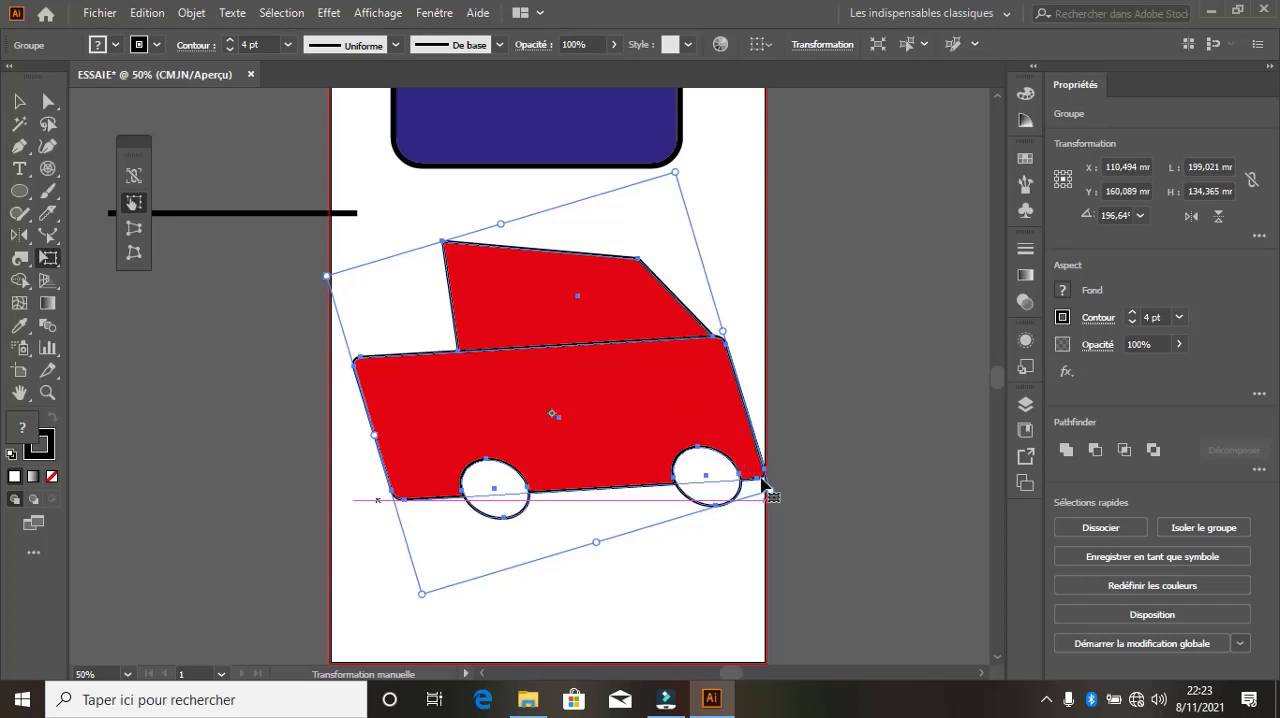
{"action": "left_click_drag", "start_coordinate": [760, 485], "coordinate": [702, 455]}
Distort the car with Perspective Distort and Free Distort, squeezing its front end and pulling its lower rear corner slightly inwards
{"action": "left_click", "coordinate": [134, 229]}
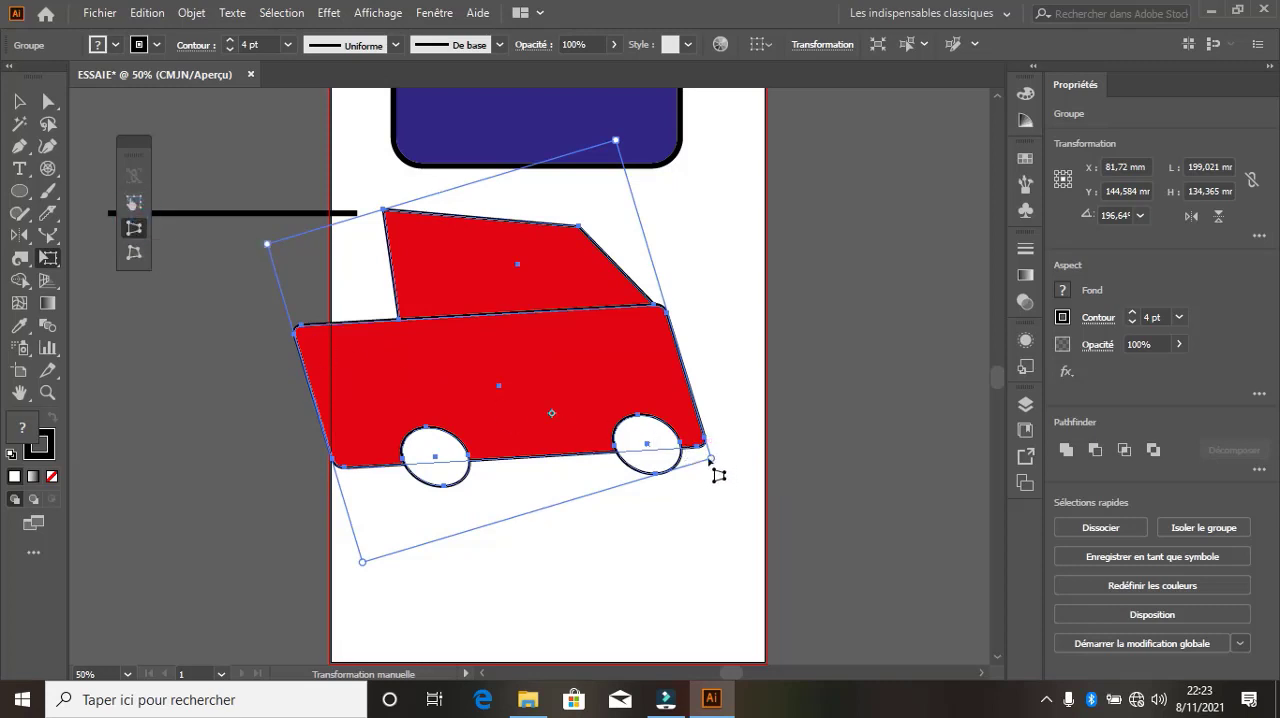
{"action": "left_click_drag", "start_coordinate": [712, 466], "coordinate": [628, 360]}
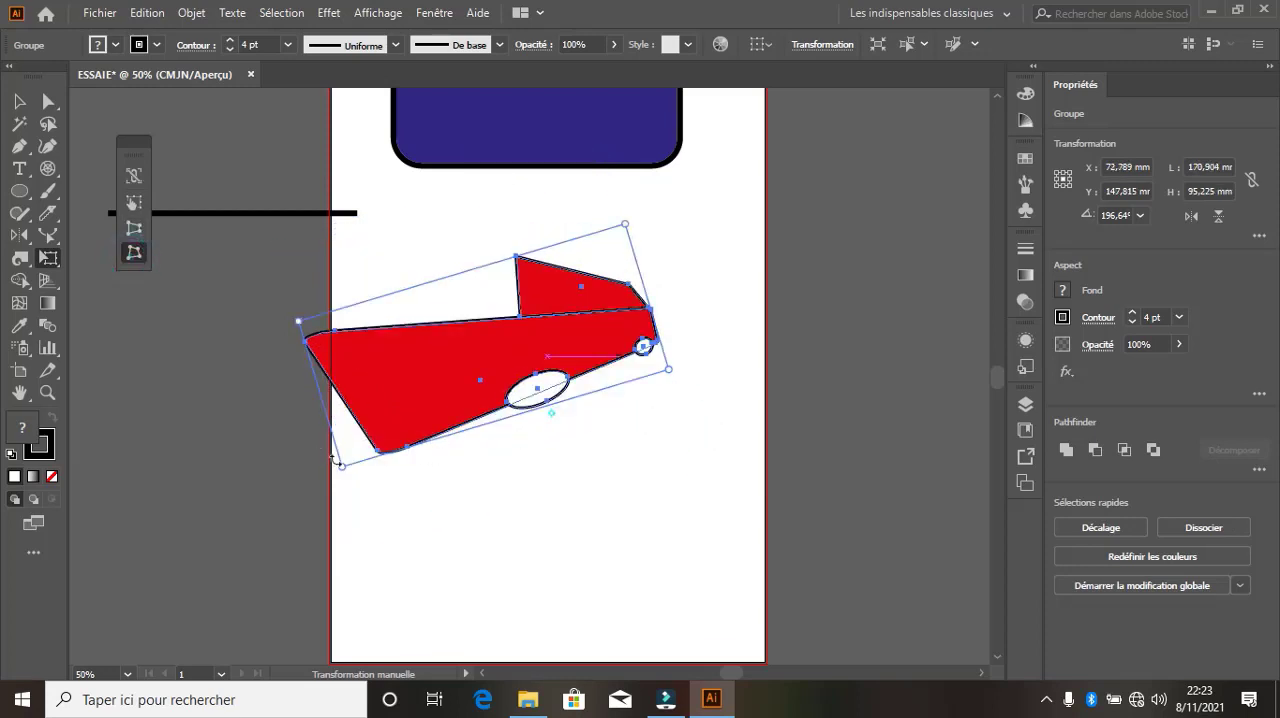
{"action": "mouse_move", "coordinate": [343, 470]}
{"action": "left_mouse_down"}
{"action": "mouse_move", "coordinate": [348, 420]}
{"action": "mouse_move", "coordinate": [417, 434]}
{"action": "mouse_move", "coordinate": [360, 477]}
{"action": "mouse_move", "coordinate": [533, 575]}
{"action": "mouse_move", "coordinate": [400, 555]}
{"action": "mouse_move", "coordinate": [338, 455]}
{"action": "left_mouse_up"}
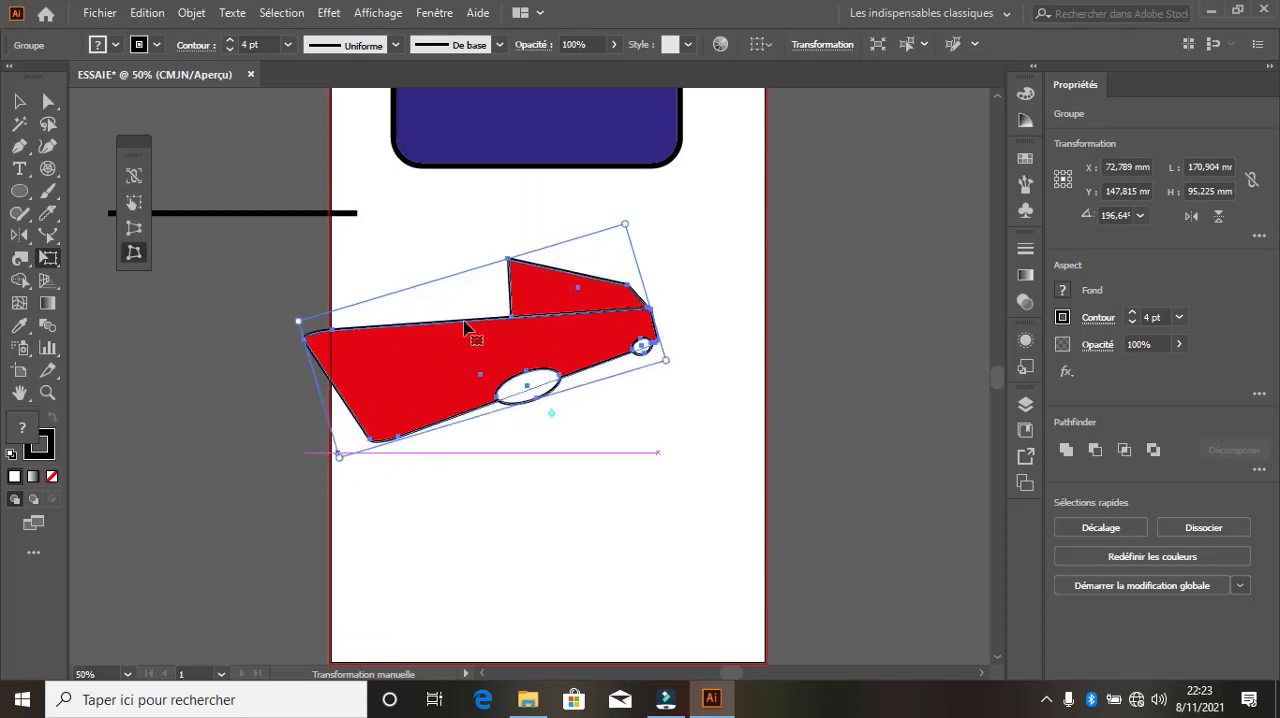
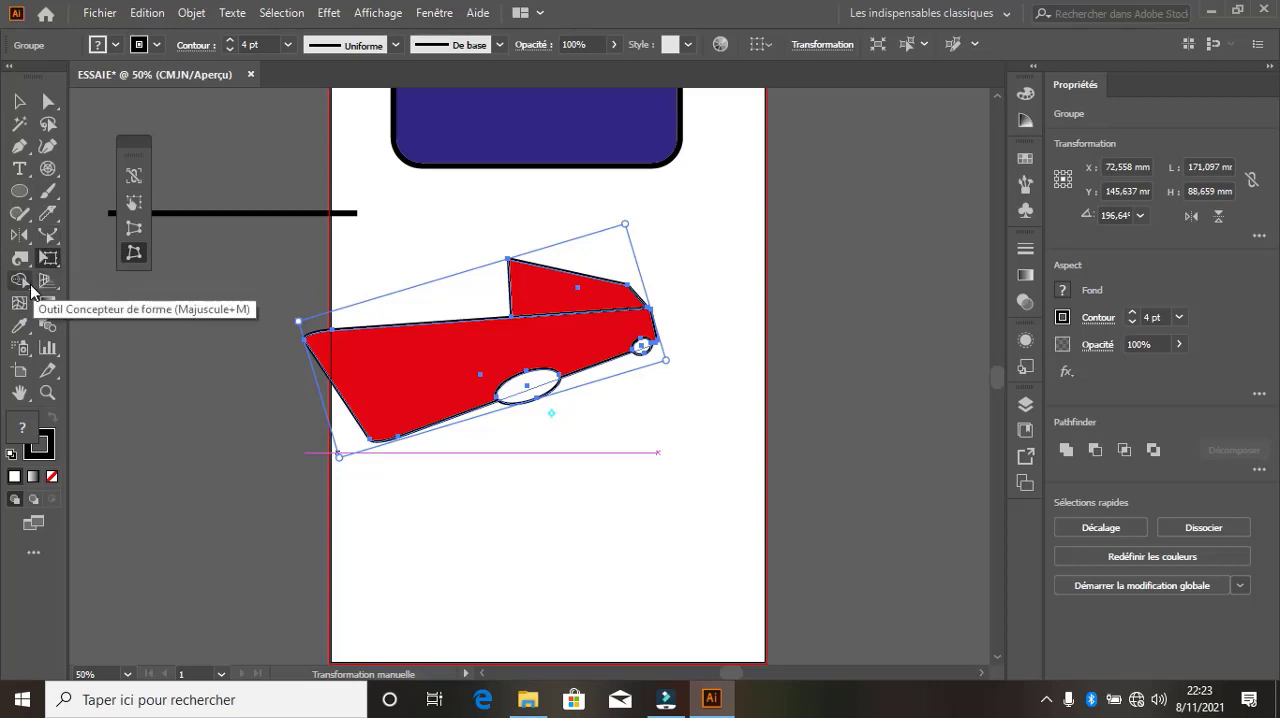
Move the distorted car group up the page to about X 95 mm, Y 57 mm, and deselect it
{"action": "left_click", "coordinate": [30, 286]}
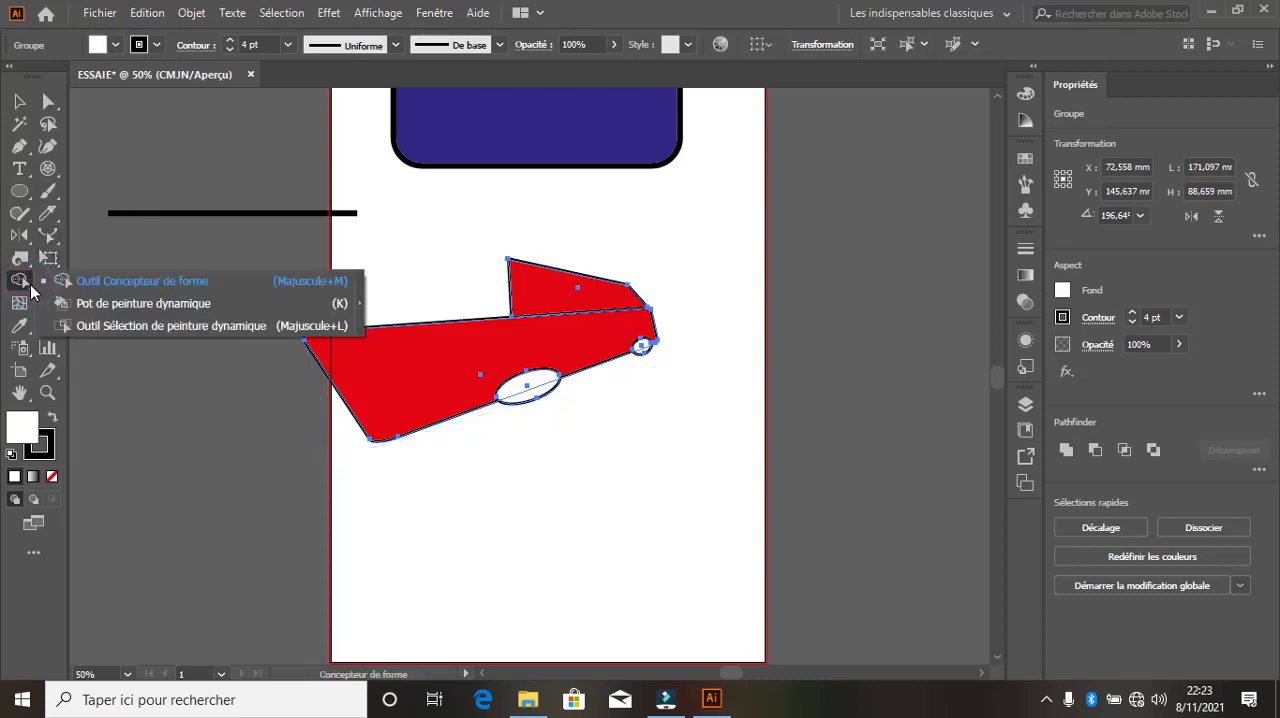
{"action": "left_click", "coordinate": [19, 101]}
{"action": "left_click_drag", "start_coordinate": [467, 342], "coordinate": [515, 160]}
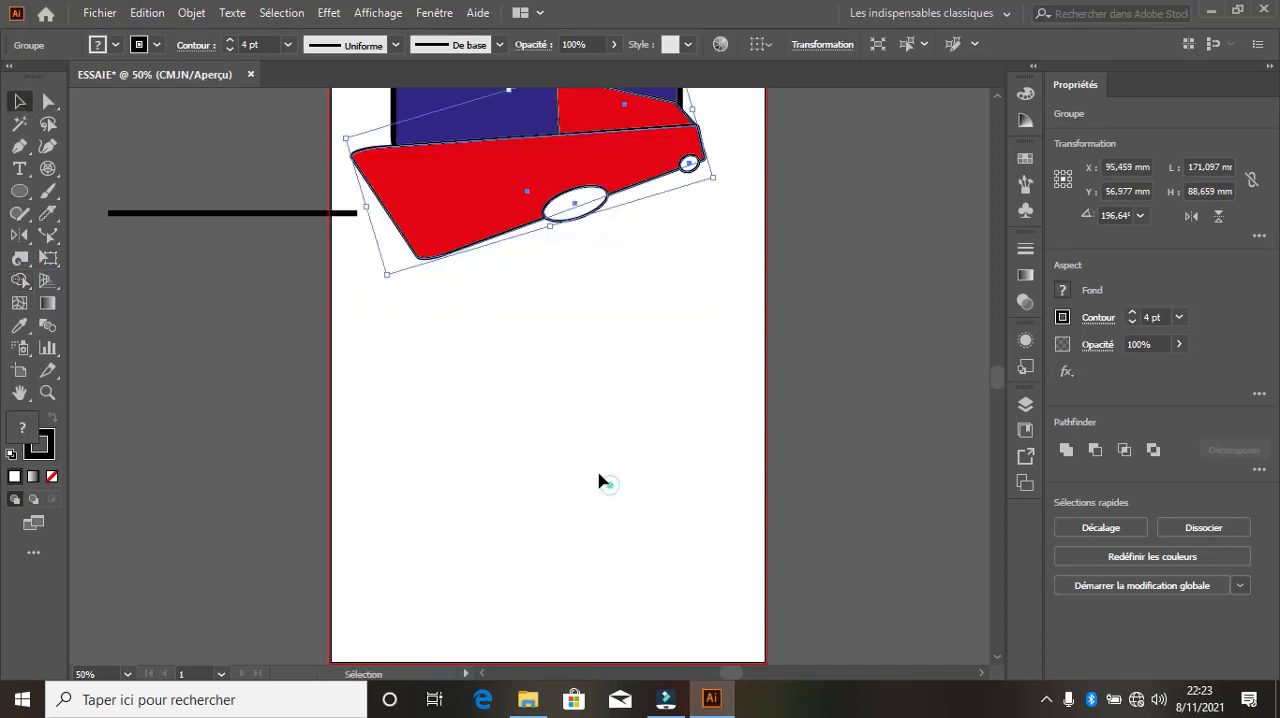
{"action": "left_click", "coordinate": [600, 480]}
Draw a circle about 59 mm in diameter in the empty area below the car and fill it with green
{"action": "left_click", "coordinate": [20, 191]}
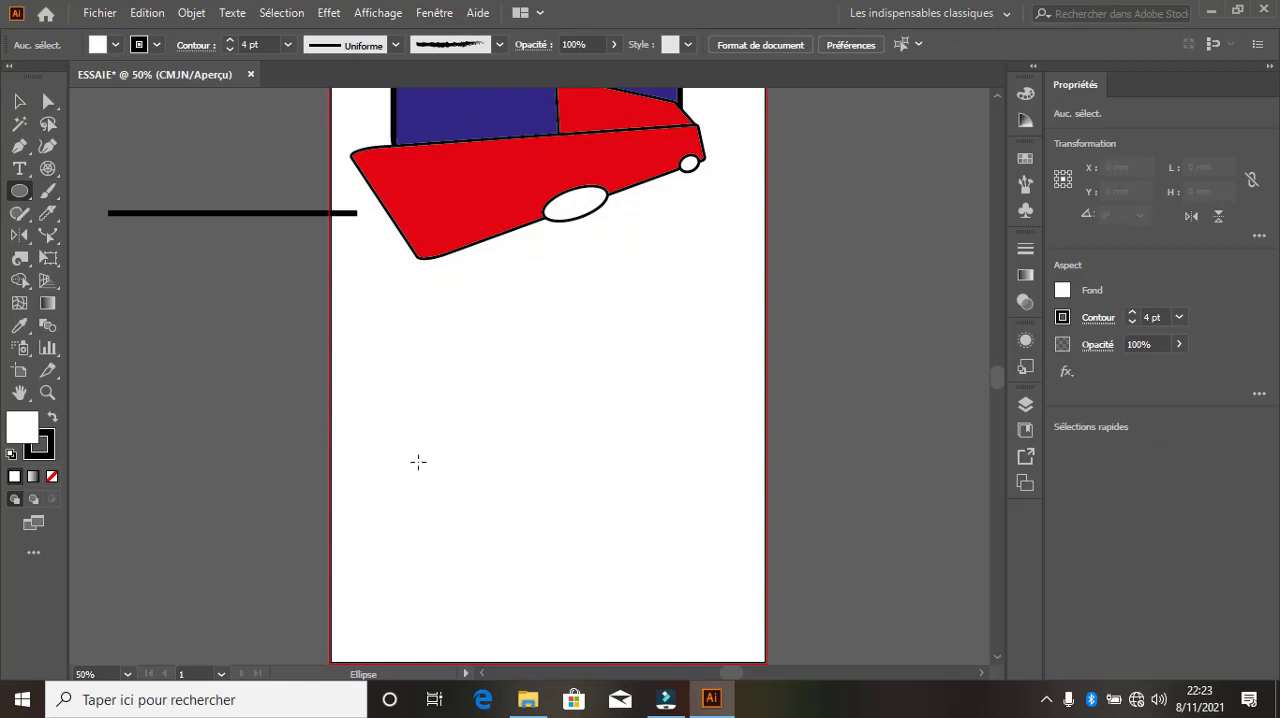
{"action": "left_click_drag", "start_coordinate": [375, 403], "coordinate": [498, 488]}
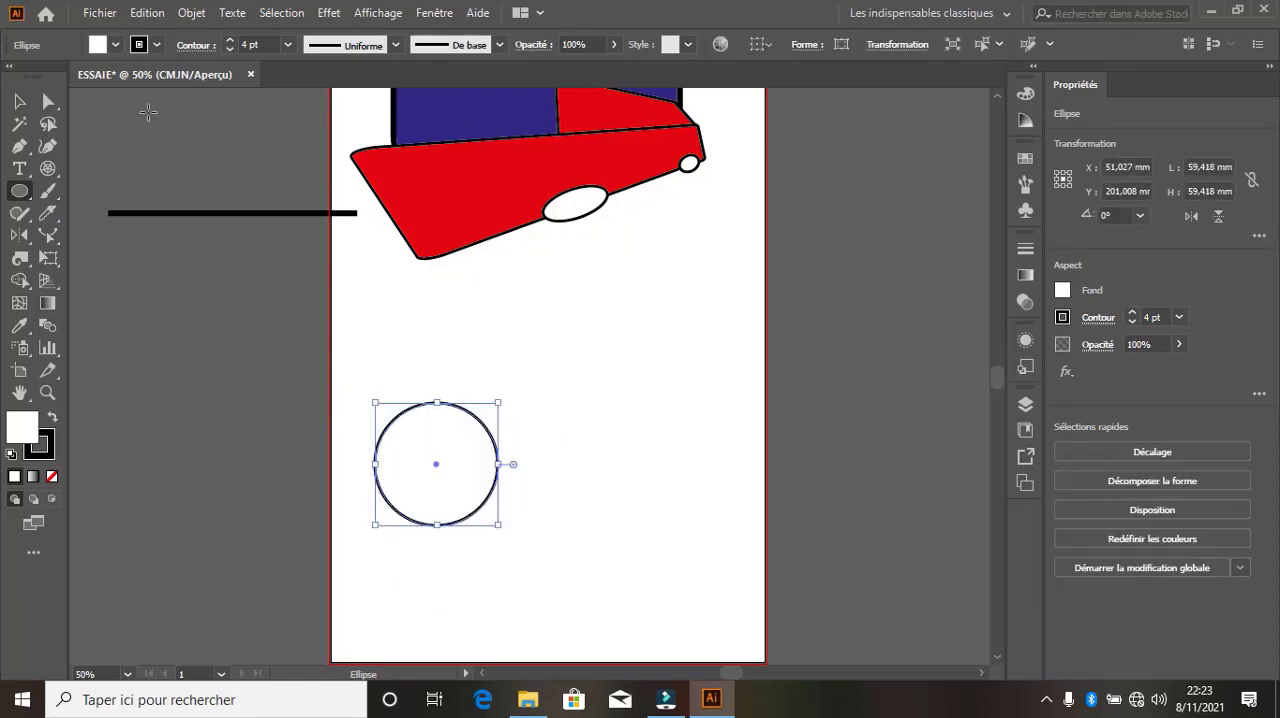
{"action": "left_click", "coordinate": [115, 44]}
{"action": "left_click", "coordinate": [90, 75]}
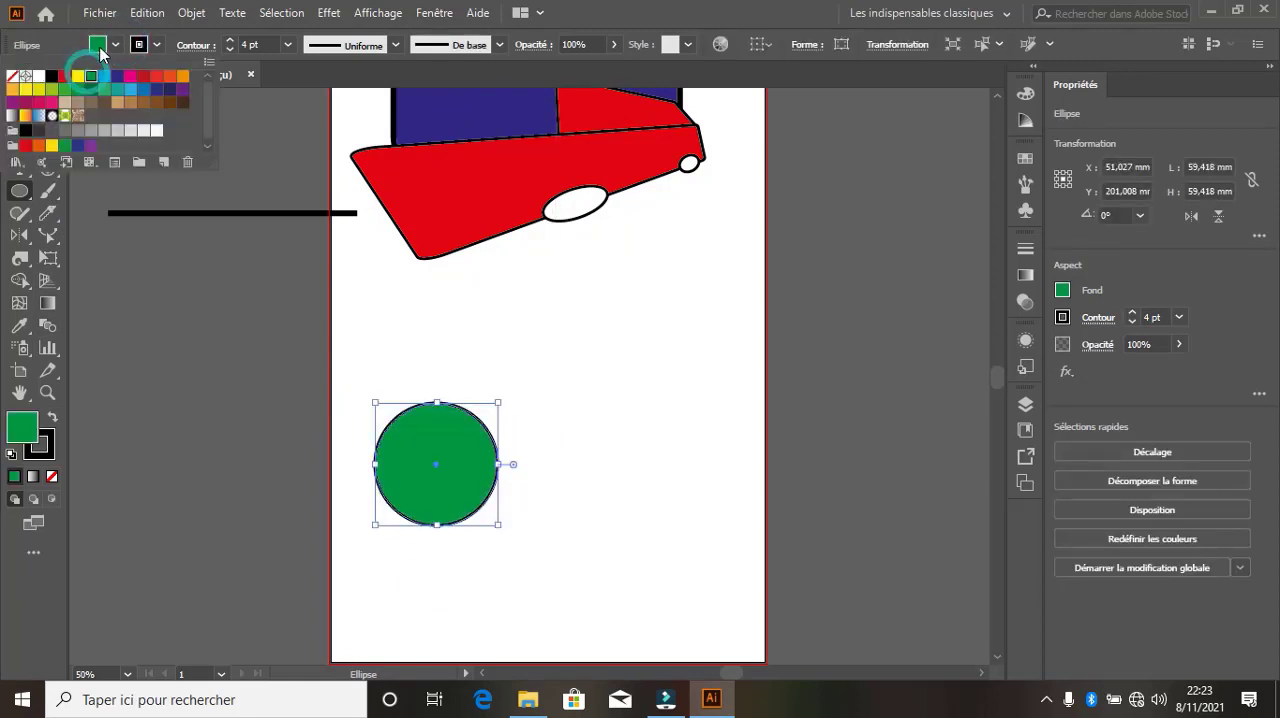
{"action": "left_click", "coordinate": [99, 47]}
Duplicate the green circle horizontally to about X 93 mm so it overlaps the original, and select both circles
{"action": "key", "text": "v"}
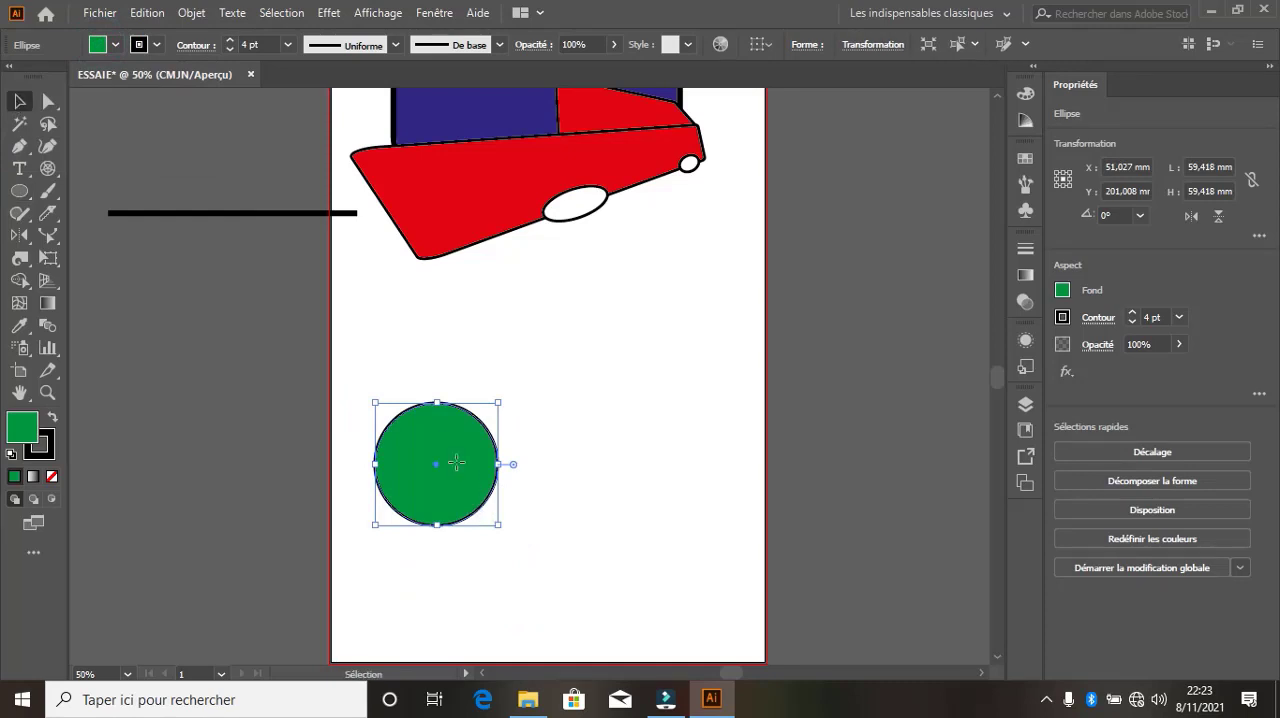
{"action": "left_click_drag", "start_coordinate": [456, 462], "coordinate": [542, 463]}
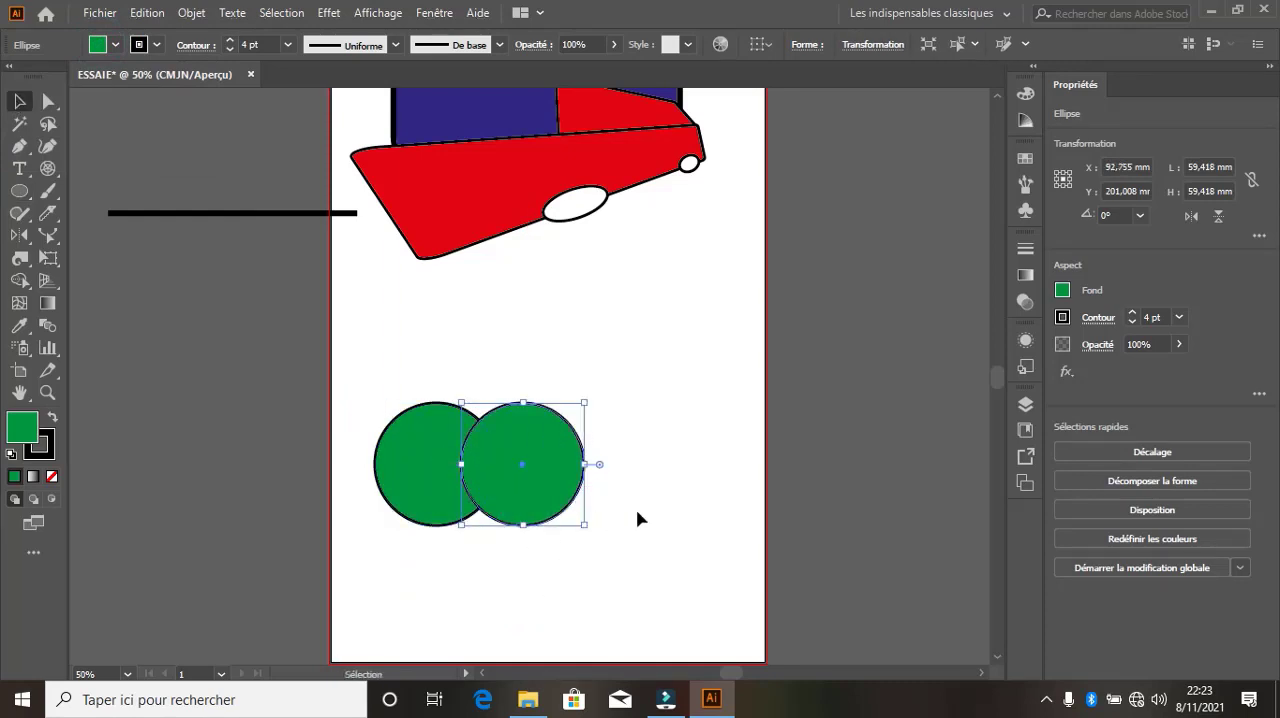
{"action": "left_click_drag", "start_coordinate": [656, 576], "coordinate": [365, 328]}
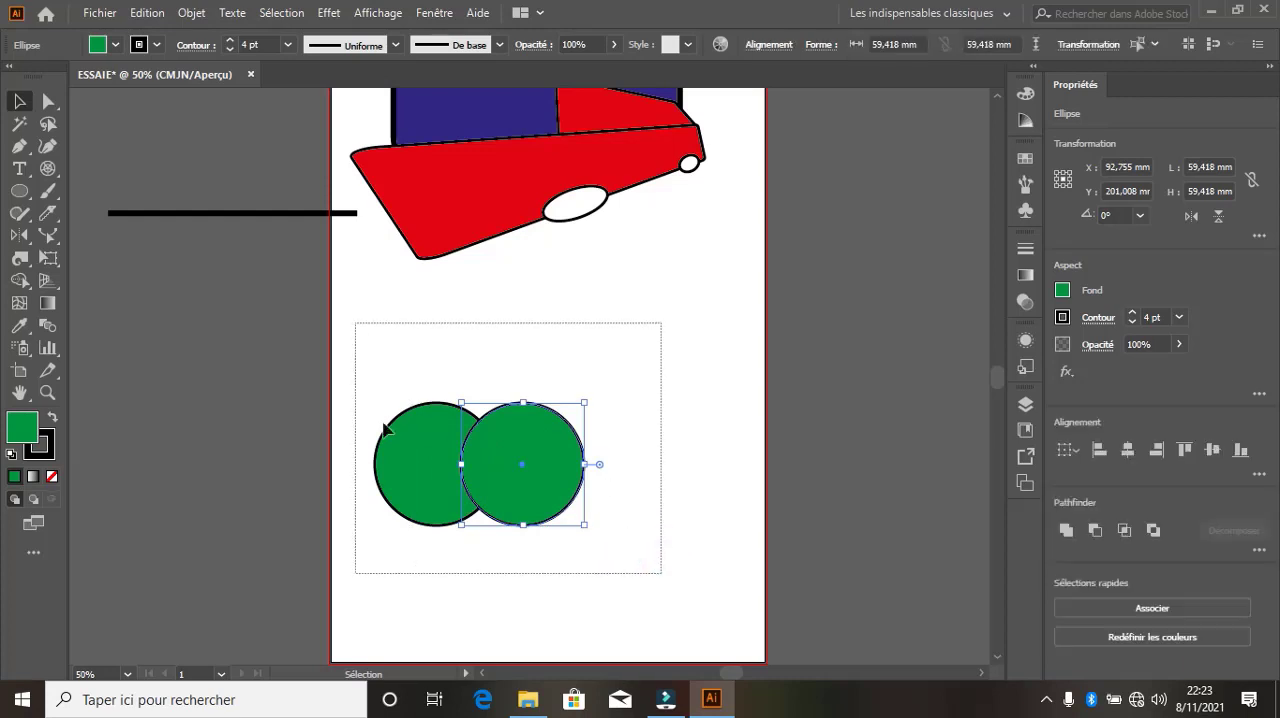
Split the overlap of the two green circles into a separate shape with the Shape Builder tool
{"action": "left_click", "coordinate": [21, 282]}
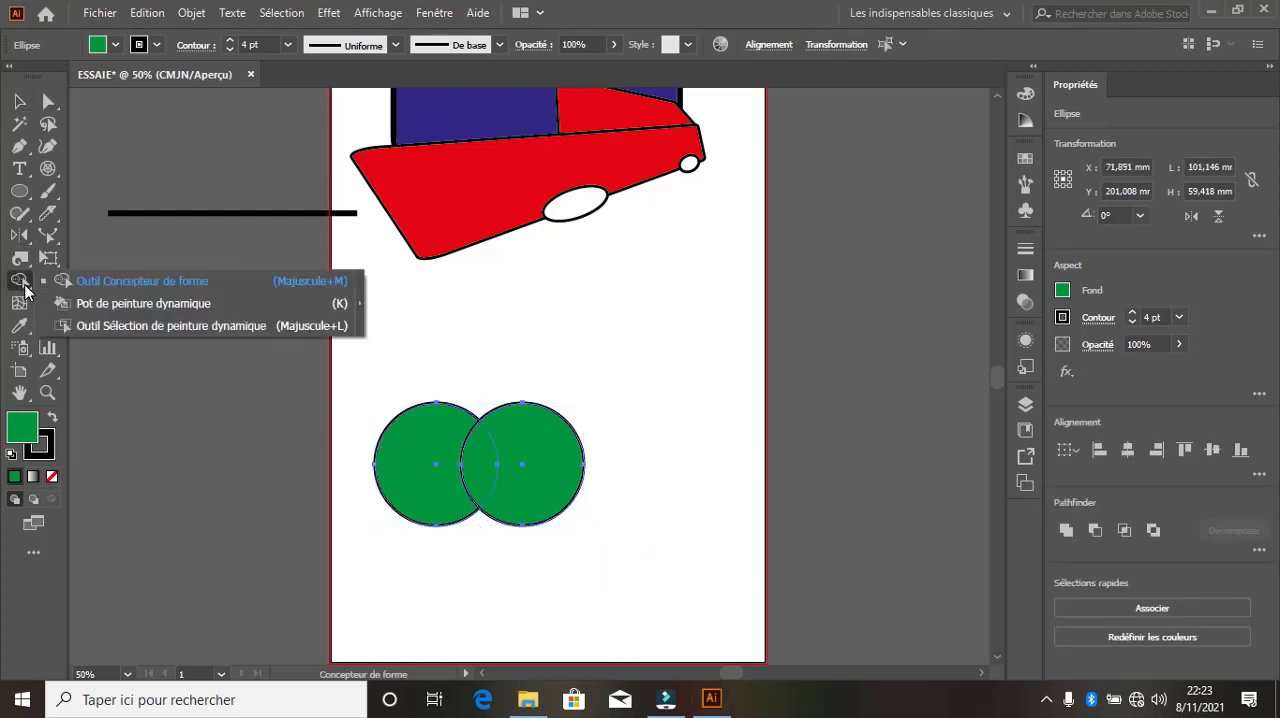
{"action": "left_click", "coordinate": [167, 280]}
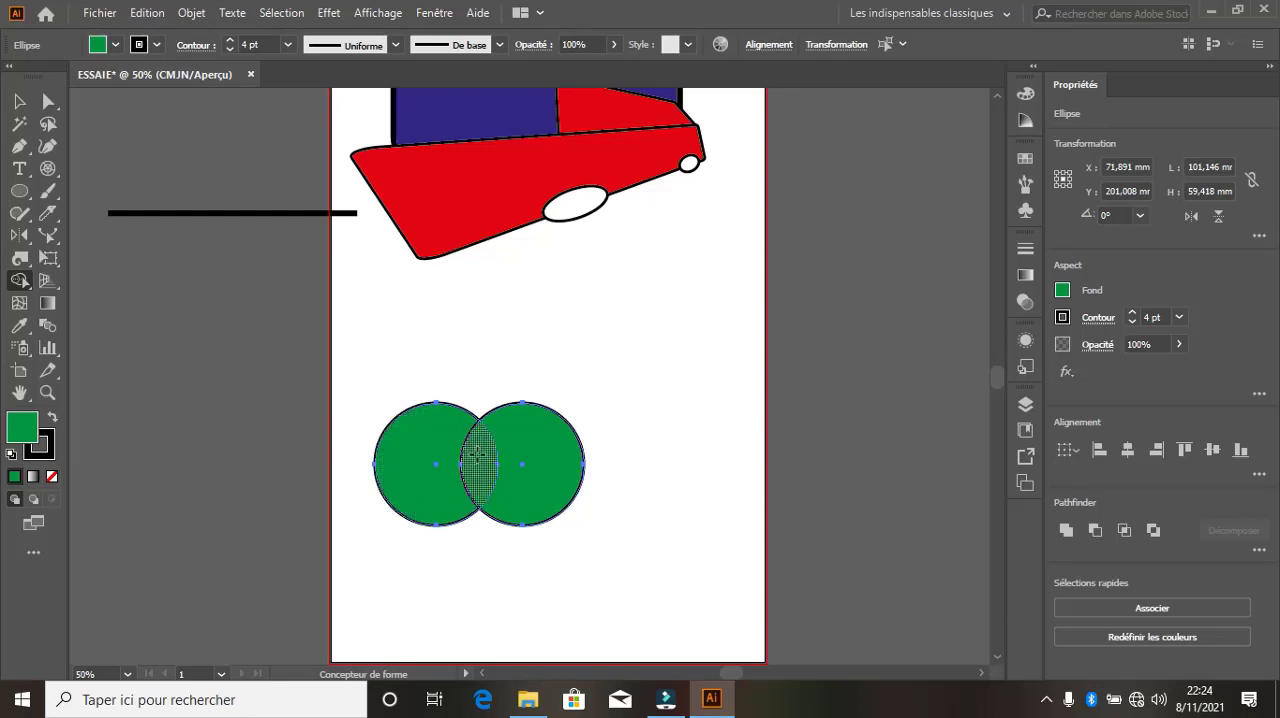
{"action": "left_click_drag", "start_coordinate": [478, 460], "coordinate": [566, 452]}
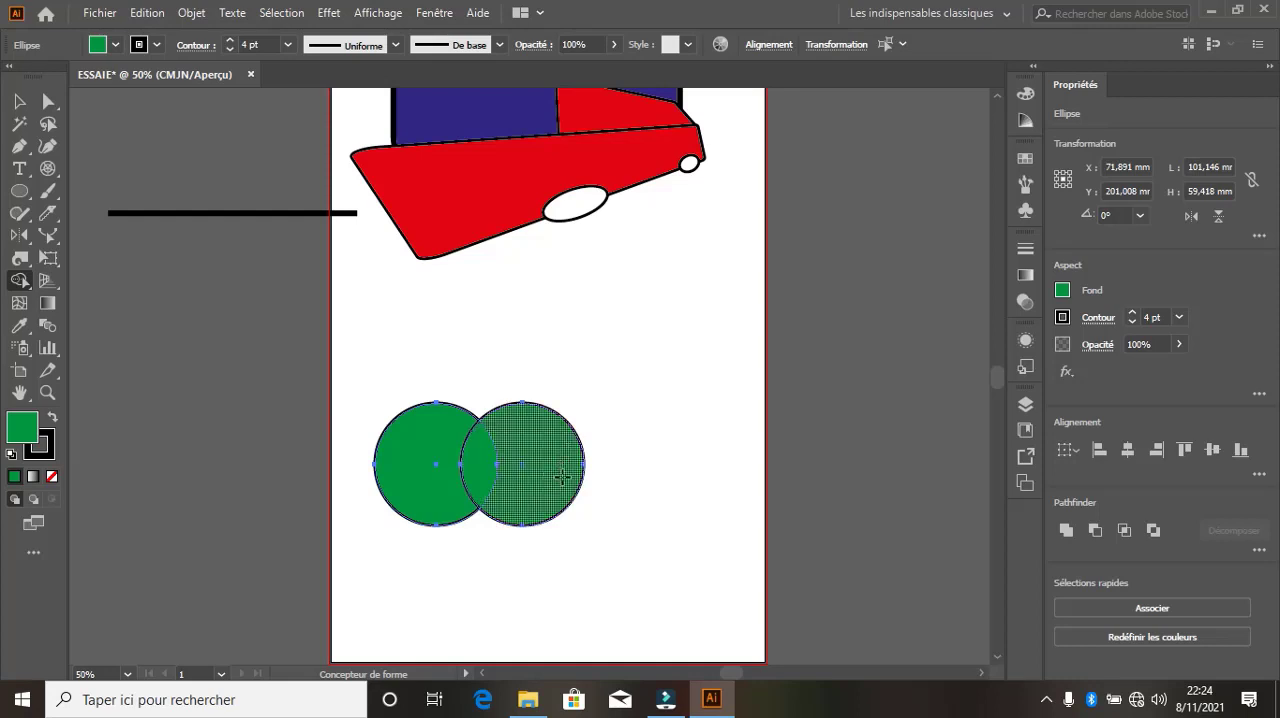
{"action": "left_click", "coordinate": [478, 453]}
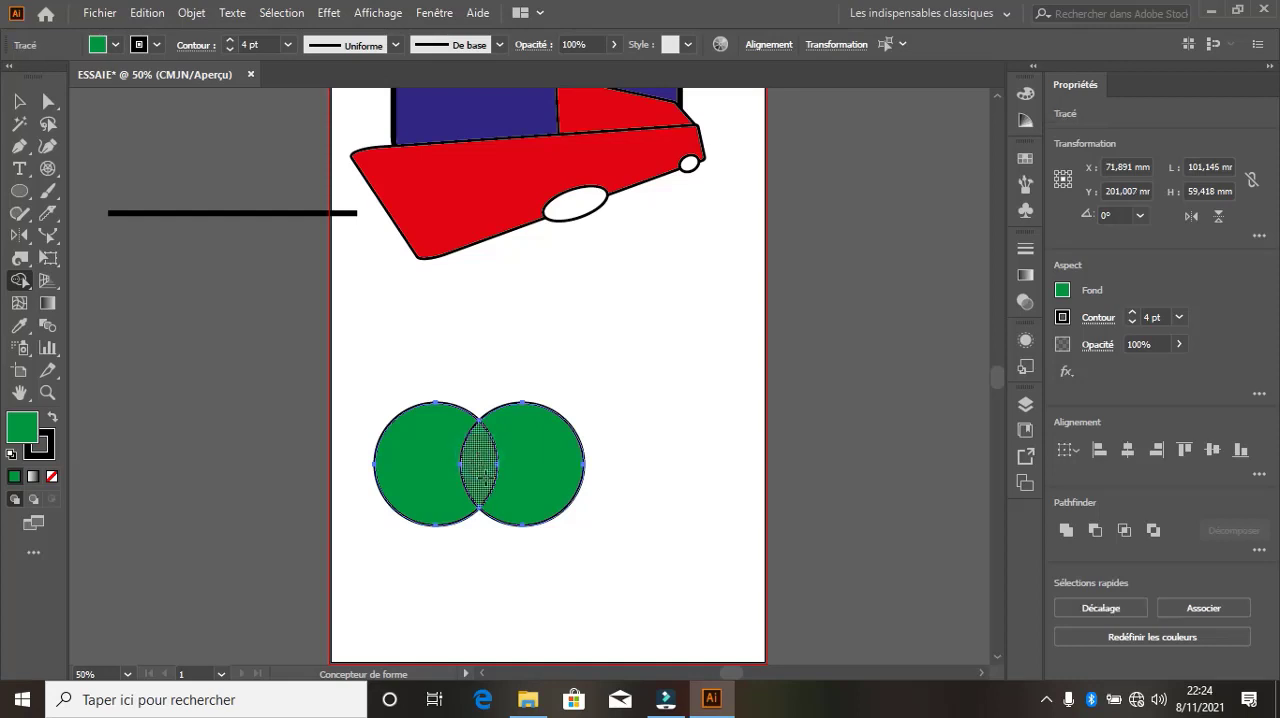
Move the two outer crescents away from the central overlap piece, and undo the moves and the Shape Builder split
{"action": "left_click", "coordinate": [17, 100]}
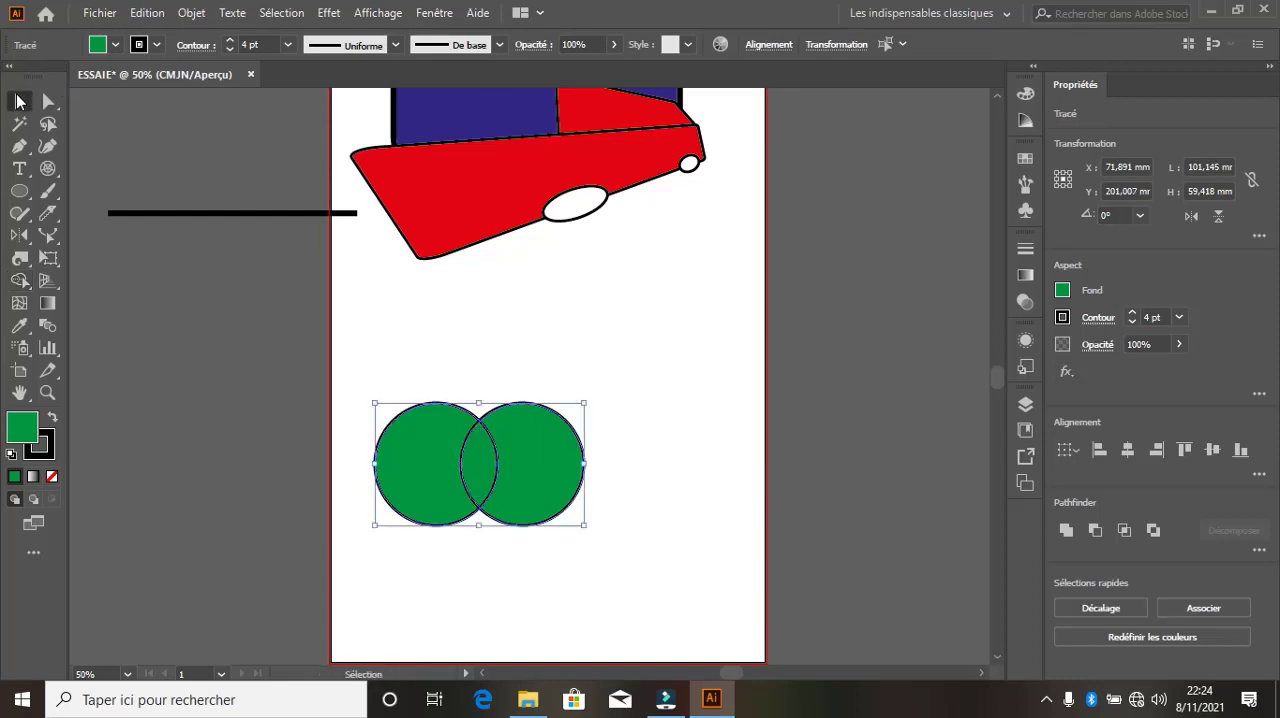
{"action": "left_click", "coordinate": [557, 314]}
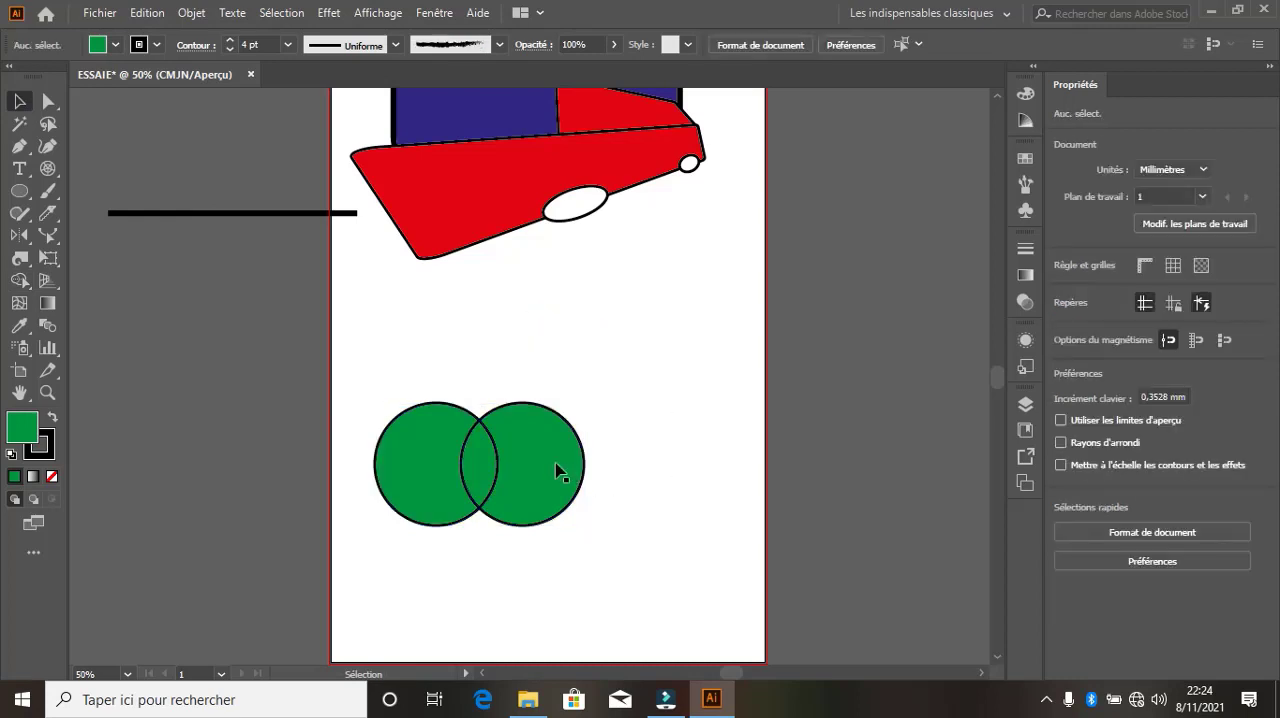
{"action": "left_click_drag", "start_coordinate": [557, 468], "coordinate": [685, 450]}
{"action": "left_click_drag", "start_coordinate": [440, 483], "coordinate": [327, 484]}
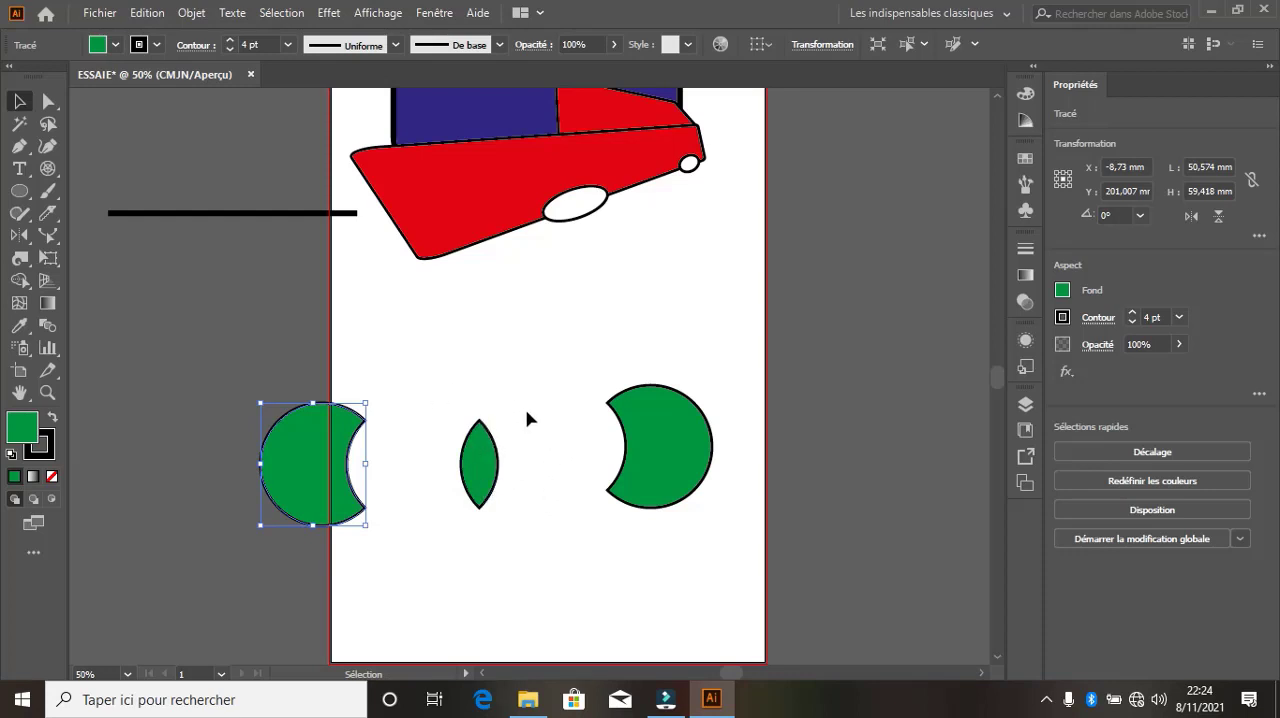
{"action": "key", "text": "ctrl+z"}
{"action": "key", "text": "ctrl+z"}
{"action": "key", "text": "ctrl+z"}
{"action": "key", "text": "ctrl+z"}
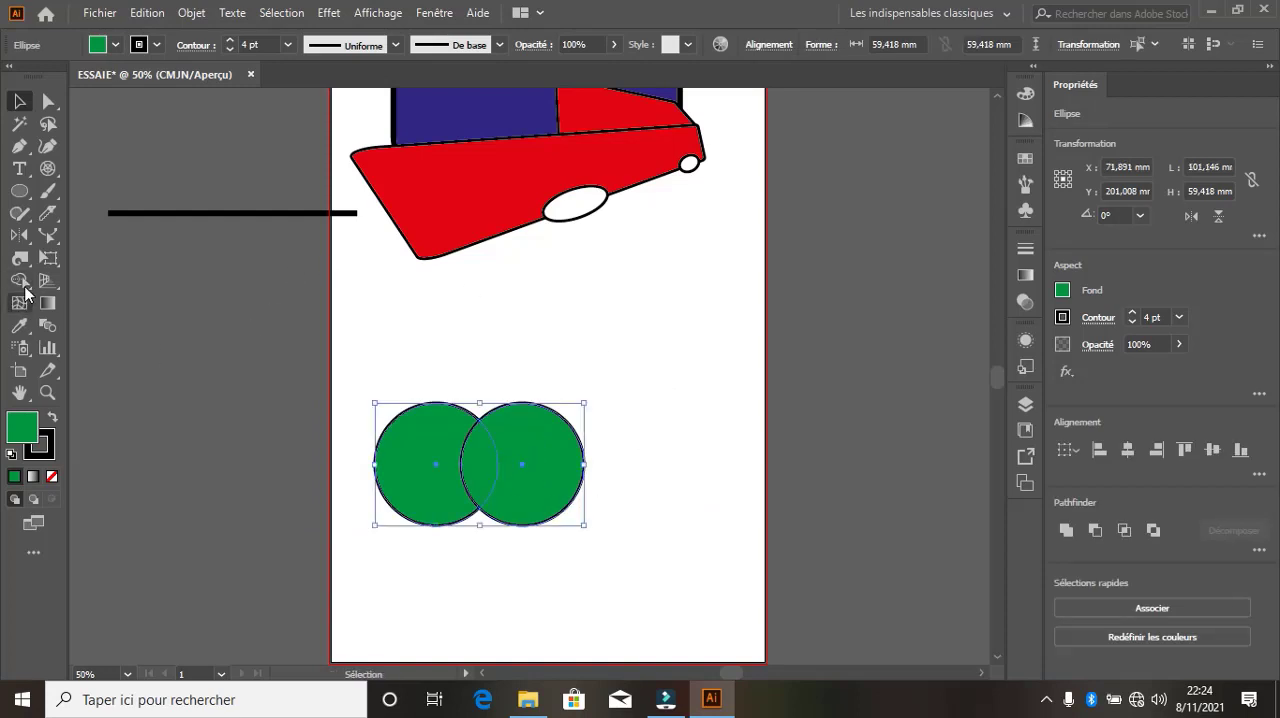
Separate the right circle's crescent with the Shape Builder tool and move it to about X 162 mm, Y 188 mm
{"action": "left_click_drag", "start_coordinate": [20, 282], "coordinate": [84, 287]}
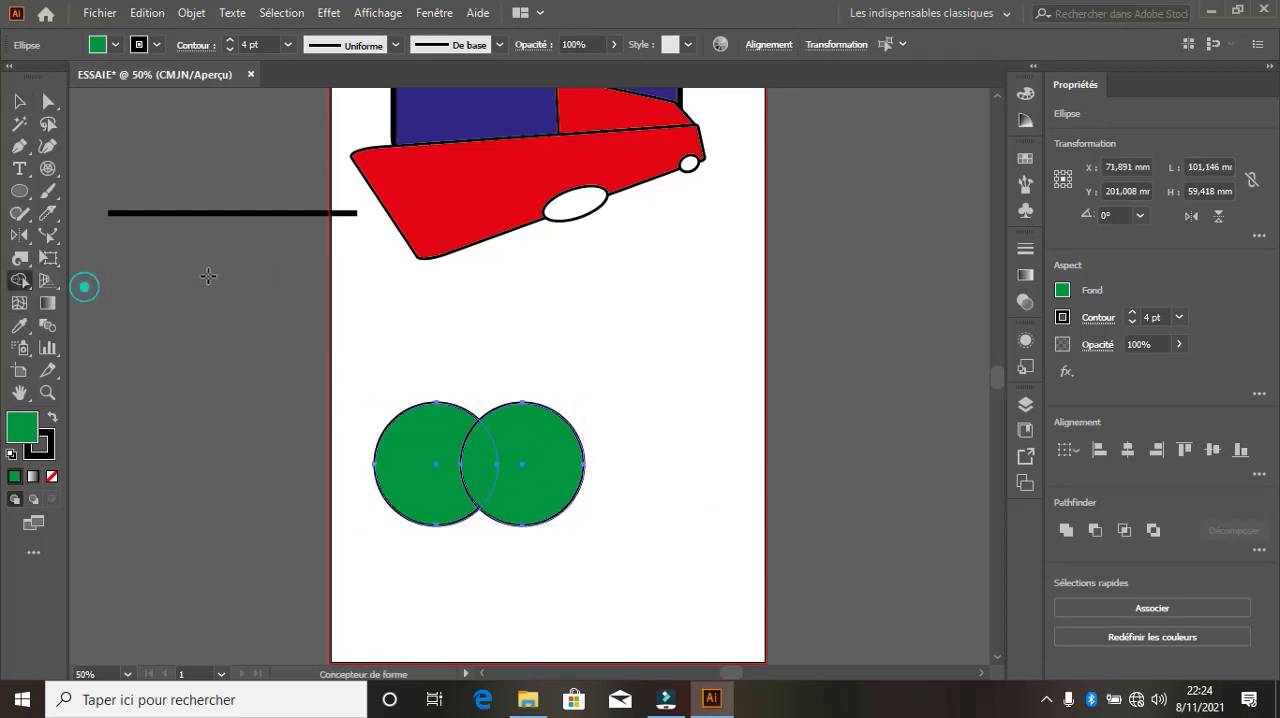
{"action": "left_click", "coordinate": [554, 462]}
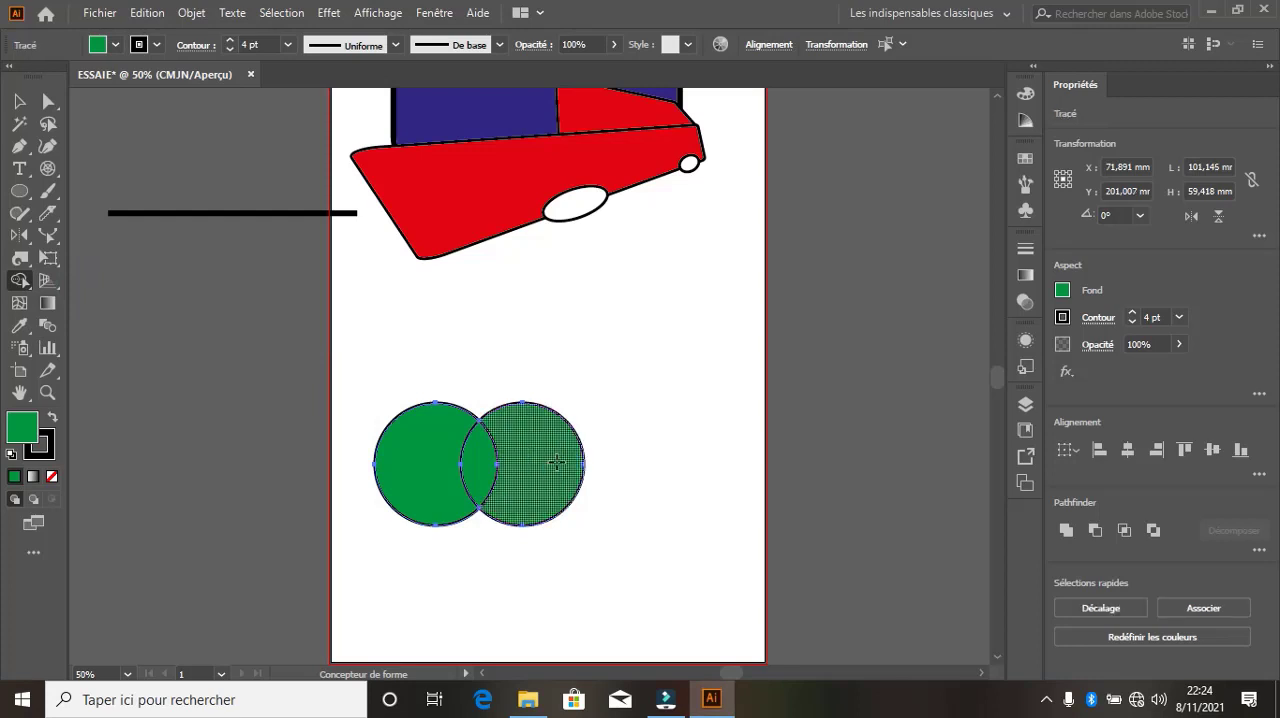
{"action": "left_click", "coordinate": [16, 101]}
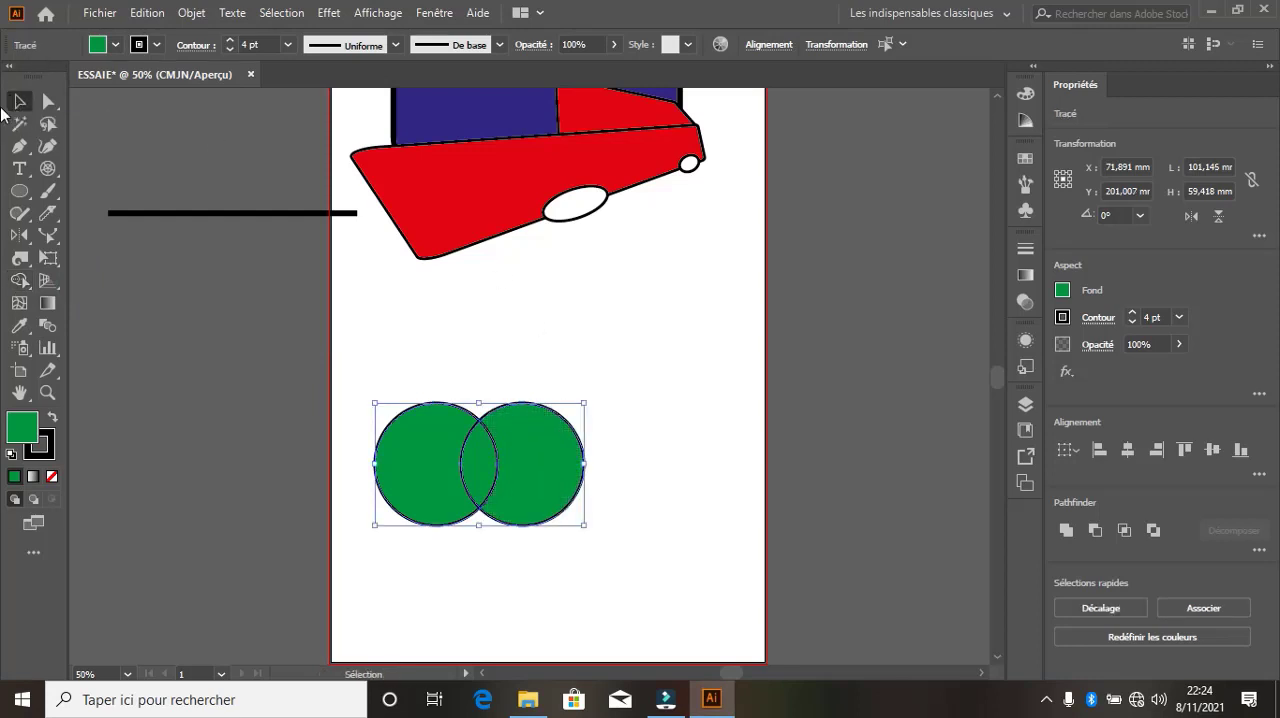
{"action": "left_click", "coordinate": [697, 387]}
{"action": "left_click_drag", "start_coordinate": [553, 464], "coordinate": [515, 584]}
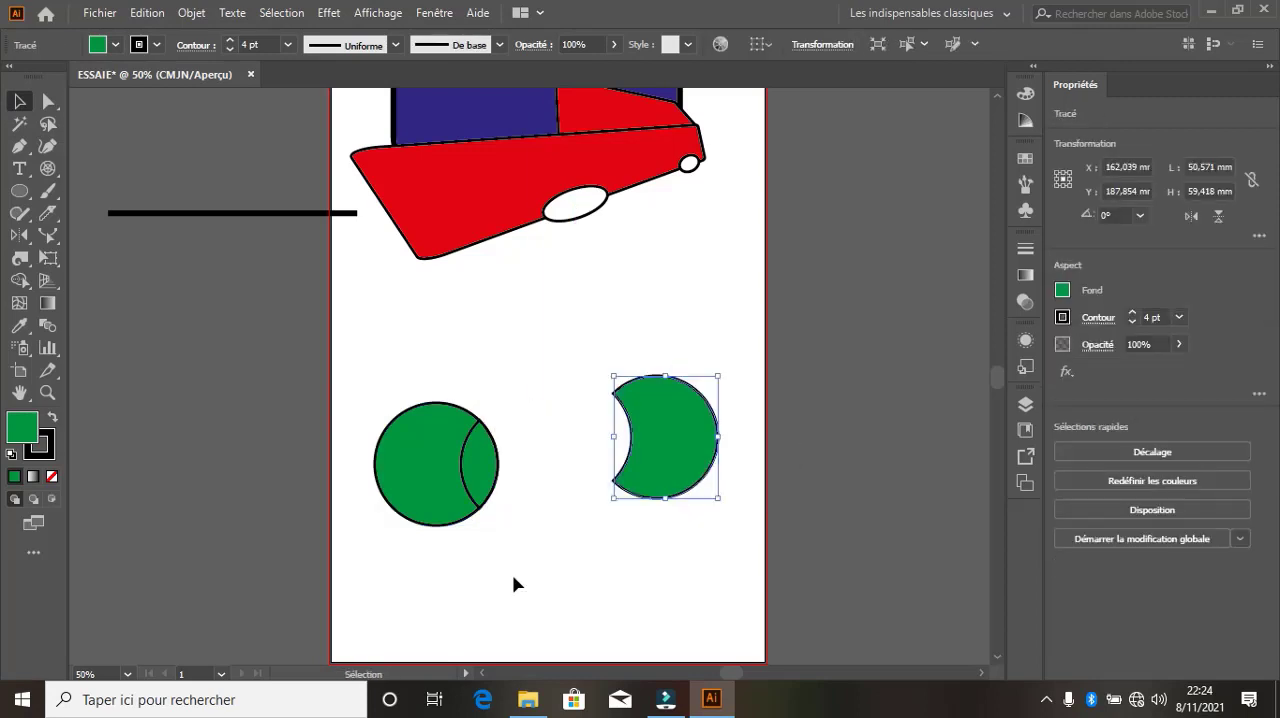
Fill the lens-shaped overlap piece with white, and undo the fill, the crescent's move and the Shape Builder split
{"action": "left_click", "coordinate": [488, 466]}
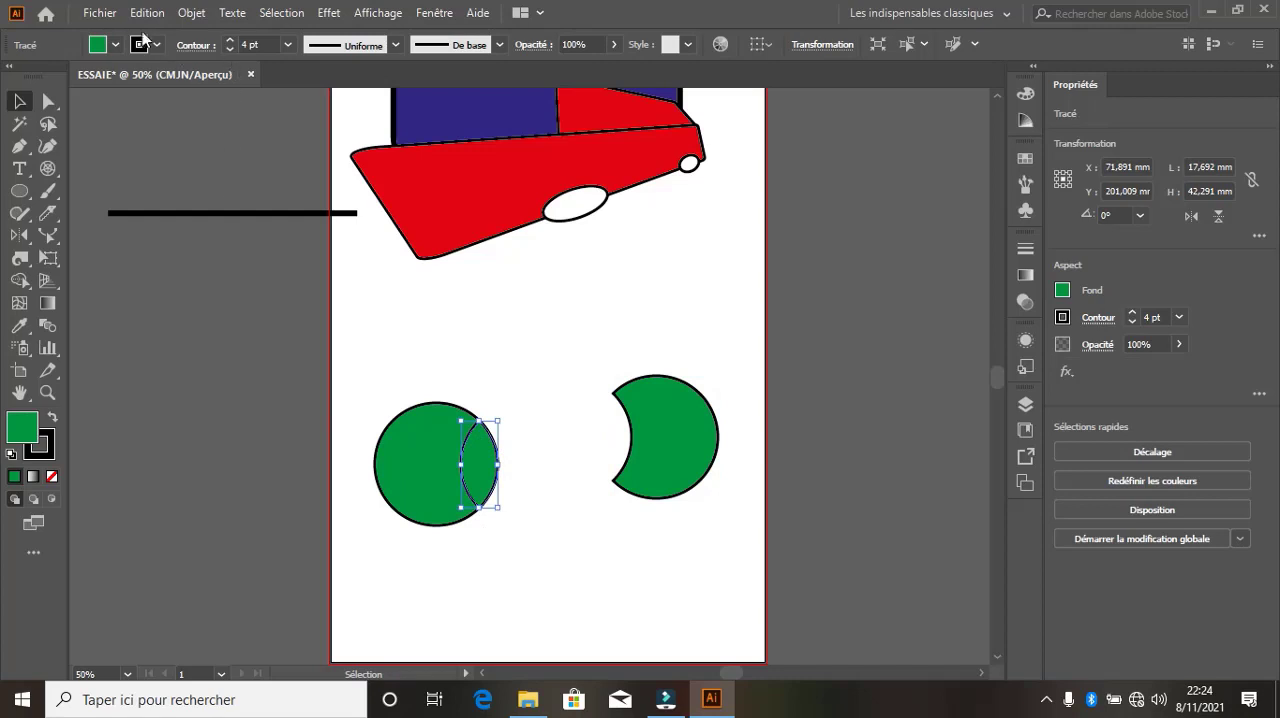
{"action": "left_click", "coordinate": [141, 44]}
{"action": "left_click", "coordinate": [38, 77]}
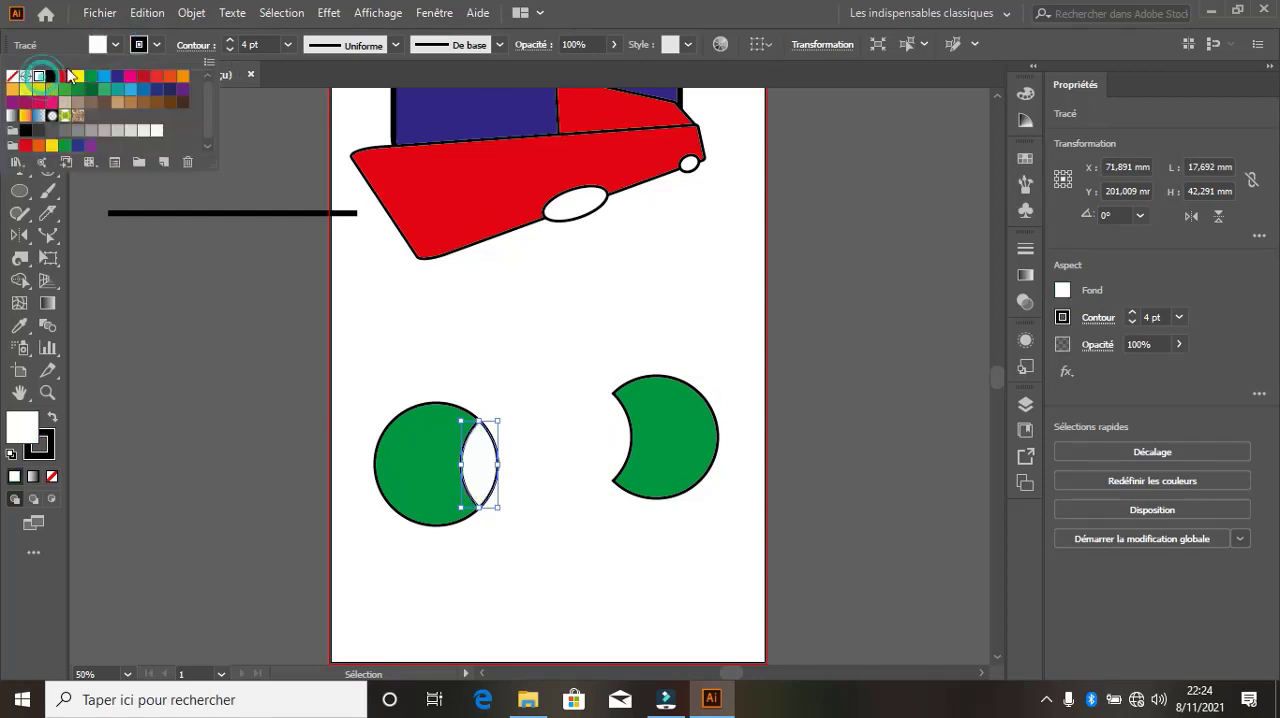
{"action": "left_click", "coordinate": [113, 44]}
{"action": "left_click", "coordinate": [537, 367]}
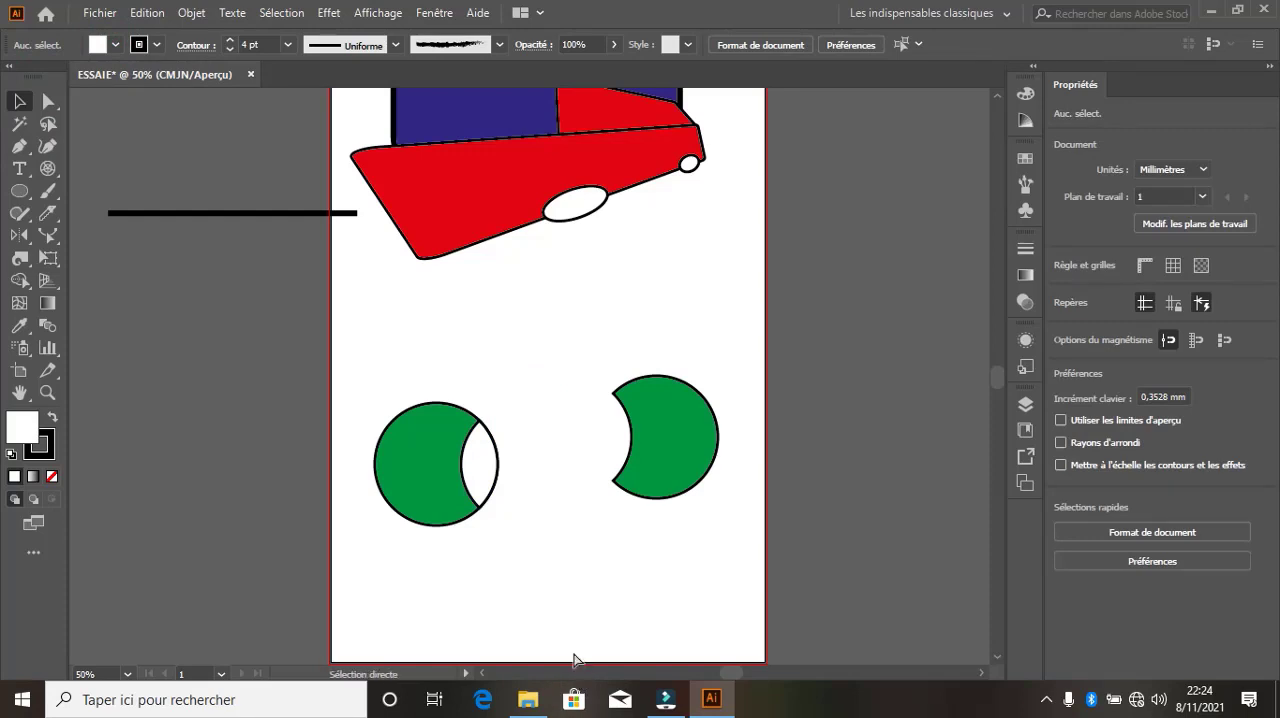
{"action": "key", "text": "ctrl+z"}
{"action": "key", "text": "ctrl+z"}
{"action": "key", "text": "ctrl+z"}
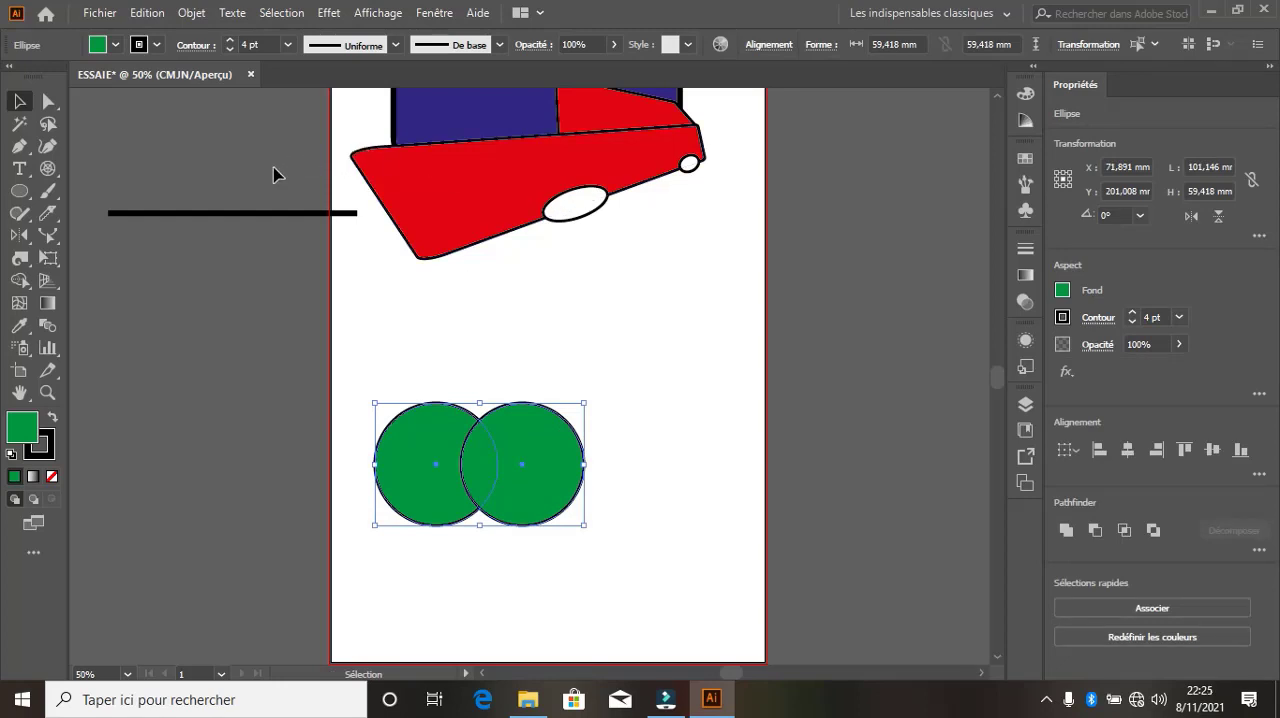
Make a Live Paint group from the two overlapping green circles with the Live Paint Bucket
{"action": "left_click", "coordinate": [33, 289]}
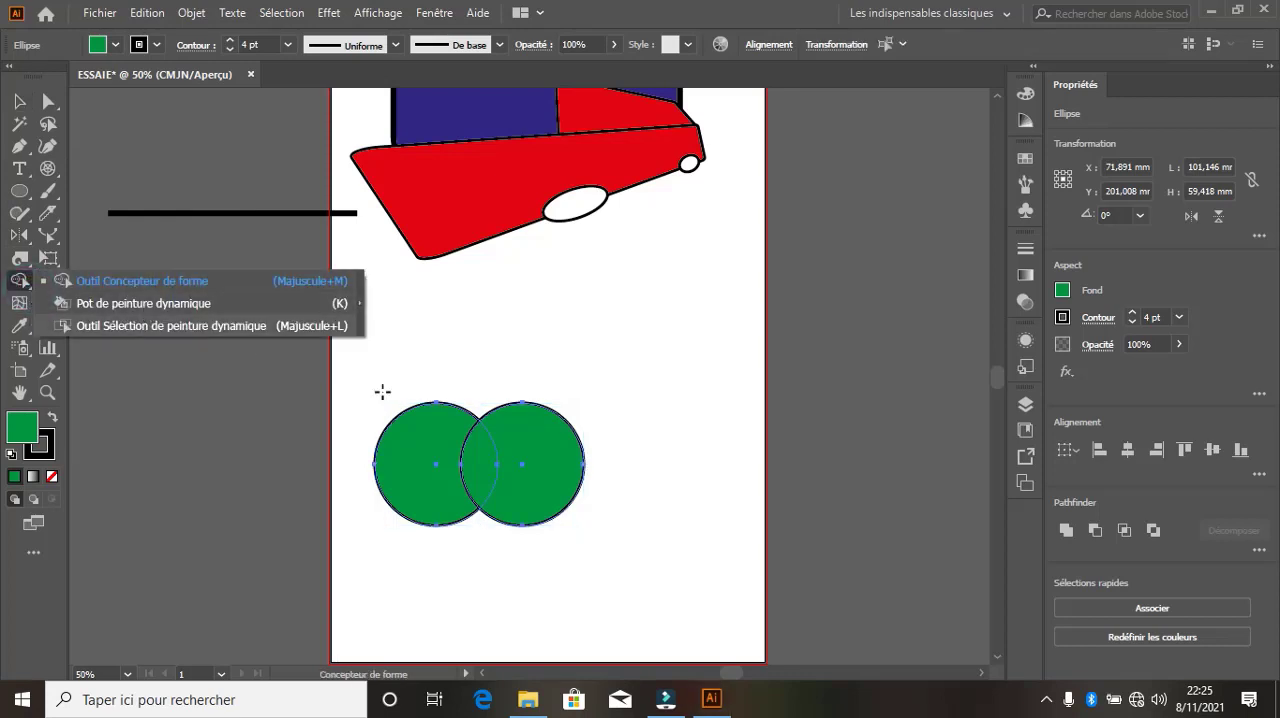
{"action": "left_click", "coordinate": [151, 308]}
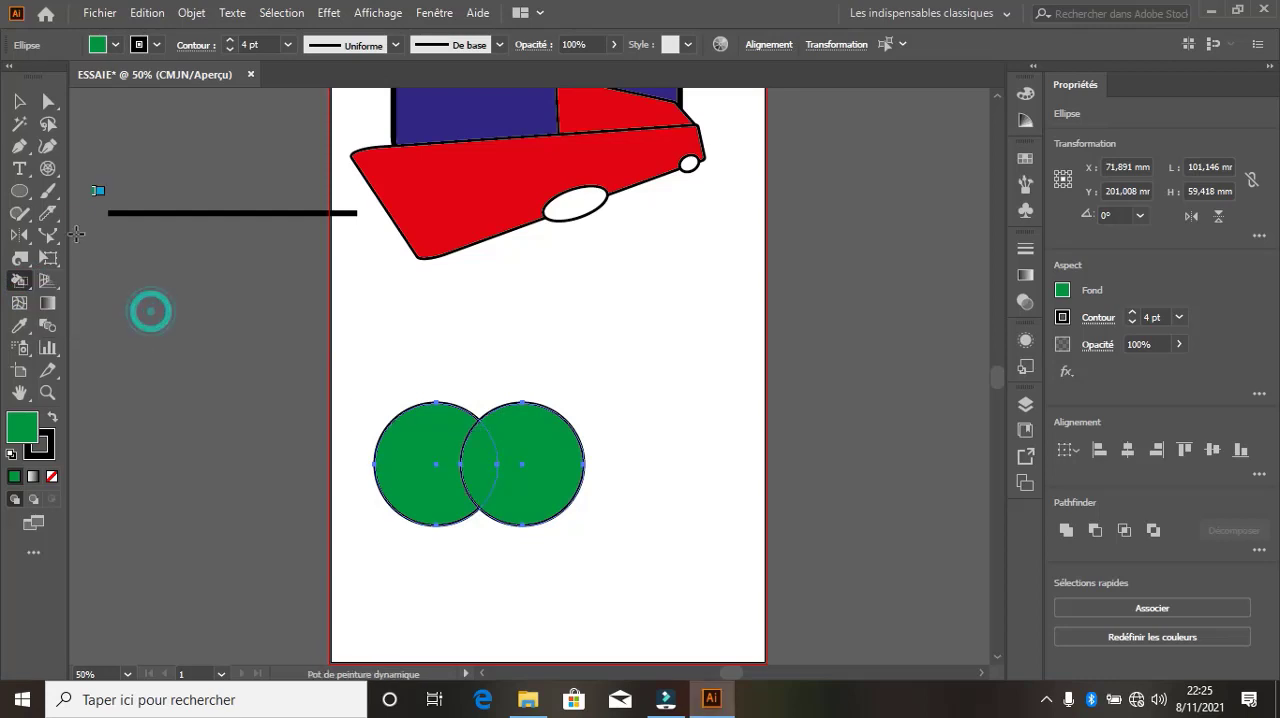
{"action": "left_click", "coordinate": [412, 466]}
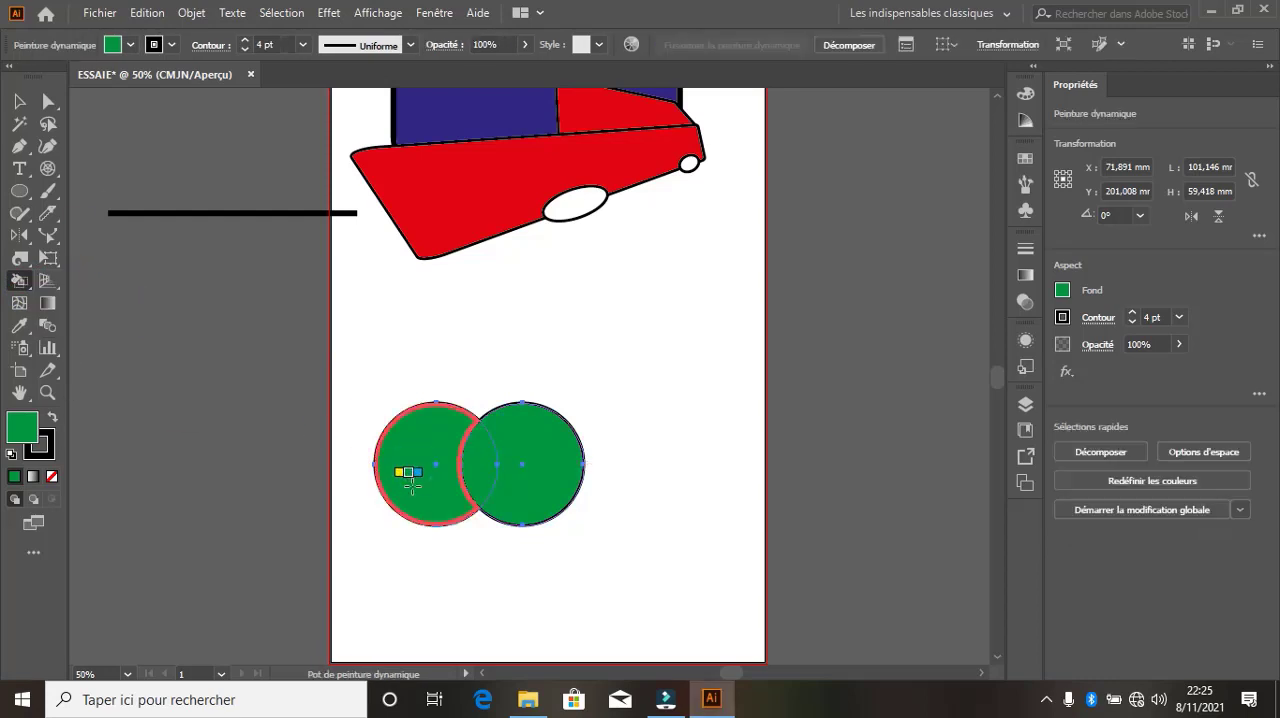
Set the fill colour to yellow-green A1C40C and paint the overlap of the two circles with it
{"action": "double_click", "coordinate": [22, 427]}
{"action": "left_click_drag", "start_coordinate": [630, 300], "coordinate": [624, 224]}
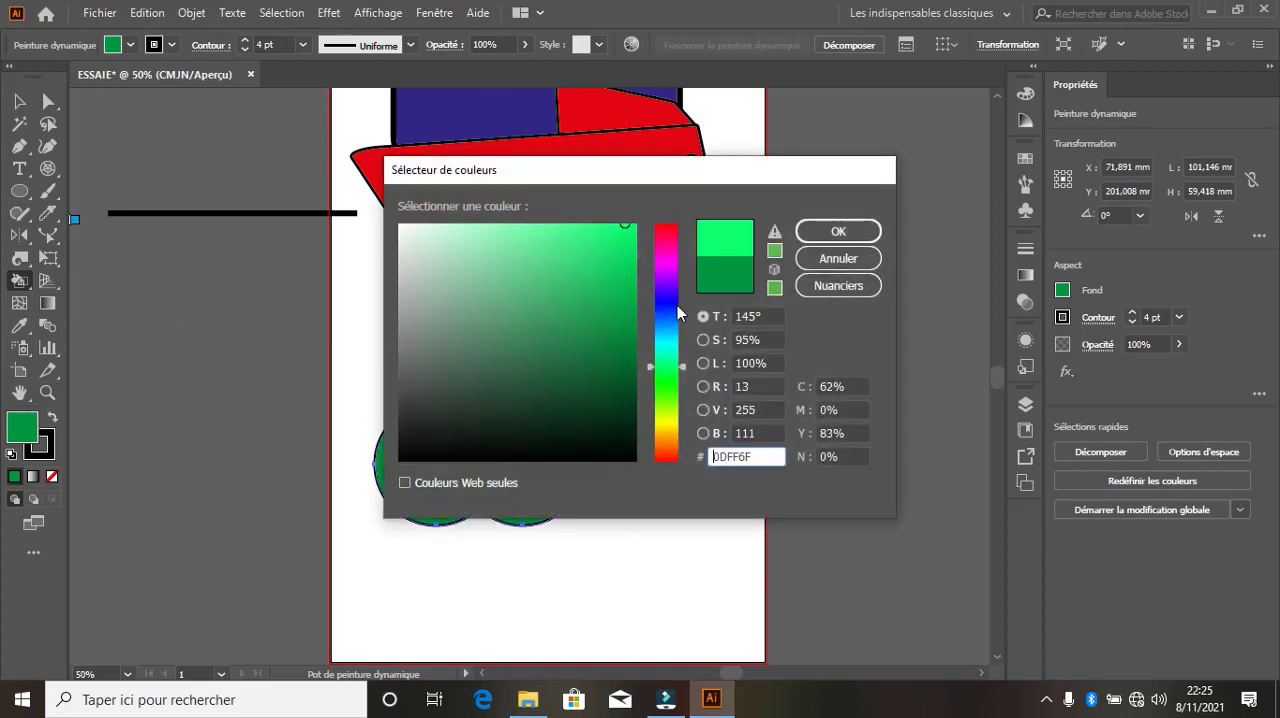
{"action": "left_click", "coordinate": [672, 412]}
{"action": "left_click_drag", "start_coordinate": [623, 290], "coordinate": [622, 278]}
{"action": "left_click", "coordinate": [833, 231]}
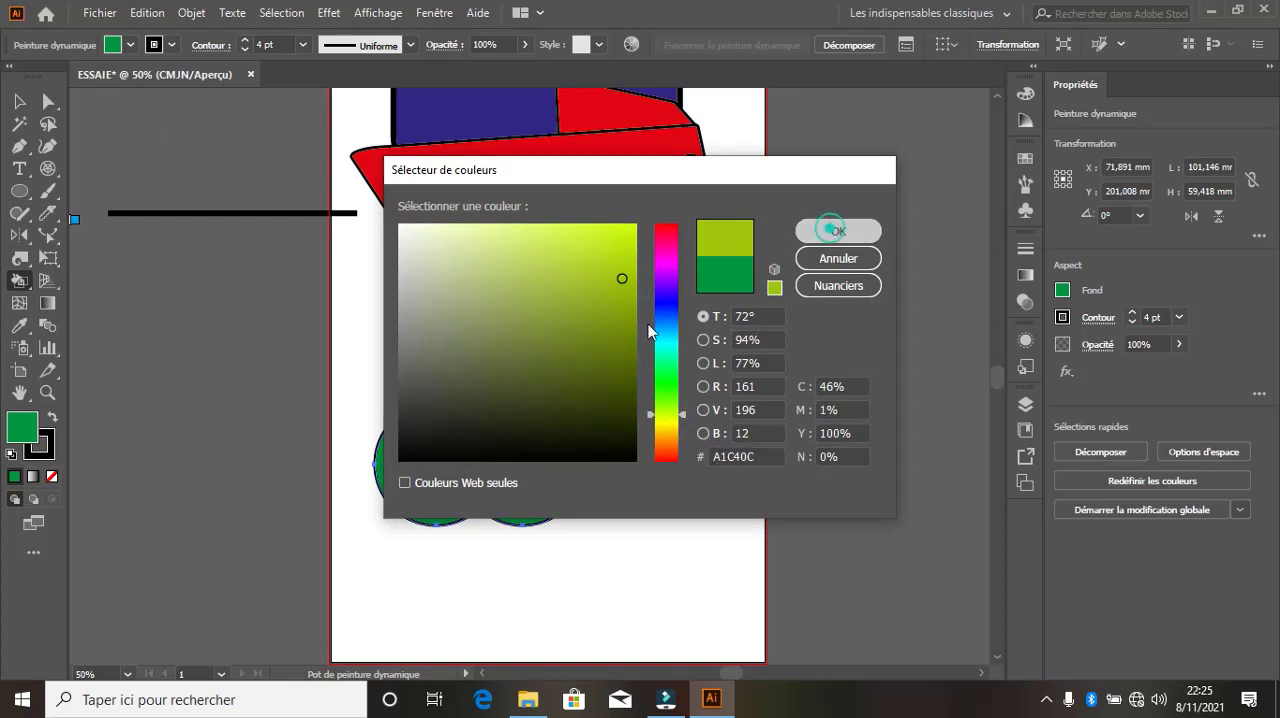
{"action": "left_click", "coordinate": [479, 463]}
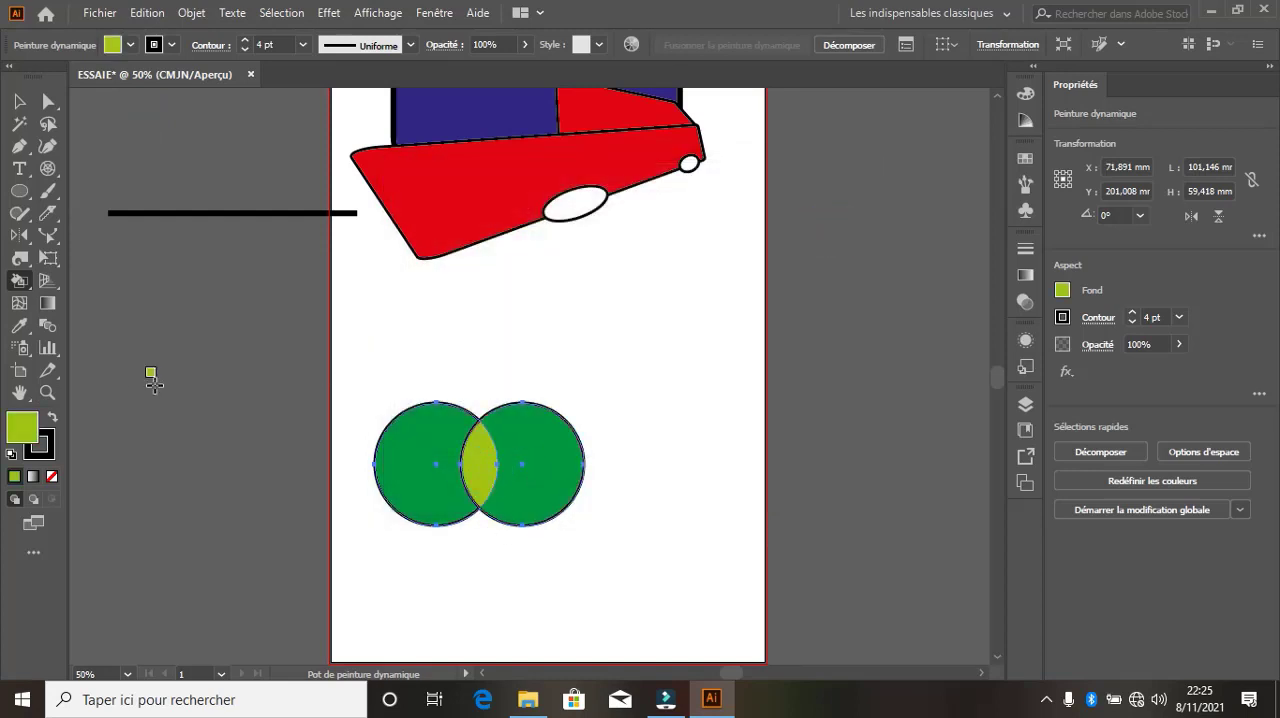
Set the fill colour to red BF2D10 and paint the left circle's remaining area with it
{"action": "double_click", "coordinate": [29, 435]}
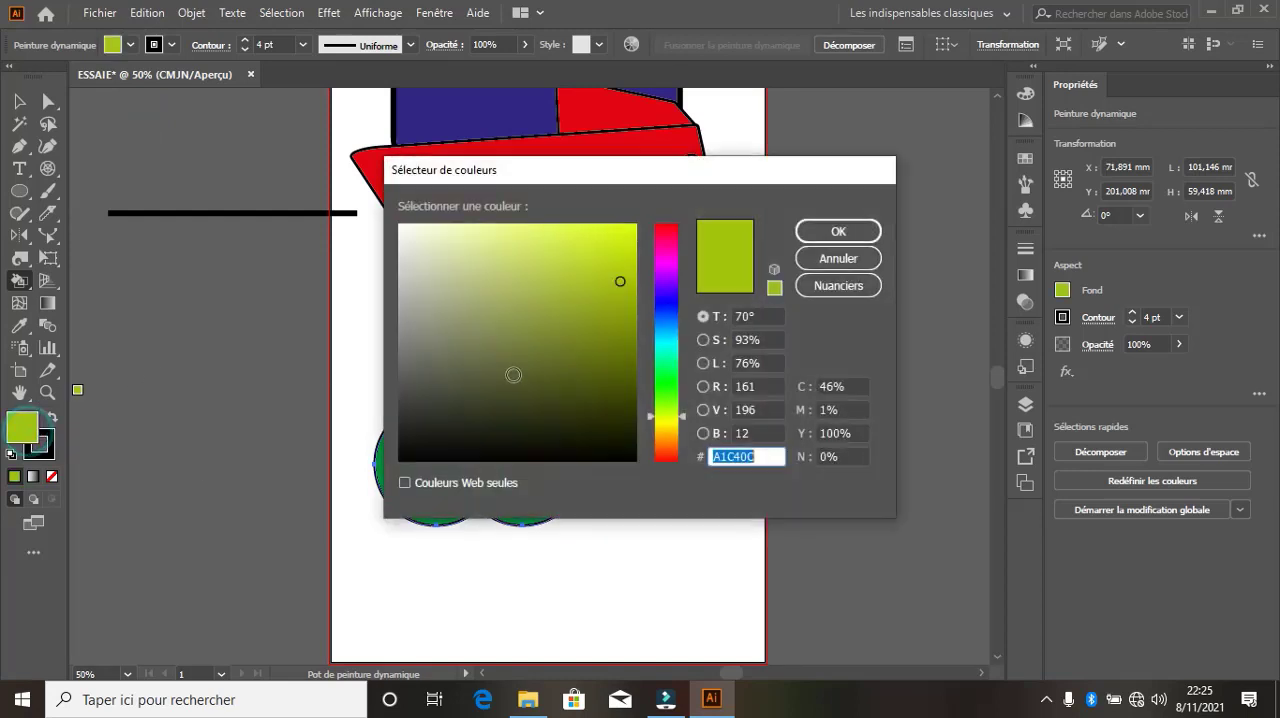
{"action": "left_click", "coordinate": [664, 466]}
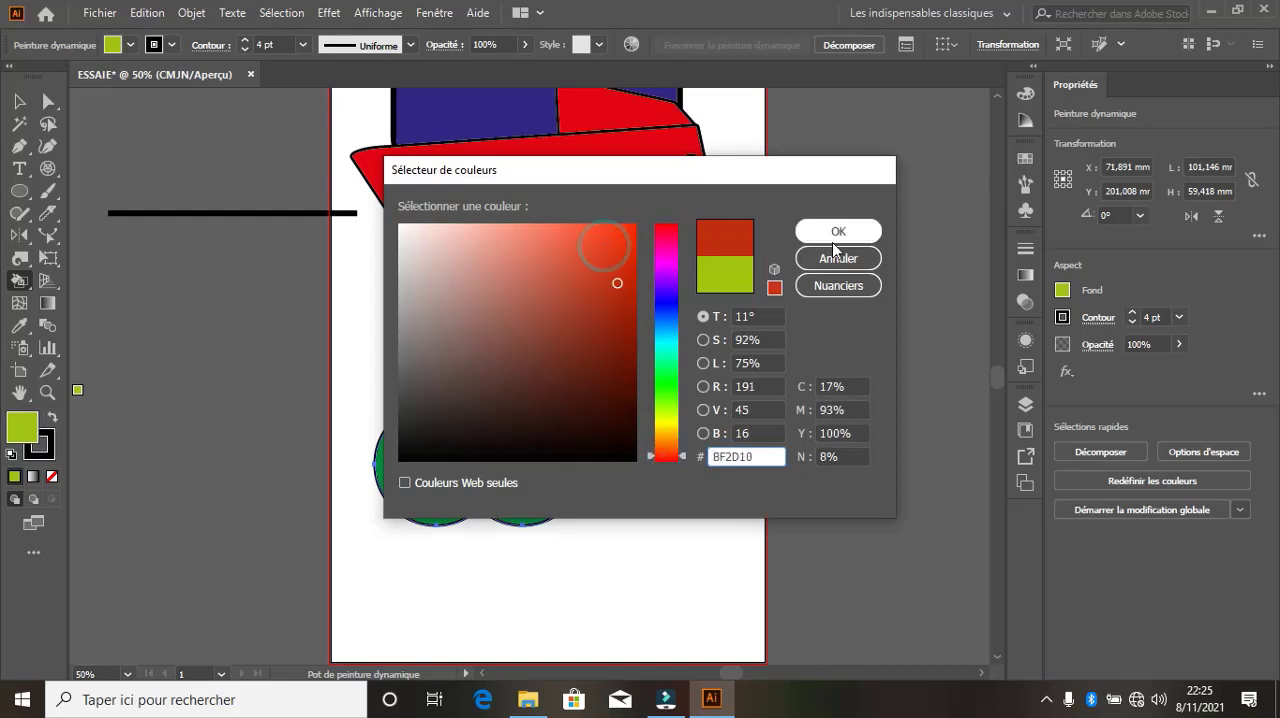
{"action": "left_click", "coordinate": [807, 236]}
{"action": "left_click", "coordinate": [429, 451]}
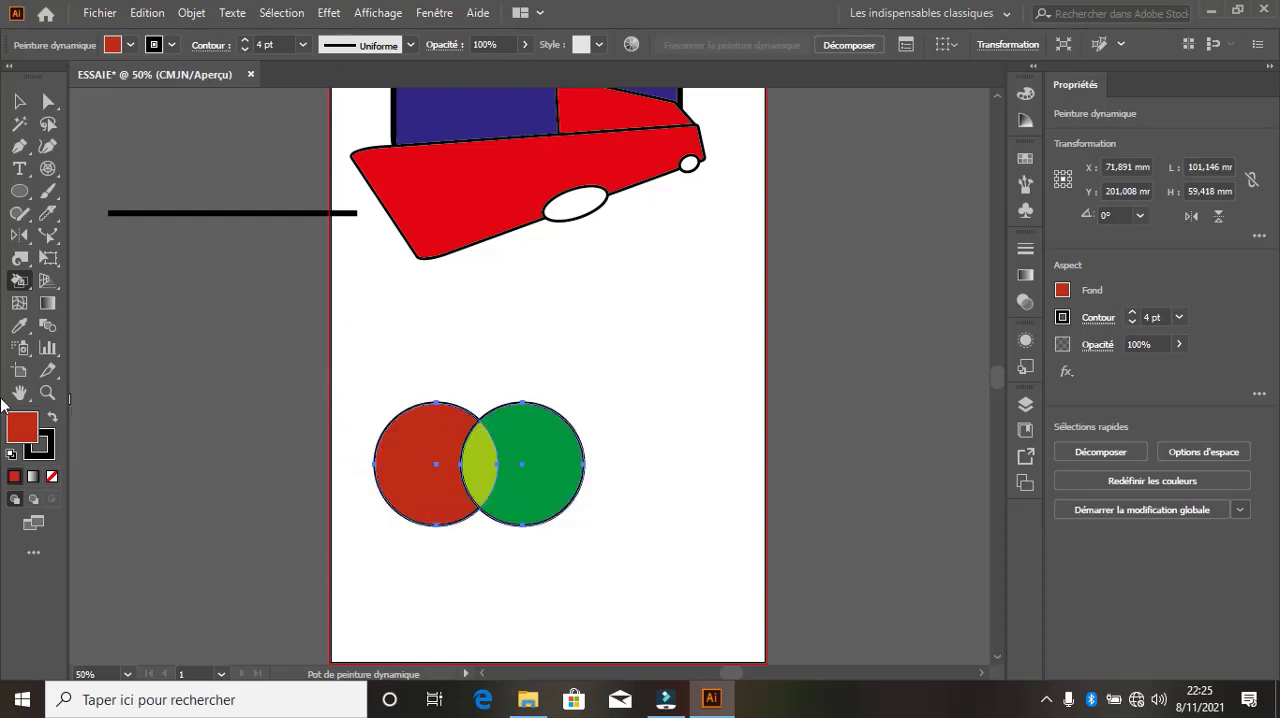
Set the fill colour to dark green 032602 and paint the right circle's remaining area with the Live Paint Bucket
{"action": "double_click", "coordinate": [30, 430]}
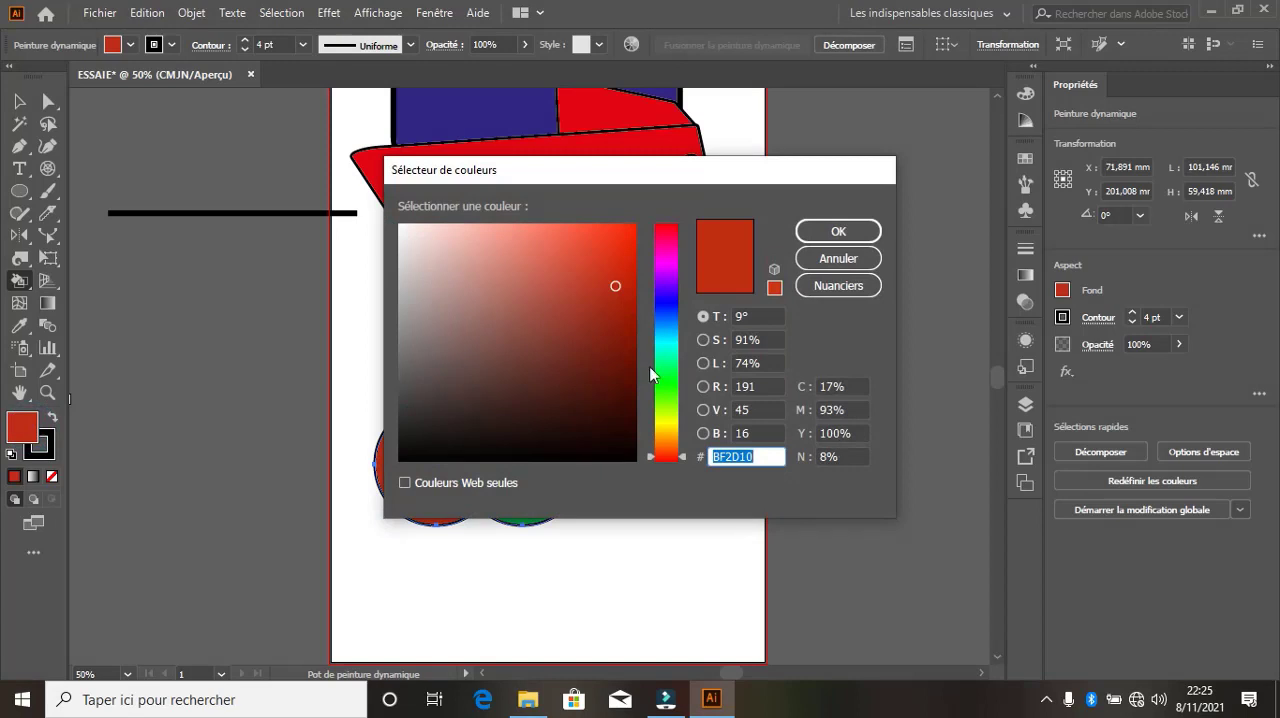
{"action": "left_click", "coordinate": [670, 384]}
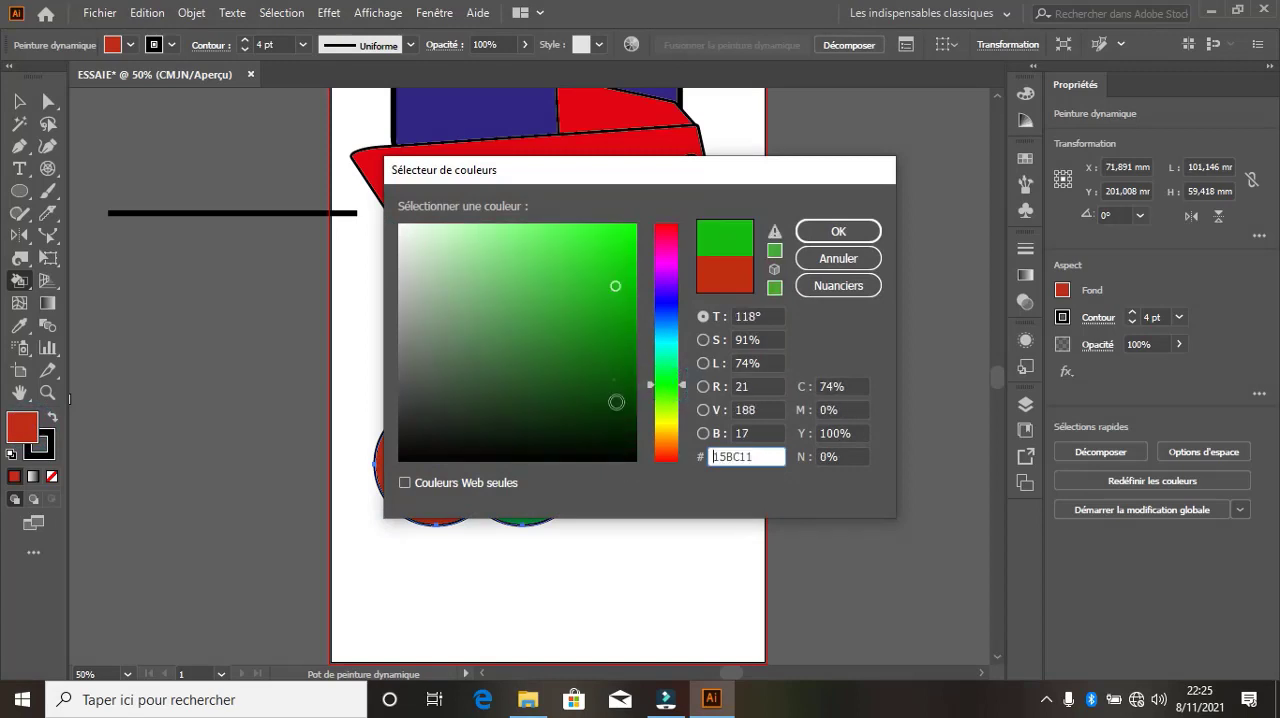
{"action": "mouse_move", "coordinate": [616, 401]}
{"action": "left_mouse_down"}
{"action": "mouse_move", "coordinate": [631, 449]}
{"action": "mouse_move", "coordinate": [626, 426]}
{"action": "left_mouse_up"}
{"action": "left_click", "coordinate": [838, 232]}
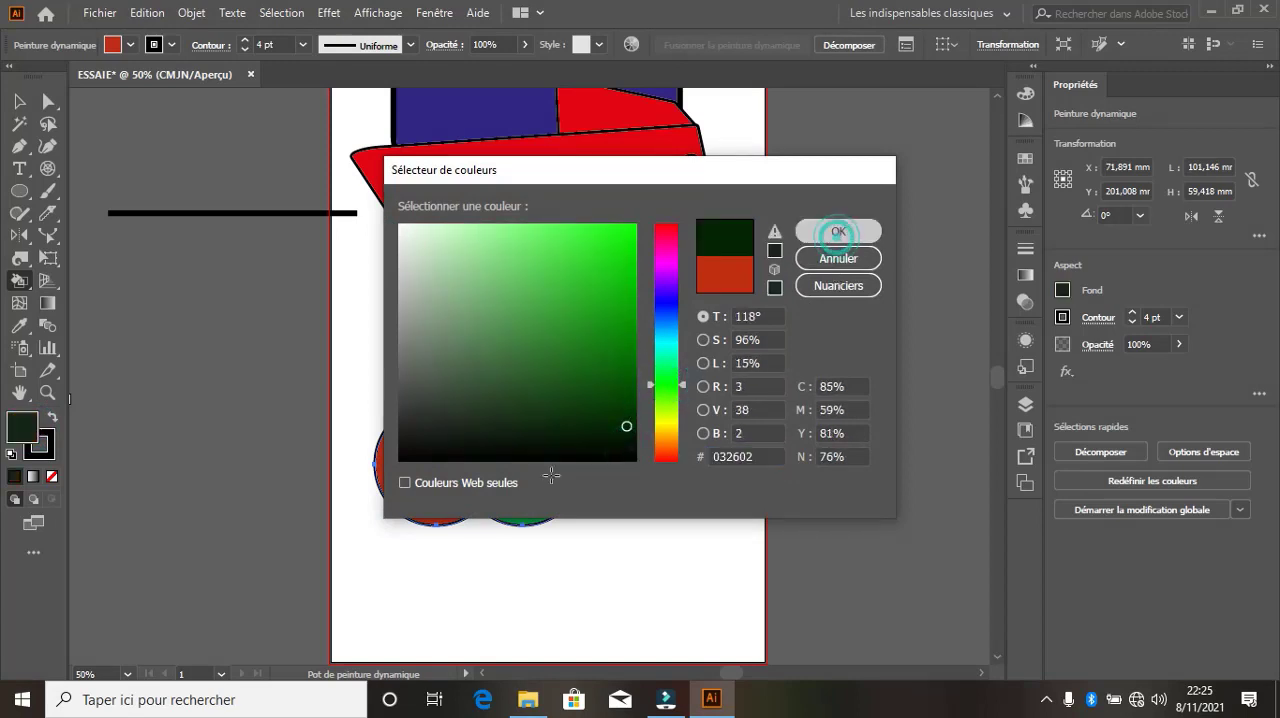
{"action": "left_click", "coordinate": [568, 468]}
Move the Live Paint group up to about X 81 mm, Y 148.5 mm, just below the car
{"action": "left_click", "coordinate": [19, 101]}
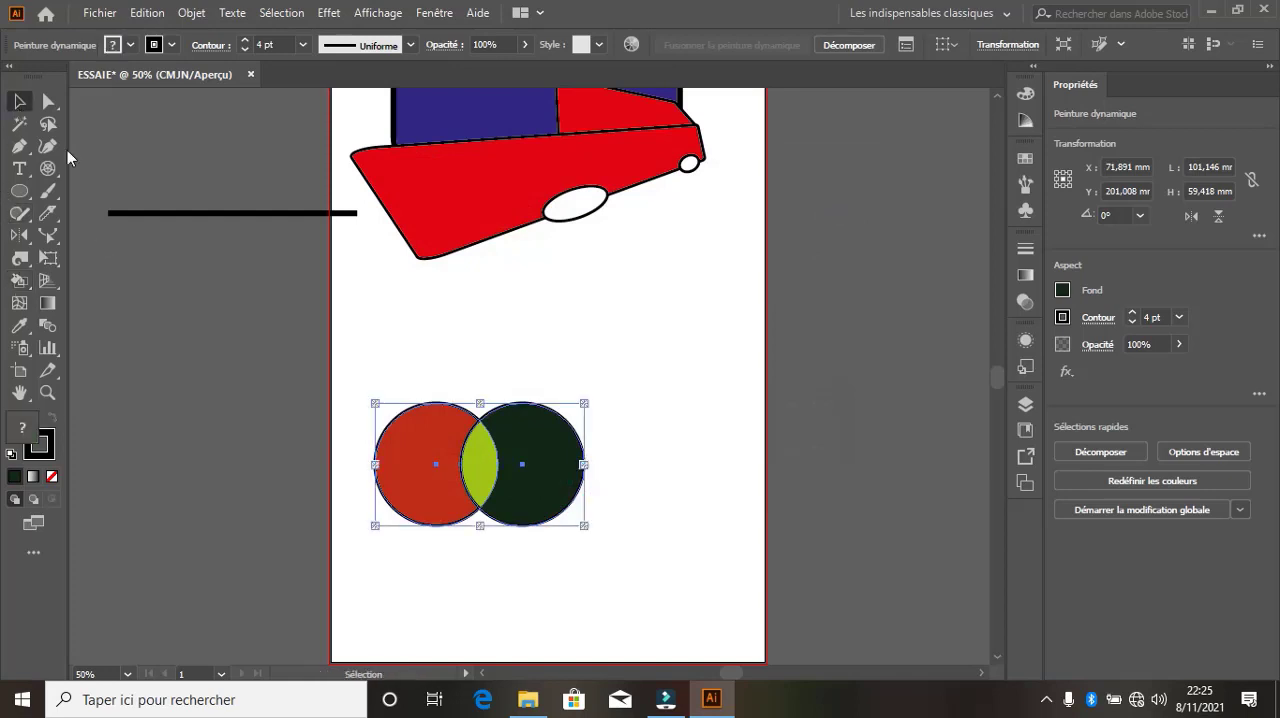
{"action": "left_click", "coordinate": [557, 355]}
{"action": "mouse_move", "coordinate": [505, 524]}
{"action": "left_mouse_down"}
{"action": "mouse_move", "coordinate": [562, 503]}
{"action": "mouse_move", "coordinate": [525, 399]}
{"action": "mouse_move", "coordinate": [536, 482]}
{"action": "mouse_move", "coordinate": [545, 382]}
{"action": "left_mouse_up"}
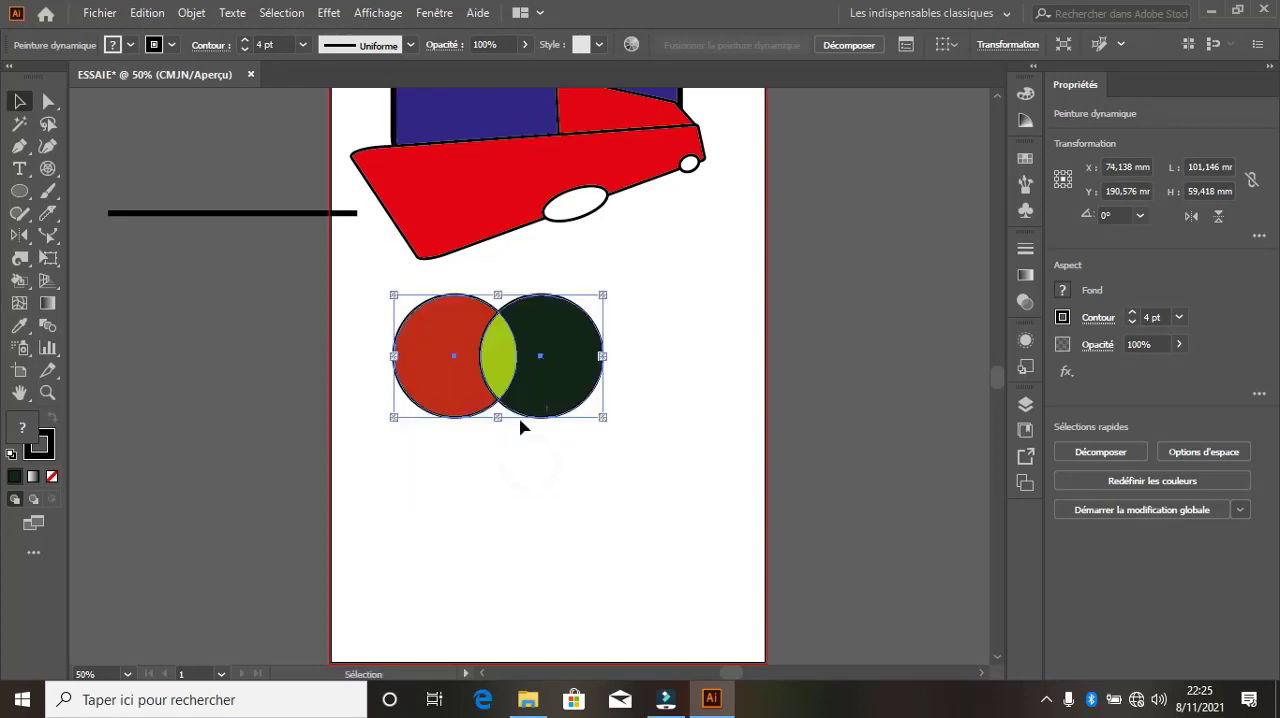
Select the left circle's red area with the Live Paint Selection tool and recolour it with a green swatch
{"action": "left_click", "coordinate": [26, 290]}
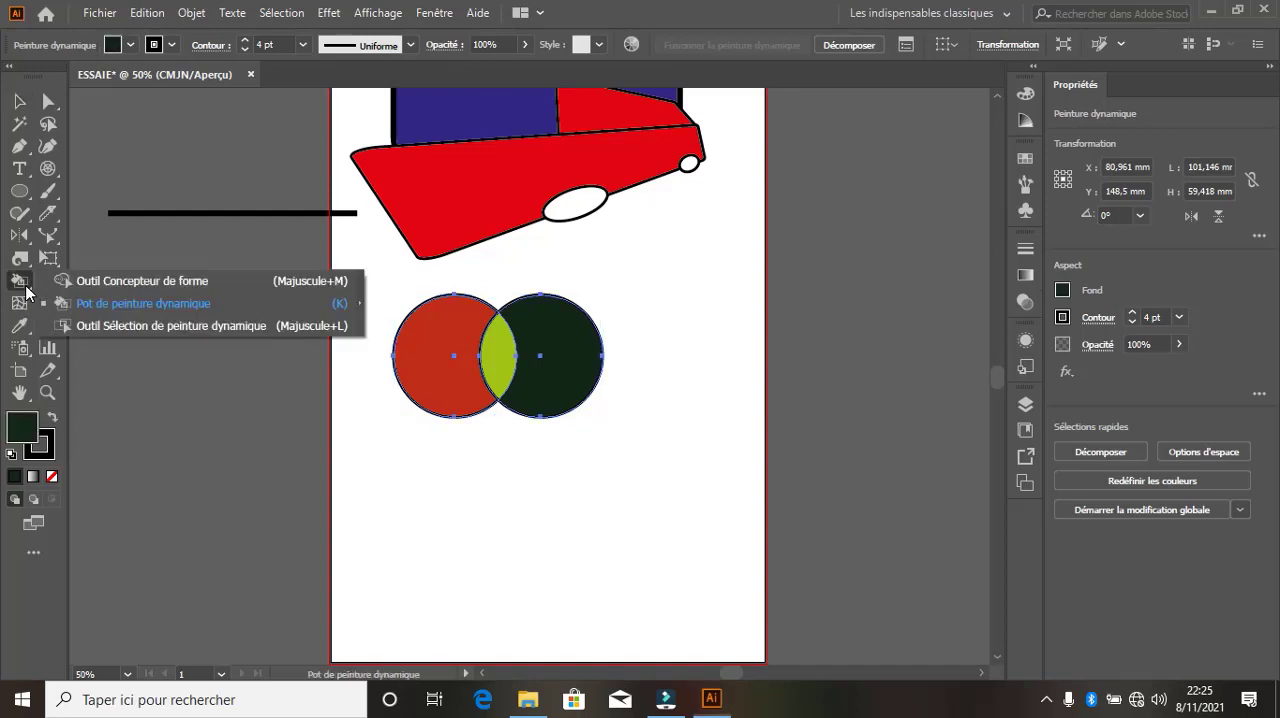
{"action": "left_click", "coordinate": [155, 326]}
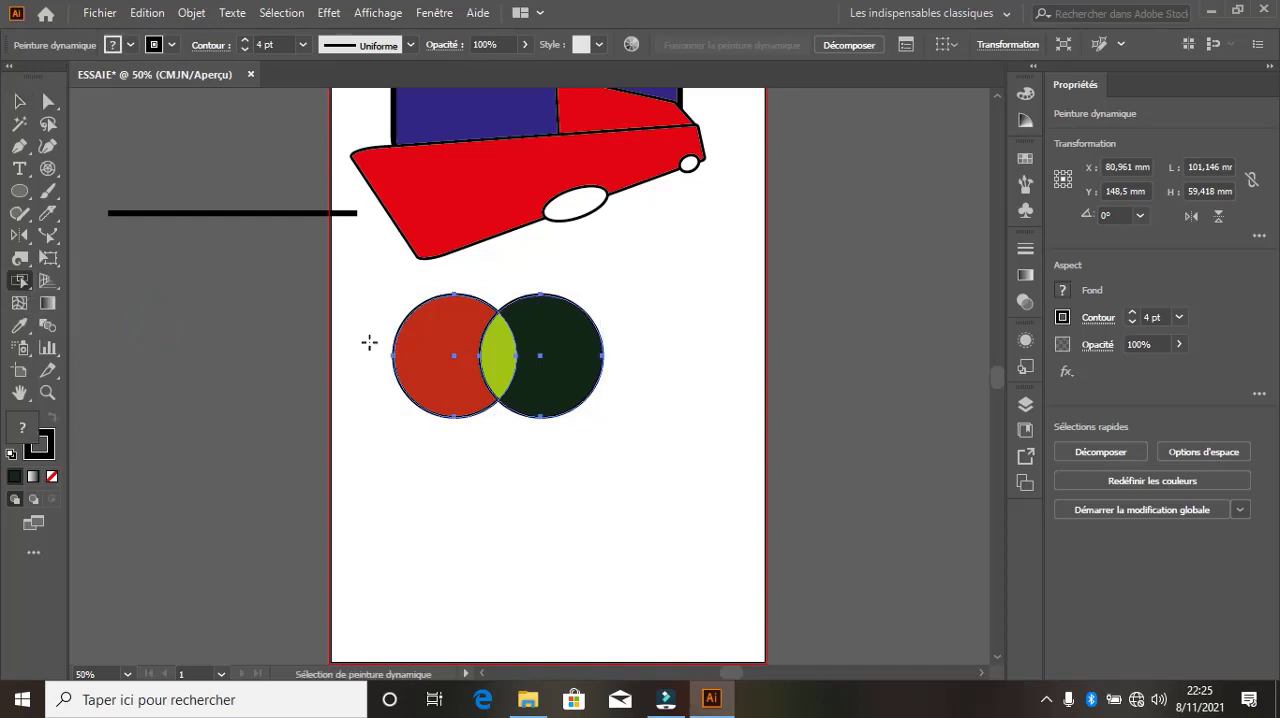
{"action": "left_click", "coordinate": [440, 353]}
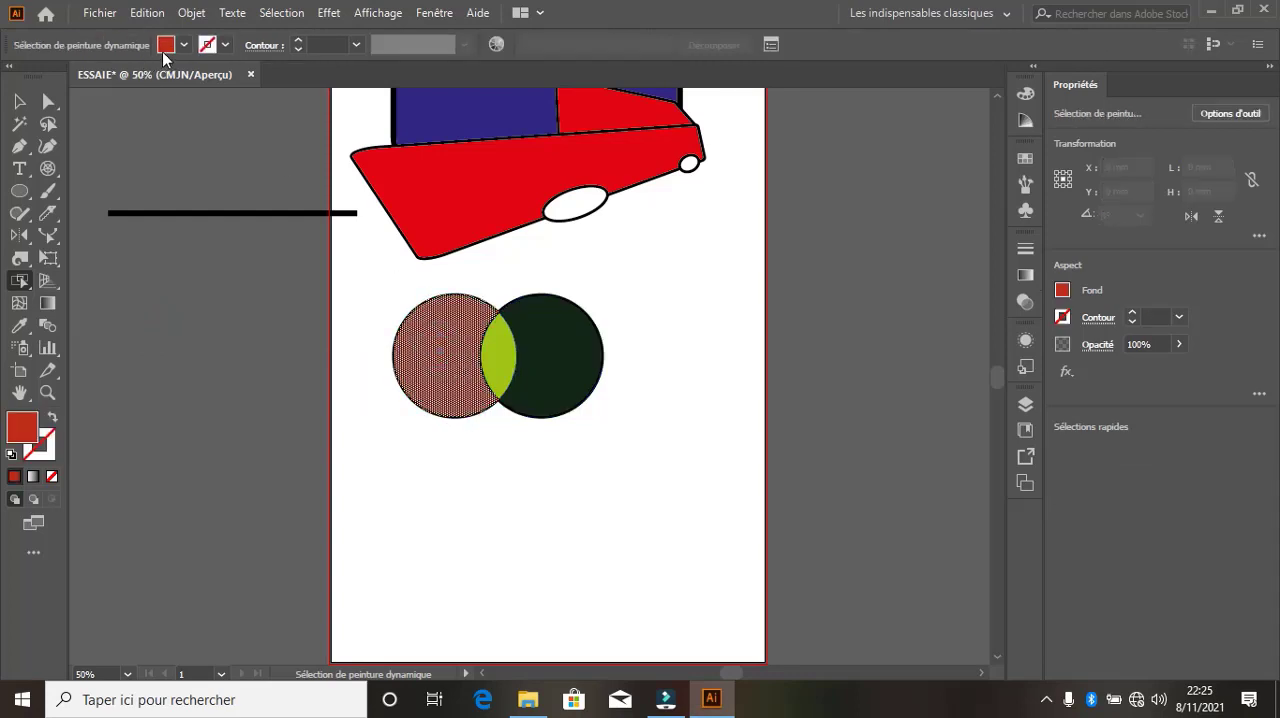
{"action": "left_click", "coordinate": [166, 44]}
{"action": "left_click", "coordinate": [64, 87]}
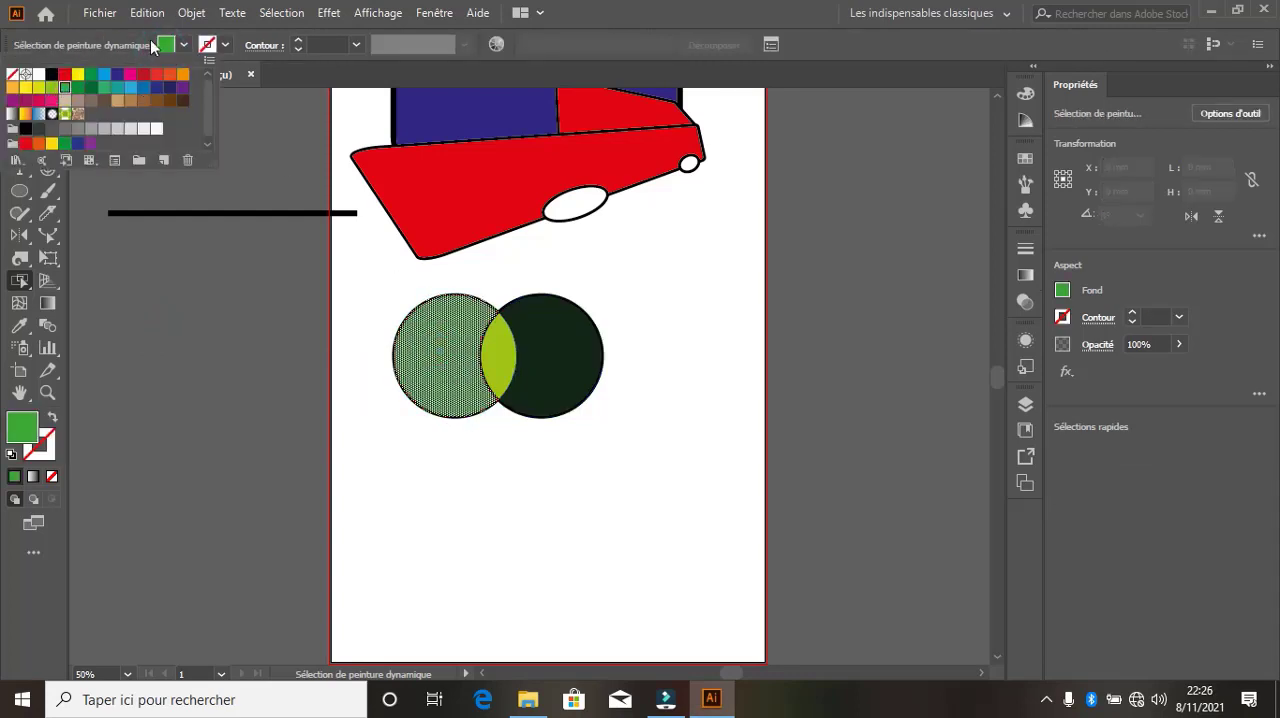
Select the overlap of the two circles, try a magenta swatch on it, and recolour it orange-red
{"action": "left_click", "coordinate": [497, 355]}
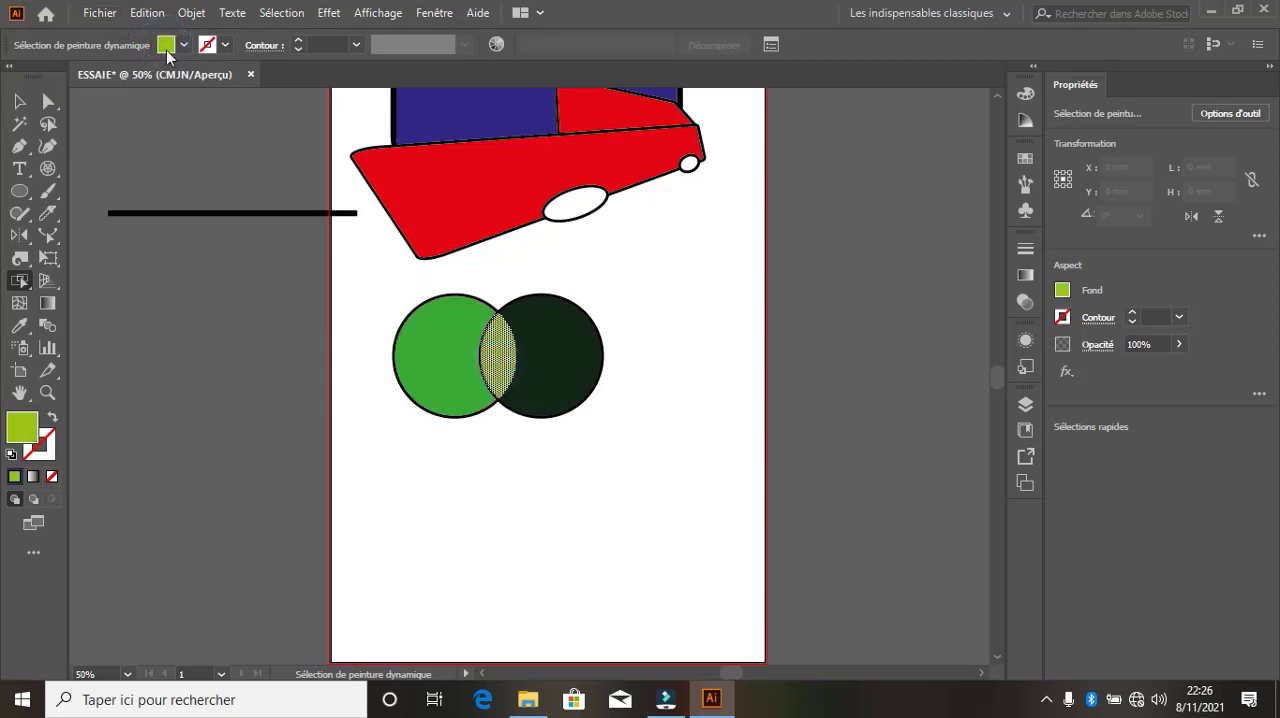
{"action": "left_click", "coordinate": [166, 46]}
{"action": "left_click", "coordinate": [133, 74]}
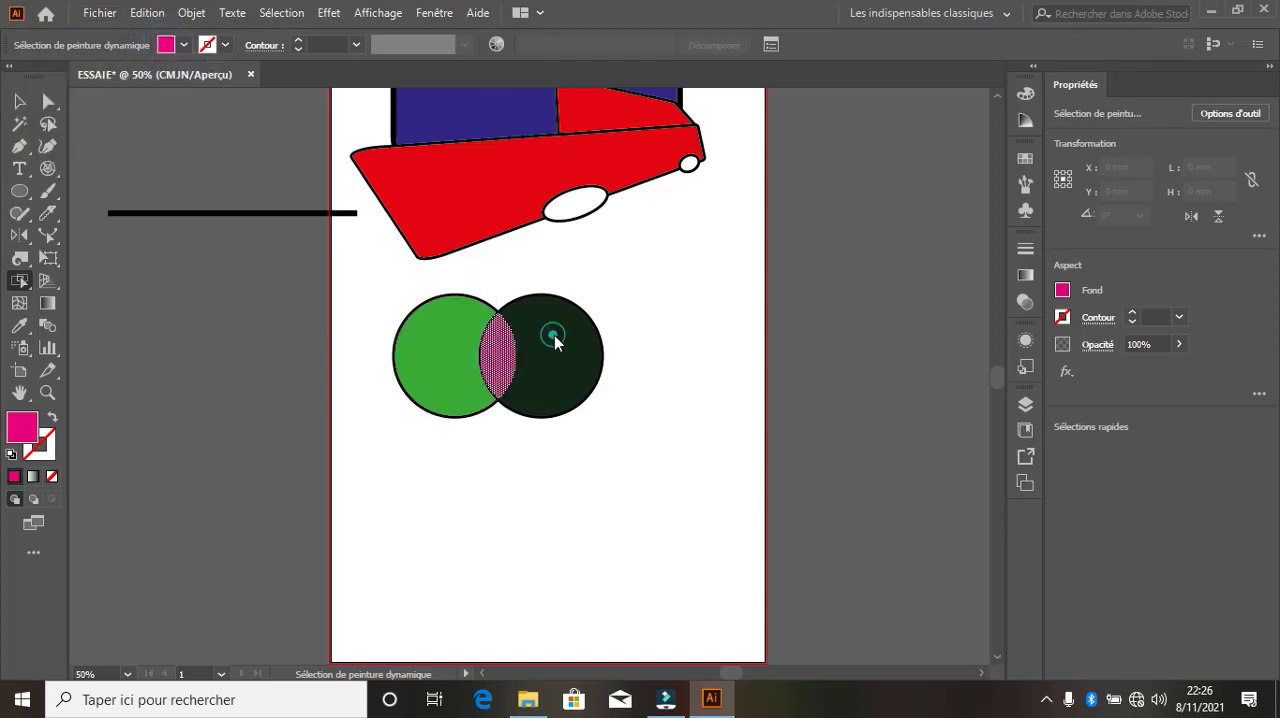
{"action": "left_click", "coordinate": [170, 47]}
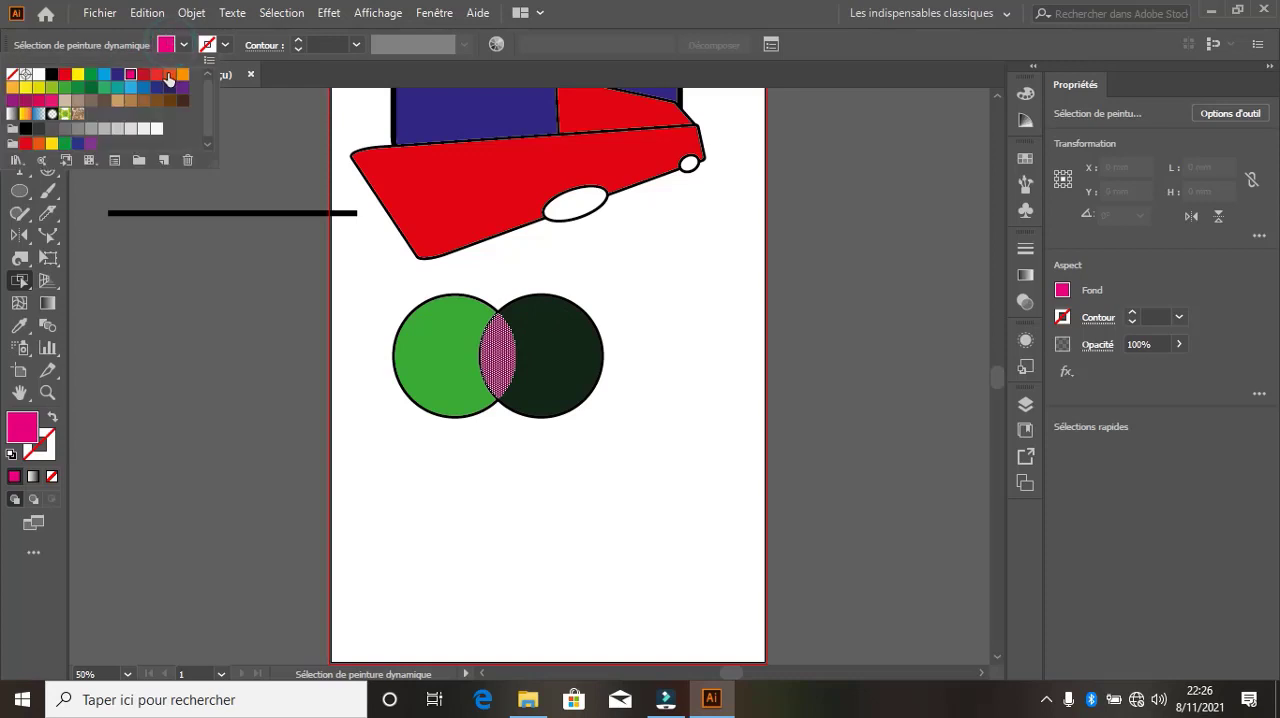
{"action": "left_click", "coordinate": [170, 74]}
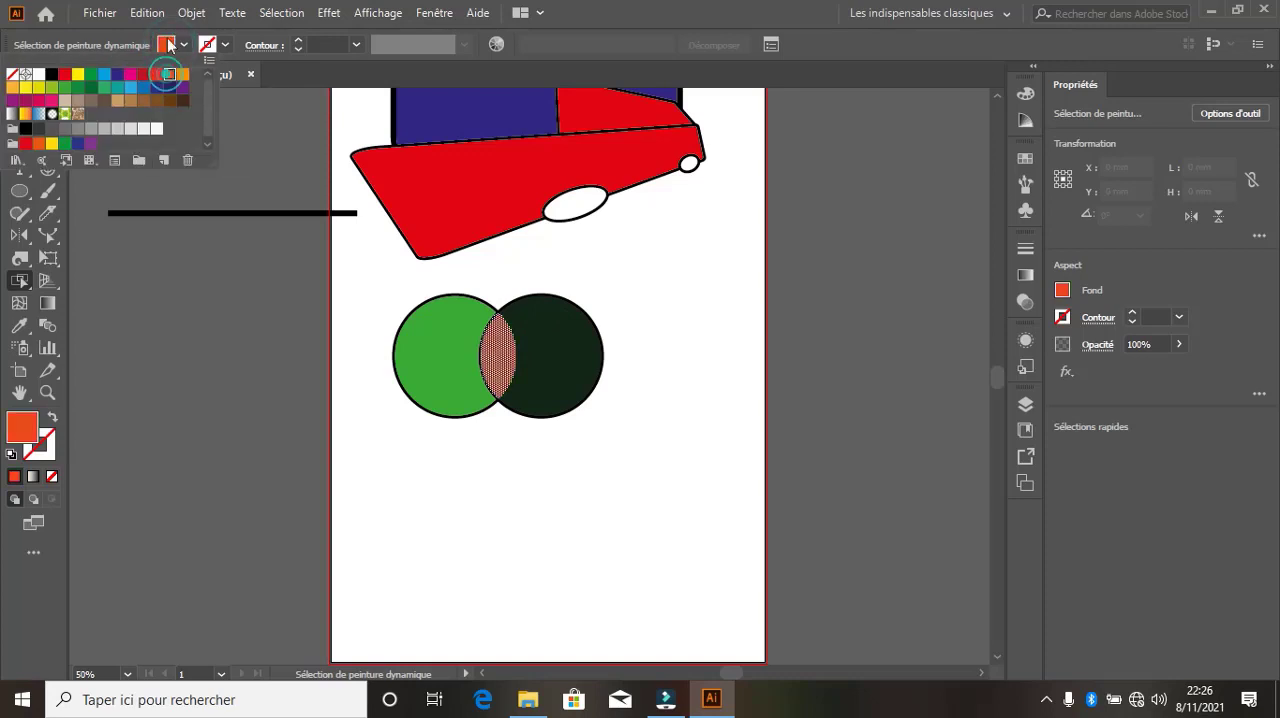
{"action": "left_click", "coordinate": [166, 45]}
{"action": "left_click", "coordinate": [549, 338]}
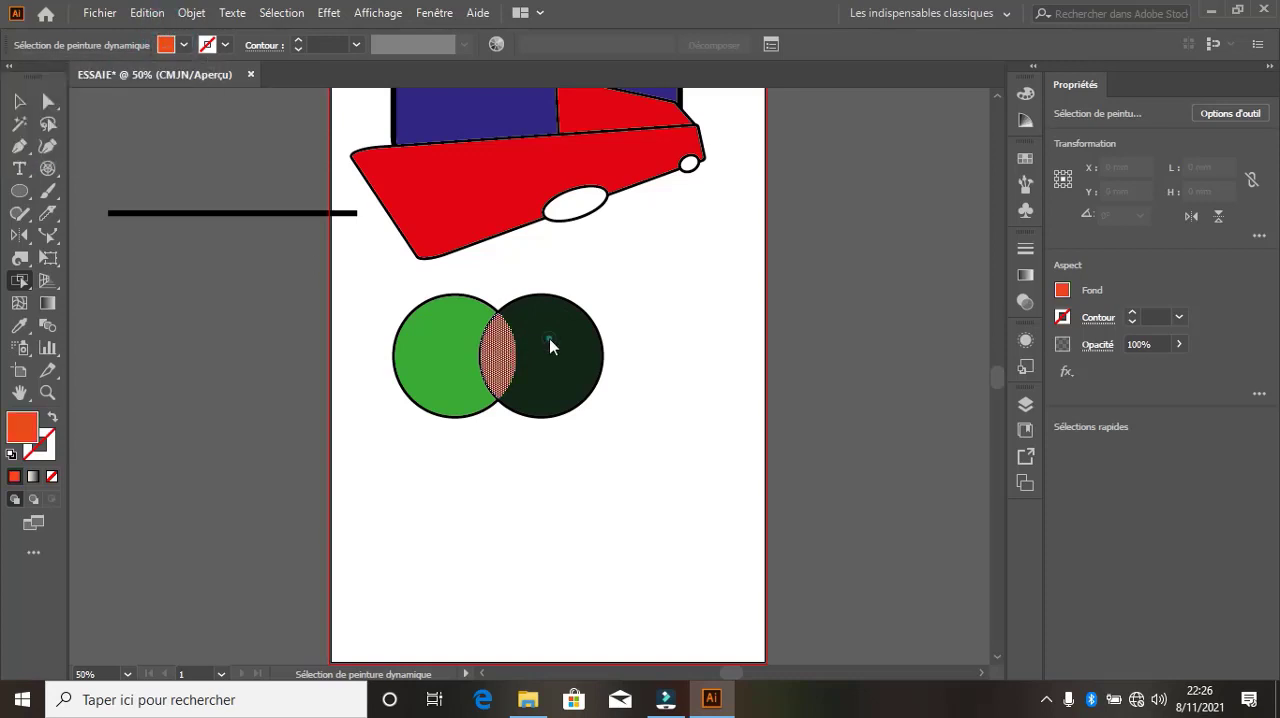
Select the right circle's dark green area and recolour it with the magenta swatch
{"action": "left_click", "coordinate": [549, 347]}
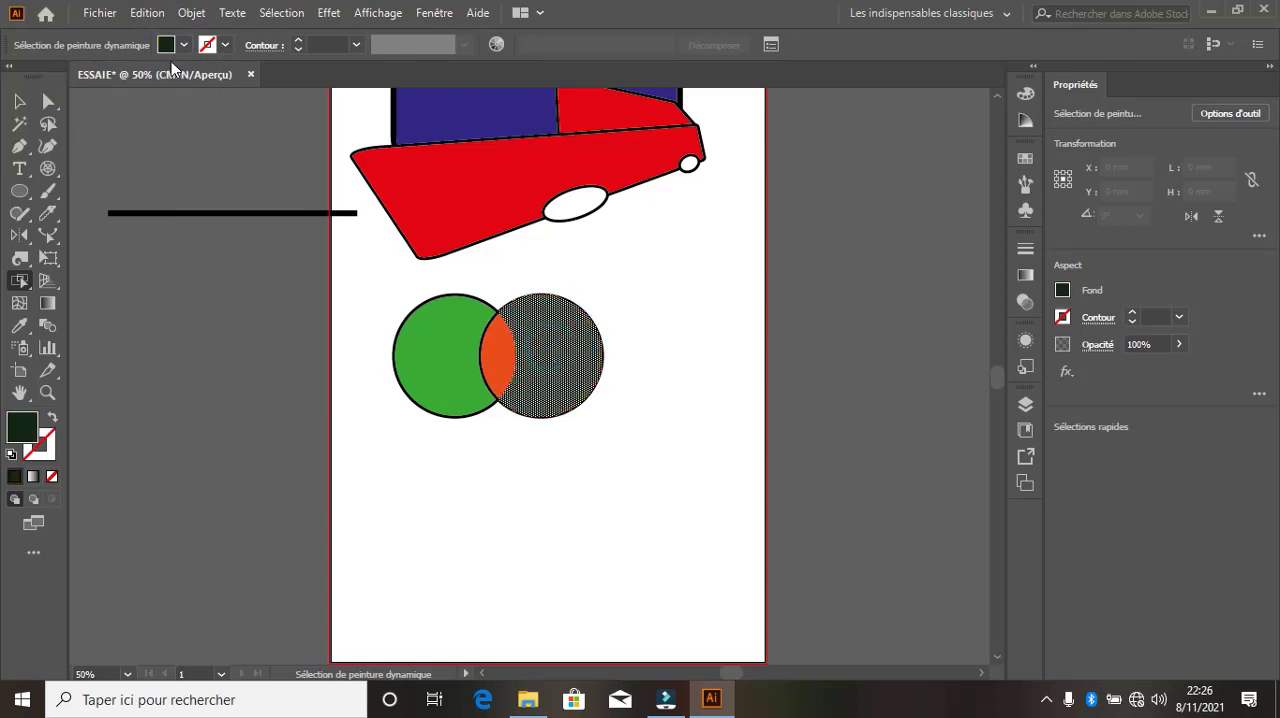
{"action": "left_click", "coordinate": [166, 45]}
{"action": "left_click", "coordinate": [130, 76]}
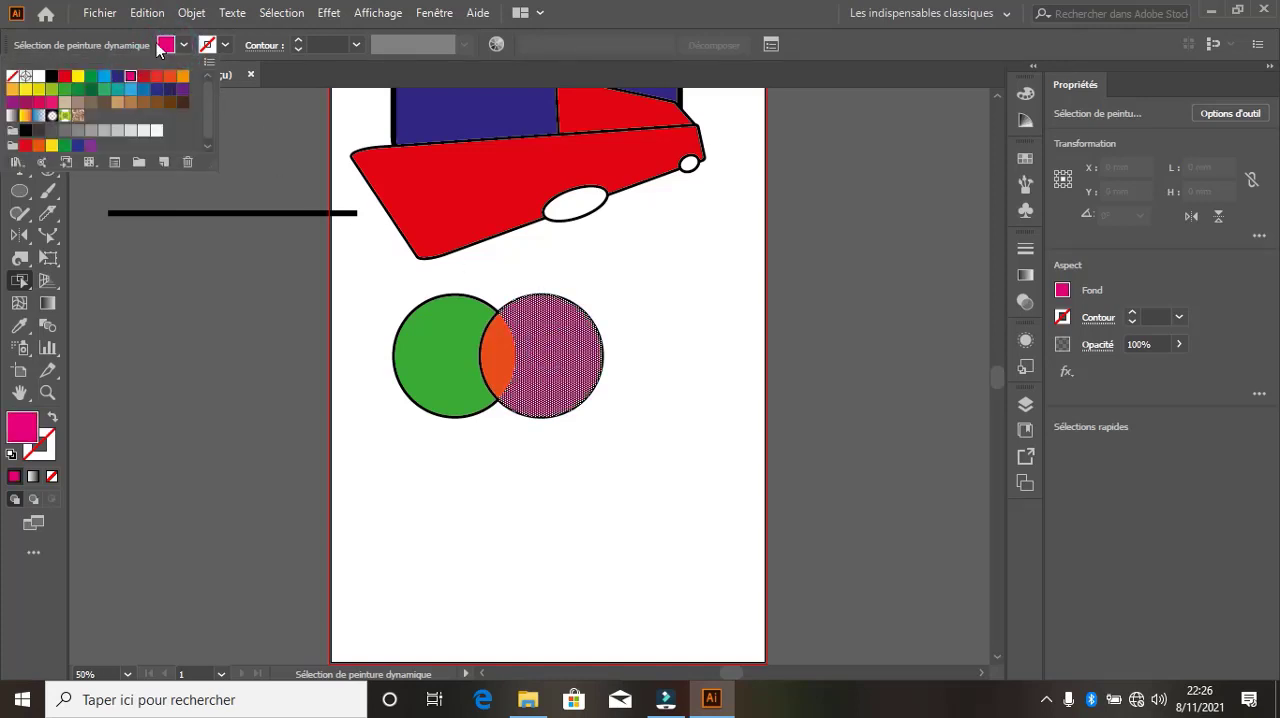
{"action": "left_click", "coordinate": [160, 46]}
Select the whole Live Paint group, move it down to about X 90 mm, Y 170 mm, and deselect it
{"action": "left_click", "coordinate": [19, 101]}
{"action": "left_click", "coordinate": [583, 420]}
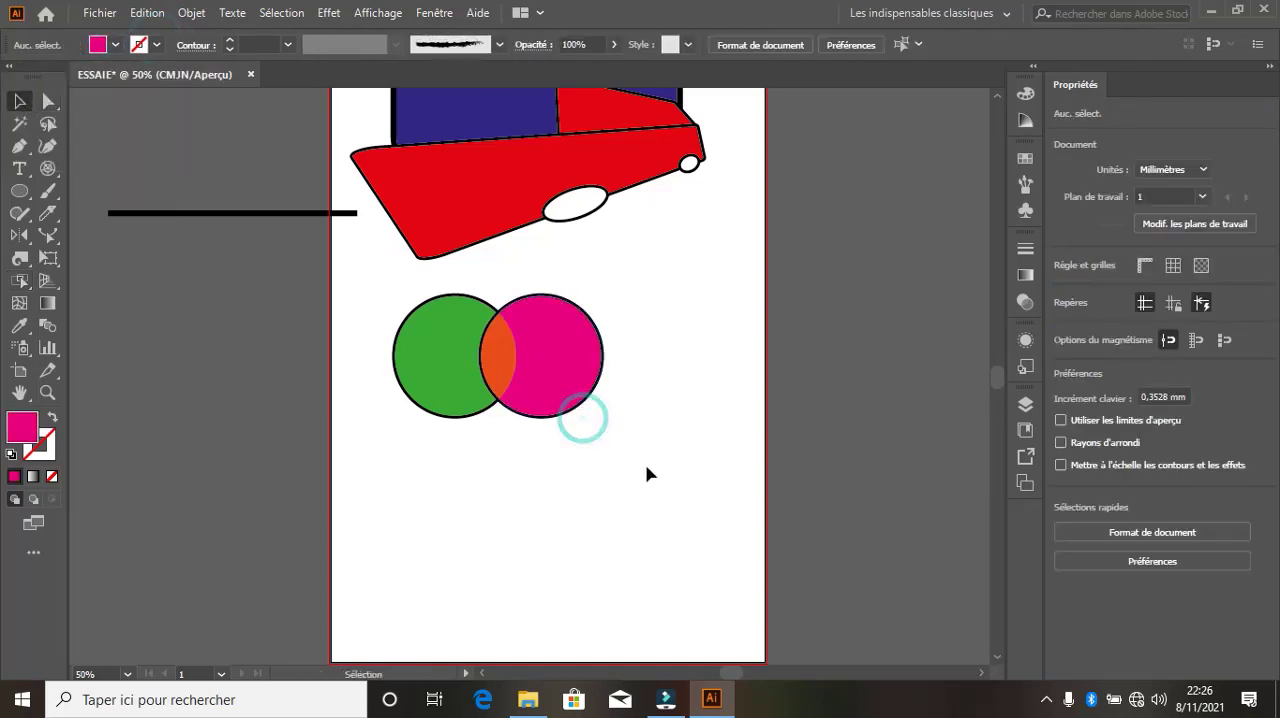
{"action": "left_click_drag", "start_coordinate": [386, 337], "coordinate": [674, 471]}
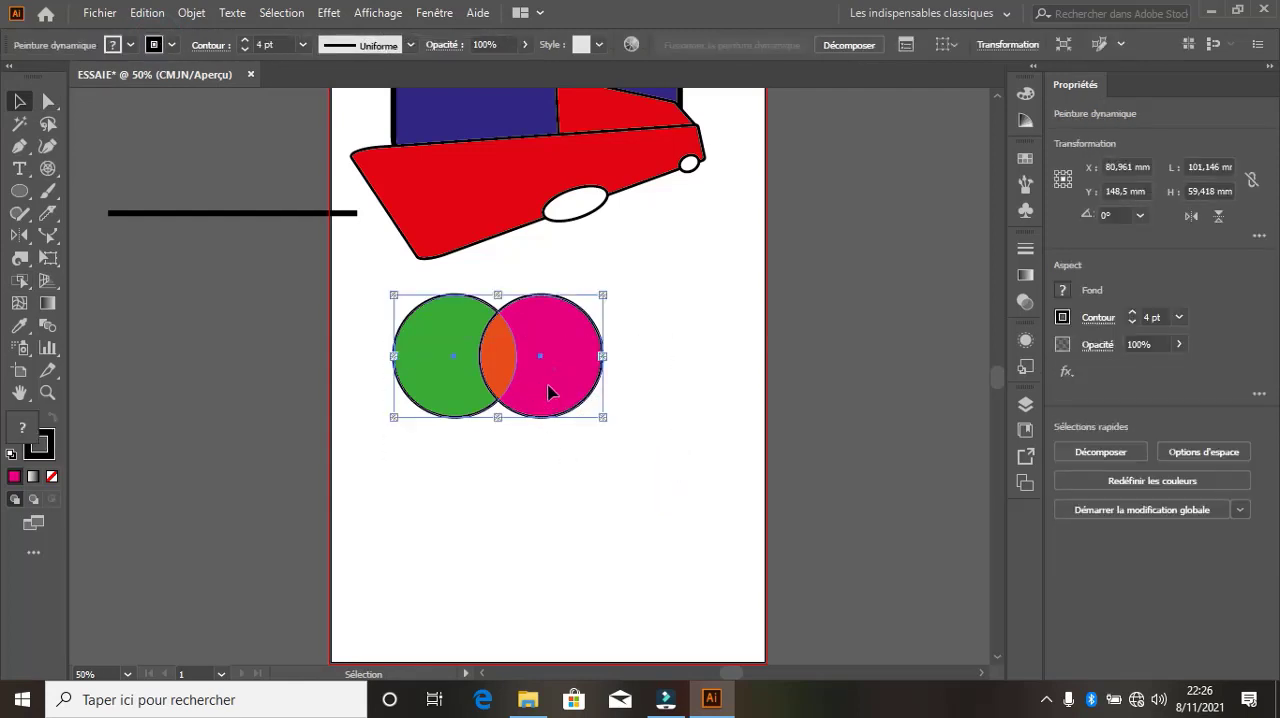
{"action": "left_click_drag", "start_coordinate": [548, 391], "coordinate": [566, 436]}
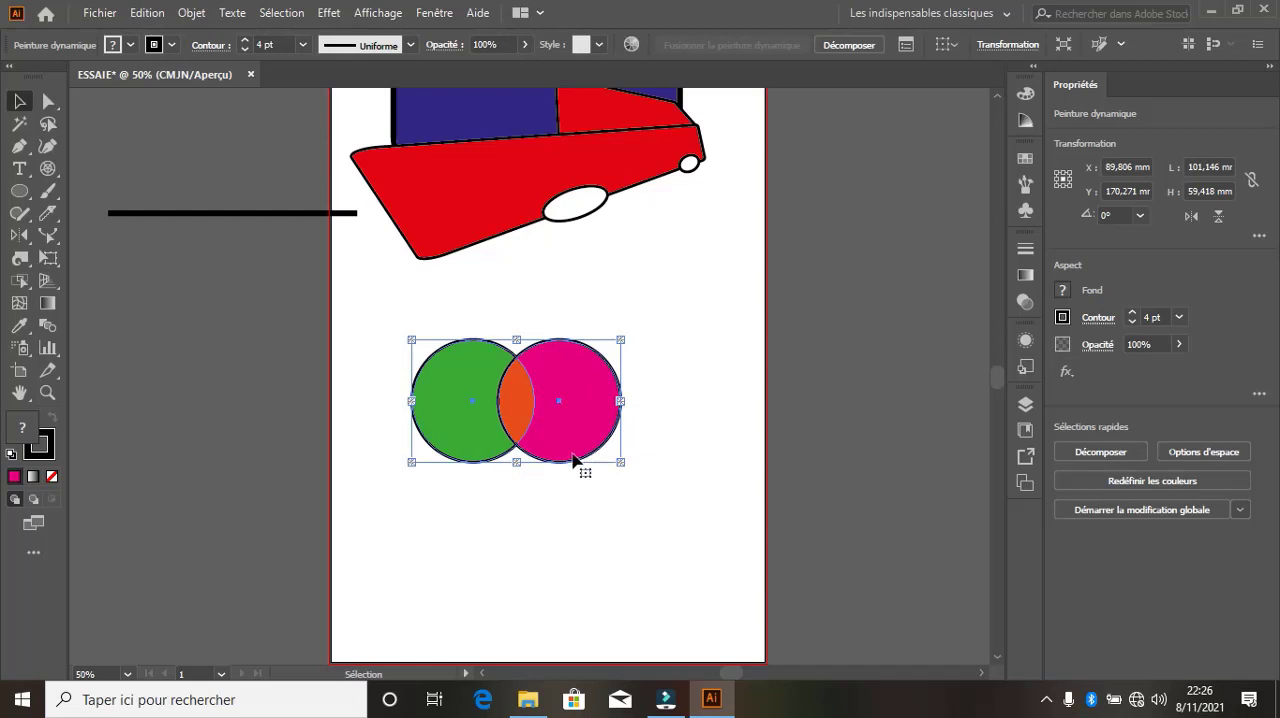
{"action": "left_click", "coordinate": [392, 312]}
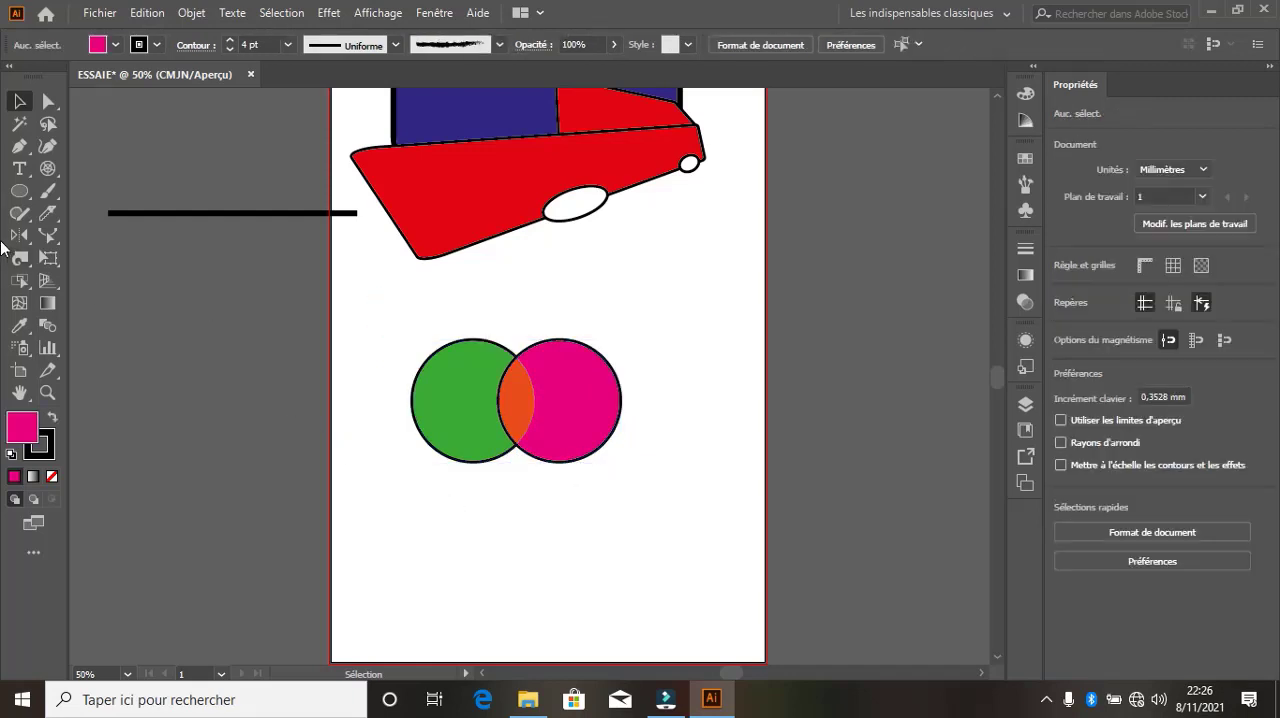
Display the perspective grid, spread its two vertical planes apart, and pull the right vanishing point inward onto the green circle
{"action": "left_click", "coordinate": [57, 286]}
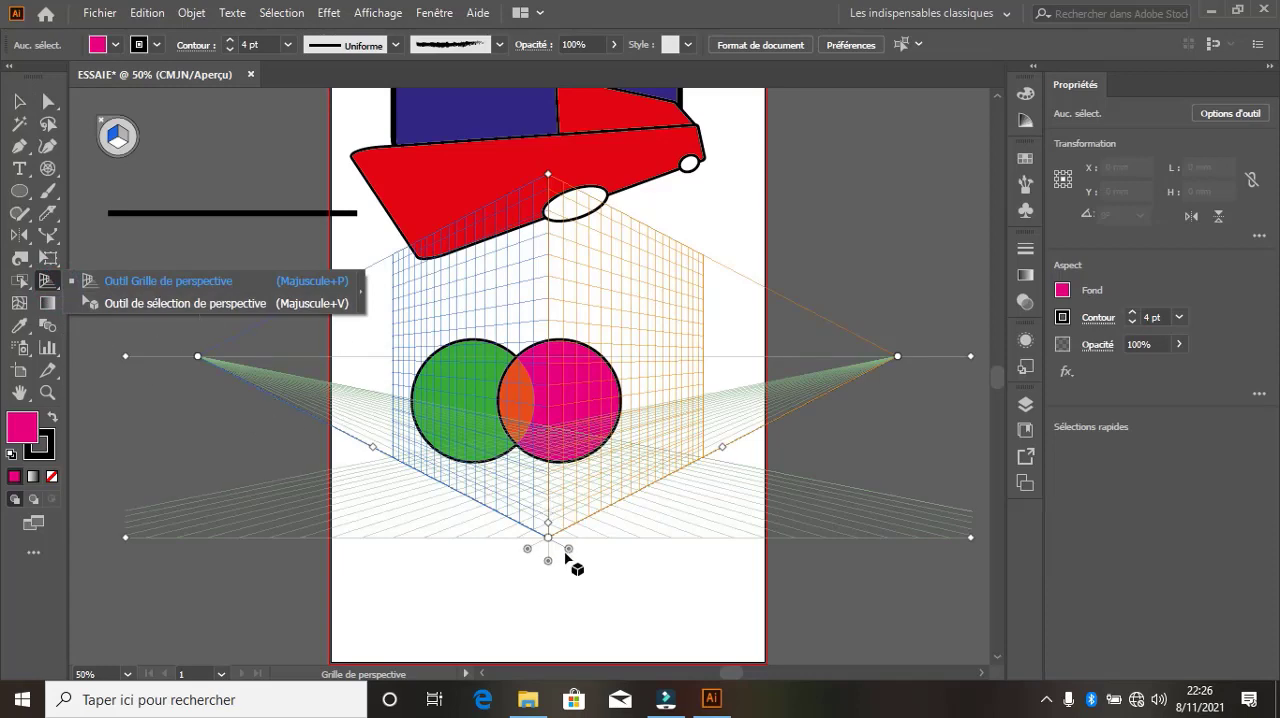
{"action": "left_click_drag", "start_coordinate": [568, 549], "coordinate": [411, 475]}
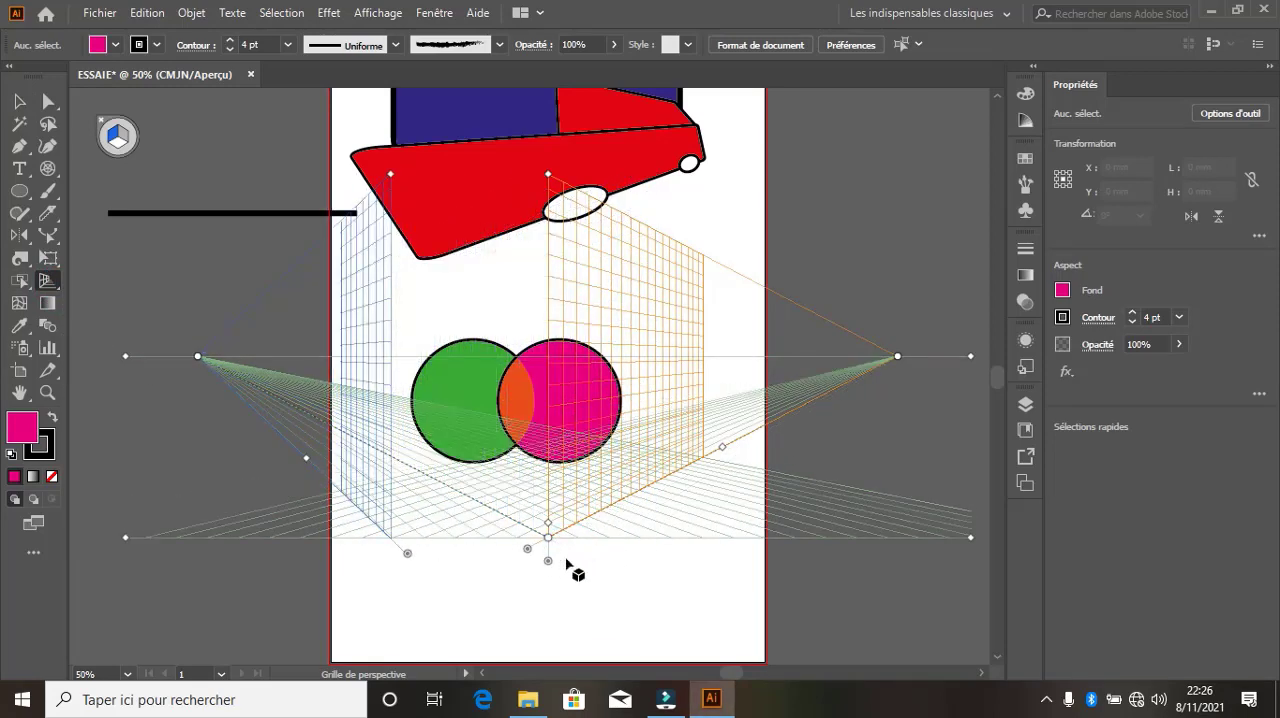
{"action": "left_click_drag", "start_coordinate": [585, 552], "coordinate": [660, 400]}
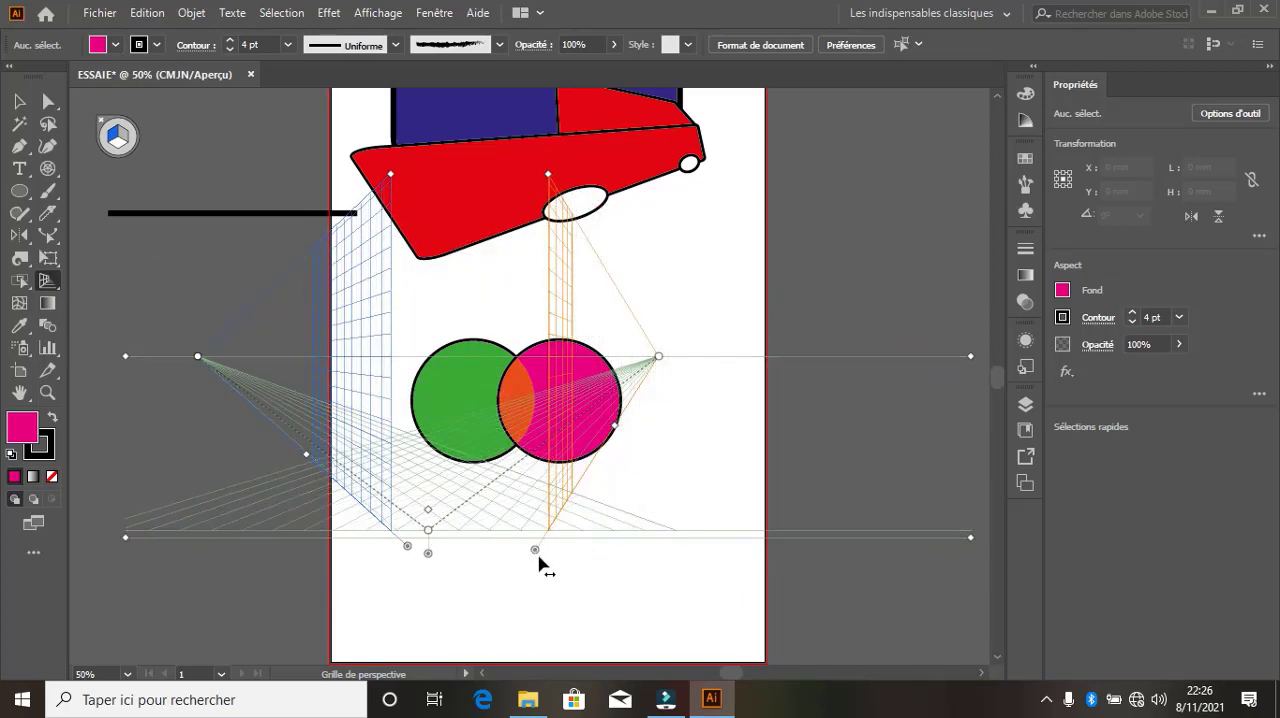
{"action": "left_click_drag", "start_coordinate": [535, 550], "coordinate": [700, 608]}
{"action": "left_click", "coordinate": [658, 356]}
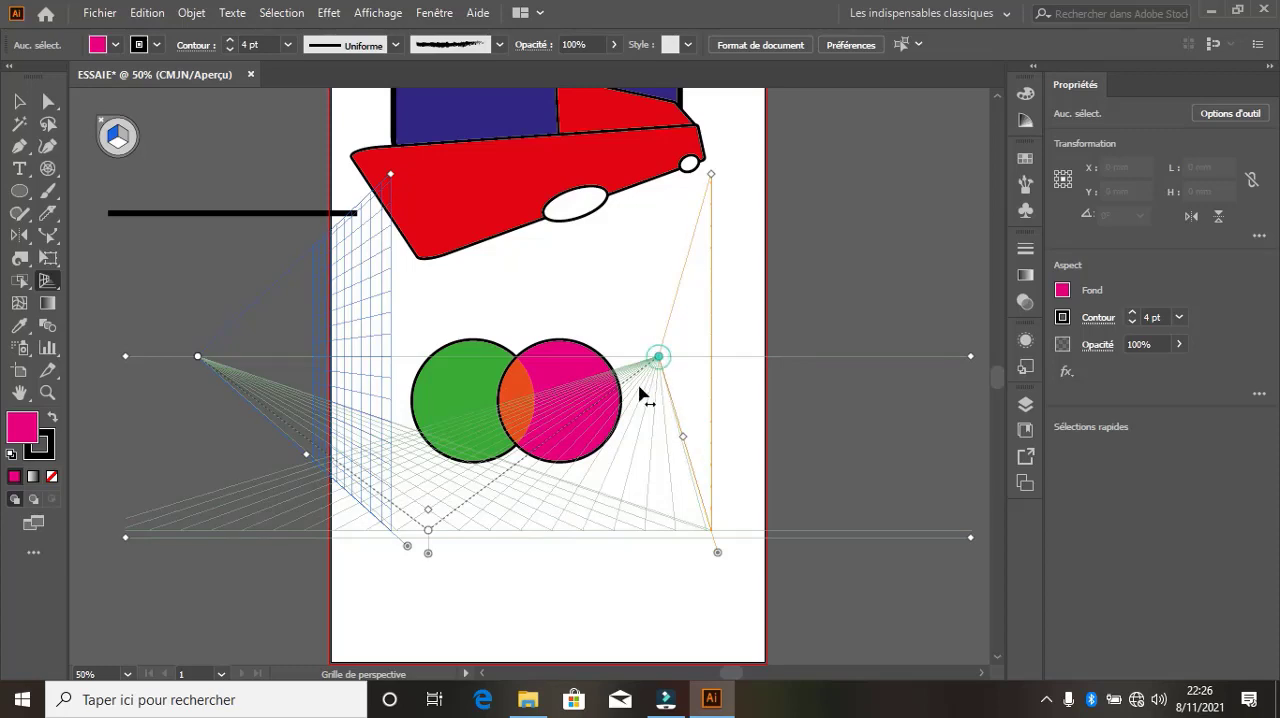
{"action": "left_click_drag", "start_coordinate": [641, 395], "coordinate": [447, 432]}
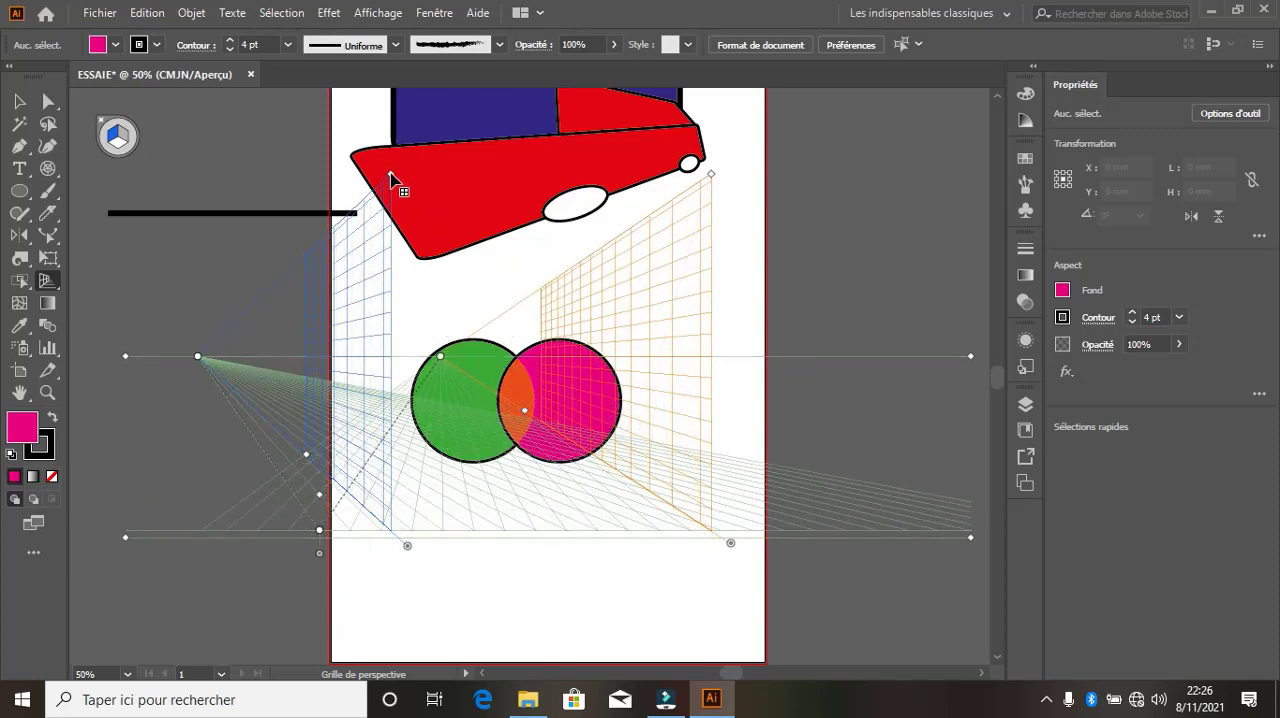
Reduce the height of the perspective grid's vertical planes and hide the grid
{"action": "left_click_drag", "start_coordinate": [391, 178], "coordinate": [600, 331]}
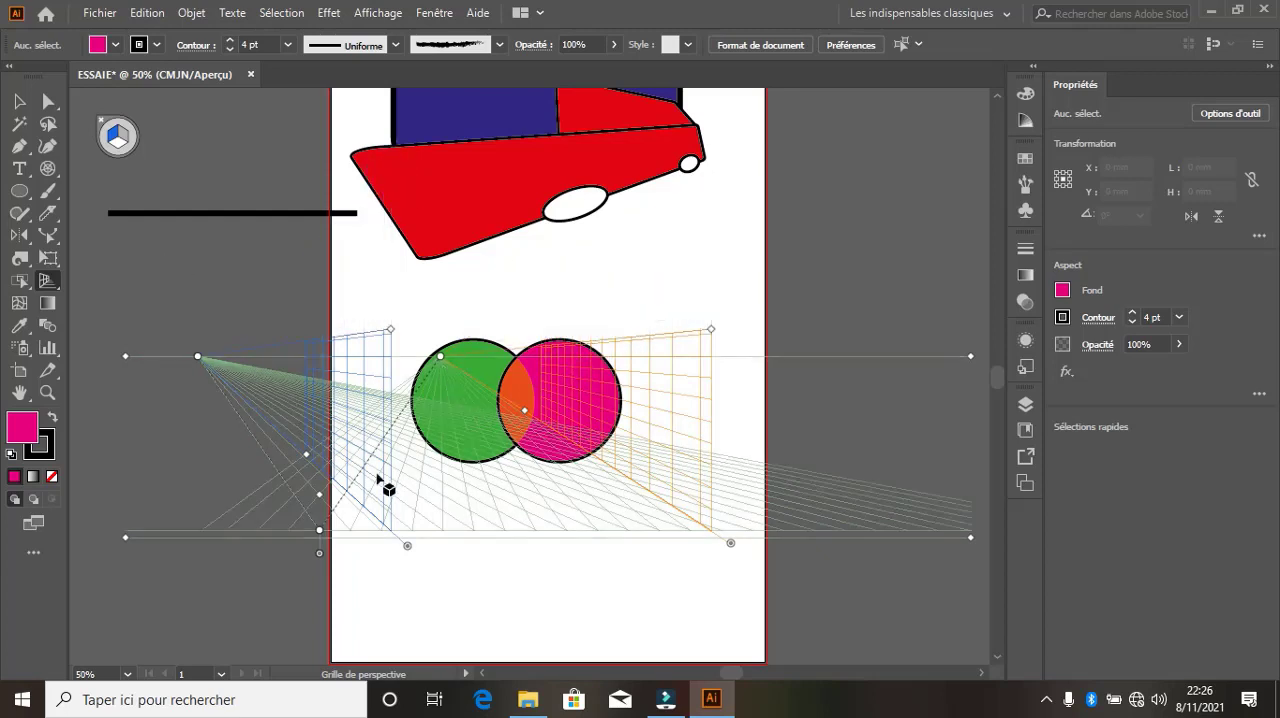
{"action": "left_click", "coordinate": [523, 408]}
{"action": "key", "text": "shift+v"}
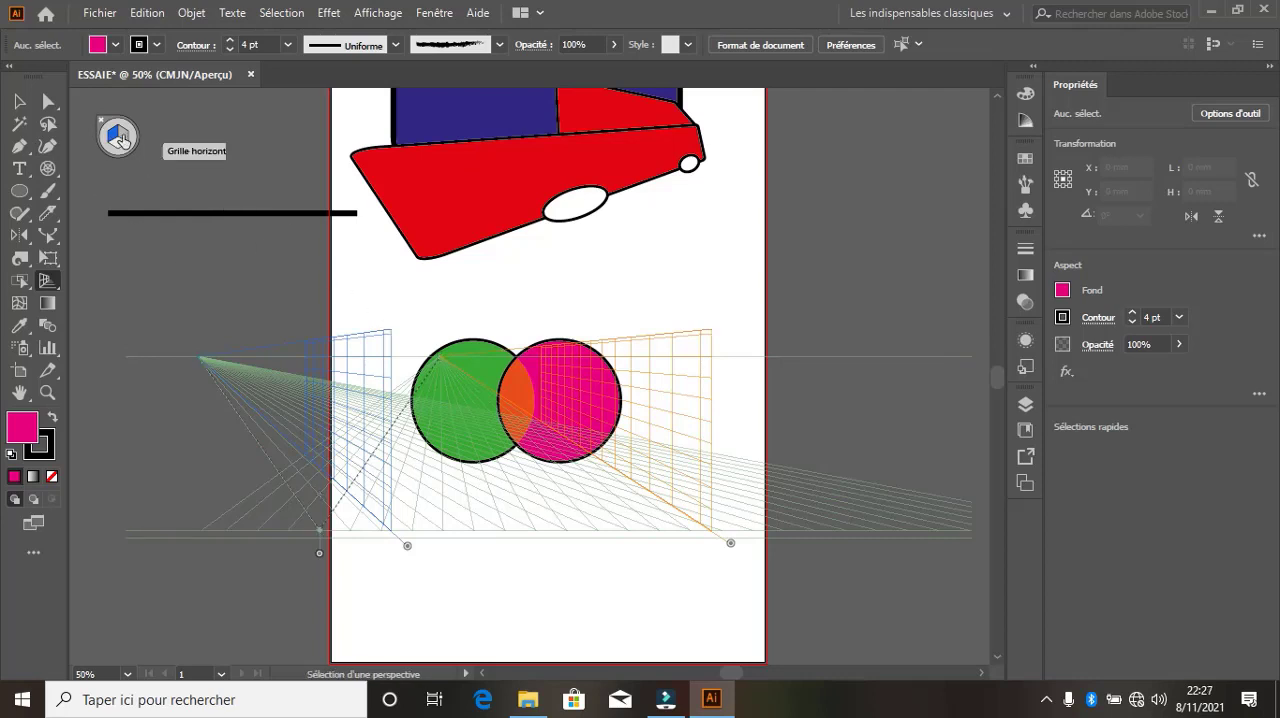
{"action": "key", "text": "shift+p"}
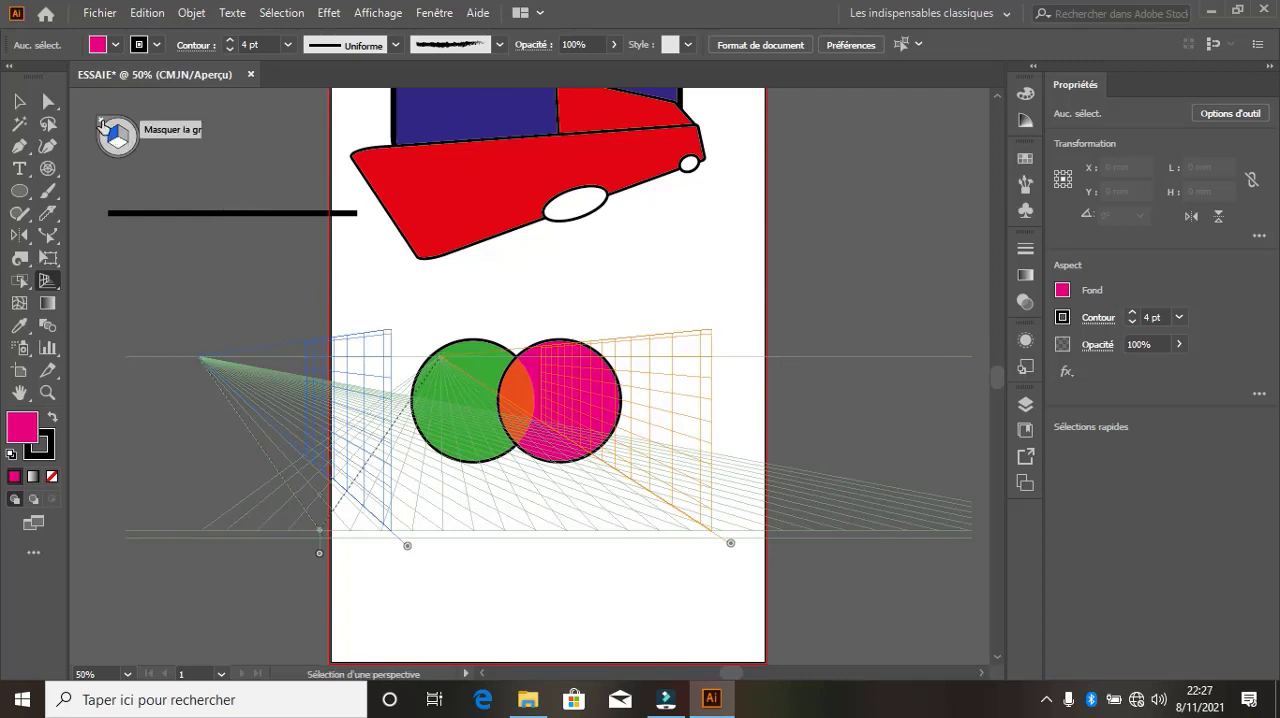
{"action": "left_click", "coordinate": [104, 124]}
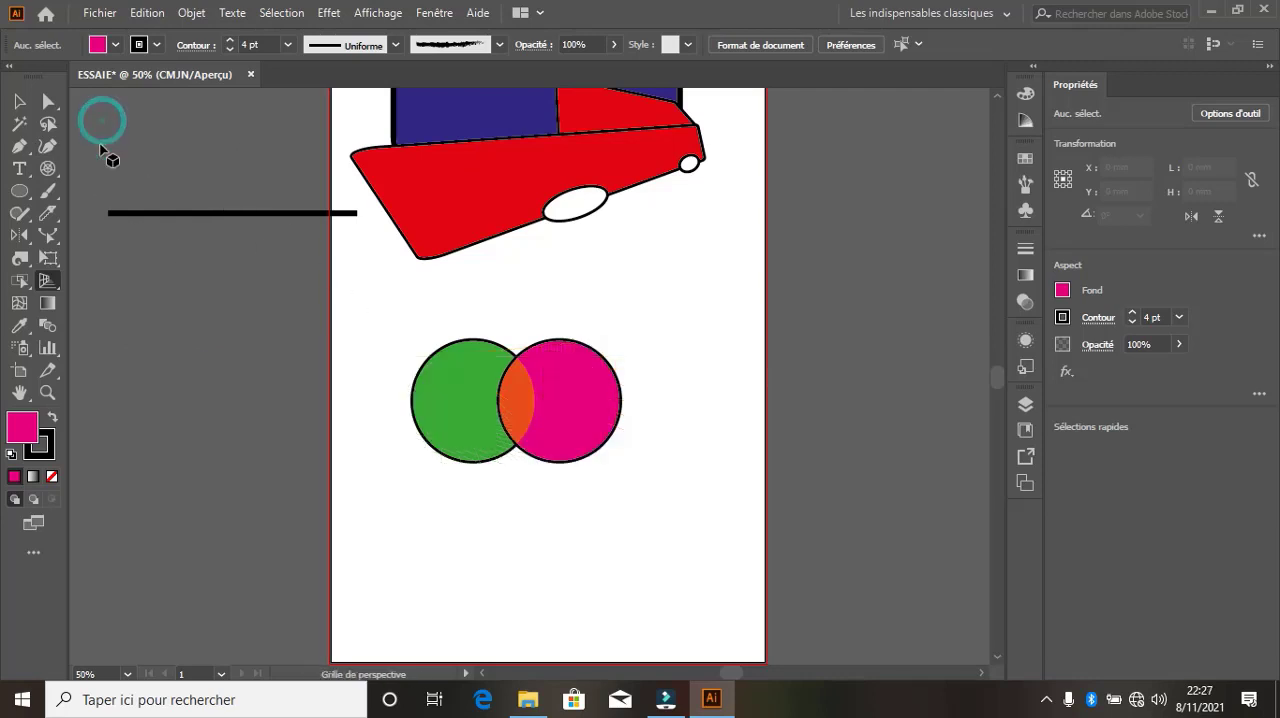
{"action": "right_click", "coordinate": [56, 286]}
{"action": "left_click", "coordinate": [56, 286]}
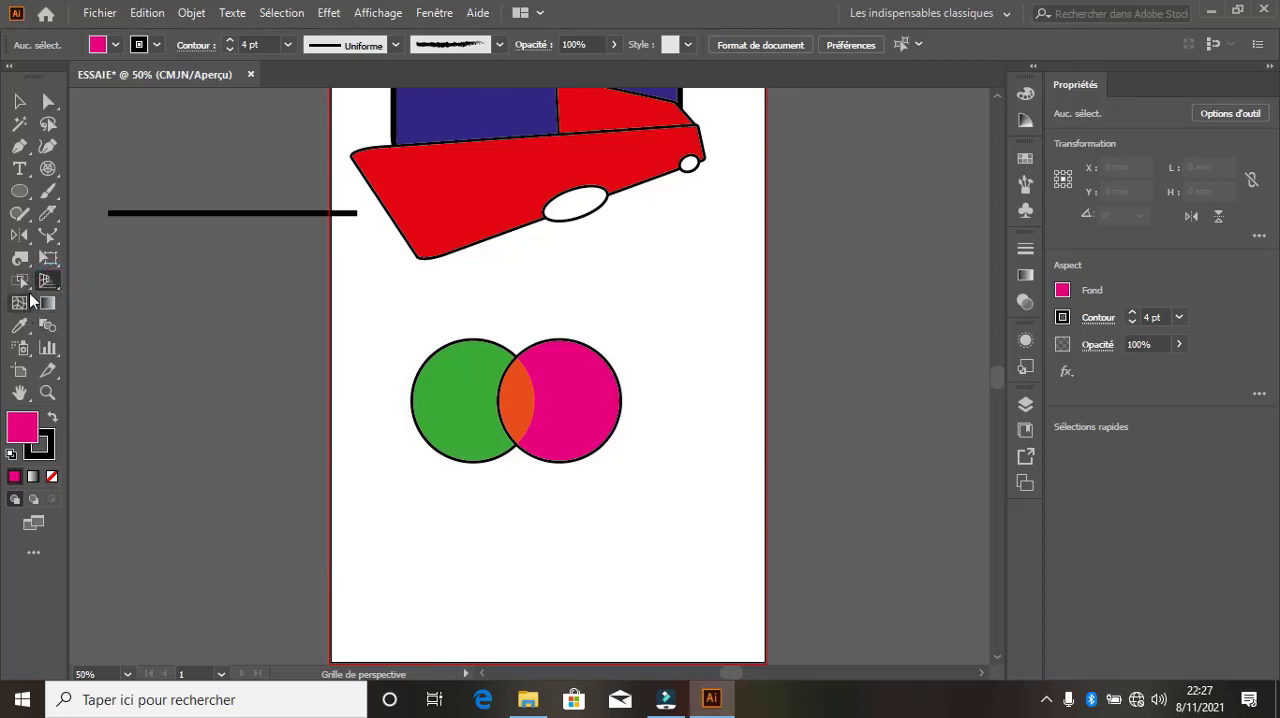
{"action": "left_click", "coordinate": [30, 288]}
{"action": "left_click", "coordinate": [30, 290]}
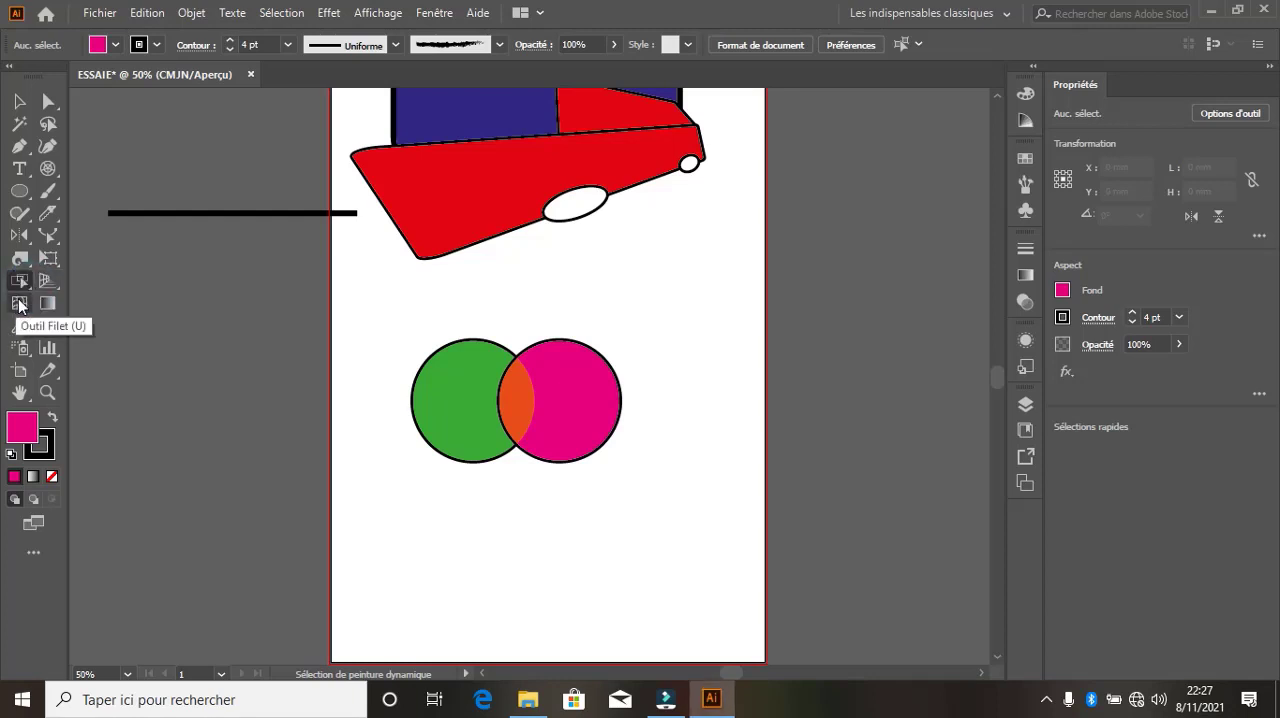
Move the Live Paint group up so it overlaps the car's lower body, and deselect it
{"action": "left_click", "coordinate": [20, 303]}
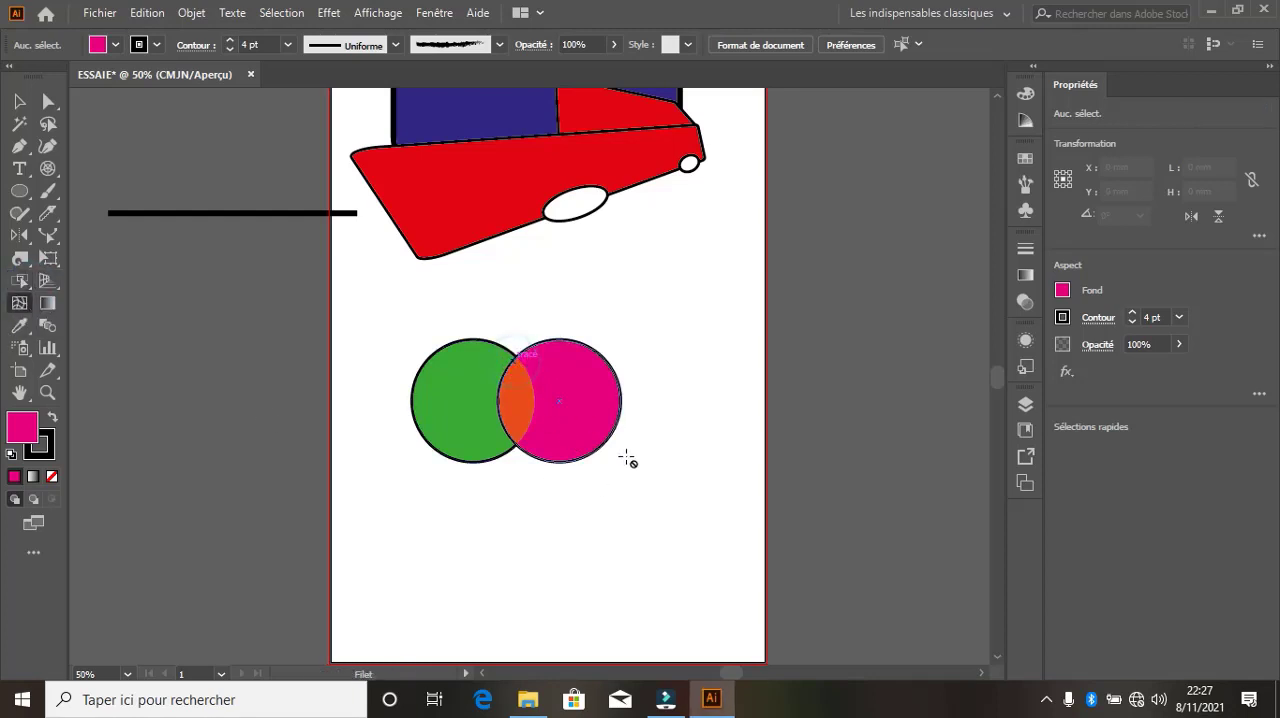
{"action": "left_click", "coordinate": [19, 101]}
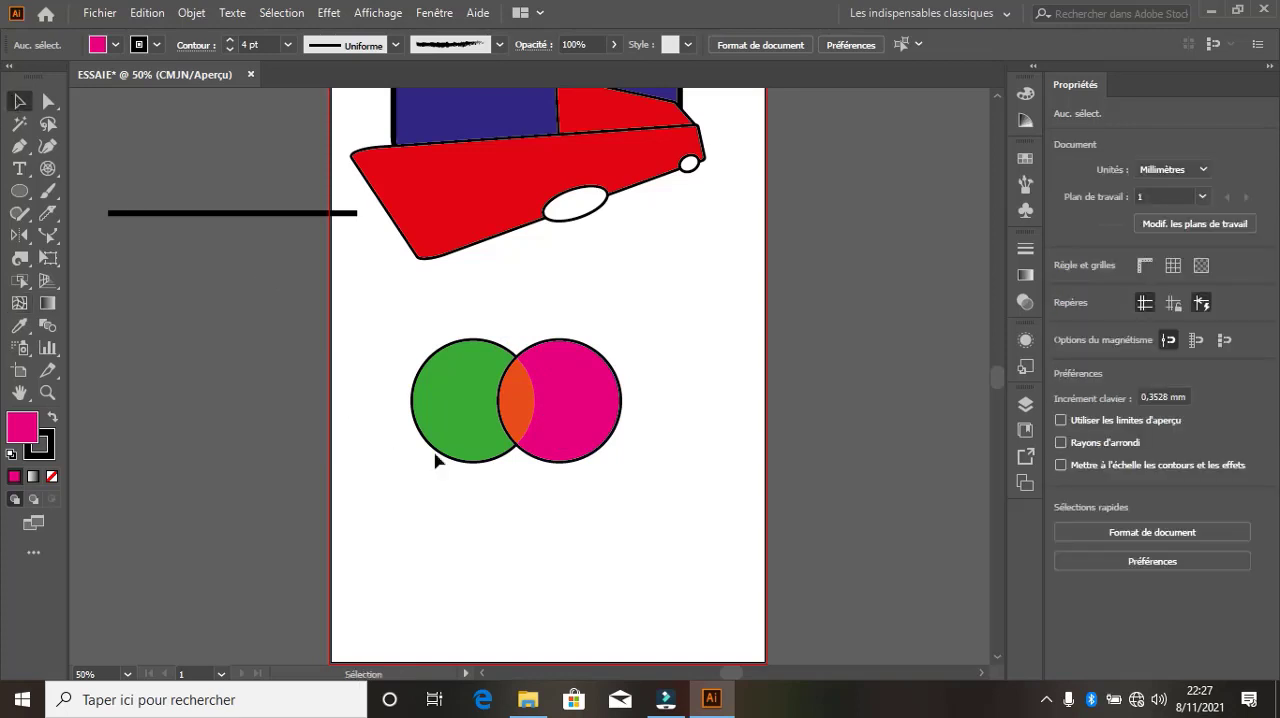
{"action": "left_click_drag", "start_coordinate": [509, 400], "coordinate": [512, 270]}
{"action": "left_click", "coordinate": [529, 493]}
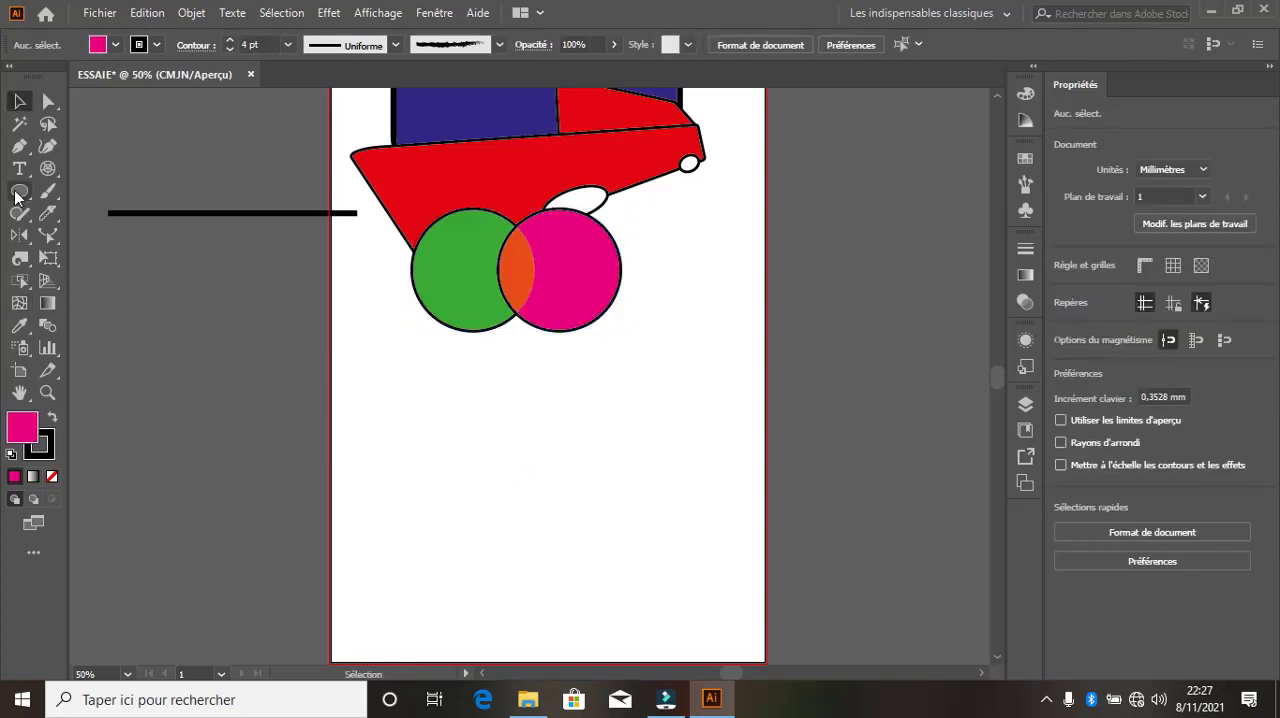
Draw a magenta circle about 99 mm in diameter below the Live Paint group and activate the Mesh tool
{"action": "left_click", "coordinate": [18, 193]}
{"action": "left_click_drag", "start_coordinate": [350, 366], "coordinate": [552, 568]}
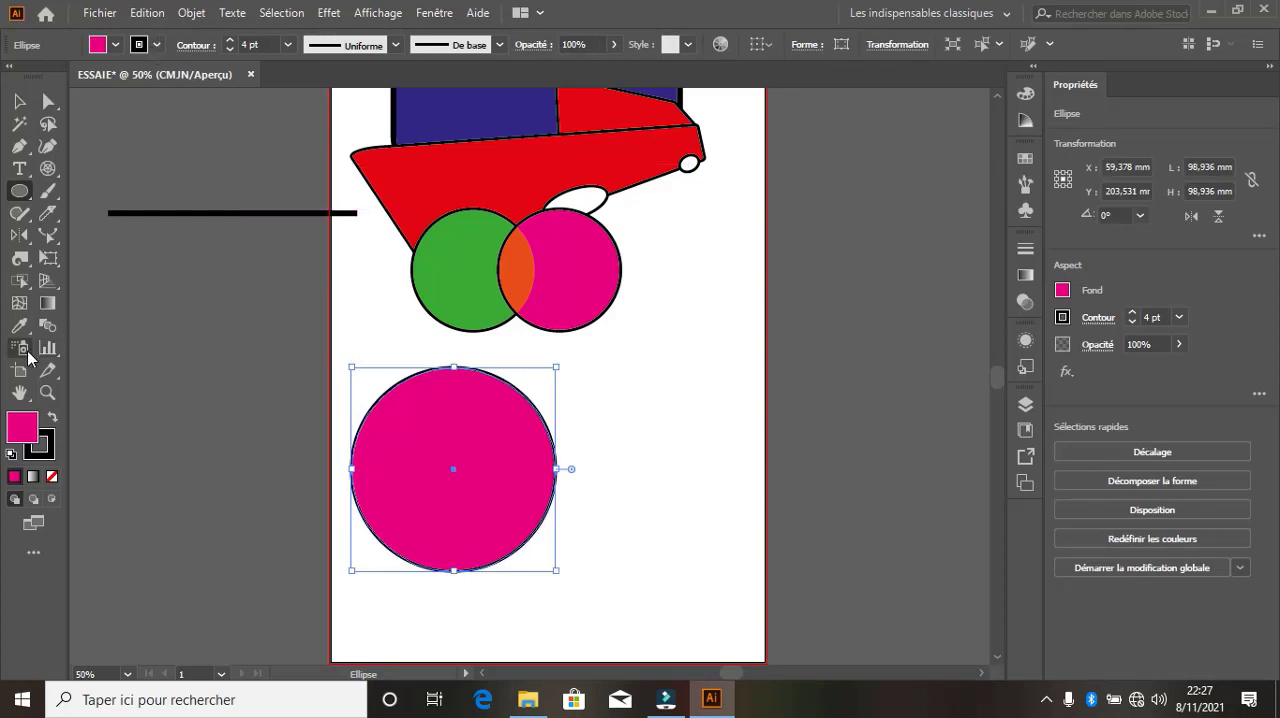
{"action": "left_click", "coordinate": [20, 306]}
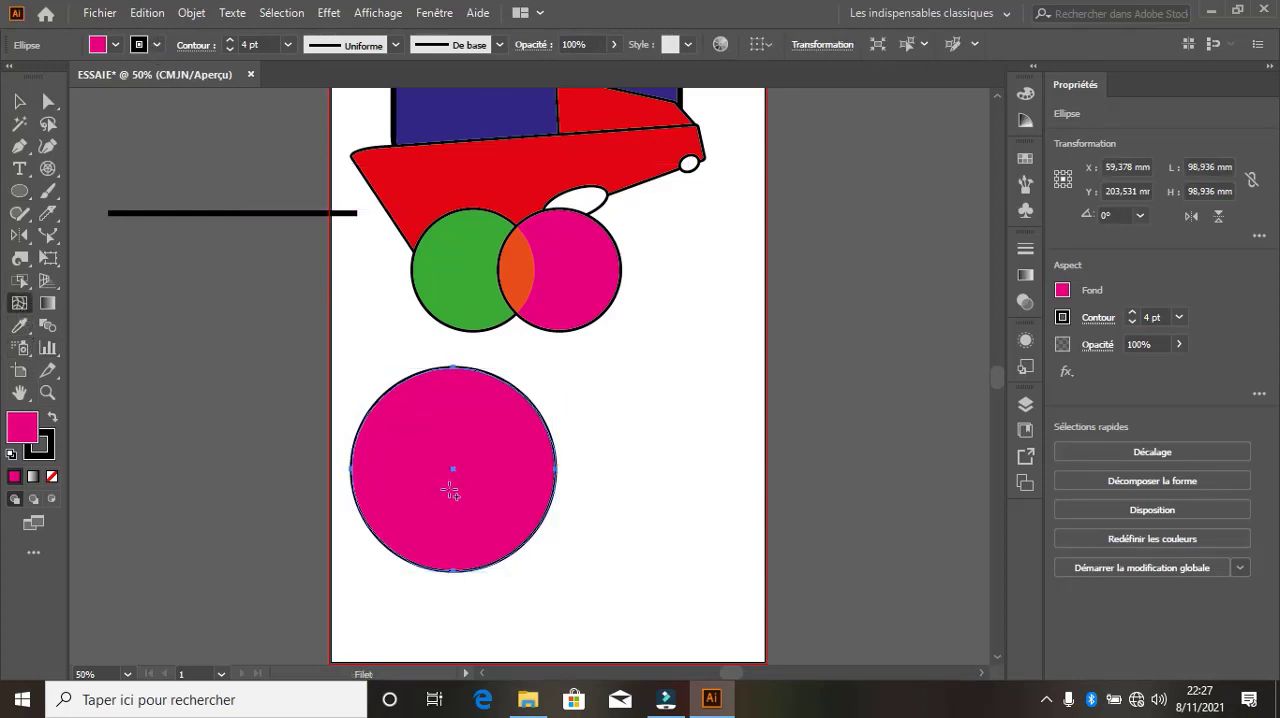
Add mesh points across the magenta circle to build a grid of horizontal and vertical mesh lines
{"action": "left_click", "coordinate": [352, 468]}
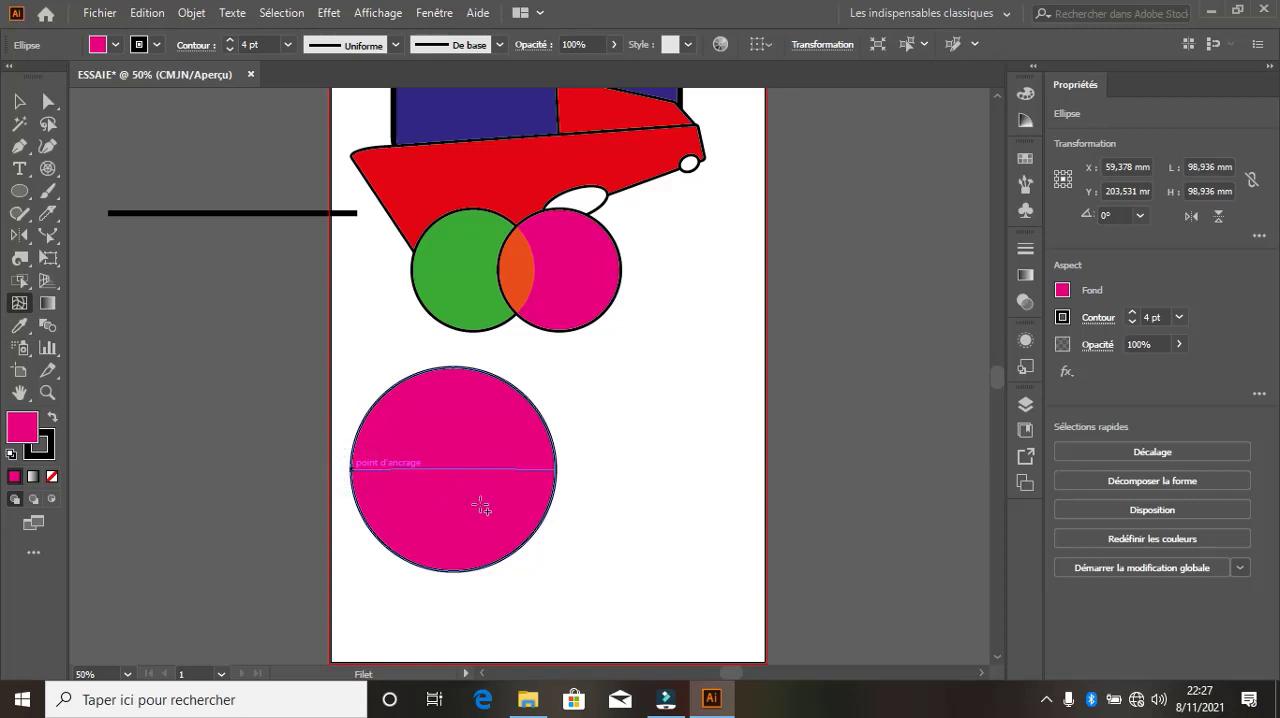
{"action": "left_click", "coordinate": [457, 534]}
{"action": "left_click", "coordinate": [537, 434]}
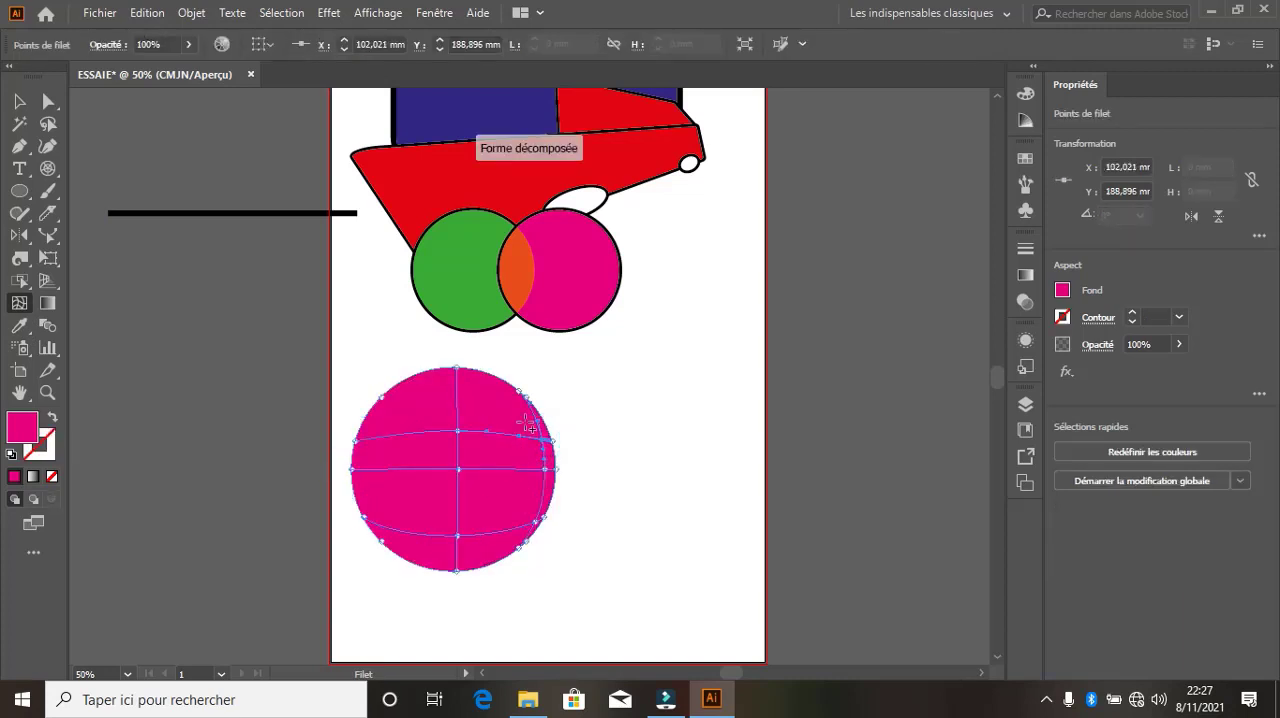
{"action": "left_click", "coordinate": [492, 375]}
{"action": "left_click", "coordinate": [427, 398]}
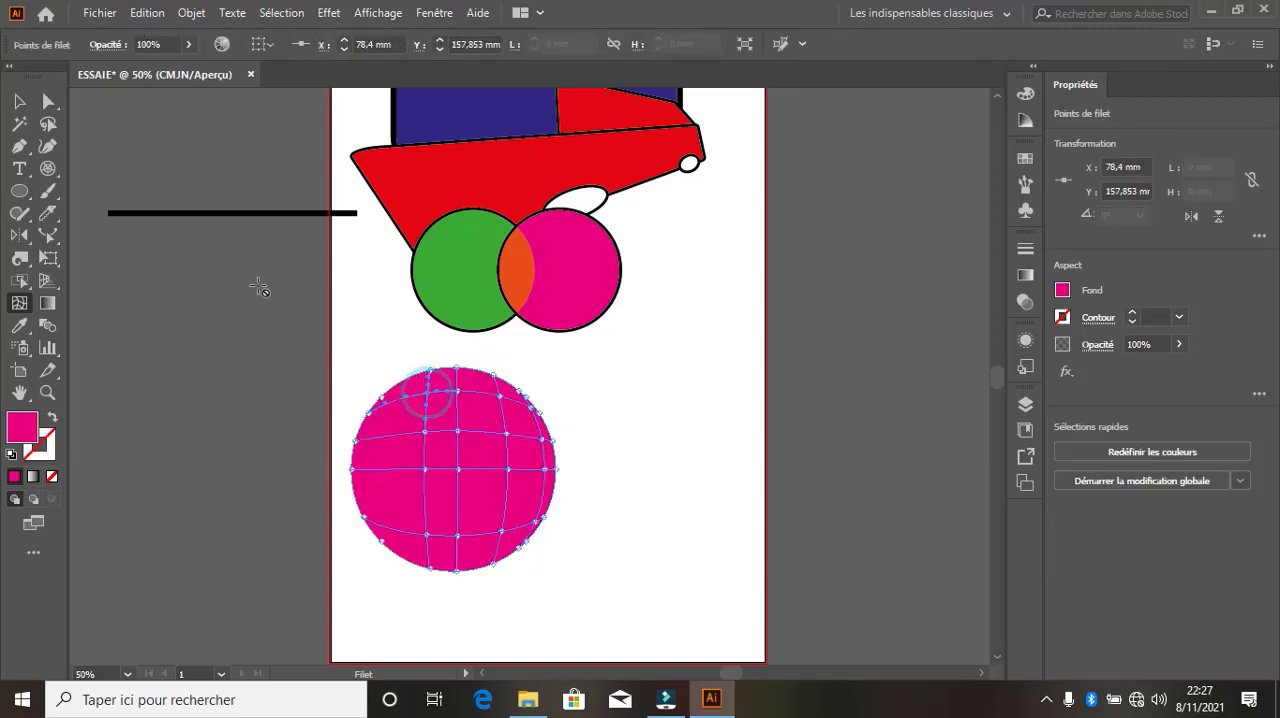
Pull four inner mesh points outward beyond the circle's edge, two above and two below, and deselect the mesh
{"action": "left_click", "coordinate": [47, 101]}
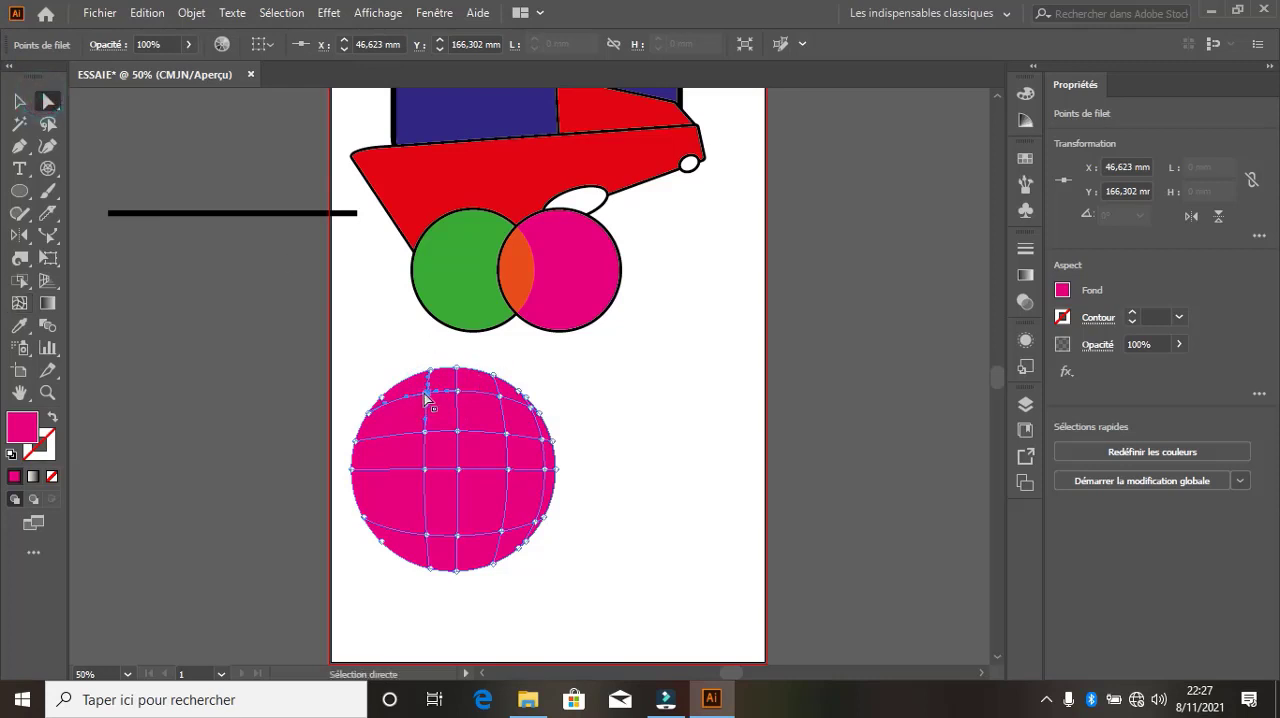
{"action": "left_click_drag", "start_coordinate": [427, 398], "coordinate": [357, 298]}
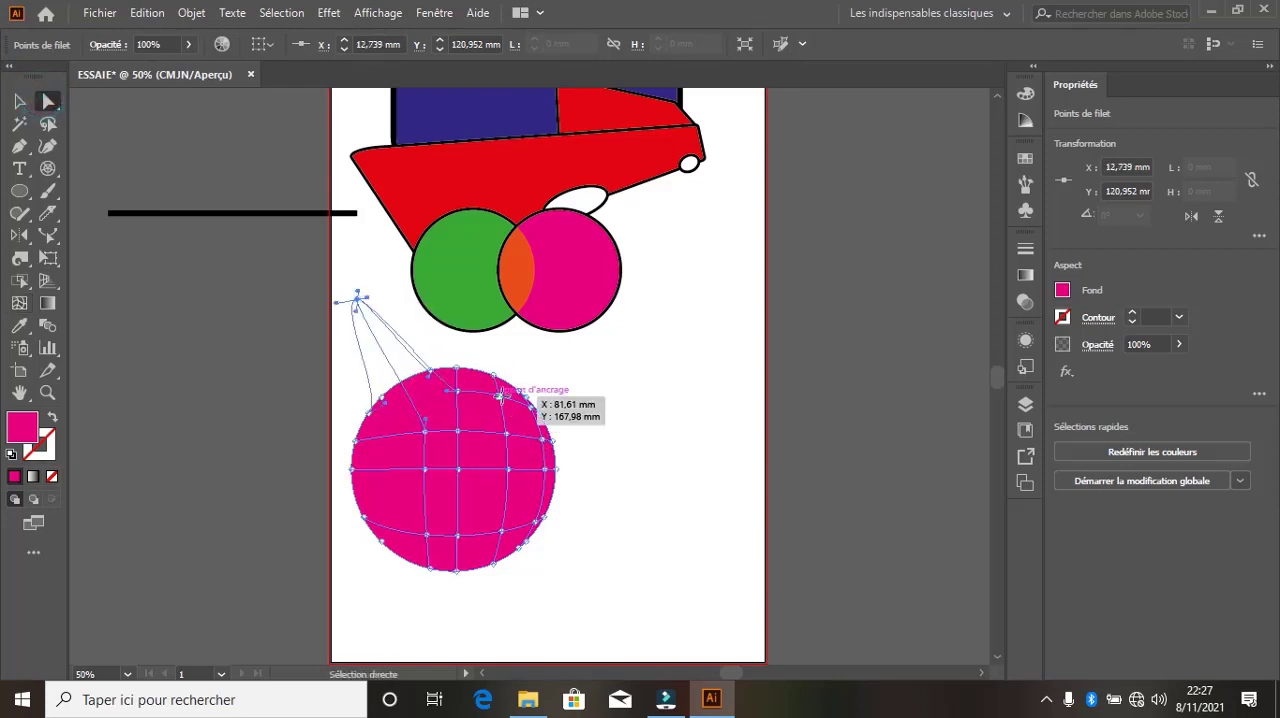
{"action": "left_click_drag", "start_coordinate": [508, 402], "coordinate": [596, 340]}
{"action": "left_click_drag", "start_coordinate": [455, 537], "coordinate": [672, 547]}
{"action": "left_click_drag", "start_coordinate": [428, 535], "coordinate": [289, 606]}
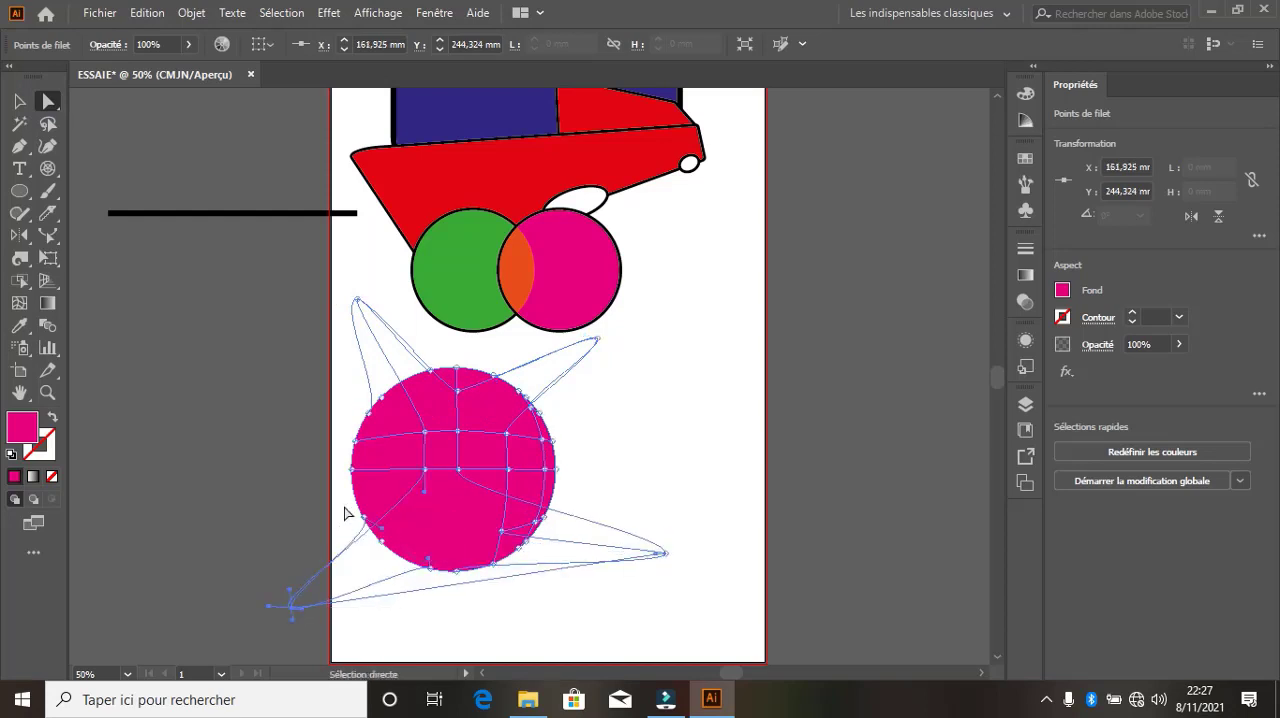
{"action": "left_click", "coordinate": [18, 102]}
{"action": "left_click", "coordinate": [726, 396]}
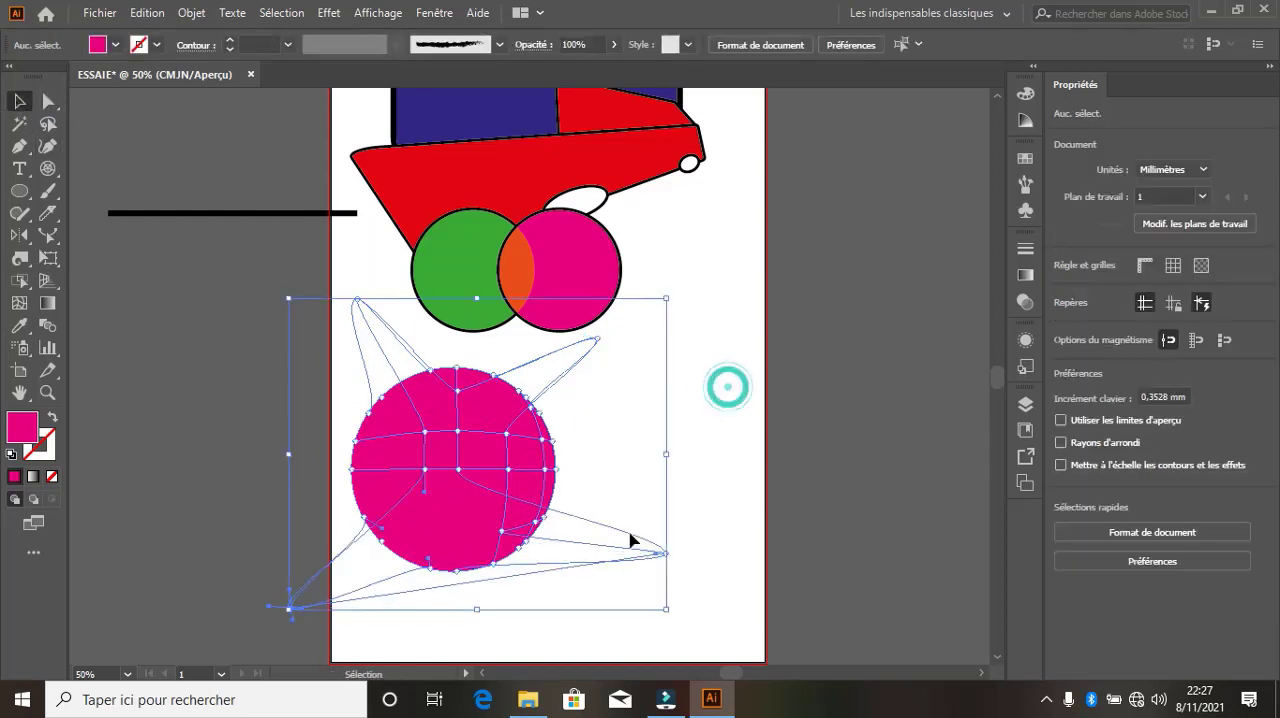
Shift the mesh shape slightly up, pull its right edge inward into a deep curved notch by its mesh points and handles, and deselect
{"action": "left_click", "coordinate": [465, 474]}
{"action": "left_click_drag", "start_coordinate": [465, 474], "coordinate": [389, 528]}
{"action": "left_click_drag", "start_coordinate": [473, 500], "coordinate": [463, 465]}
{"action": "left_click", "coordinate": [48, 100]}
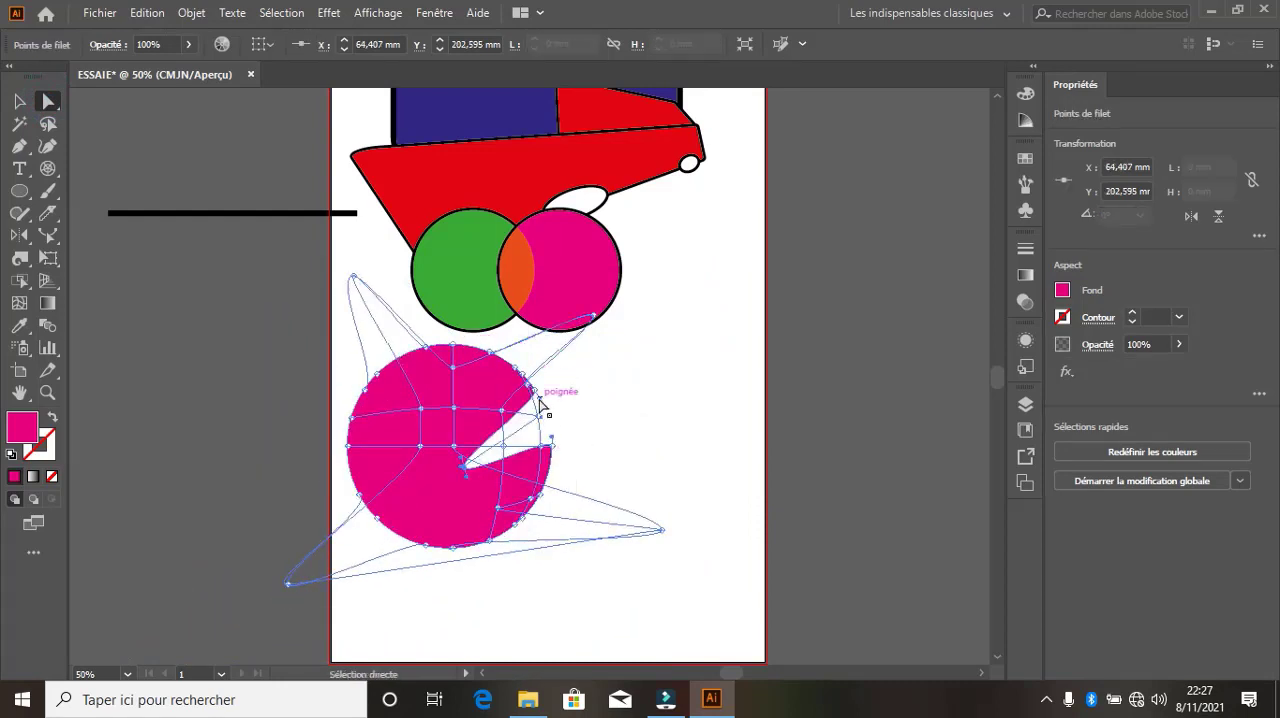
{"action": "left_click_drag", "start_coordinate": [540, 403], "coordinate": [442, 481]}
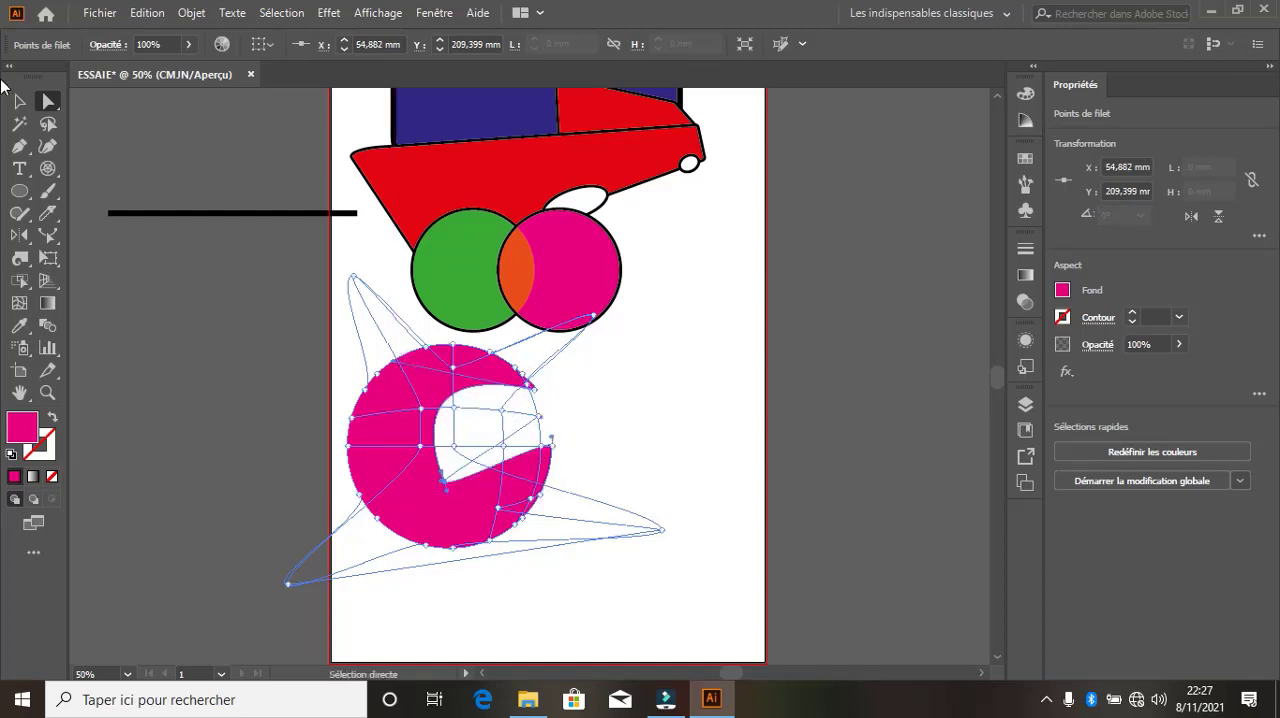
{"action": "left_click", "coordinate": [19, 101]}
{"action": "left_click", "coordinate": [727, 352]}
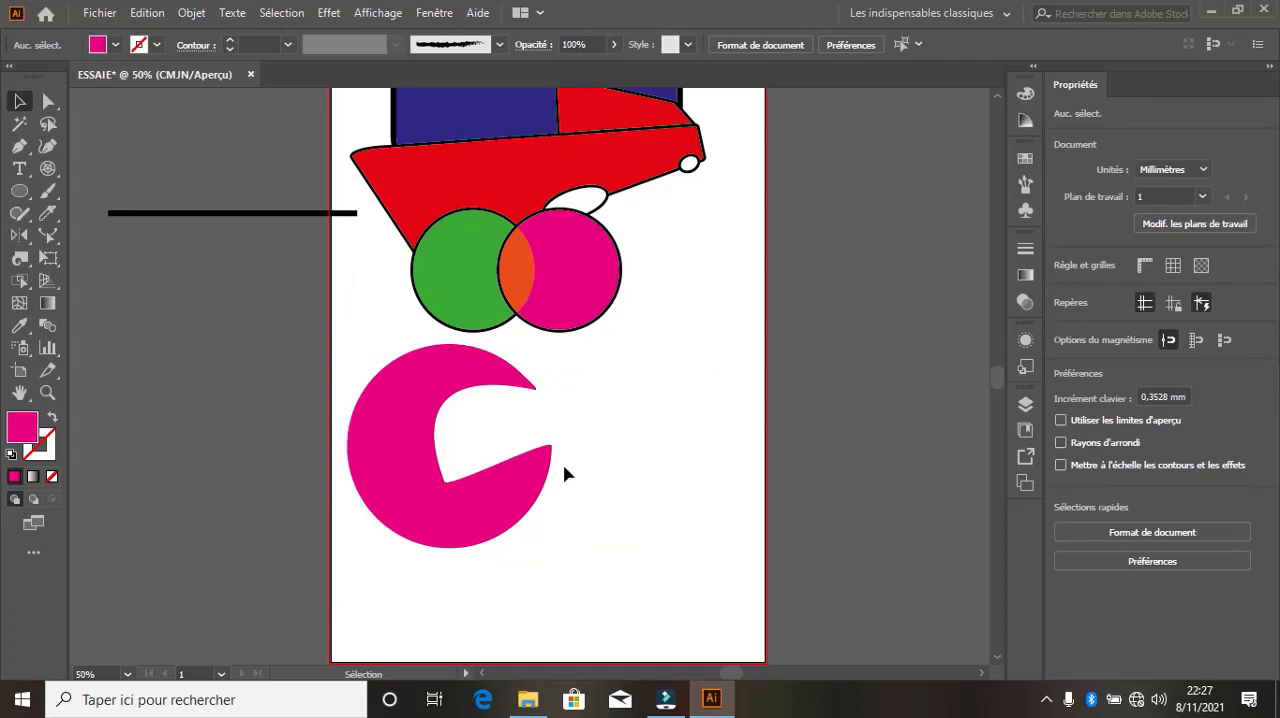
Move the notched mesh shape around the page and place it below the green and magenta circles
{"action": "left_click_drag", "start_coordinate": [418, 428], "coordinate": [744, 375]}
{"action": "left_click_drag", "start_coordinate": [600, 330], "coordinate": [686, 366]}
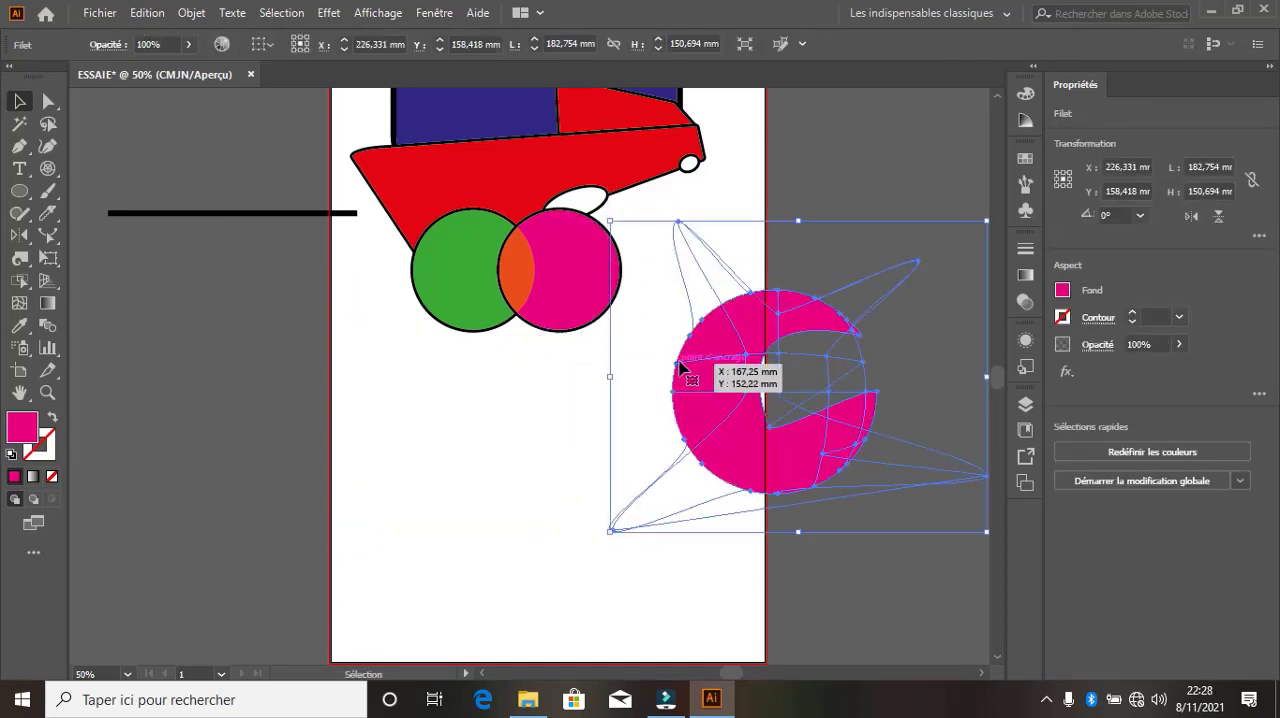
{"action": "left_click", "coordinate": [505, 366]}
{"action": "left_click_drag", "start_coordinate": [760, 430], "coordinate": [609, 350]}
{"action": "left_click", "coordinate": [283, 328]}
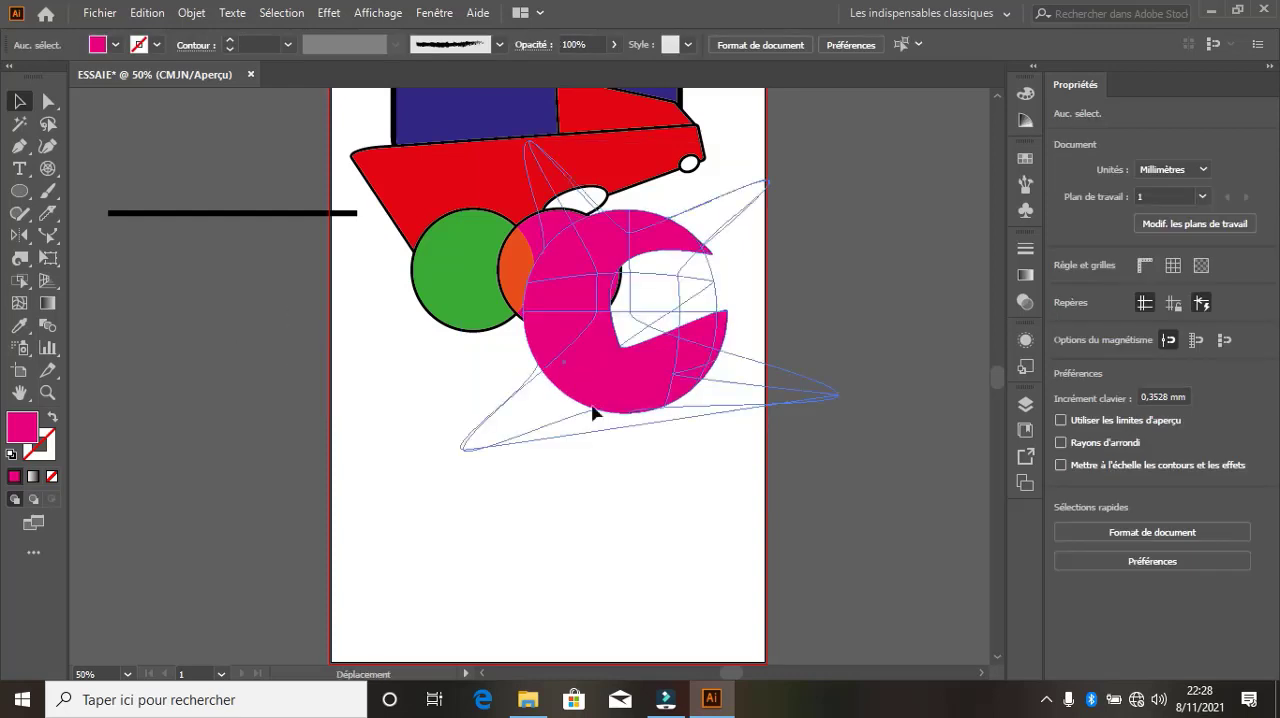
{"action": "left_click_drag", "start_coordinate": [591, 409], "coordinate": [656, 525]}
{"action": "left_click", "coordinate": [383, 374]}
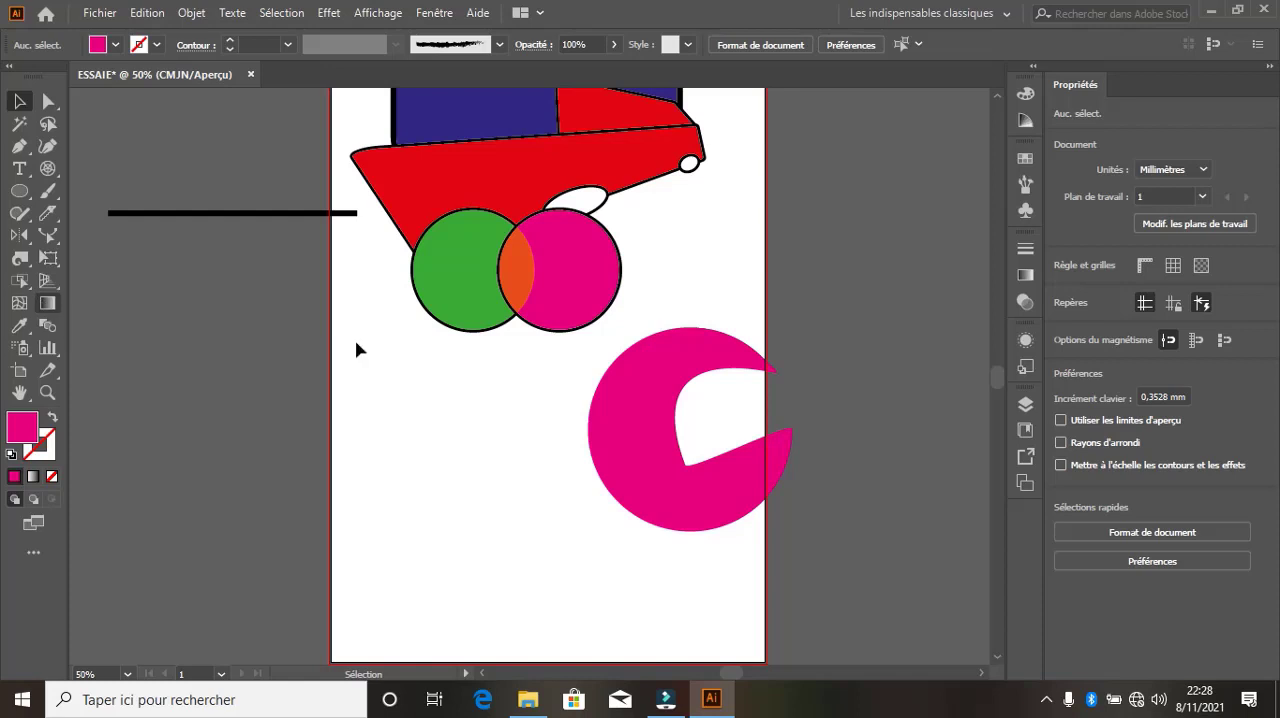
{"action": "left_click_drag", "start_coordinate": [645, 448], "coordinate": [468, 469]}
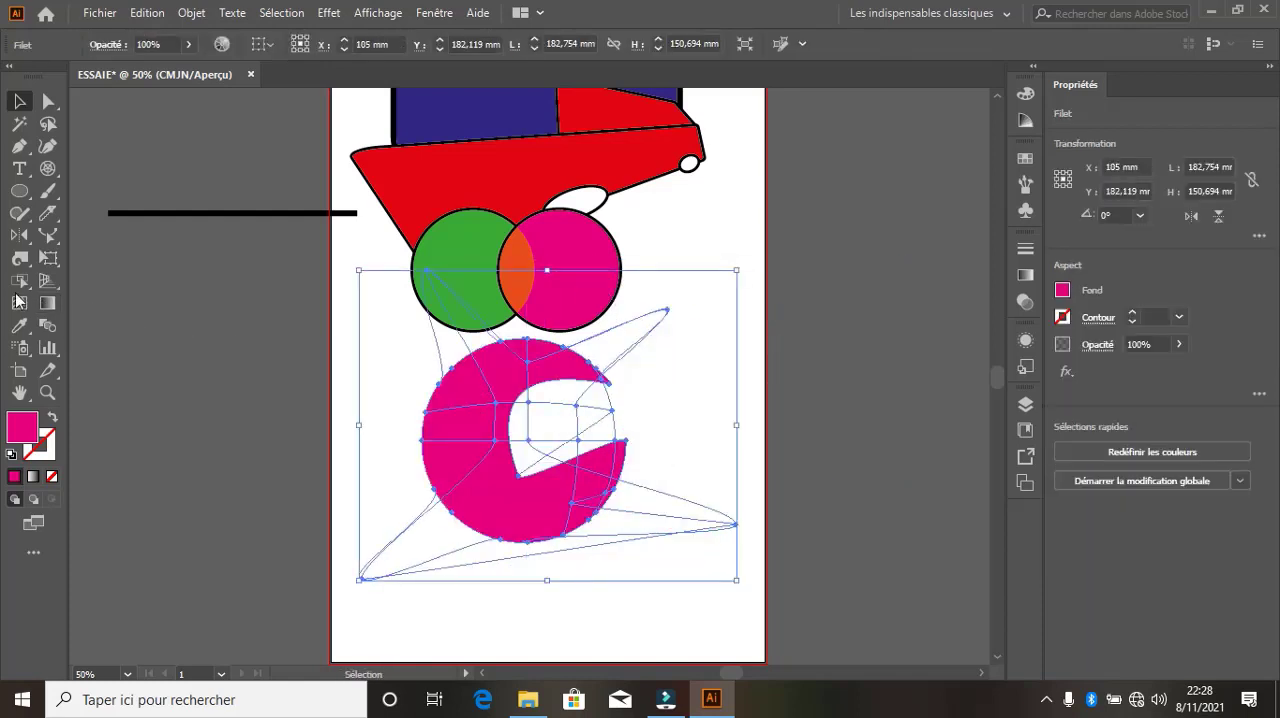
Activate the Gradient tool and display the gradient settings for the mesh shape
{"action": "left_click", "coordinate": [47, 304]}
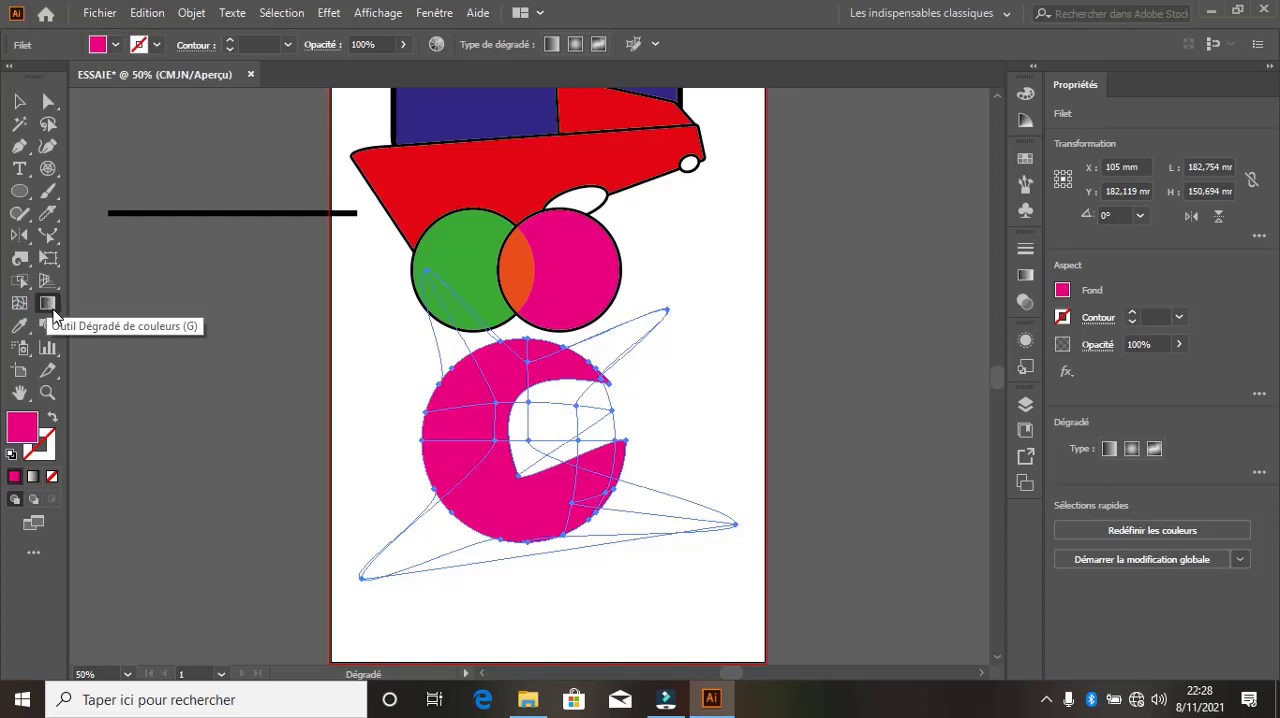
{"action": "double_click", "coordinate": [47, 303]}
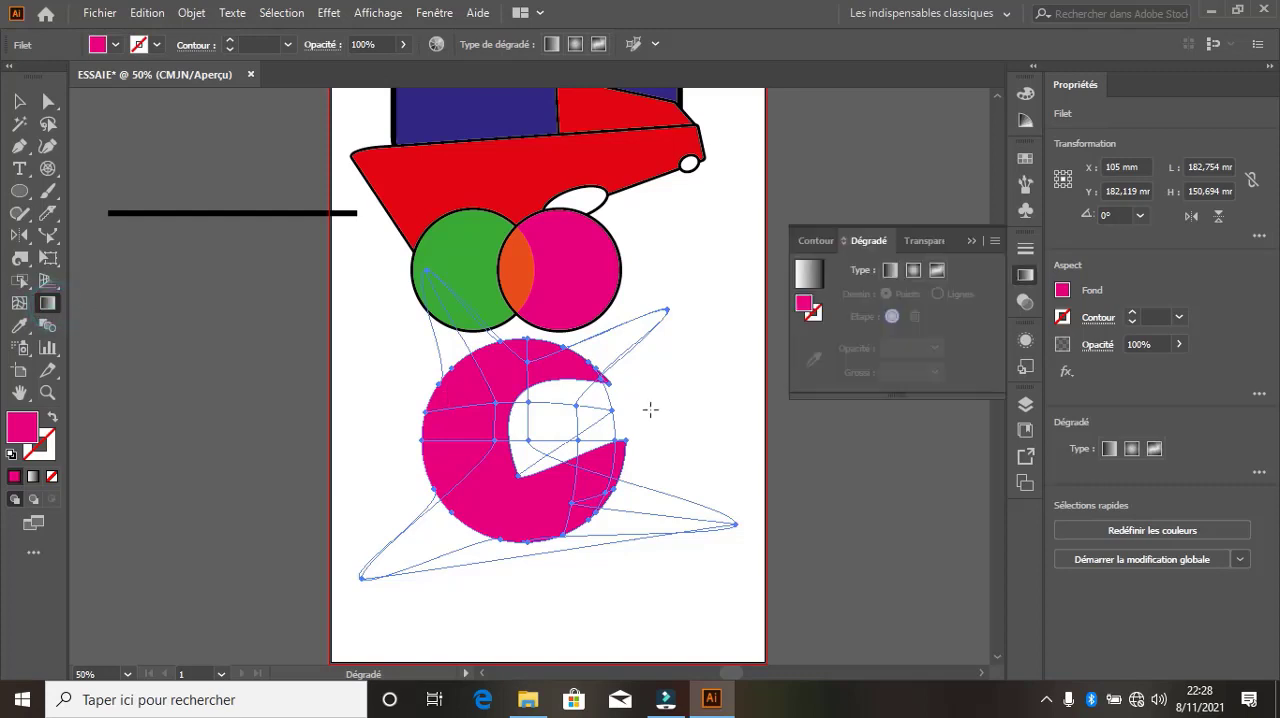
{"action": "double_click", "coordinate": [807, 306]}
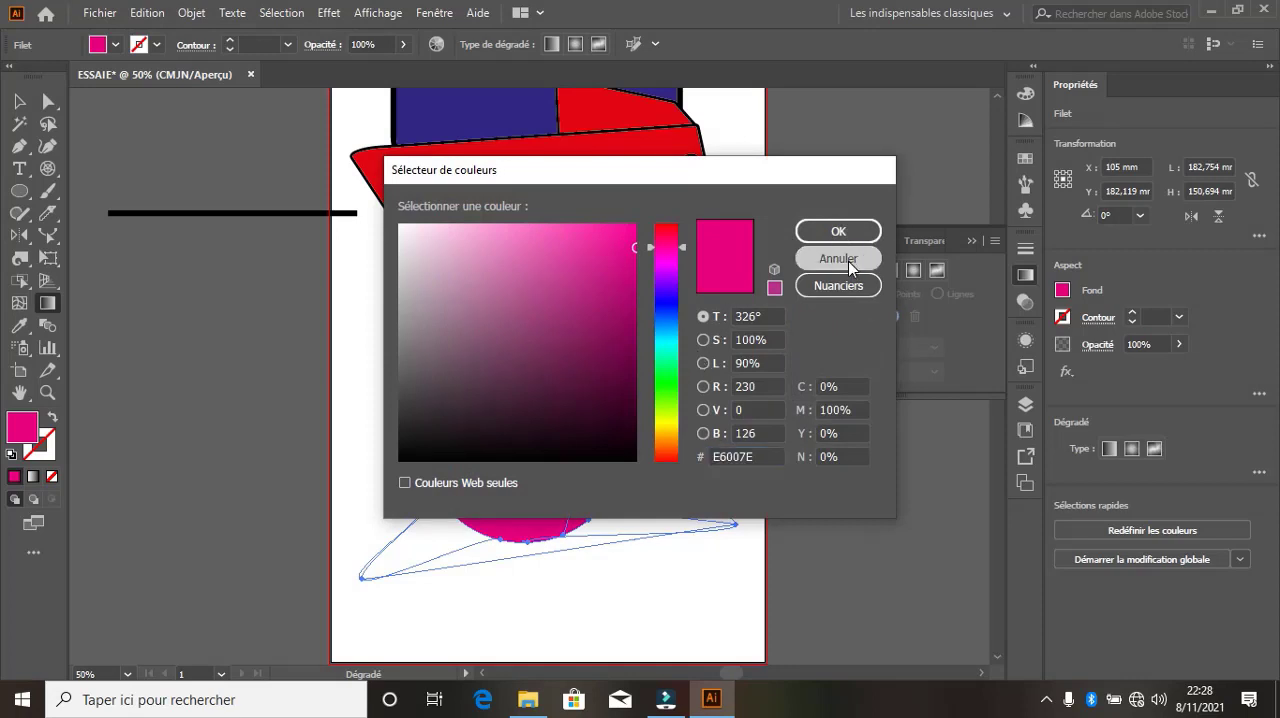
{"action": "left_click", "coordinate": [845, 259]}
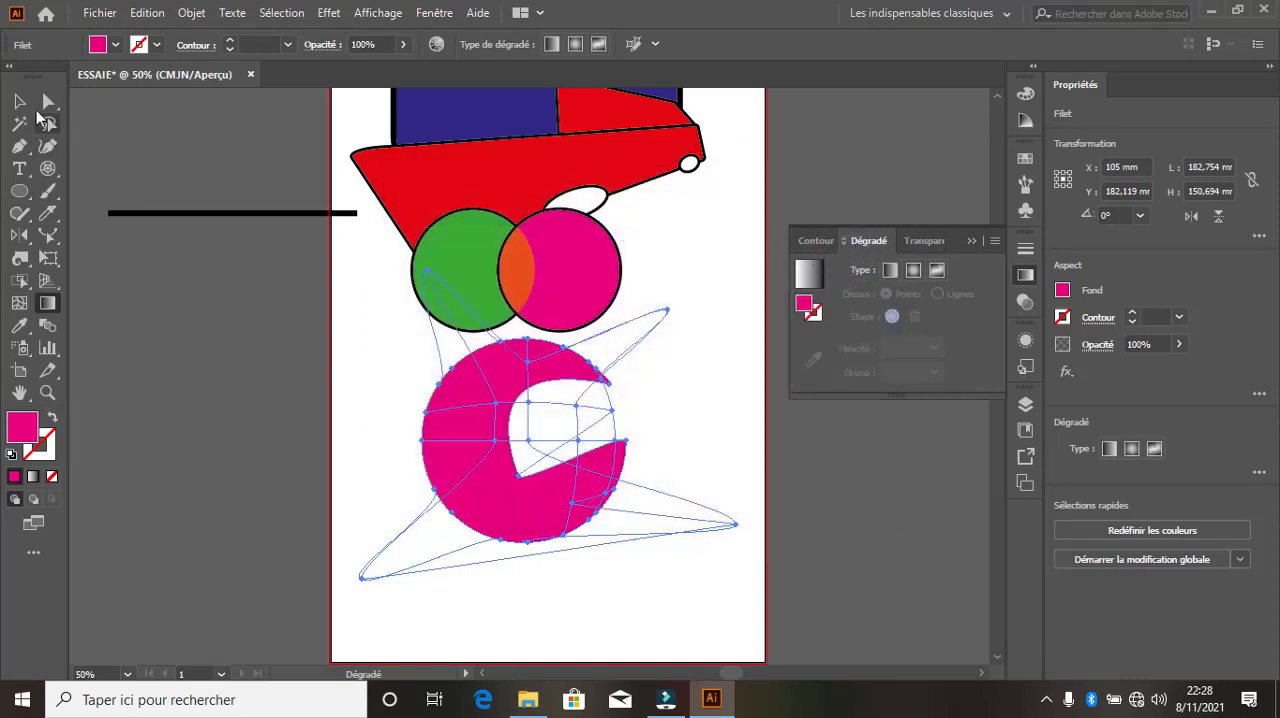
{"action": "left_click", "coordinate": [20, 102]}
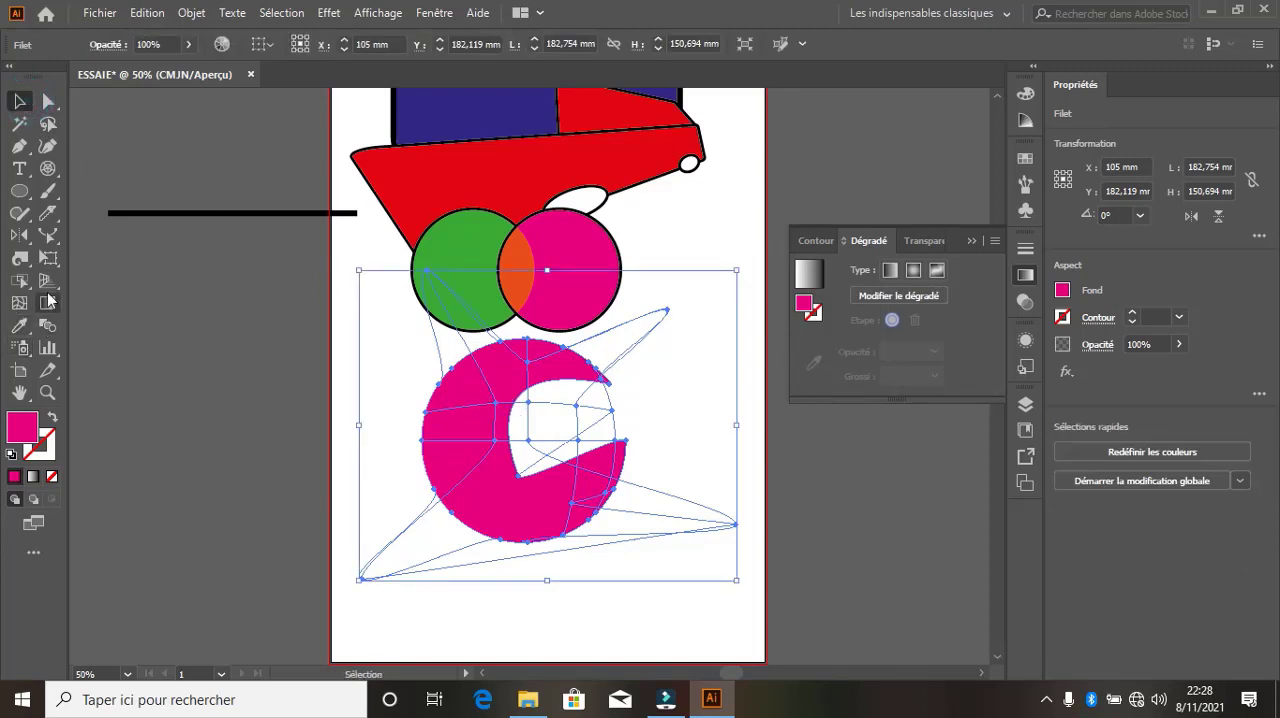
{"action": "left_click", "coordinate": [20, 191]}
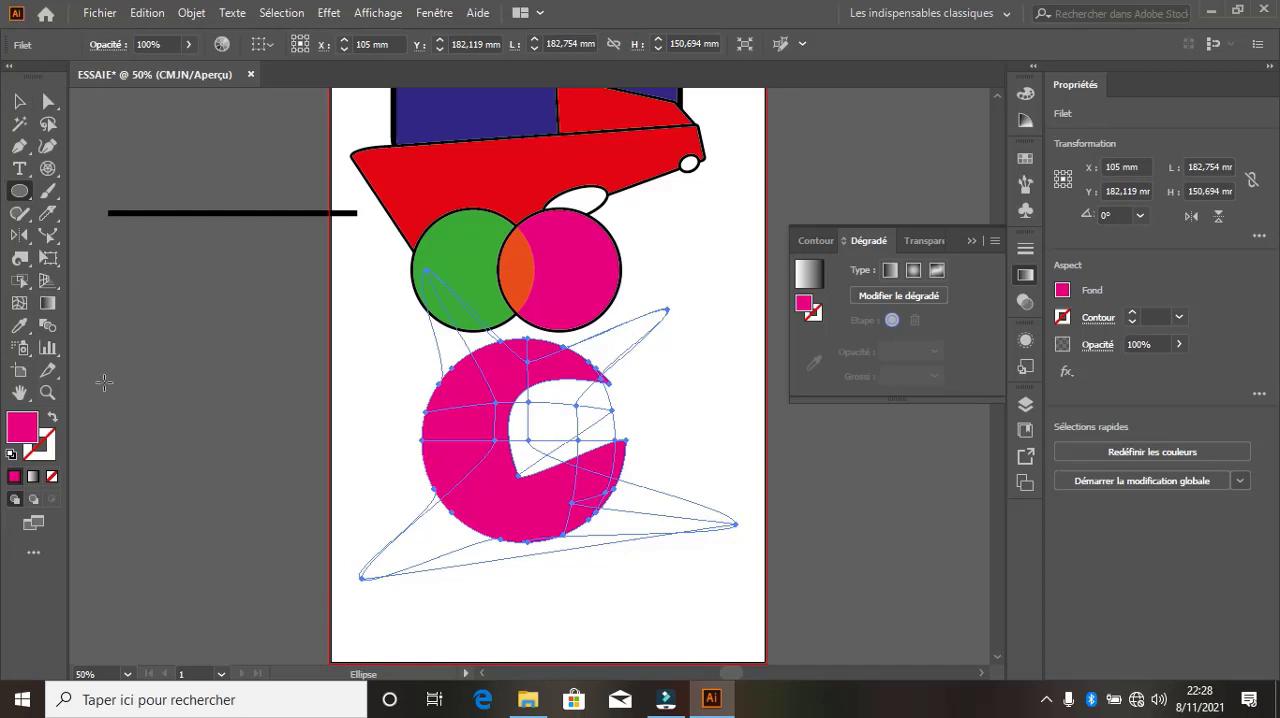
{"action": "left_click", "coordinate": [46, 306]}
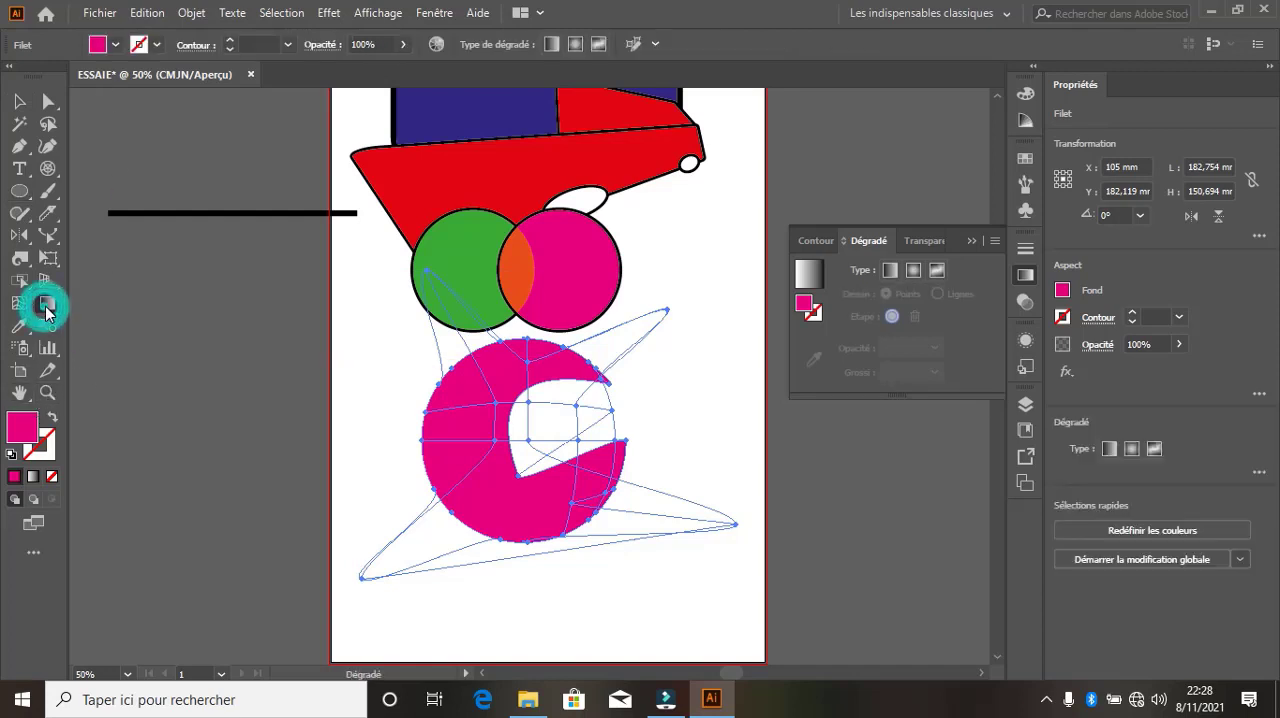
{"action": "left_click", "coordinate": [99, 44]}
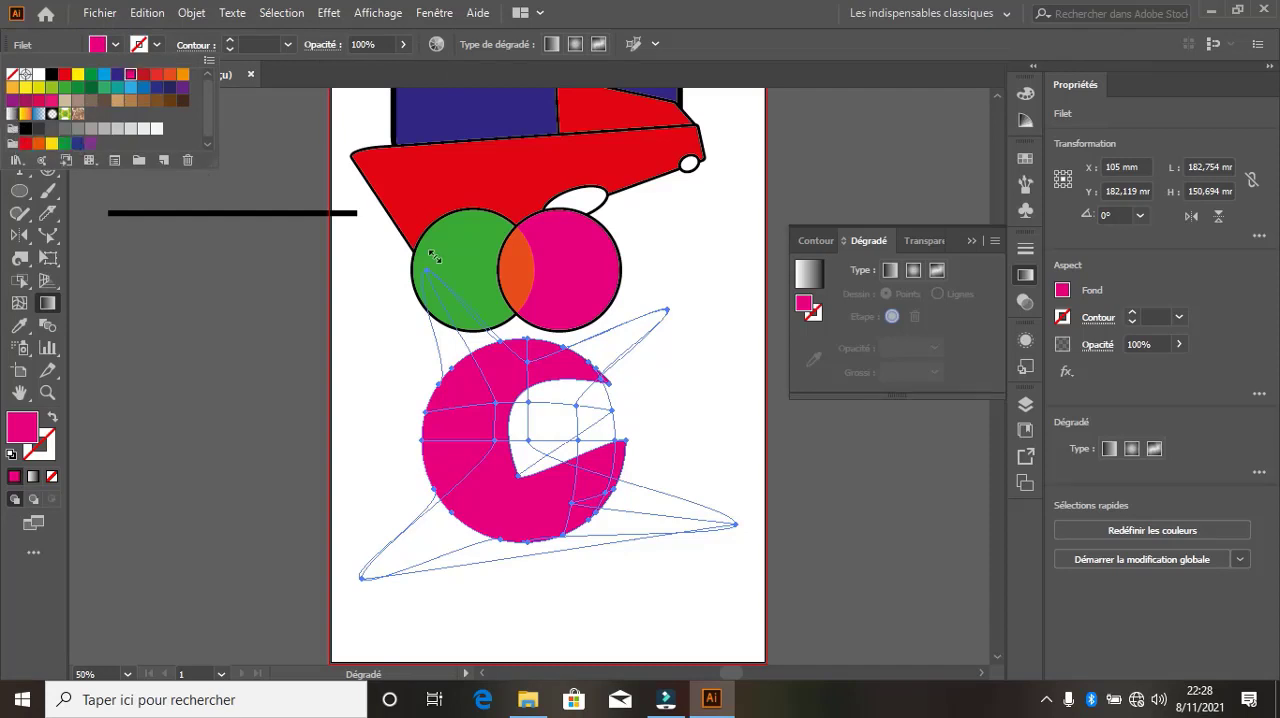
{"action": "left_click", "coordinate": [100, 47]}
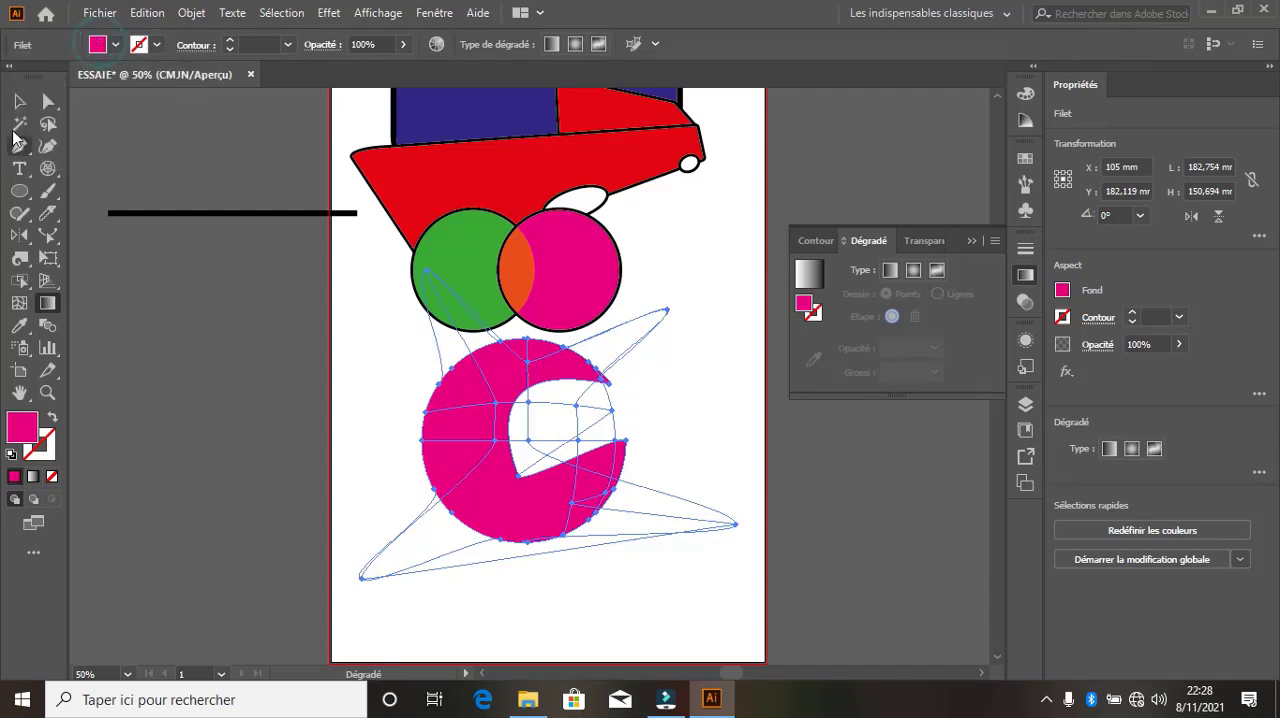
Move the notched mesh shape up over the car's front end and deselect it
{"action": "left_click", "coordinate": [19, 102]}
{"action": "left_click_drag", "start_coordinate": [478, 391], "coordinate": [406, 443]}
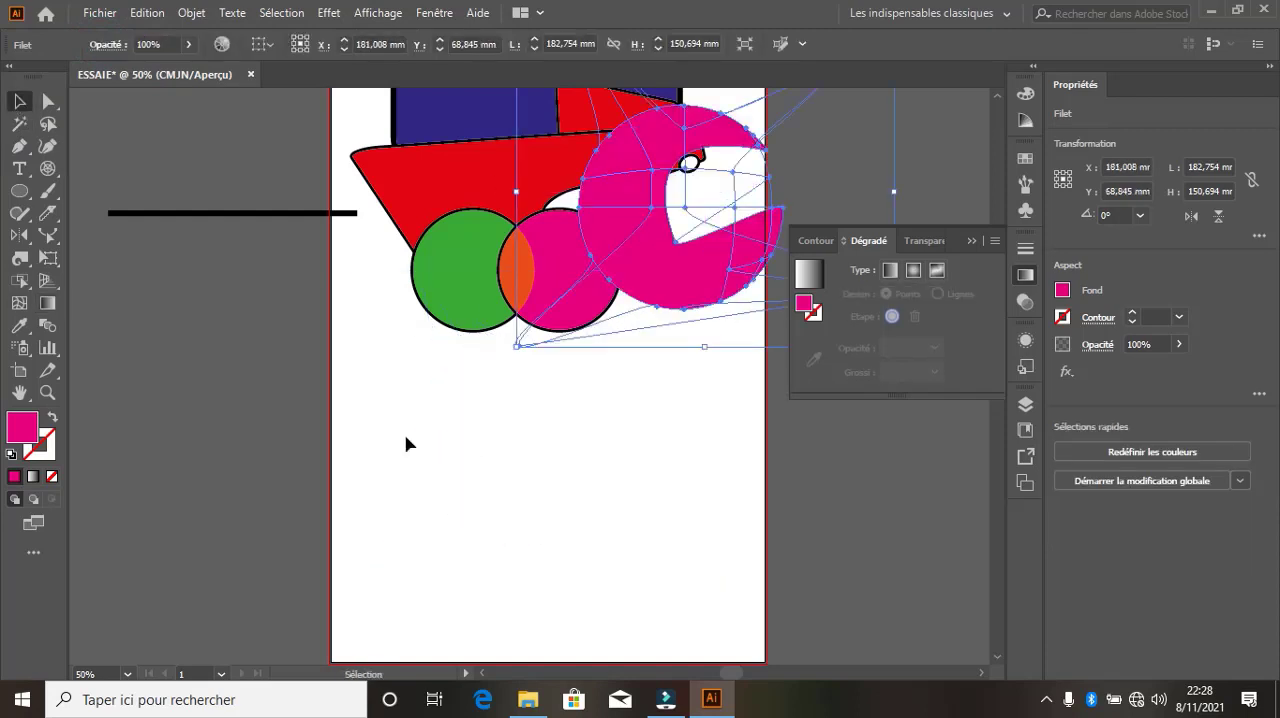
{"action": "left_click", "coordinate": [405, 438]}
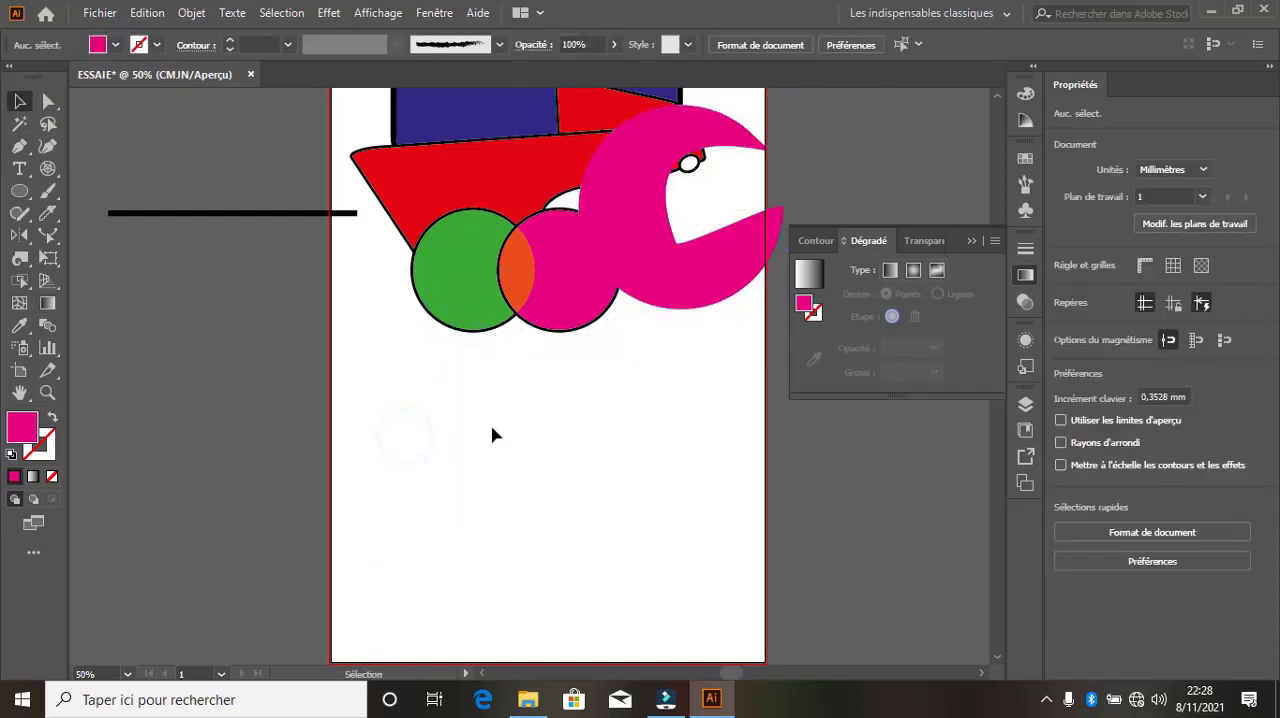
Draw an ellipse about 122 by 111 mm below the two circles and fill it with the white-to-black linear gradient
{"action": "left_click", "coordinate": [19, 191]}
{"action": "left_click_drag", "start_coordinate": [331, 366], "coordinate": [582, 593]}
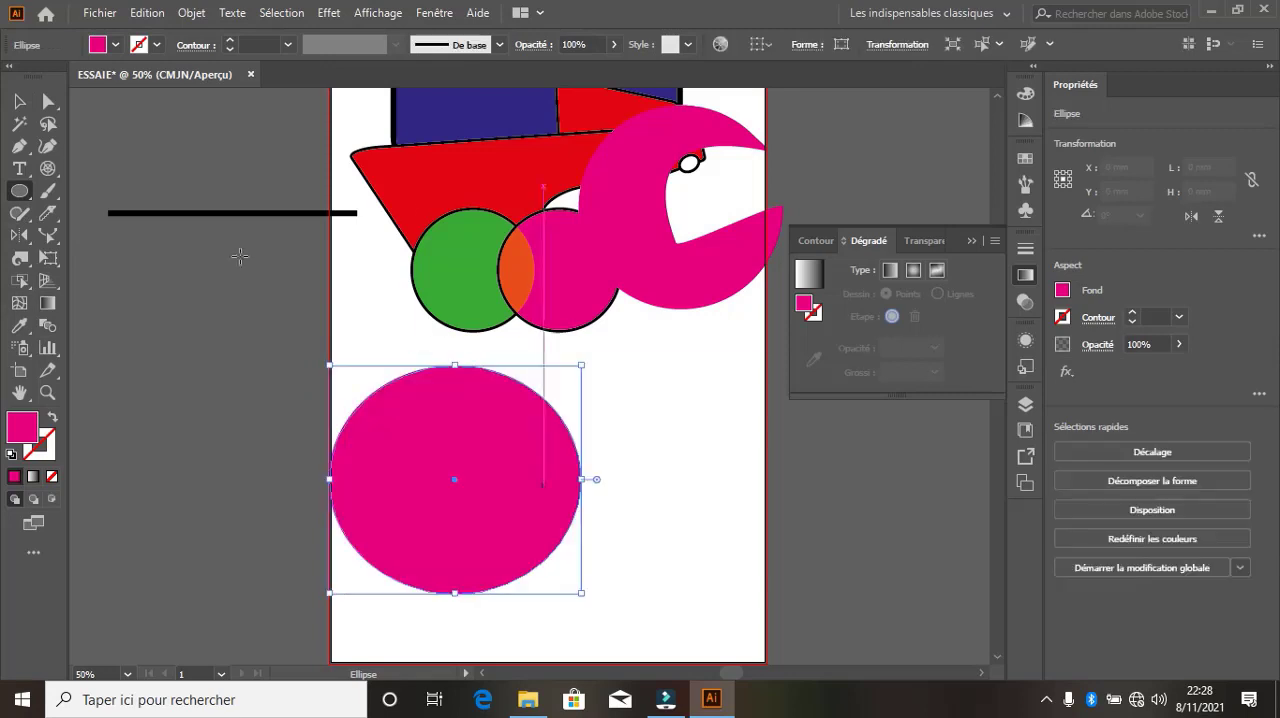
{"action": "left_click", "coordinate": [115, 45]}
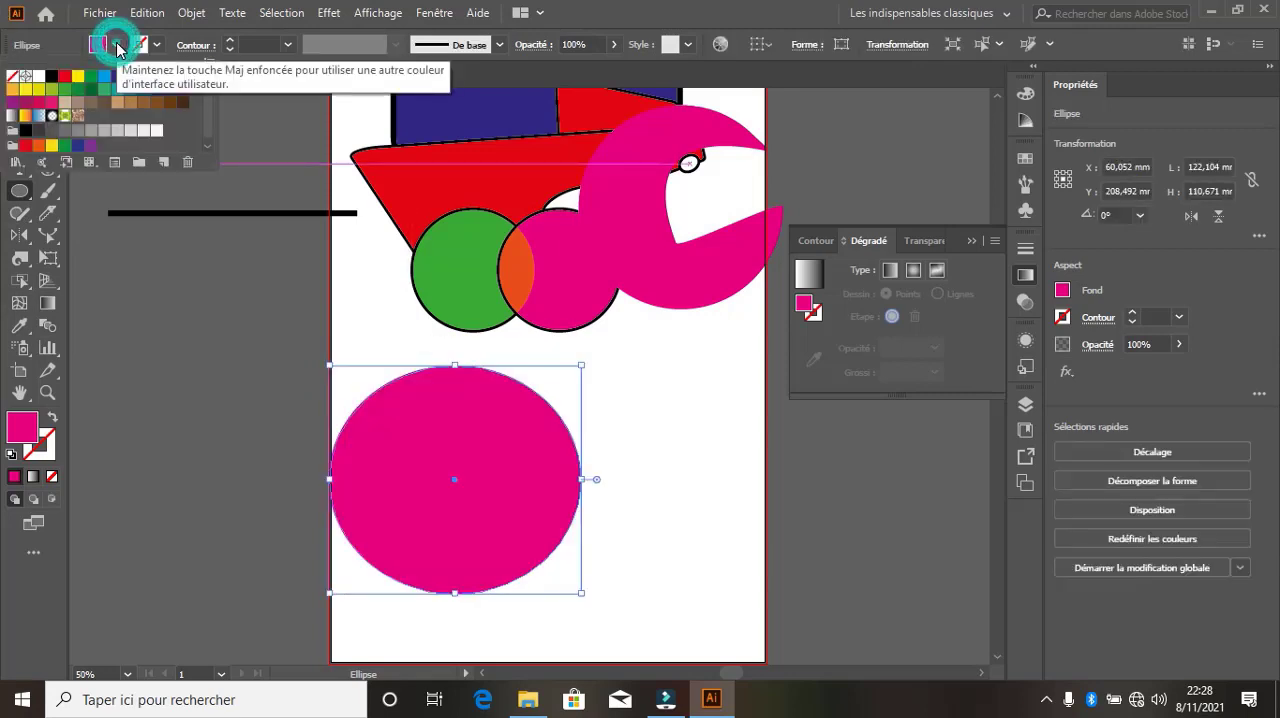
{"action": "left_click", "coordinate": [25, 115]}
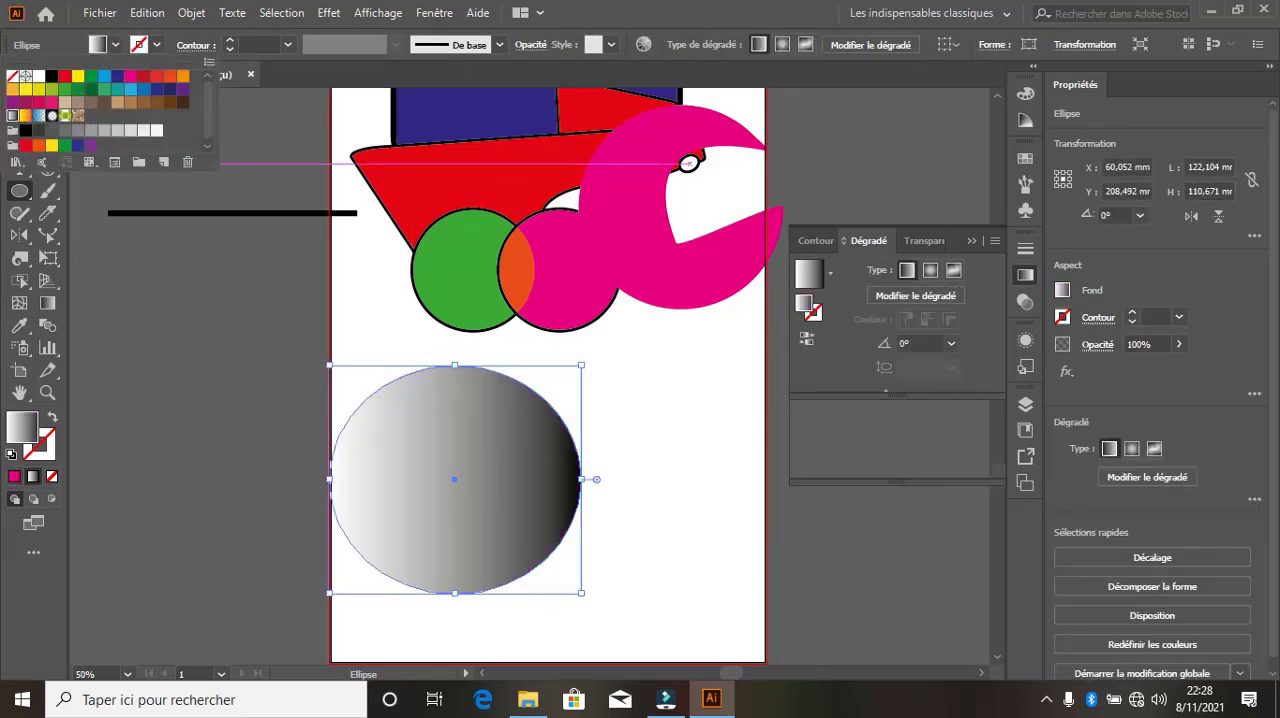
Rotate the ellipse's gradient to 28.6° and recolour its black end stop blue-violet (C 85.88, M 80.39, J 0, N 0)
{"action": "left_click", "coordinate": [47, 303]}
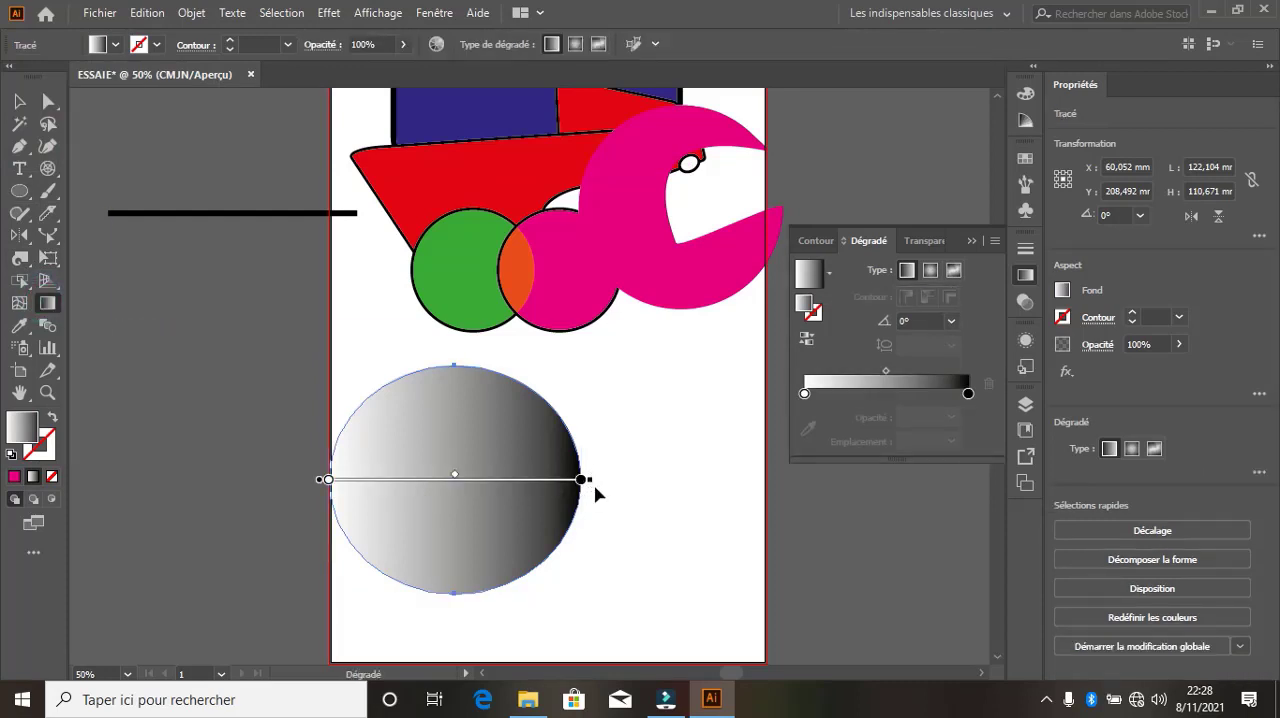
{"action": "left_click_drag", "start_coordinate": [595, 483], "coordinate": [600, 333]}
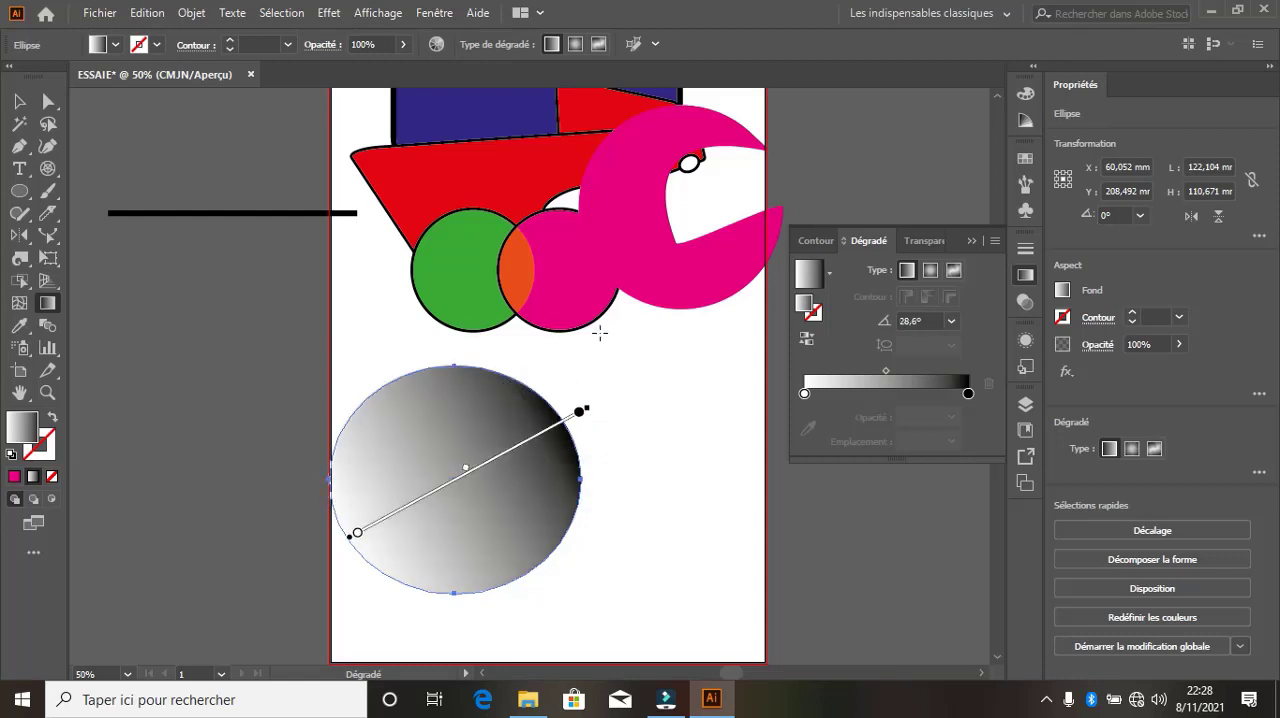
{"action": "double_click", "coordinate": [580, 412]}
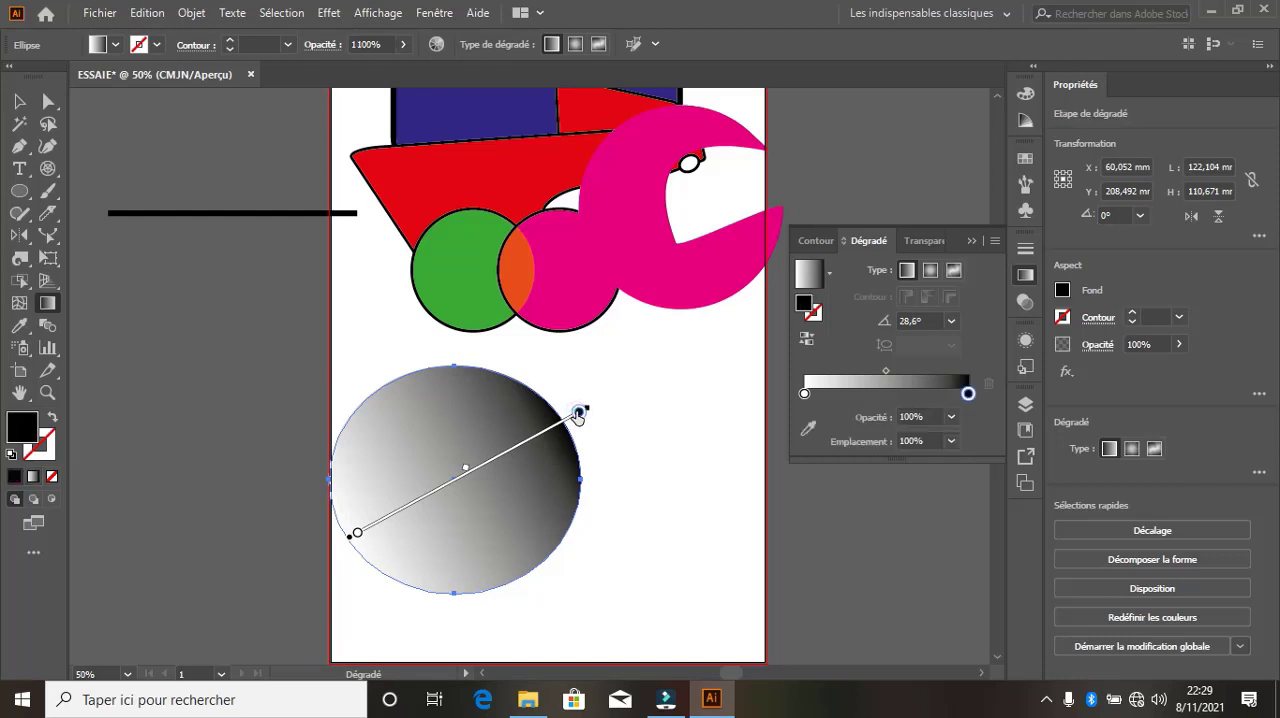
{"action": "left_click", "coordinate": [509, 594]}
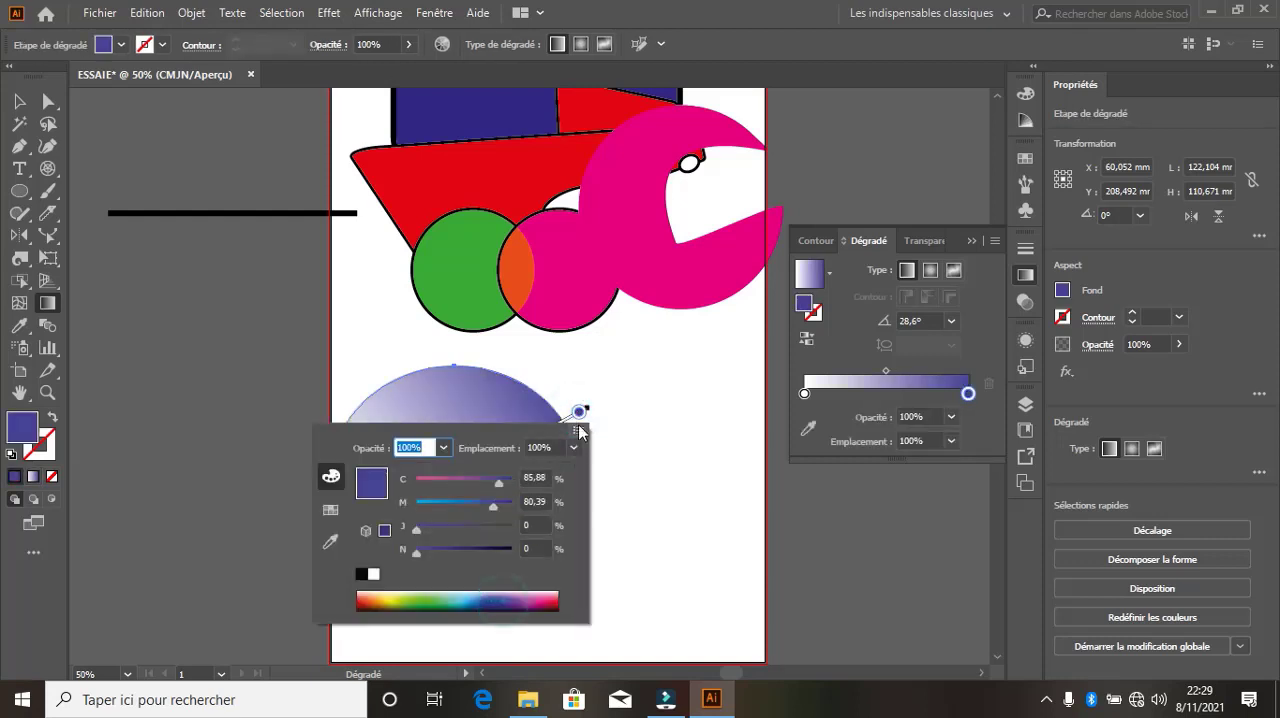
{"action": "key", "text": "Escape"}
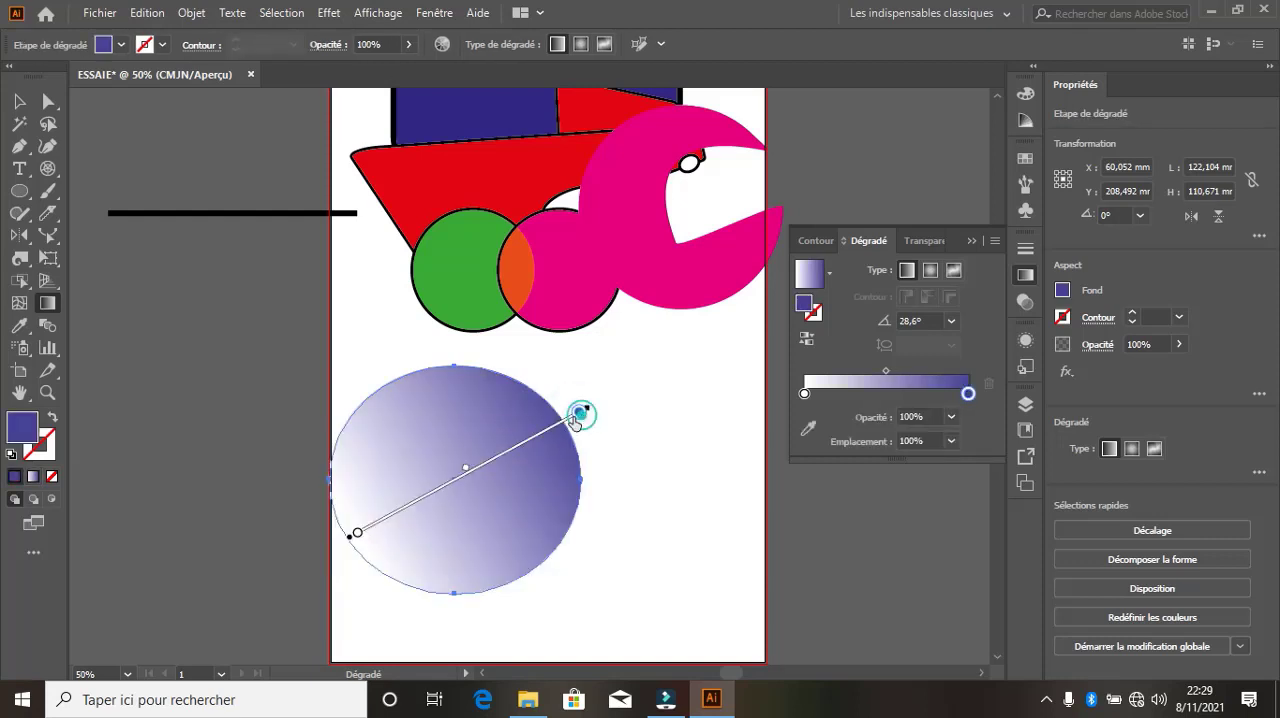
Add a crimson stop (C 16.86, M 100, J 71.76, N 7.45) at 47.71% and recolour the ellipse gradient's start stop blue (C 79.61, M 26.67, J 13.33, N 1.18)
{"action": "left_click", "coordinate": [463, 477]}
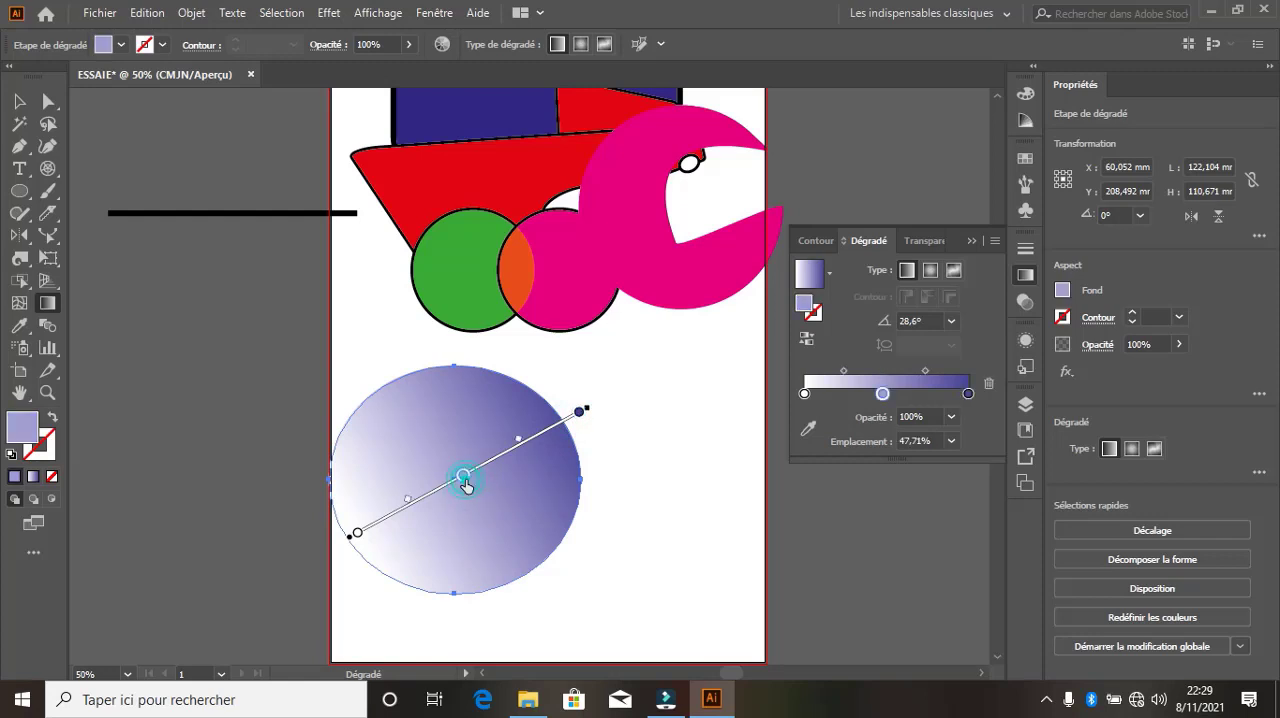
{"action": "double_click", "coordinate": [463, 476]}
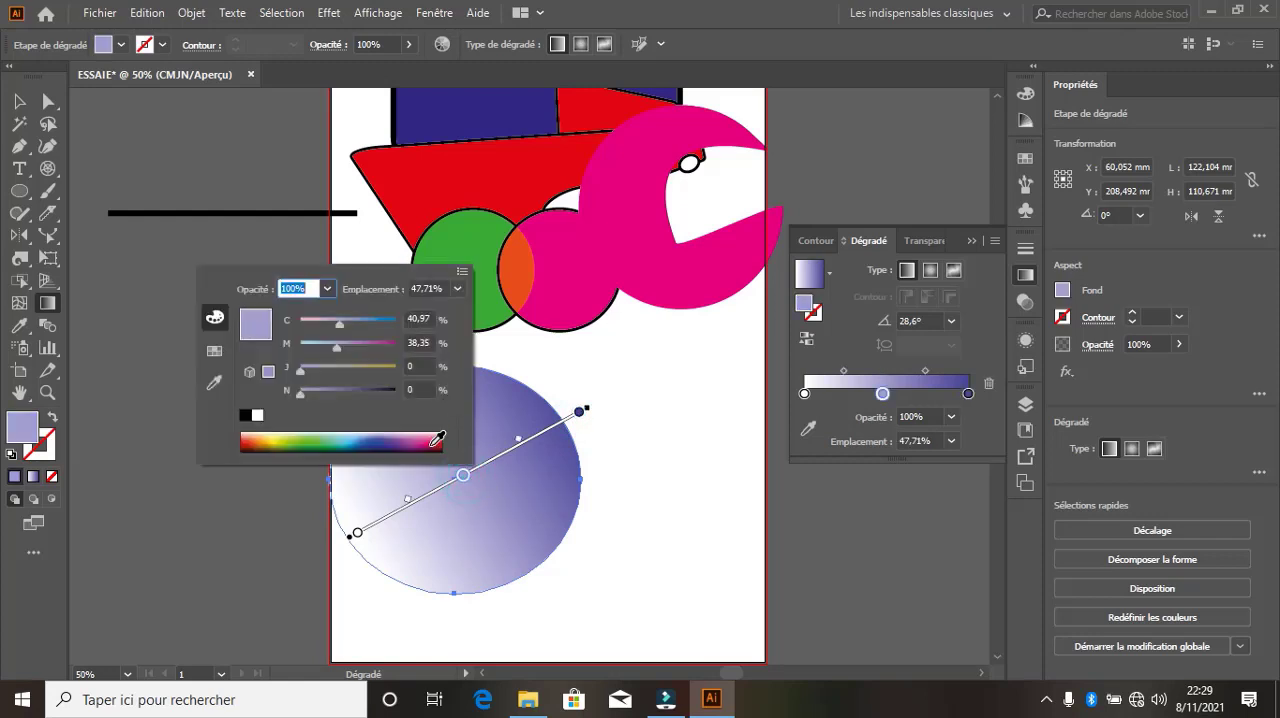
{"action": "left_click", "coordinate": [437, 440]}
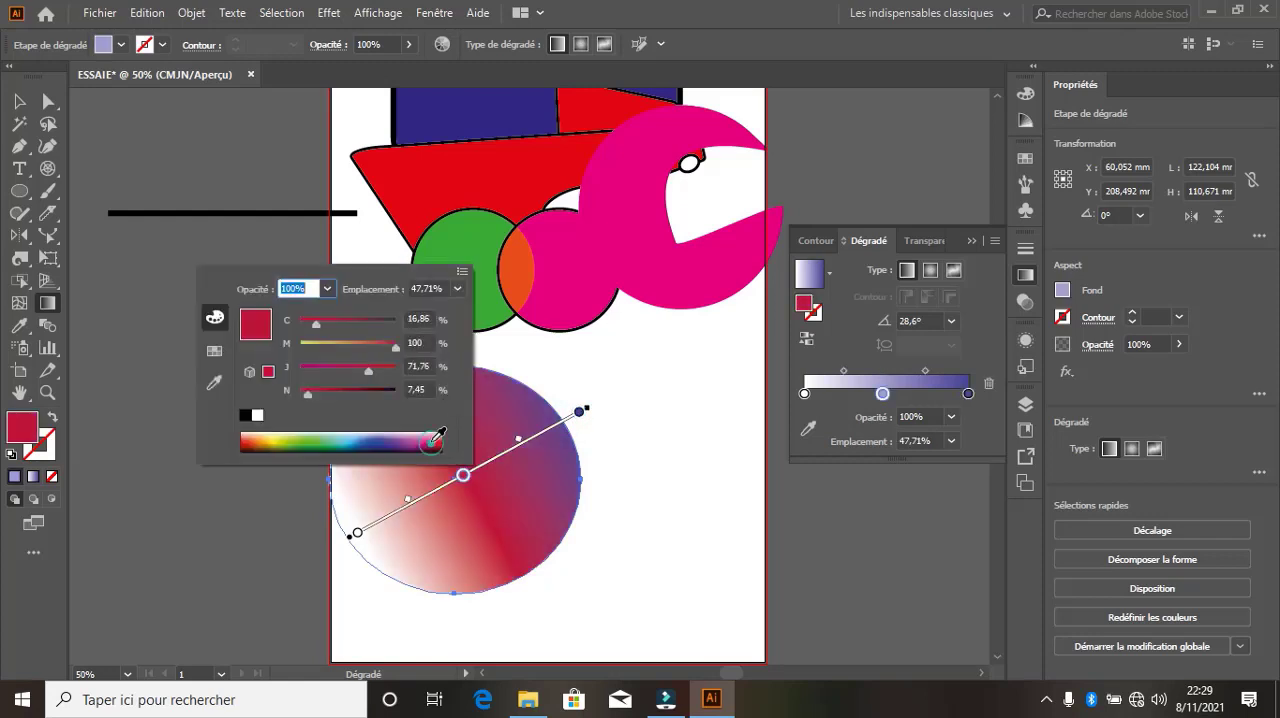
{"action": "double_click", "coordinate": [358, 535]}
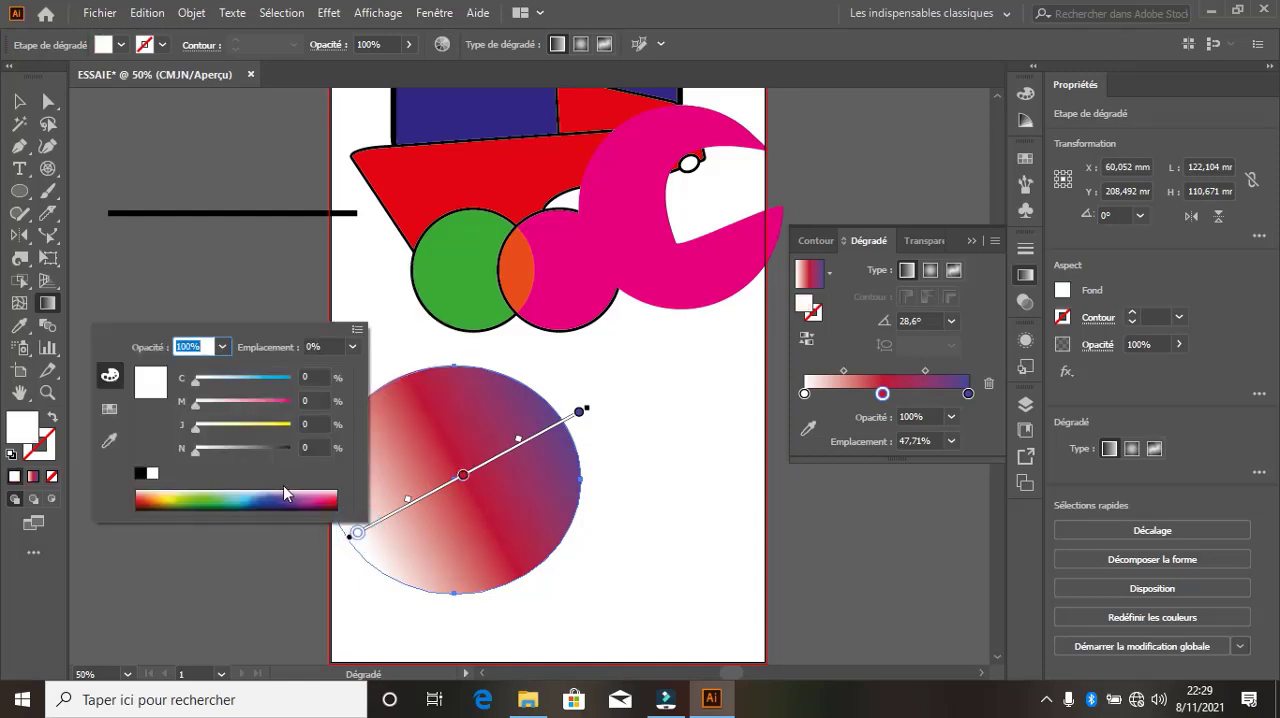
{"action": "left_click", "coordinate": [246, 497]}
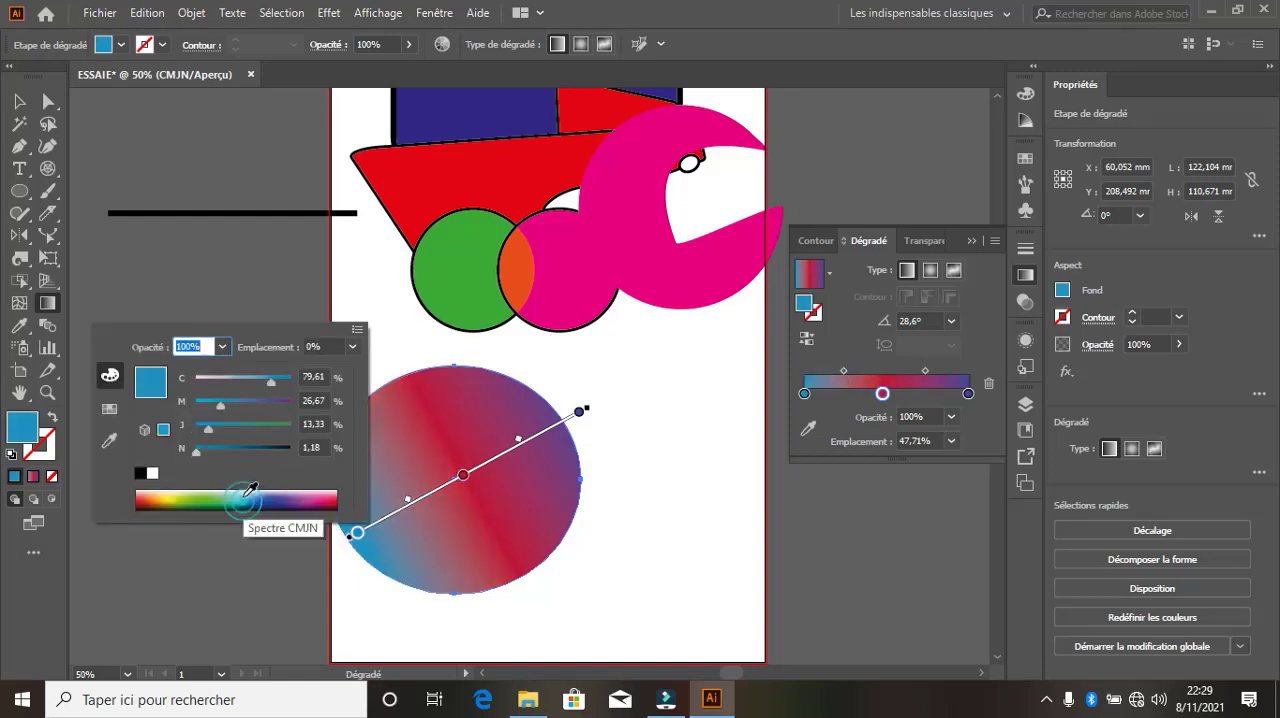
Try the linear and radial gradient types on the ellipse, and convert its fill to a freeform gradient using points
{"action": "left_click", "coordinate": [910, 272]}
{"action": "left_click", "coordinate": [930, 271]}
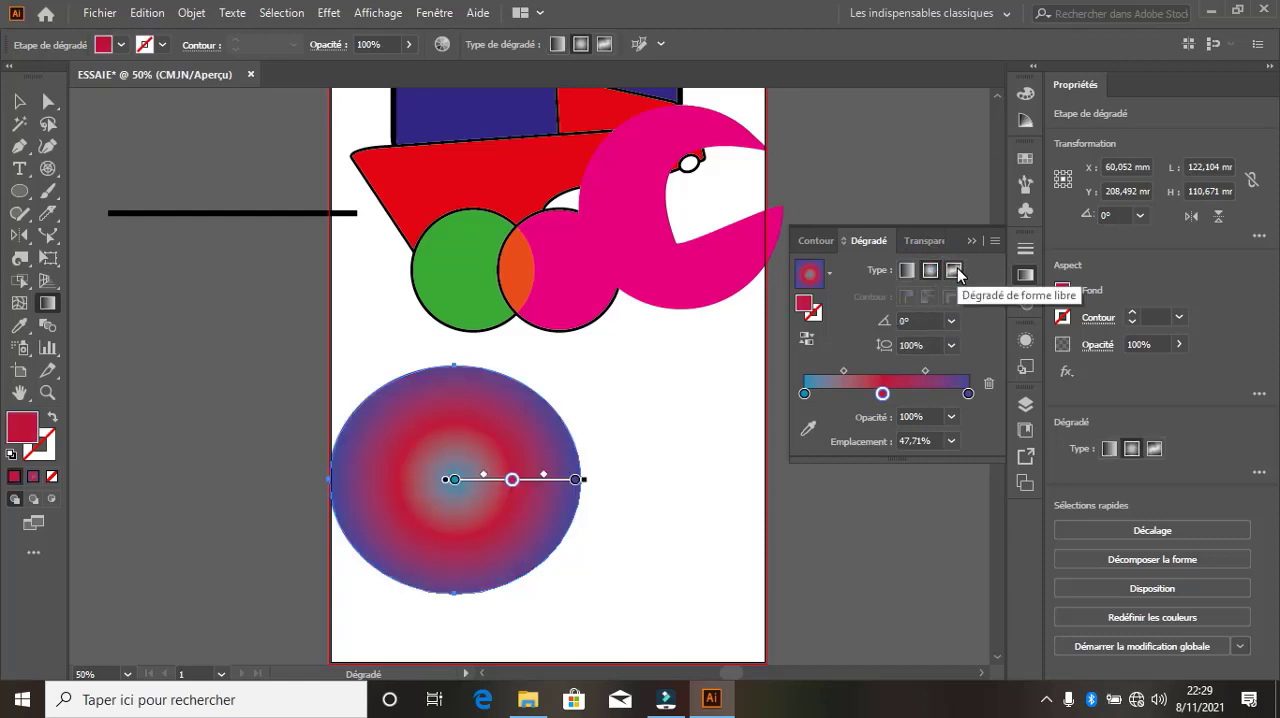
{"action": "left_click", "coordinate": [955, 272]}
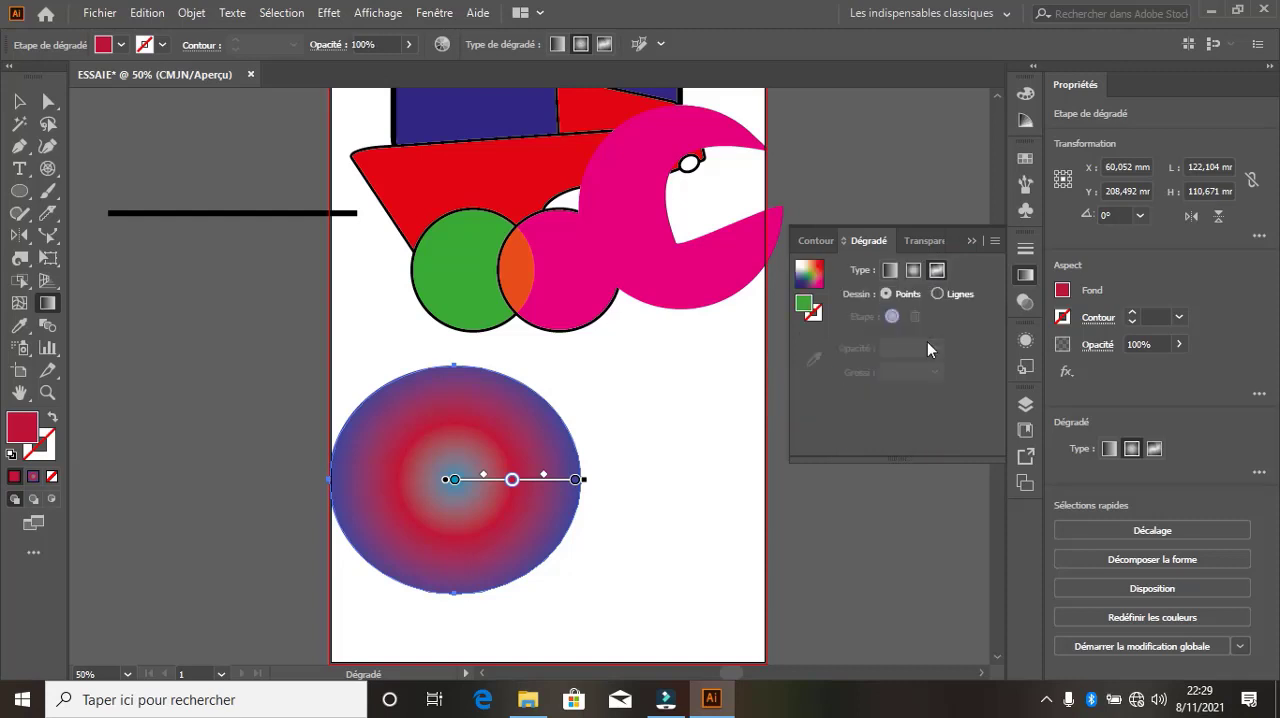
{"action": "left_click", "coordinate": [967, 242]}
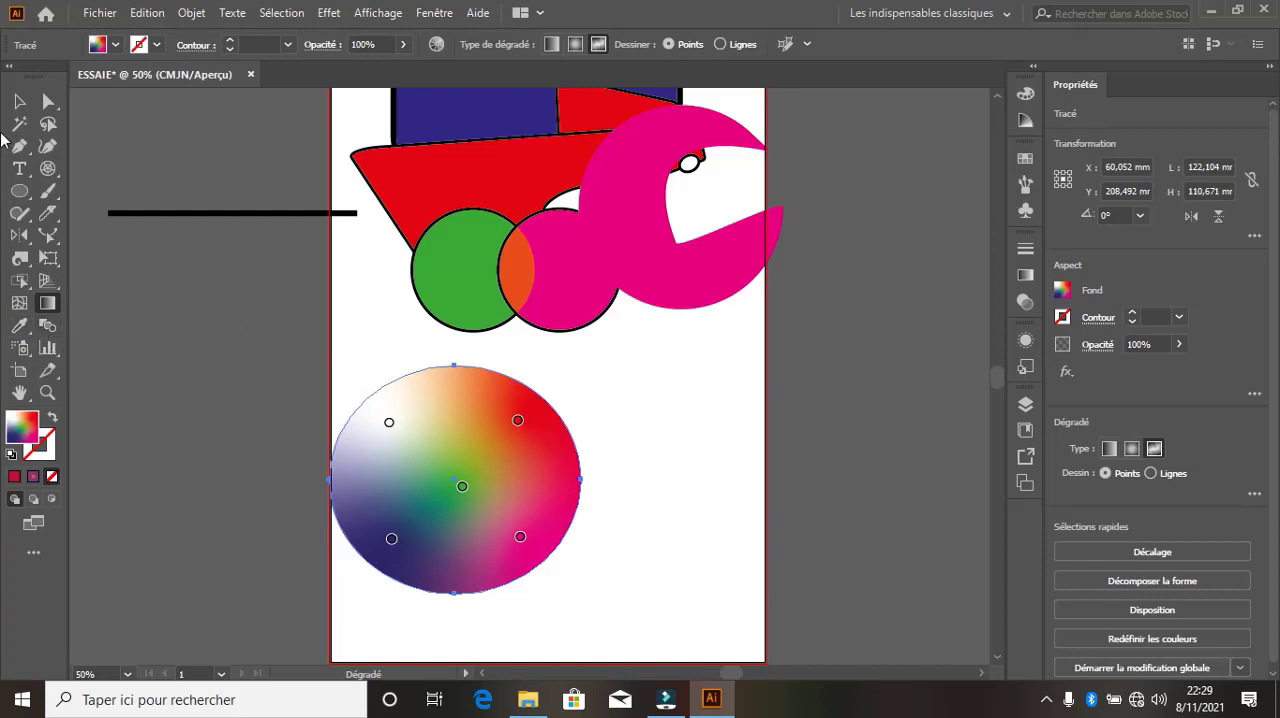
Move the freeform-gradient ellipse up over the green and magenta circles and deselect it
{"action": "left_click", "coordinate": [19, 101]}
{"action": "left_click_drag", "start_coordinate": [500, 470], "coordinate": [608, 275]}
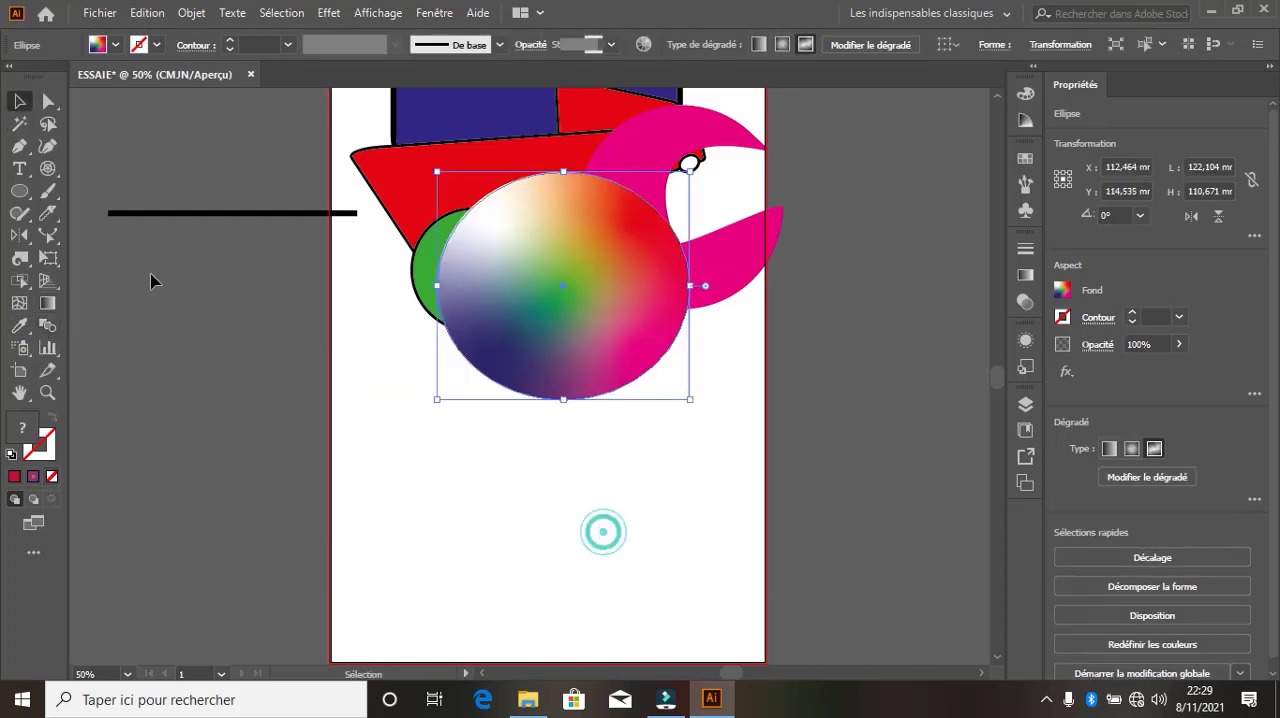
{"action": "left_click", "coordinate": [152, 281]}
Add a surname as a single line of point text in the empty area below the ellipse and select it as an object
{"action": "left_click", "coordinate": [19, 168]}
{"action": "left_click", "coordinate": [392, 506]}
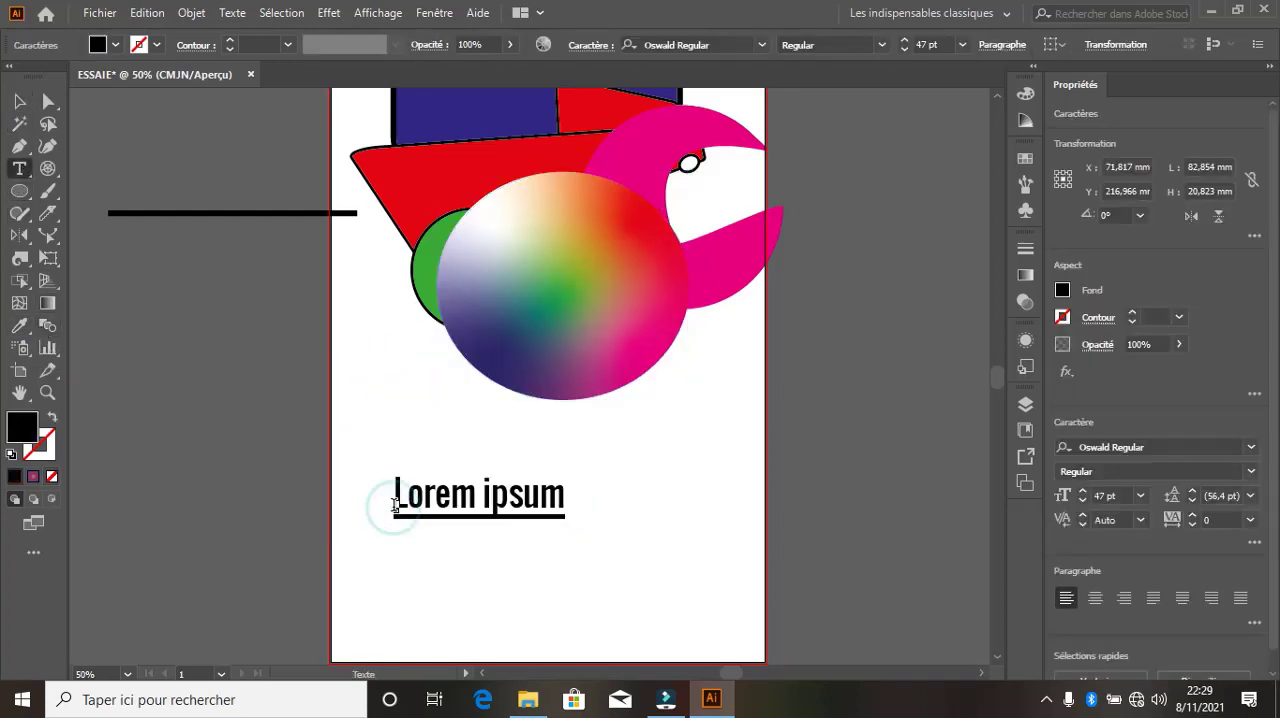
{"action": "type", "text": "SACKO"}
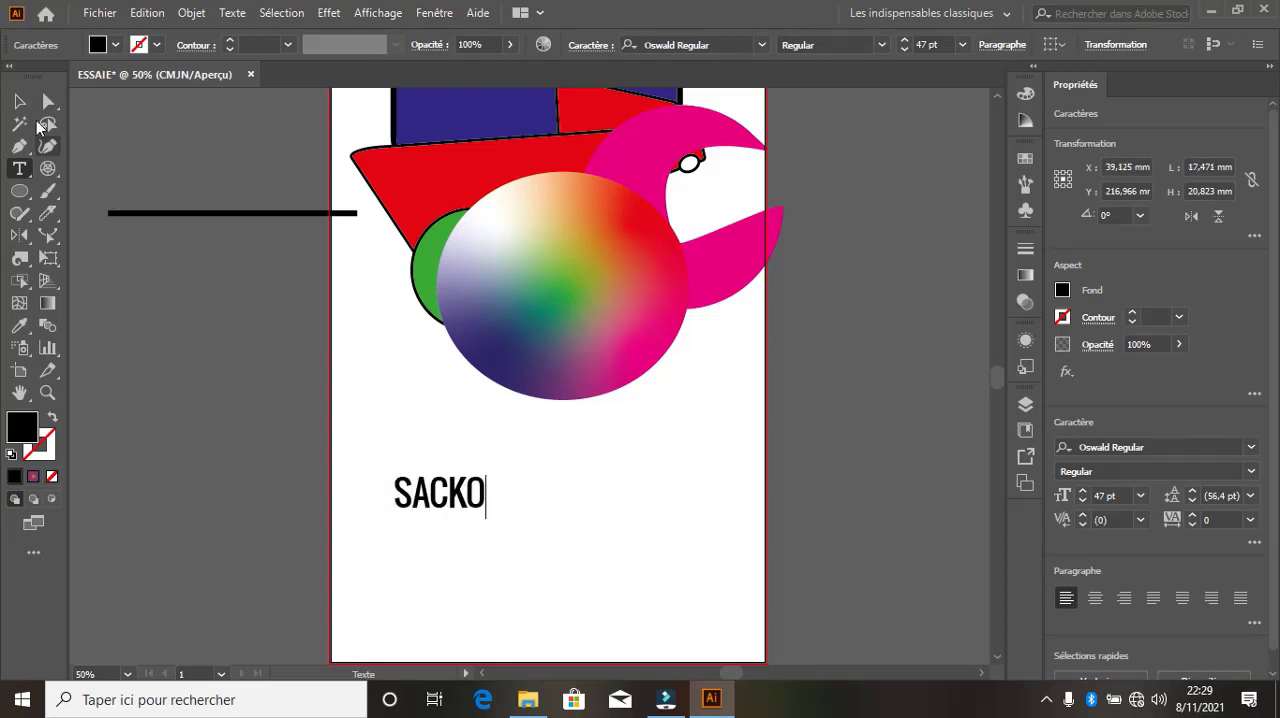
{"action": "left_click", "coordinate": [19, 101]}
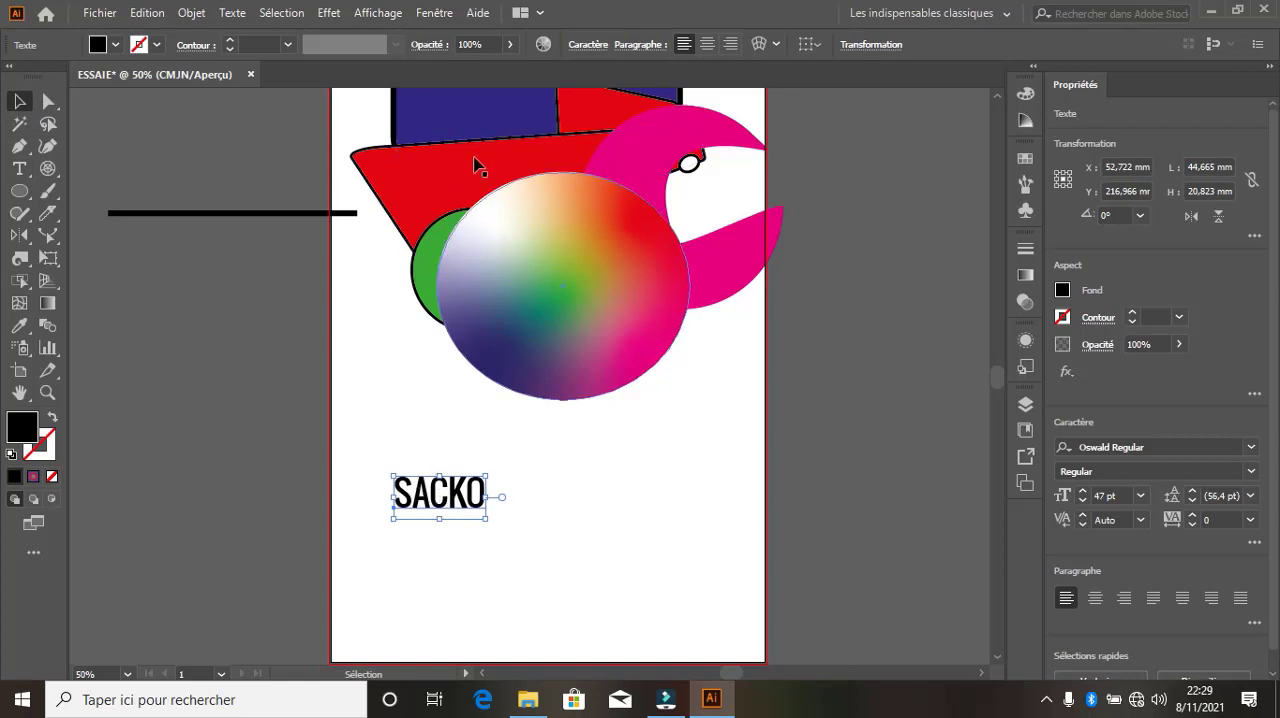
Sample the dark blue rounded rectangle's appearance onto the text with the Eyedropper and reduce the text's stroke to 0.75 pt
{"action": "left_click", "coordinate": [19, 325]}
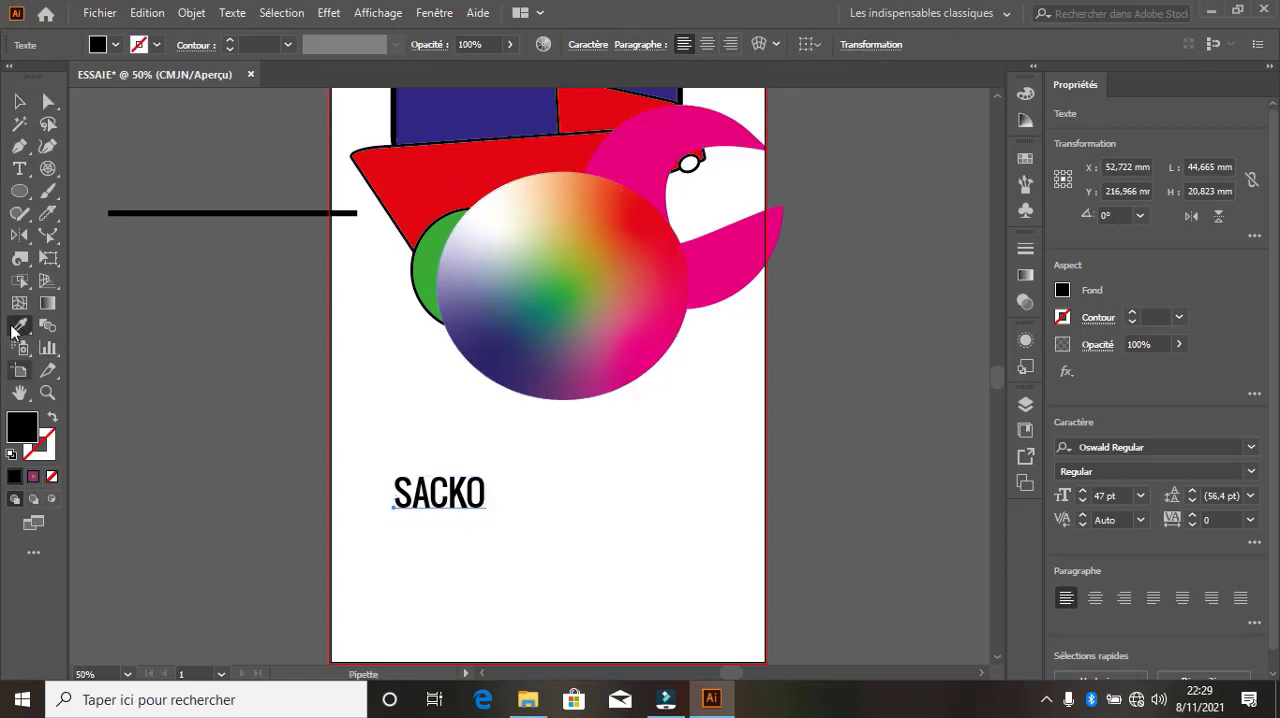
{"action": "left_click", "coordinate": [460, 120]}
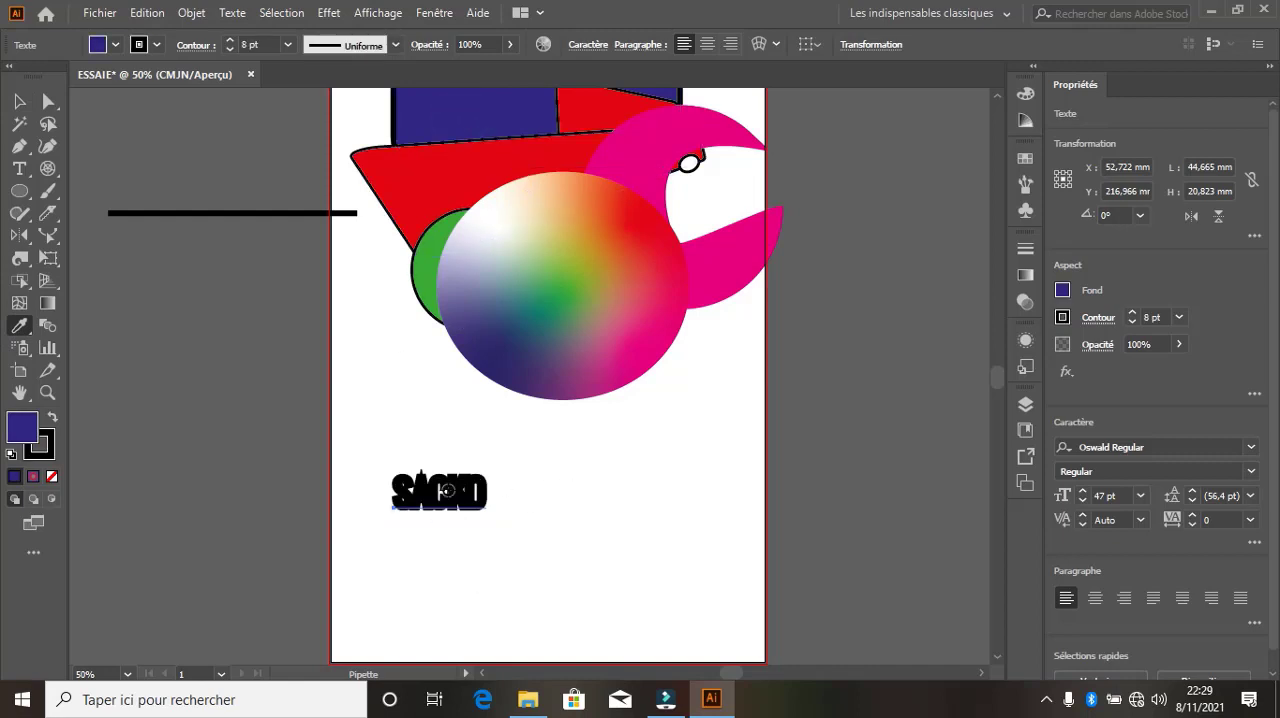
{"action": "left_click", "coordinate": [228, 49]}
{"action": "left_click", "coordinate": [228, 49]}
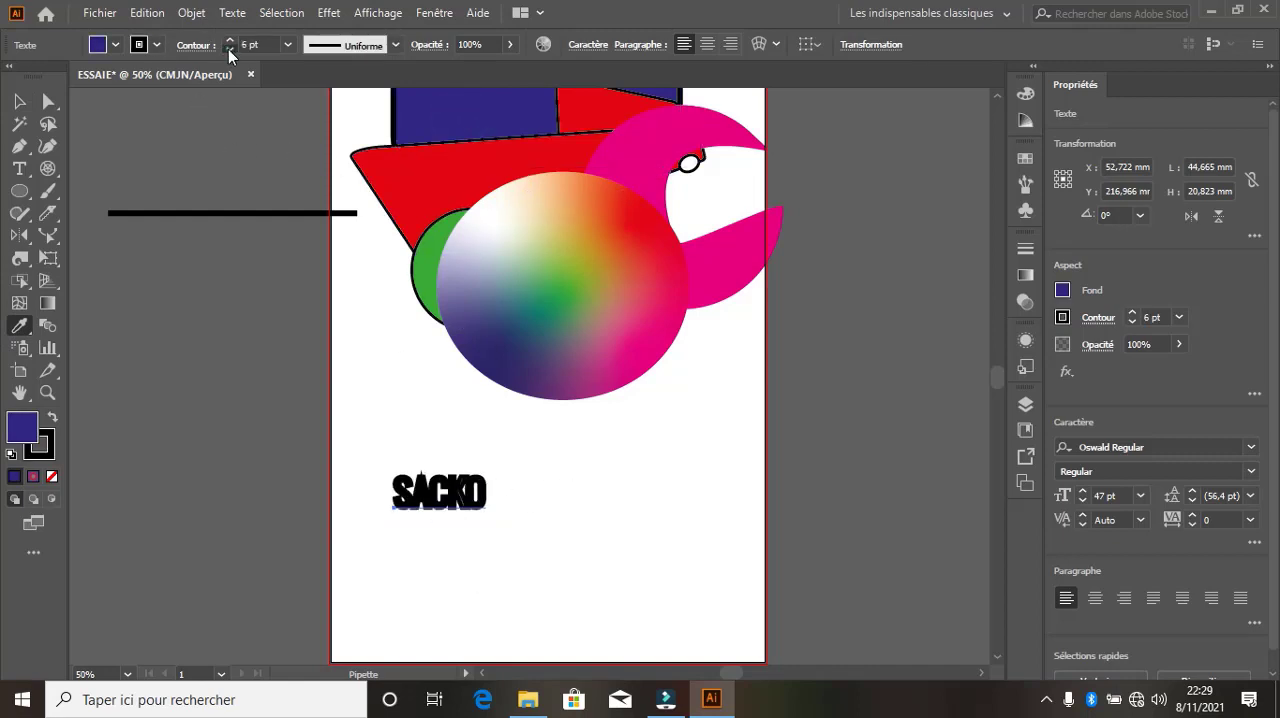
{"action": "left_click", "coordinate": [228, 49]}
{"action": "left_click", "coordinate": [228, 49]}
{"action": "left_click", "coordinate": [228, 49]}
{"action": "left_click", "coordinate": [228, 49]}
{"action": "left_click", "coordinate": [228, 49]}
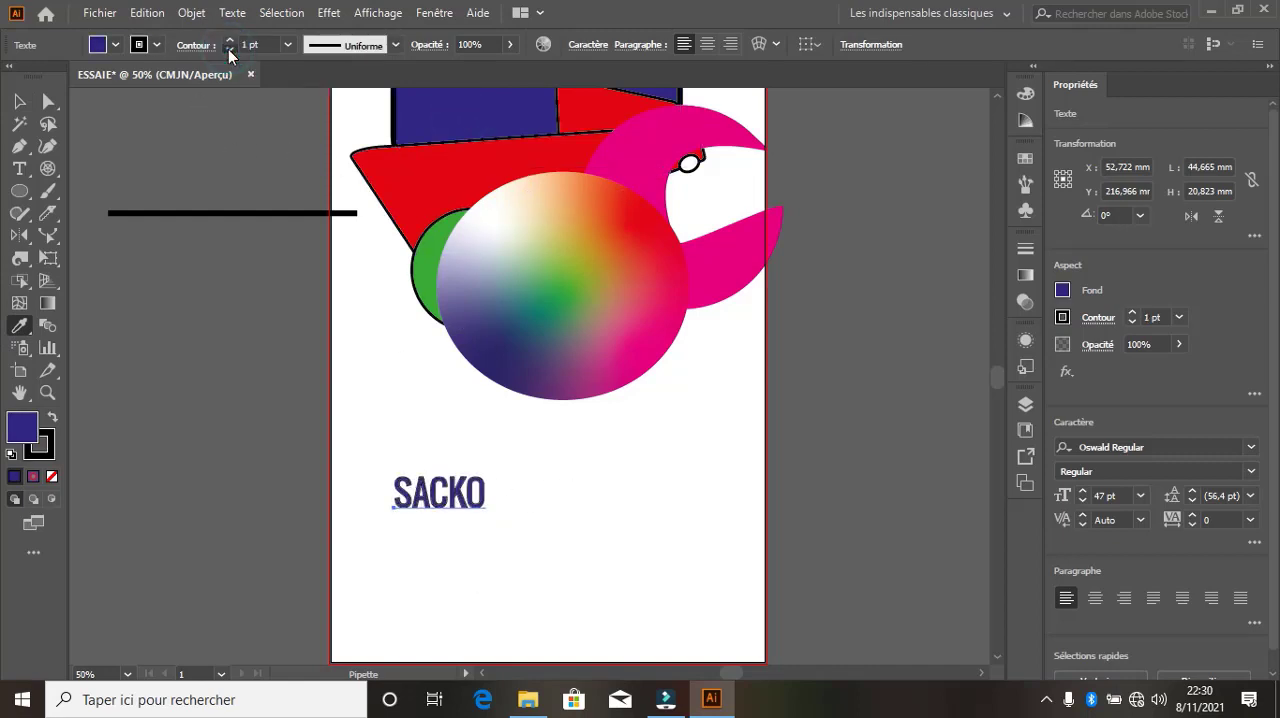
{"action": "left_click", "coordinate": [228, 49]}
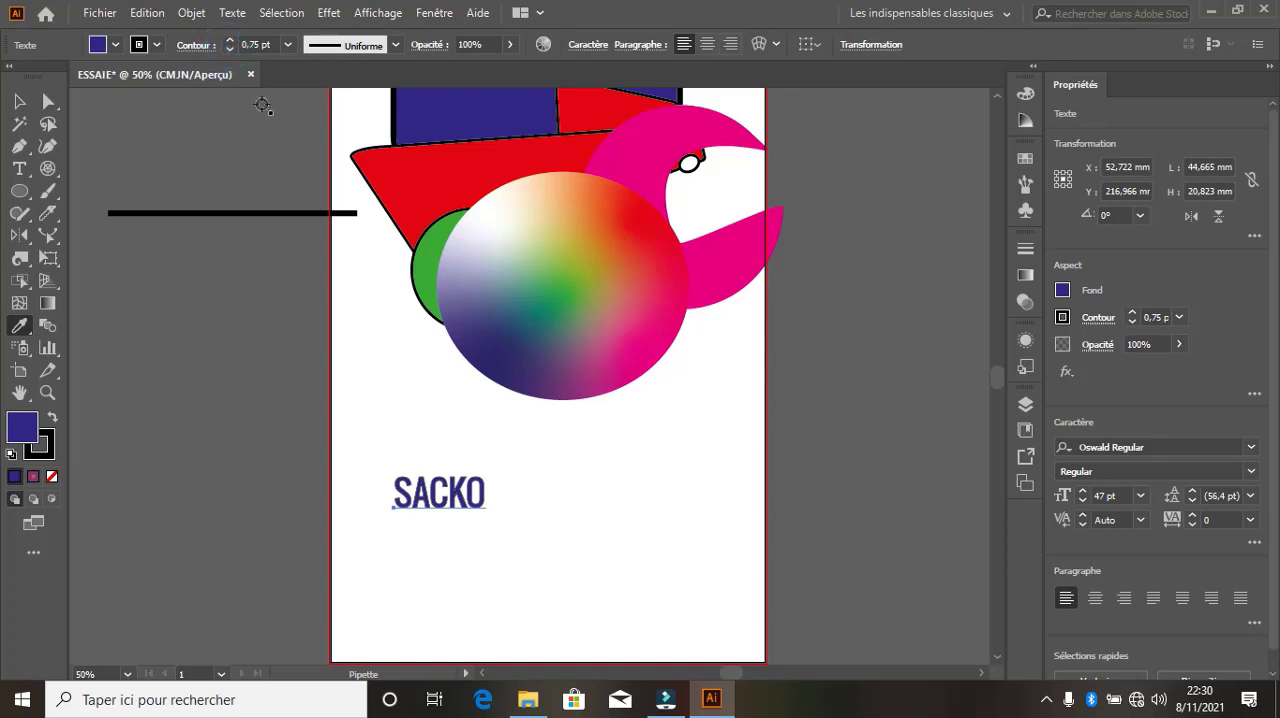
Sample the gradient ellipse, the red car body and the magenta notched shape in turn onto the text with the Eyedropper
{"action": "left_click", "coordinate": [501, 342]}
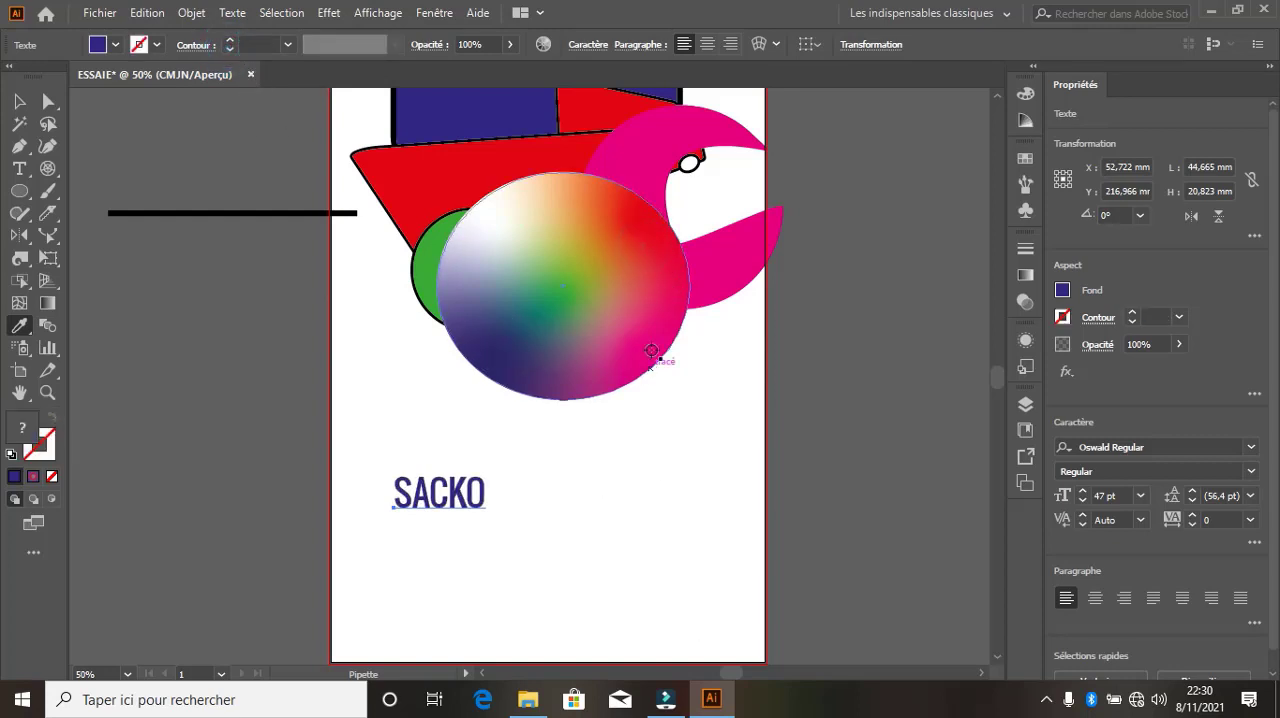
{"action": "left_click", "coordinate": [540, 145]}
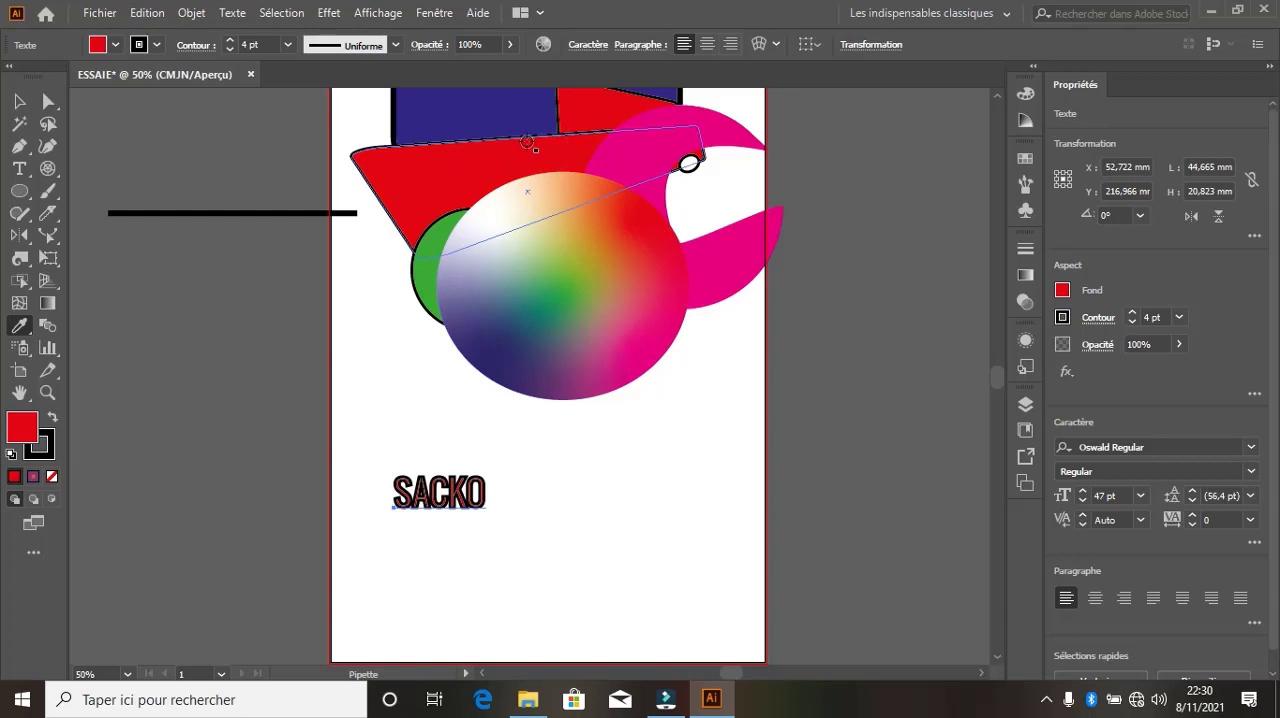
{"action": "scroll", "coordinate": [600, 270], "scroll_direction": "up", "scroll_amount": 1}
{"action": "left_click", "coordinate": [705, 176]}
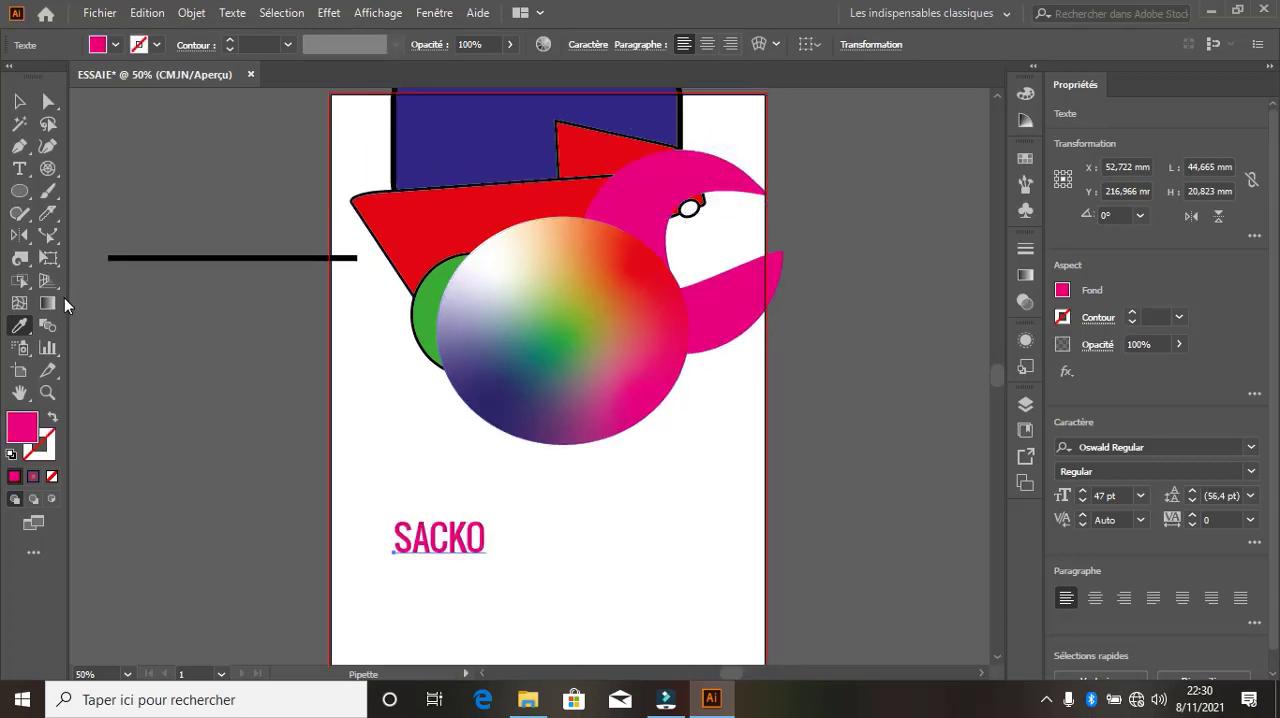
Set the text's fill to a near-black colour in the Color Picker
{"action": "double_click", "coordinate": [23, 427]}
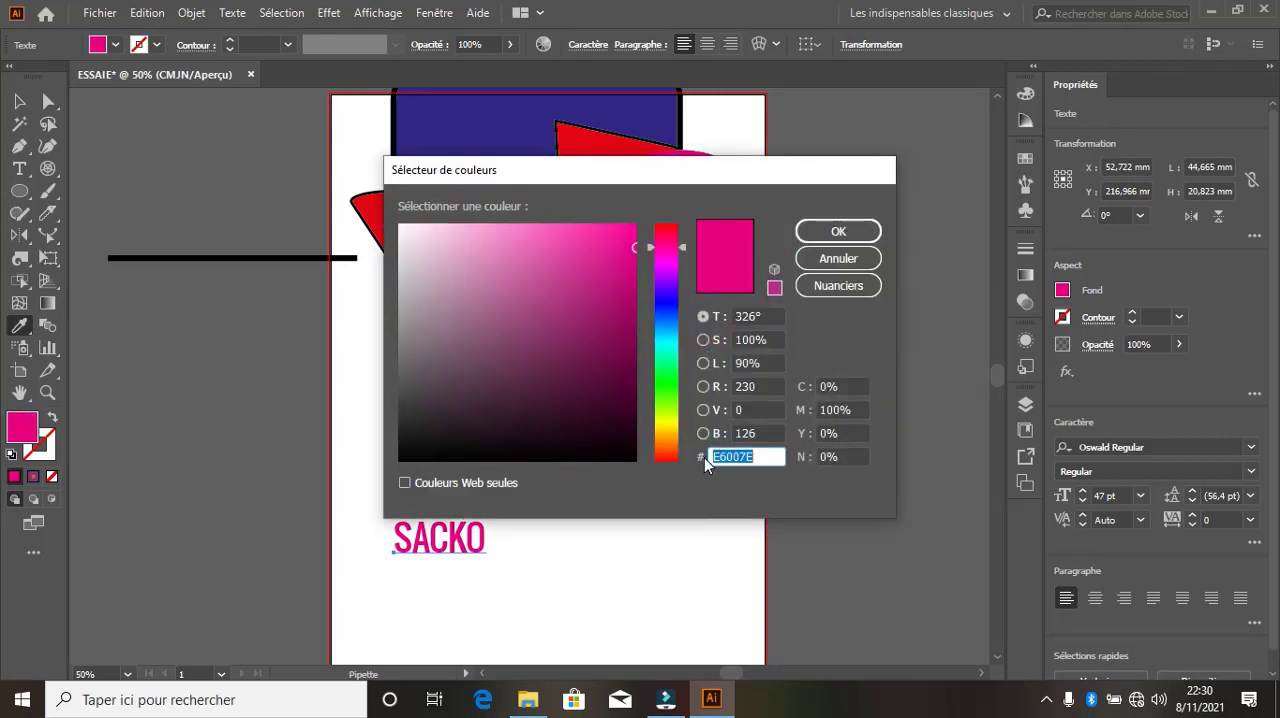
{"action": "left_click", "coordinate": [658, 324]}
{"action": "left_click", "coordinate": [606, 386]}
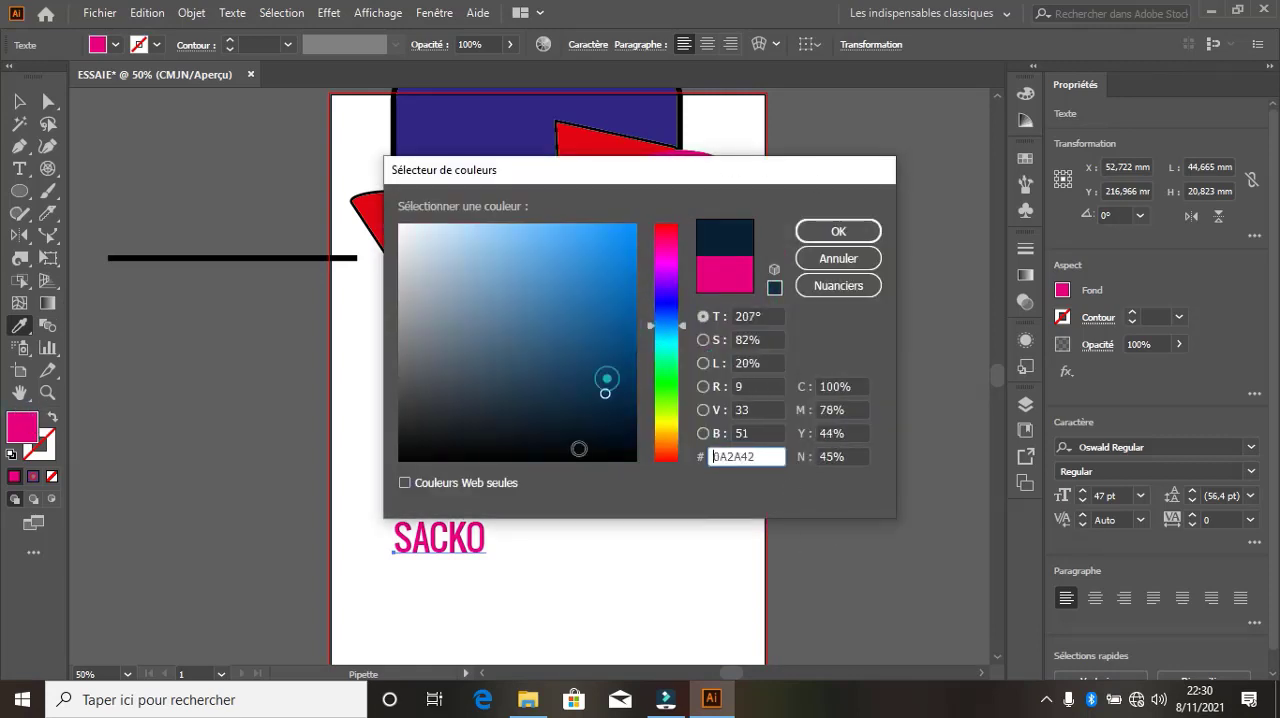
{"action": "left_click", "coordinate": [579, 449]}
{"action": "left_click", "coordinate": [821, 230]}
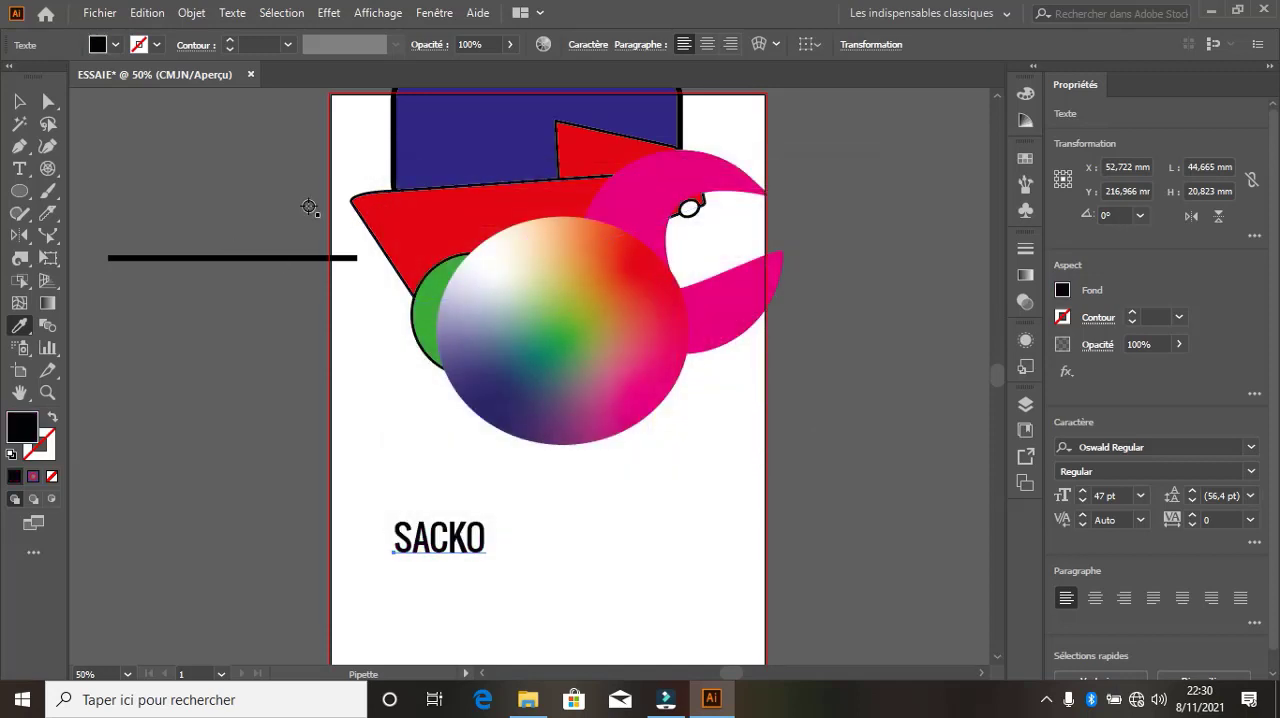
Configure the Blend tool with smooth colour spacing (Couleur lissée) and the align-to-page orientation
{"action": "left_click", "coordinate": [46, 327]}
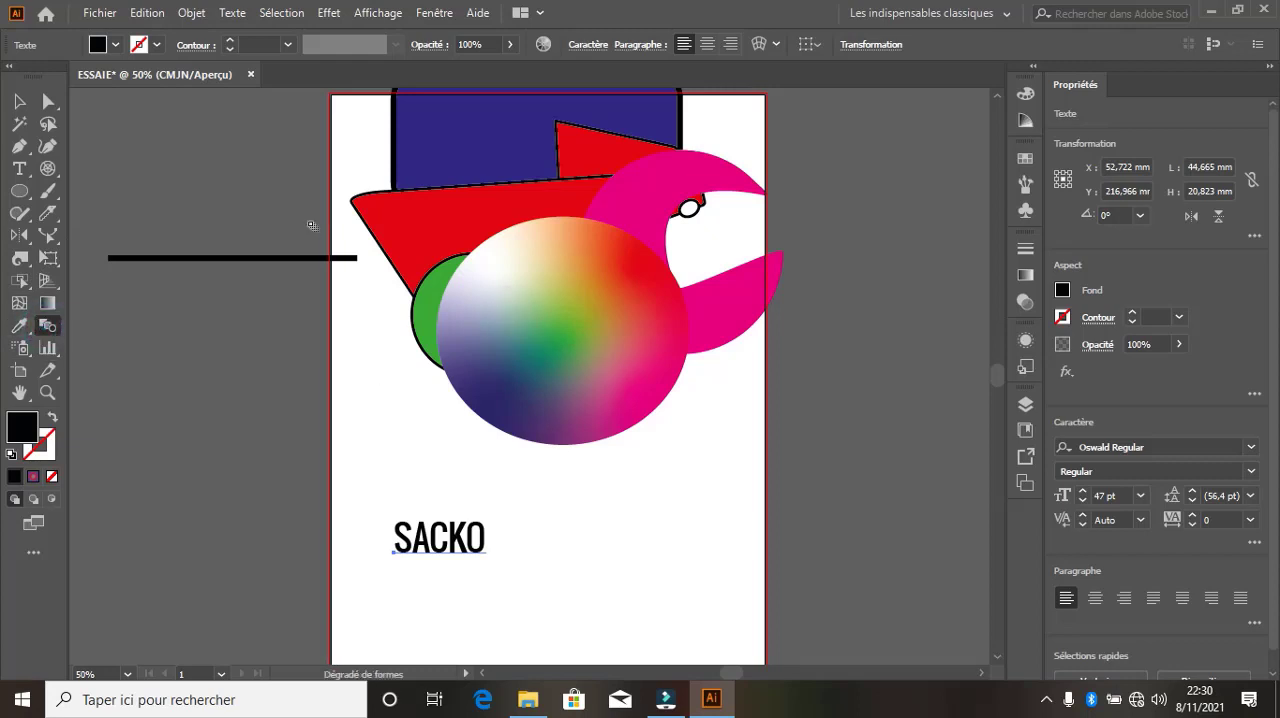
{"action": "double_click", "coordinate": [55, 339]}
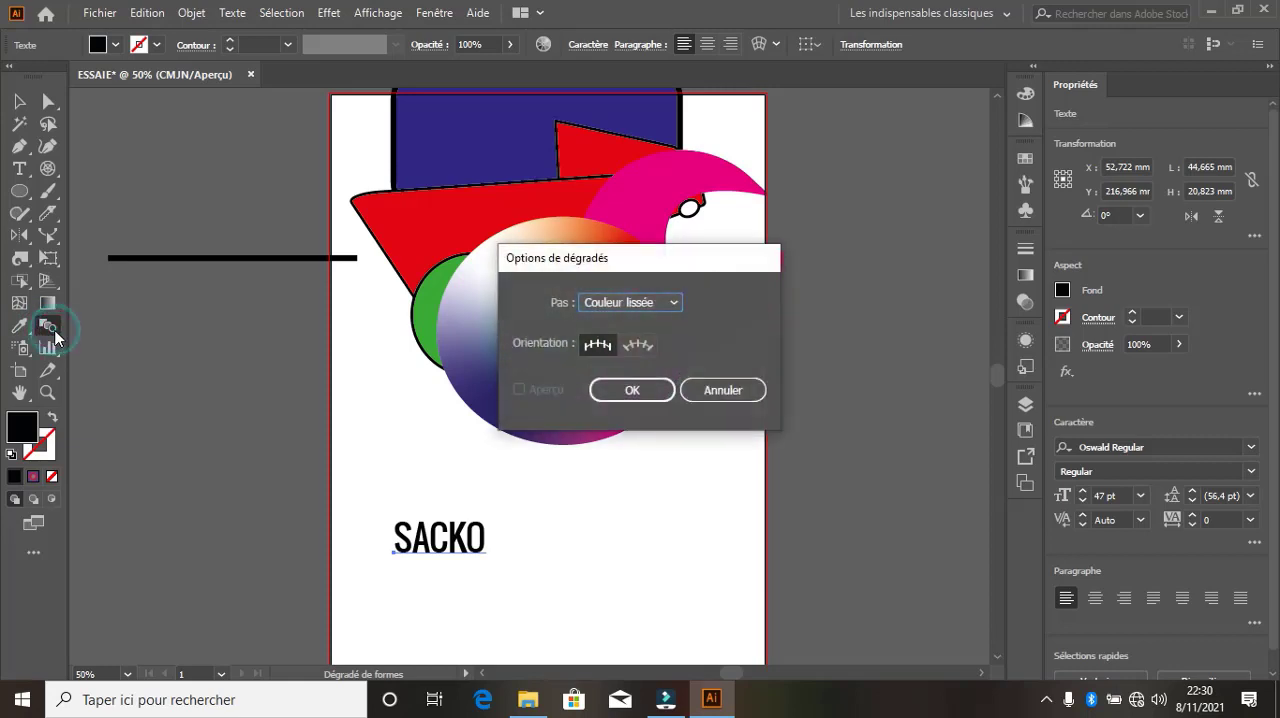
{"action": "left_click", "coordinate": [594, 345]}
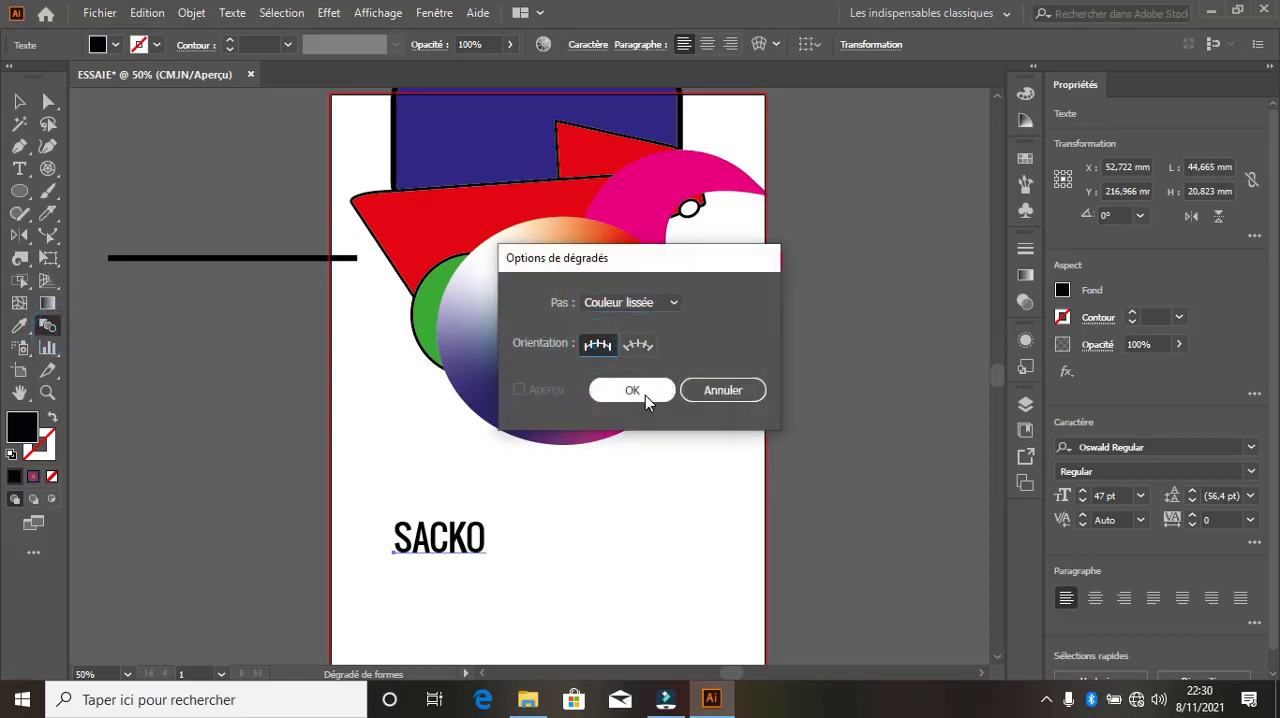
{"action": "left_click", "coordinate": [668, 304]}
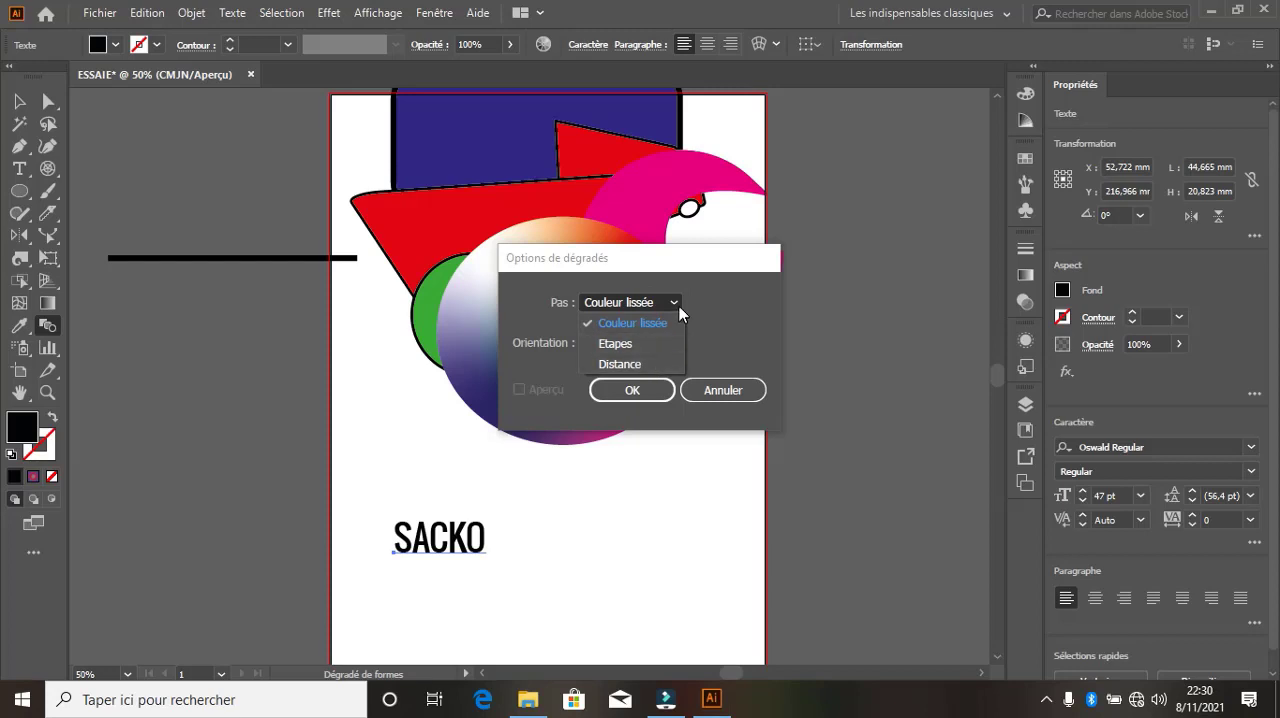
{"action": "left_click", "coordinate": [677, 303]}
{"action": "left_click", "coordinate": [598, 346]}
{"action": "left_click", "coordinate": [632, 391]}
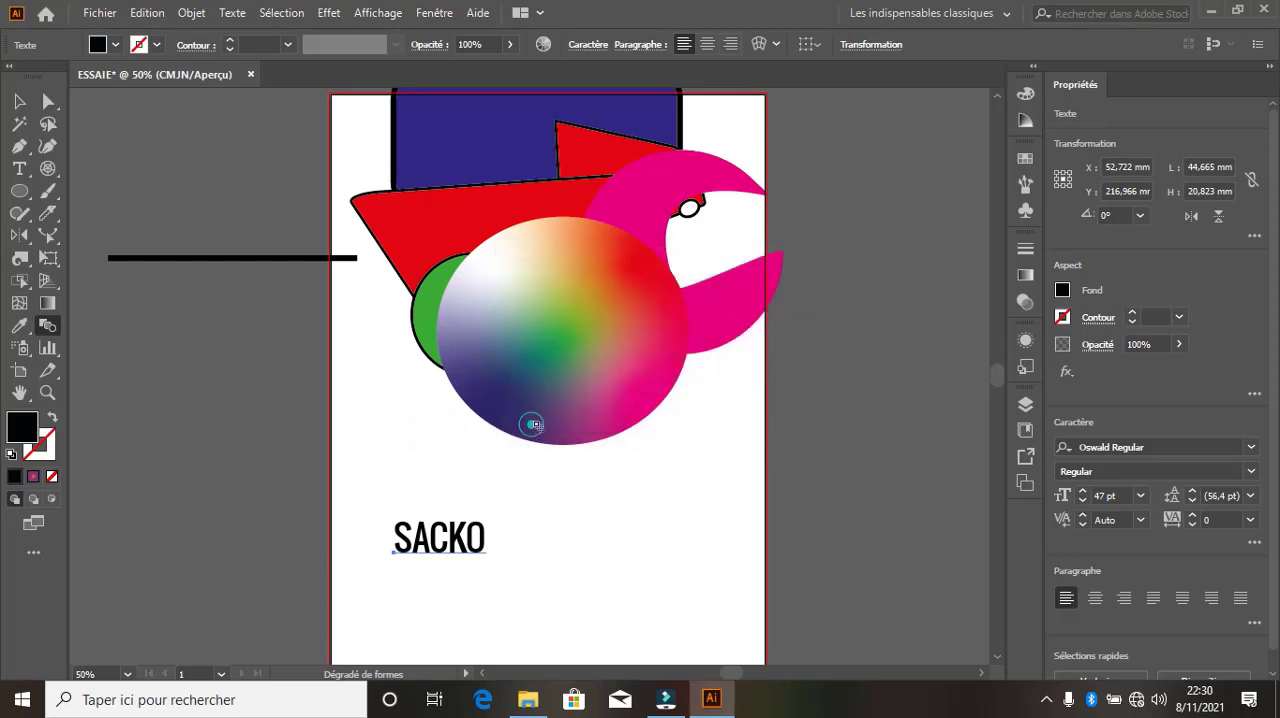
Try to blend the green circle with the freeform-gradient ellipse using the Blend tool
{"action": "left_click", "coordinate": [48, 326]}
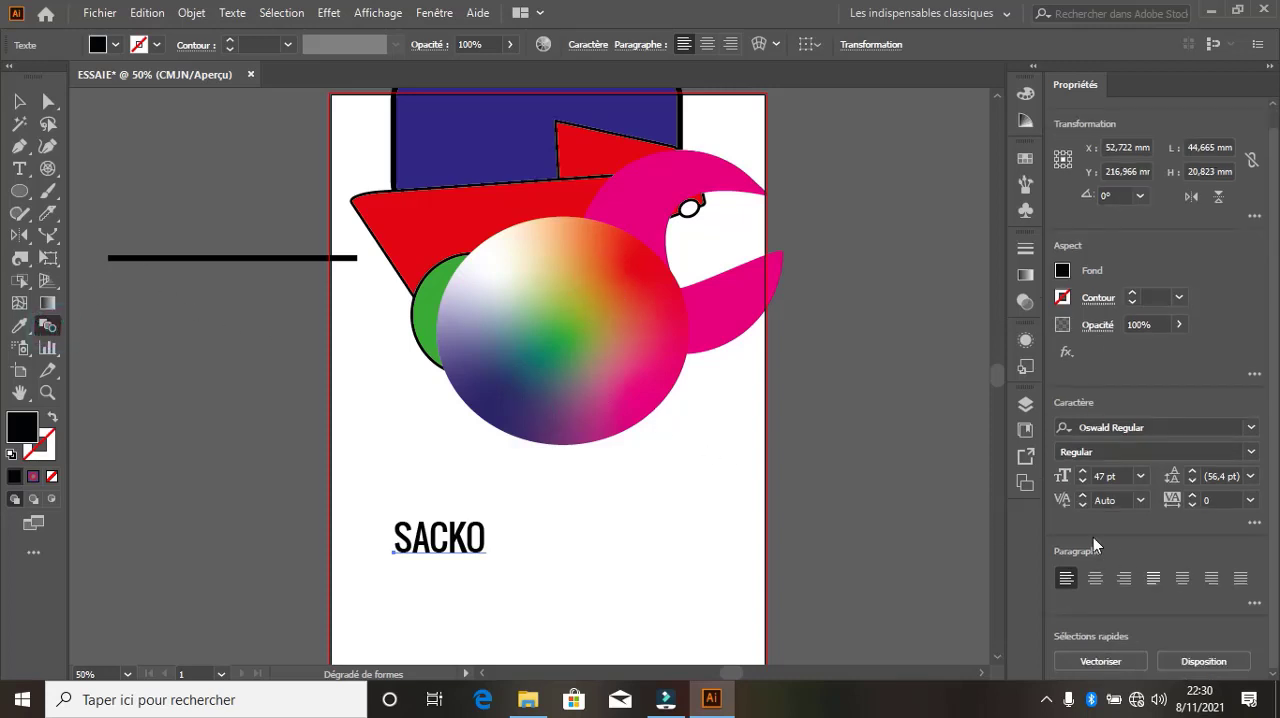
{"action": "scroll", "coordinate": [565, 305], "scroll_direction": "up", "scroll_amount": 1}
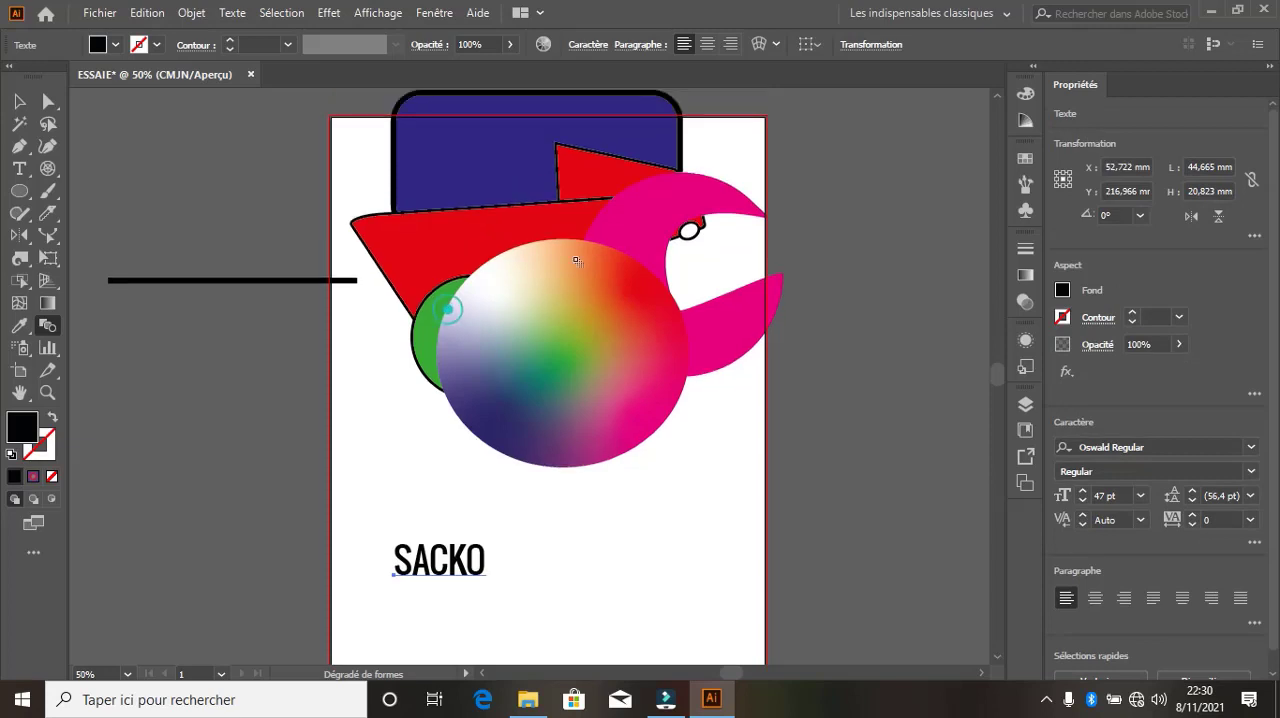
{"action": "left_click", "coordinate": [587, 341]}
Place one black ink-splat symbol (Motif tache vectorisé) beside the text with the Symbol Sprayer, just below the ellipse
{"action": "left_click", "coordinate": [23, 349]}
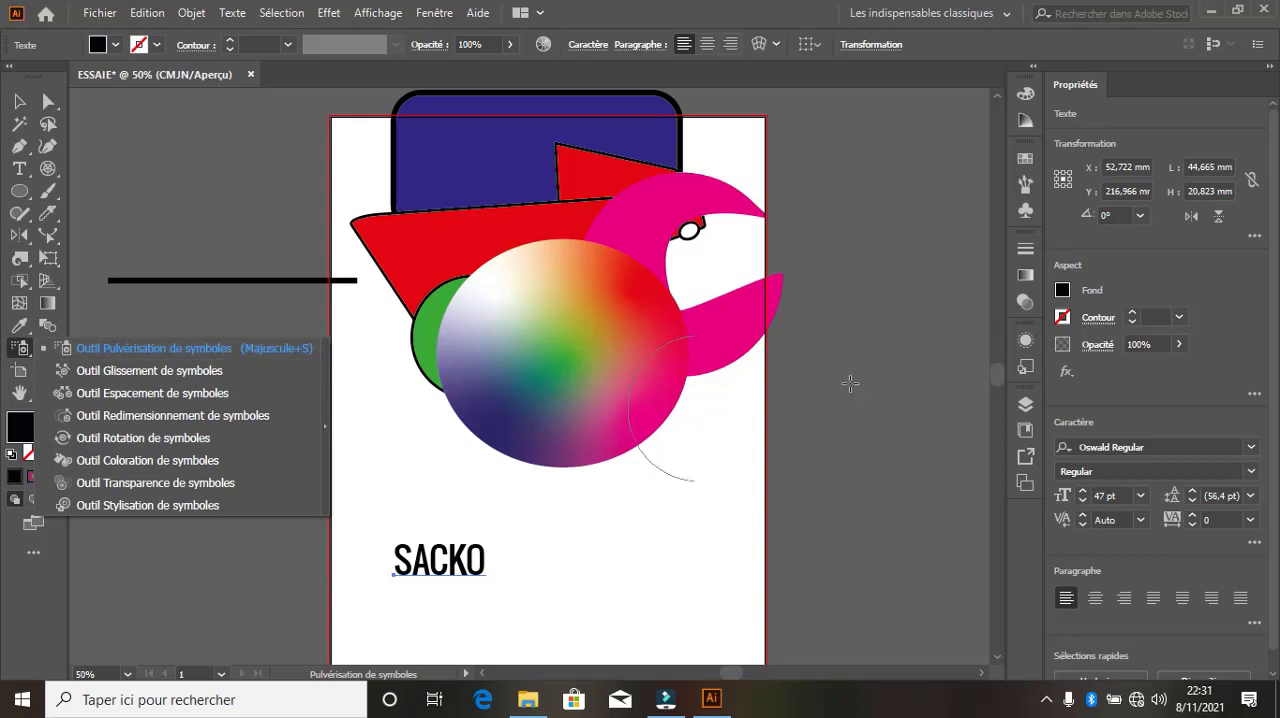
{"action": "left_click", "coordinate": [1025, 211]}
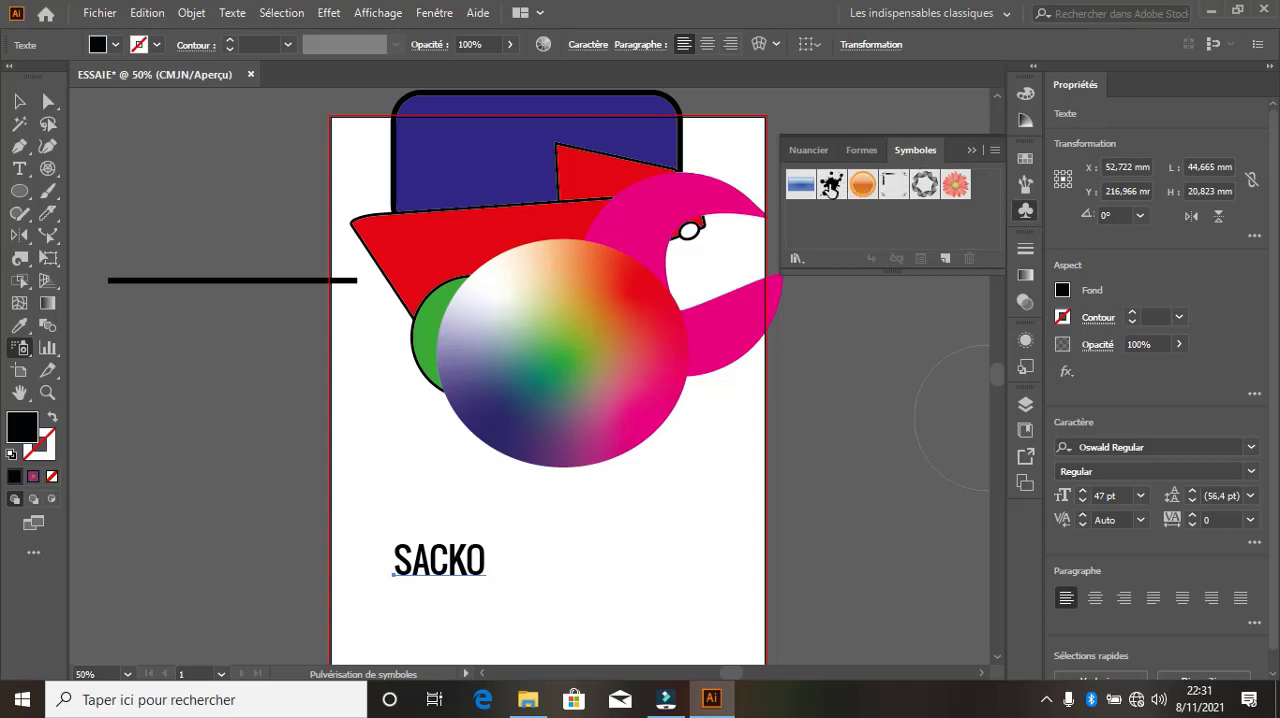
{"action": "left_click", "coordinate": [831, 184]}
{"action": "left_click", "coordinate": [526, 525]}
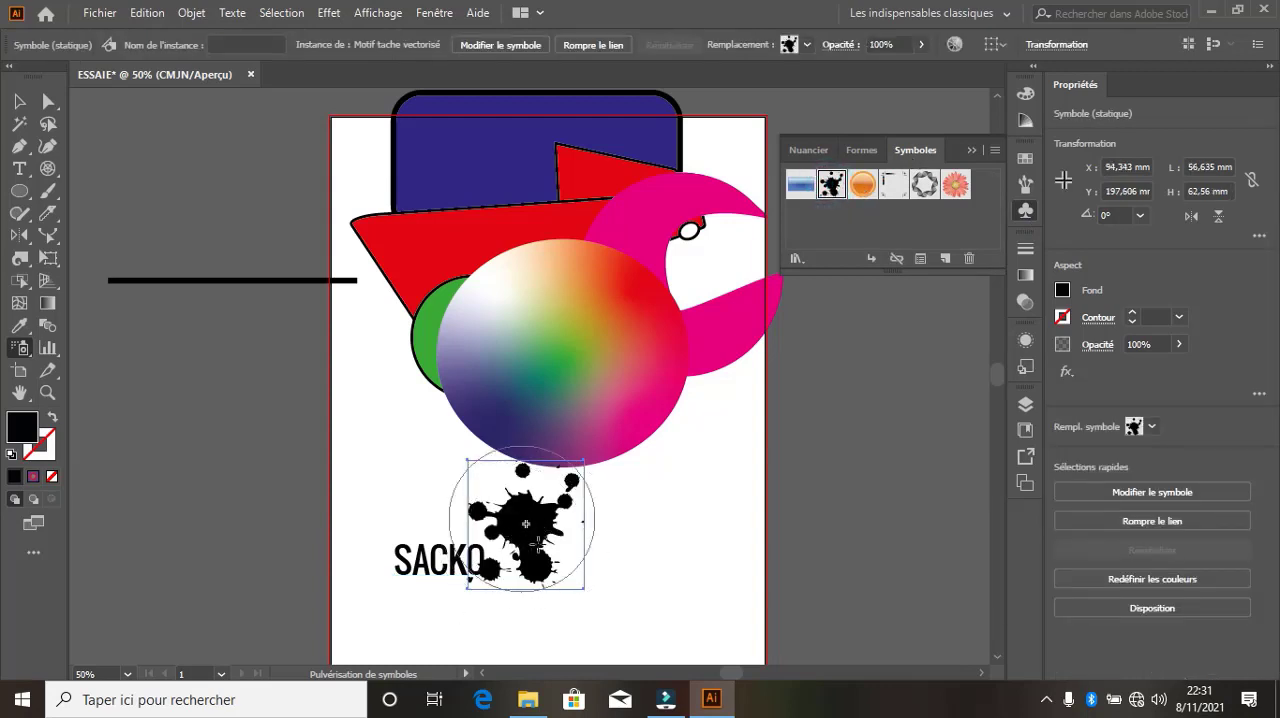
Shift the ink-splat symbol up over the ellipse's lower edge, above the text, with the Symbol Shifter tool
{"action": "left_click", "coordinate": [20, 350]}
{"action": "left_click", "coordinate": [63, 370]}
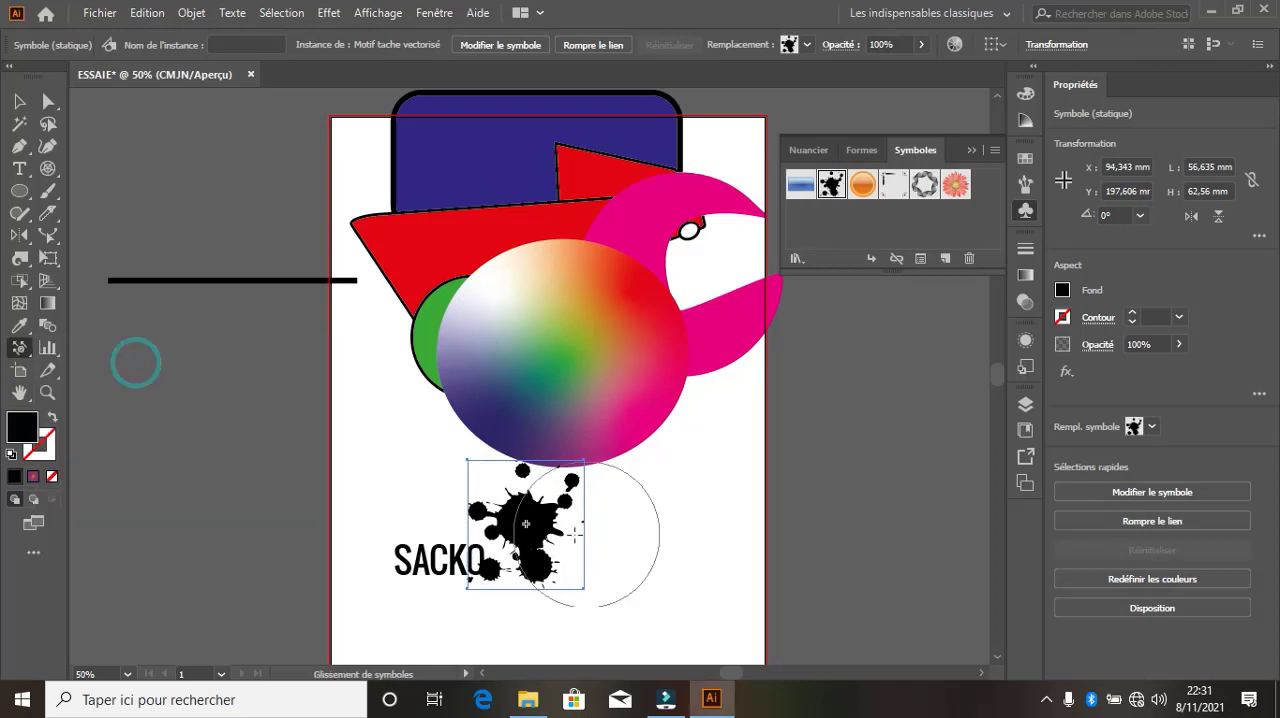
{"action": "mouse_move", "coordinate": [546, 533]}
{"action": "left_mouse_down"}
{"action": "mouse_move", "coordinate": [814, 463]}
{"action": "mouse_move", "coordinate": [745, 572]}
{"action": "left_mouse_up"}
{"action": "left_click_drag", "start_coordinate": [544, 543], "coordinate": [320, 409]}
{"action": "left_click_drag", "start_coordinate": [430, 473], "coordinate": [657, 609]}
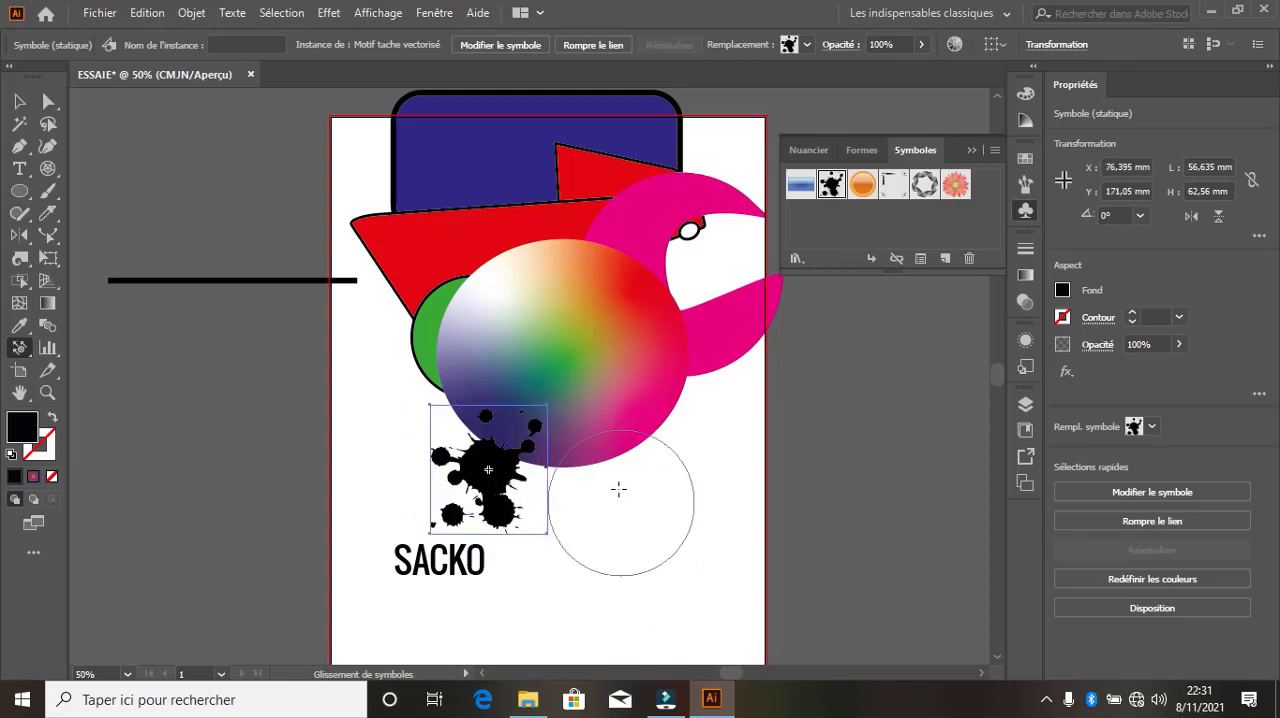
Shift the ink-splat symbol slightly right, and spray many more copies of it across the artwork with the Symbol Sprayer
{"action": "left_click_drag", "start_coordinate": [510, 475], "coordinate": [625, 500]}
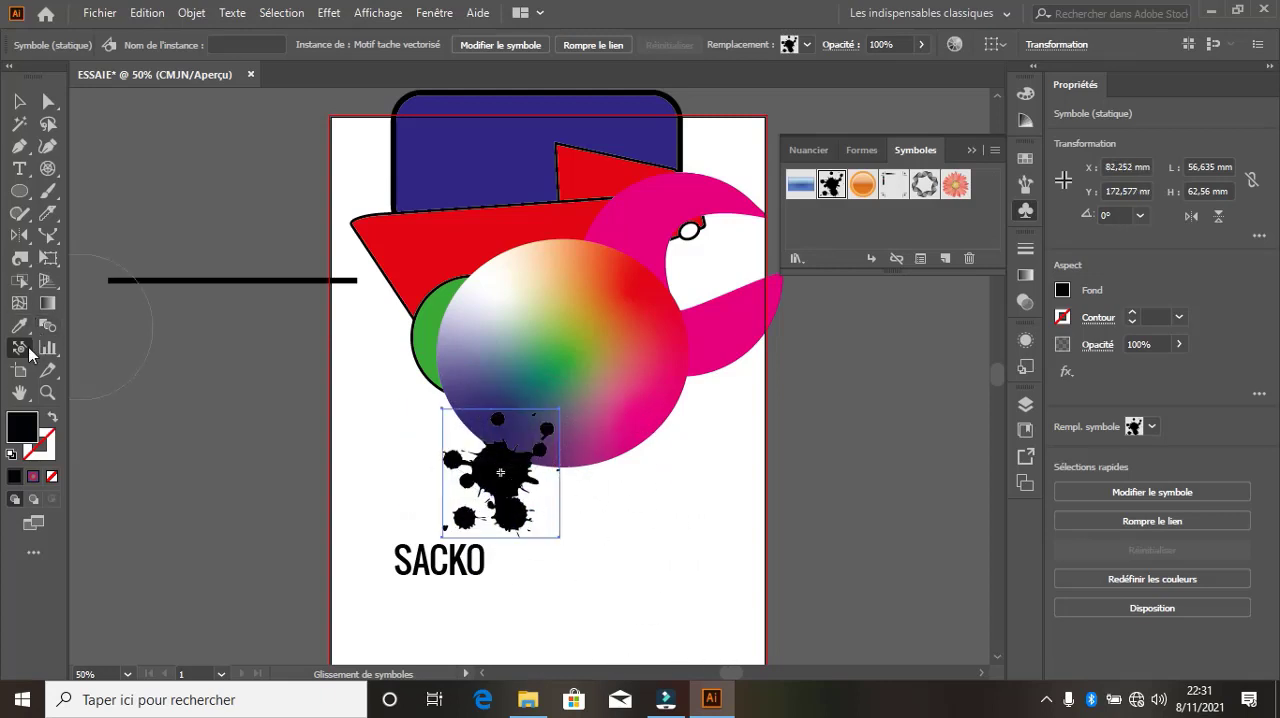
{"action": "right_click", "coordinate": [27, 349]}
{"action": "left_click", "coordinate": [118, 342]}
{"action": "left_click", "coordinate": [516, 480]}
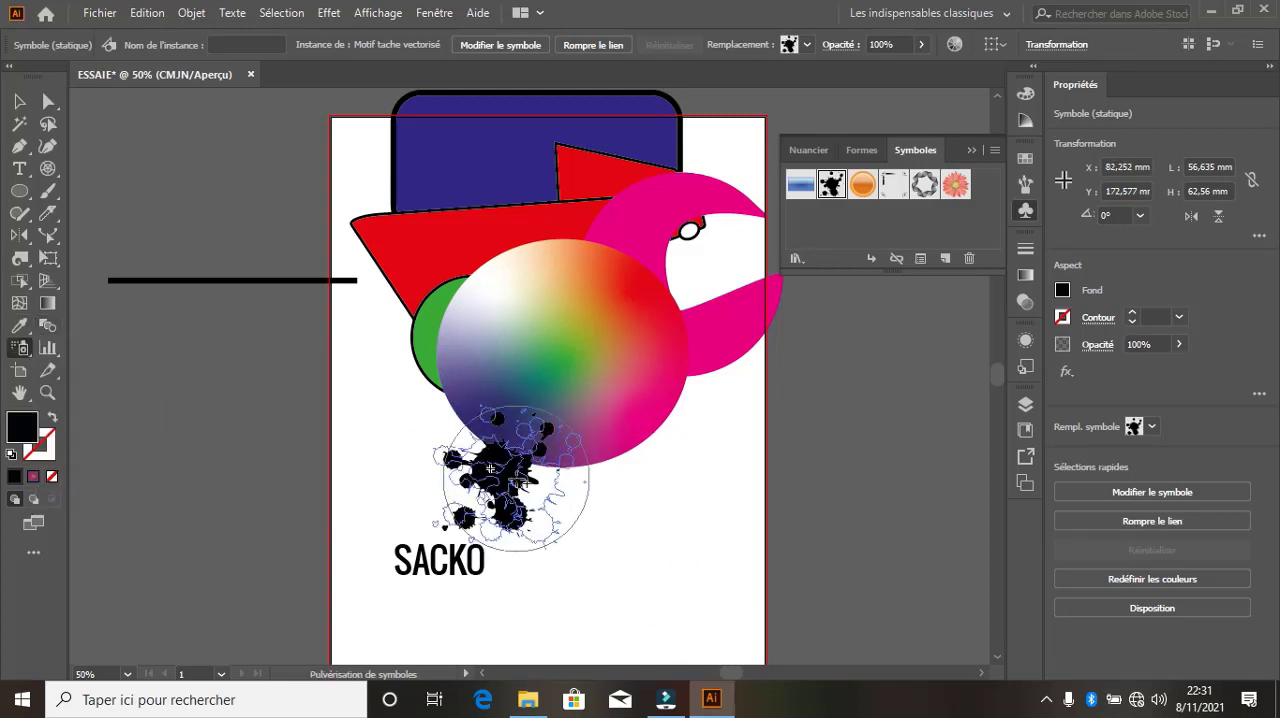
{"action": "mouse_move", "coordinate": [516, 478]}
{"action": "left_mouse_down"}
{"action": "mouse_move", "coordinate": [727, 575]}
{"action": "mouse_move", "coordinate": [633, 382]}
{"action": "mouse_move", "coordinate": [417, 327]}
{"action": "mouse_move", "coordinate": [387, 390]}
{"action": "mouse_move", "coordinate": [343, 302]}
{"action": "mouse_move", "coordinate": [390, 470]}
{"action": "left_mouse_up"}
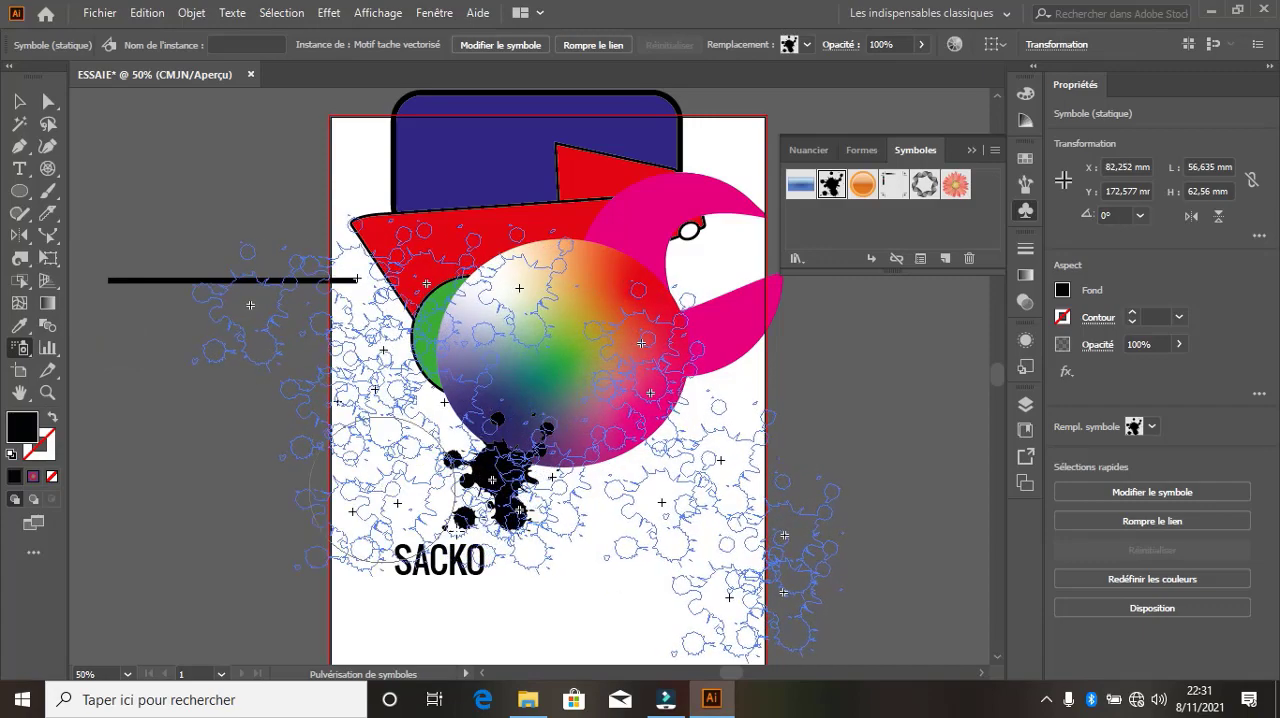
{"action": "mouse_move", "coordinate": [457, 531]}
{"action": "left_mouse_down"}
{"action": "mouse_move", "coordinate": [530, 545]}
{"action": "mouse_move", "coordinate": [500, 610]}
{"action": "mouse_move", "coordinate": [520, 560]}
{"action": "left_mouse_up"}
{"action": "mouse_move", "coordinate": [520, 520]}
{"action": "left_mouse_down"}
{"action": "mouse_move", "coordinate": [709, 382]}
{"action": "mouse_move", "coordinate": [817, 451]}
{"action": "mouse_move", "coordinate": [750, 482]}
{"action": "left_mouse_up"}
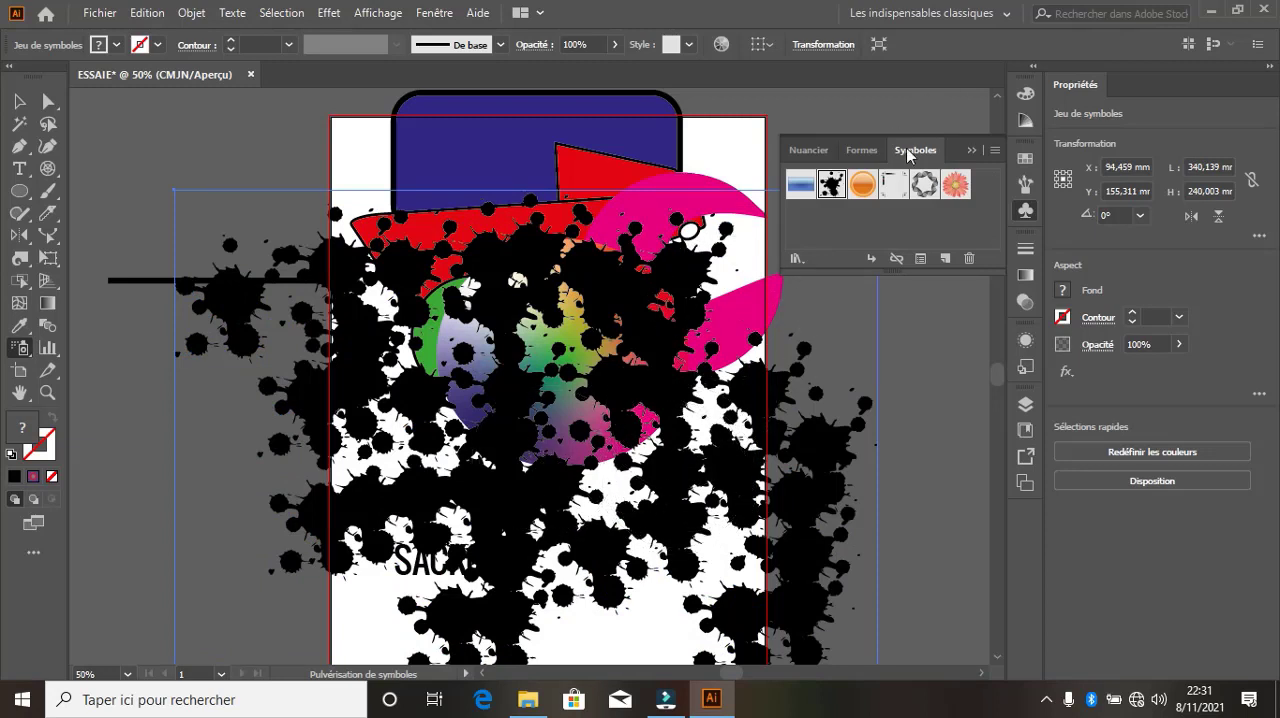
Delete the sprayed ink-splat symbol set and the text line below the gradient ellipse
{"action": "key", "text": "v"}
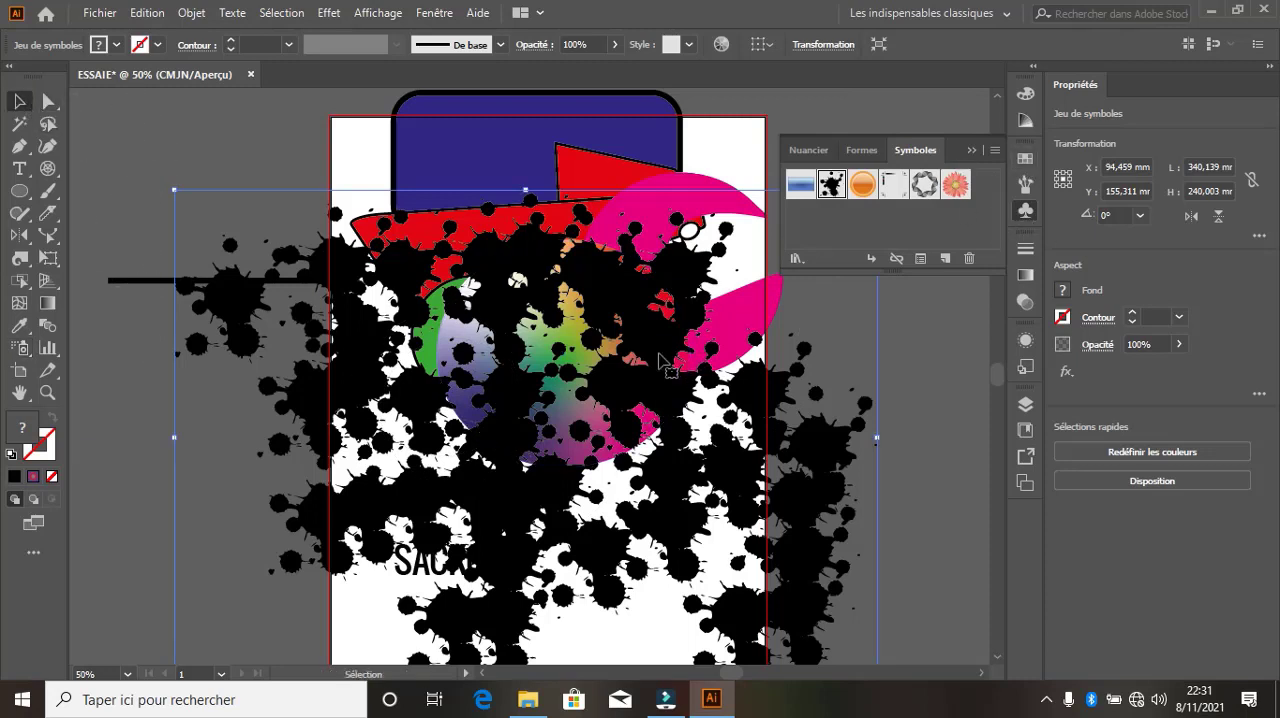
{"action": "key", "text": "Delete"}
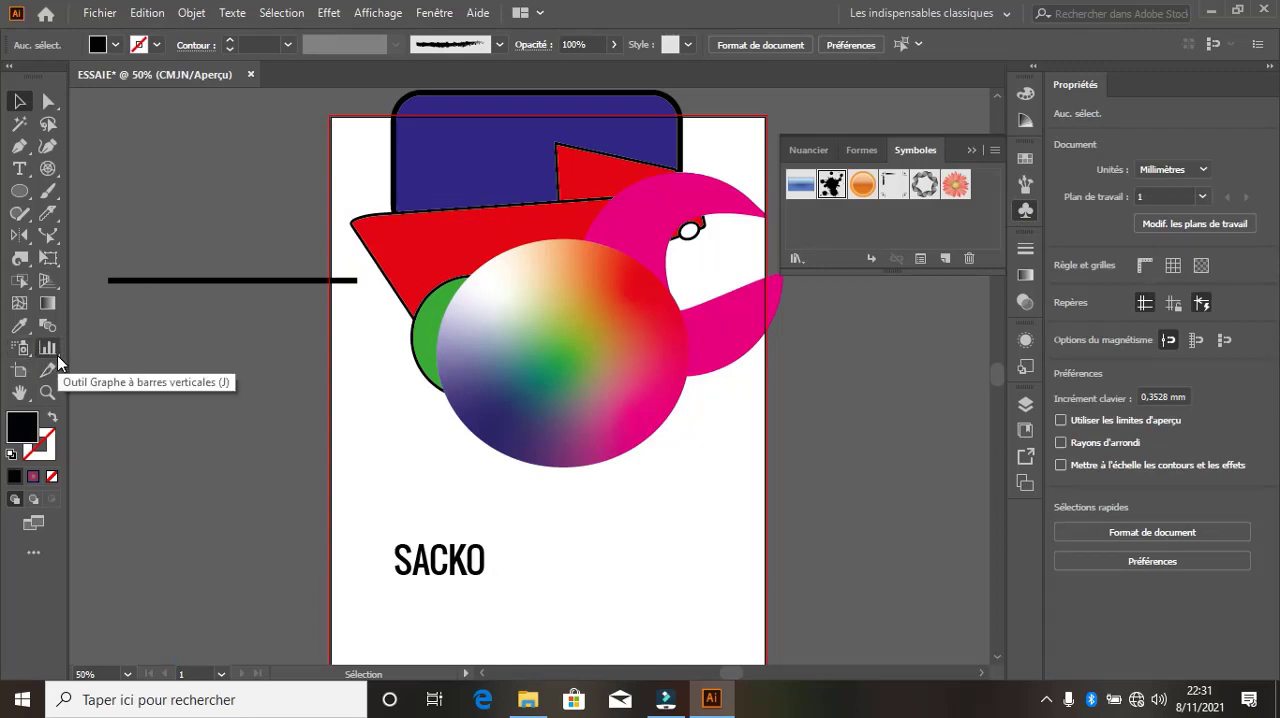
{"action": "scroll", "coordinate": [490, 520], "scroll_direction": "down", "scroll_amount": 3}
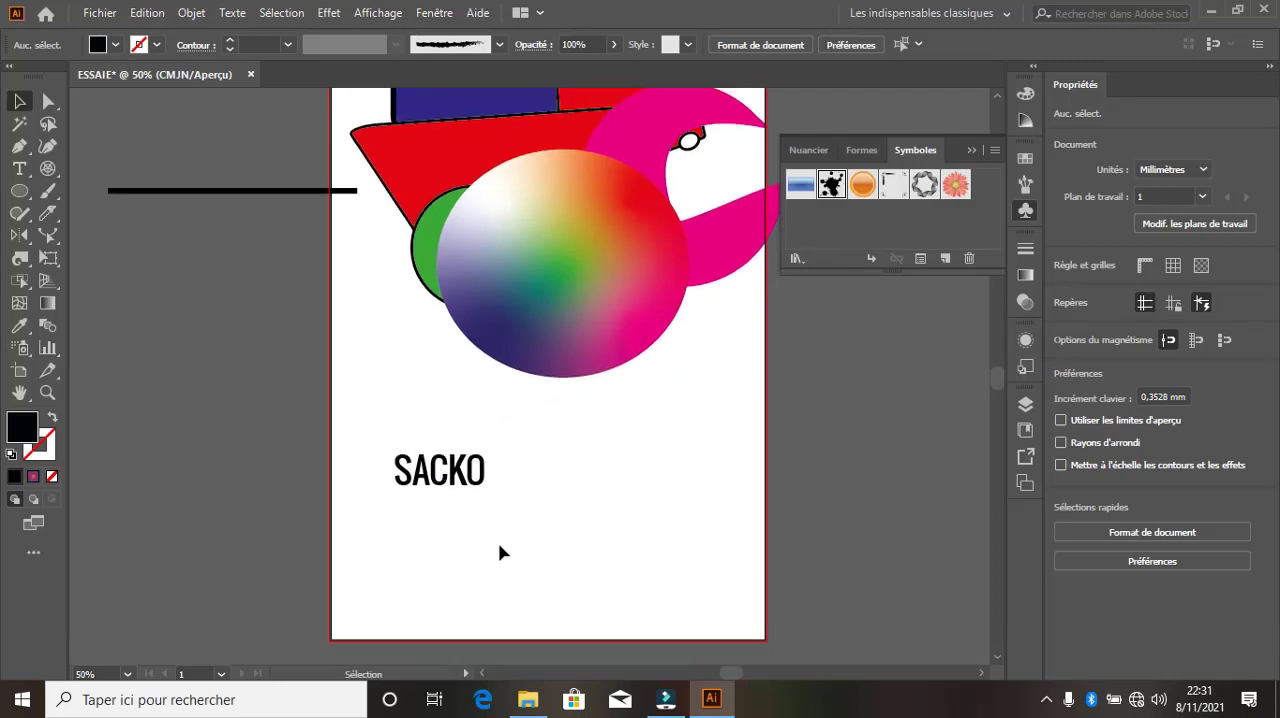
{"action": "left_click_drag", "start_coordinate": [588, 515], "coordinate": [310, 357]}
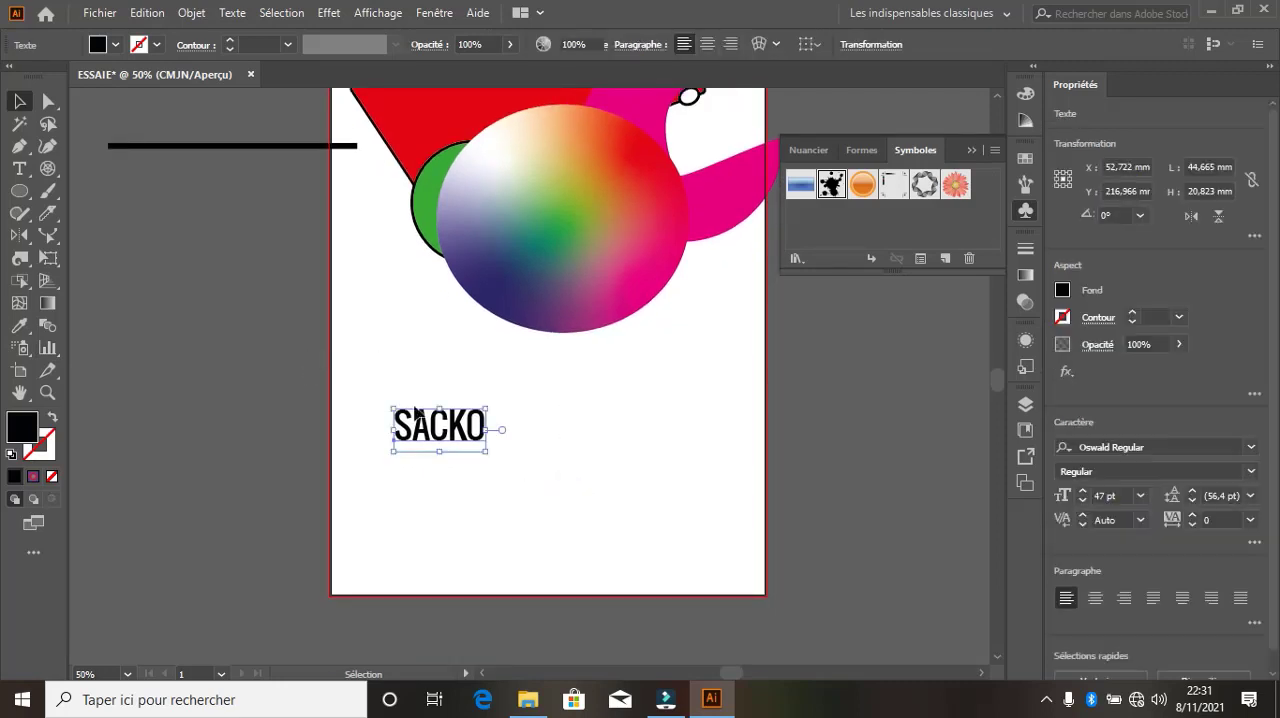
{"action": "key", "text": "Delete"}
{"action": "left_click", "coordinate": [543, 440]}
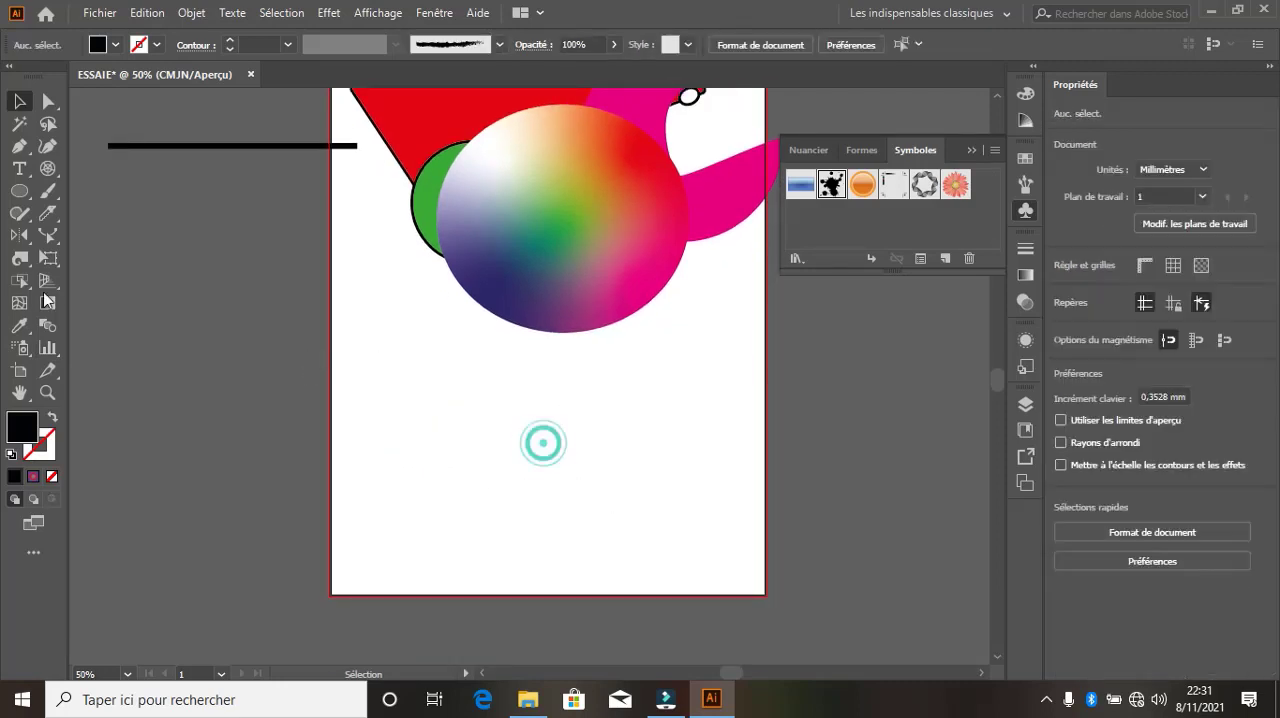
Draw a vertical bar graph (Graphe à barres verticales) across the blank area below the gradient ellipse
{"action": "left_click", "coordinate": [57, 350]}
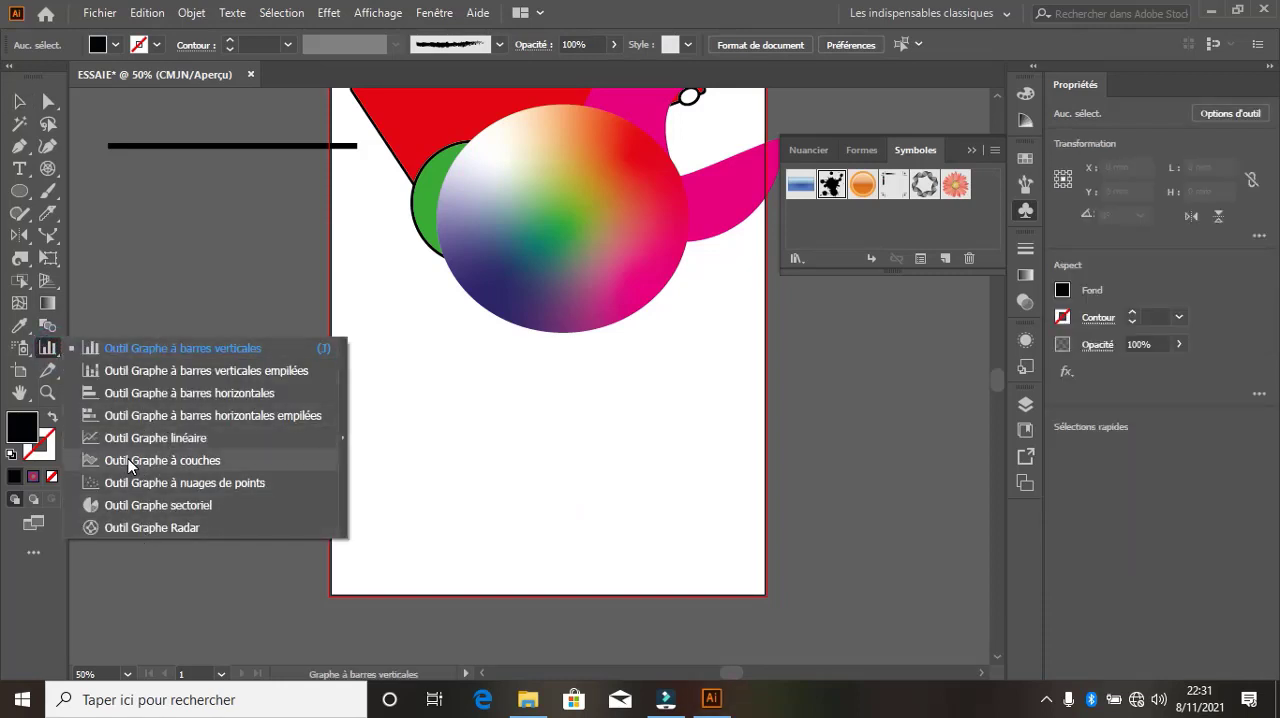
{"action": "left_click", "coordinate": [130, 348]}
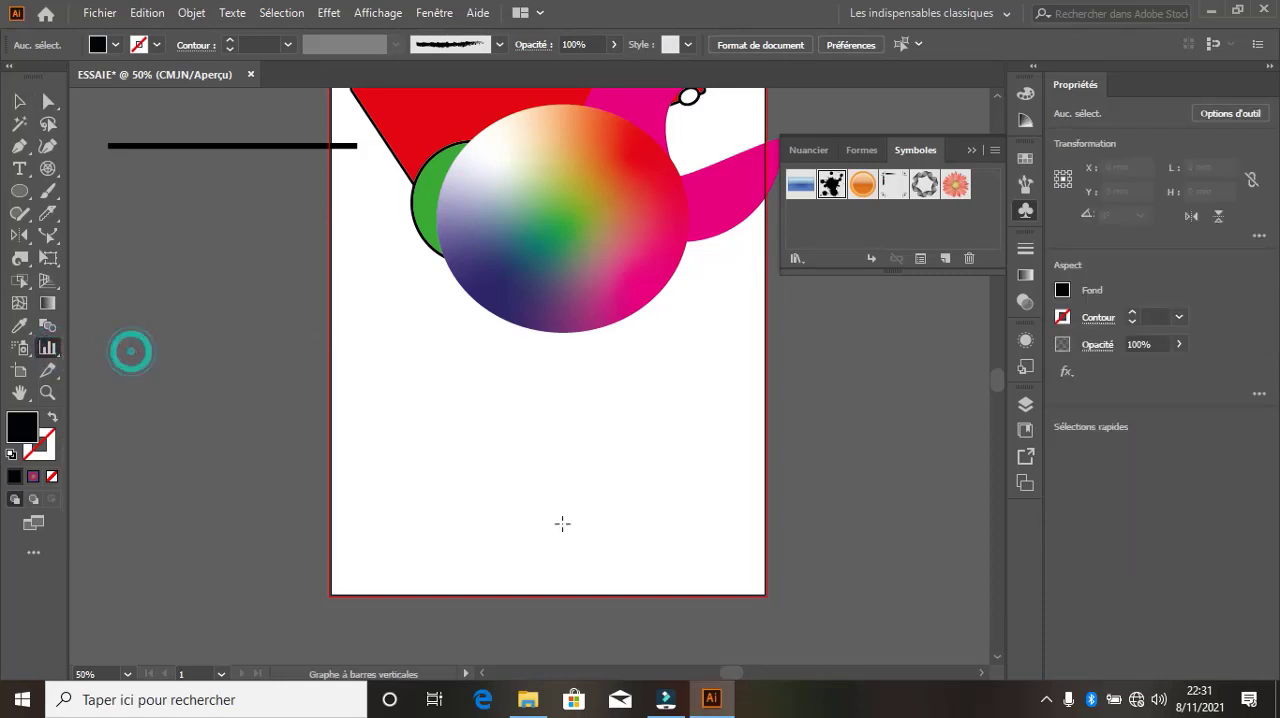
{"action": "left_click", "coordinate": [389, 372]}
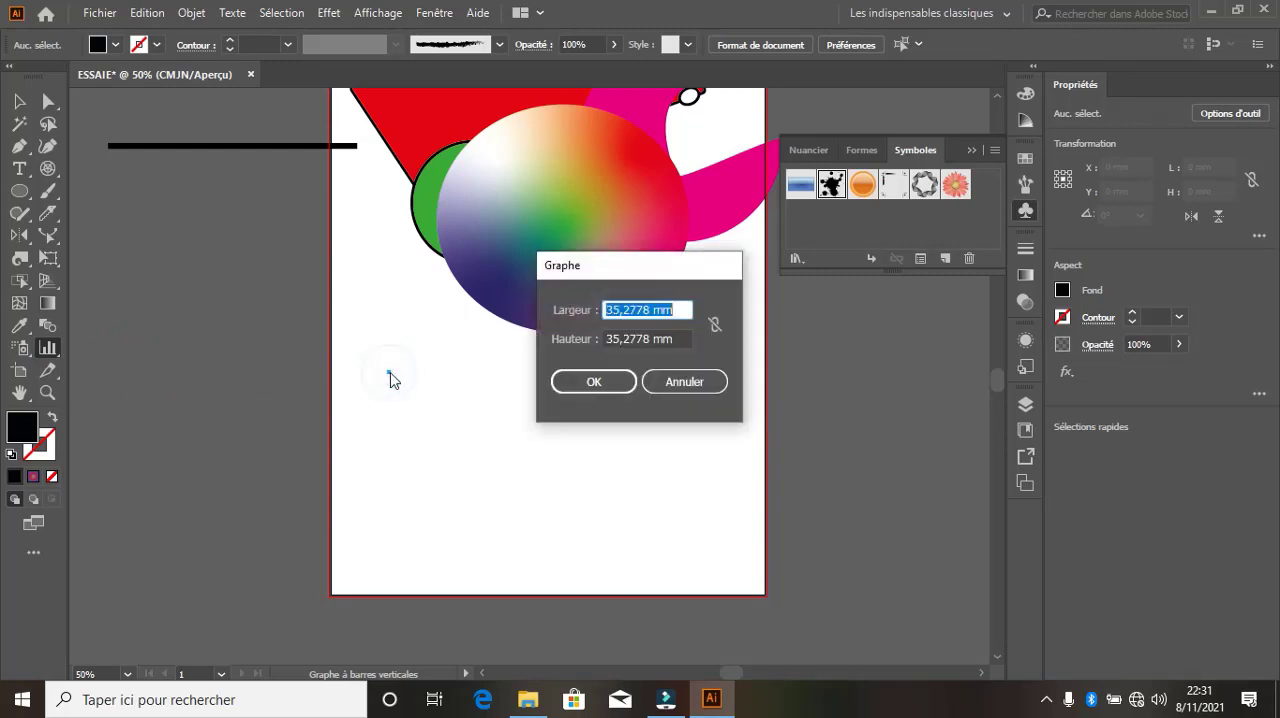
{"action": "left_click", "coordinate": [662, 384]}
{"action": "left_click_drag", "start_coordinate": [348, 362], "coordinate": [745, 577]}
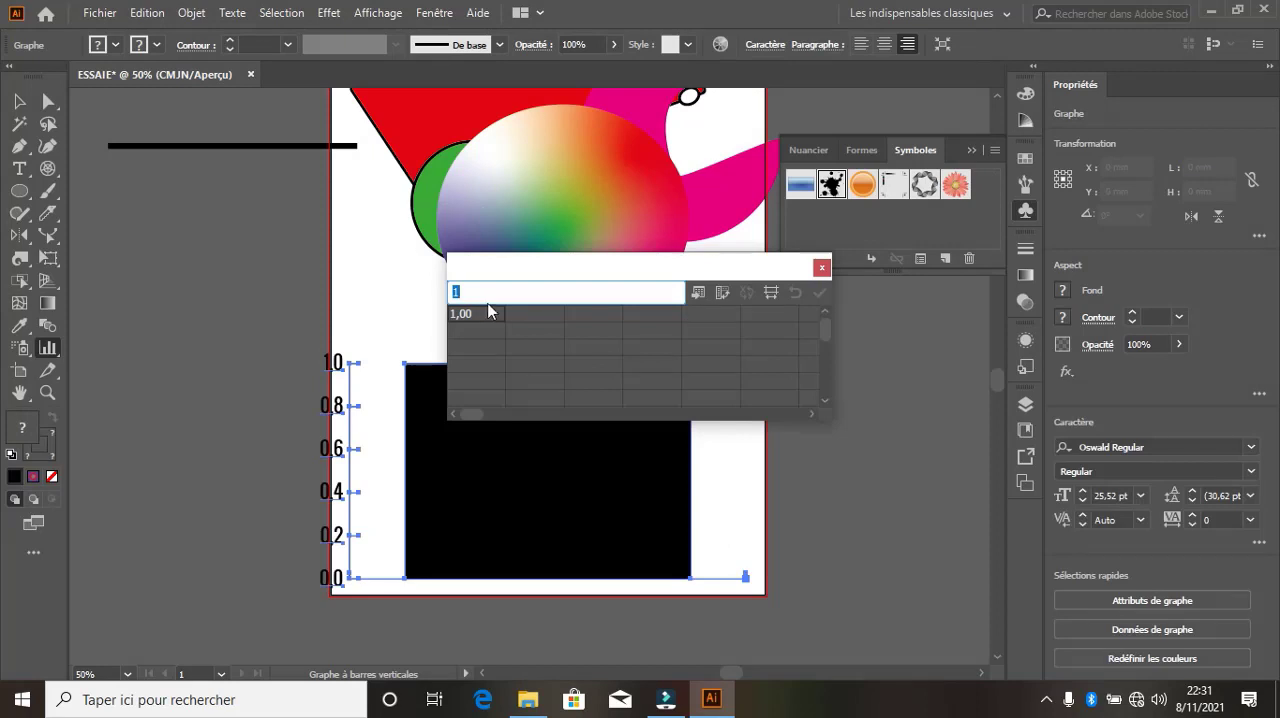
Enter 20, 40, 60 and 80 in the first row of the graph data, apply them and close the data window
{"action": "left_click", "coordinate": [479, 312]}
{"action": "type", "text": "20"}
{"action": "left_click", "coordinate": [531, 316]}
{"action": "type", "text": "40"}
{"action": "left_click", "coordinate": [585, 316]}
{"action": "left_click", "coordinate": [632, 316]}
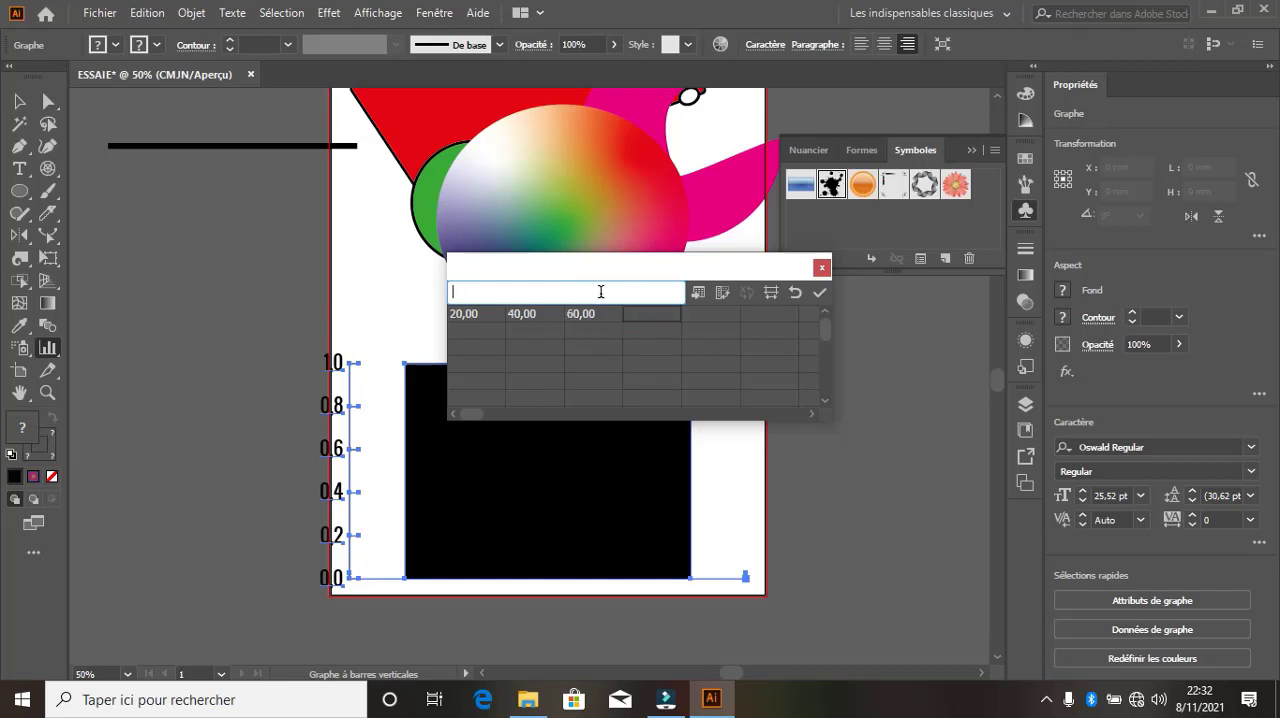
{"action": "left_click", "coordinate": [820, 294]}
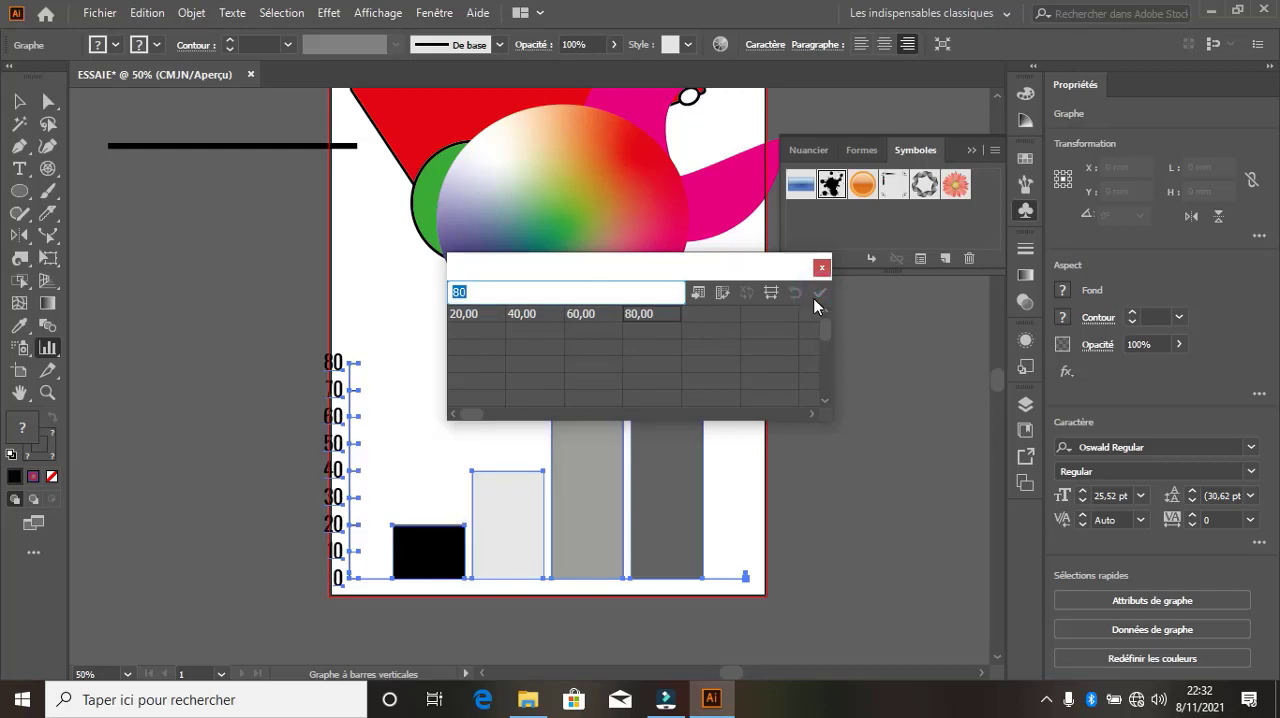
{"action": "left_click", "coordinate": [821, 267]}
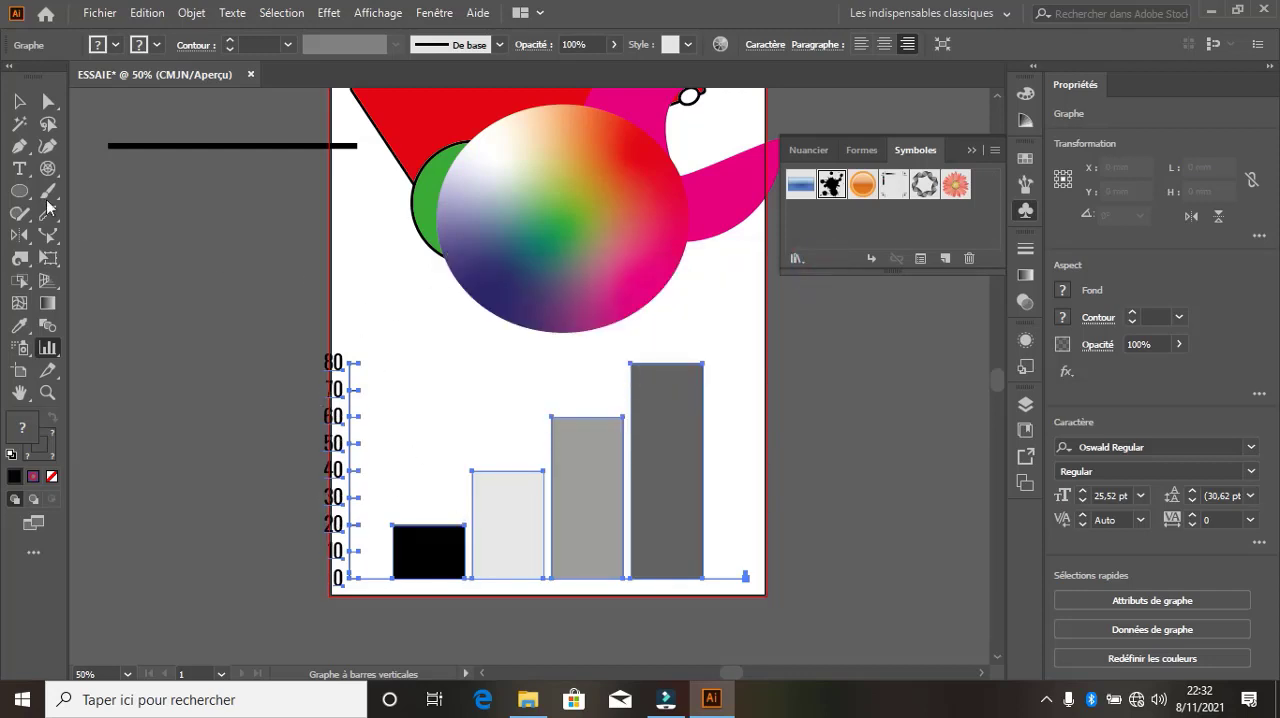
Move the bar graph slightly up and to the right on the artboard
{"action": "left_click", "coordinate": [20, 101]}
{"action": "left_click_drag", "start_coordinate": [606, 506], "coordinate": [637, 475]}
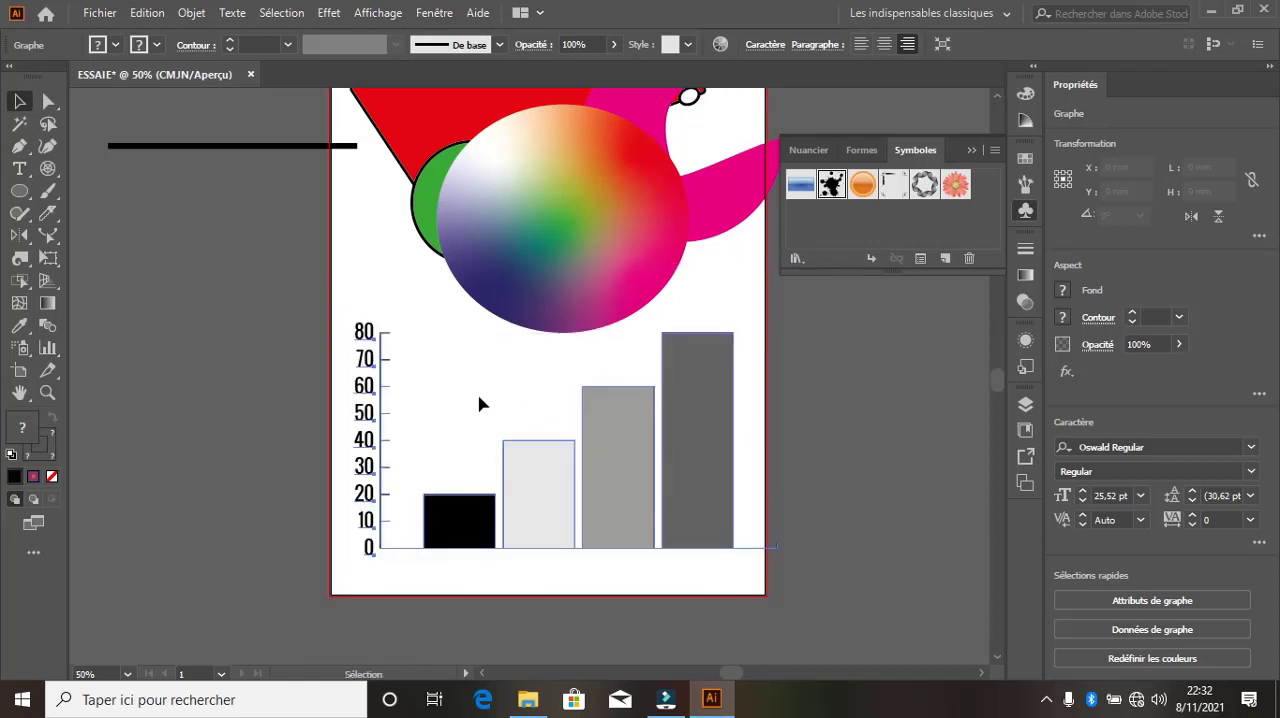
Try to select the individual bars of the graph, isolating the graph, and leave isolation mode
{"action": "left_click", "coordinate": [466, 527]}
{"action": "left_click", "coordinate": [523, 519]}
{"action": "left_click", "coordinate": [590, 500]}
{"action": "left_click", "coordinate": [637, 488]}
{"action": "double_click", "coordinate": [694, 480]}
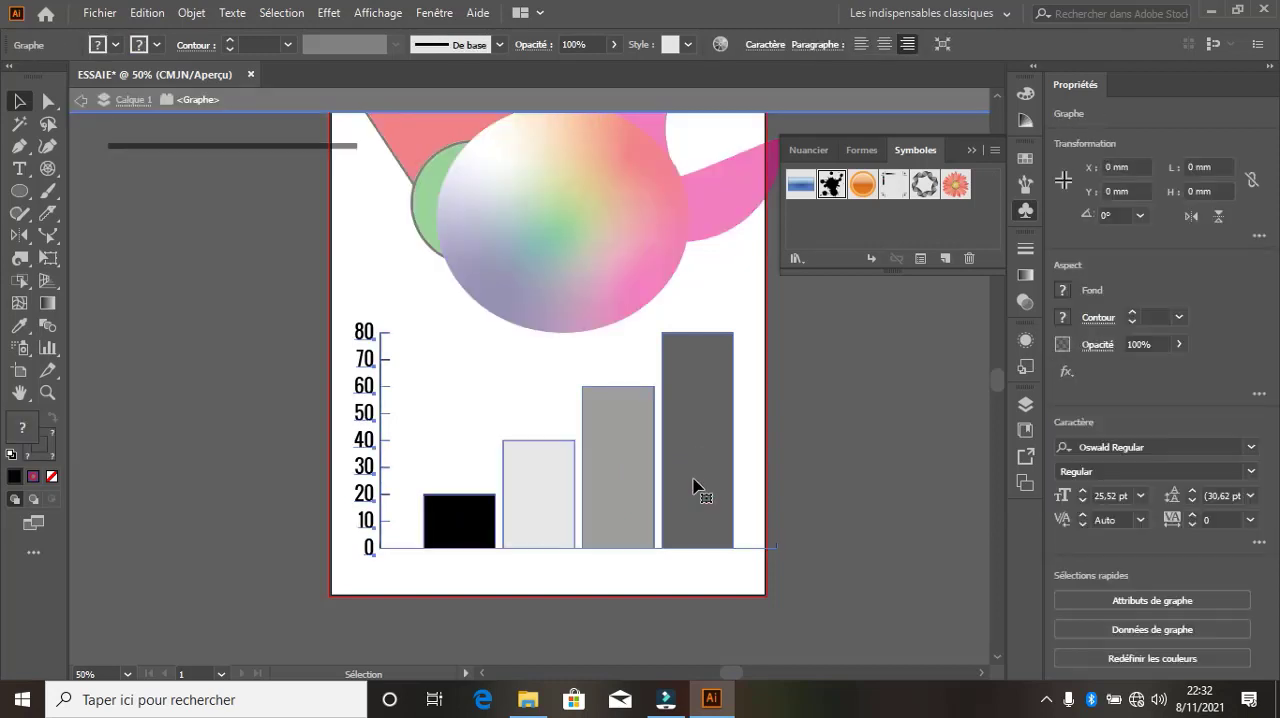
{"action": "left_click", "coordinate": [692, 480]}
{"action": "left_click", "coordinate": [489, 409]}
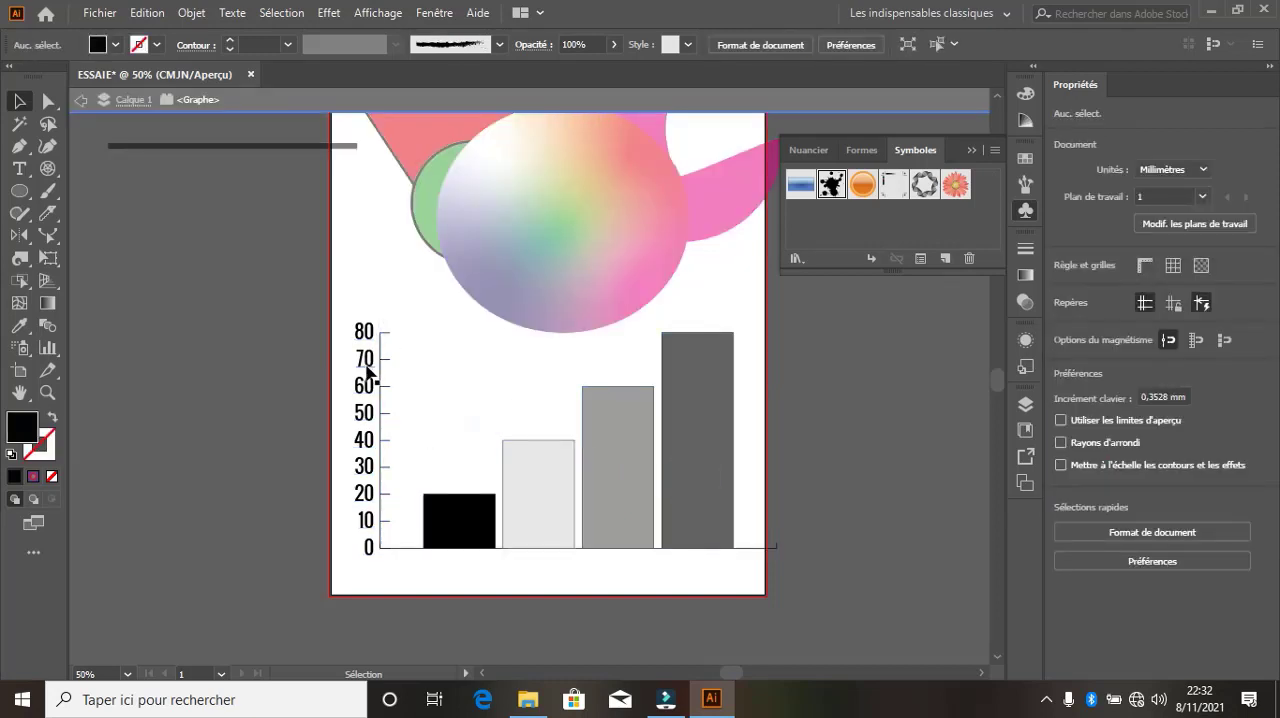
{"action": "double_click", "coordinate": [530, 603]}
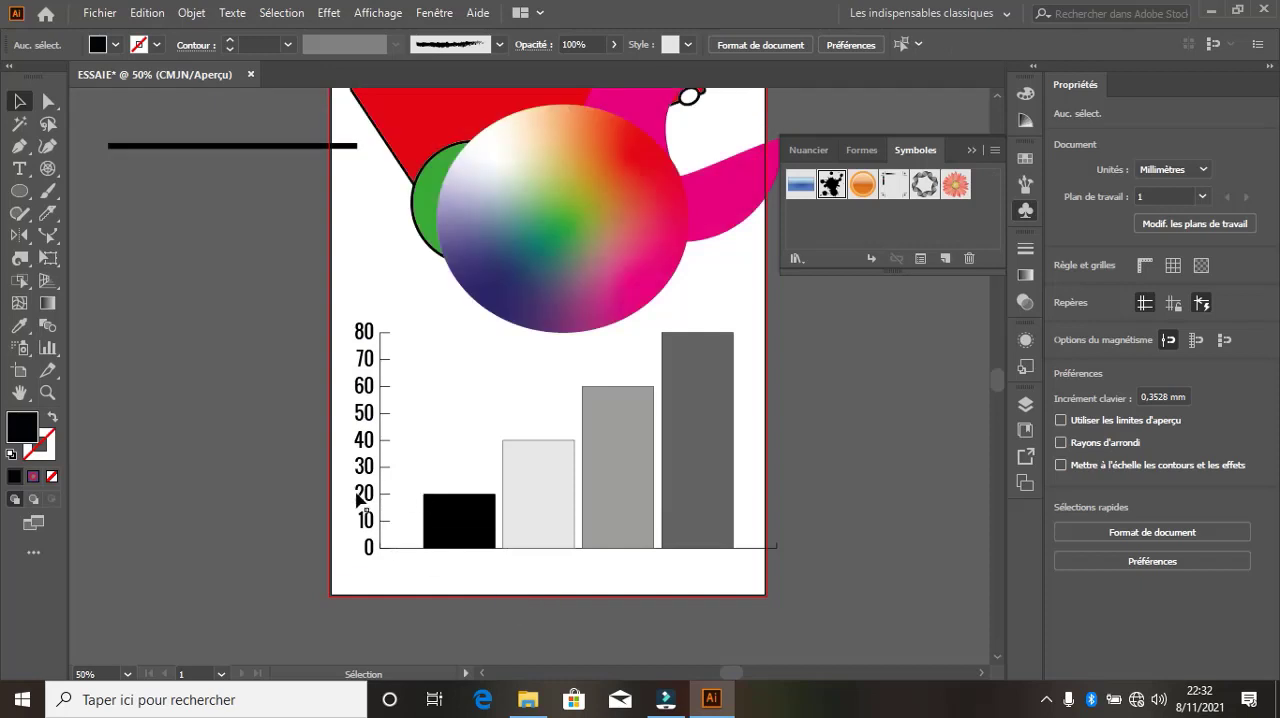
Move the bar graph up and left so it overlaps the black line beside the artboard
{"action": "left_click", "coordinate": [48, 349]}
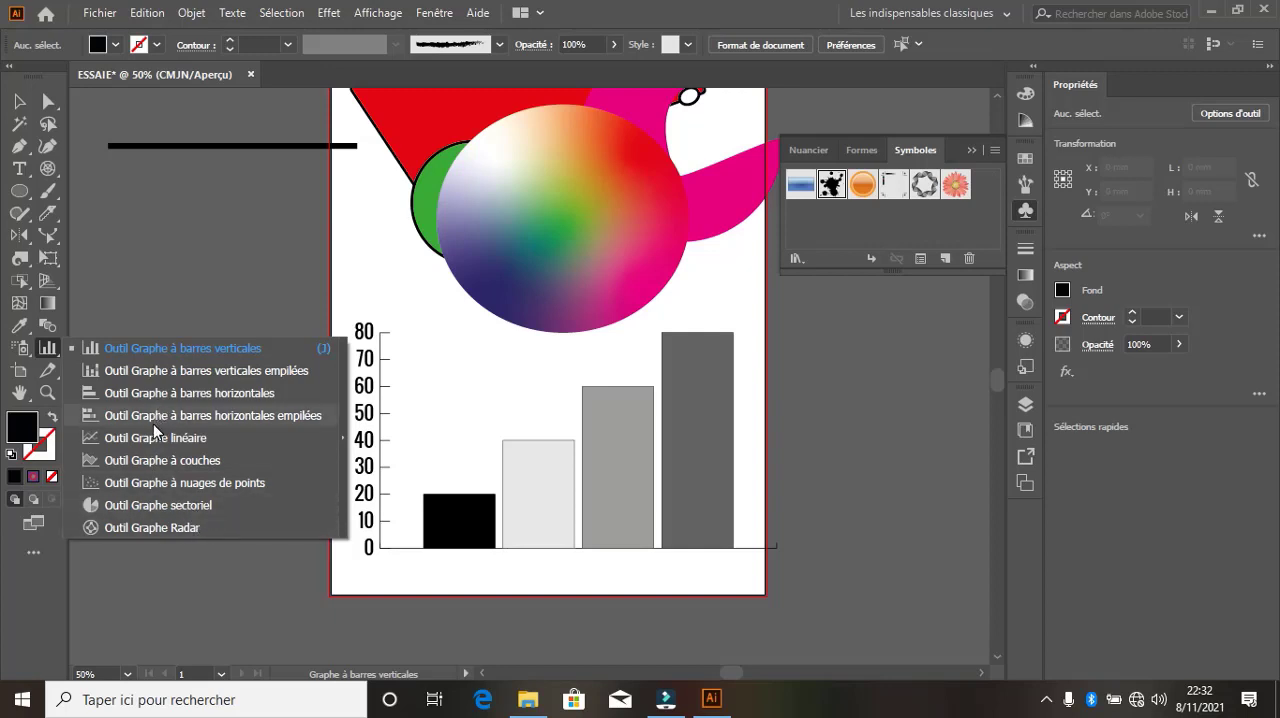
{"action": "left_click", "coordinate": [19, 103]}
{"action": "left_click_drag", "start_coordinate": [630, 460], "coordinate": [370, 194]}
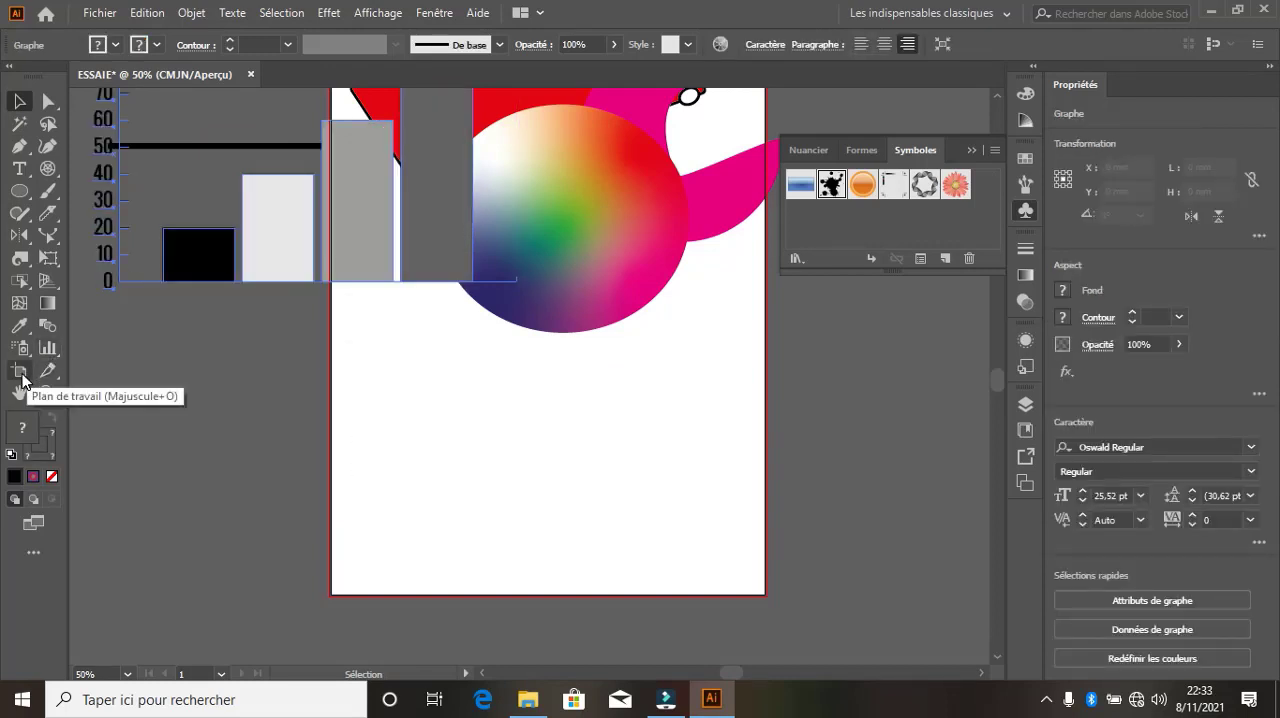
Switch the A4 artboard to landscape orientation with the Artboard tool, keeping the A4 preset
{"action": "scroll", "coordinate": [346, 484], "scroll_direction": "up", "scroll_amount": 3}
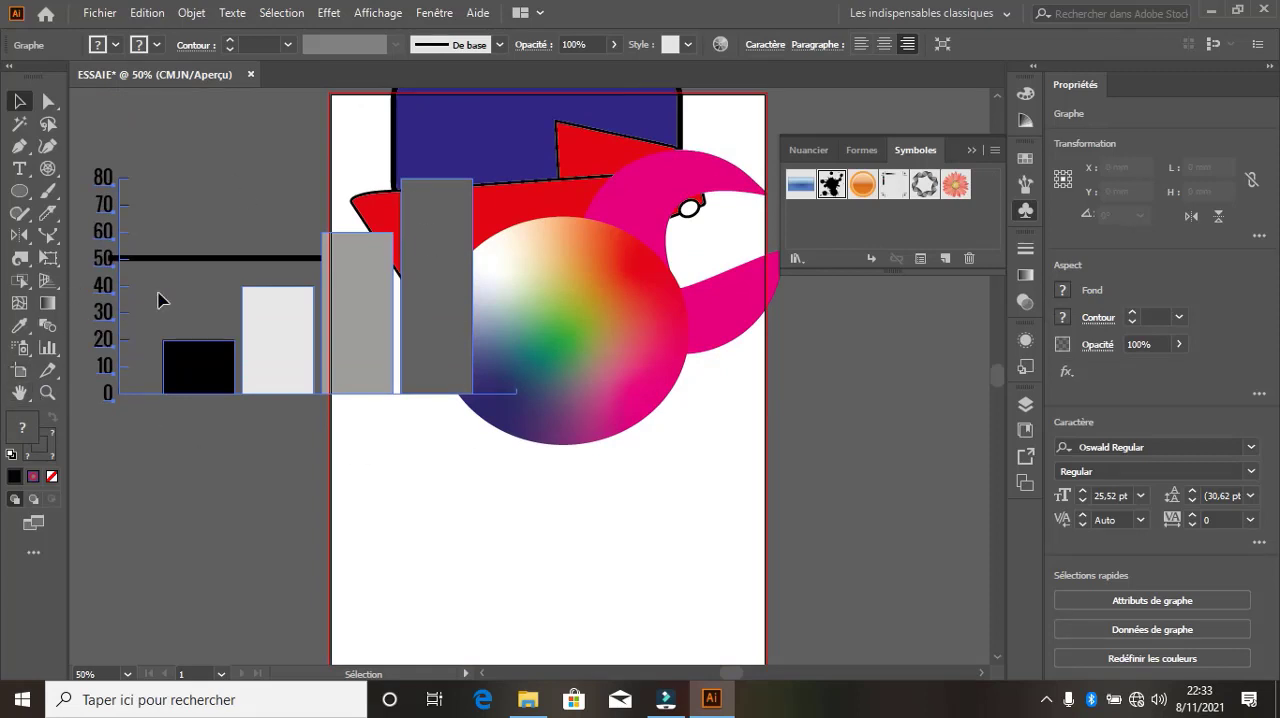
{"action": "left_click", "coordinate": [24, 377]}
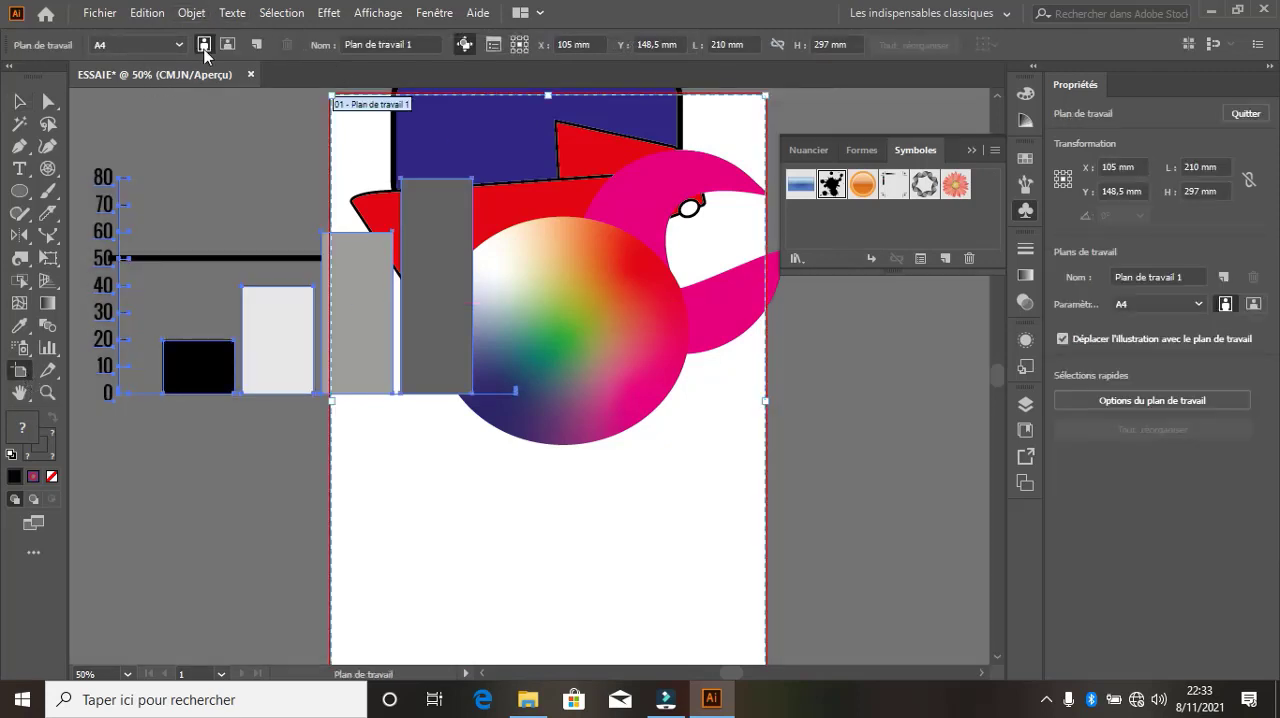
{"action": "left_click", "coordinate": [180, 46]}
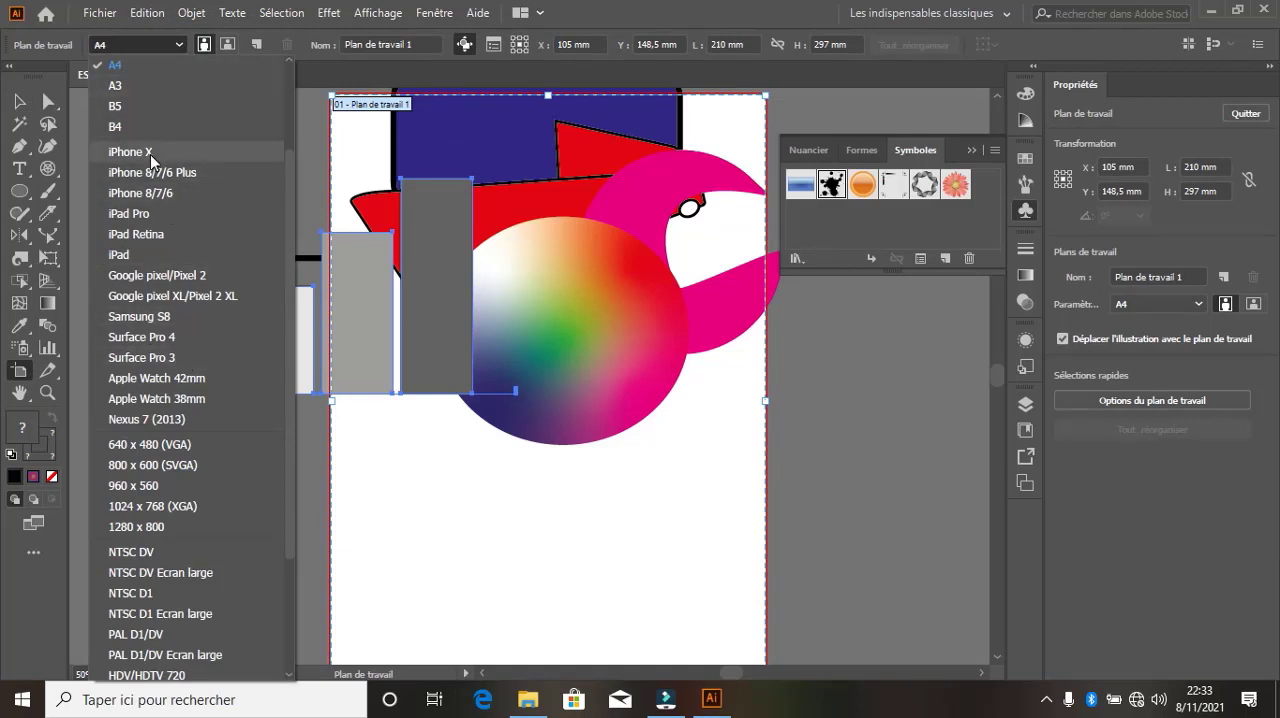
{"action": "scroll", "coordinate": [223, 567], "scroll_direction": "down", "scroll_amount": 3}
{"action": "scroll", "coordinate": [208, 485], "scroll_direction": "up", "scroll_amount": 5}
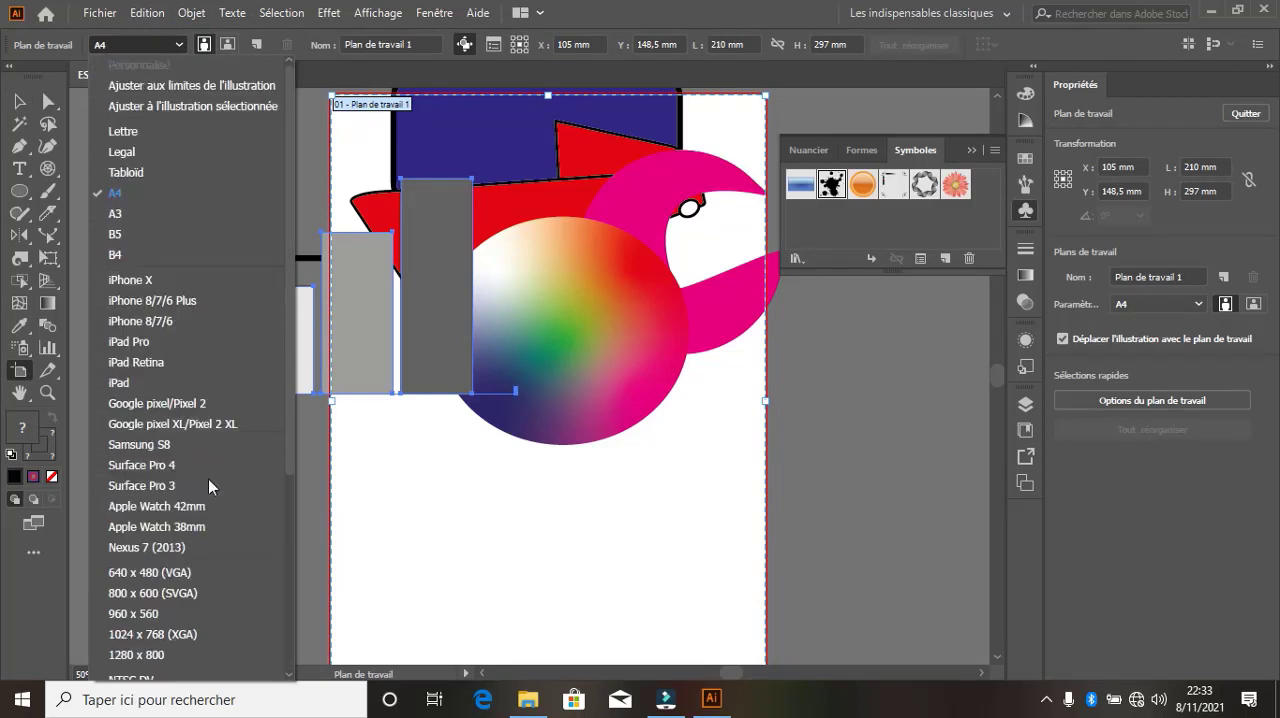
{"action": "left_click", "coordinate": [205, 44]}
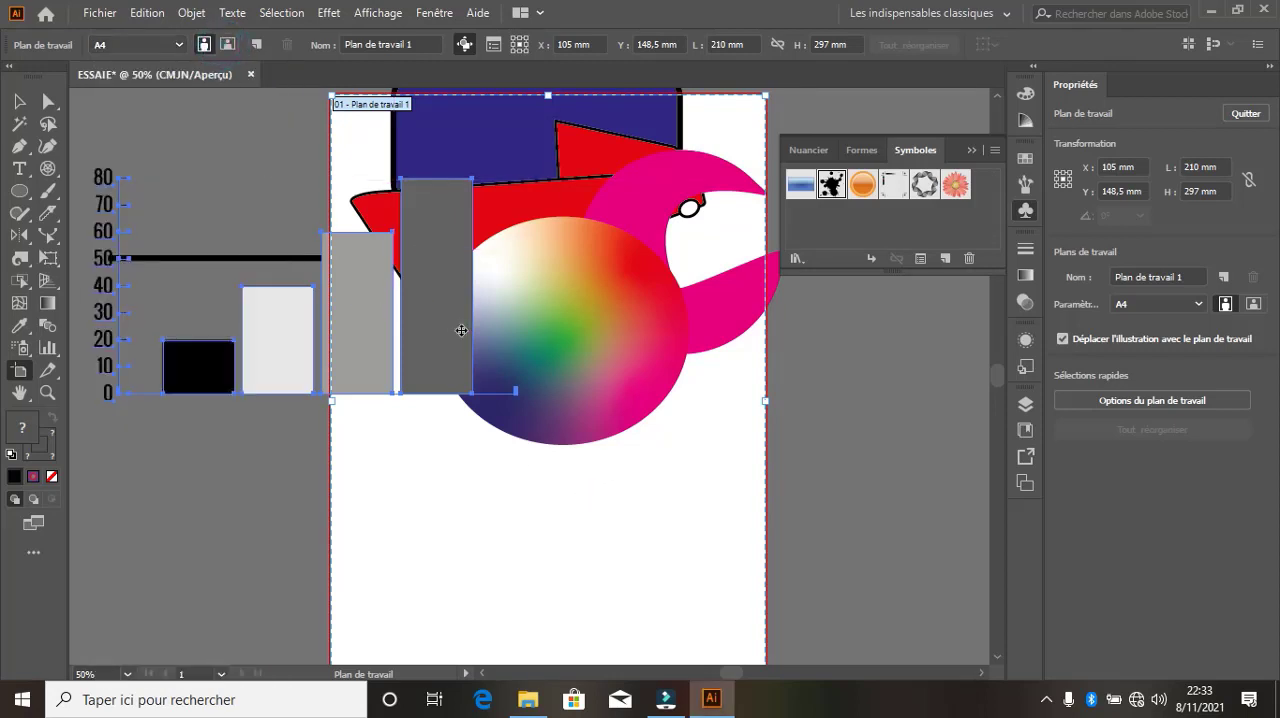
{"action": "left_click", "coordinate": [227, 44]}
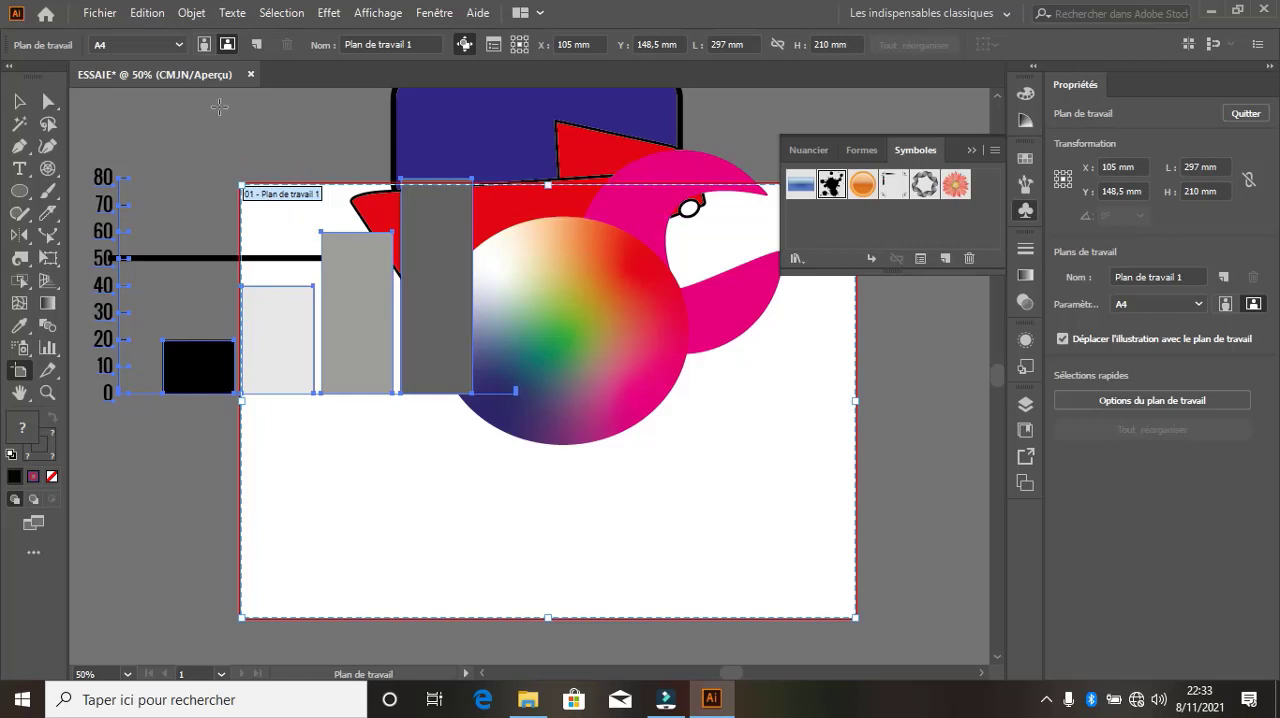
Add a second A4 landscape artboard beside the first one and delete it again
{"action": "left_click", "coordinate": [258, 47]}
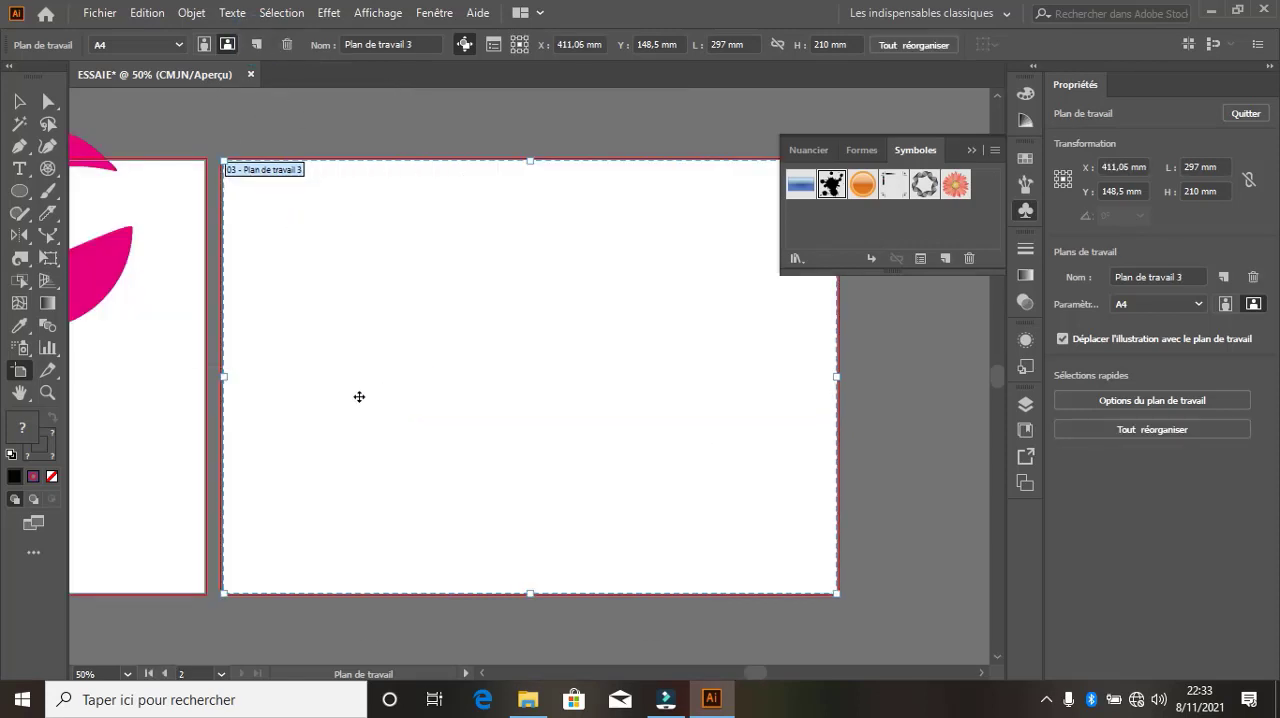
{"action": "scroll", "coordinate": [370, 410], "scroll_direction": "down", "scroll_amount": 3}
{"action": "scroll", "coordinate": [378, 417], "scroll_direction": "down", "scroll_amount": 2}
{"action": "scroll", "coordinate": [214, 366], "scroll_direction": "up", "scroll_amount": 5}
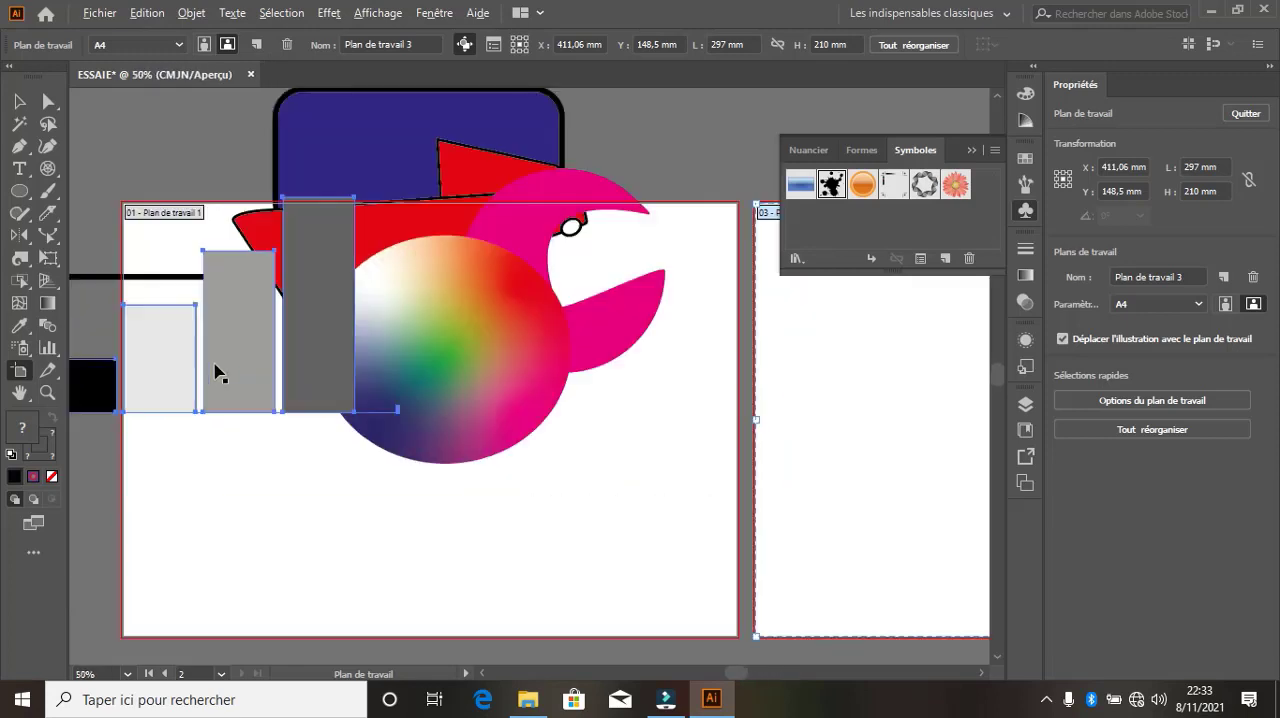
{"action": "scroll", "coordinate": [214, 366], "scroll_direction": "down", "scroll_amount": 1}
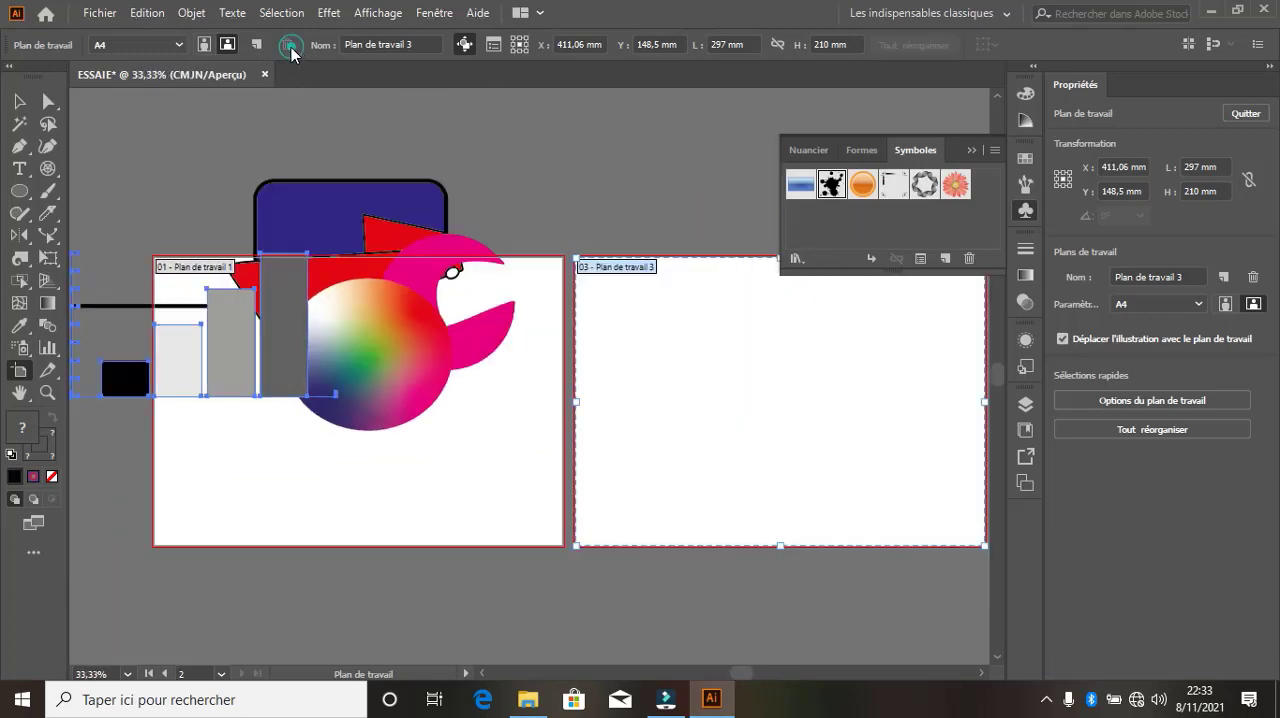
{"action": "left_click", "coordinate": [287, 45]}
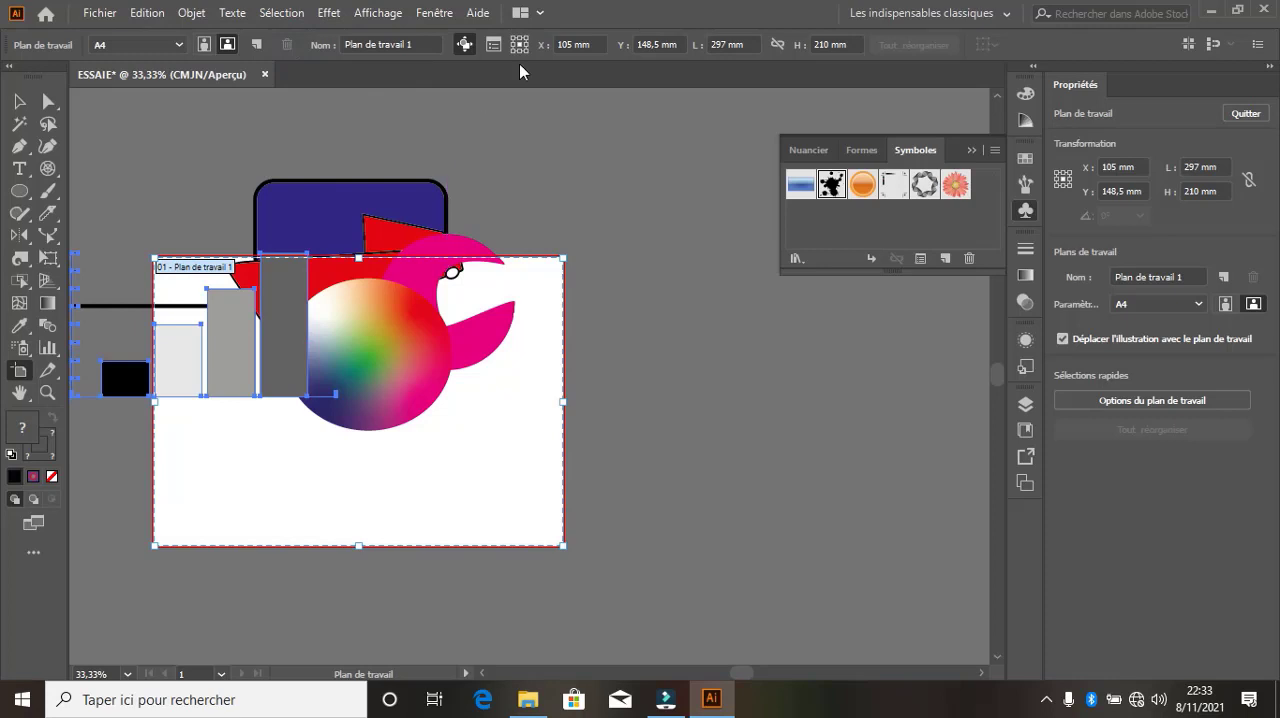
Add three new A4 landscape artboards in a row to the right of the first artboard
{"action": "left_click", "coordinate": [228, 44]}
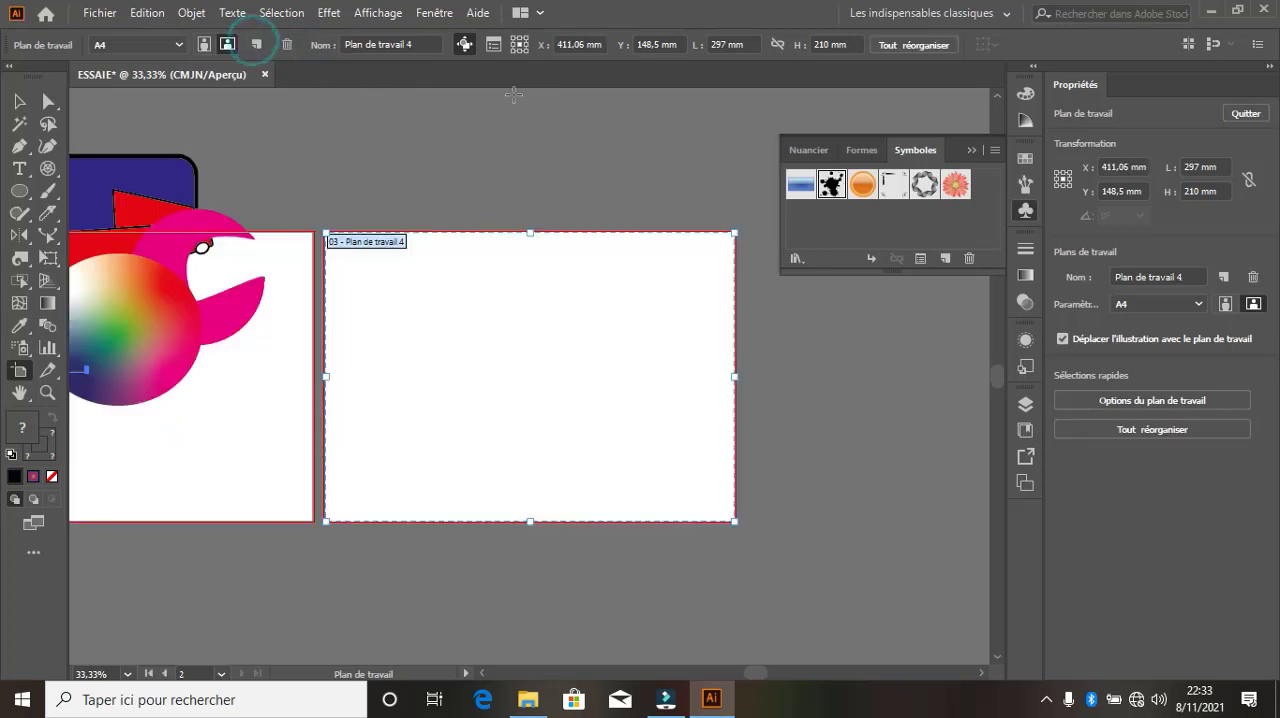
{"action": "left_click", "coordinate": [256, 44]}
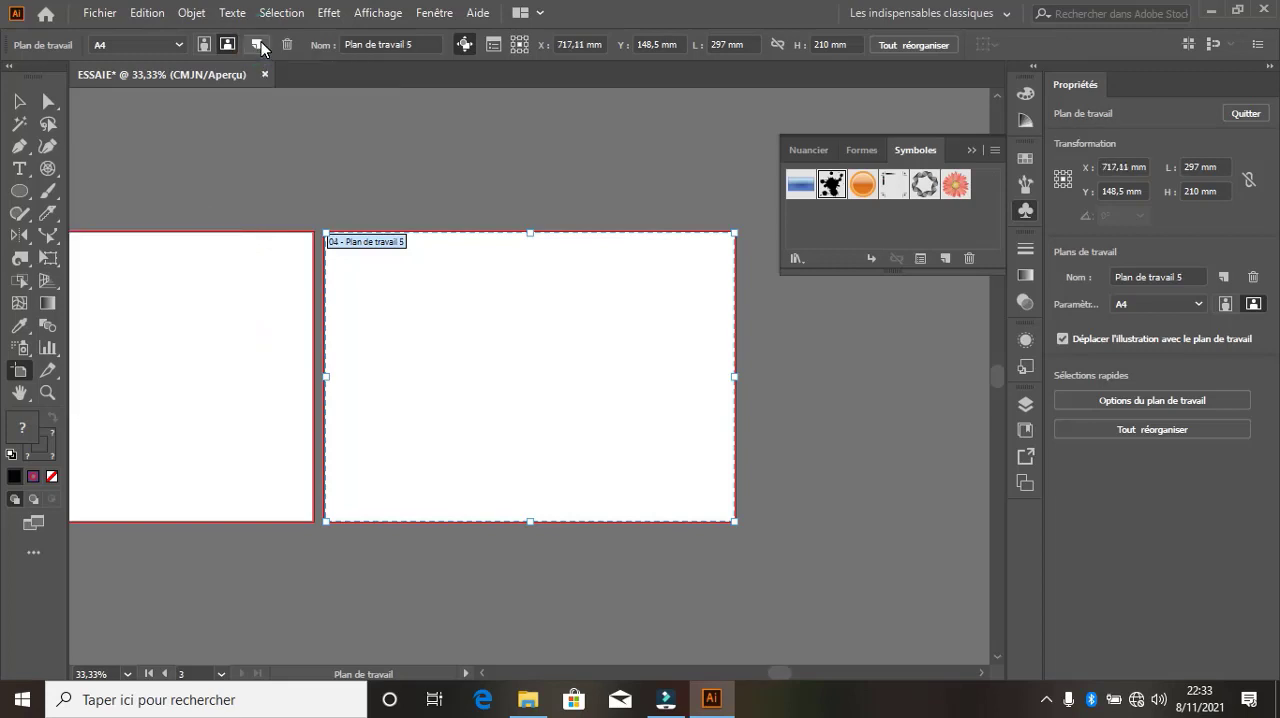
{"action": "left_click", "coordinate": [257, 44]}
{"action": "scroll", "coordinate": [525, 365], "scroll_direction": "down", "scroll_amount": 4}
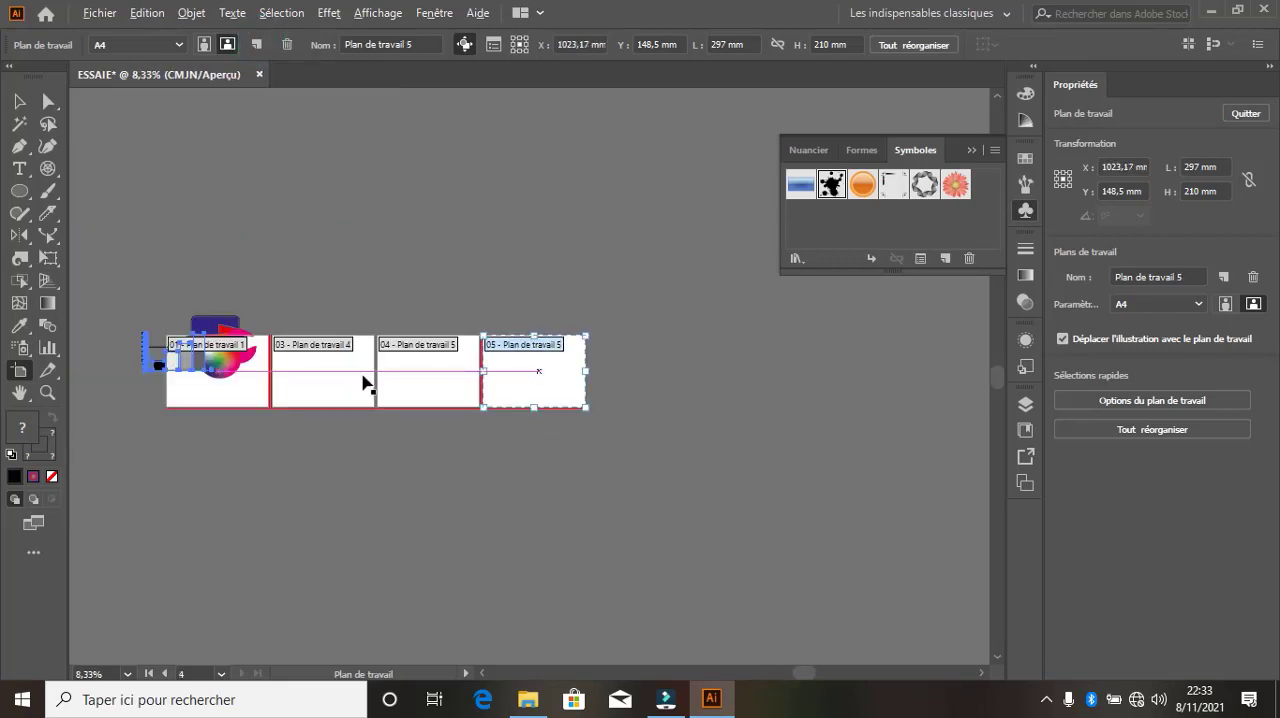
Rearrange all four artboards into a two-column grid with 7,06 mm spacing, moving the artwork with them
{"action": "scroll", "coordinate": [230, 410], "scroll_direction": "up", "scroll_amount": 1}
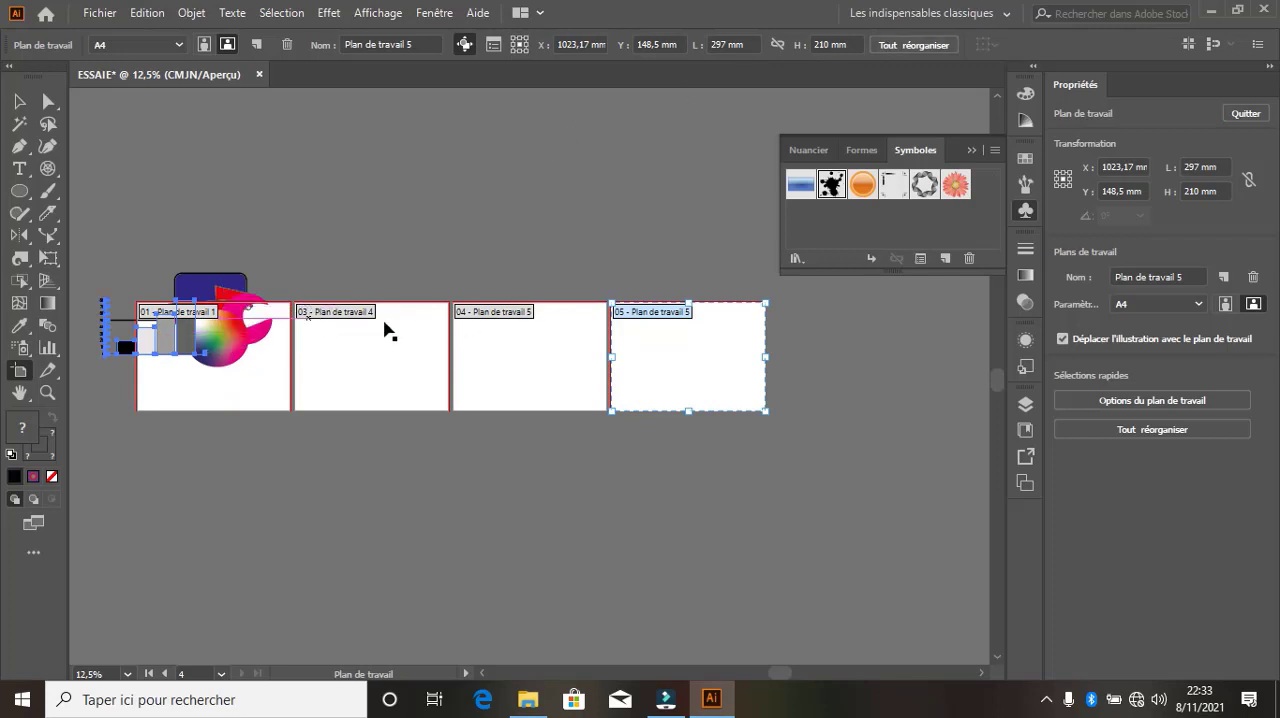
{"action": "left_click", "coordinate": [928, 46]}
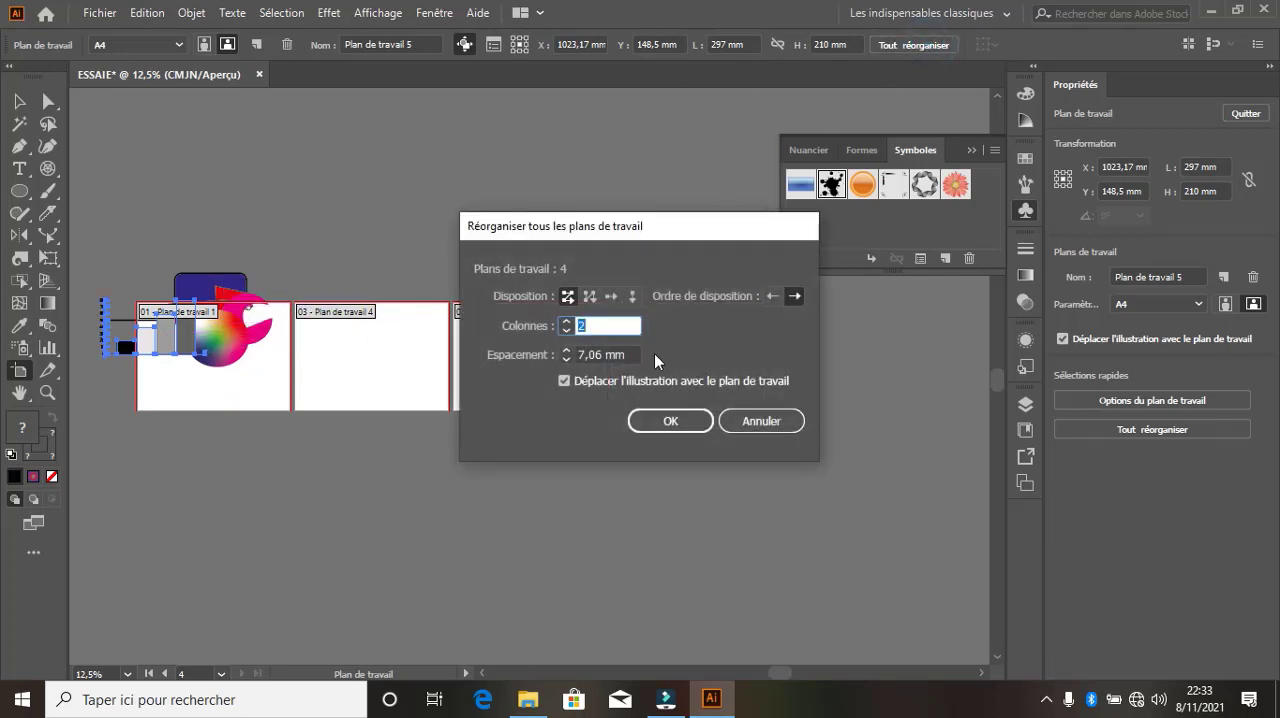
{"action": "left_click", "coordinate": [670, 421]}
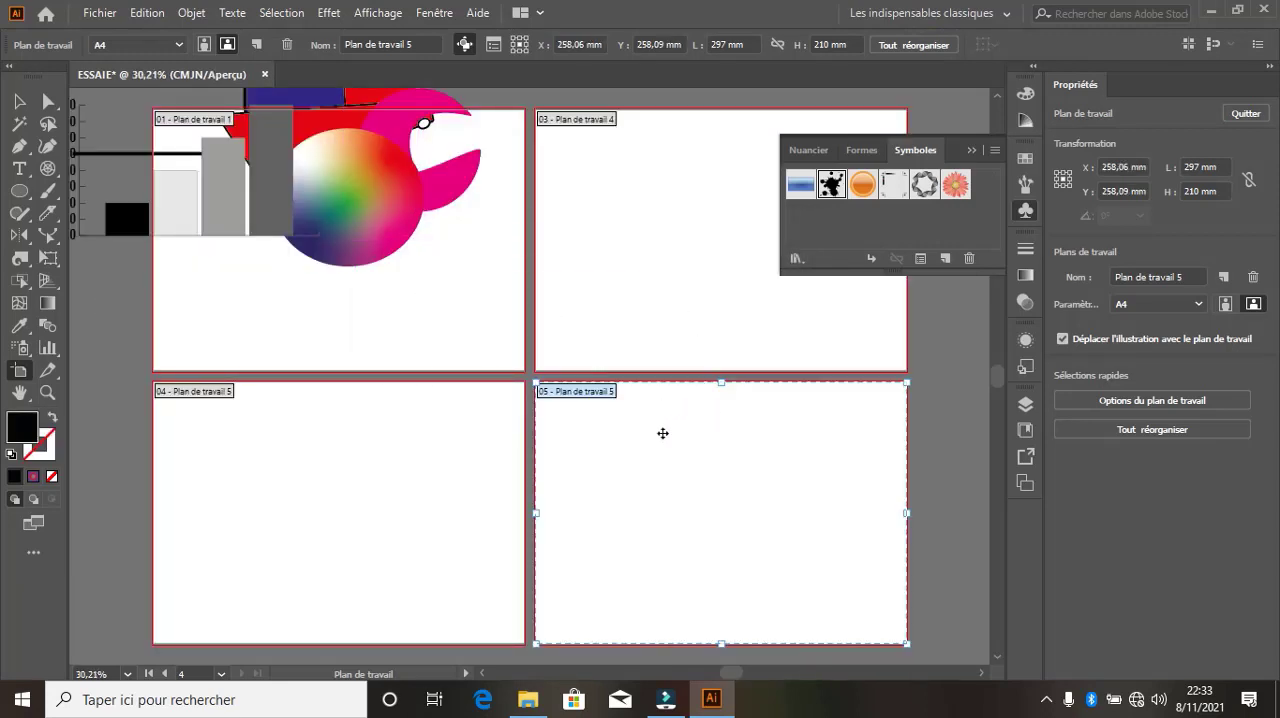
Rearrange all the artboards into a single column, keeping the 7,06 mm spacing
{"action": "left_click", "coordinate": [926, 46]}
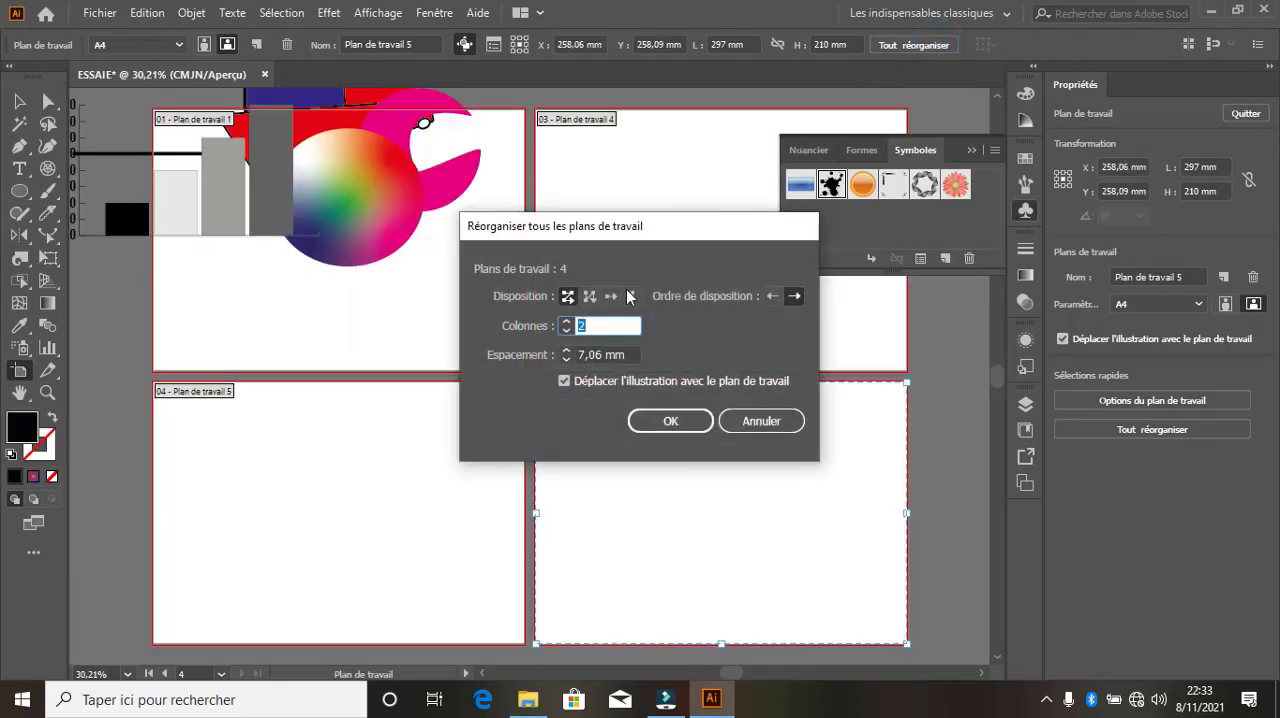
{"action": "left_click", "coordinate": [566, 324]}
{"action": "left_click", "coordinate": [565, 330]}
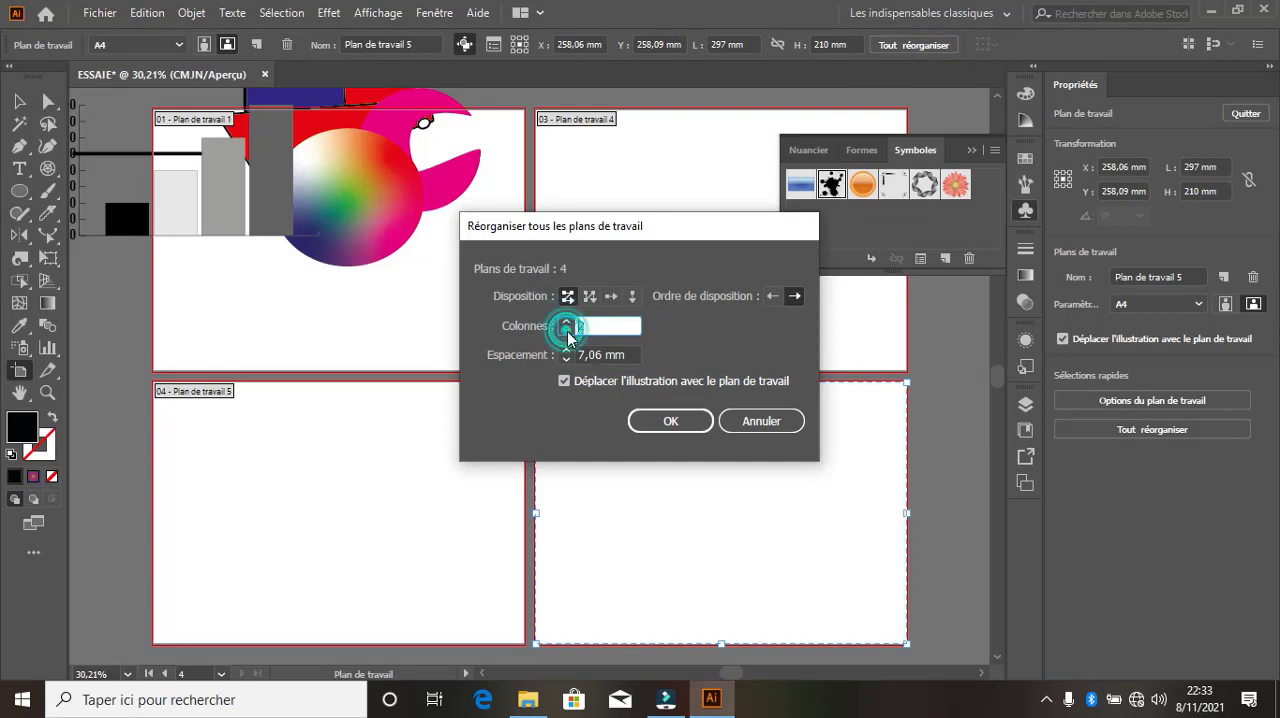
{"action": "left_click", "coordinate": [566, 330]}
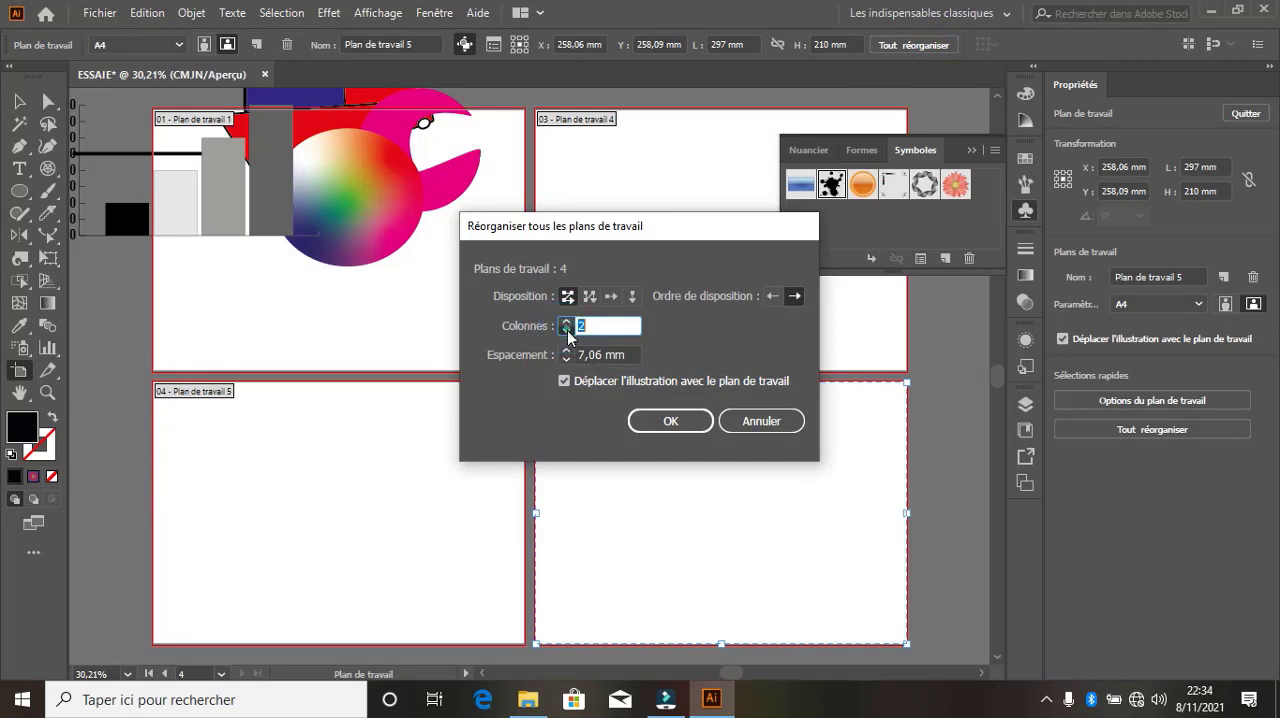
{"action": "left_click", "coordinate": [670, 421]}
{"action": "scroll", "coordinate": [509, 300], "scroll_direction": "up", "scroll_amount": 4}
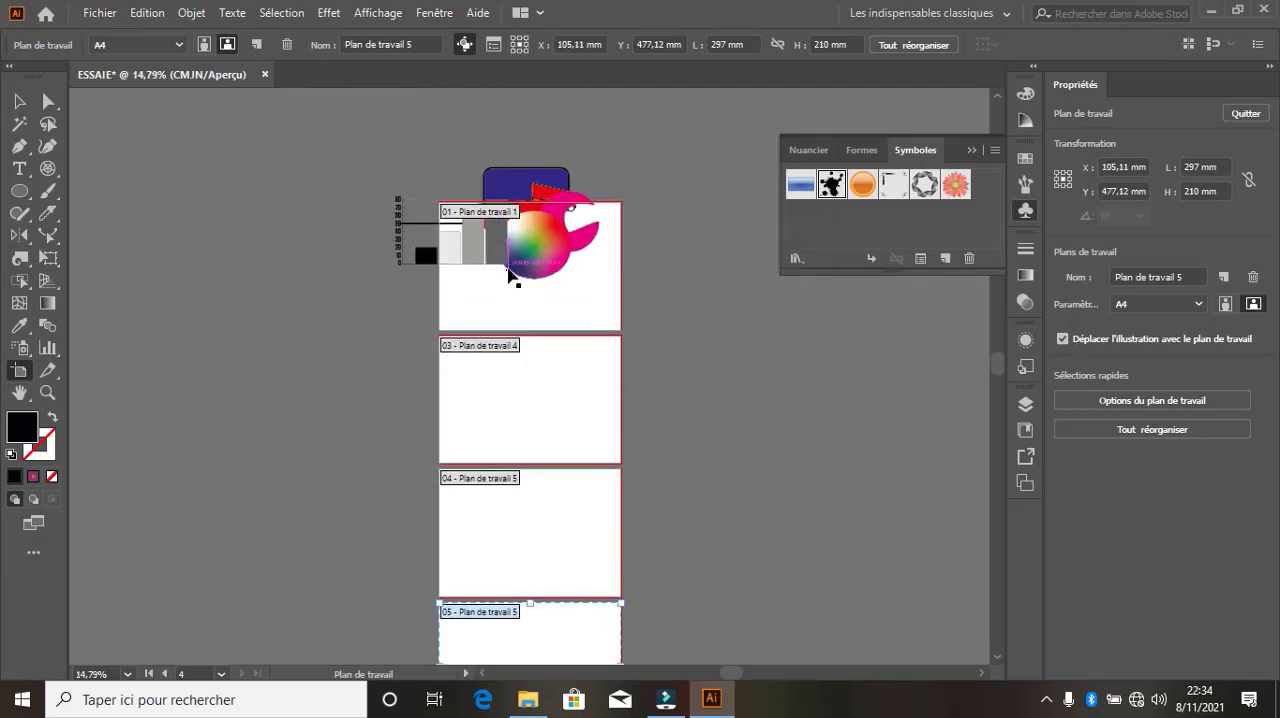
{"action": "scroll", "coordinate": [524, 290], "scroll_direction": "down", "scroll_amount": 3}
{"action": "scroll", "coordinate": [528, 300], "scroll_direction": "up", "scroll_amount": 5}
{"action": "scroll", "coordinate": [524, 294], "scroll_direction": "down", "scroll_amount": 3}
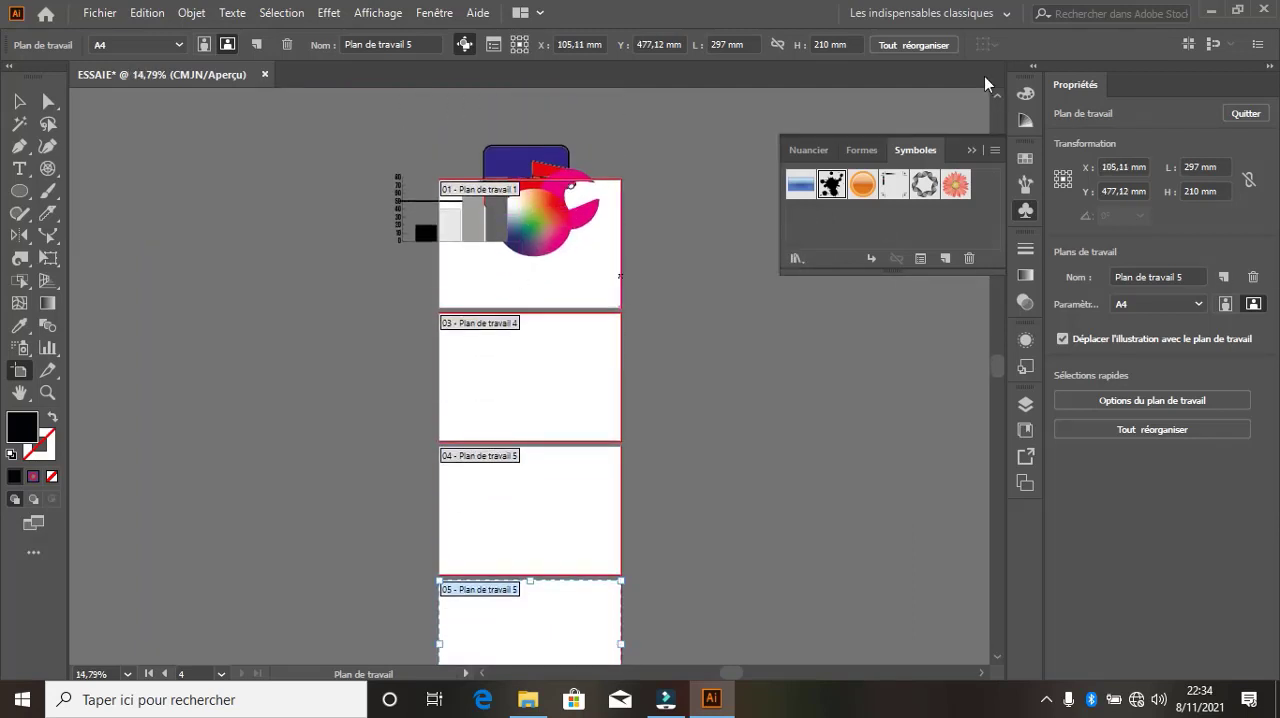
Rearrange all the artboards back into two columns, keeping the 7,06 mm spacing
{"action": "left_click", "coordinate": [912, 47]}
{"action": "left_click", "coordinate": [567, 320]}
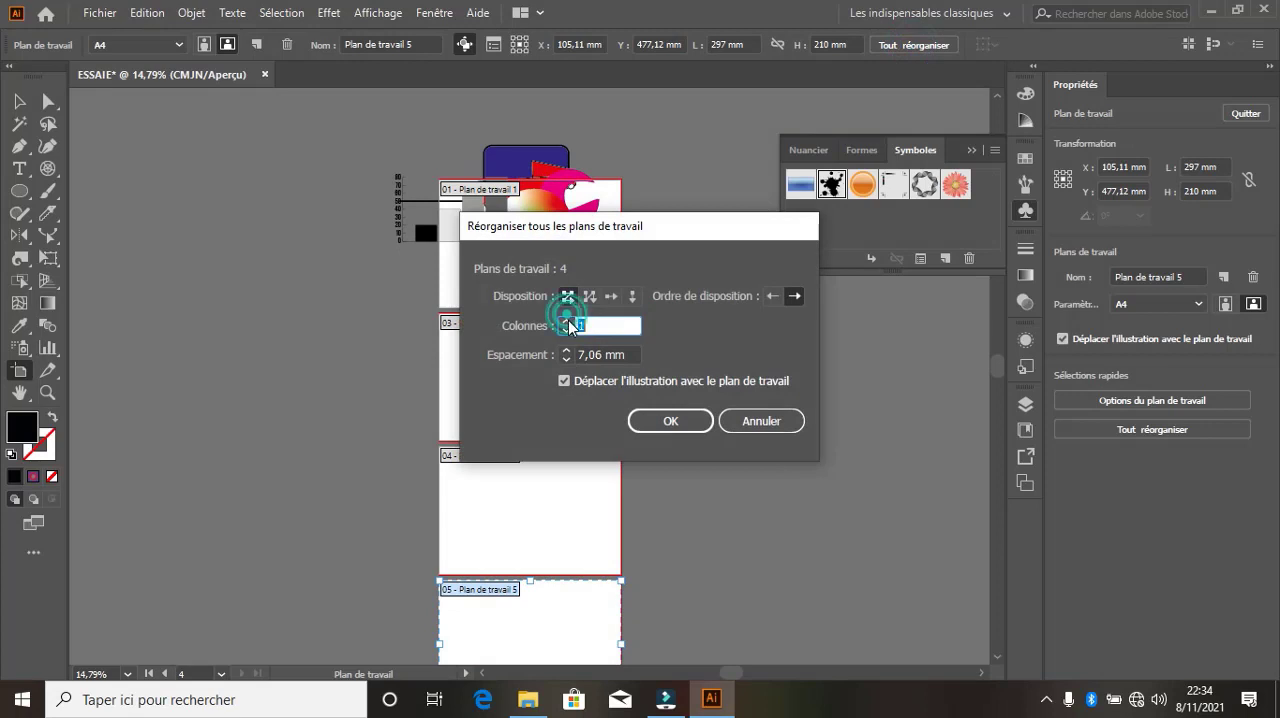
{"action": "left_click", "coordinate": [668, 421]}
{"action": "key", "text": "ctrl+alt+0"}
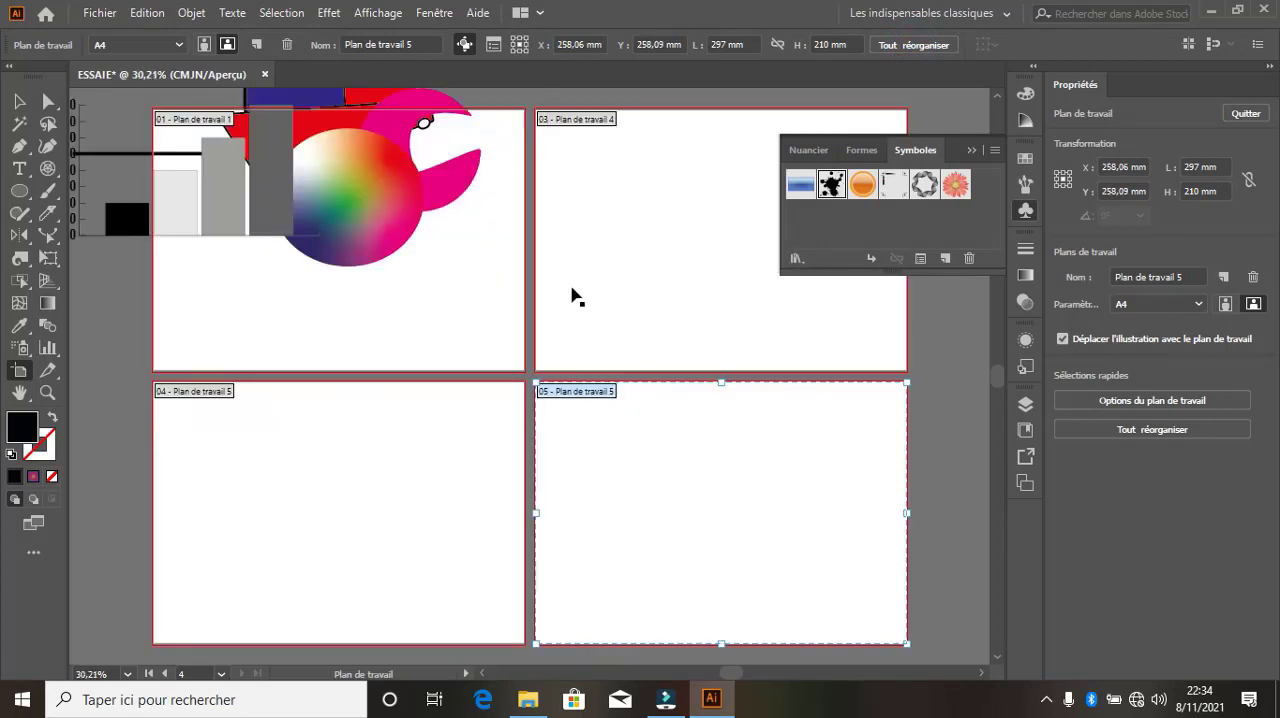
Draw a slice about 379 × 132 mm across the four artboards with the Slice tool and undo it
{"action": "left_click", "coordinate": [61, 380]}
{"action": "left_click", "coordinate": [140, 370]}
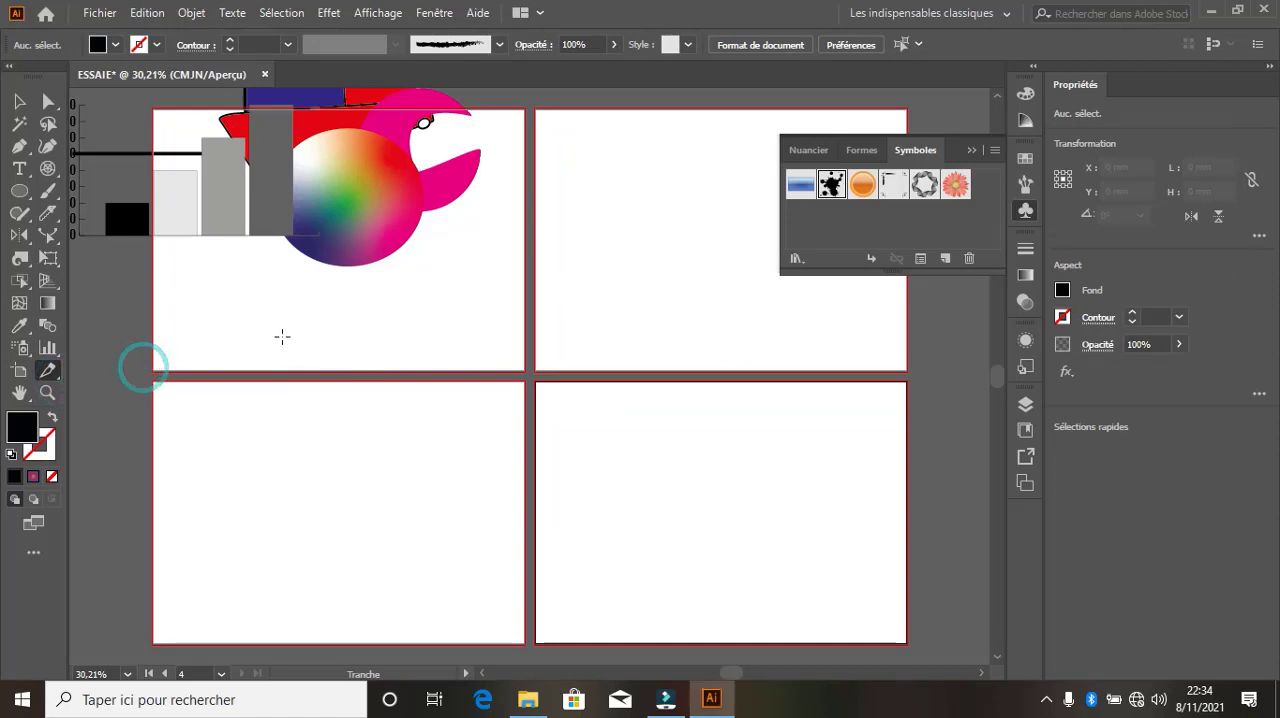
{"action": "left_click_drag", "start_coordinate": [226, 294], "coordinate": [699, 459]}
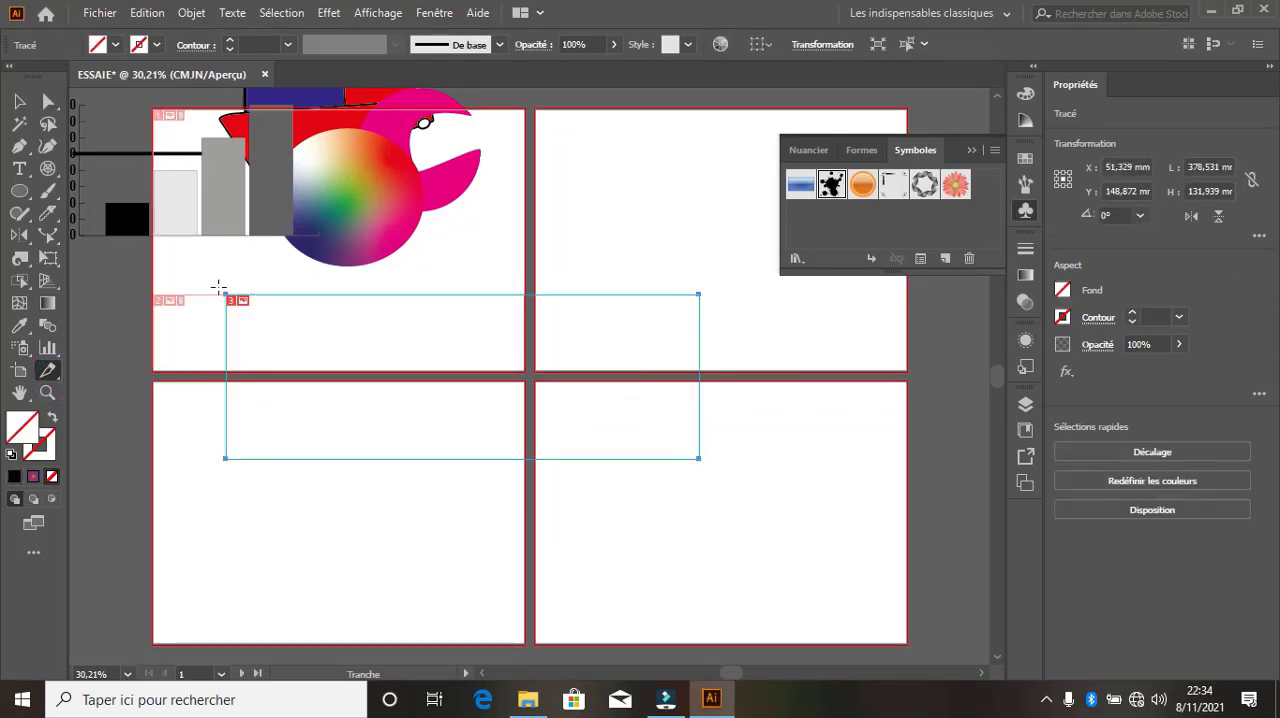
{"action": "key", "text": "ctrl+z"}
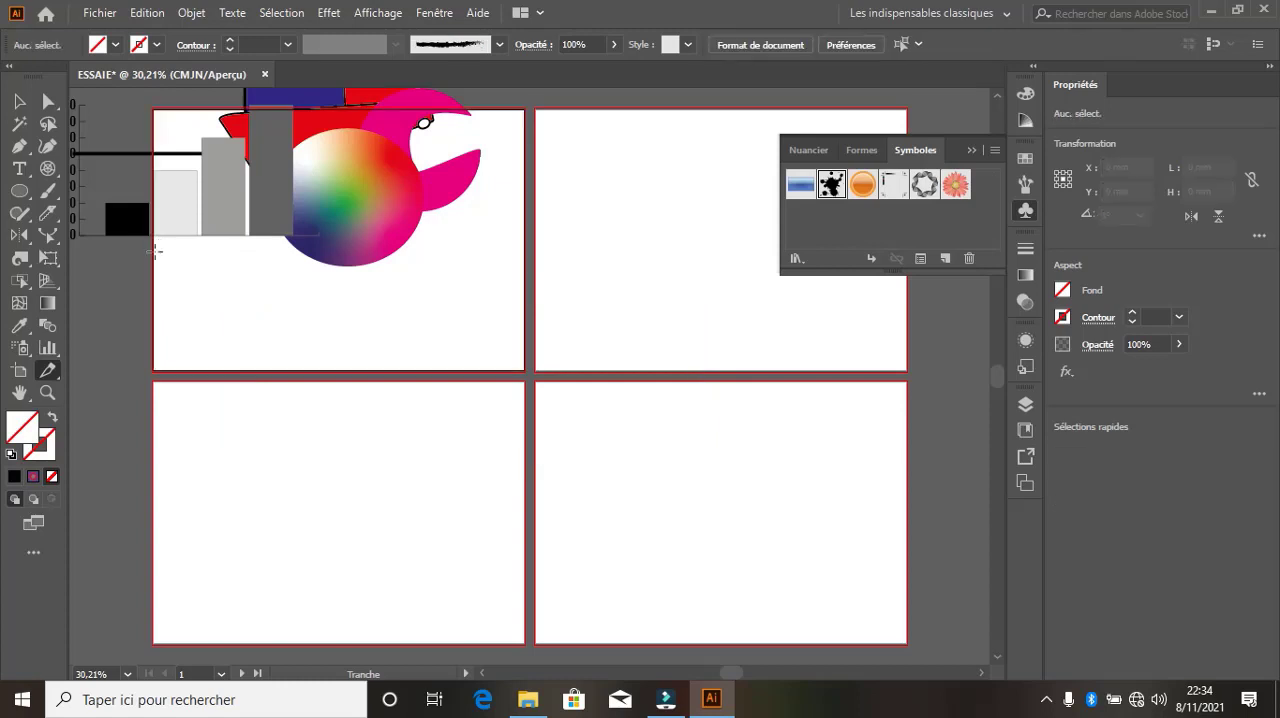
Try the Hand tool and the Zoom tool on the artboards, zooming in closely and back out to show all four
{"action": "left_click", "coordinate": [19, 392]}
{"action": "left_click_drag", "start_coordinate": [294, 287], "coordinate": [355, 343]}
{"action": "left_click", "coordinate": [47, 392]}
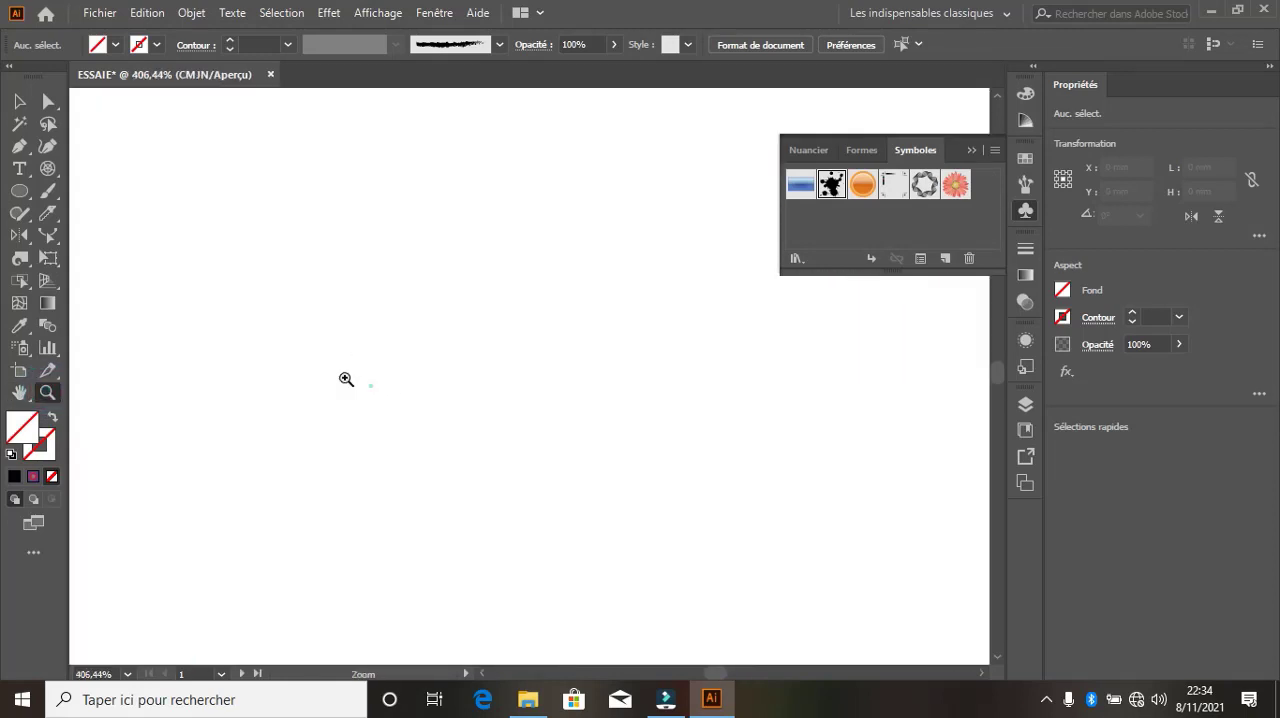
{"action": "left_click_drag", "start_coordinate": [371, 386], "coordinate": [247, 360]}
{"action": "left_click", "coordinate": [306, 393], "text": "alt"}
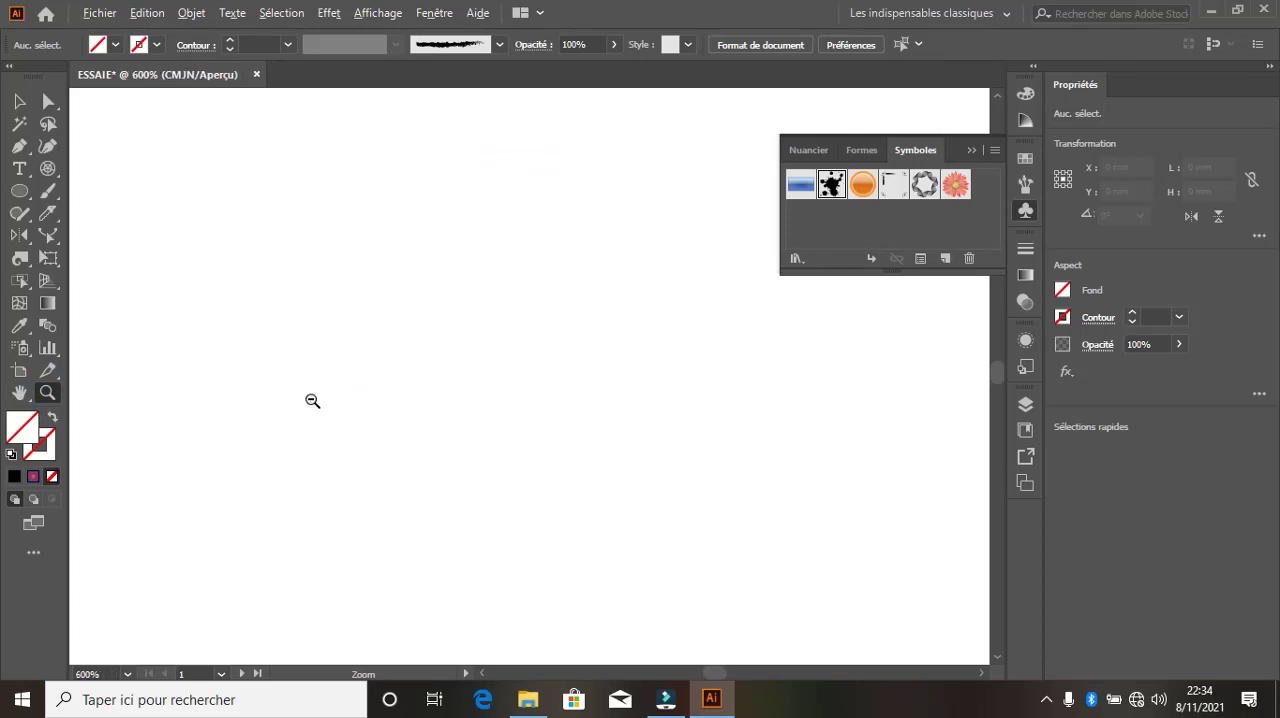
{"action": "left_click", "coordinate": [361, 419], "text": "alt"}
{"action": "left_click", "coordinate": [361, 419], "text": "alt"}
{"action": "left_click", "coordinate": [361, 419], "text": "alt"}
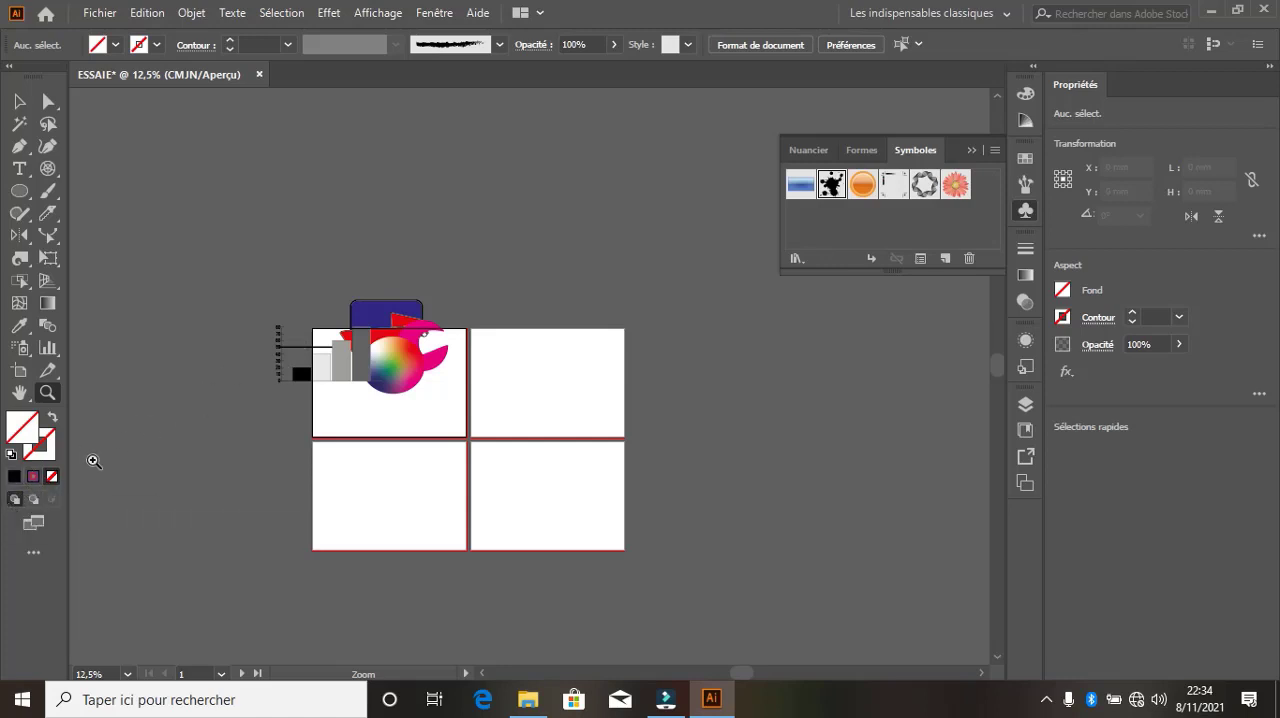
Draw a circle about 132 mm in diameter on the lower-left artboard with the Ellipse tool
{"action": "left_click", "coordinate": [19, 101]}
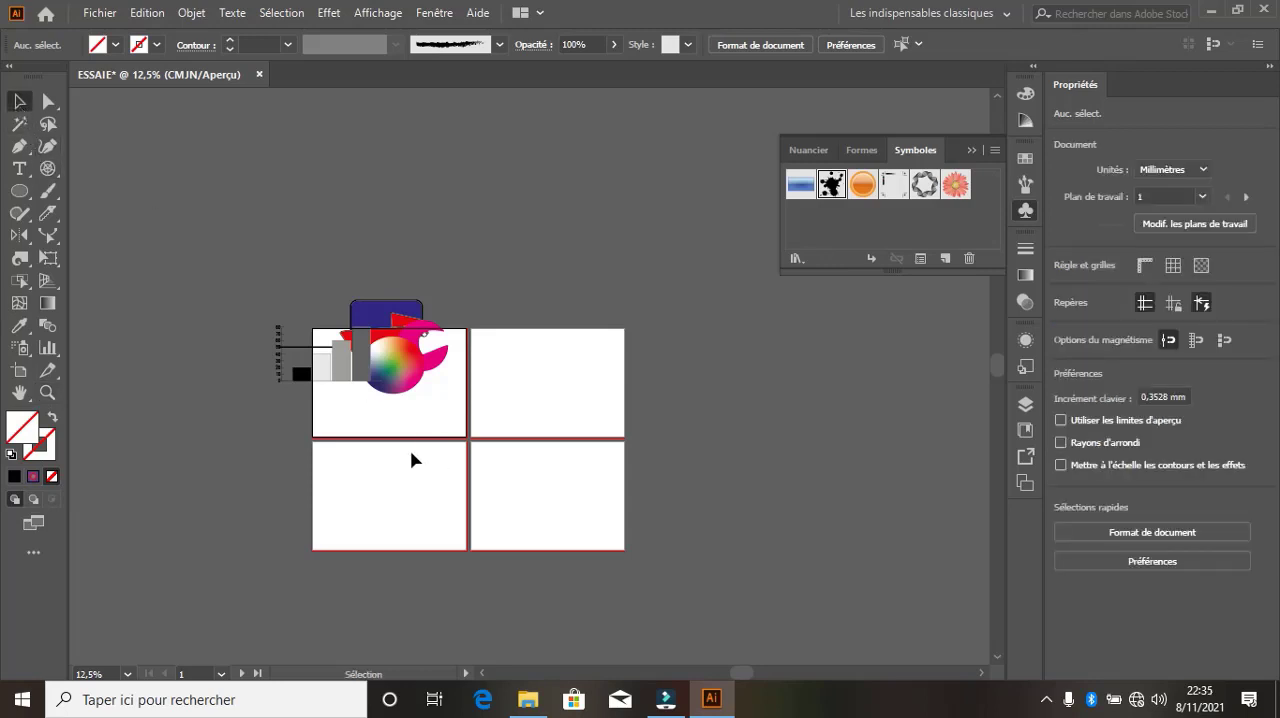
{"action": "scroll", "coordinate": [372, 460], "scroll_direction": "up", "scroll_amount": 4}
{"action": "scroll", "coordinate": [371, 465], "scroll_direction": "down", "scroll_amount": 2}
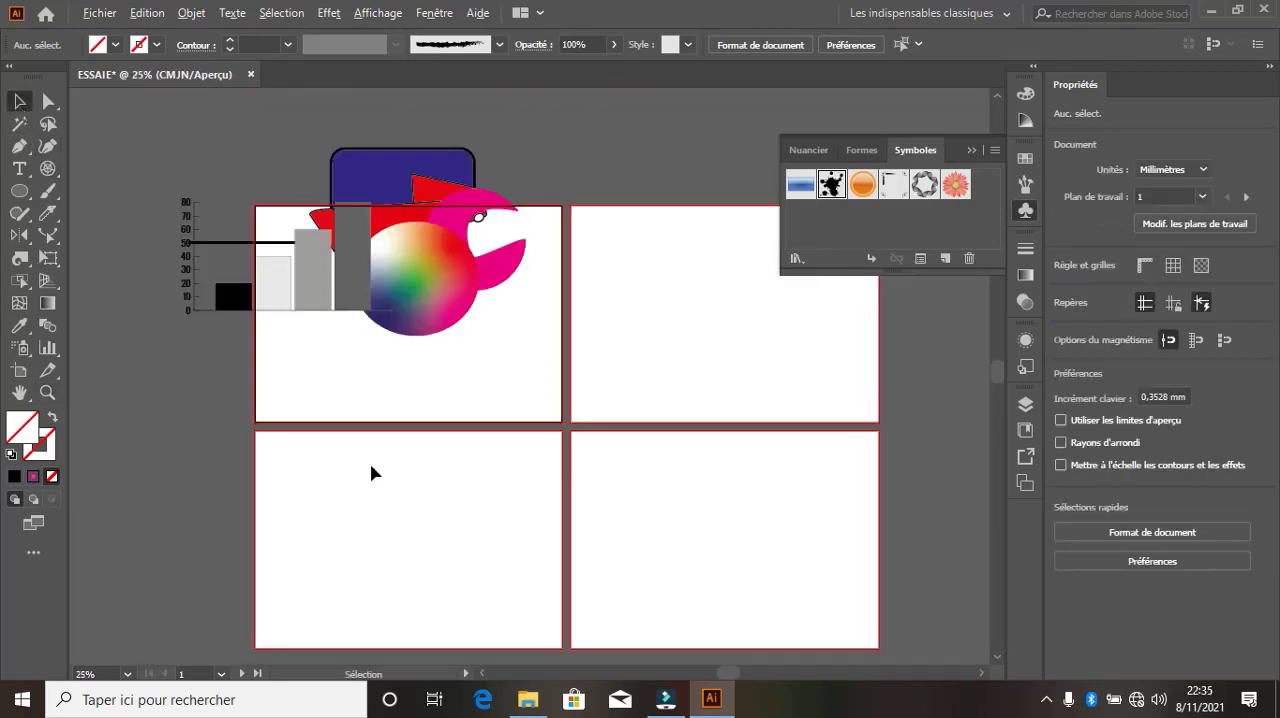
{"action": "left_click", "coordinate": [386, 480]}
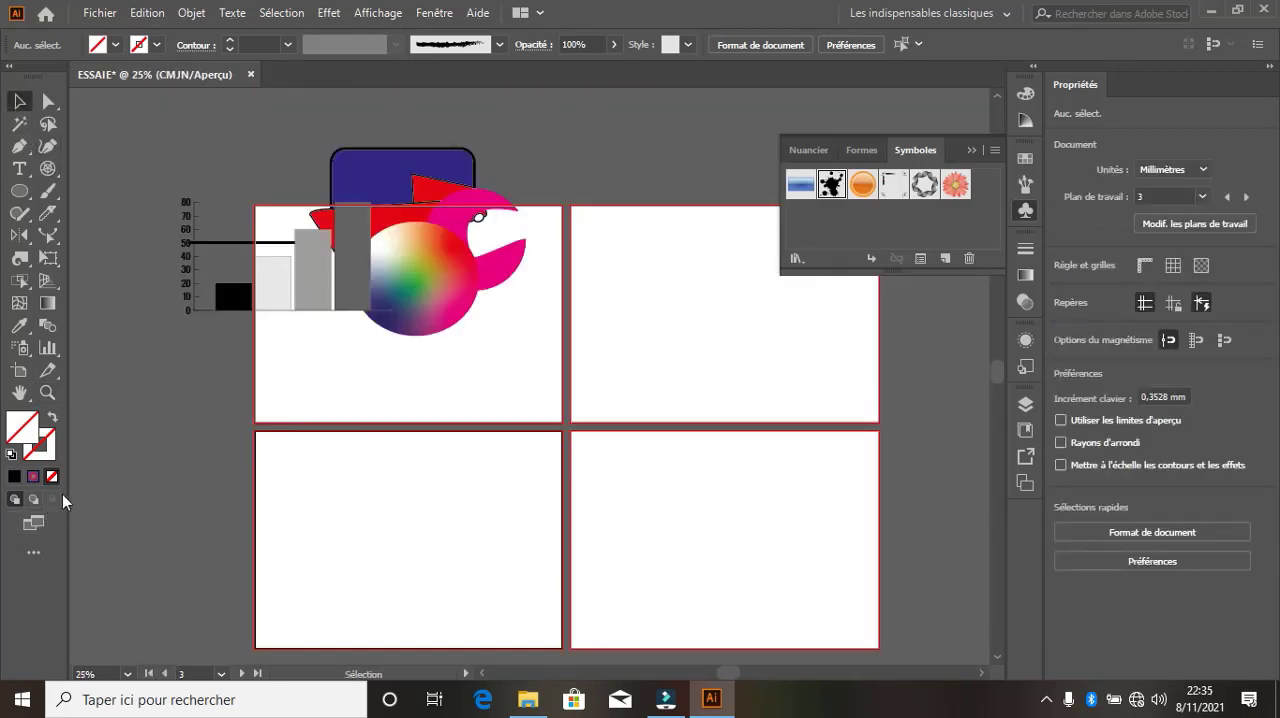
{"action": "left_click", "coordinate": [286, 472]}
{"action": "left_click", "coordinate": [19, 191]}
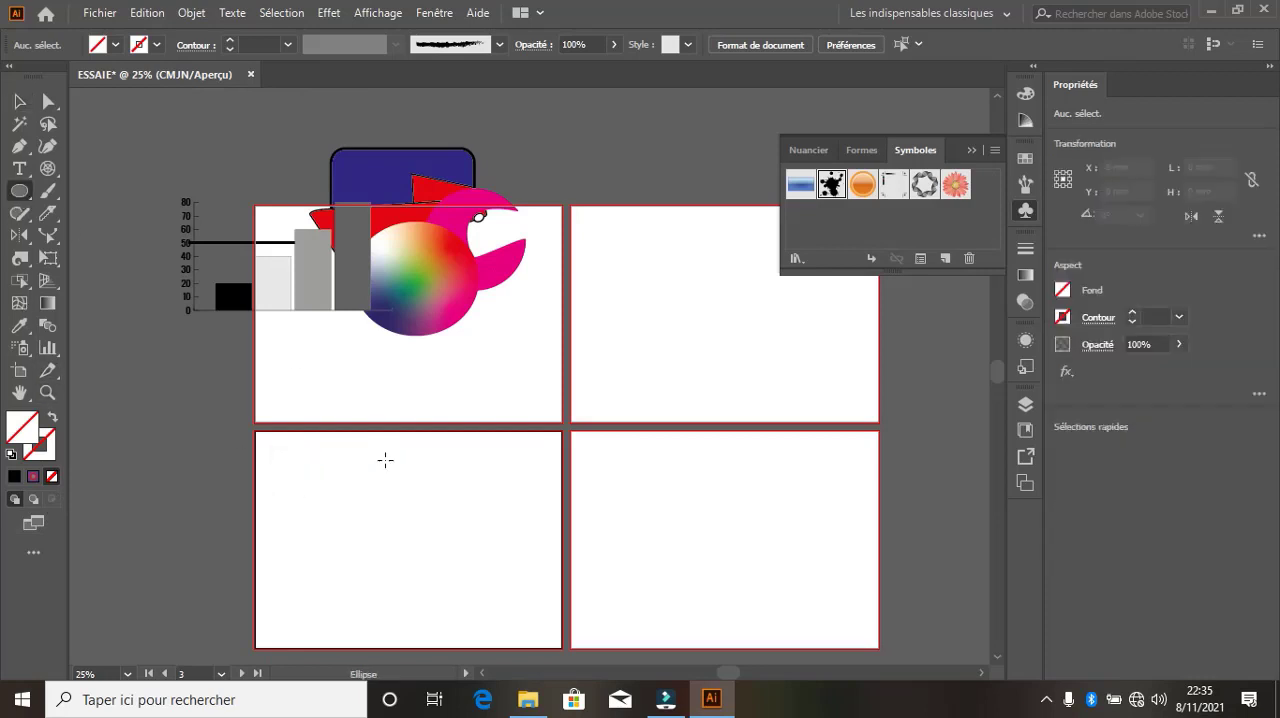
{"action": "left_click_drag", "start_coordinate": [326, 494], "coordinate": [461, 546]}
Give the new circle a white fill and a black 1 pt stroke
{"action": "left_click", "coordinate": [99, 44]}
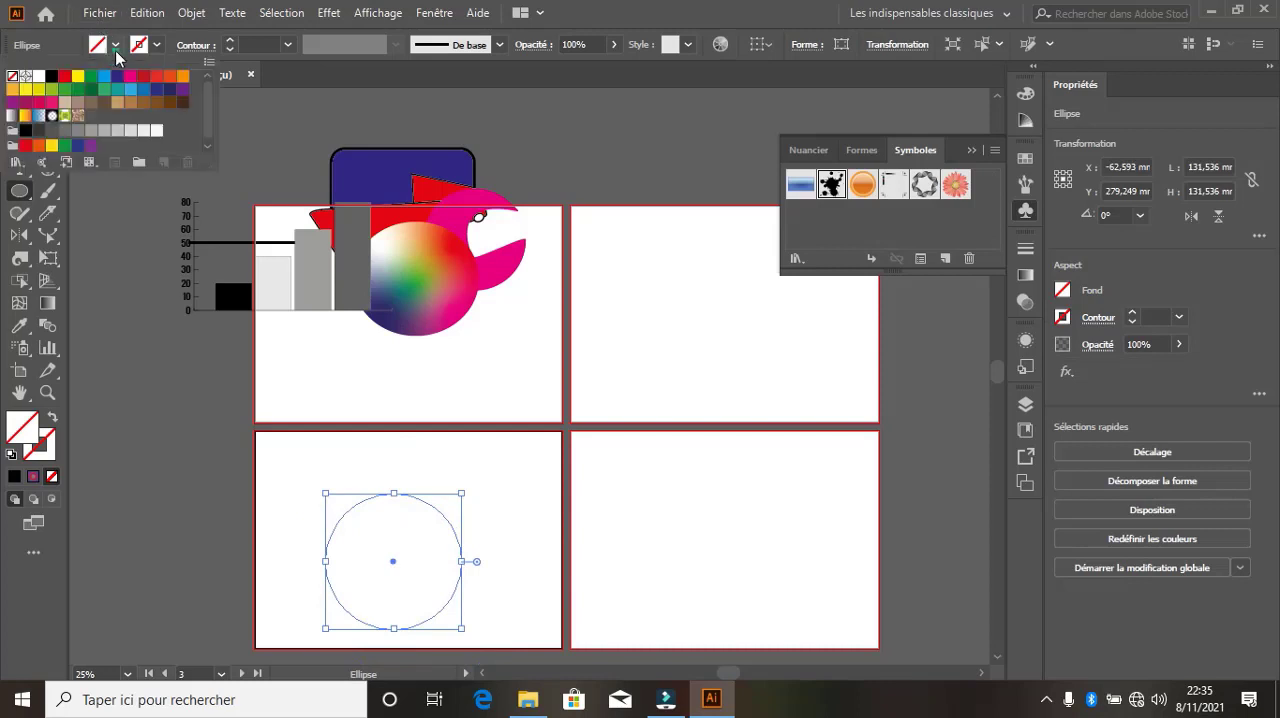
{"action": "left_click", "coordinate": [40, 78]}
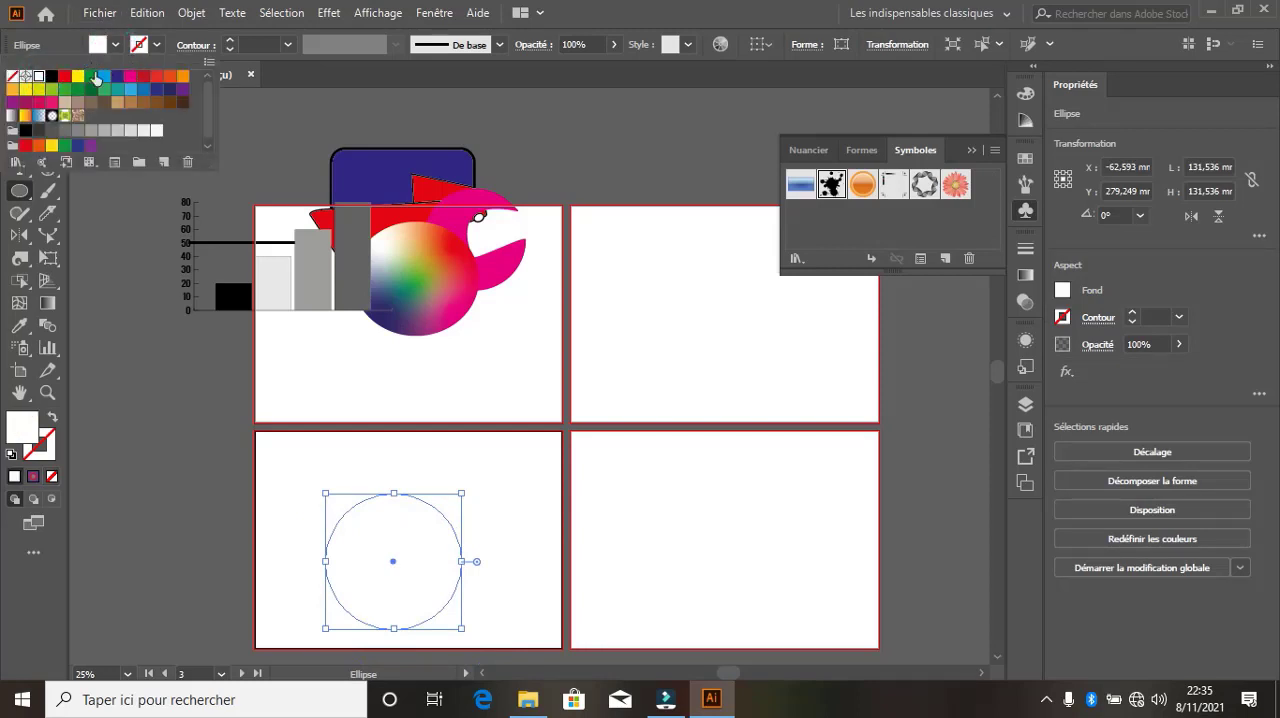
{"action": "left_click", "coordinate": [139, 44]}
{"action": "left_click", "coordinate": [139, 44]}
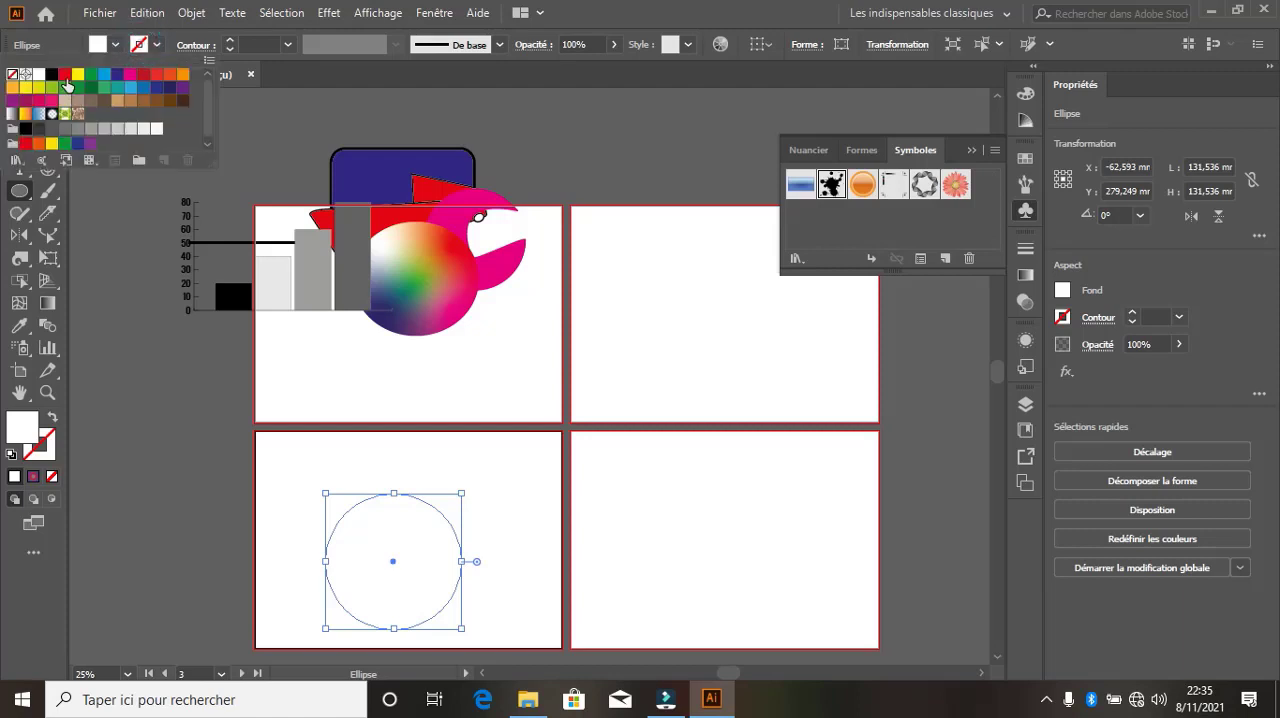
{"action": "left_click", "coordinate": [53, 76]}
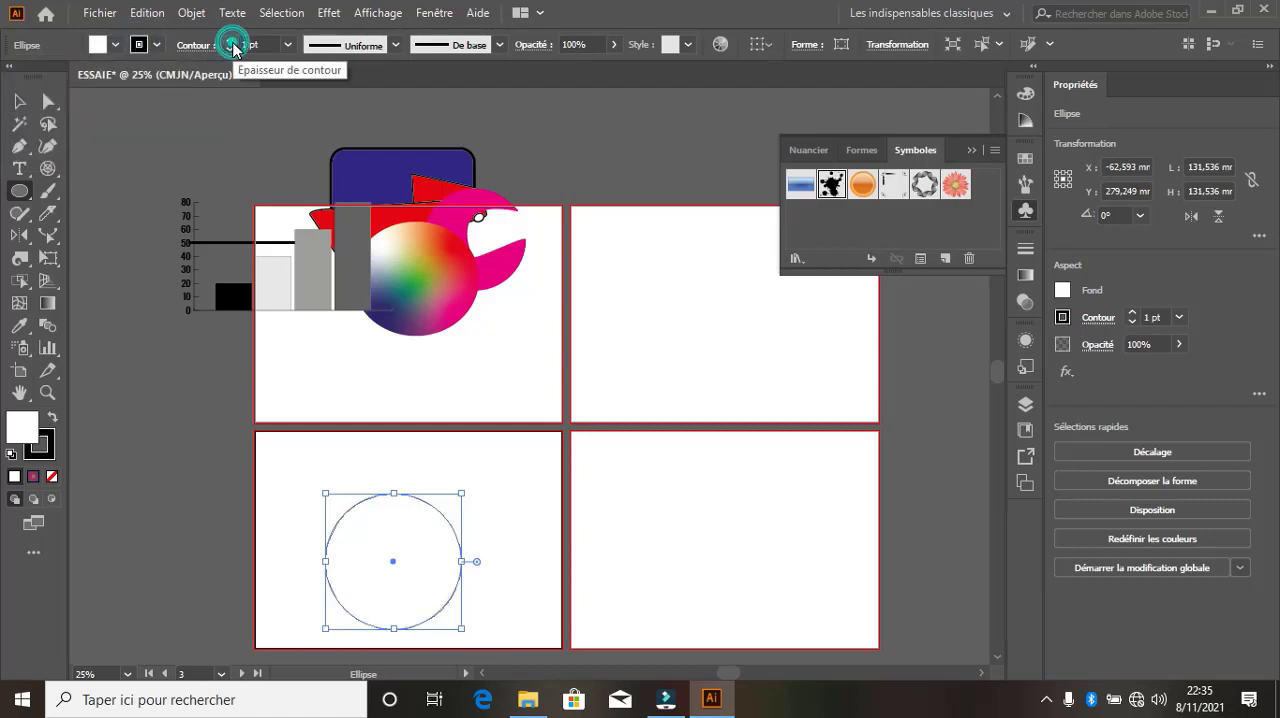
Activate Draw Inside mode for the circle and place the photo 20210112_111915 from the Images folder inside it
{"action": "left_click", "coordinate": [52, 499]}
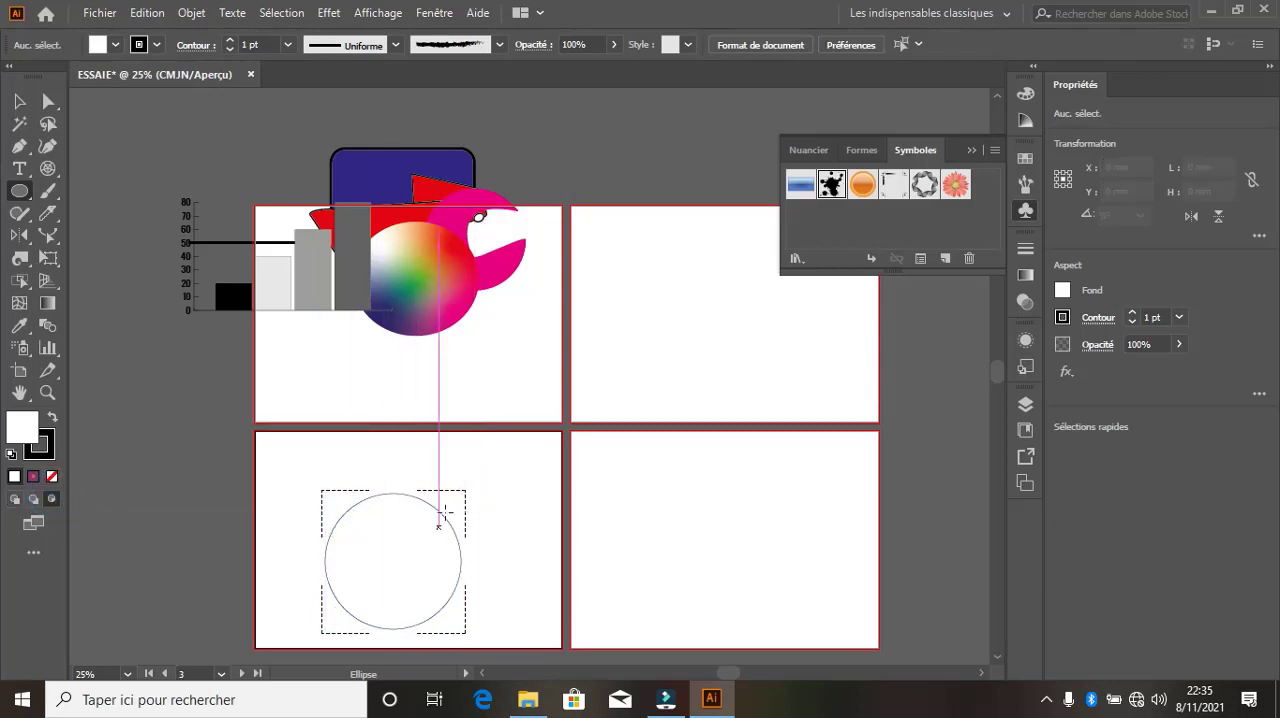
{"action": "left_click", "coordinate": [98, 13]}
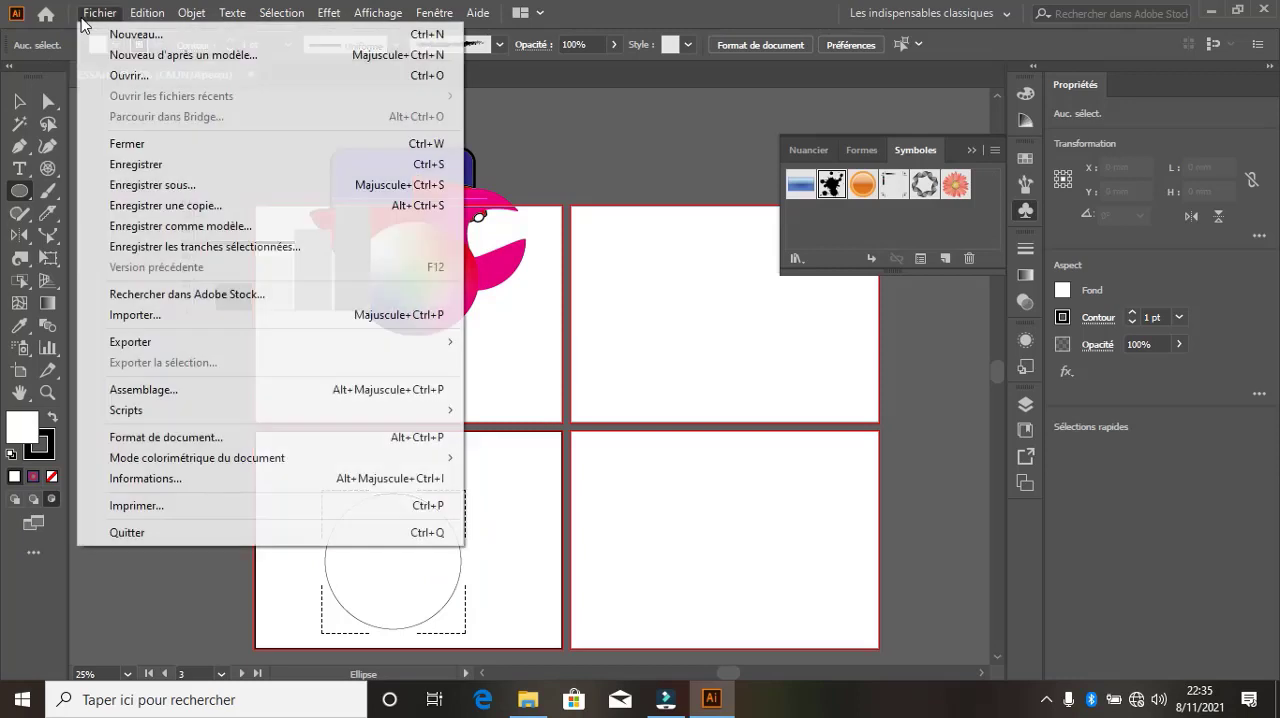
{"action": "left_click", "coordinate": [180, 322]}
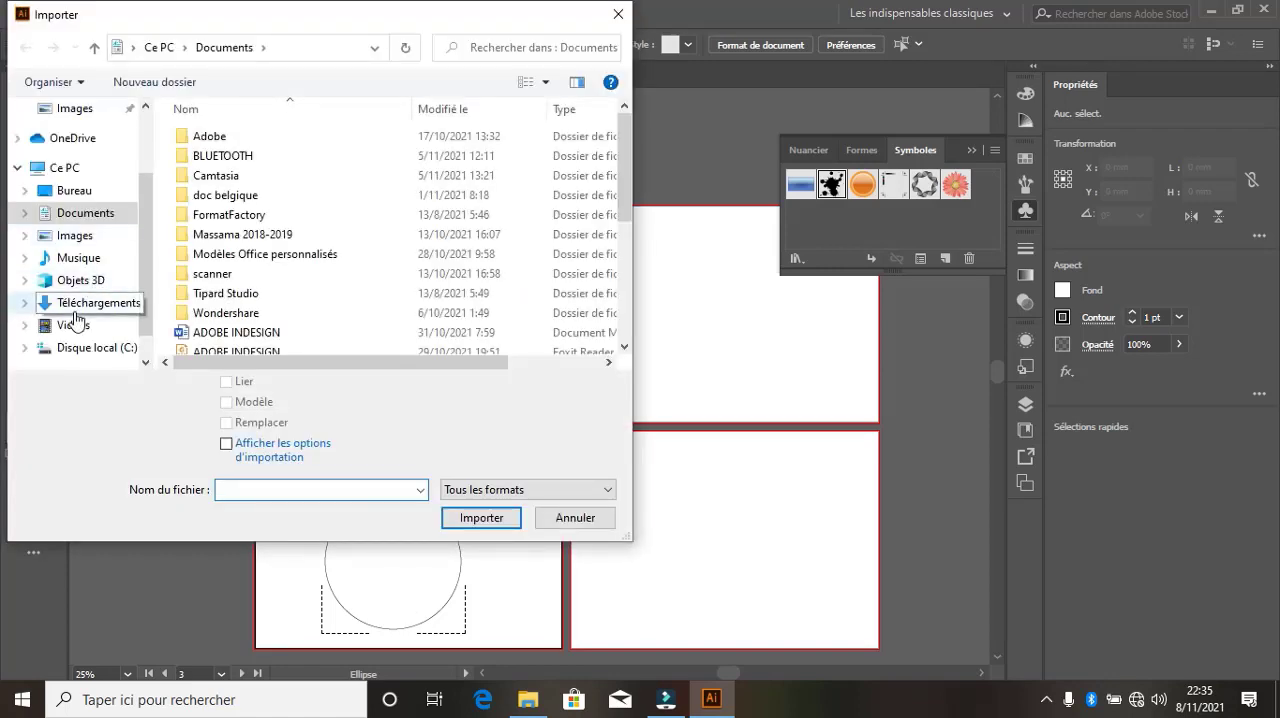
{"action": "left_click", "coordinate": [75, 235]}
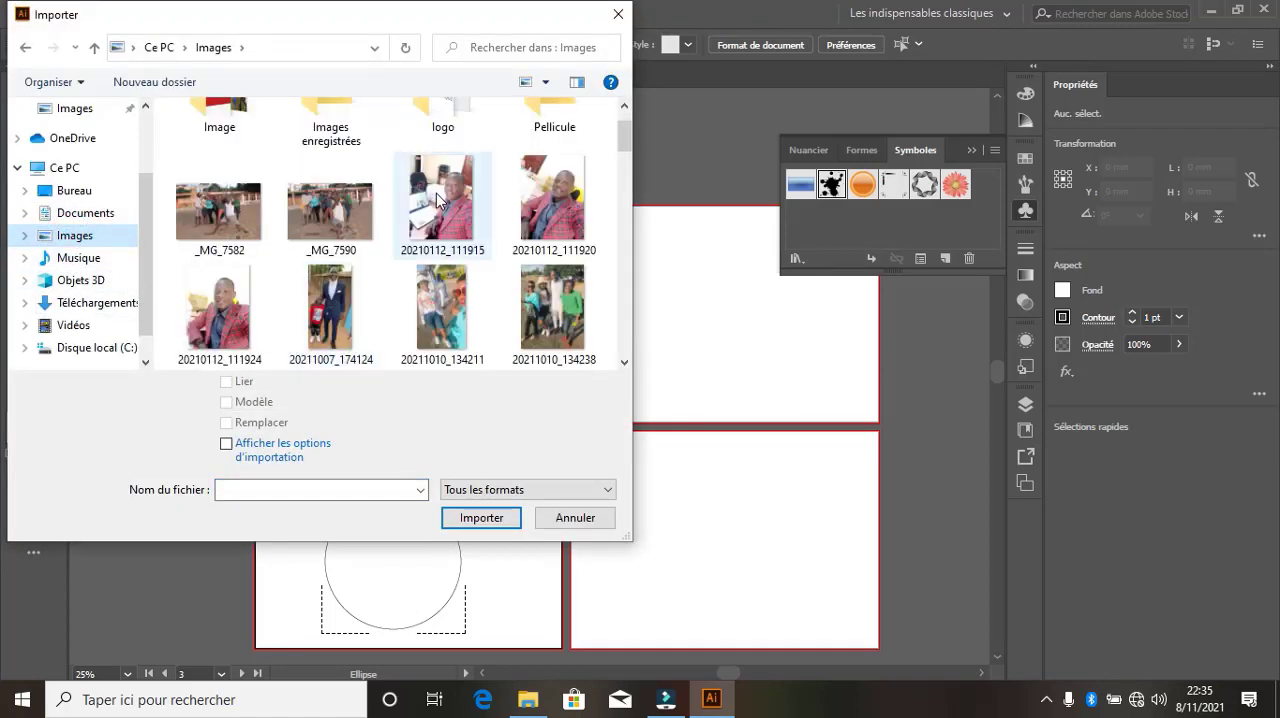
{"action": "left_click", "coordinate": [437, 198]}
{"action": "left_click", "coordinate": [479, 517]}
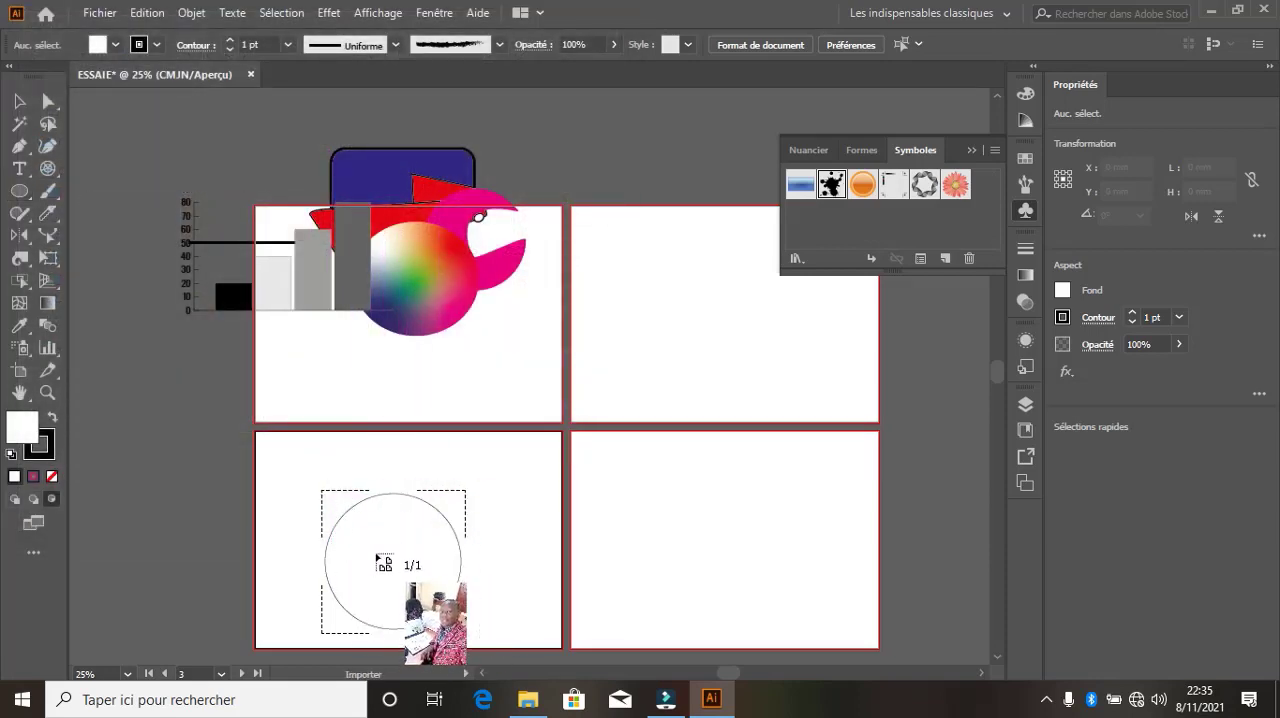
{"action": "left_click", "coordinate": [377, 558]}
Scale the placed photo down to about 196 × 261 mm, position the face inside the circle and deselect it
{"action": "scroll", "coordinate": [452, 515], "scroll_direction": "down", "scroll_amount": 3}
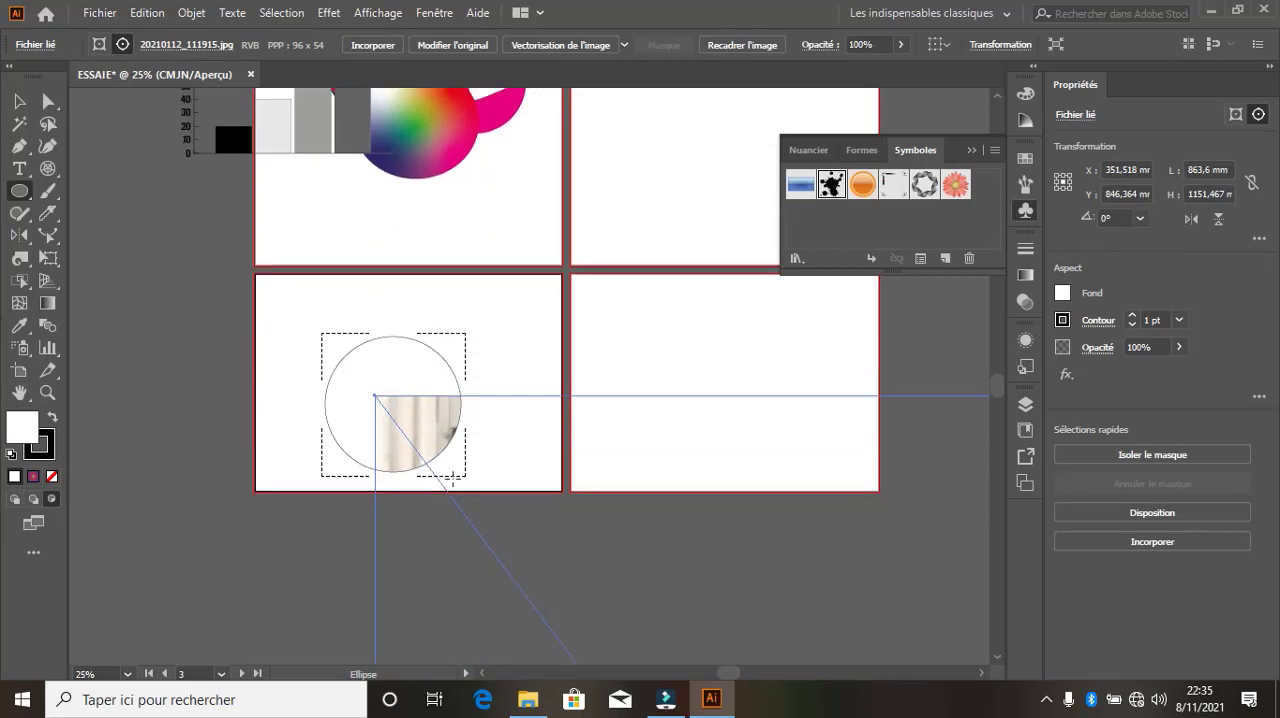
{"action": "scroll", "coordinate": [452, 479], "scroll_direction": "down", "scroll_amount": 1}
{"action": "left_click", "coordinate": [19, 102]}
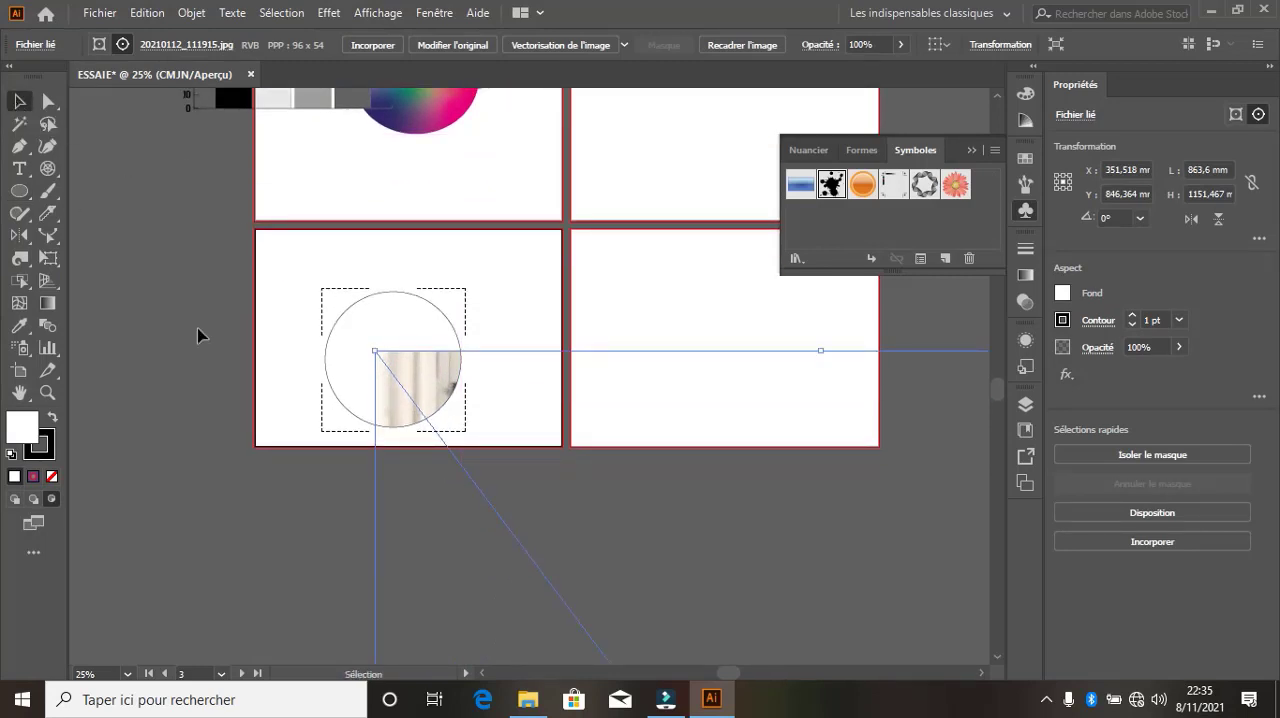
{"action": "left_click_drag", "start_coordinate": [447, 400], "coordinate": [402, 366]}
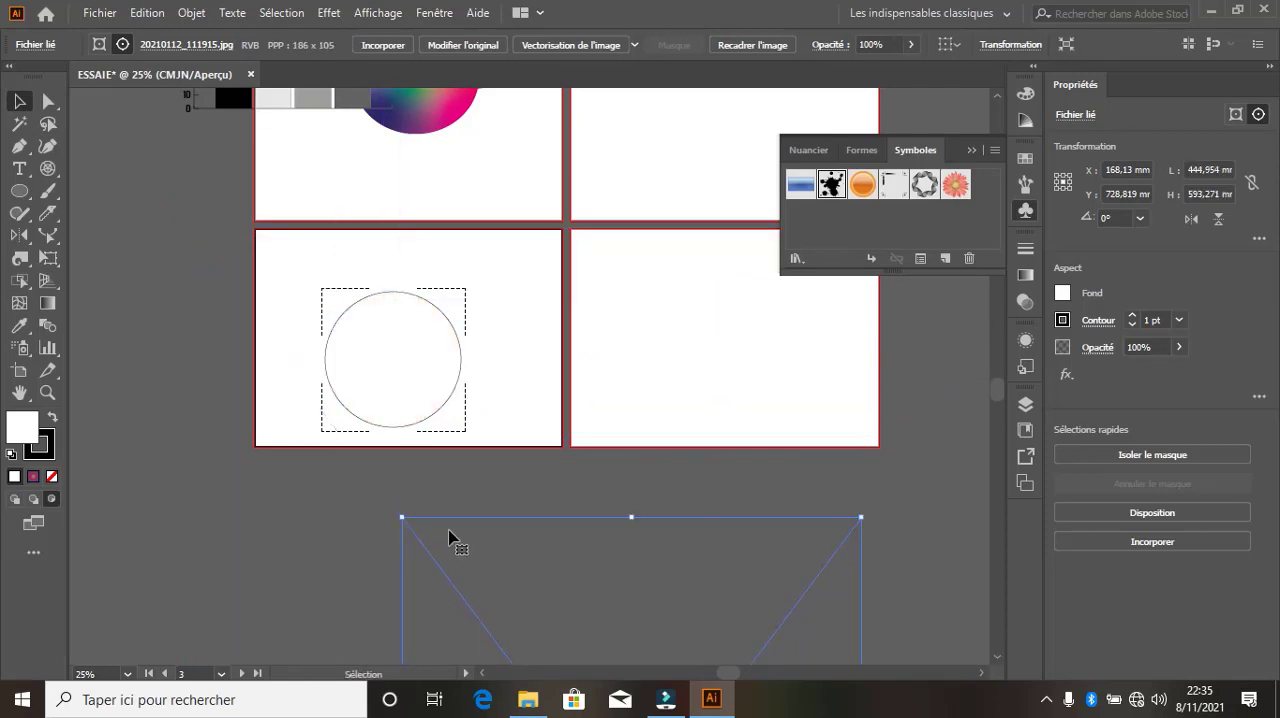
{"action": "left_click_drag", "start_coordinate": [451, 535], "coordinate": [243, 140]}
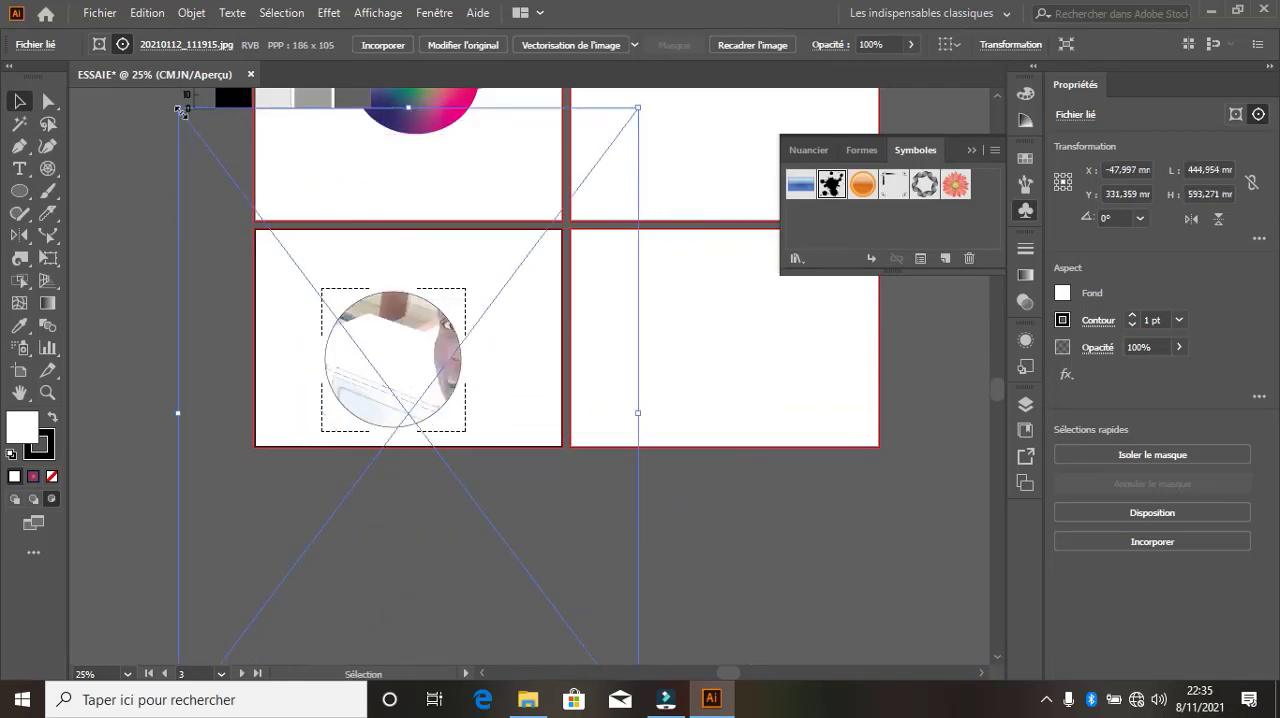
{"action": "left_click_drag", "start_coordinate": [178, 109], "coordinate": [307, 279]}
{"action": "left_click_drag", "start_coordinate": [375, 388], "coordinate": [378, 357]}
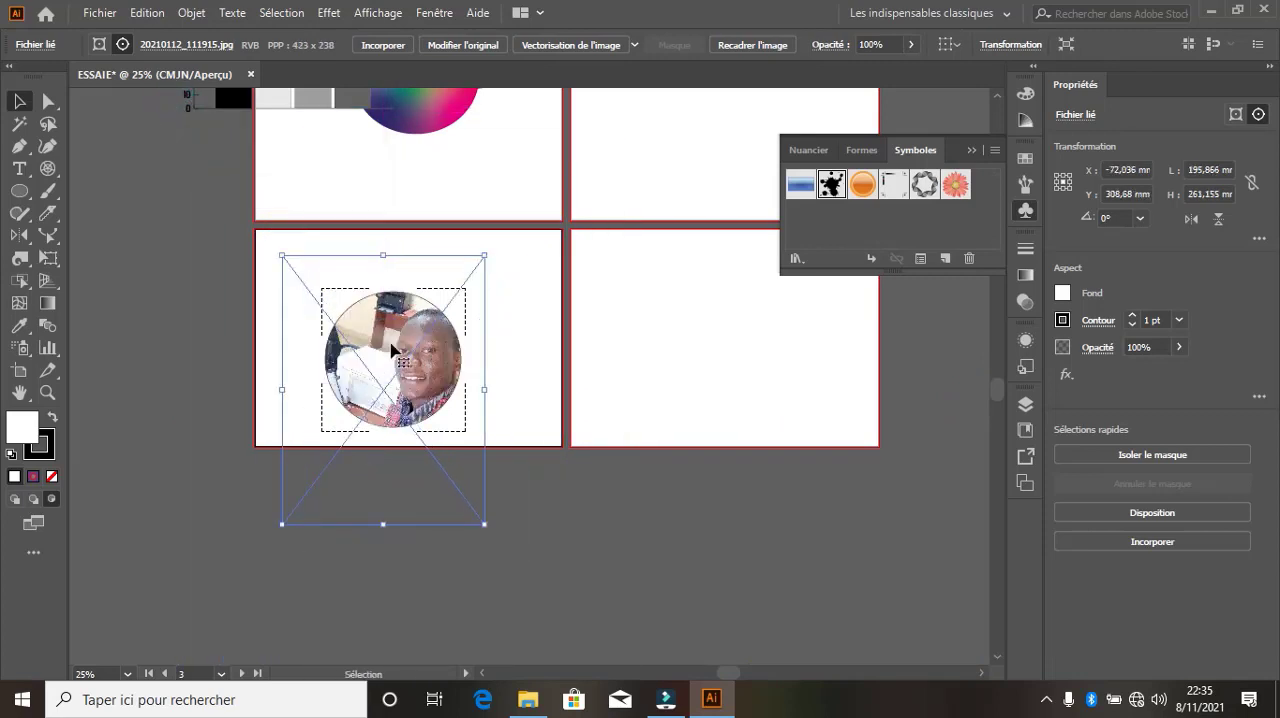
{"action": "left_click", "coordinate": [543, 328]}
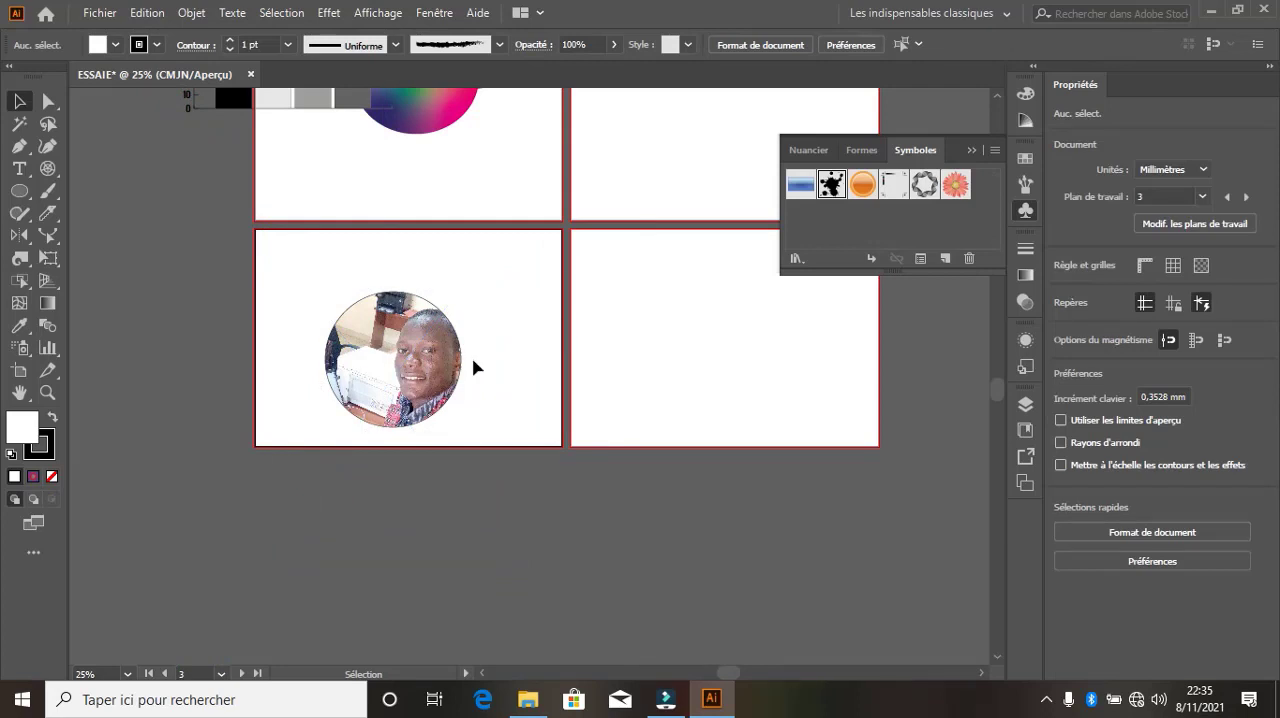
Move the circle containing the photo up and slightly to the left within the lower-left artboard
{"action": "left_click_drag", "start_coordinate": [460, 360], "coordinate": [376, 379]}
{"action": "left_click_drag", "start_coordinate": [301, 374], "coordinate": [380, 316]}
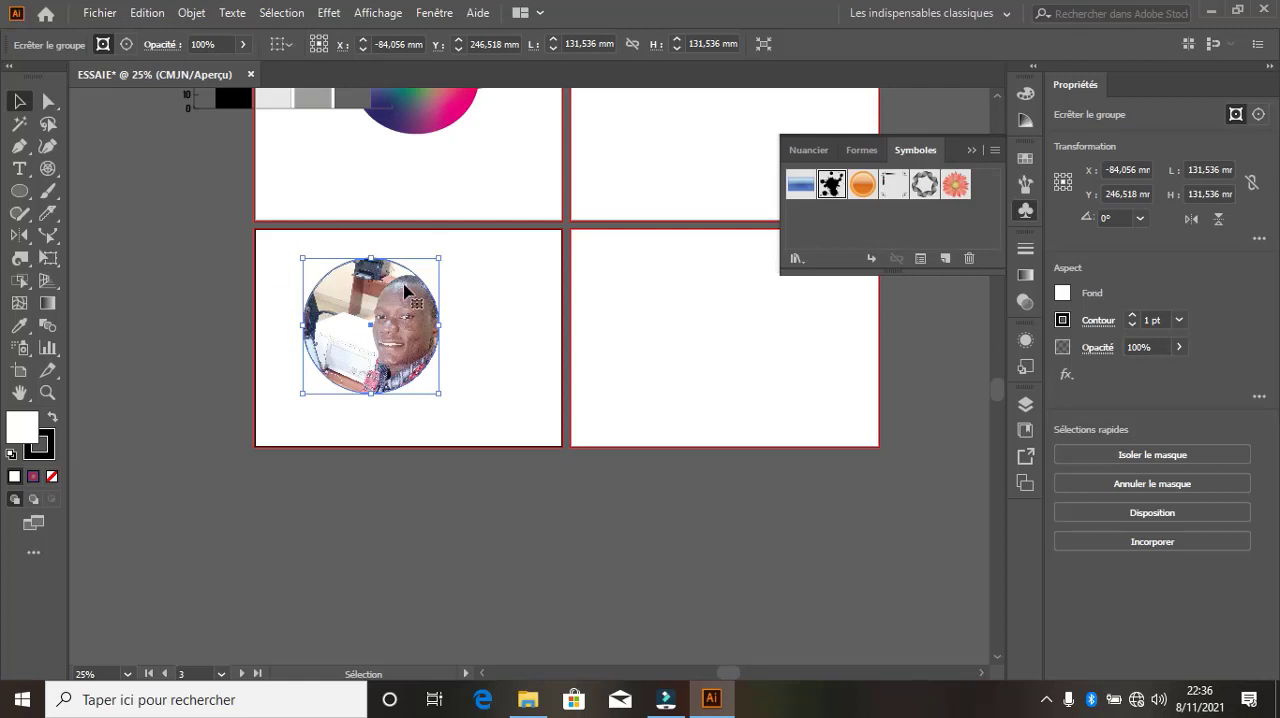
Examine the available screen modes and the complete list of tools offered for customizing the toolbar
{"action": "left_click", "coordinate": [37, 527]}
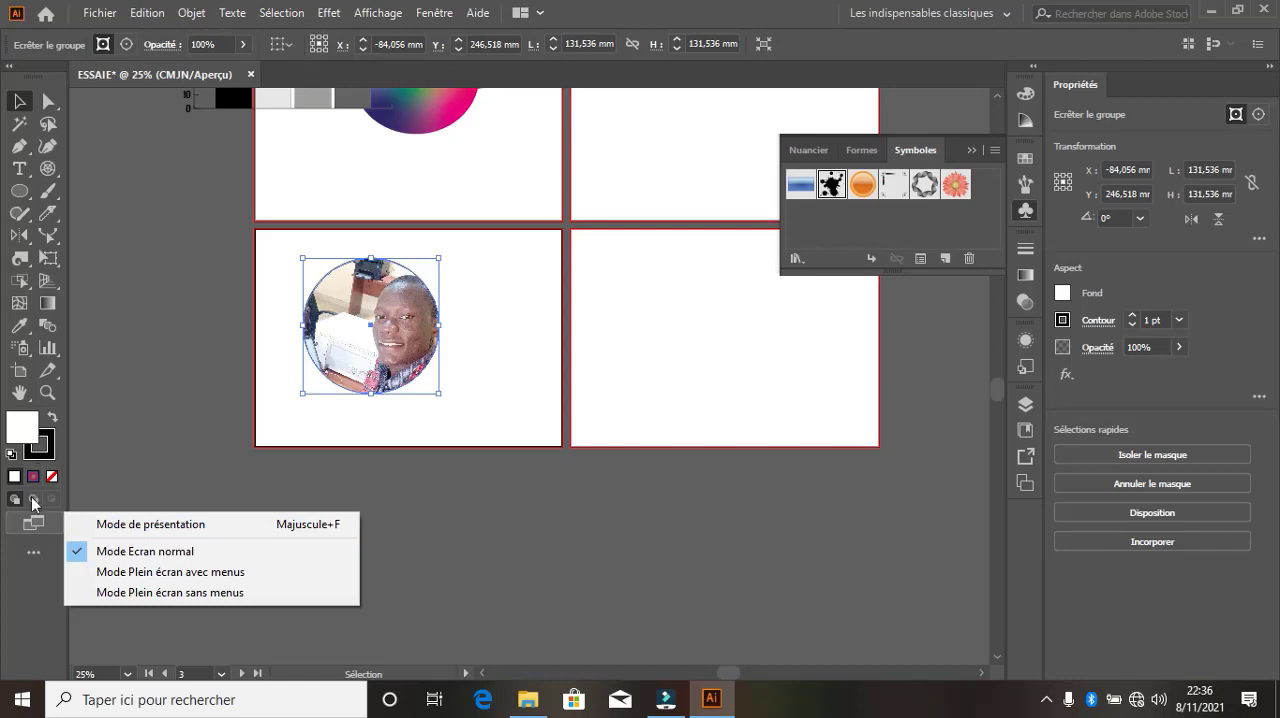
{"action": "left_click", "coordinate": [40, 550]}
{"action": "left_click", "coordinate": [38, 551]}
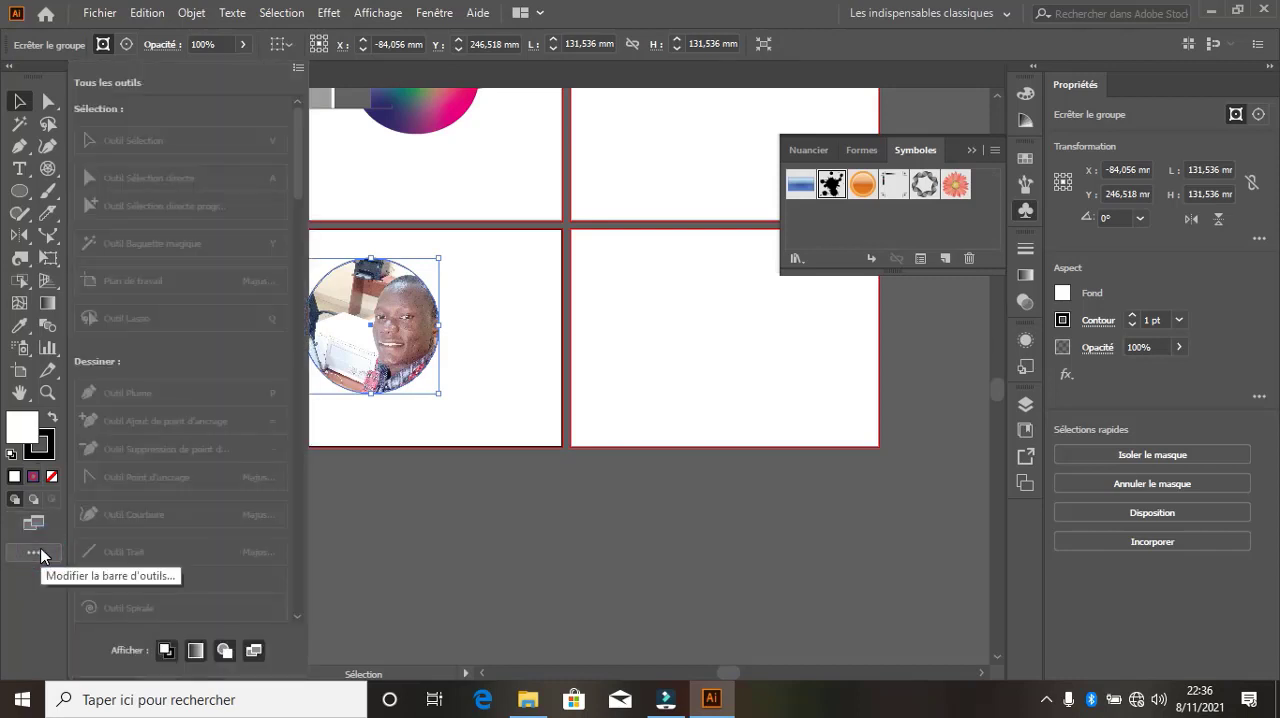
{"action": "scroll", "coordinate": [236, 330], "scroll_direction": "down", "scroll_amount": 8}
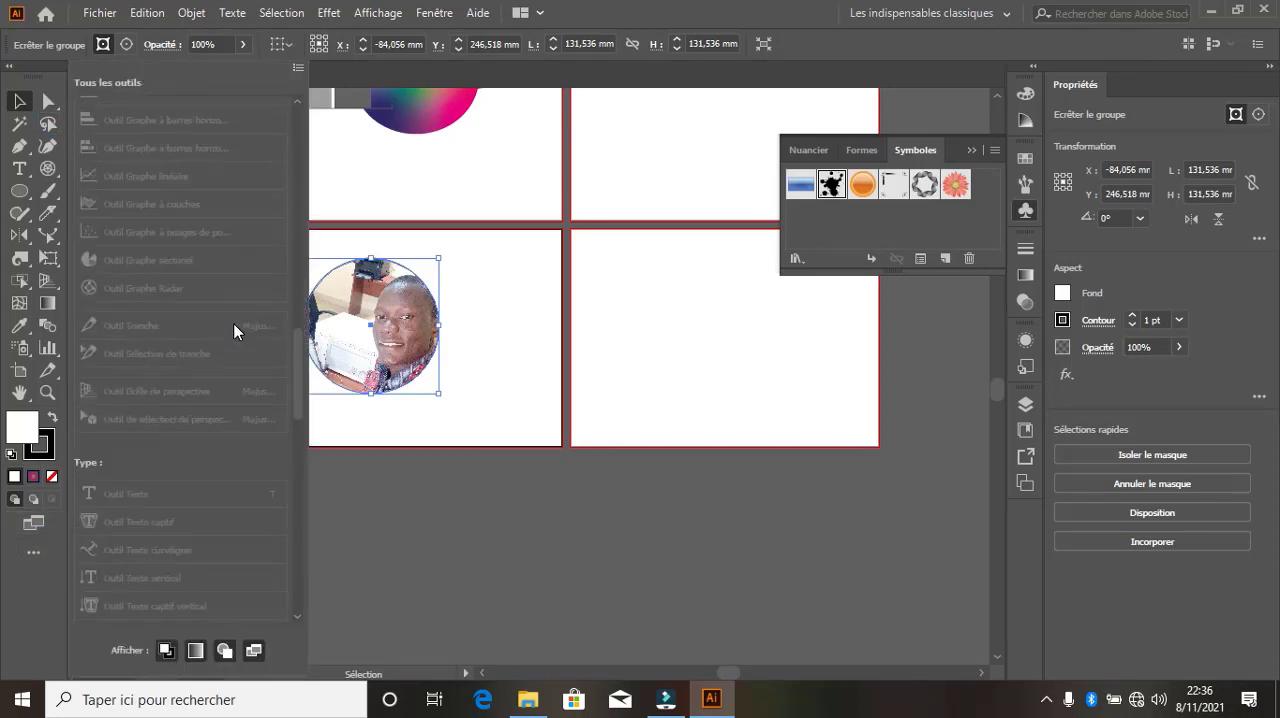
{"action": "scroll", "coordinate": [236, 332], "scroll_direction": "down", "scroll_amount": 5}
{"action": "scroll", "coordinate": [236, 324], "scroll_direction": "up", "scroll_amount": 10}
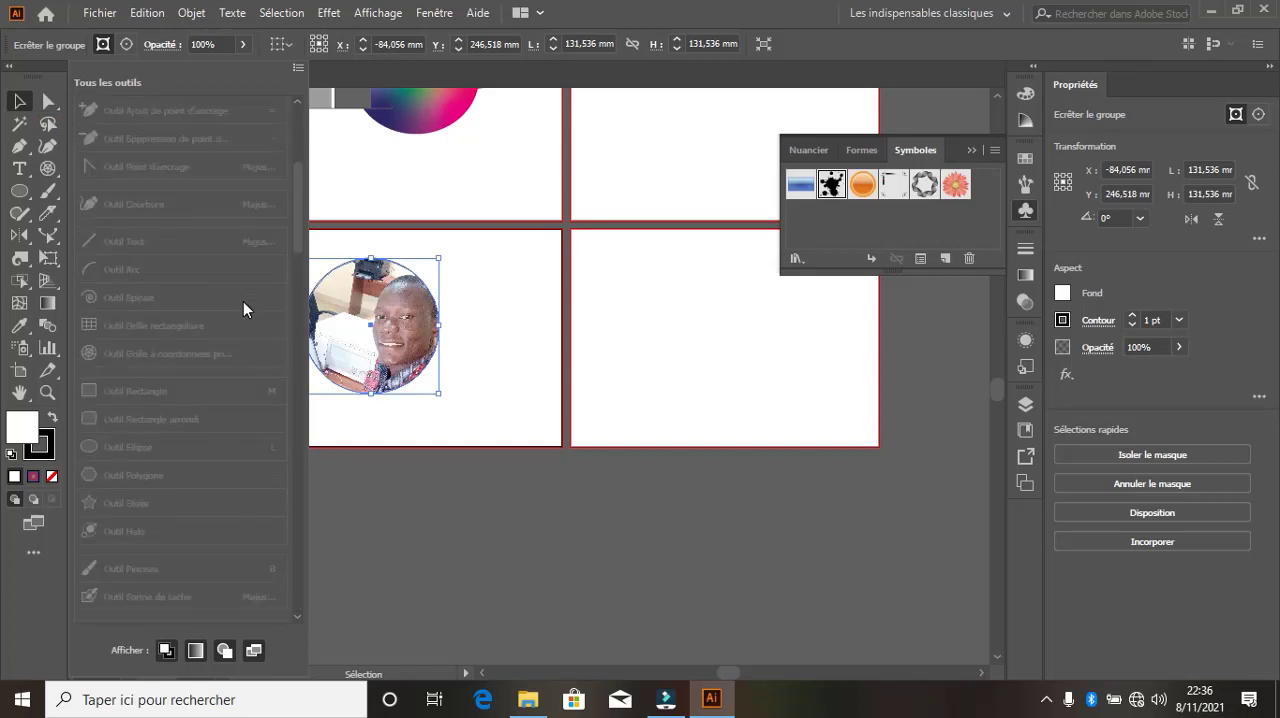
{"action": "scroll", "coordinate": [238, 290], "scroll_direction": "up", "scroll_amount": 8}
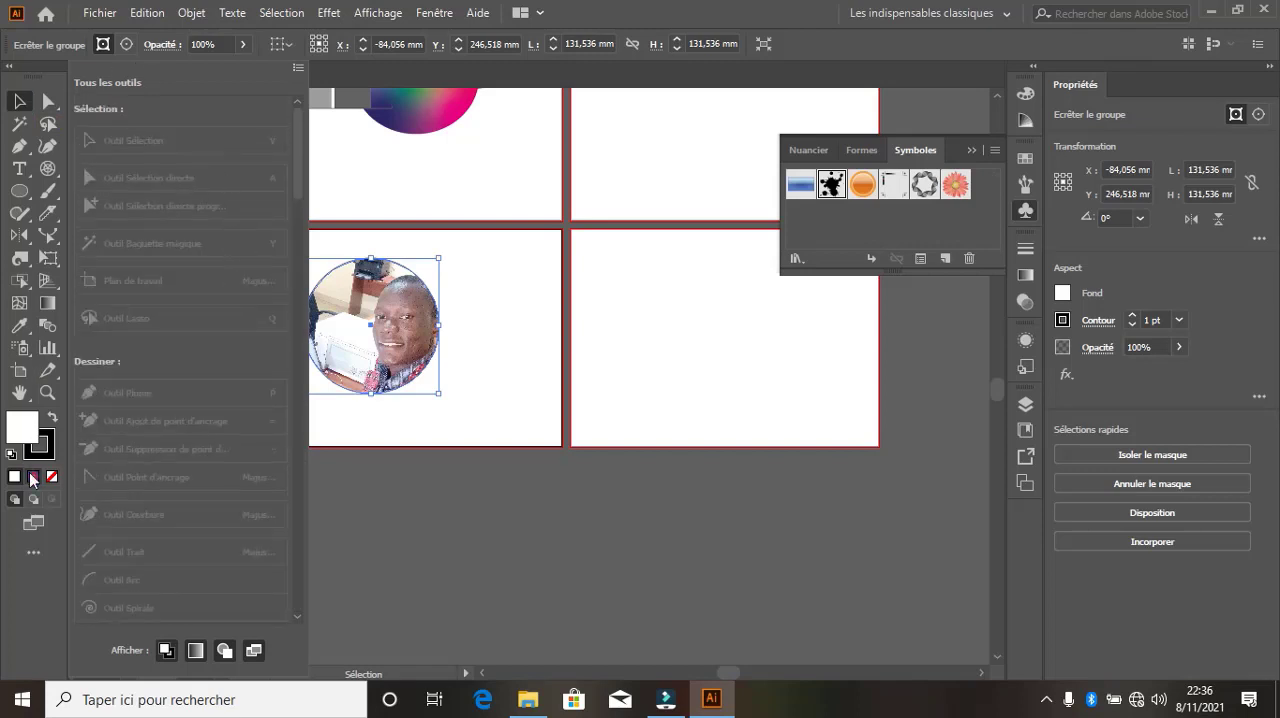
{"action": "left_click", "coordinate": [33, 552]}
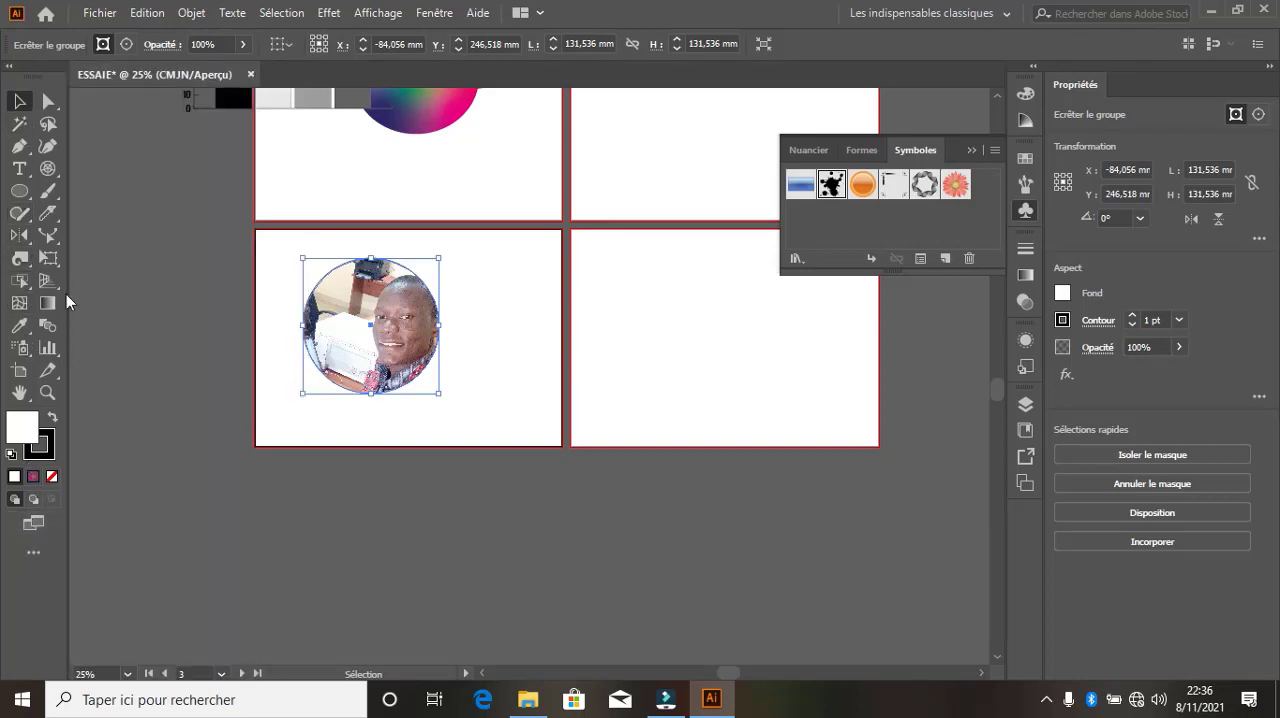
Put away the symbol collection and examine the Color spectrum and the Color Guide
{"action": "left_click", "coordinate": [967, 147]}
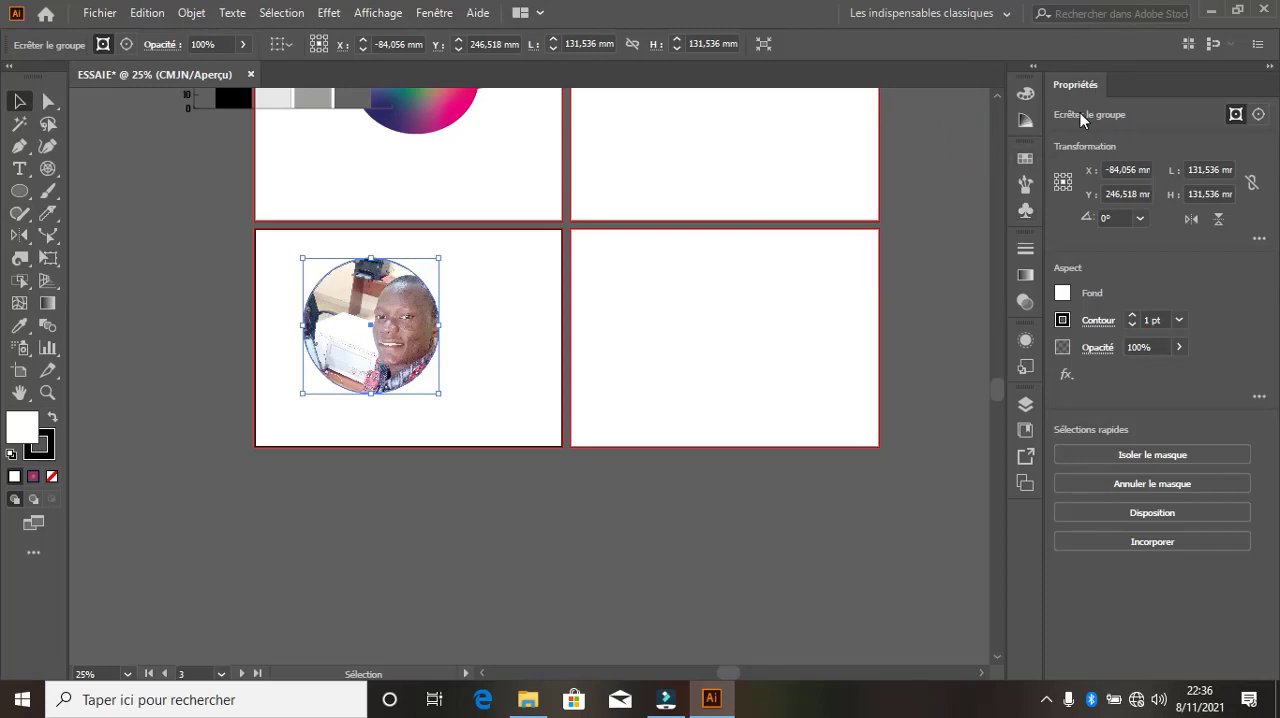
{"action": "left_click", "coordinate": [1025, 96]}
{"action": "left_click", "coordinate": [1025, 96]}
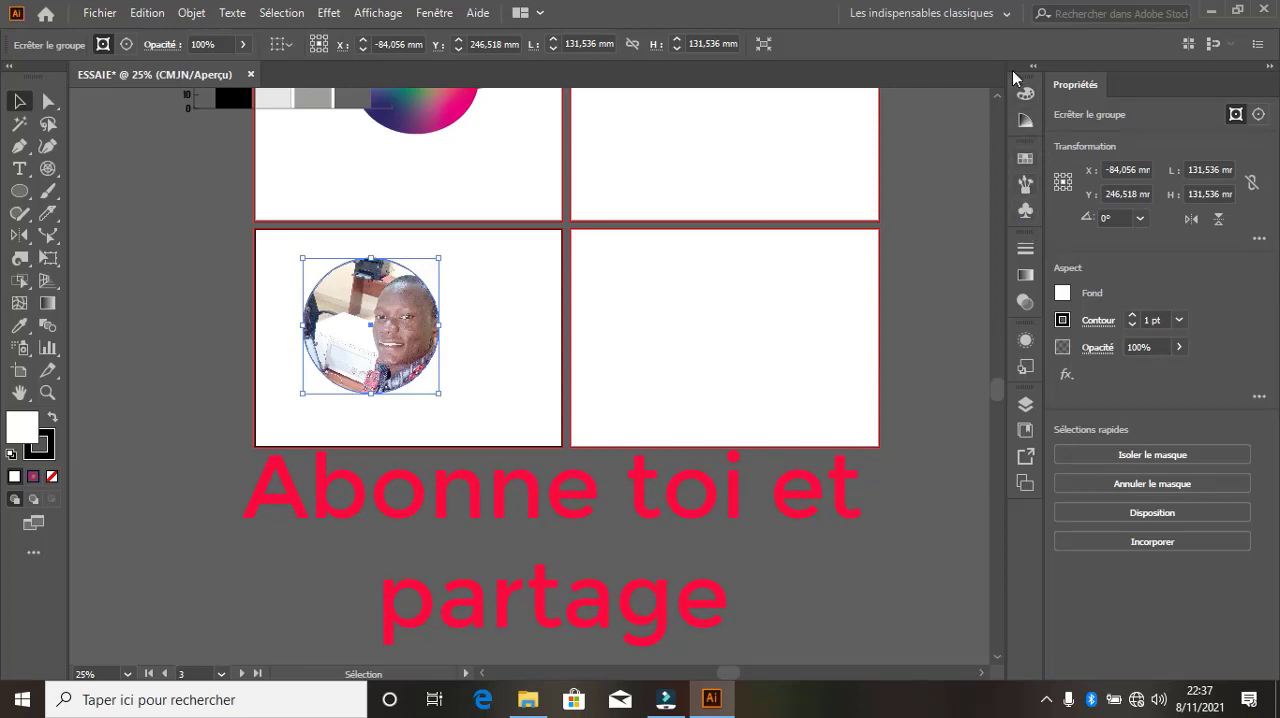
{"action": "left_click", "coordinate": [1026, 95]}
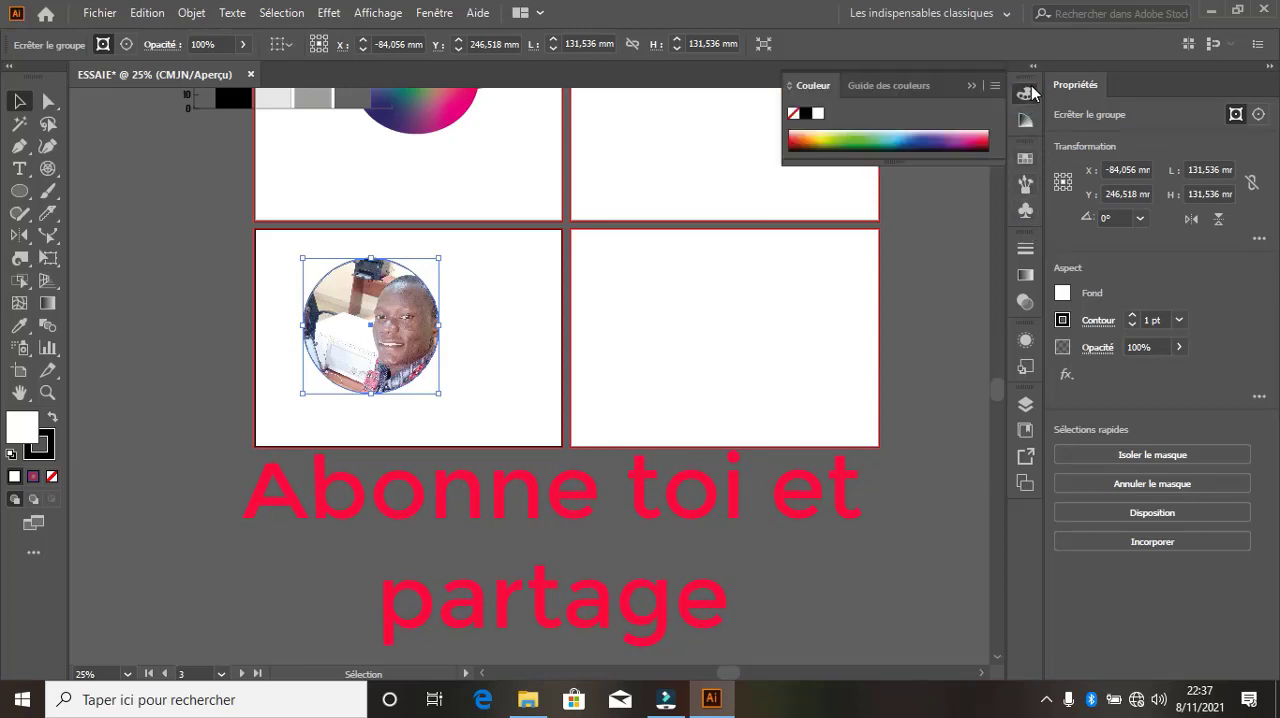
{"action": "left_click", "coordinate": [1026, 120]}
{"action": "left_click", "coordinate": [1024, 98]}
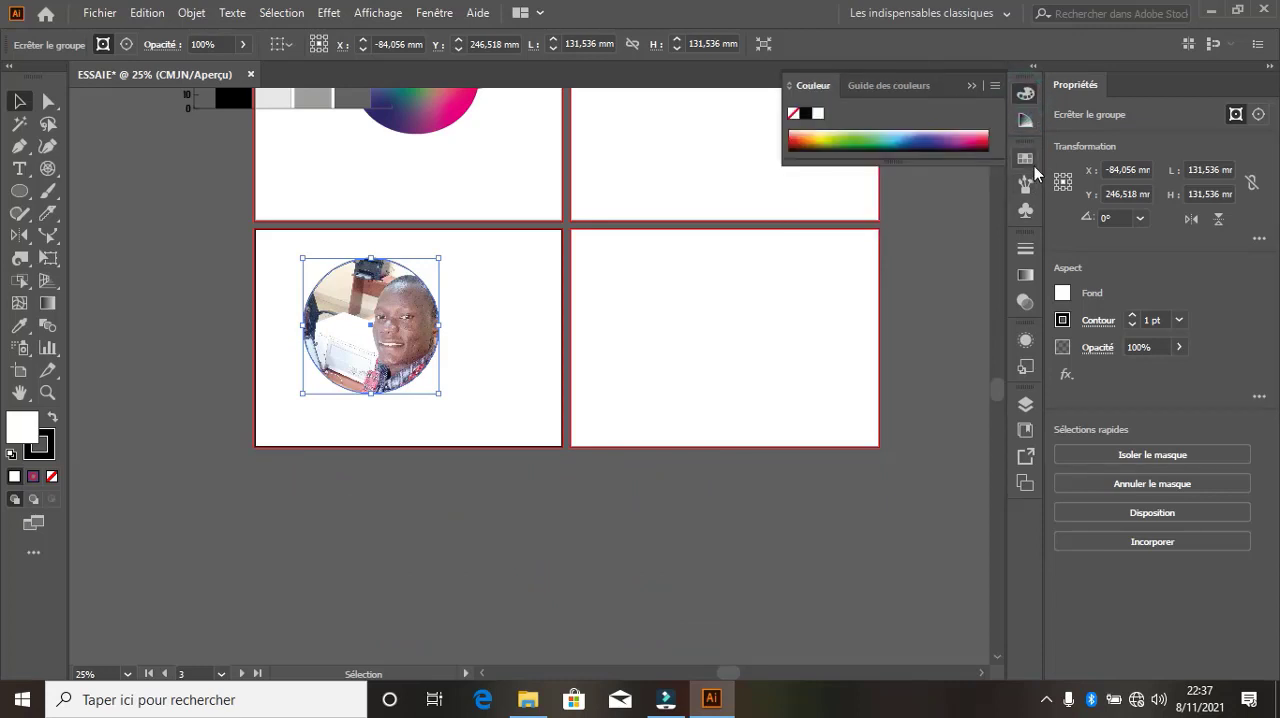
Review the document's swatches, brushes and symbols, deselect the photo circle and put the swatches away
{"action": "left_click", "coordinate": [1033, 165]}
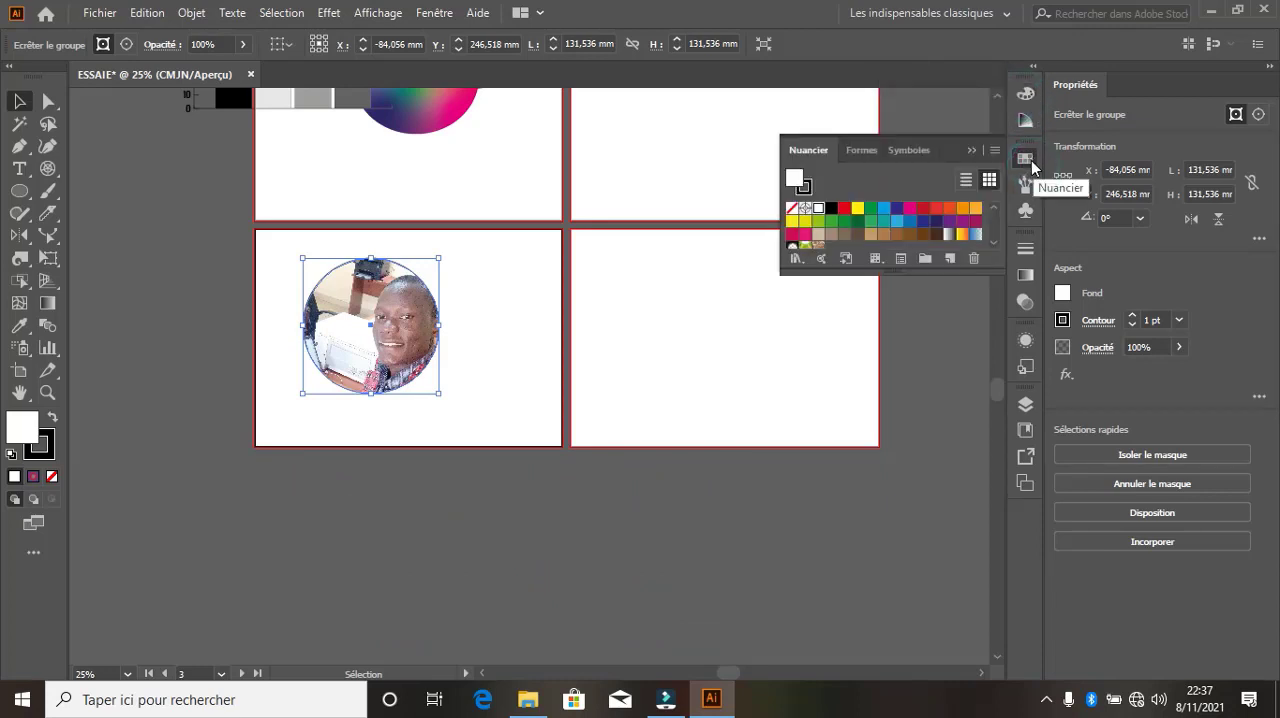
{"action": "left_click", "coordinate": [862, 152]}
{"action": "left_click", "coordinate": [910, 149]}
{"action": "left_click", "coordinate": [808, 150]}
{"action": "left_click", "coordinate": [855, 150]}
{"action": "left_click", "coordinate": [909, 149]}
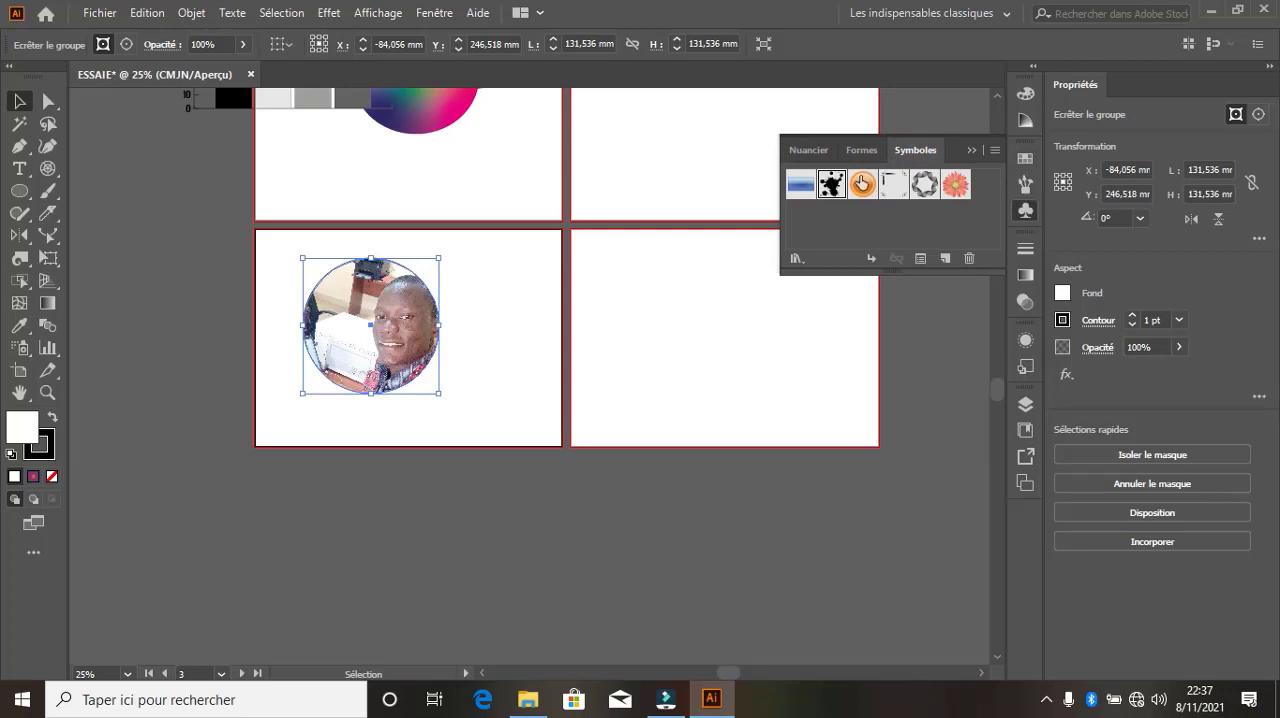
{"action": "left_click", "coordinate": [768, 150]}
{"action": "left_click", "coordinate": [806, 150]}
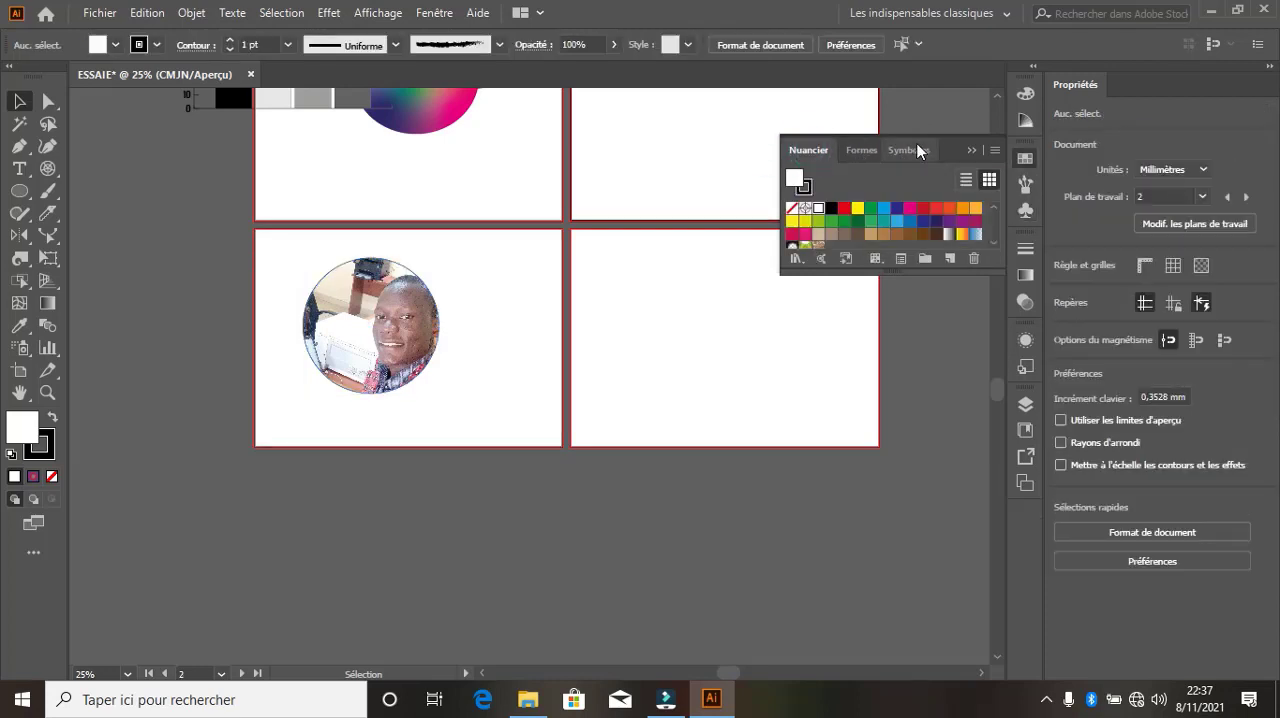
{"action": "left_click", "coordinate": [971, 152]}
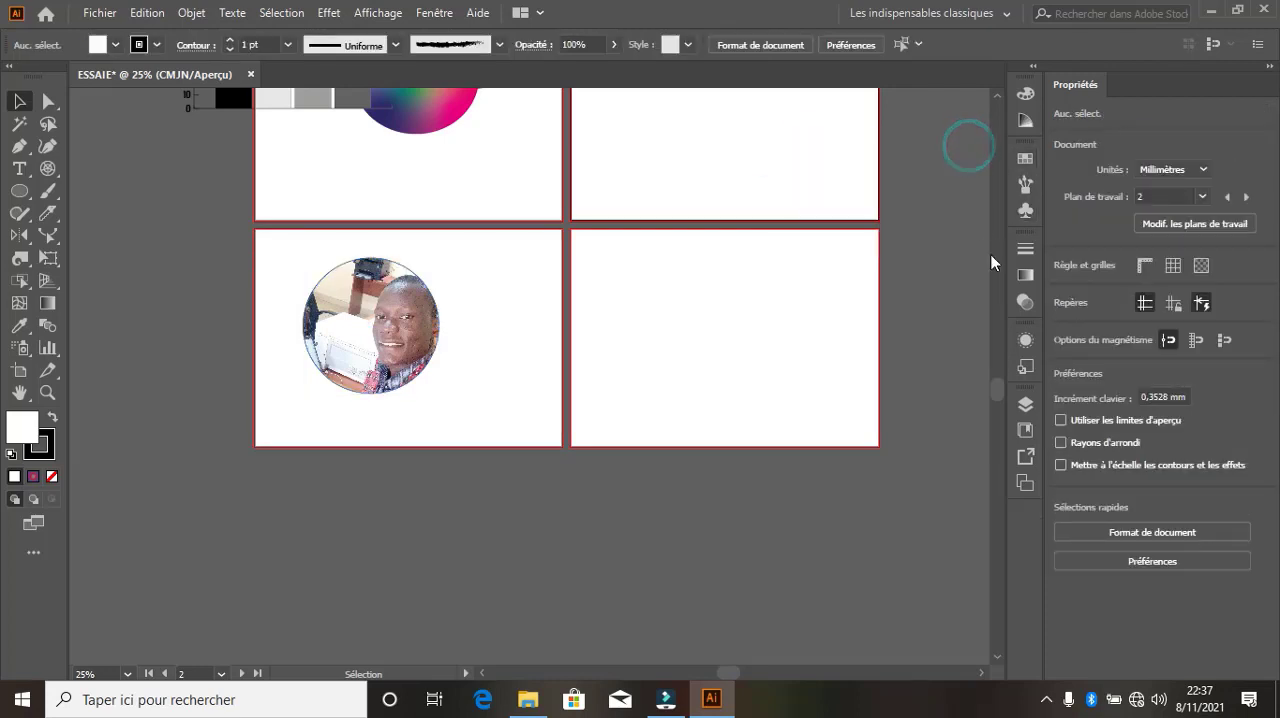
Examine the stroke weight, gradient type and transparency settings
{"action": "left_click", "coordinate": [1025, 250]}
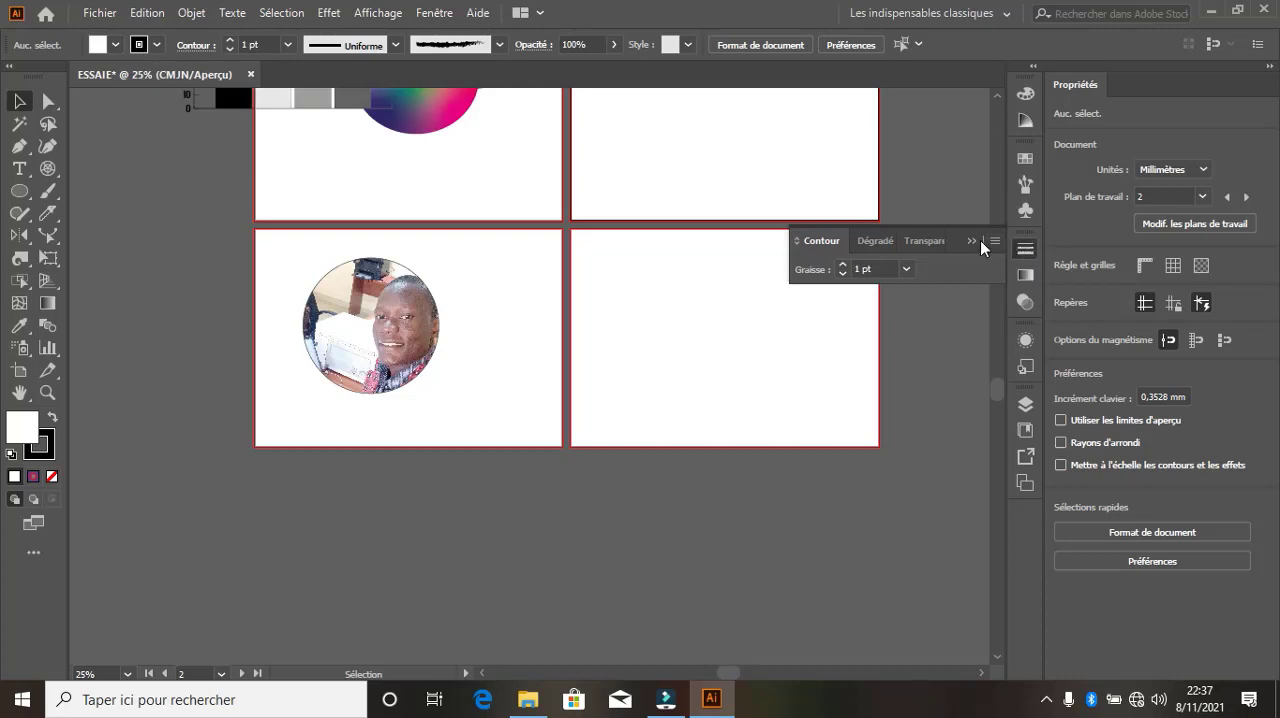
{"action": "left_click", "coordinate": [868, 241]}
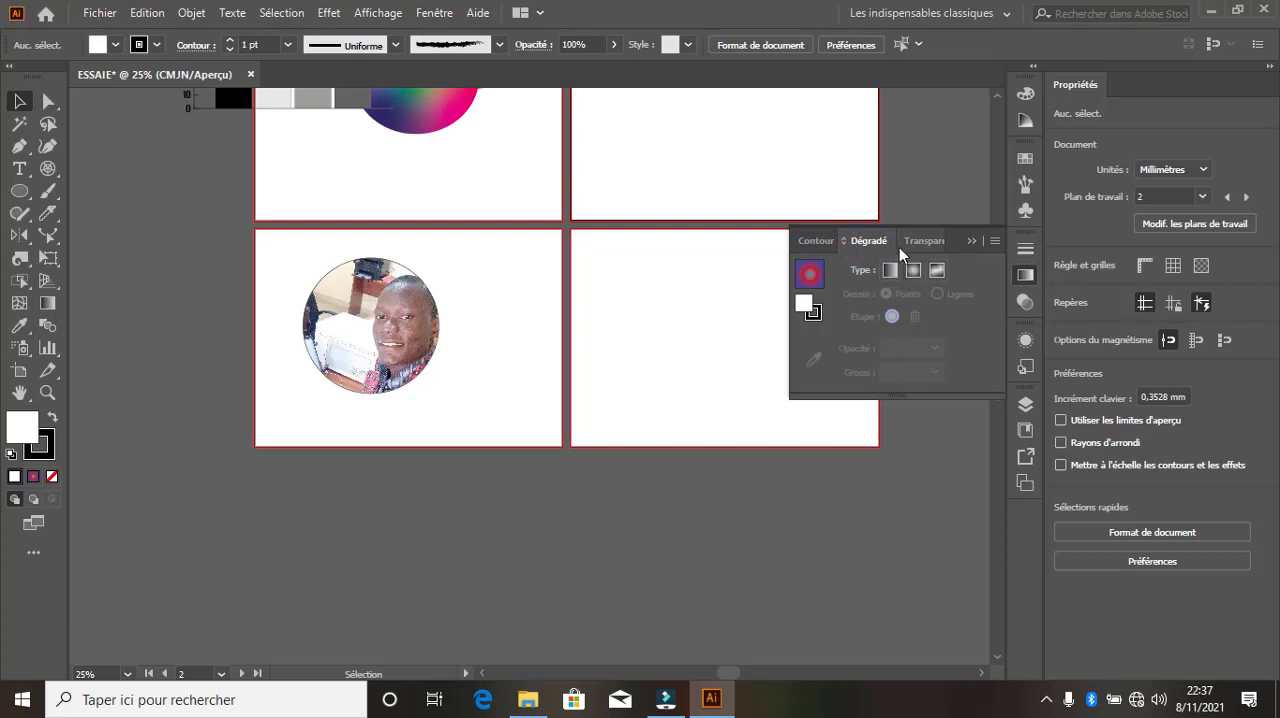
{"action": "left_click", "coordinate": [921, 242]}
{"action": "left_click", "coordinate": [810, 243]}
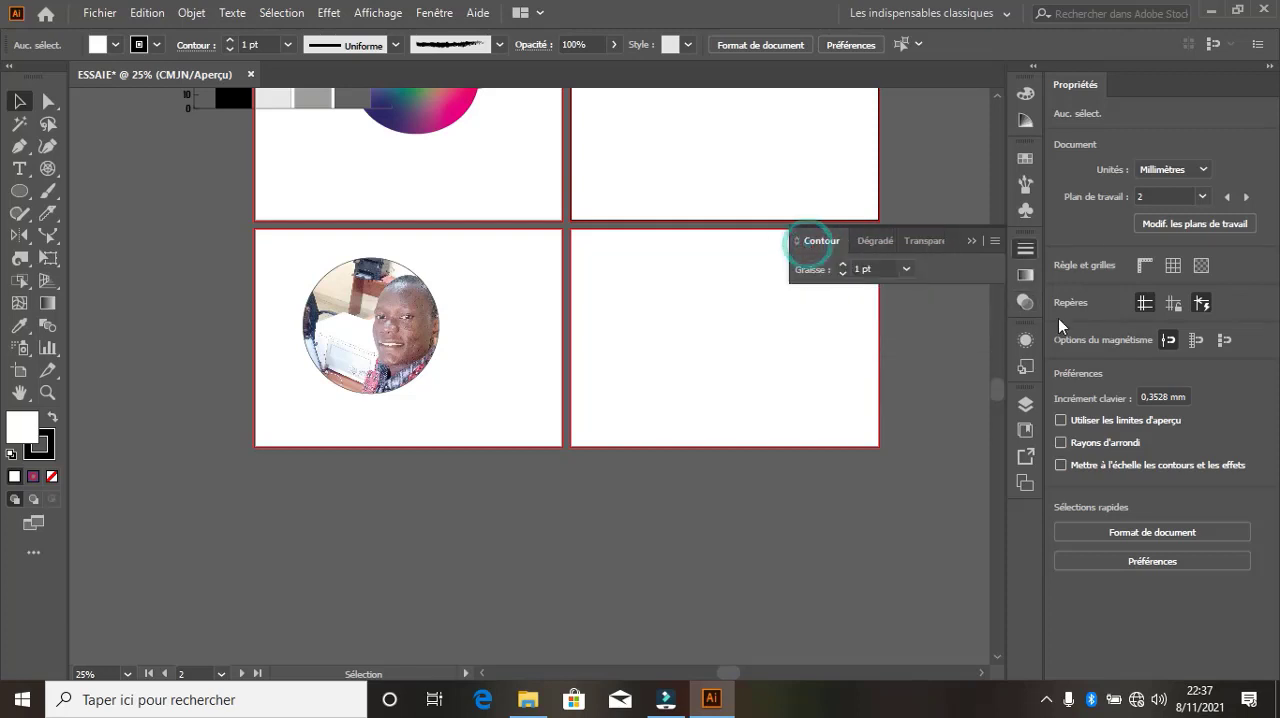
{"action": "left_click", "coordinate": [1030, 301]}
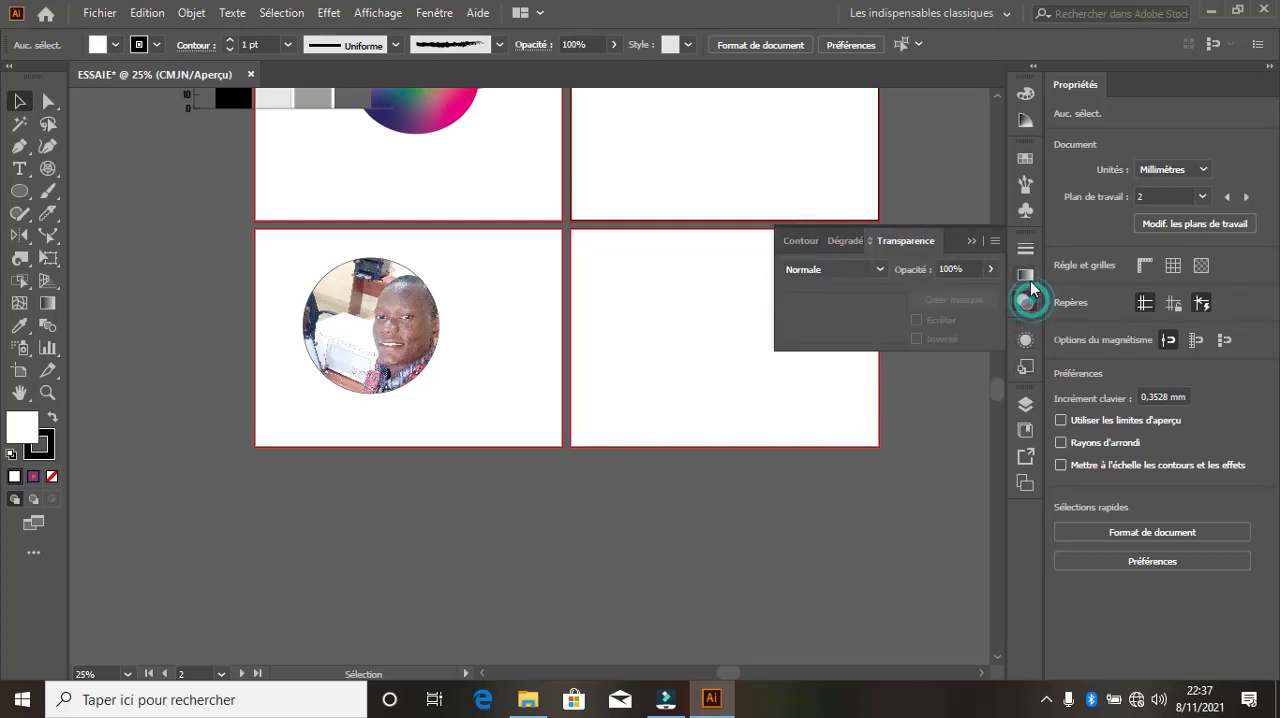
{"action": "left_click", "coordinate": [1026, 276]}
{"action": "left_click", "coordinate": [1027, 302]}
Review the Appearance attributes for stroke and fill and the available graphic styles
{"action": "left_click", "coordinate": [1026, 341]}
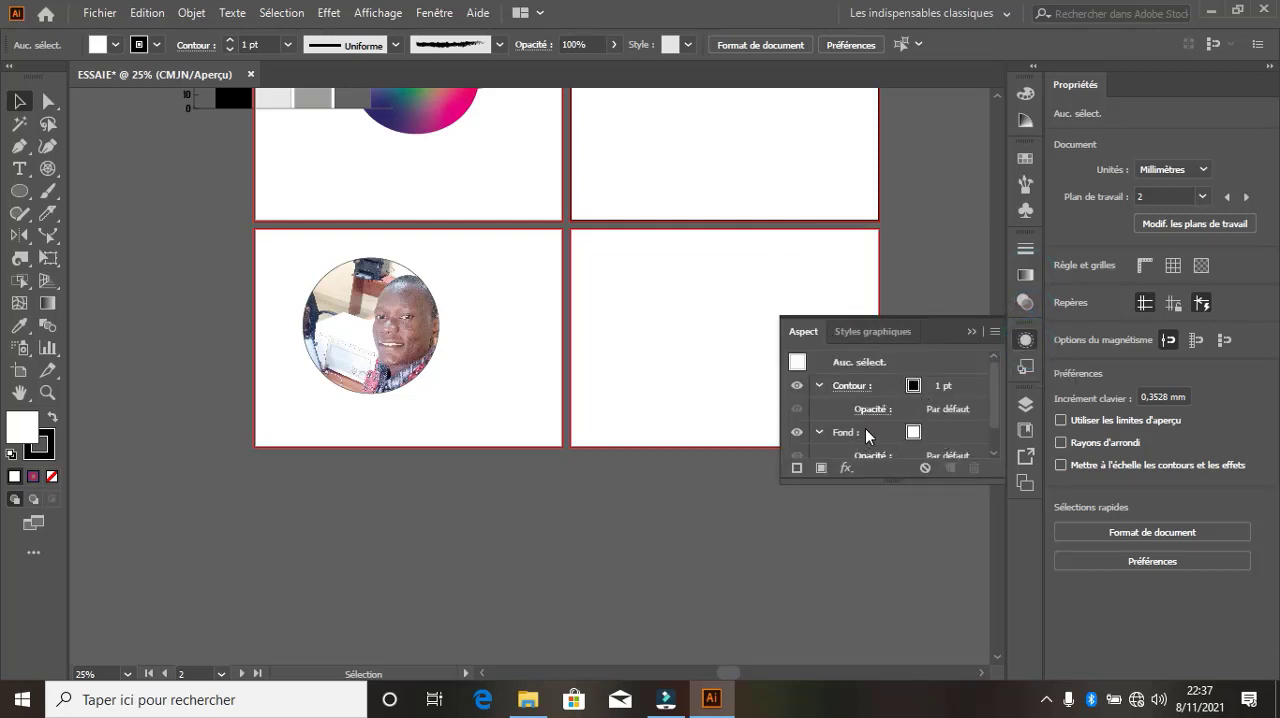
{"action": "scroll", "coordinate": [863, 420], "scroll_direction": "down", "scroll_amount": 1}
{"action": "scroll", "coordinate": [920, 440], "scroll_direction": "up", "scroll_amount": 1}
{"action": "left_click", "coordinate": [888, 334]}
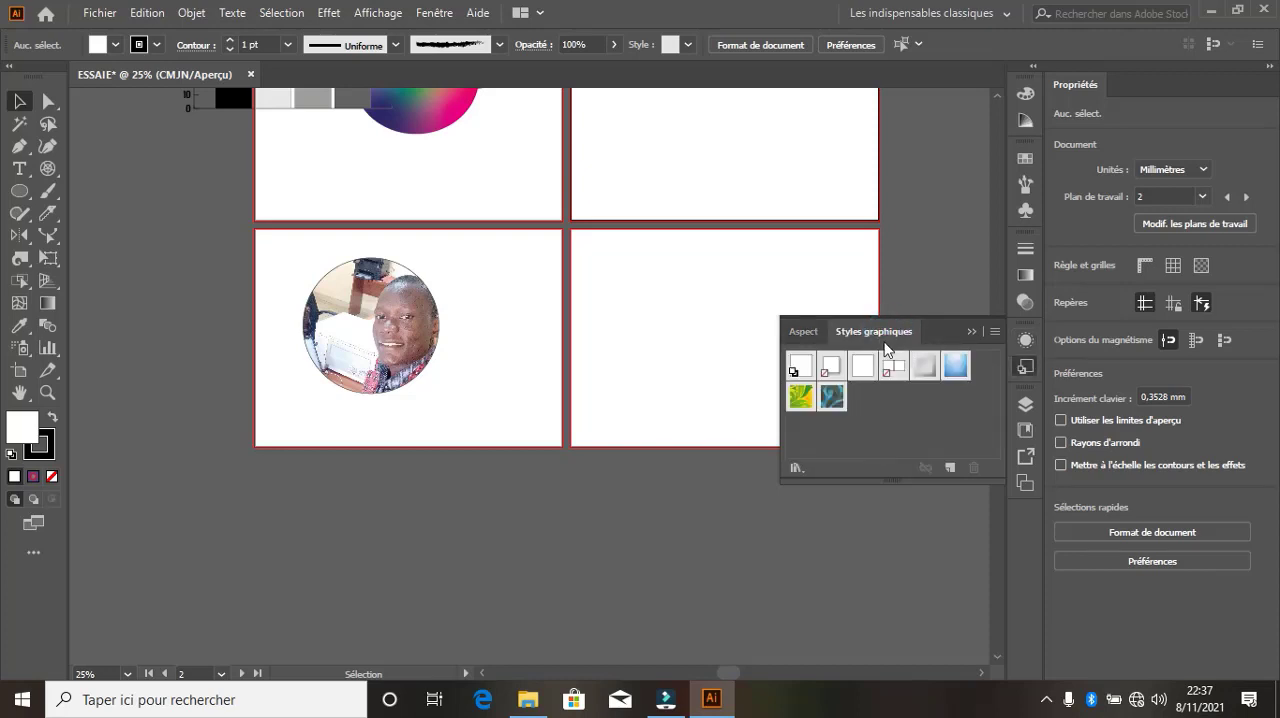
{"action": "left_click", "coordinate": [814, 334]}
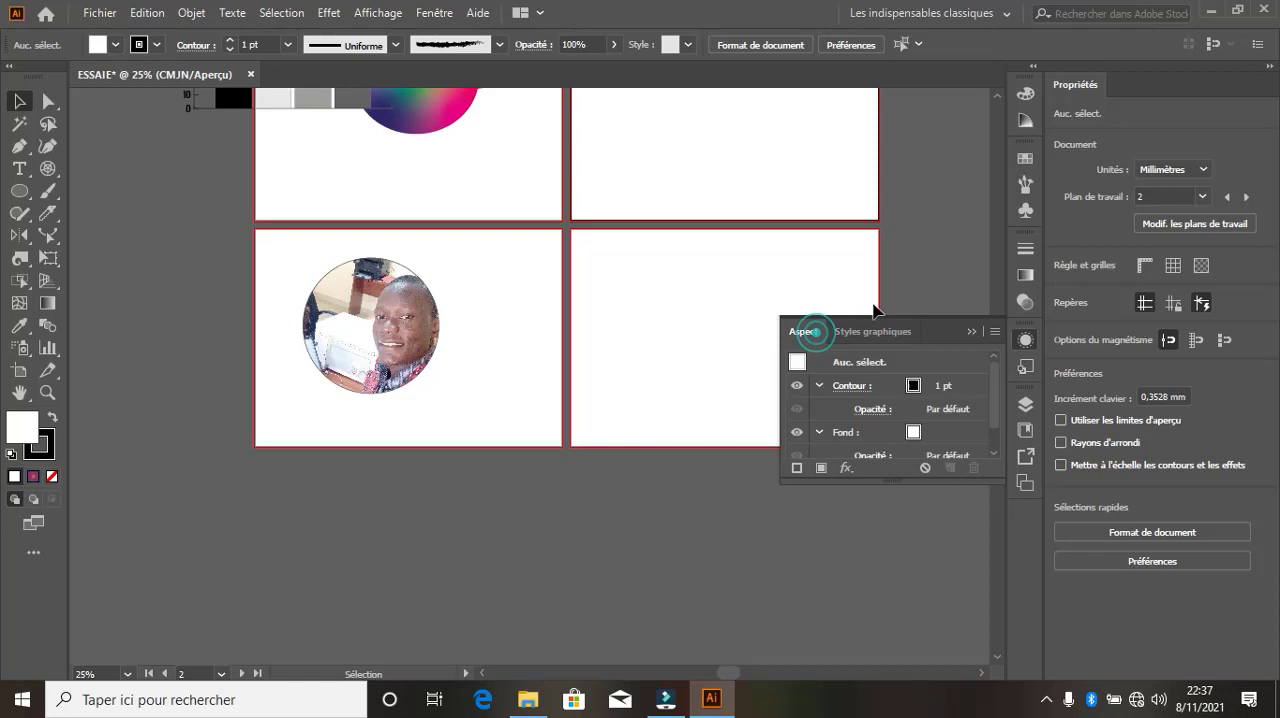
{"action": "left_click", "coordinate": [968, 331]}
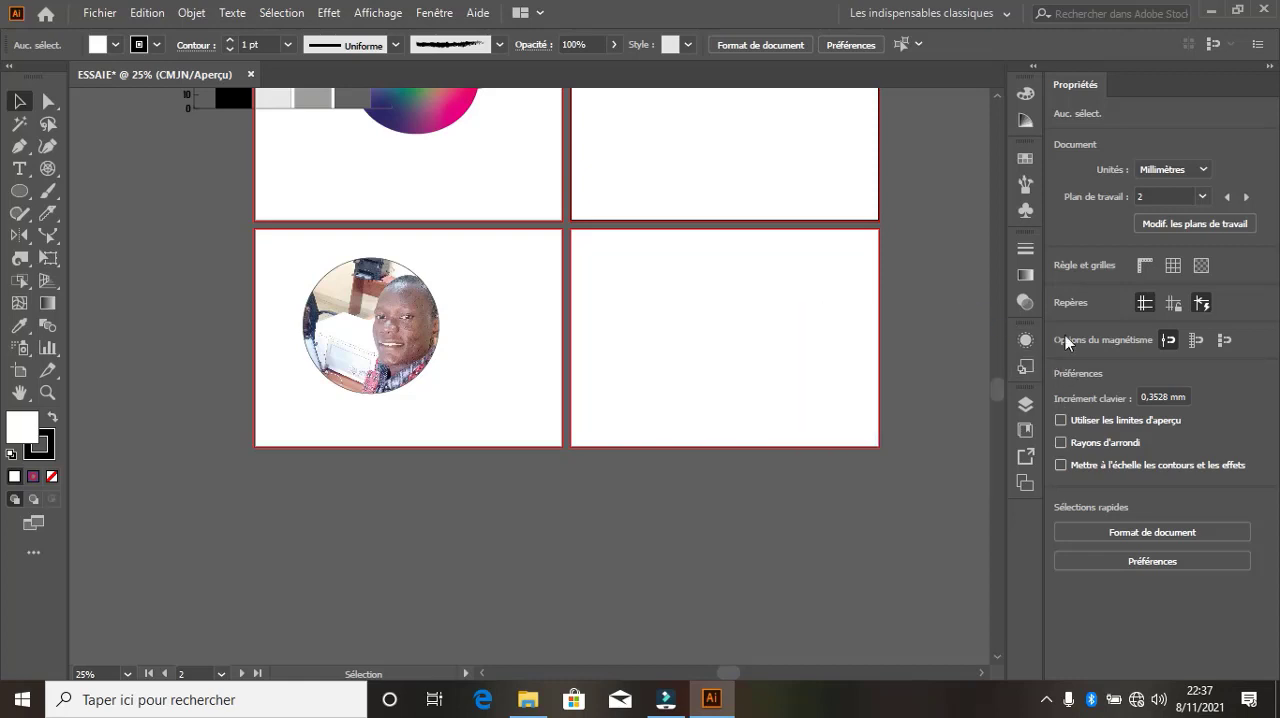
{"action": "left_click", "coordinate": [1025, 367]}
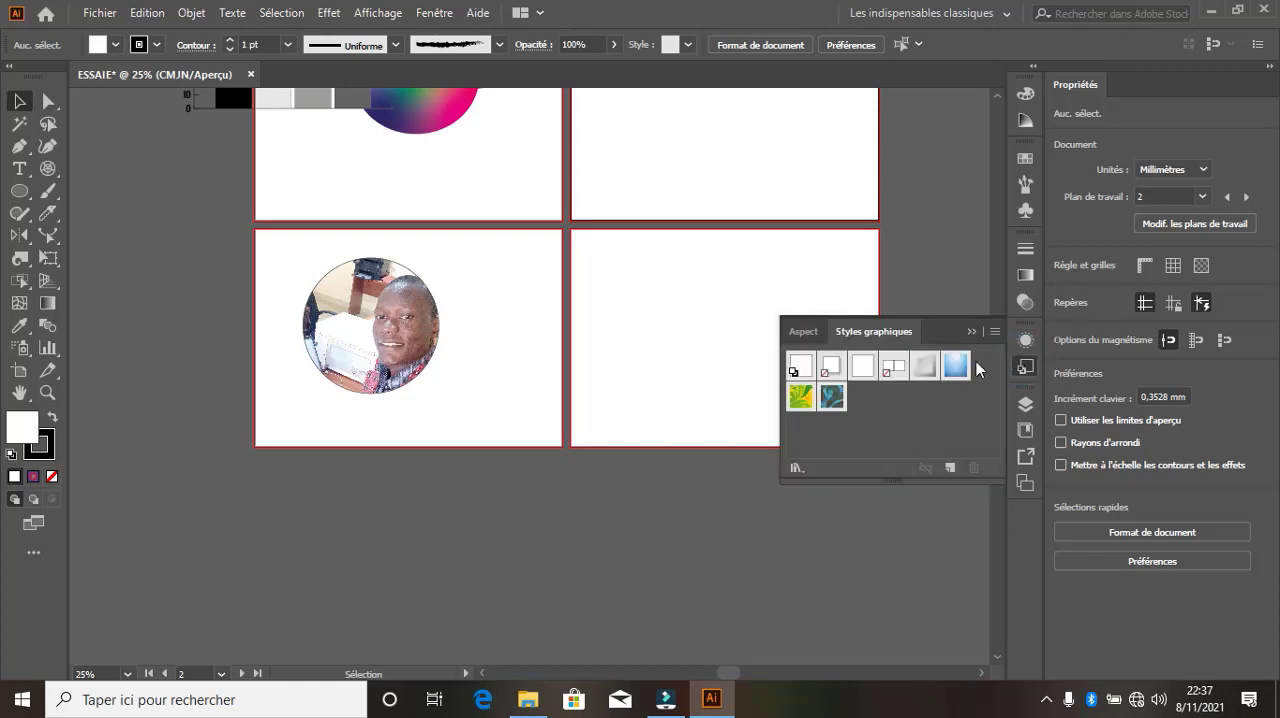
{"action": "left_click", "coordinate": [806, 333]}
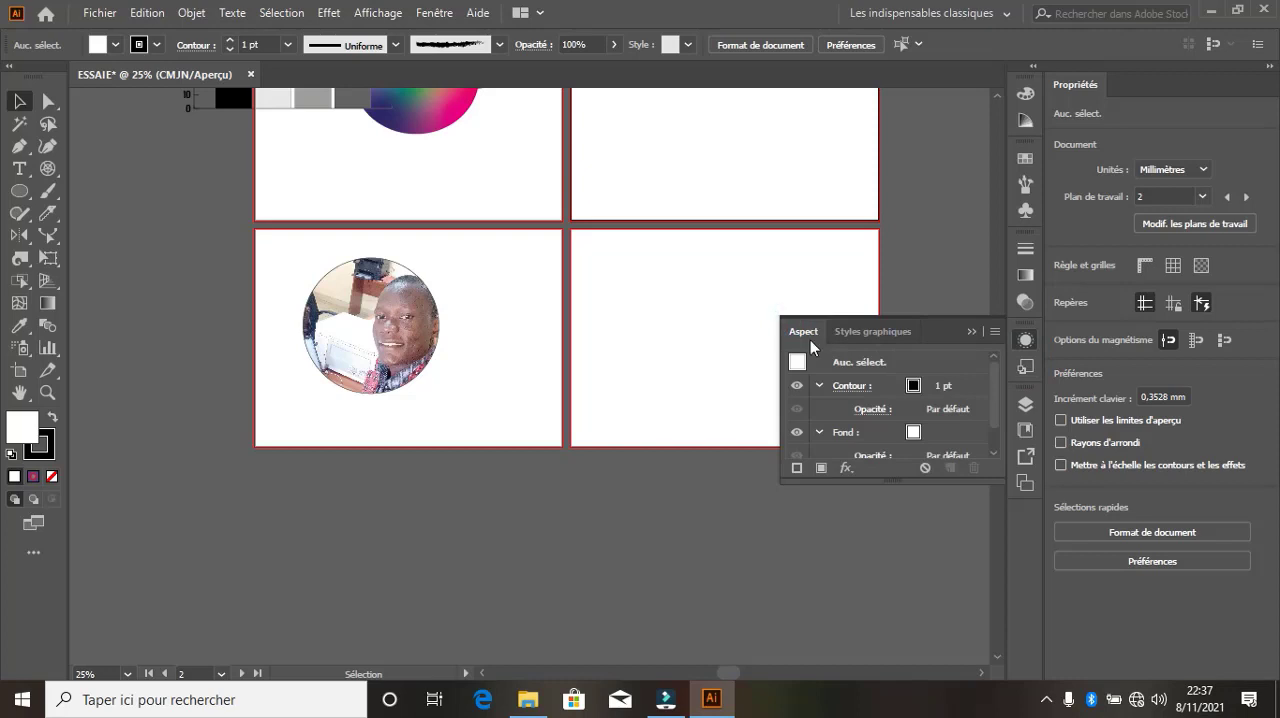
{"action": "left_click", "coordinate": [1028, 367]}
Expand layer Calque 1, select the clipped photo group from its contents, and switch the selection to the gradient ellipse
{"action": "left_click", "coordinate": [1028, 405]}
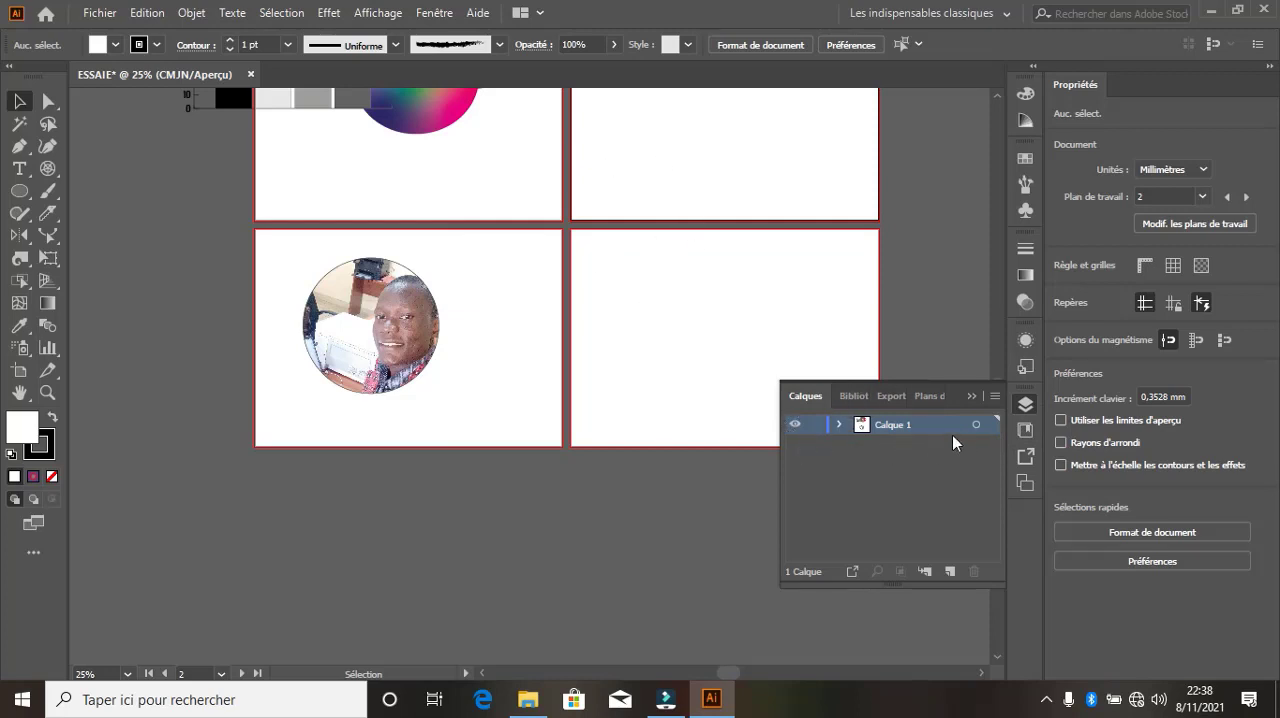
{"action": "left_click", "coordinate": [839, 424]}
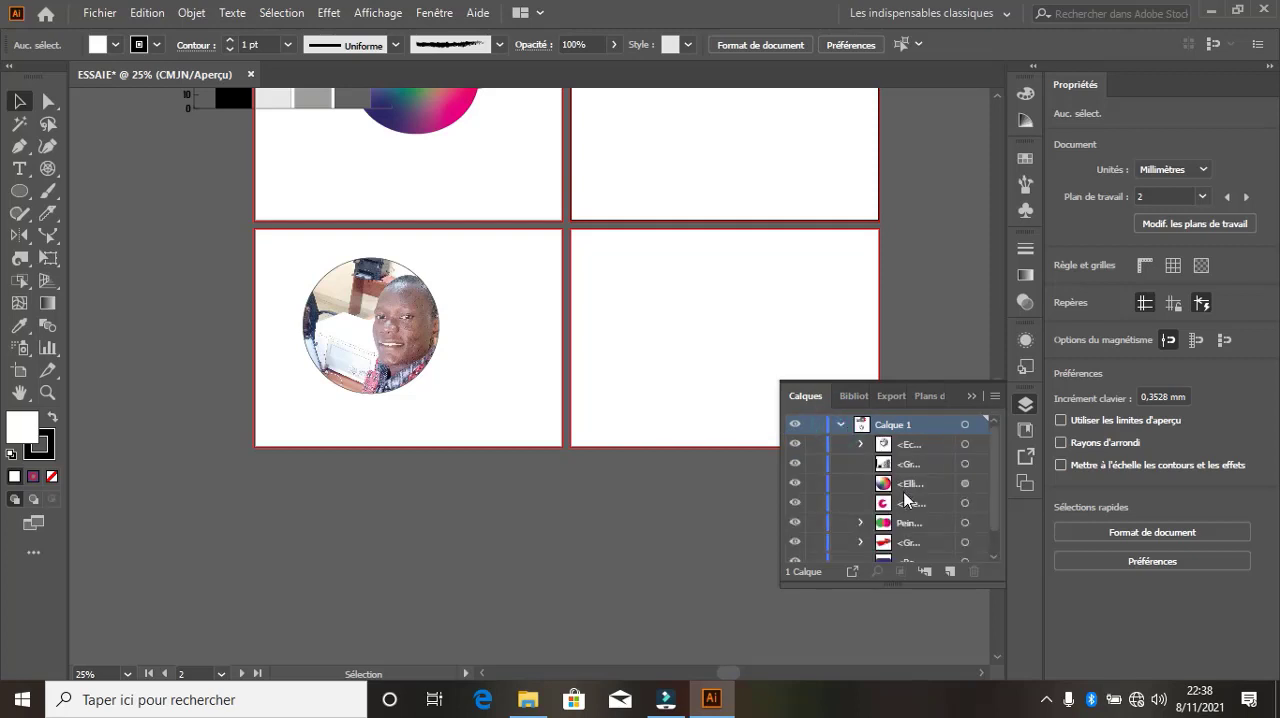
{"action": "scroll", "coordinate": [905, 498], "scroll_direction": "down", "scroll_amount": 1}
{"action": "scroll", "coordinate": [906, 497], "scroll_direction": "up", "scroll_amount": 1}
{"action": "left_click", "coordinate": [966, 444]}
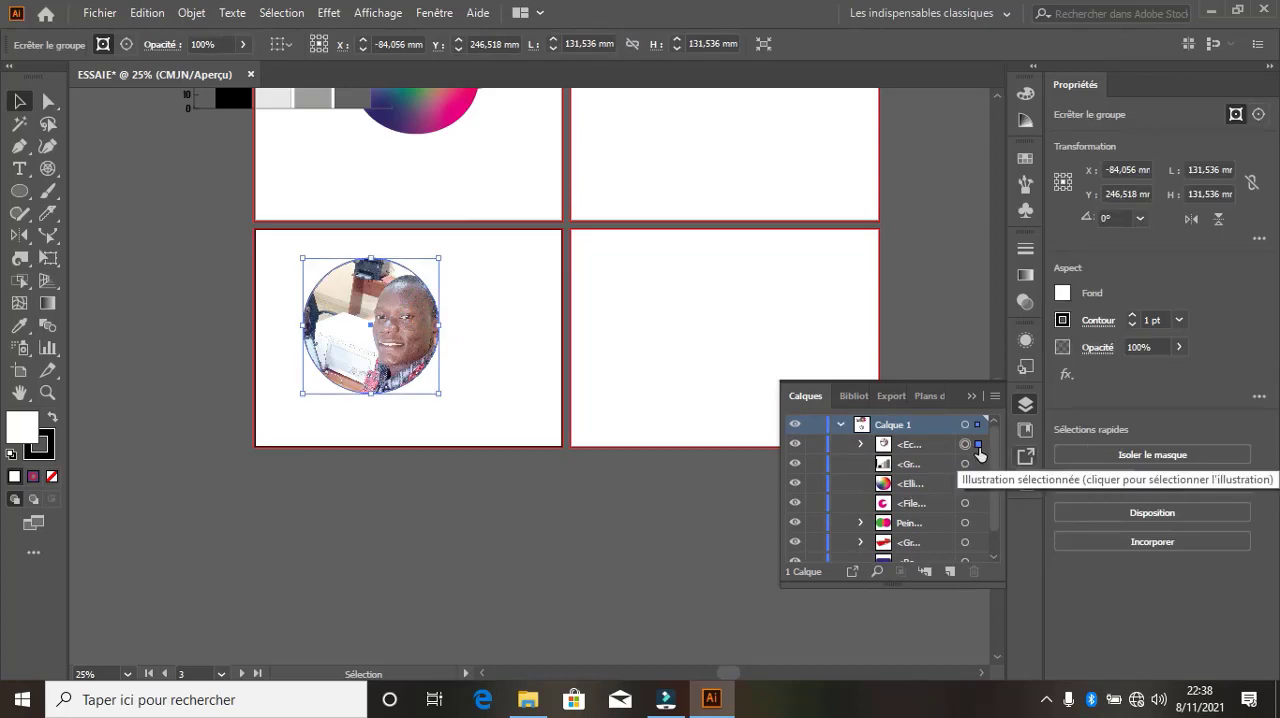
{"action": "left_click", "coordinate": [979, 447]}
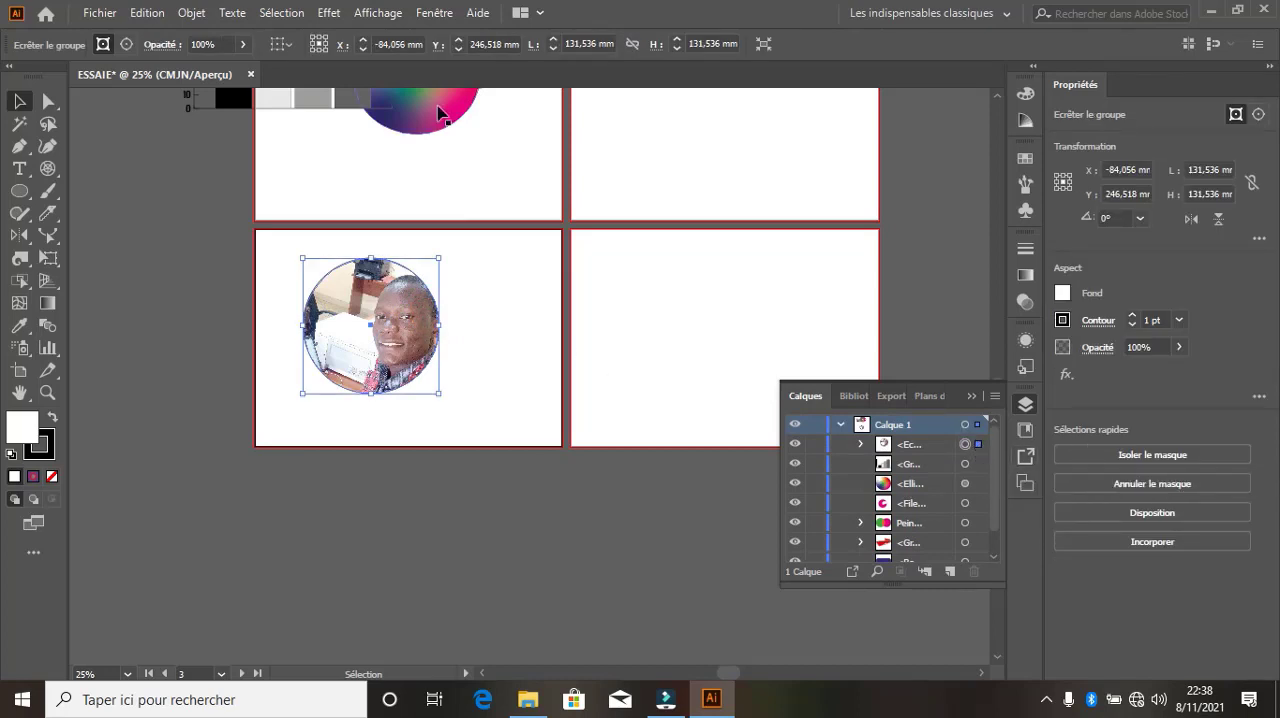
{"action": "left_click", "coordinate": [979, 484]}
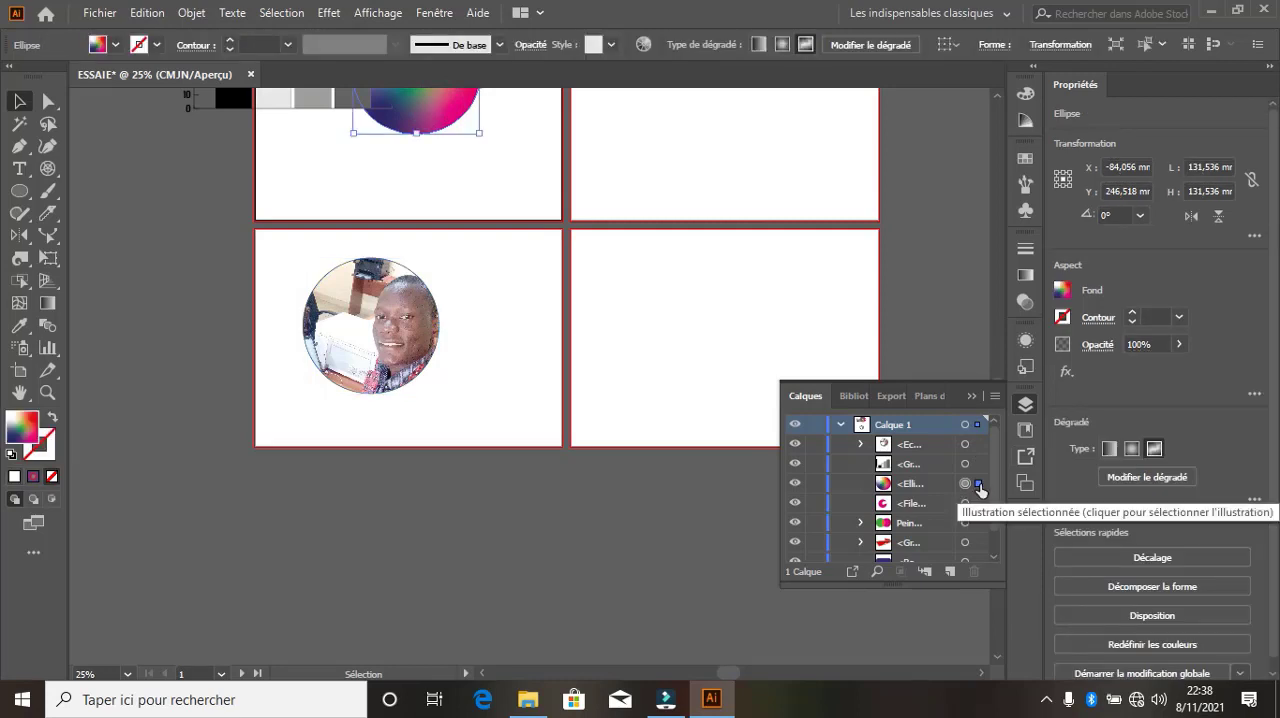
{"action": "left_click", "coordinate": [973, 393]}
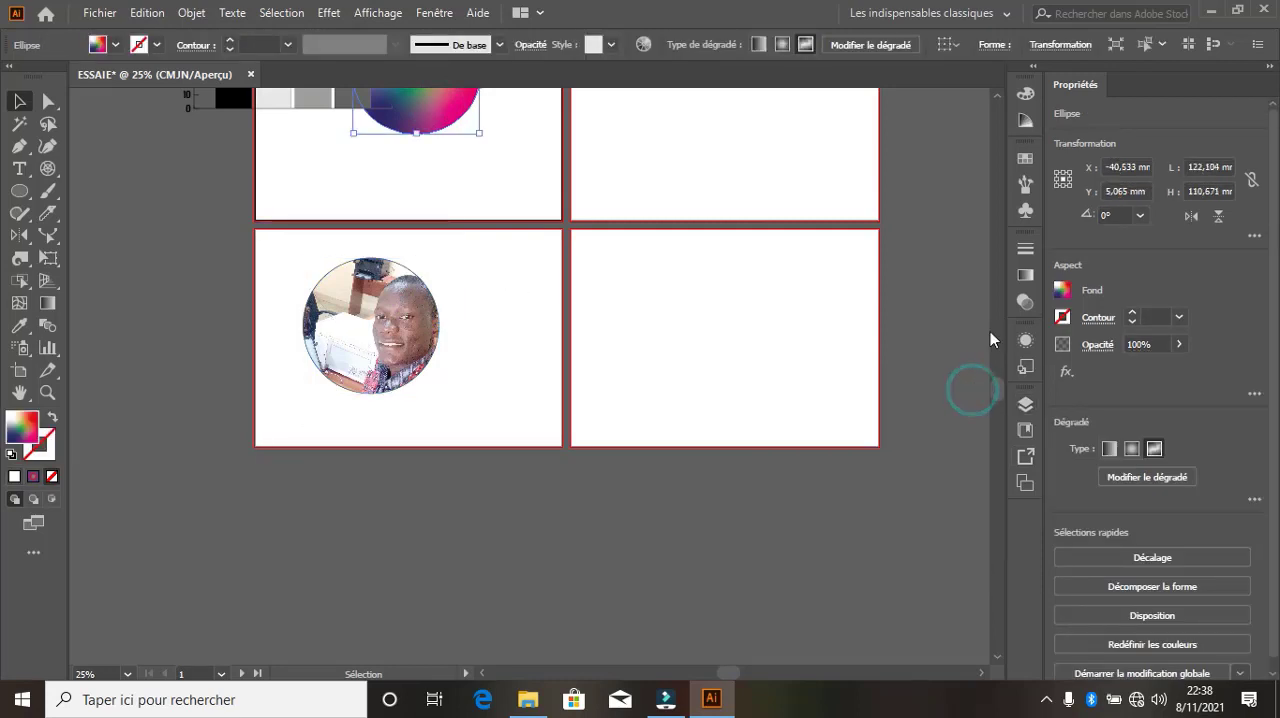
Review the libraries and asset export settings, including the available export formats, and collapse the panels
{"action": "left_click", "coordinate": [1029, 433]}
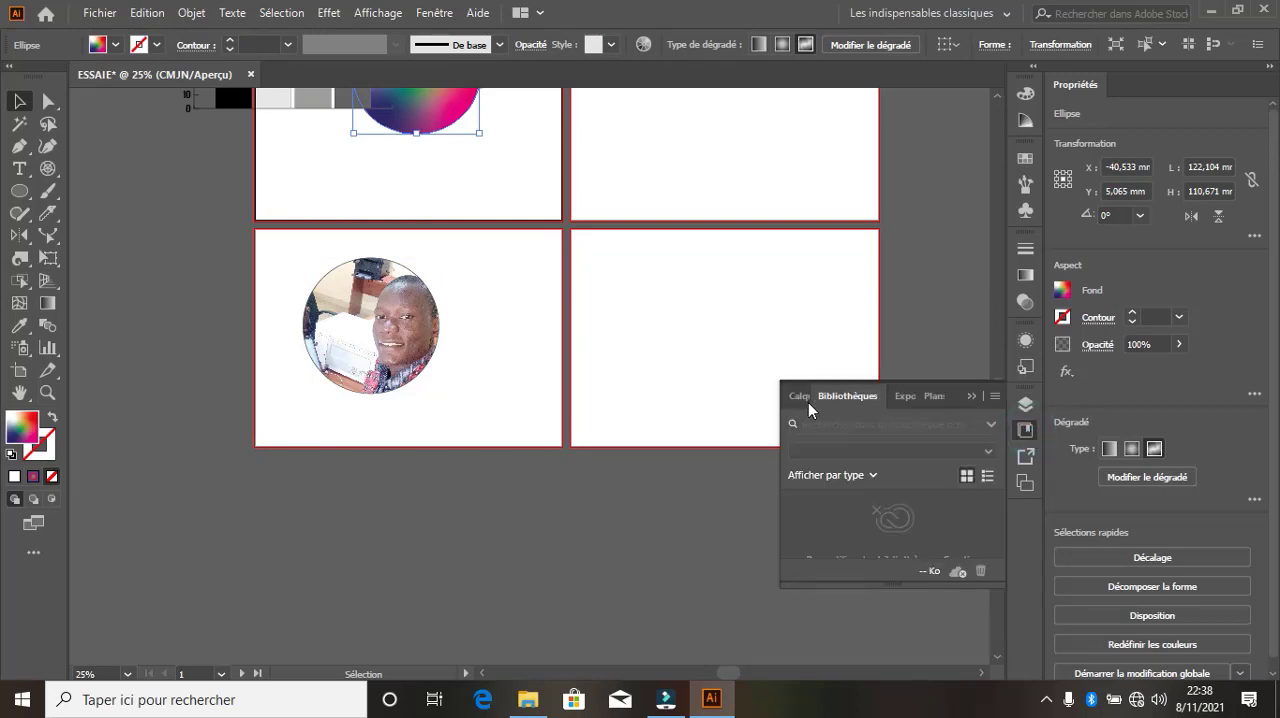
{"action": "left_click", "coordinate": [810, 400]}
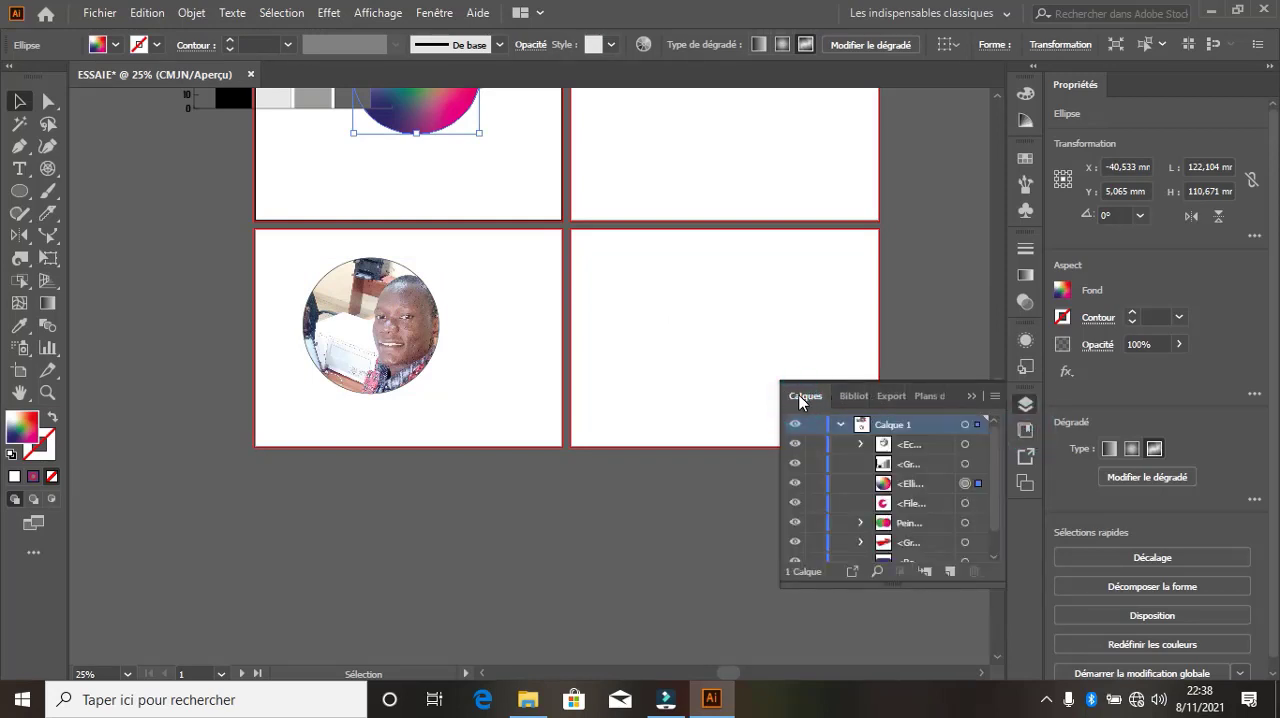
{"action": "left_click", "coordinate": [852, 398]}
{"action": "left_click", "coordinate": [902, 396]}
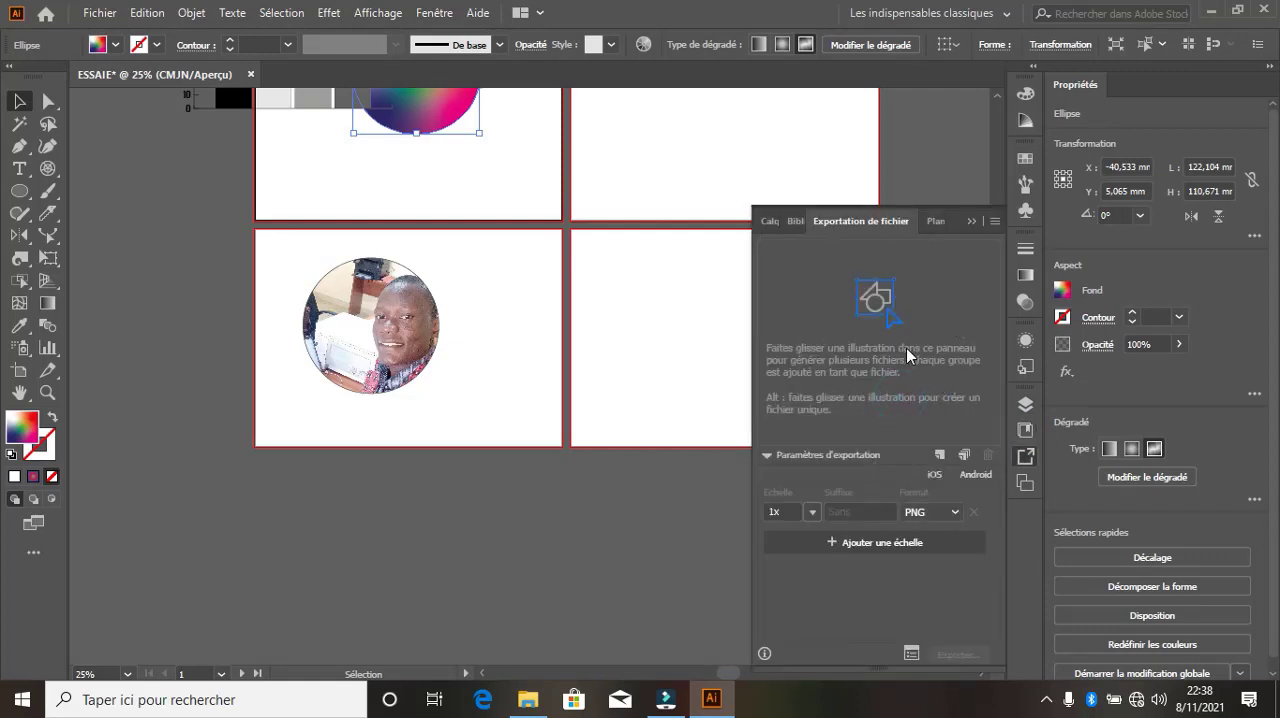
{"action": "left_click", "coordinate": [957, 512]}
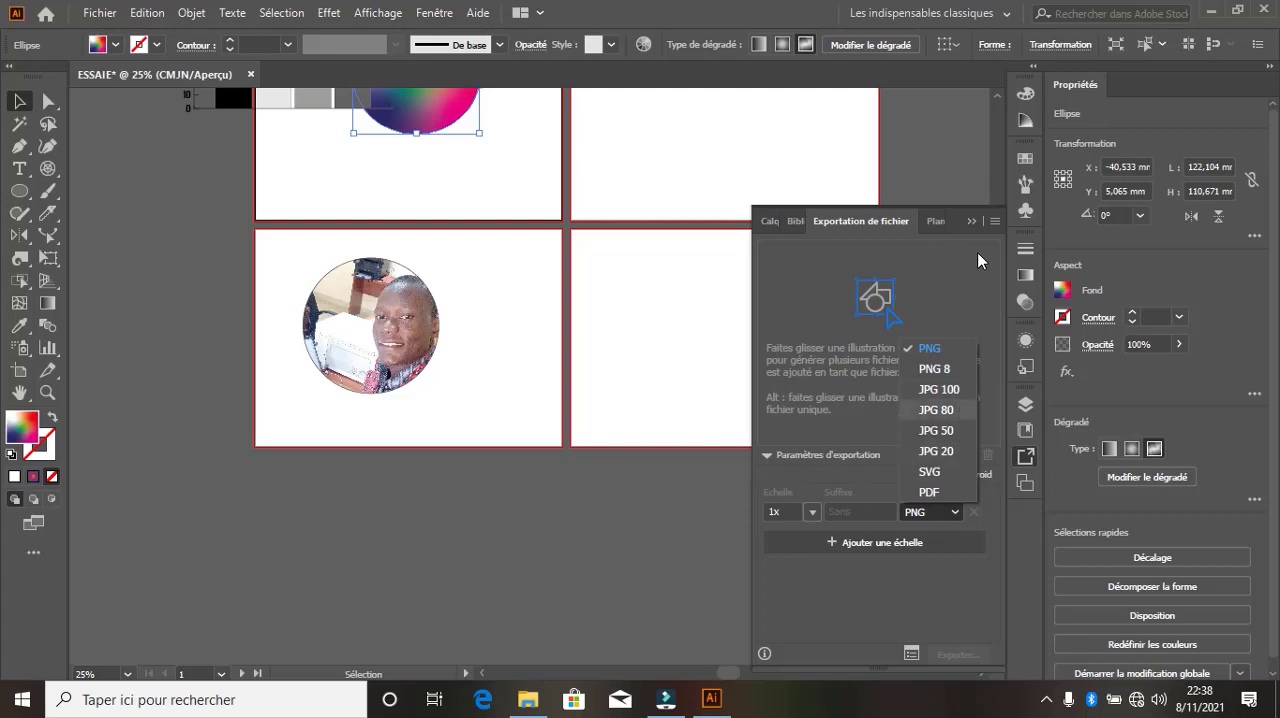
{"action": "left_click", "coordinate": [940, 222]}
{"action": "left_click", "coordinate": [971, 221]}
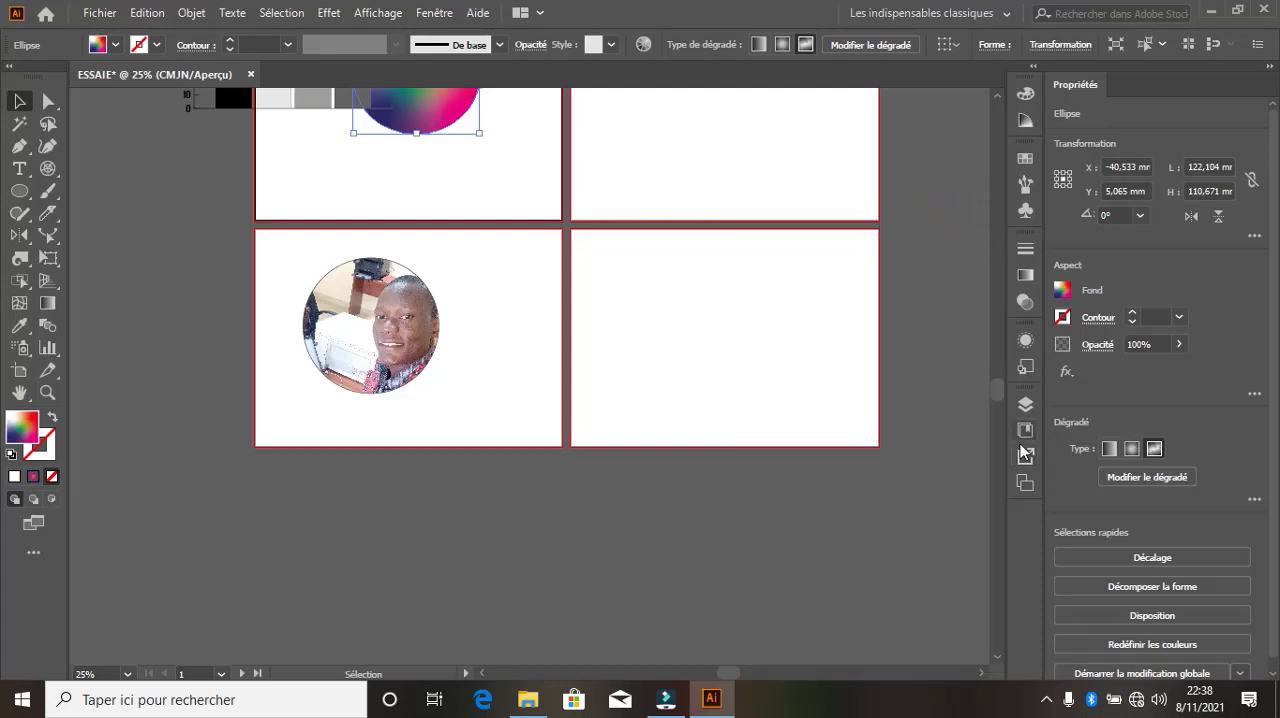
Delete artboard number 5 and move the remaining Plan de travail 5 to first place in the artboard order
{"action": "left_click", "coordinate": [1025, 482]}
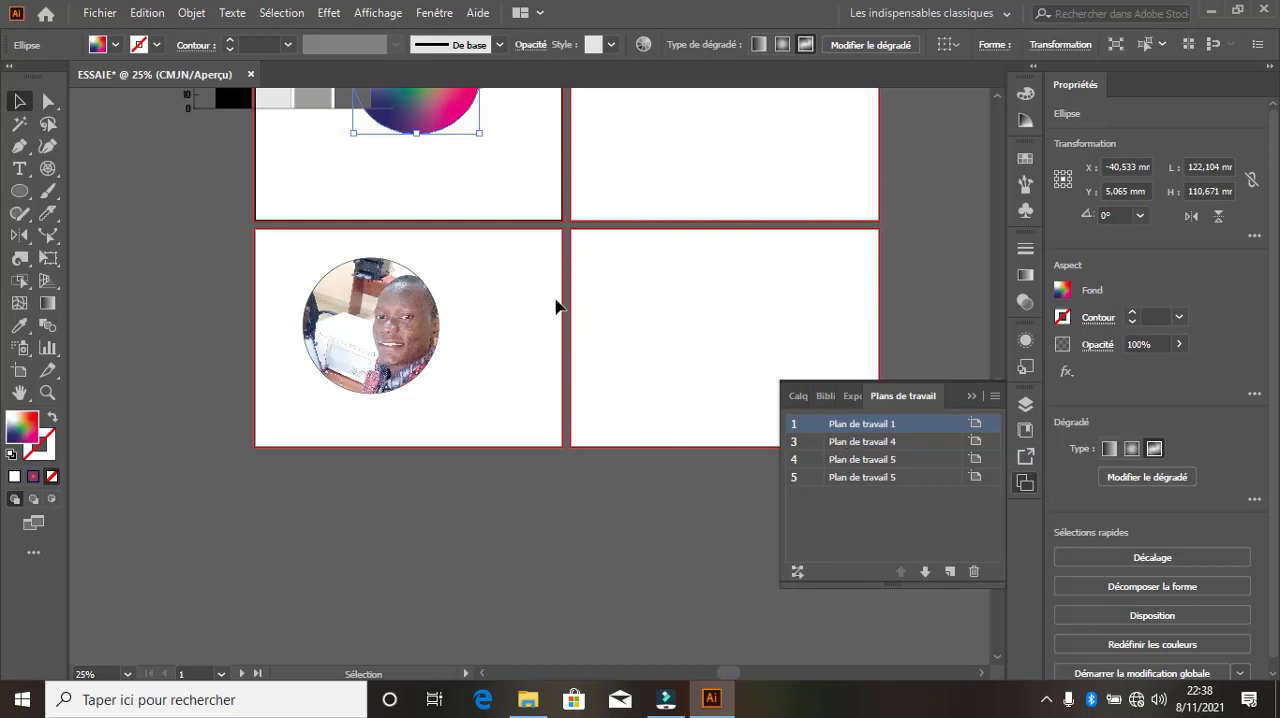
{"action": "left_click", "coordinate": [951, 481]}
{"action": "left_click", "coordinate": [975, 571]}
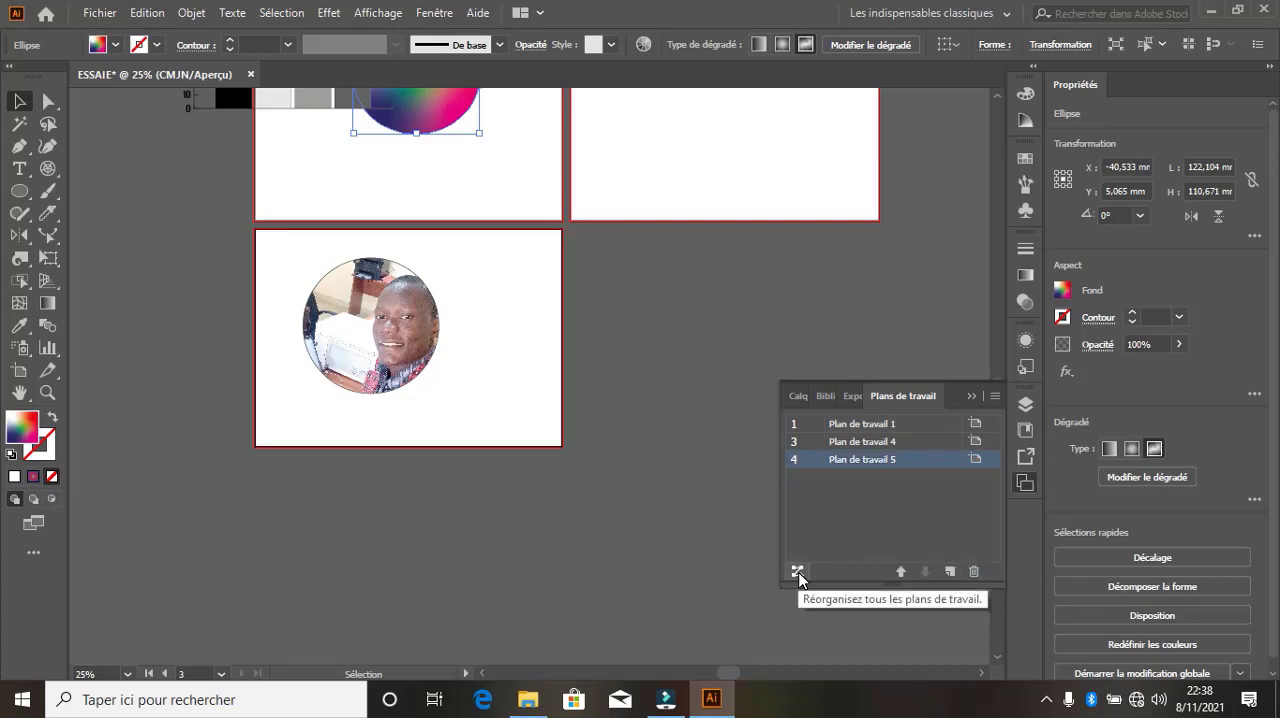
{"action": "left_click", "coordinate": [901, 571]}
{"action": "left_click", "coordinate": [901, 571]}
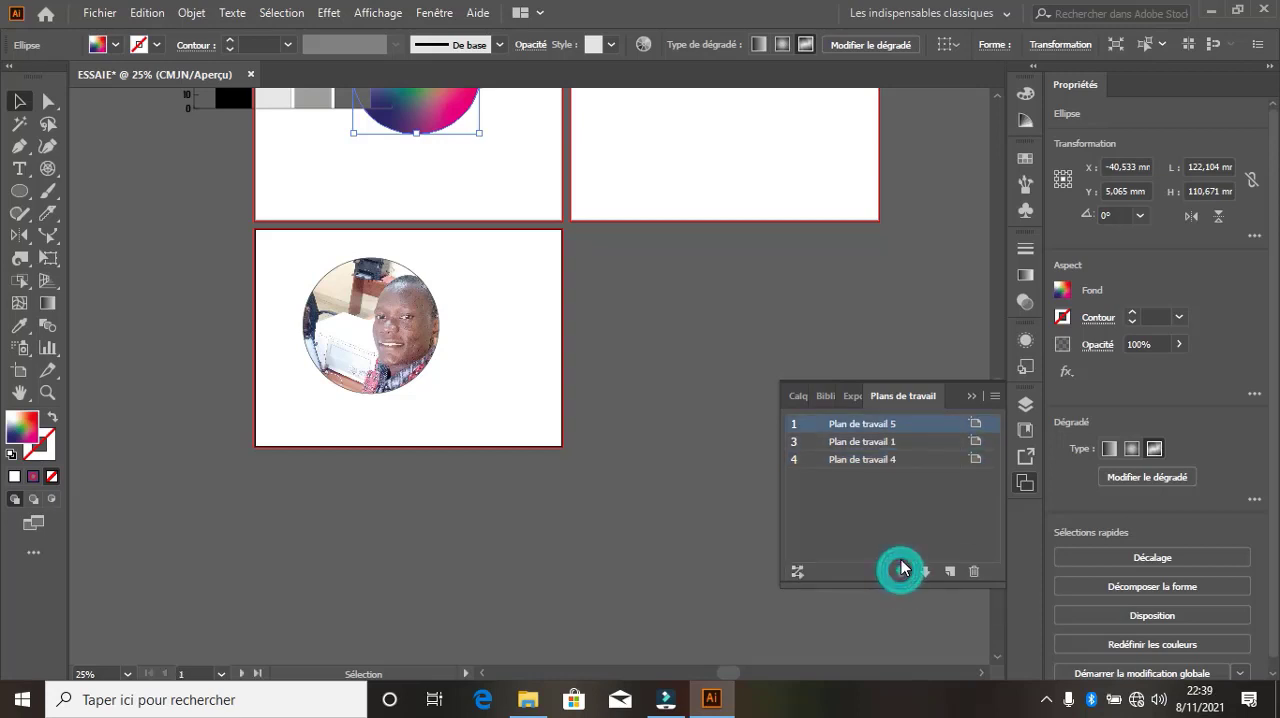
{"action": "left_click", "coordinate": [796, 398]}
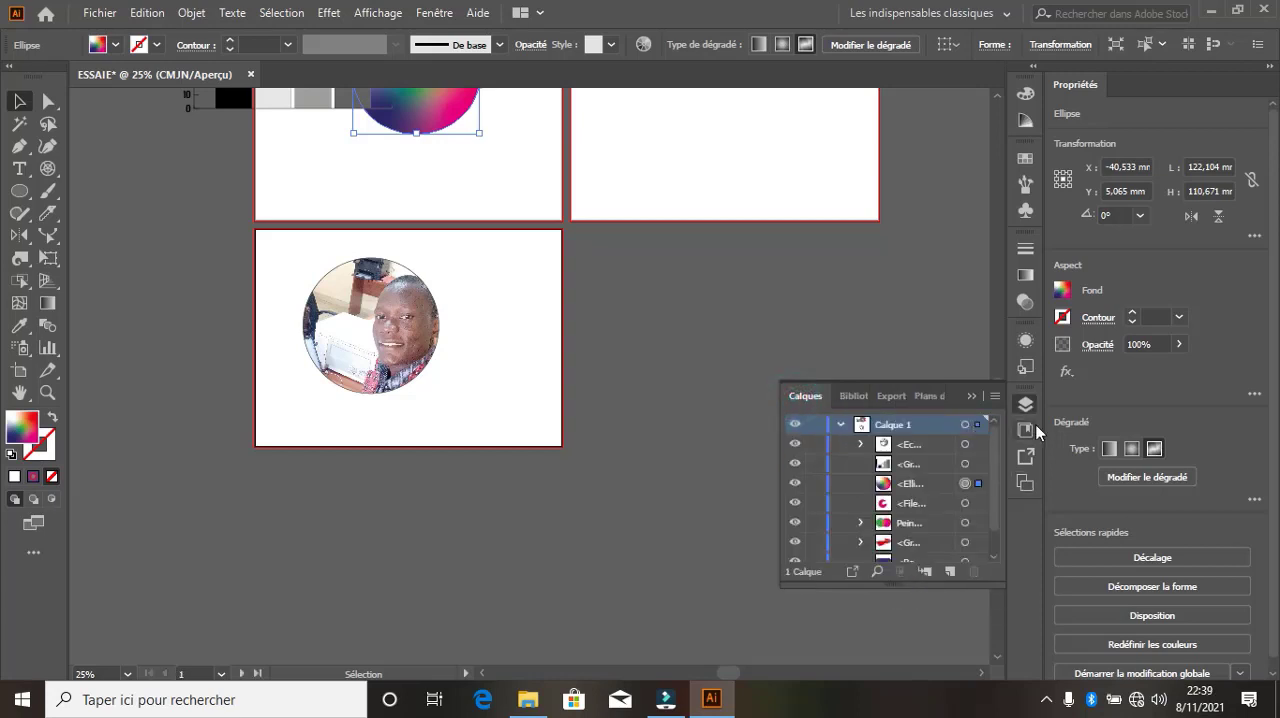
{"action": "left_click", "coordinate": [1028, 405]}
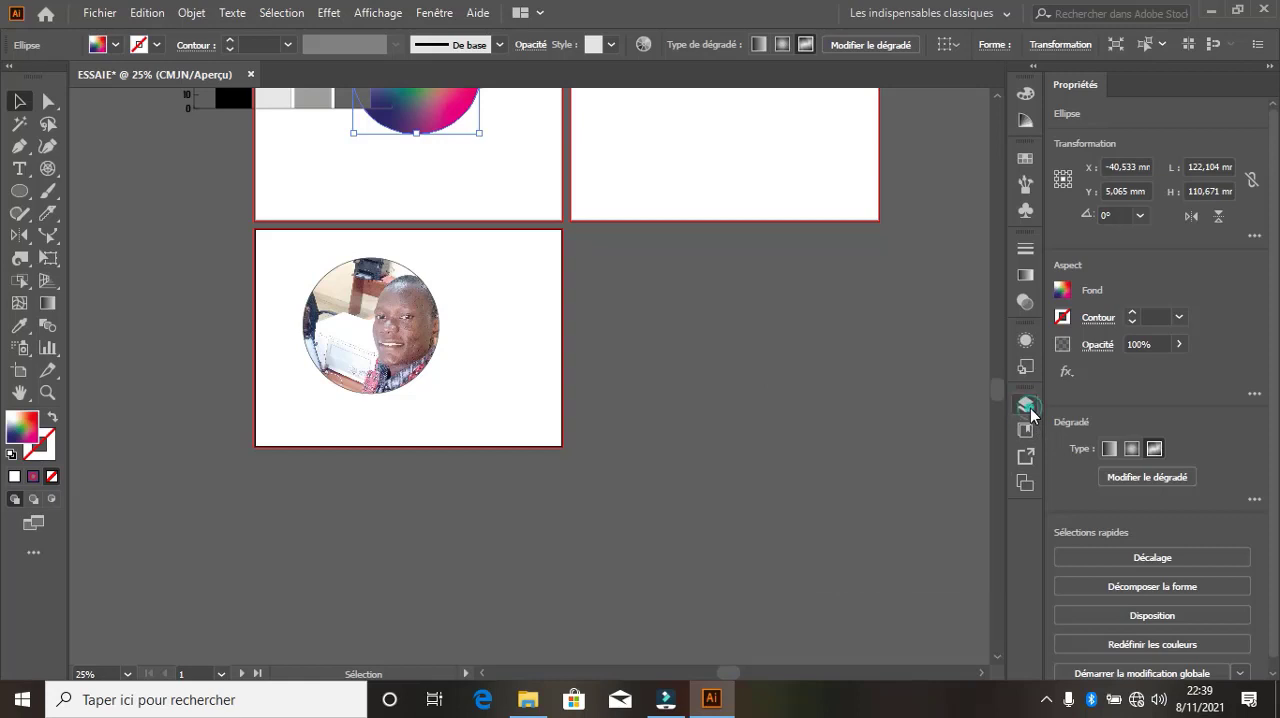
Select the clipped photo circle and set its stroke weight to 18 pt
{"action": "left_click", "coordinate": [418, 374]}
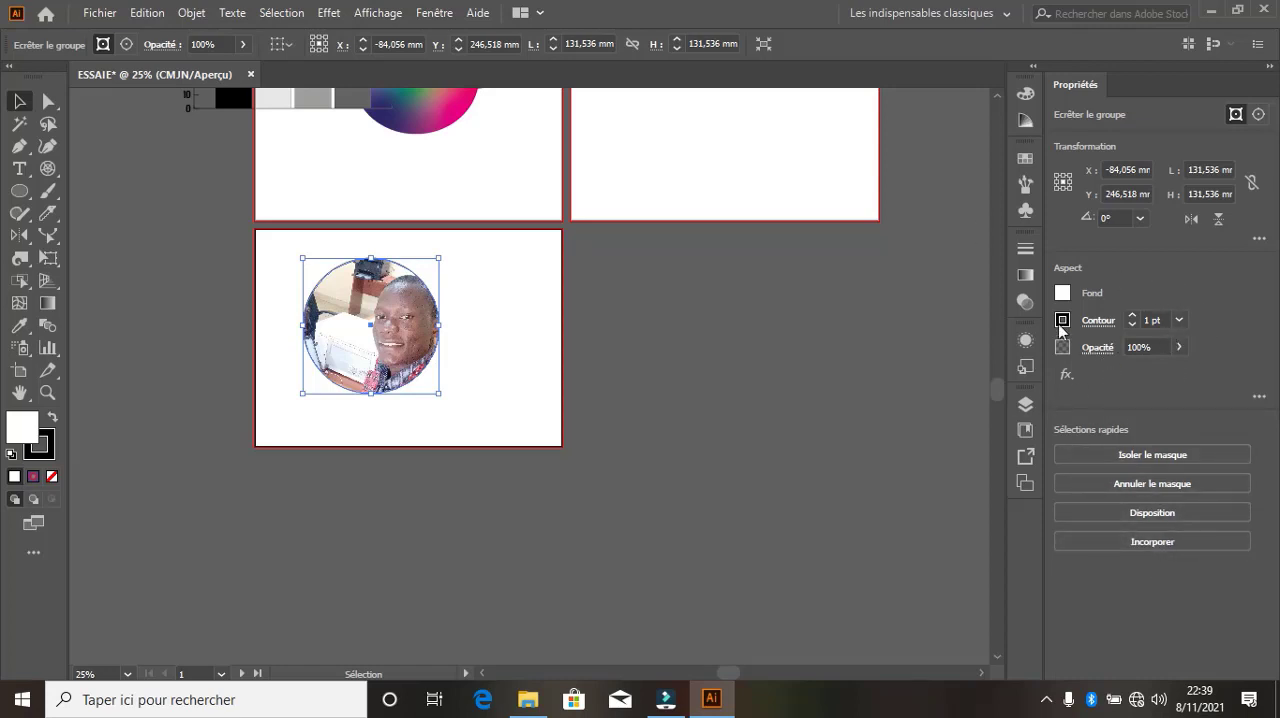
{"action": "left_click", "coordinate": [1131, 316]}
{"action": "left_click", "coordinate": [1131, 316]}
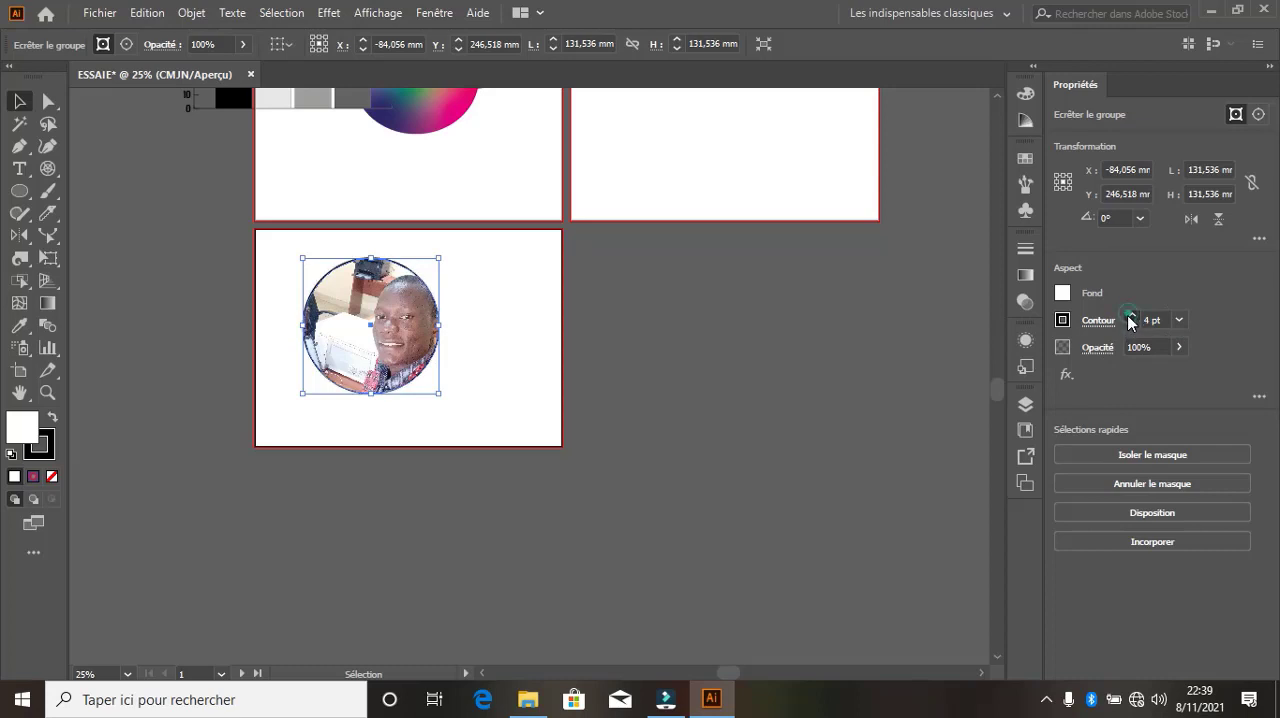
{"action": "left_click", "coordinate": [1131, 316]}
{"action": "left_click", "coordinate": [1131, 316]}
{"action": "left_click", "coordinate": [1131, 316]}
{"action": "left_click", "coordinate": [1131, 316]}
{"action": "left_click", "coordinate": [1131, 316]}
{"action": "left_click", "coordinate": [1131, 316]}
{"action": "left_click", "coordinate": [1131, 316]}
{"action": "left_click", "coordinate": [1131, 316]}
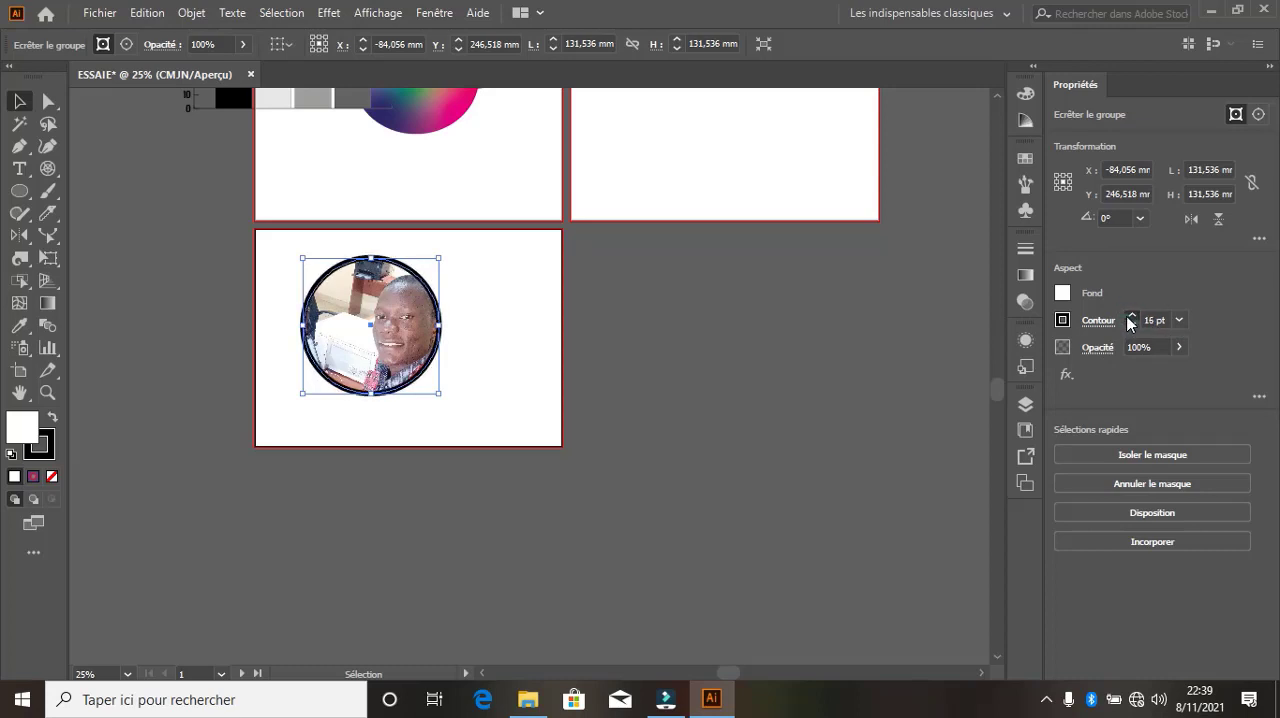
{"action": "left_click", "coordinate": [1131, 316]}
{"action": "left_click", "coordinate": [1131, 316]}
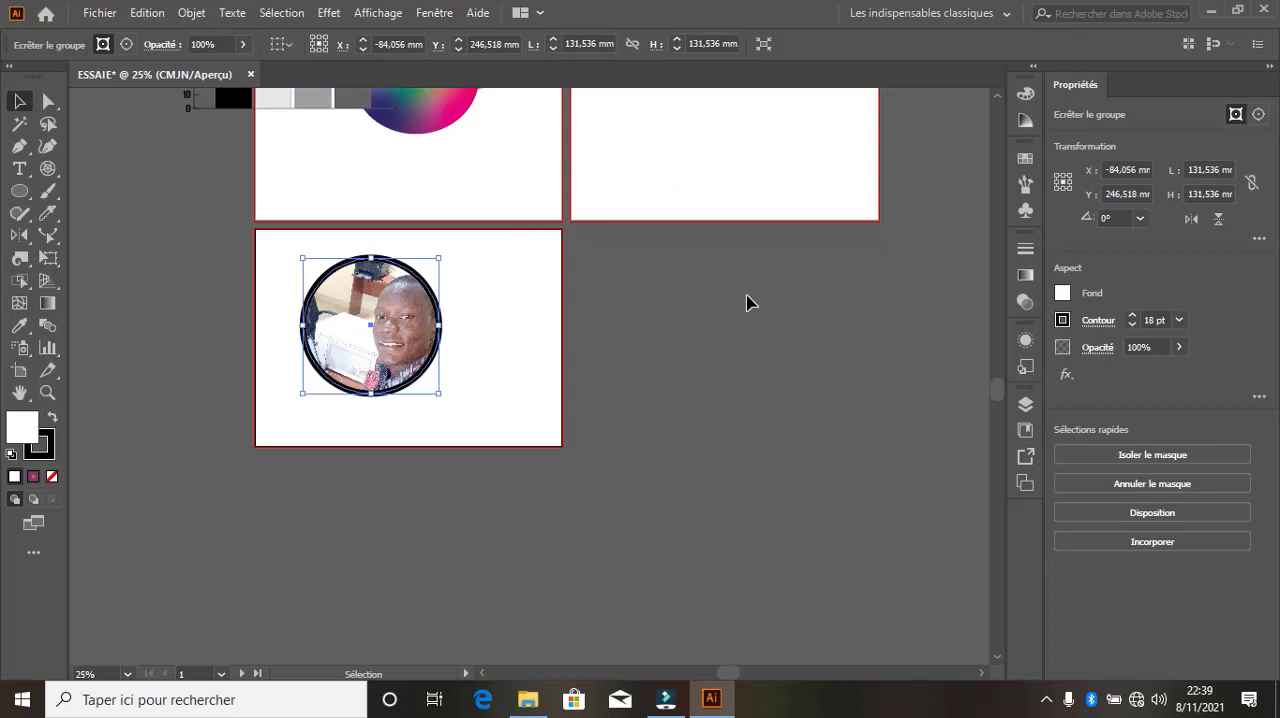
Review the available workspaces and the home screen, and return to the document's artboards
{"action": "scroll", "coordinate": [677, 311], "scroll_direction": "up", "scroll_amount": 1}
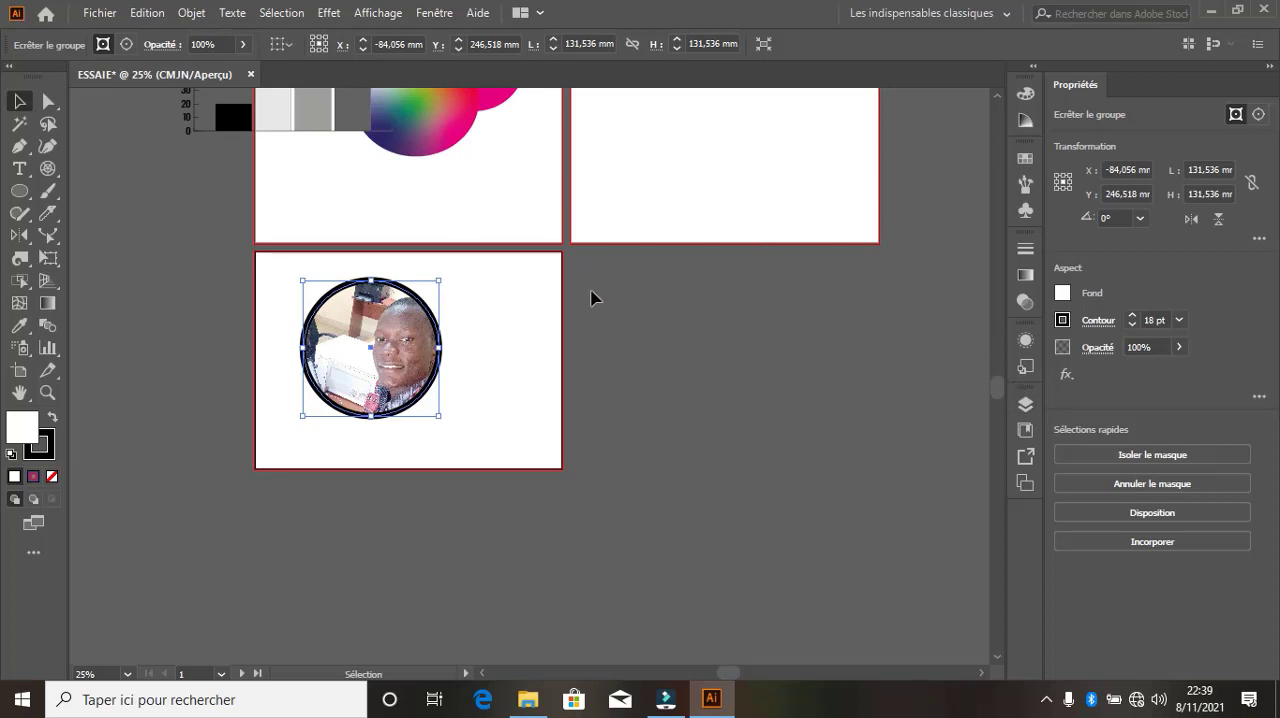
{"action": "left_click", "coordinate": [990, 13]}
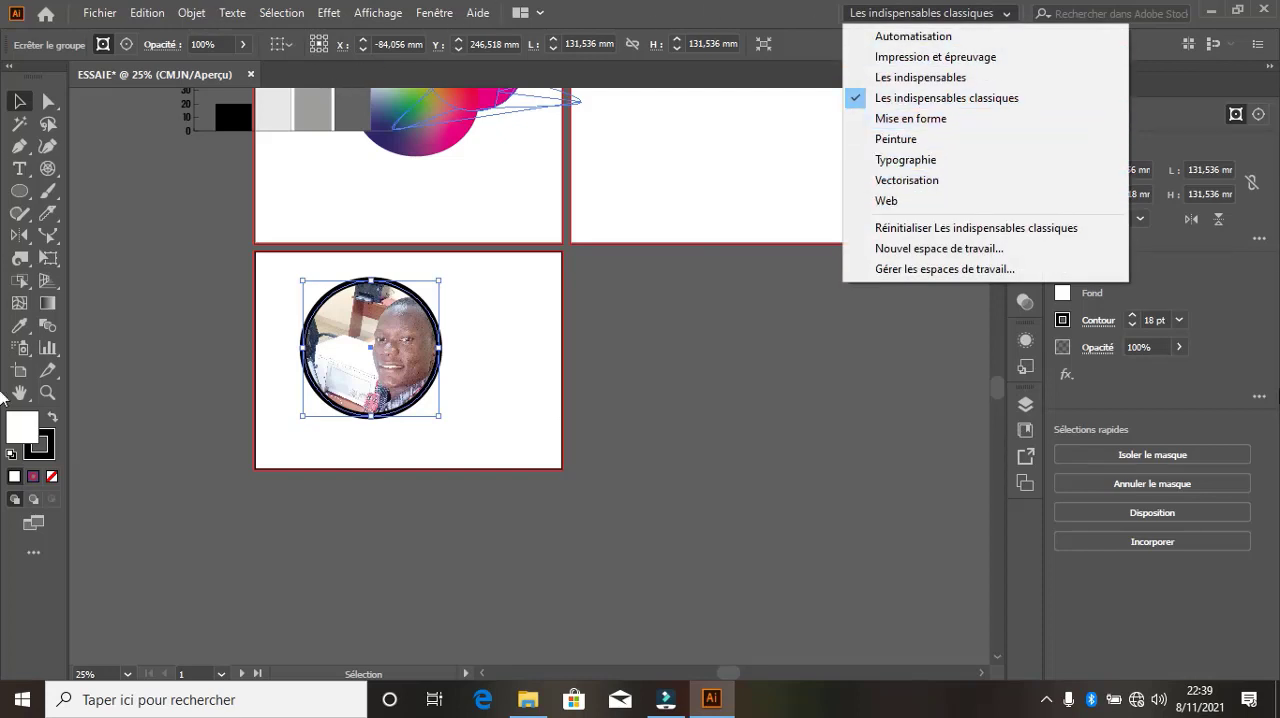
{"action": "left_click", "coordinate": [1016, 20]}
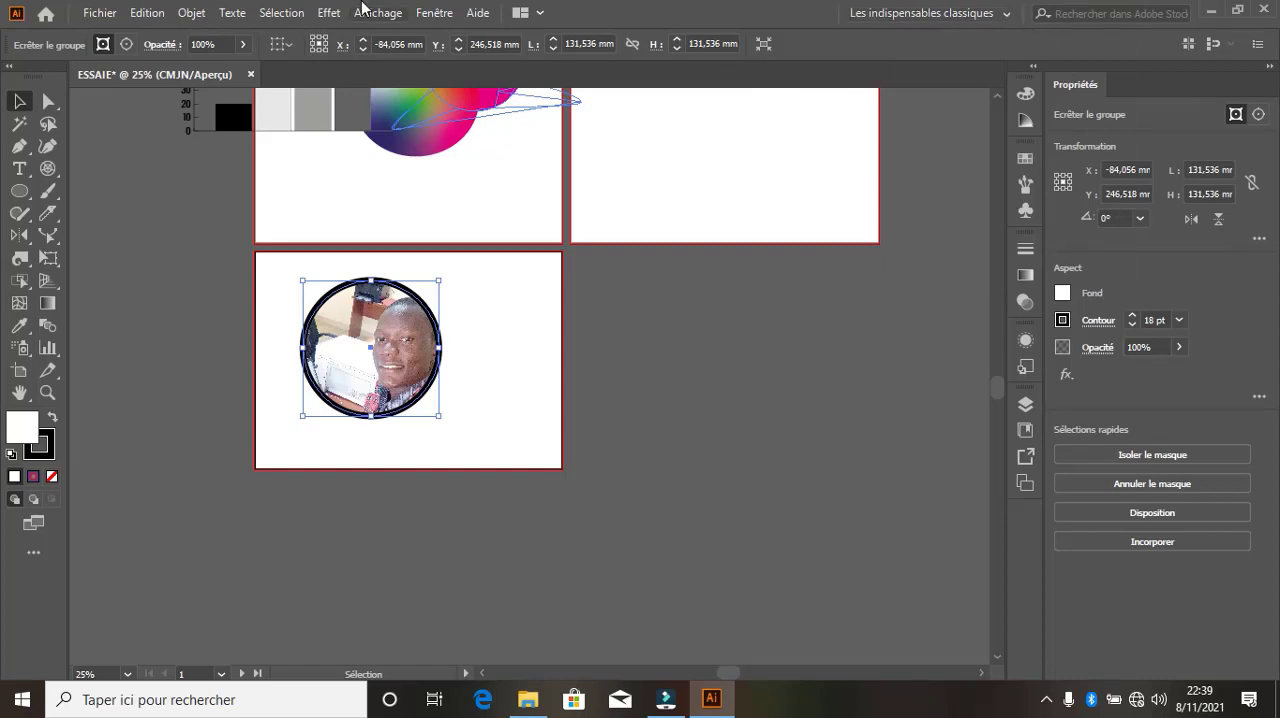
{"action": "left_click", "coordinate": [44, 15]}
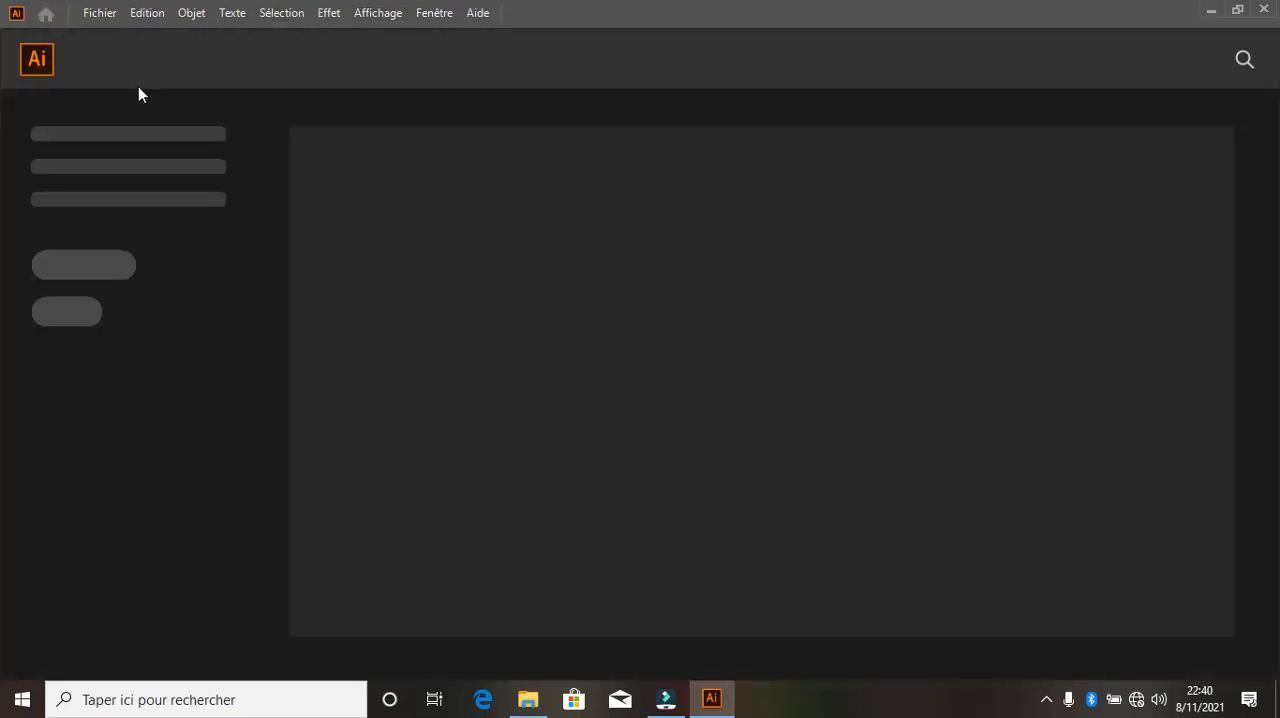
{"action": "left_click", "coordinate": [44, 15]}
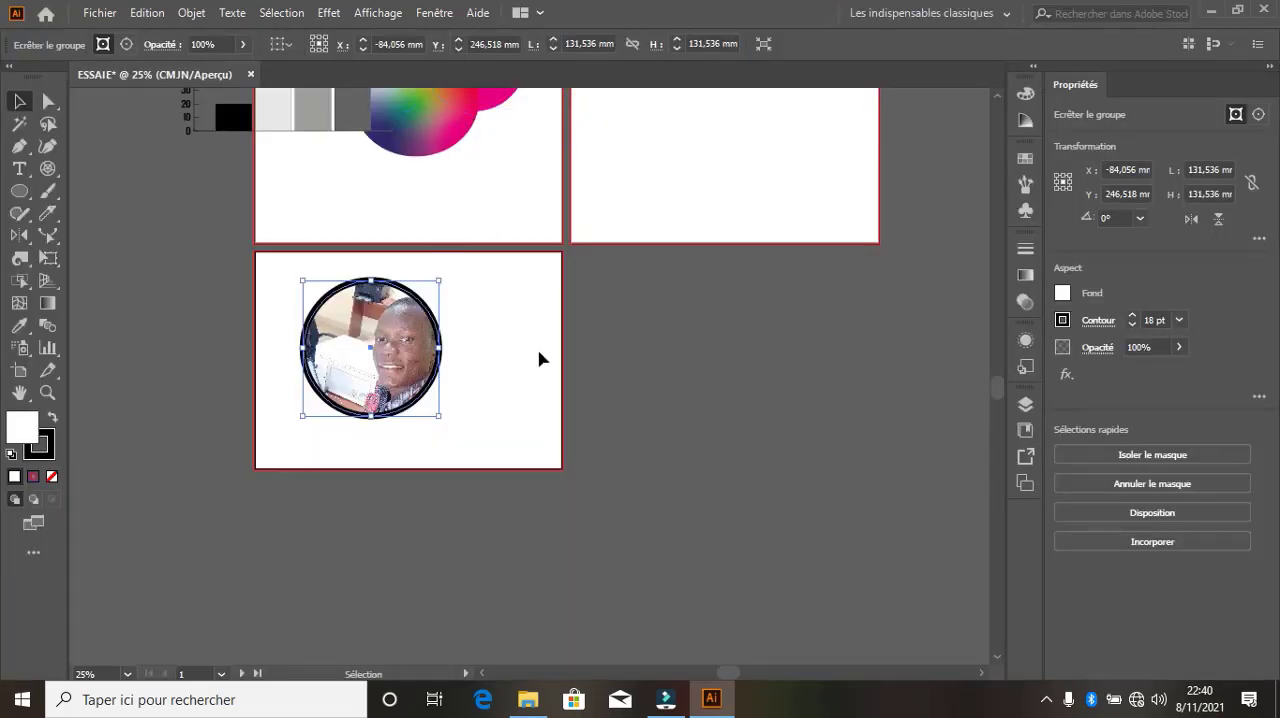
{"action": "scroll", "coordinate": [634, 383], "scroll_direction": "up", "scroll_amount": 5}
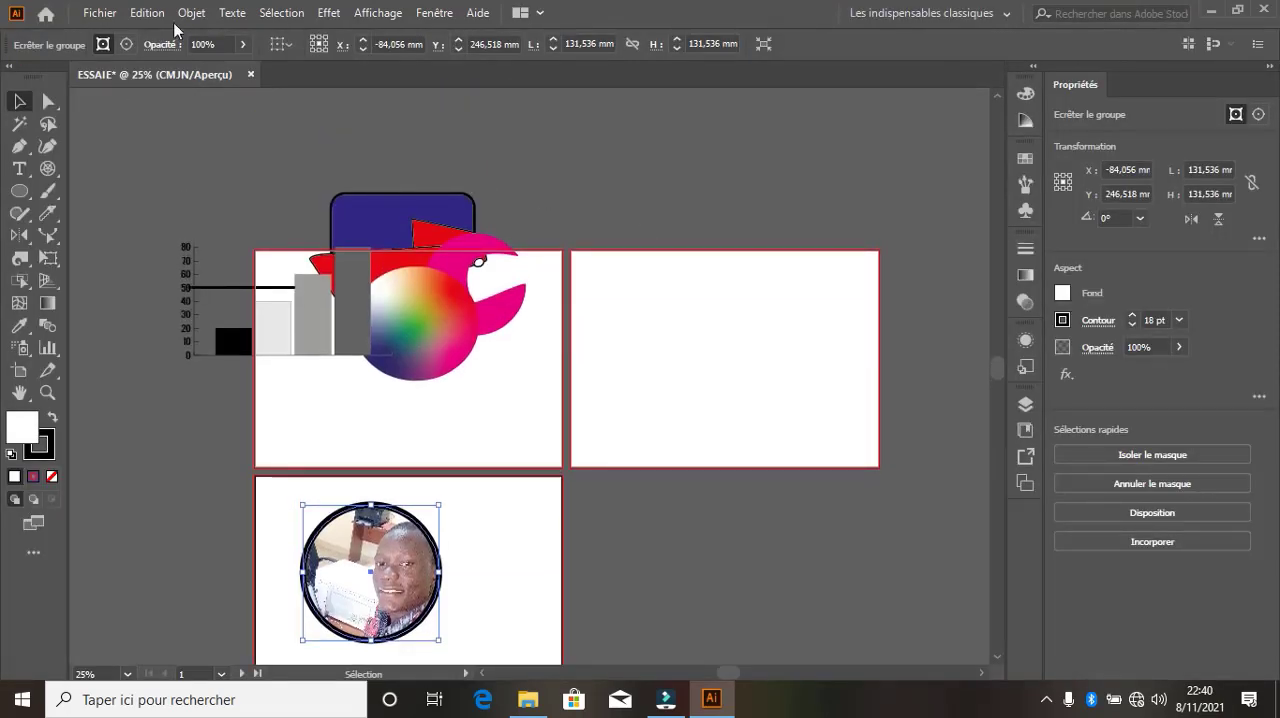
Examine the file formats offered for saving ESSAIE under a new name, and leave without saving
{"action": "left_click", "coordinate": [103, 14]}
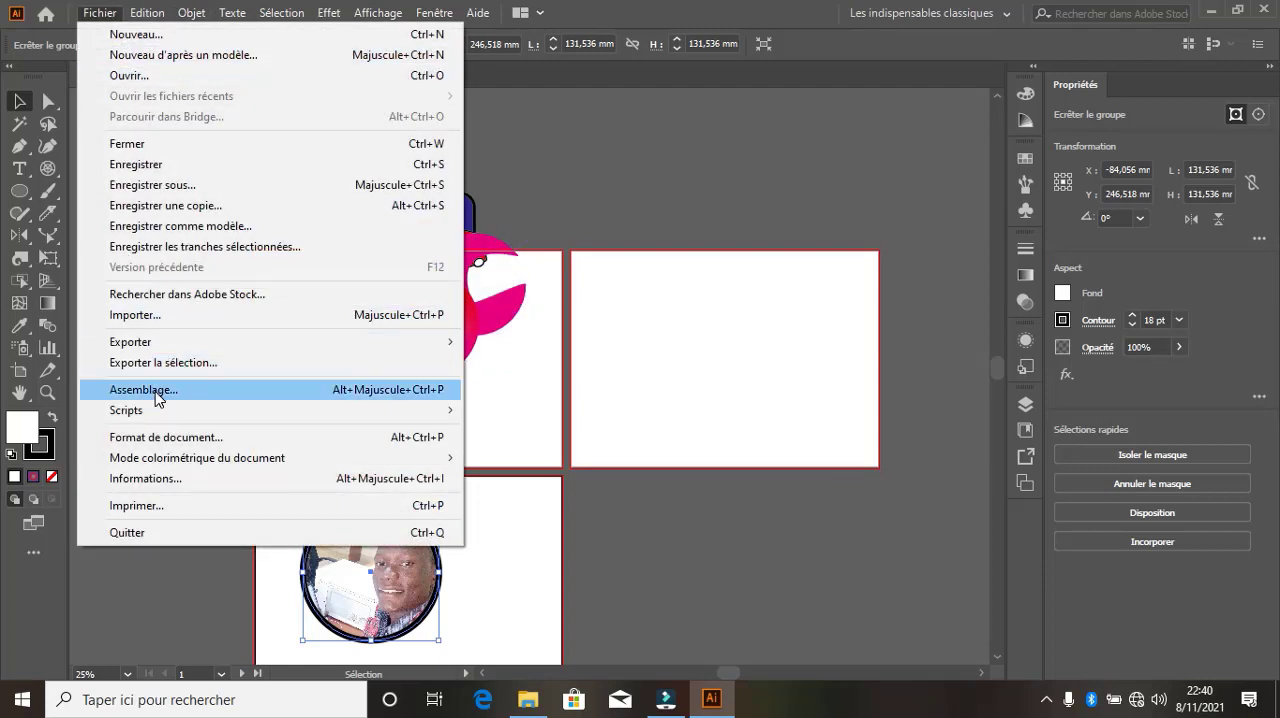
{"action": "left_click", "coordinate": [152, 185]}
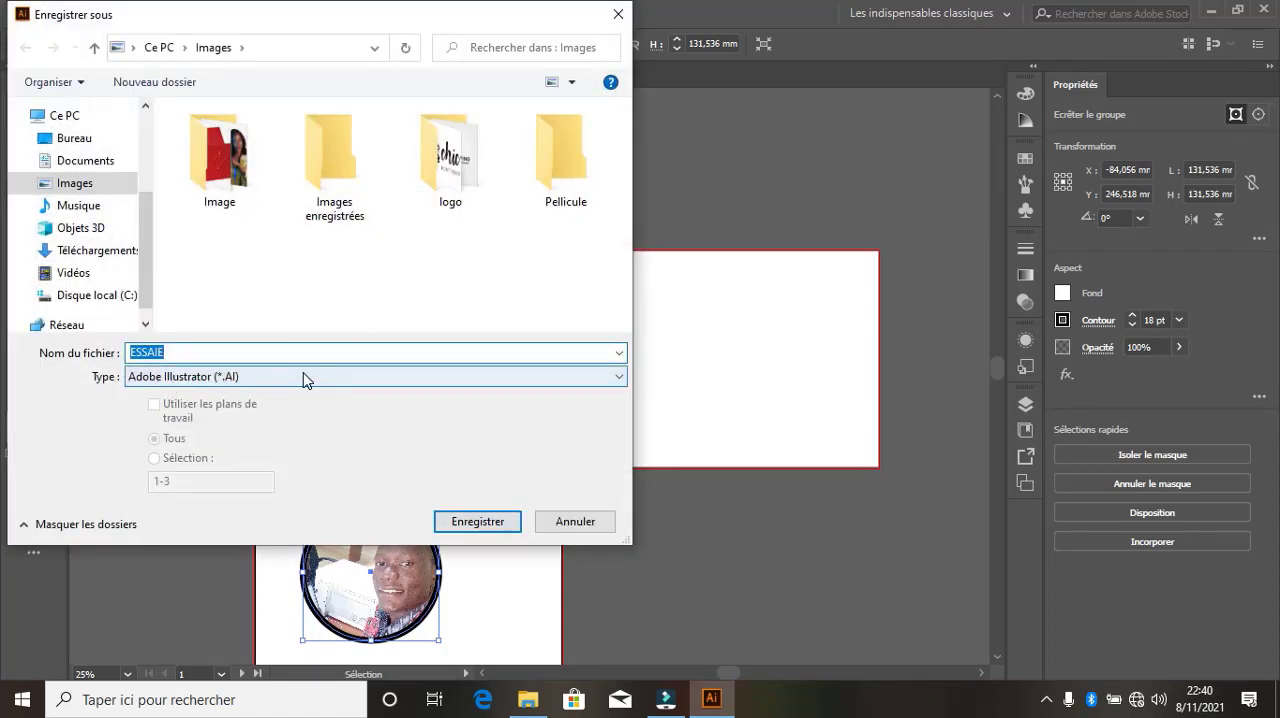
{"action": "left_click", "coordinate": [406, 379]}
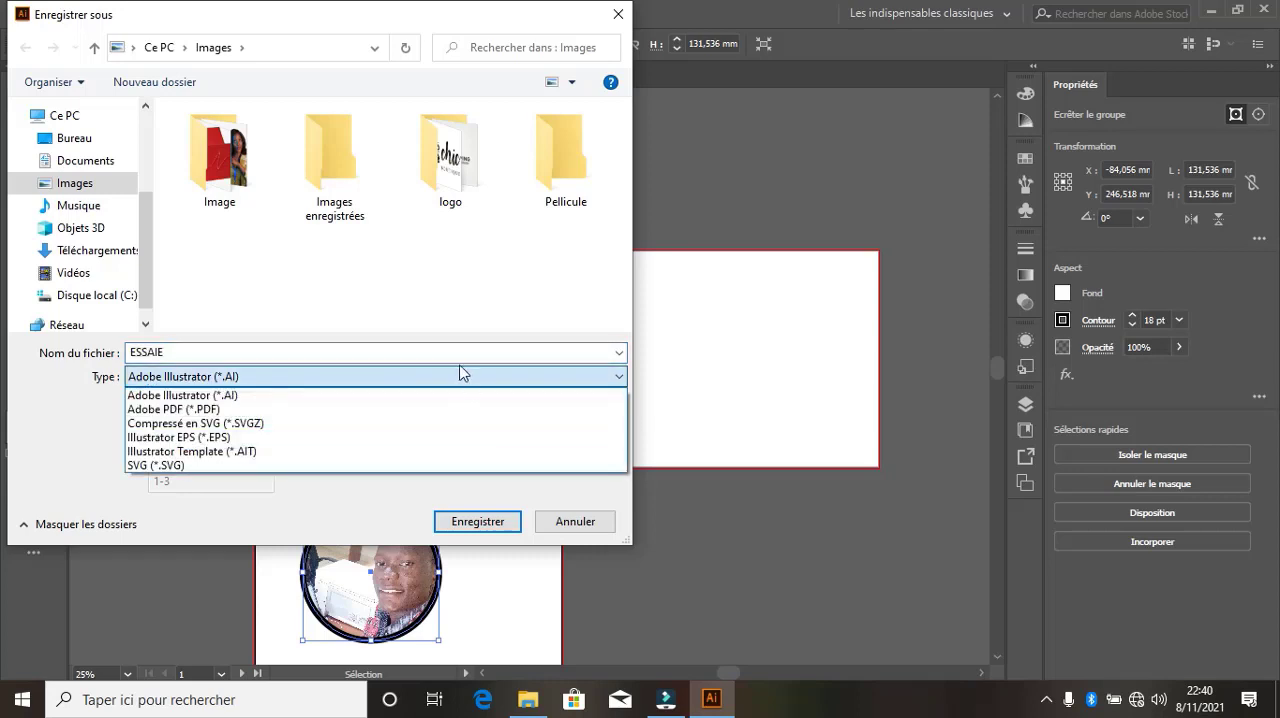
{"action": "left_click", "coordinate": [580, 530]}
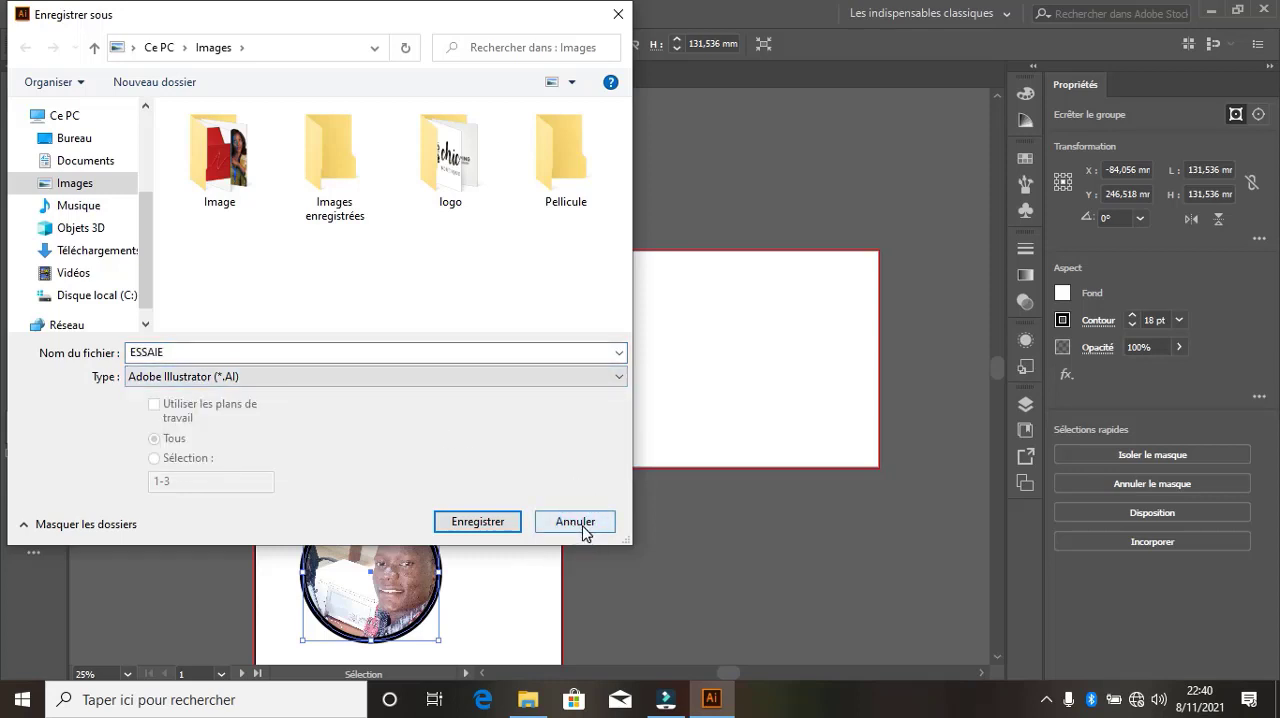
{"action": "left_click", "coordinate": [578, 522]}
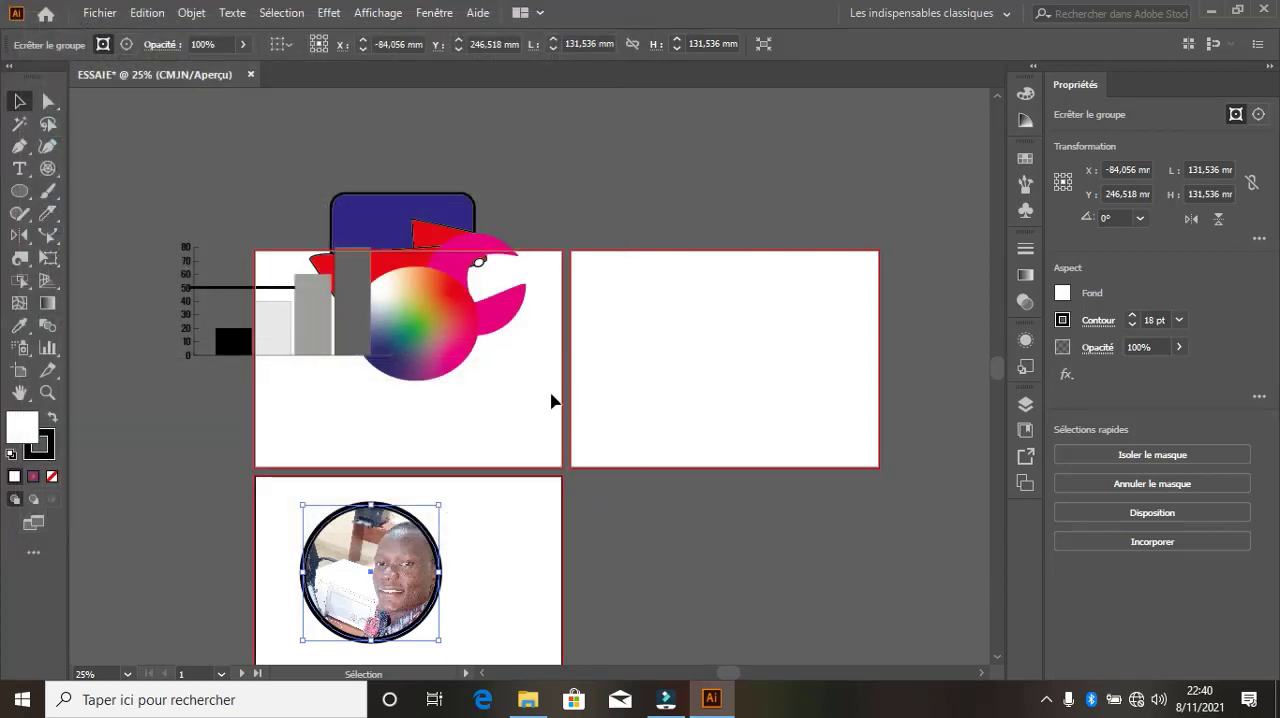
Examine the file formats offered by Export As for ESSAIE, and leave without exporting
{"action": "left_click", "coordinate": [99, 13]}
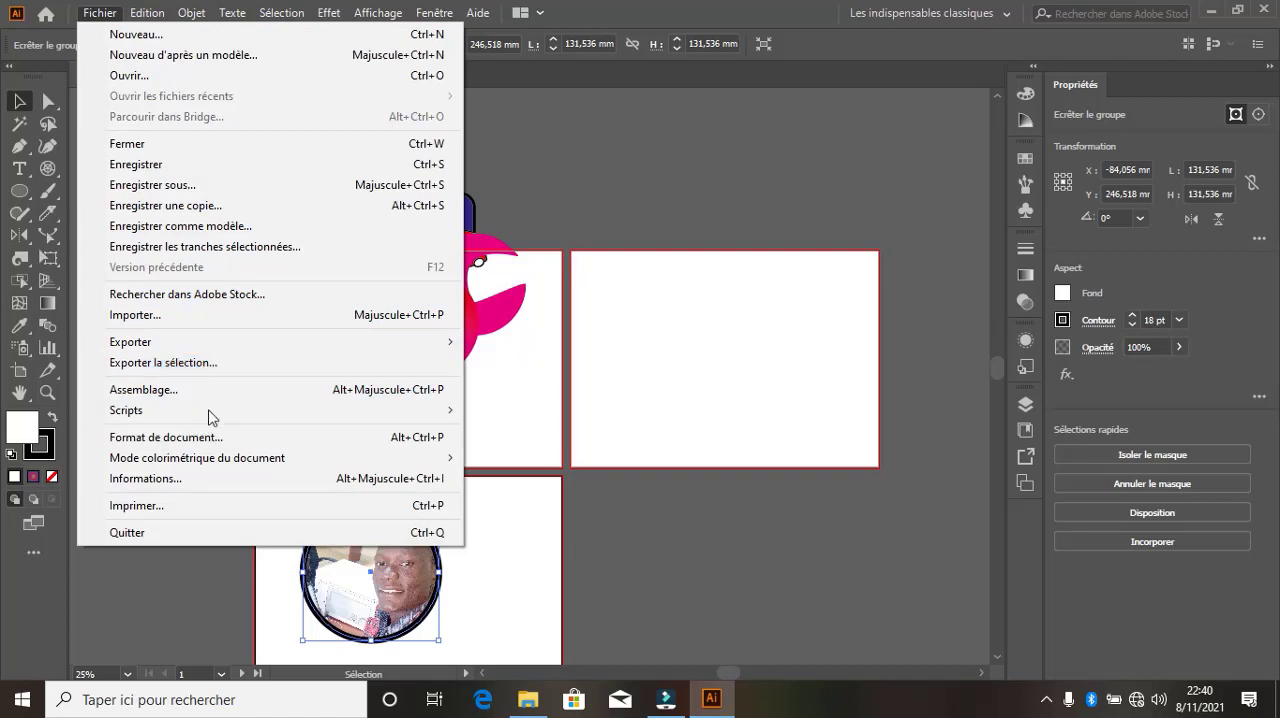
{"action": "mouse_move", "coordinate": [282, 347]}
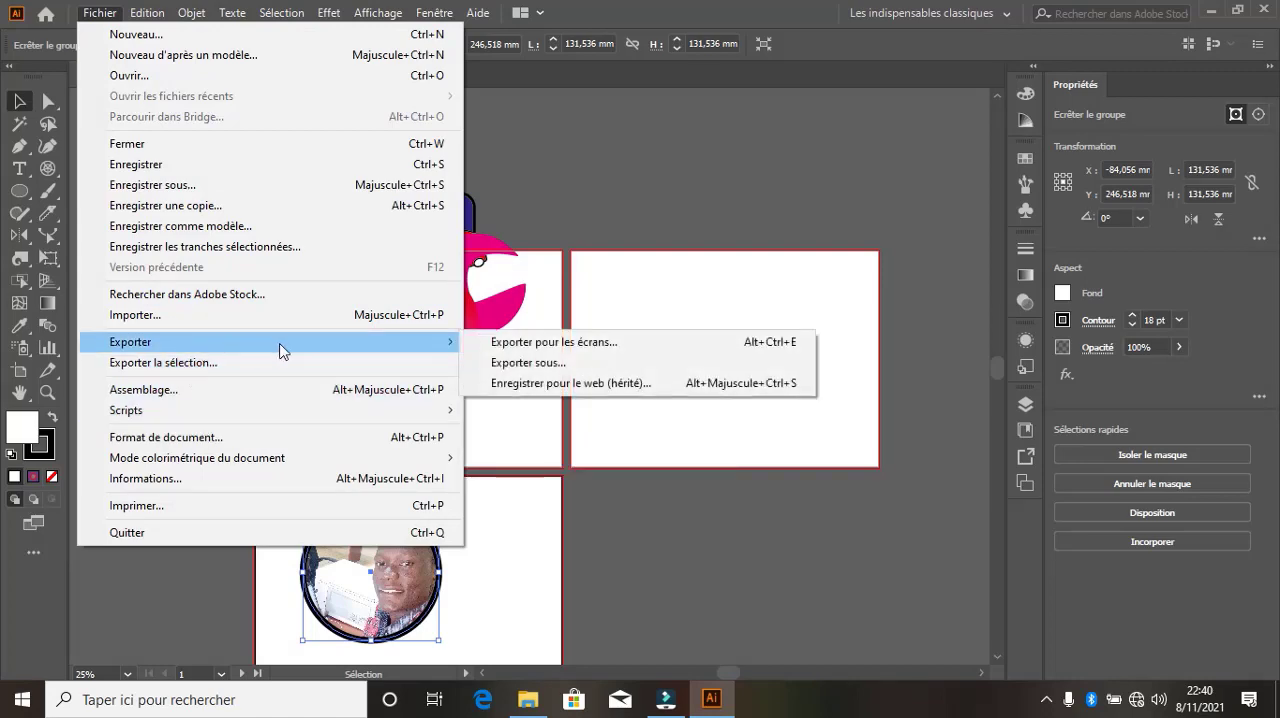
{"action": "left_click", "coordinate": [555, 362]}
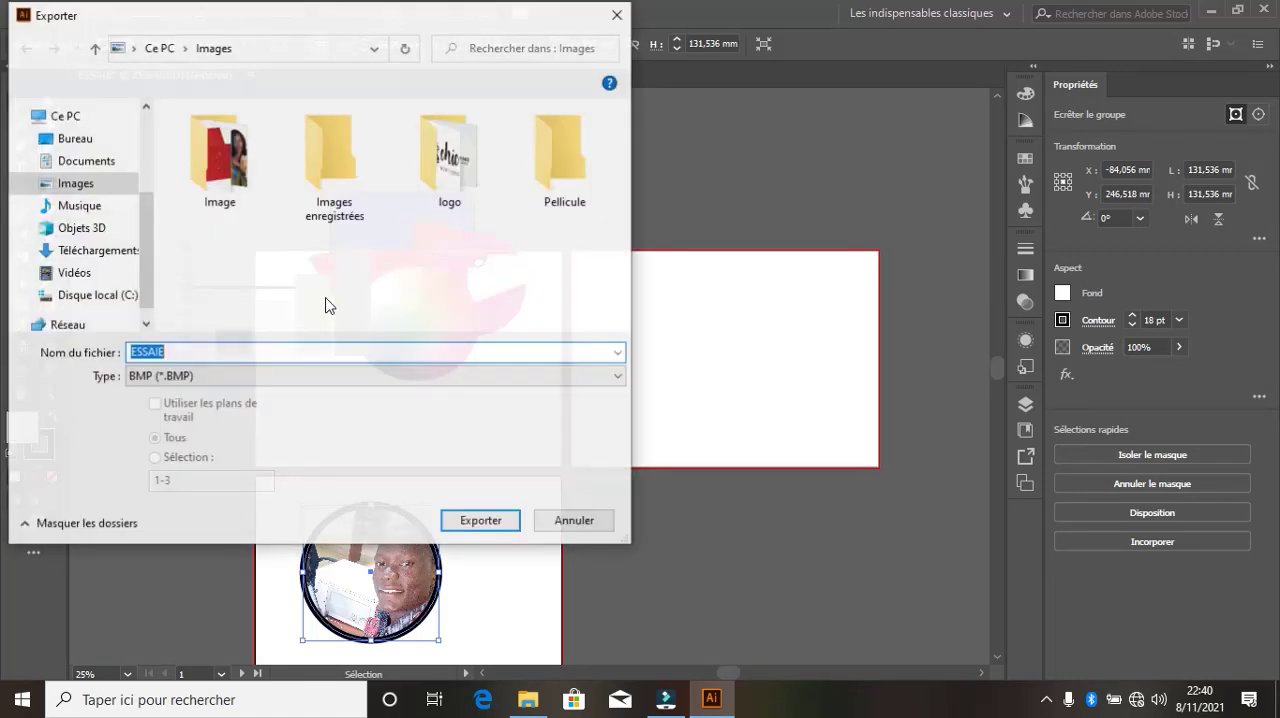
{"action": "left_click", "coordinate": [255, 375]}
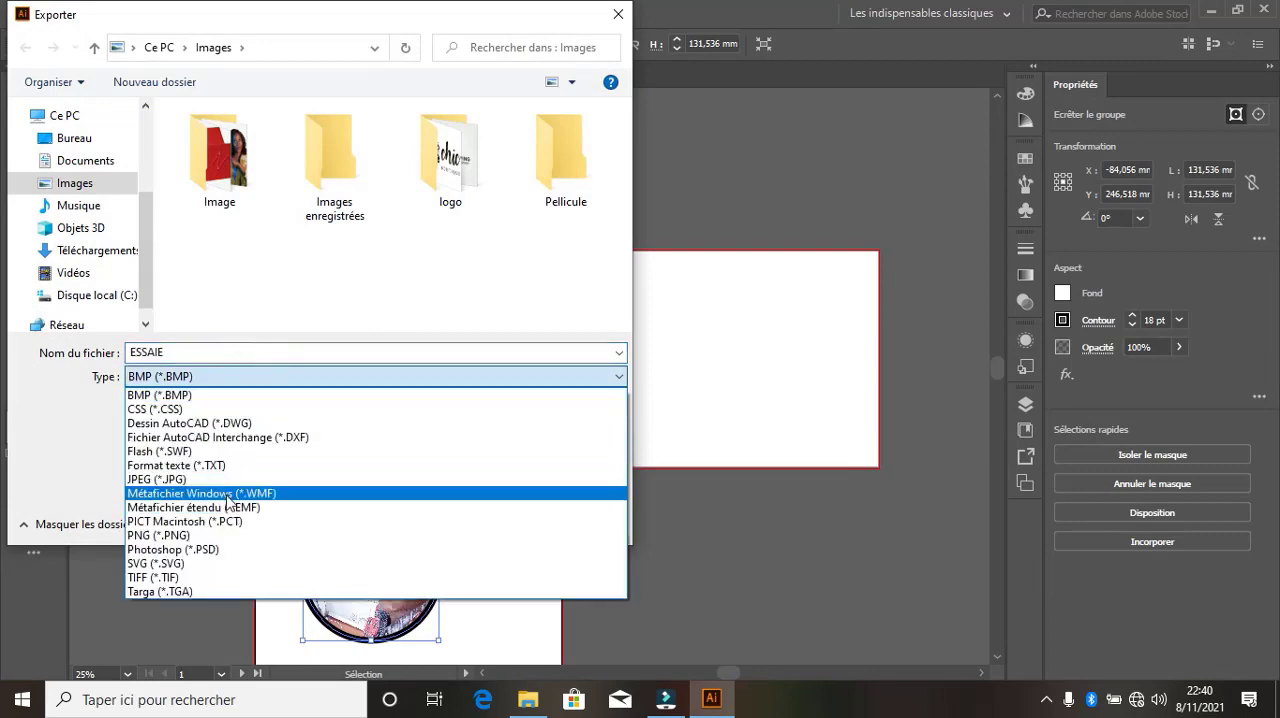
{"action": "left_click", "coordinate": [613, 17]}
{"action": "left_click", "coordinate": [616, 14]}
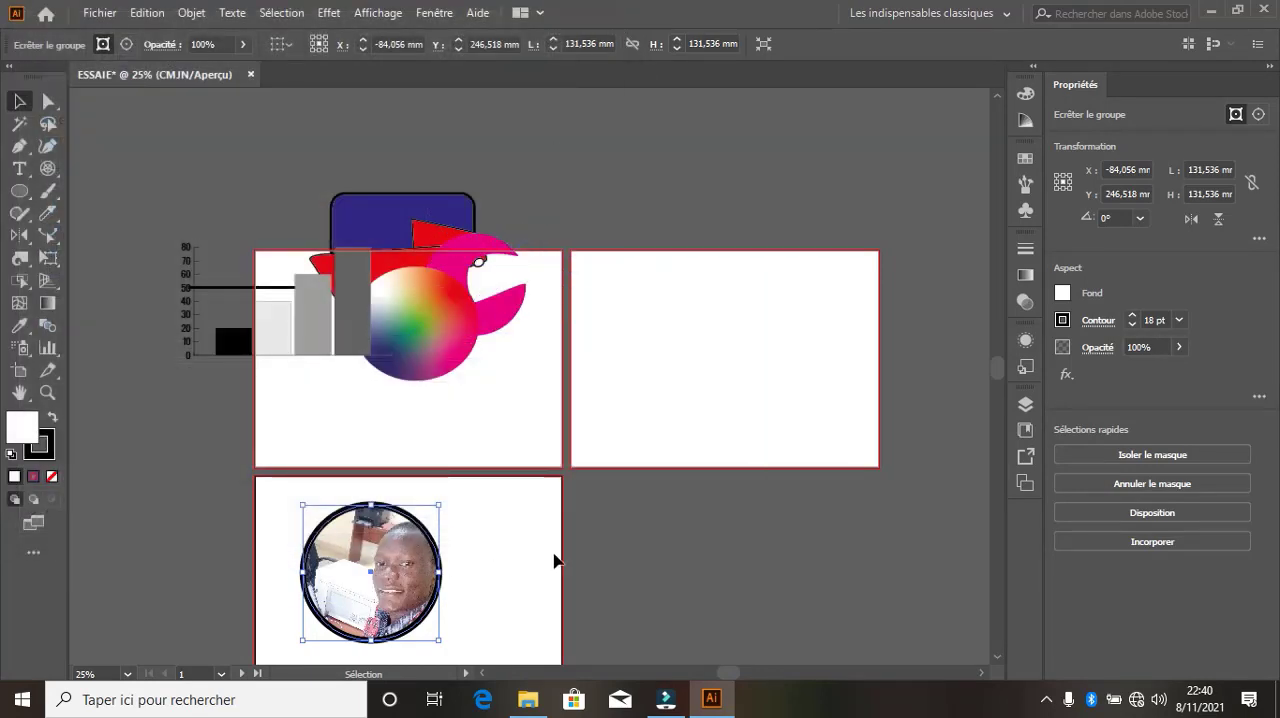
Deselect the photo circle
{"action": "left_click", "coordinate": [505, 590]}
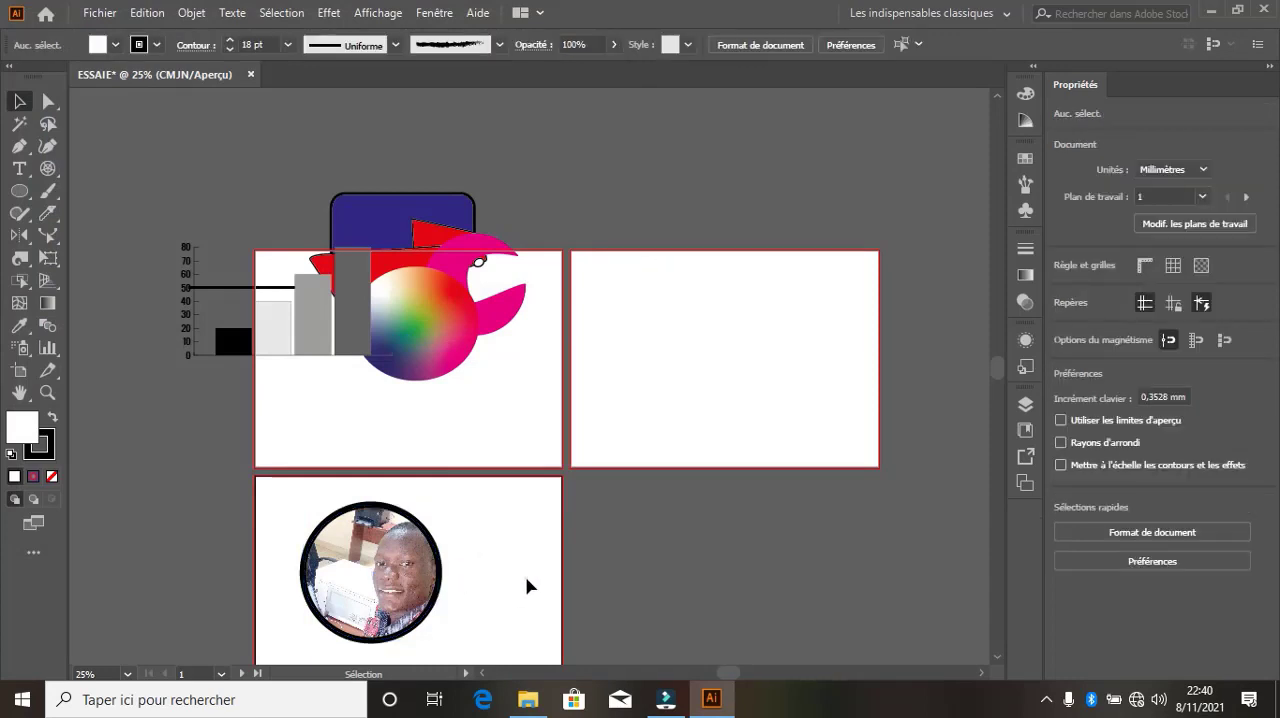
{"action": "left_click", "coordinate": [530, 586]}
{"action": "left_click", "coordinate": [535, 572]}
Try setting up an Adobe PDF save of ESSAIE that uses the artboards with a custom artboard range, and cancel it
{"action": "left_click", "coordinate": [102, 13]}
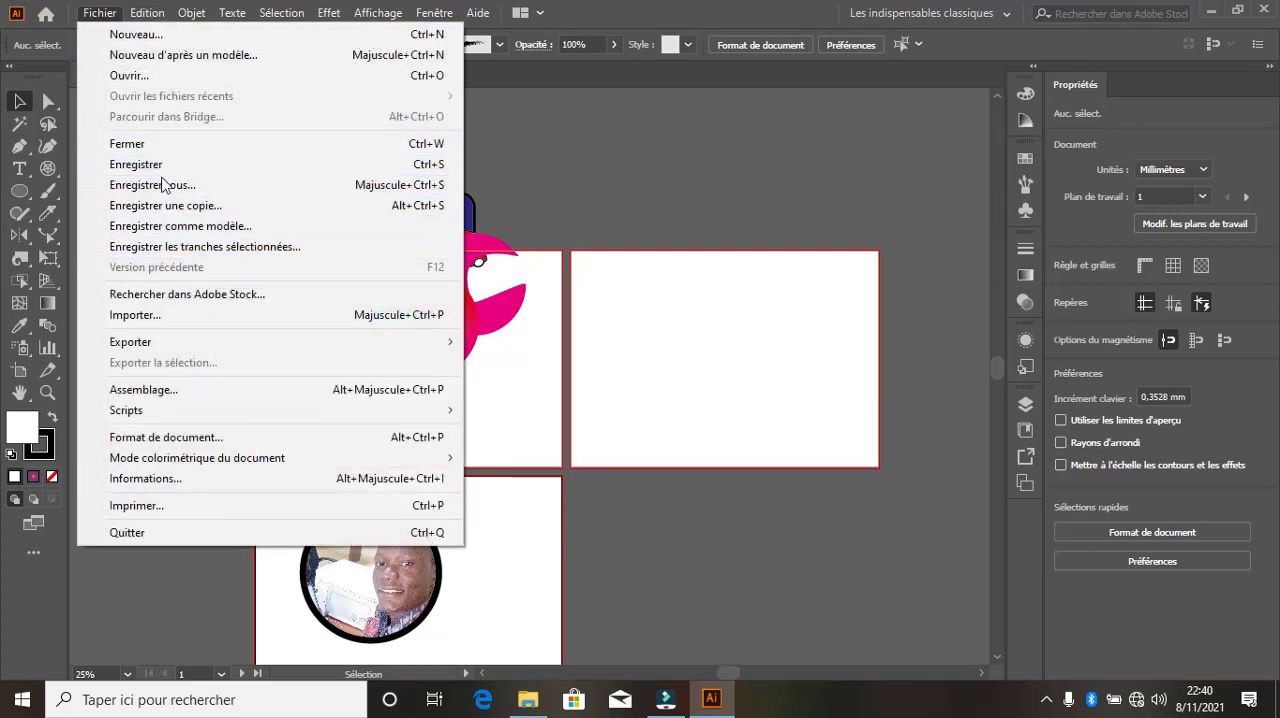
{"action": "left_click", "coordinate": [180, 190]}
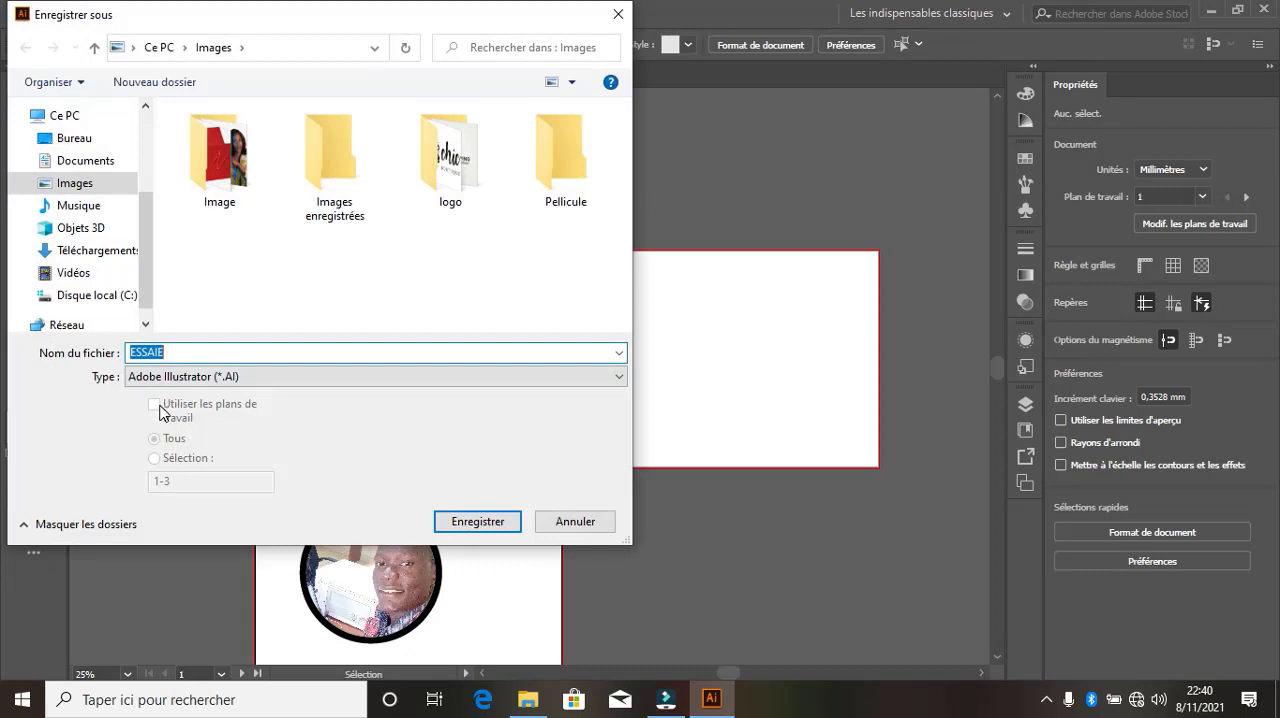
{"action": "left_click", "coordinate": [157, 406]}
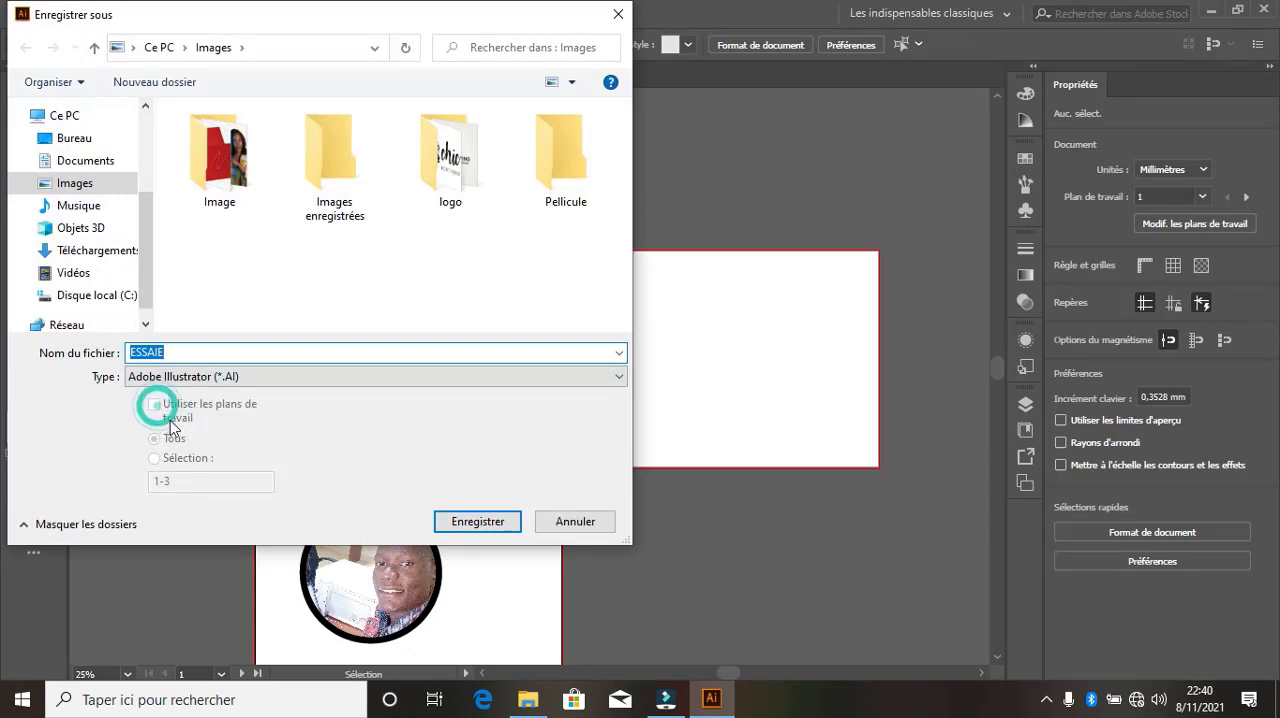
{"action": "left_click", "coordinate": [300, 377]}
{"action": "left_click", "coordinate": [228, 408]}
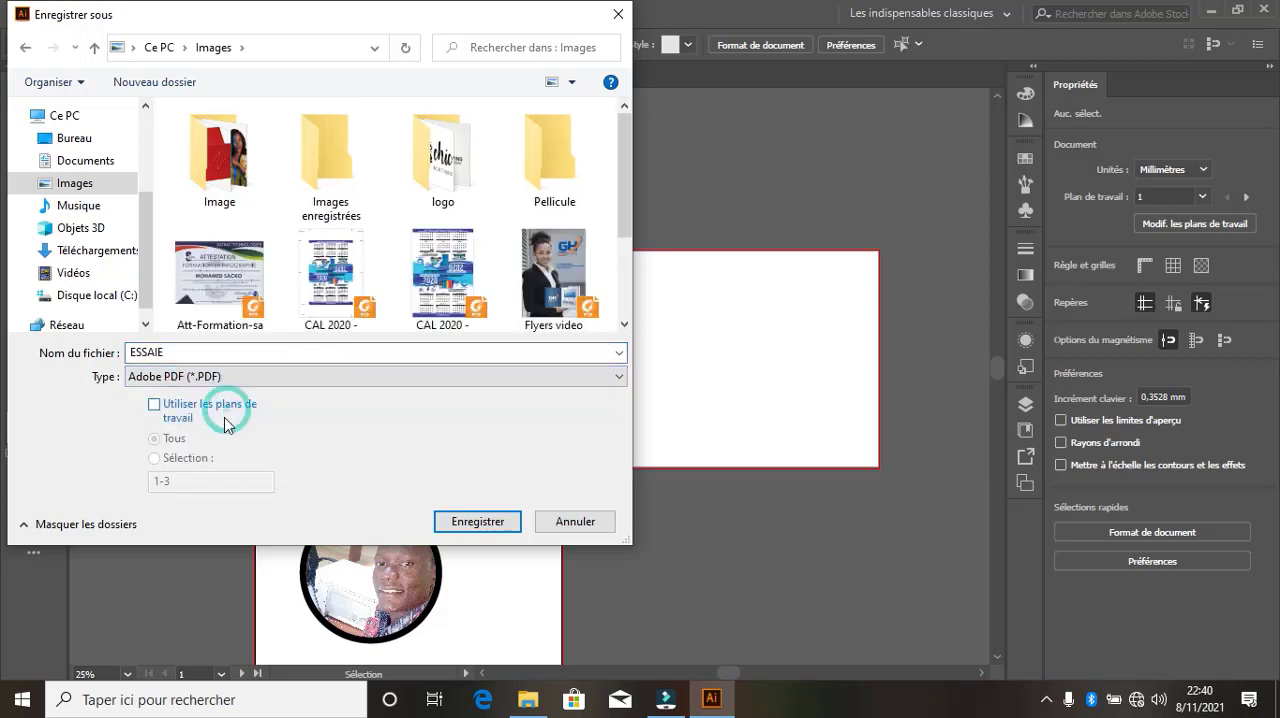
{"action": "left_click", "coordinate": [155, 406]}
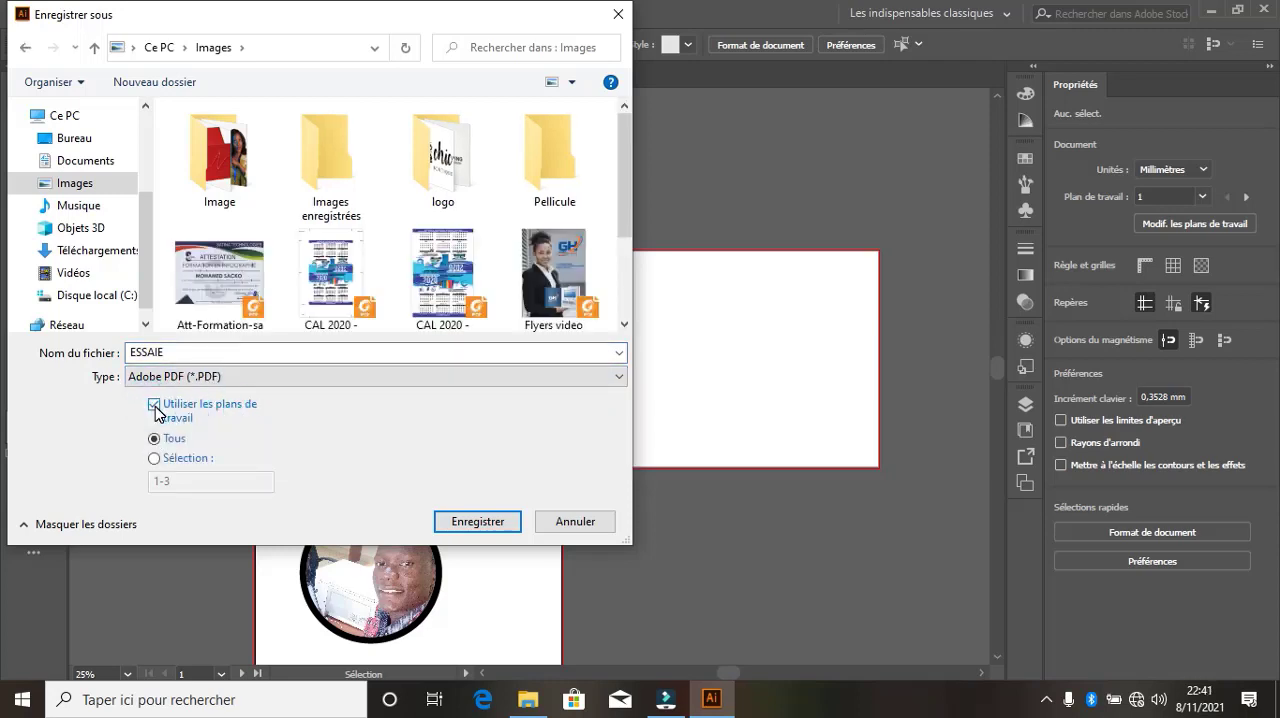
{"action": "left_click", "coordinate": [155, 458]}
{"action": "left_click", "coordinate": [160, 481]}
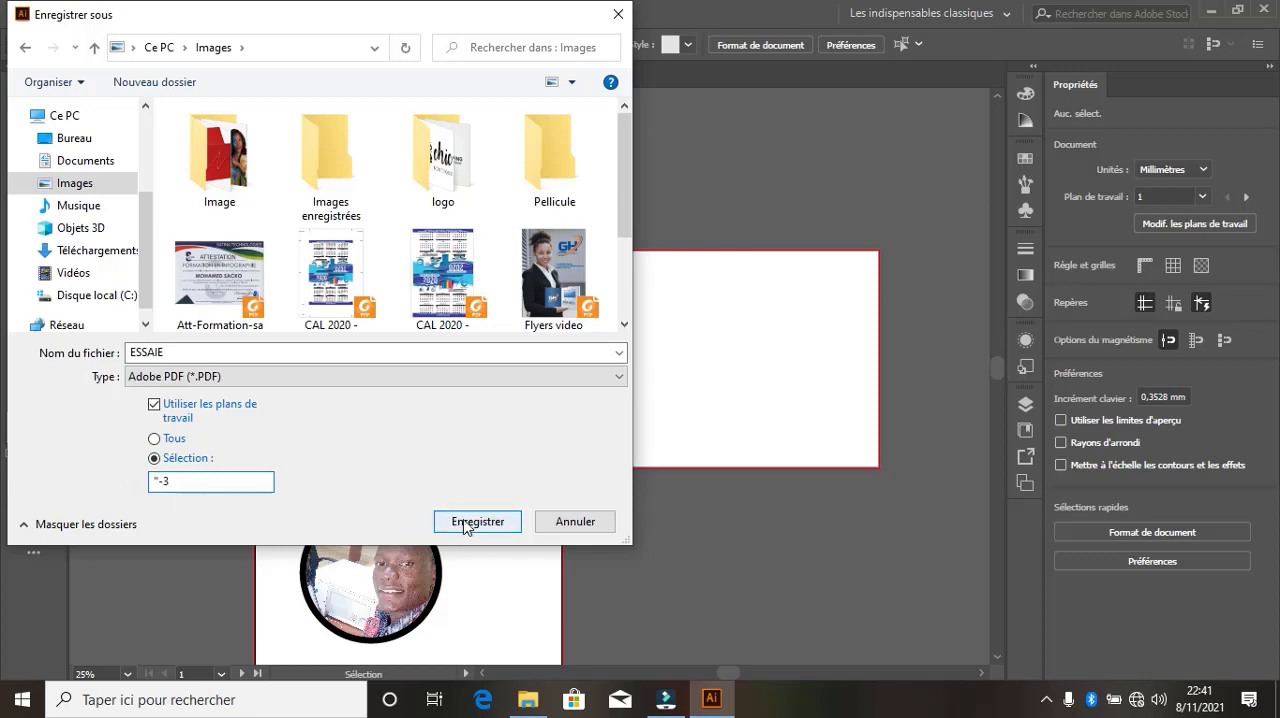
{"action": "left_click", "coordinate": [575, 521]}
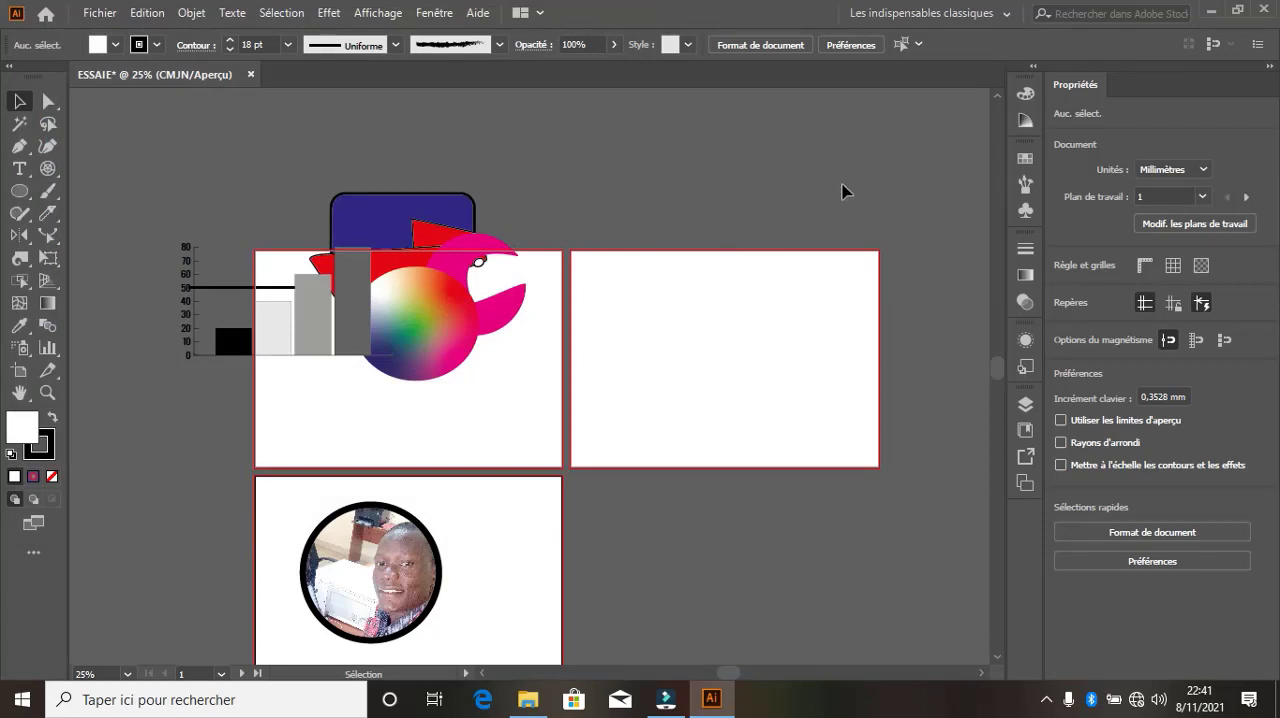
Minimize Illustrator to show the desktop
{"action": "left_click", "coordinate": [1207, 11]}
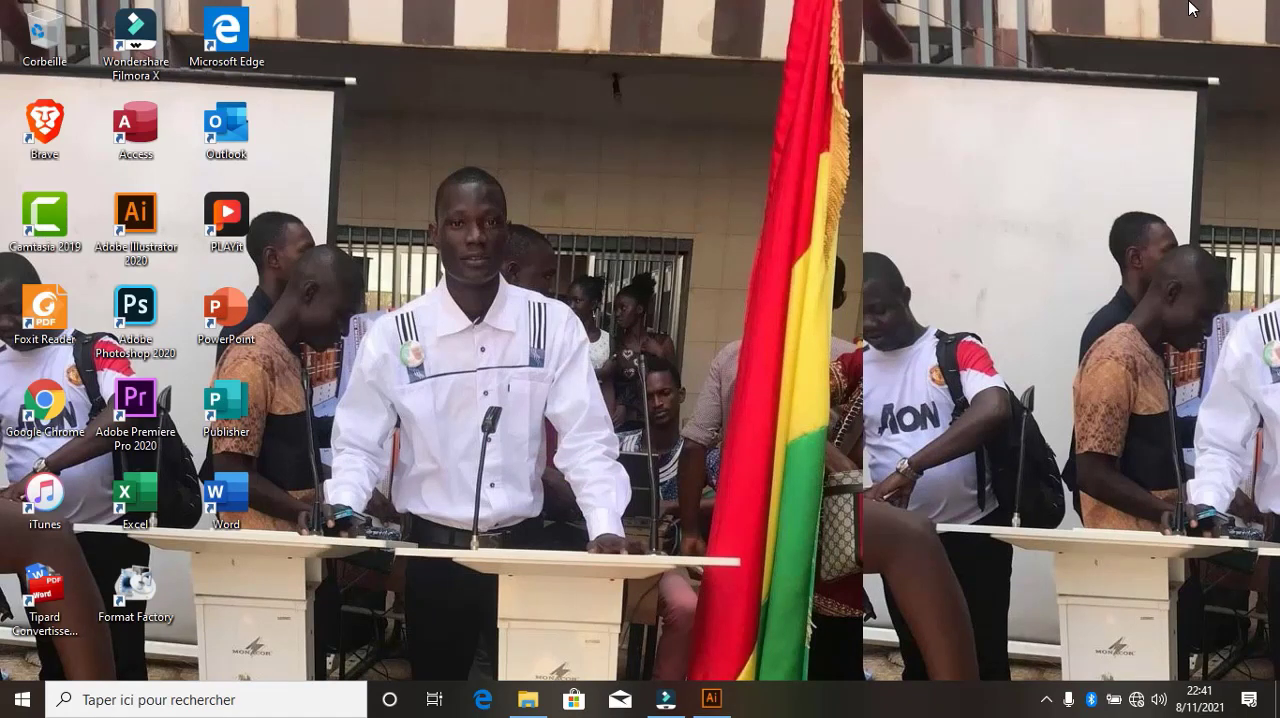